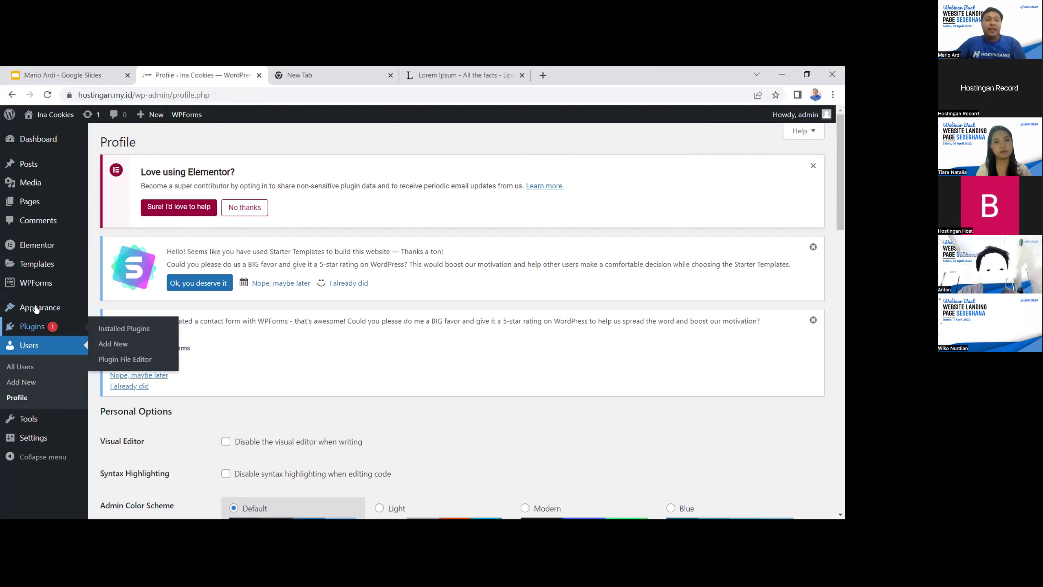
Open the installed themes overview and scroll through the listed themes
mouse_move(37, 308)
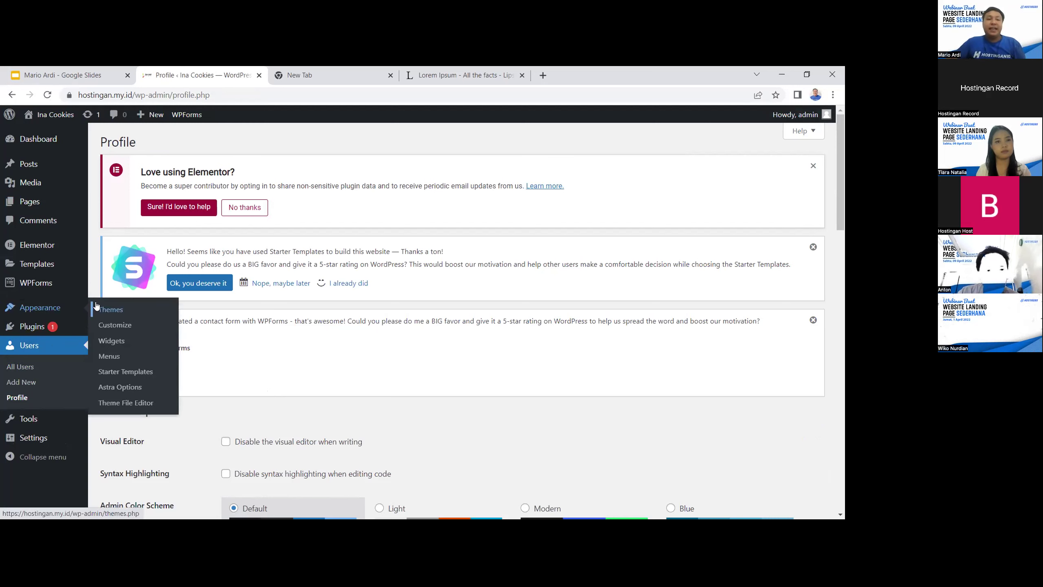
left_click(121, 310)
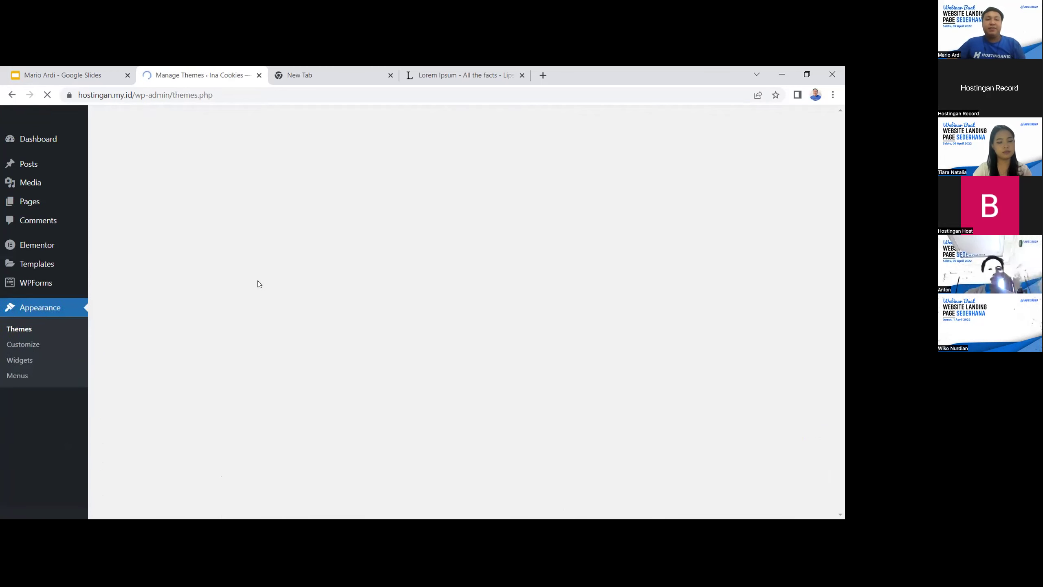
scroll(254, 325, "down", 3)
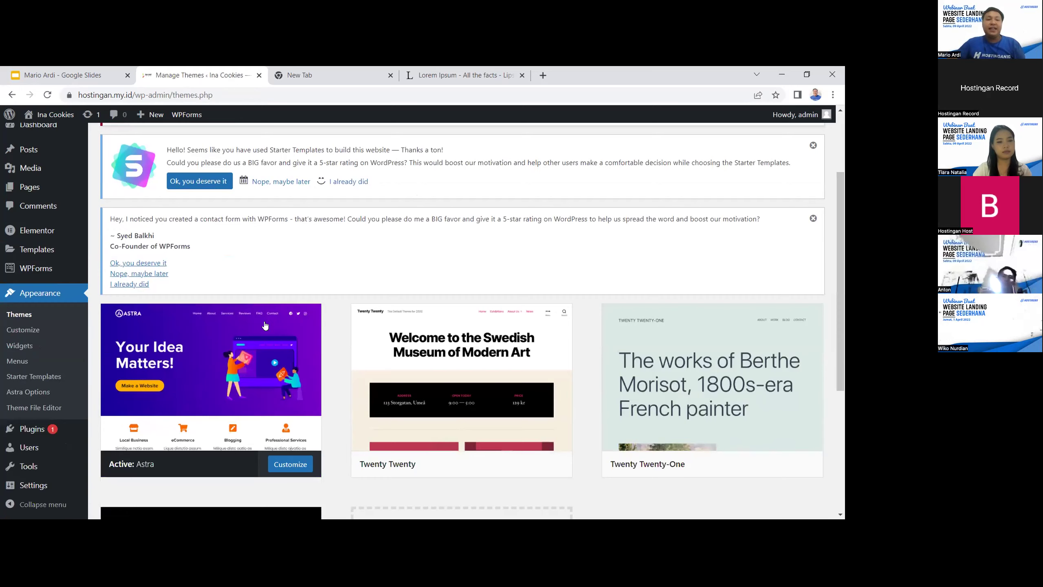
scroll(267, 312, "down", 1)
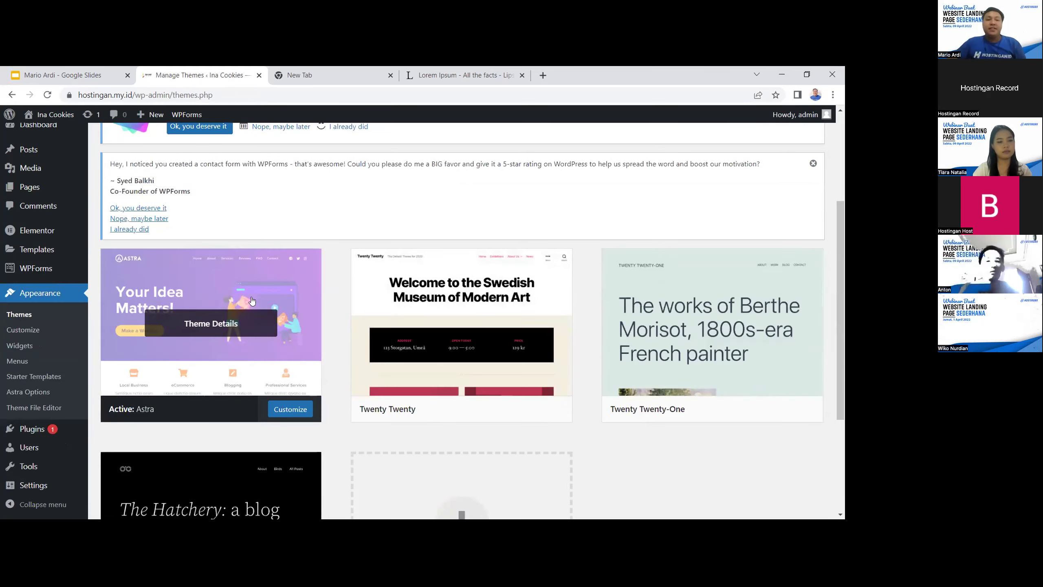
scroll(271, 296, "up", 1)
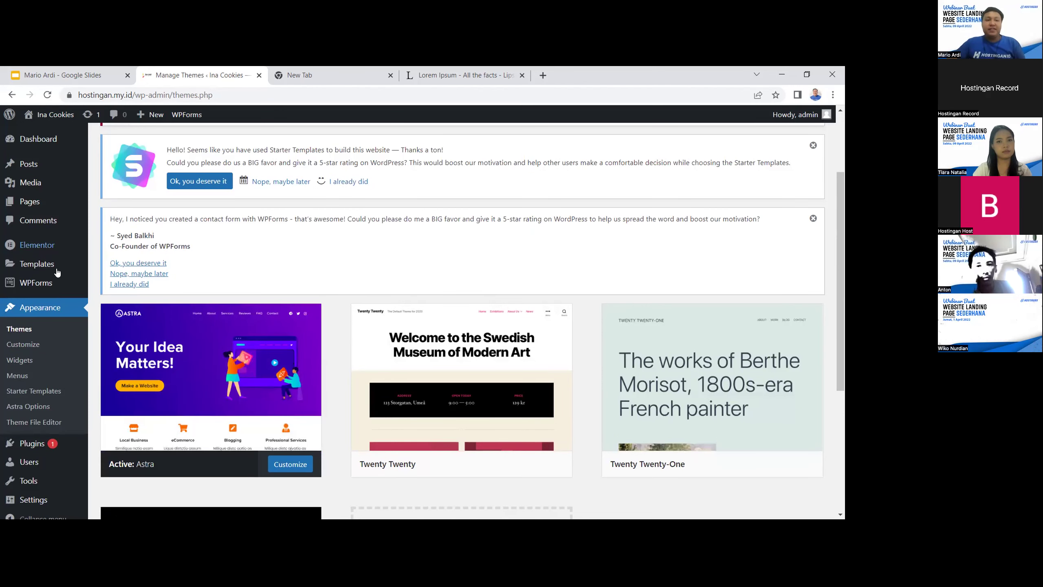
left_click(37, 334)
Search the Add New theme directory for 'astra', then go to Installed Plugins
left_click(281, 142)
type("as")
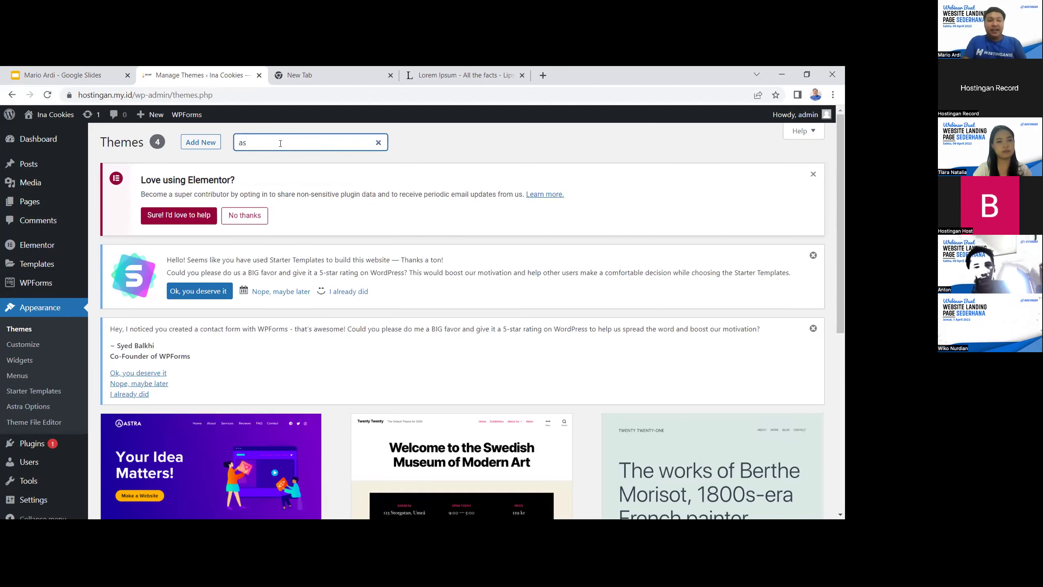
left_click(205, 144)
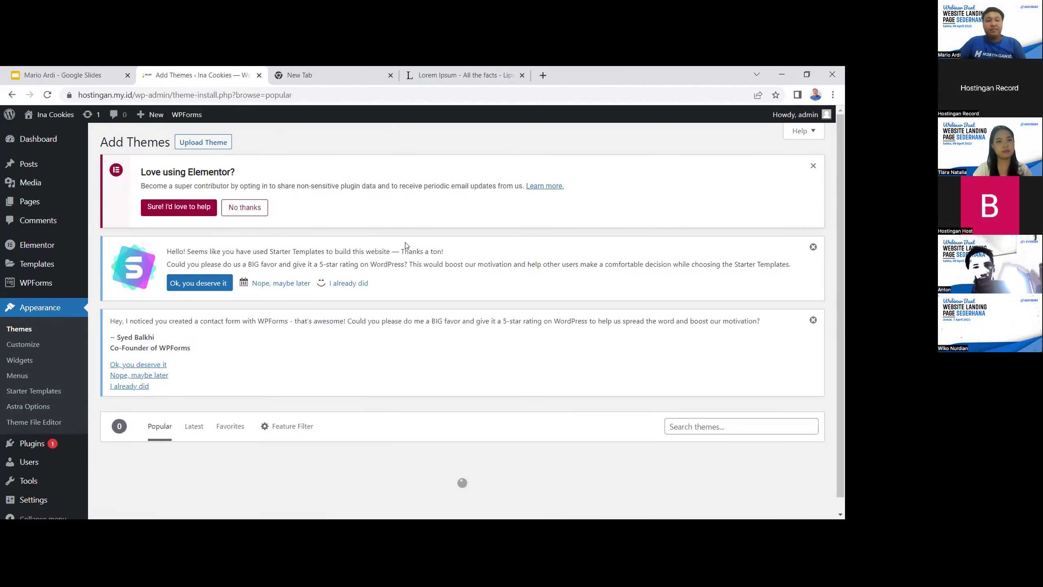
scroll(547, 347, "down", 1)
scroll(726, 411, "down", 4)
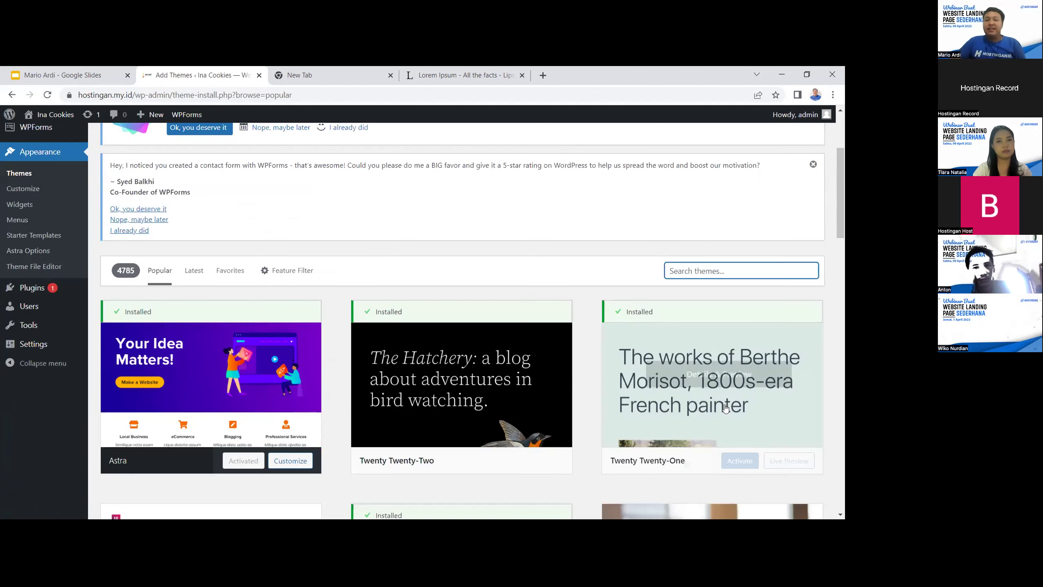
type("astra")
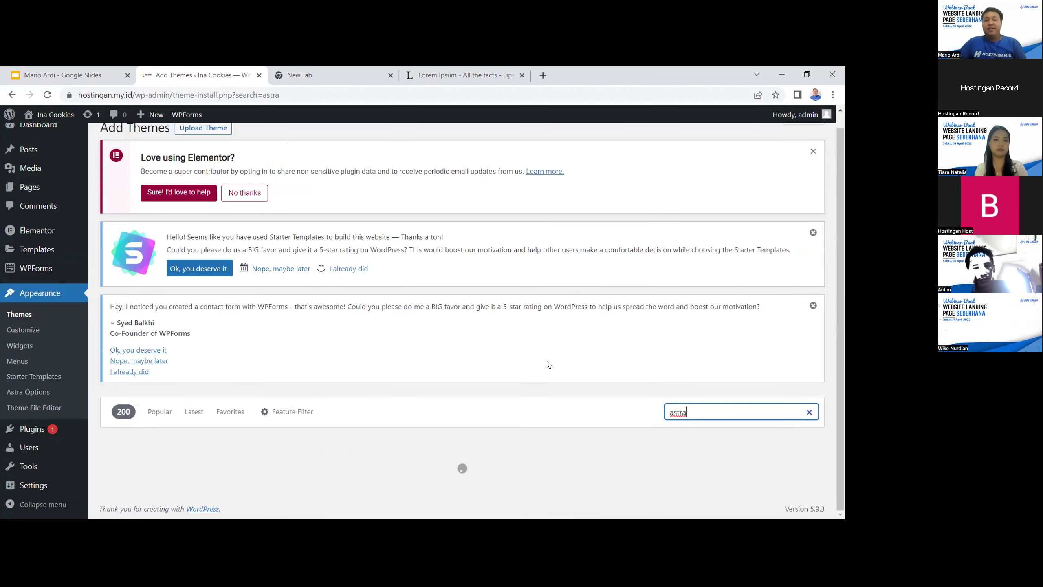
scroll(844, 267, "down", 3)
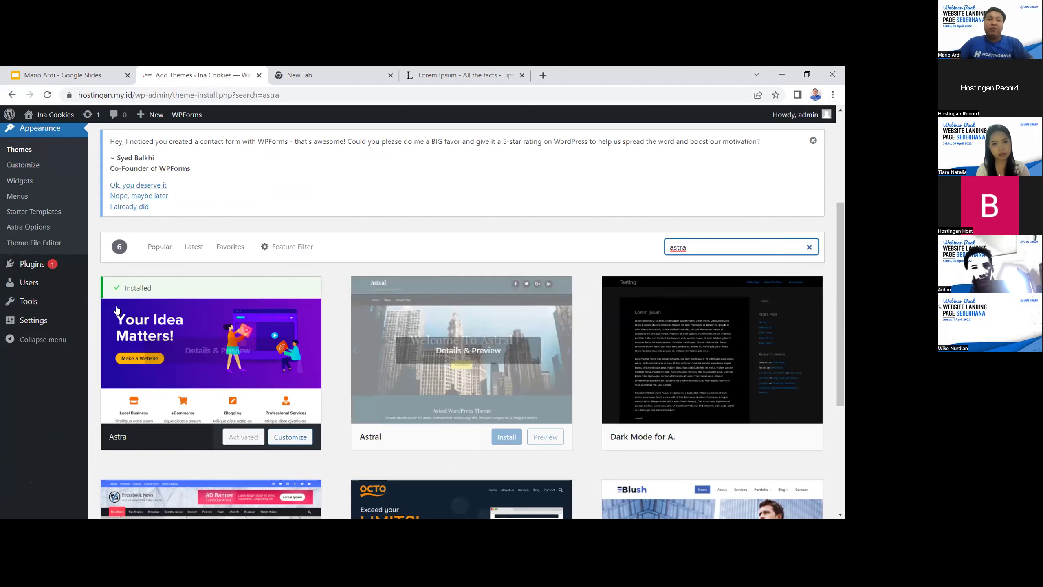
scroll(50, 320, "up", 1)
left_click(50, 319)
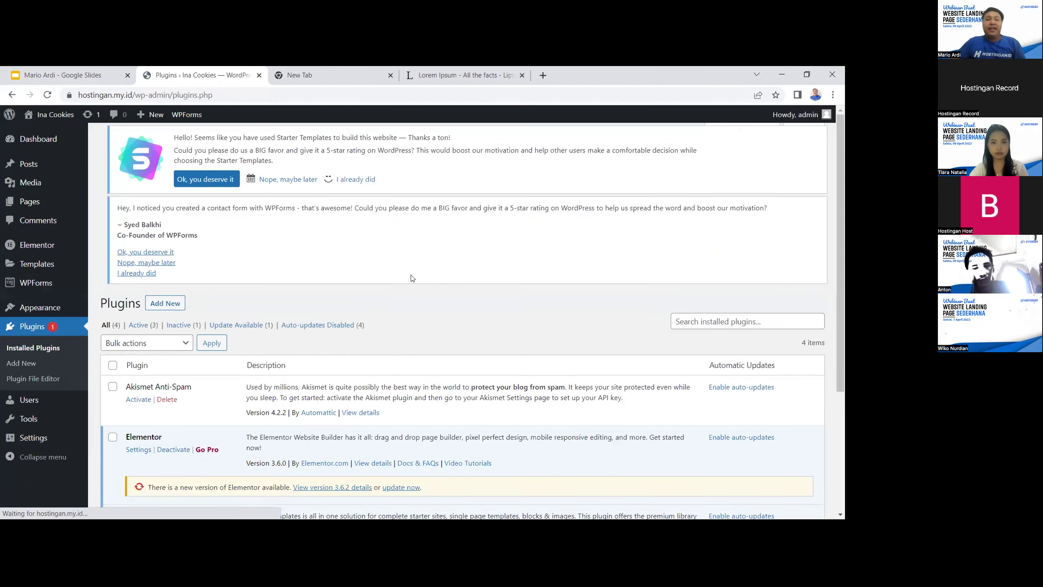
Read the Elementor plugin entry, highlighting its description text
scroll(418, 288, "down", 4)
left_click_drag(119, 282, 503, 313)
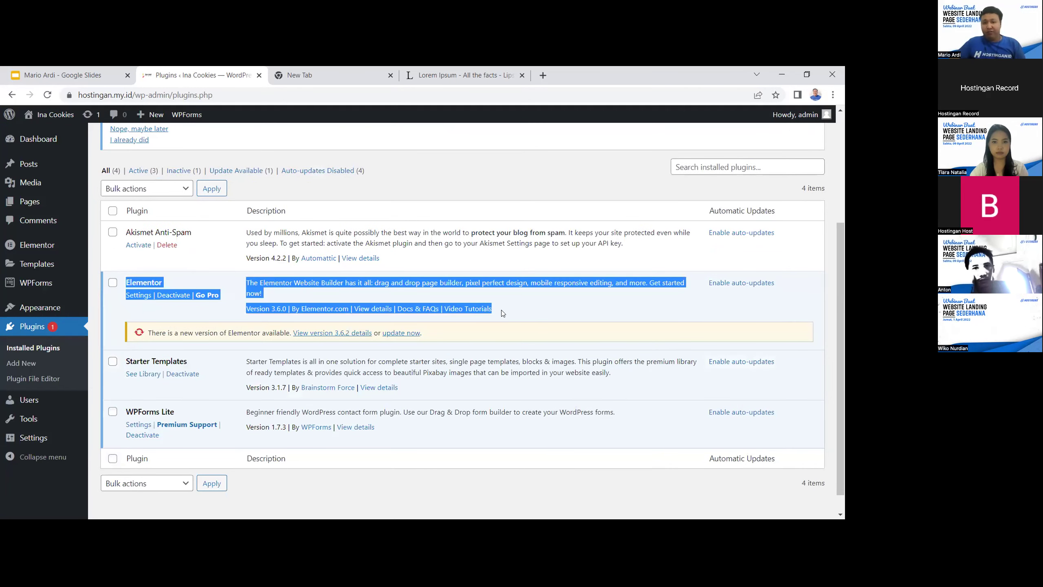
left_click(508, 312)
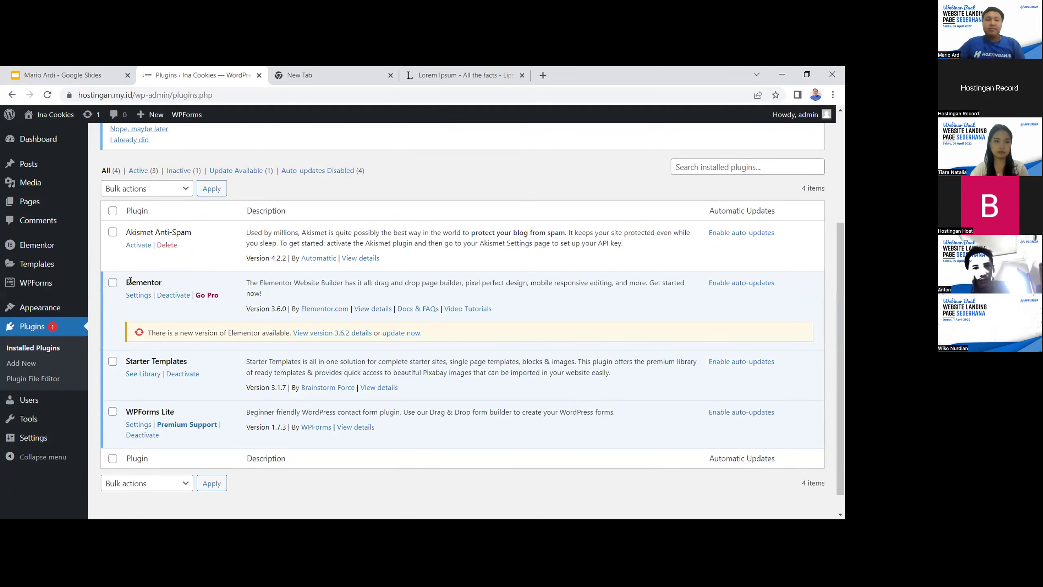
left_click_drag(246, 282, 410, 309)
left_click(221, 311)
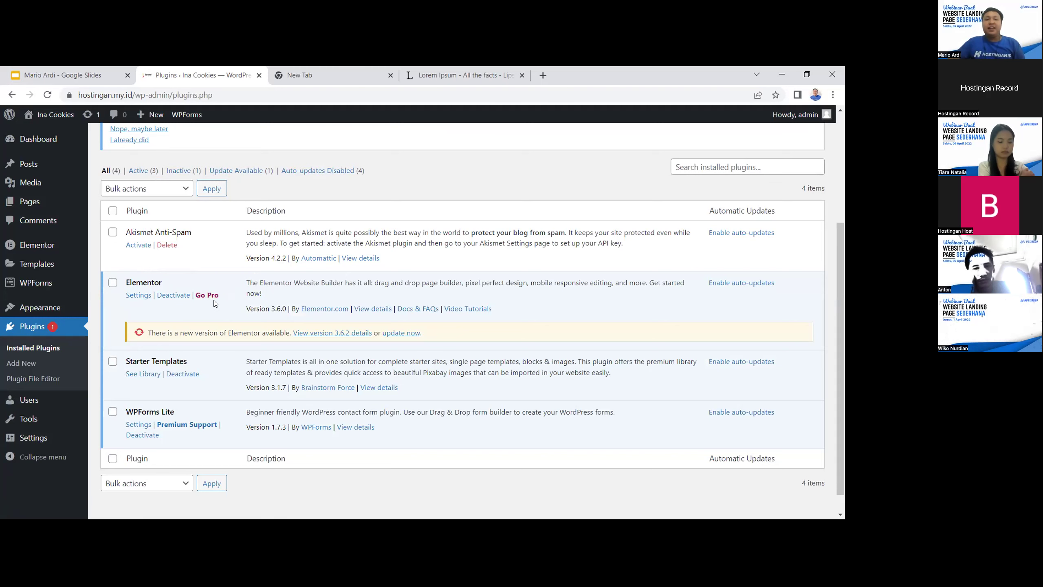
scroll(234, 306, "up", 3)
scroll(230, 353, "down", 1)
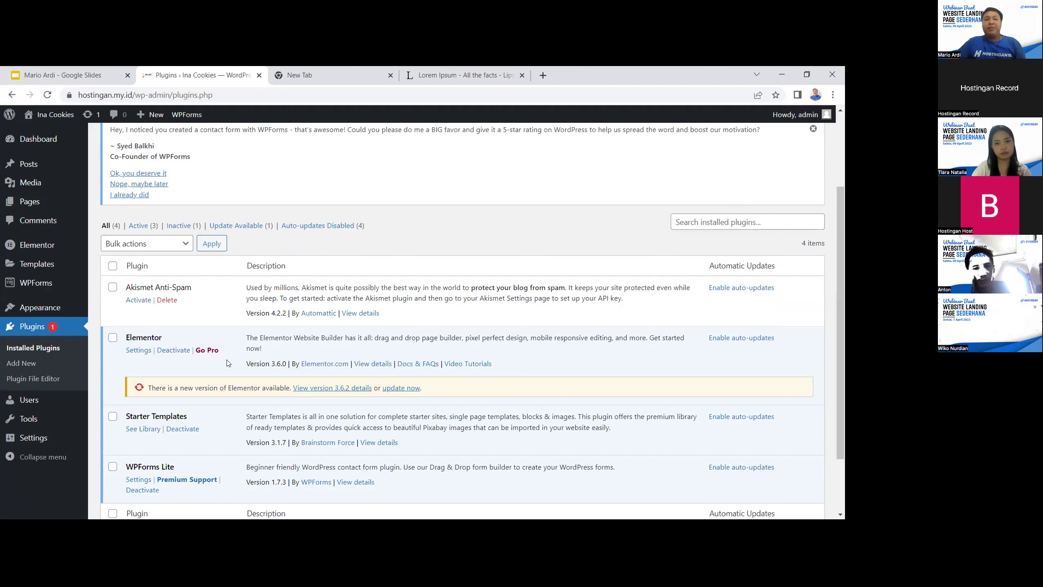
Switch between the blank new tab and the Installed Plugins page
left_click(304, 75)
left_click(165, 75)
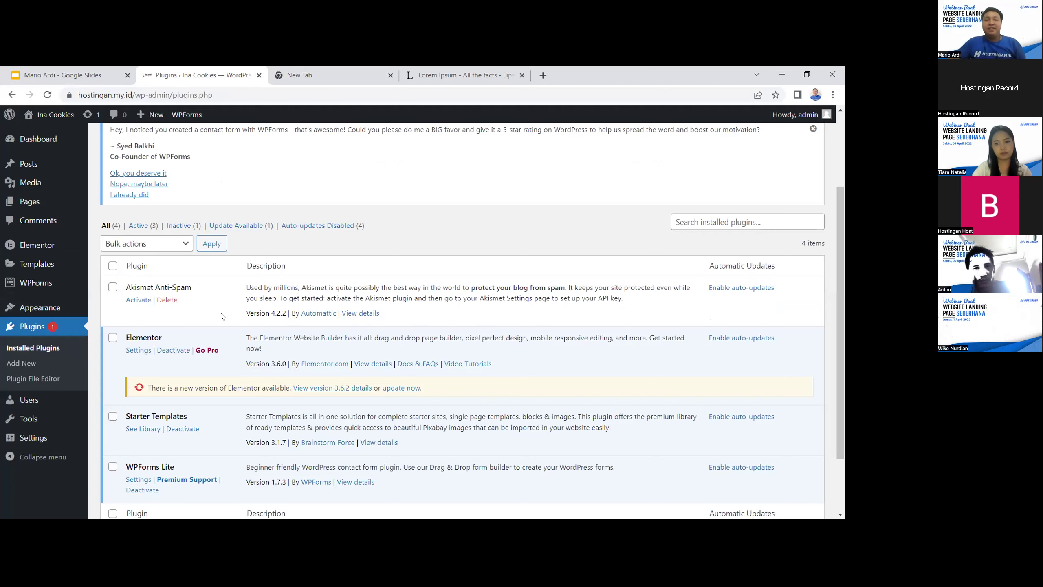
scroll(109, 305, "up", 1)
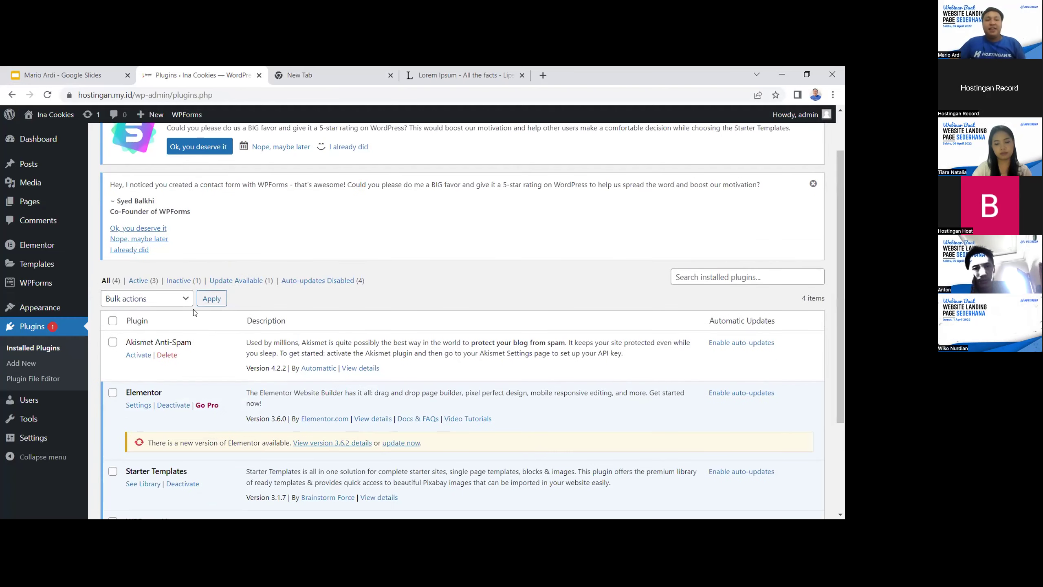
scroll(216, 363, "down", 2)
left_click(316, 71)
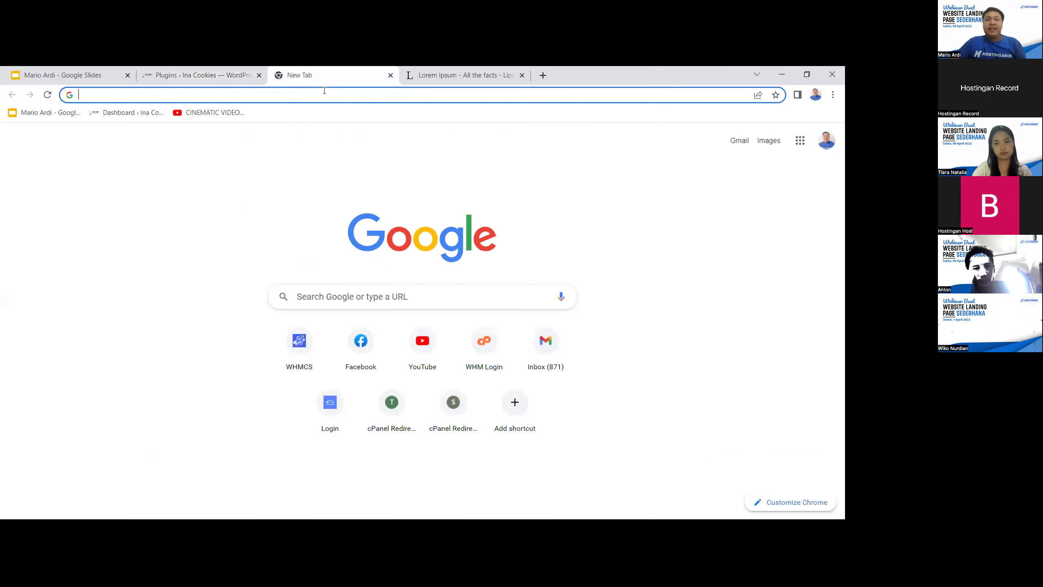
Load the public homepage hostingan.my.id in the new tab
left_click(324, 93)
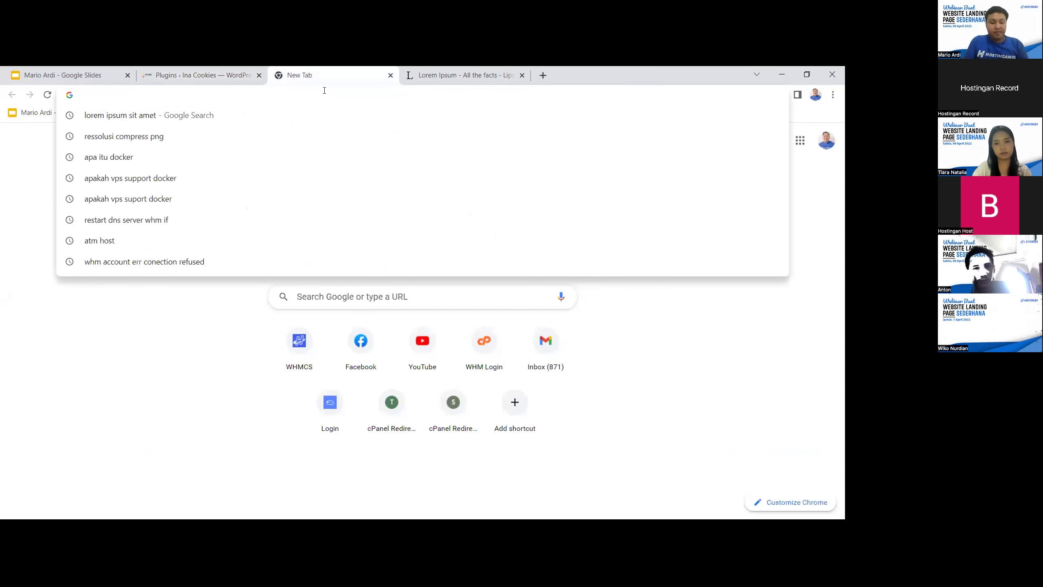
type("hostingan.")
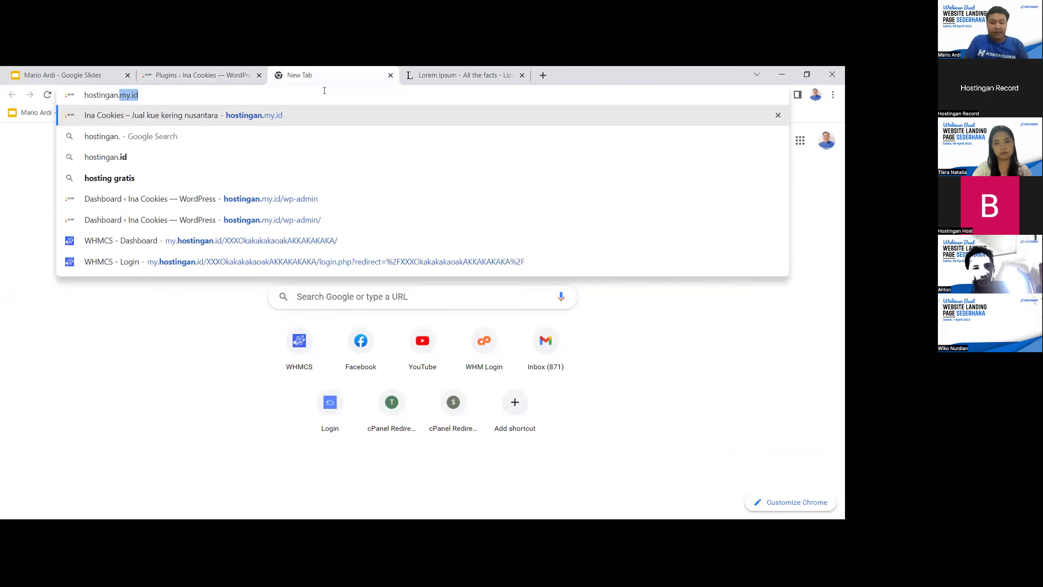
type("my.id")
key("Delete")
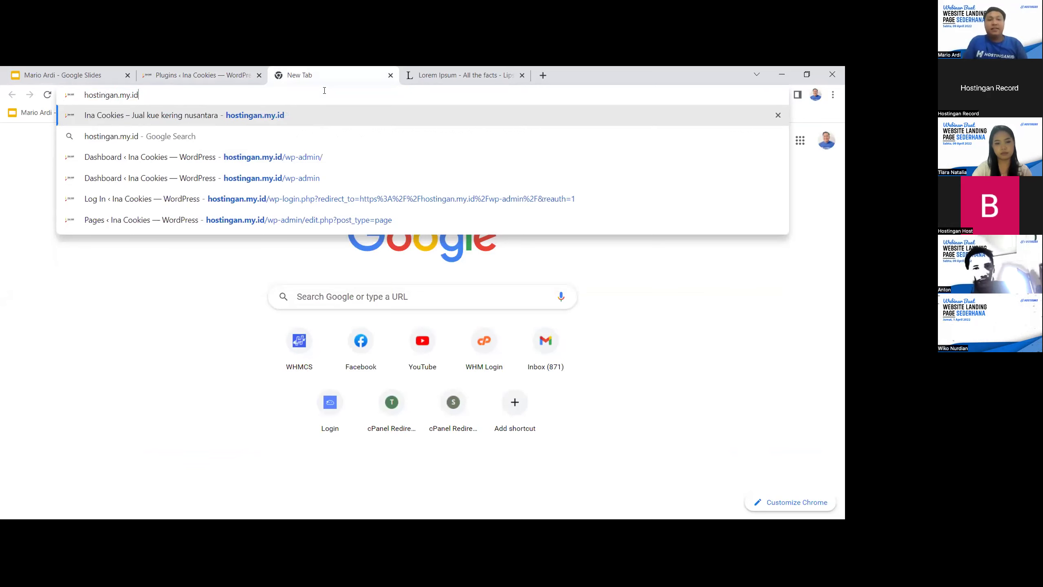
key("Return")
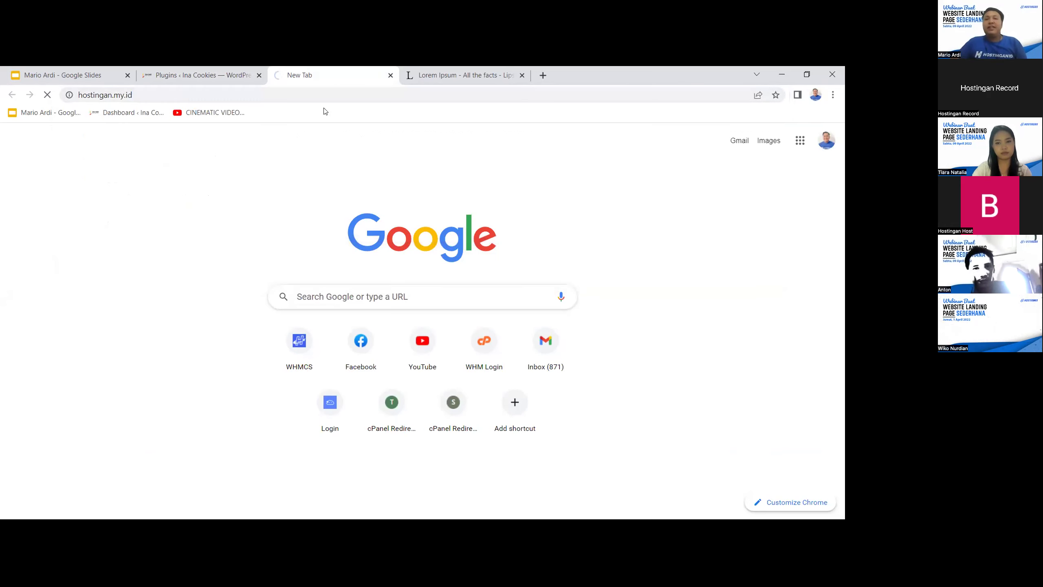
Scroll through the Ina Cookies homepage, then return to the Plugins tab
left_click(226, 77)
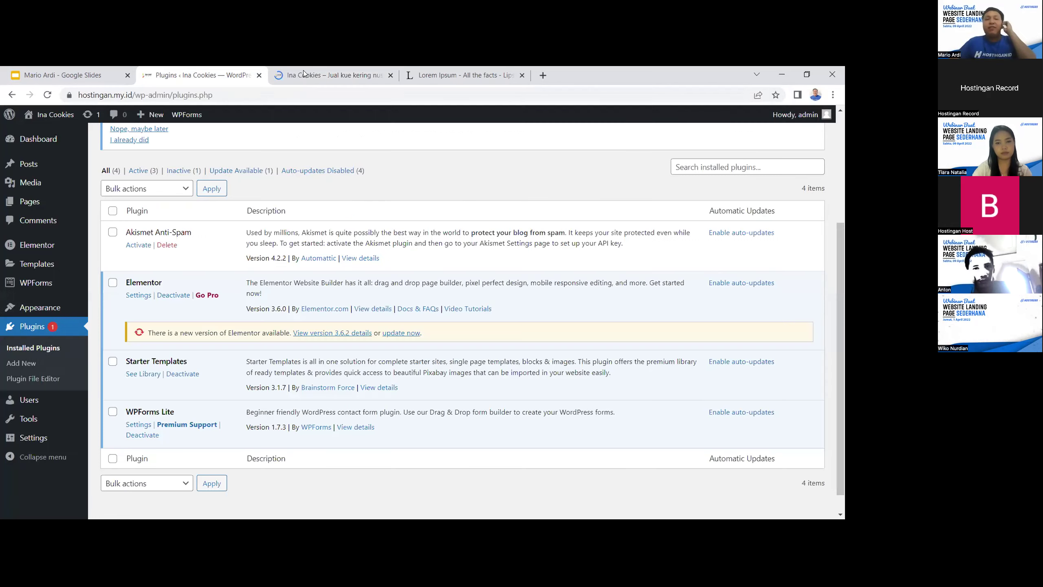
left_click(304, 73)
scroll(468, 166, "down", 1)
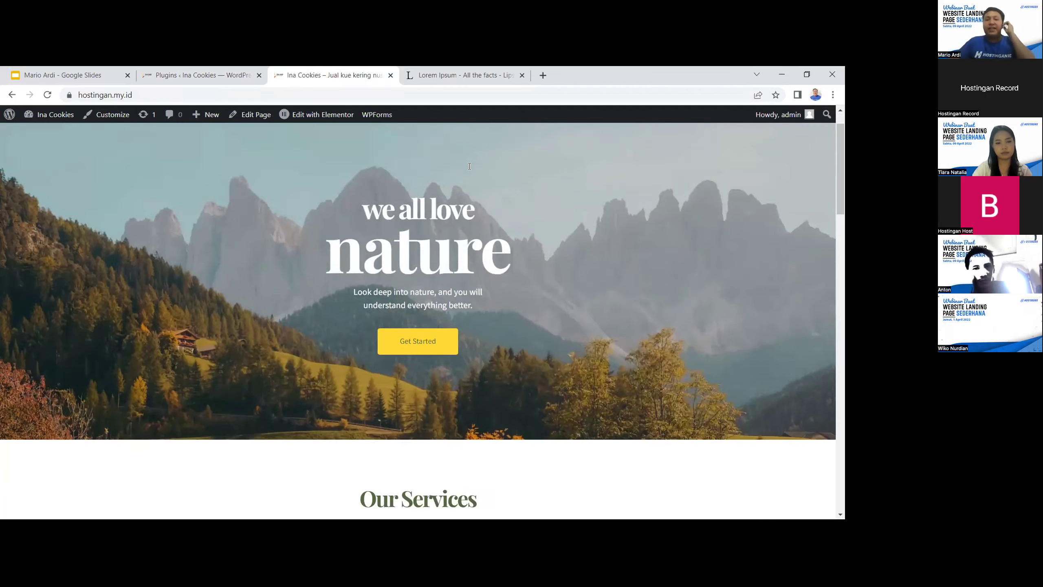
scroll(469, 165, "down", 5)
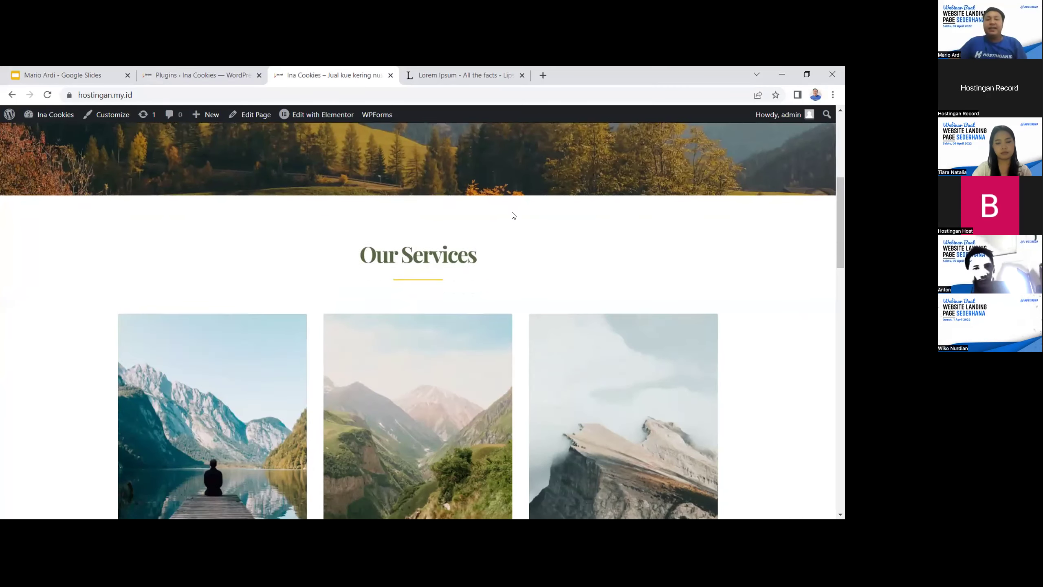
scroll(513, 215, "down", 7)
scroll(533, 224, "up", 11)
scroll(549, 221, "down", 14)
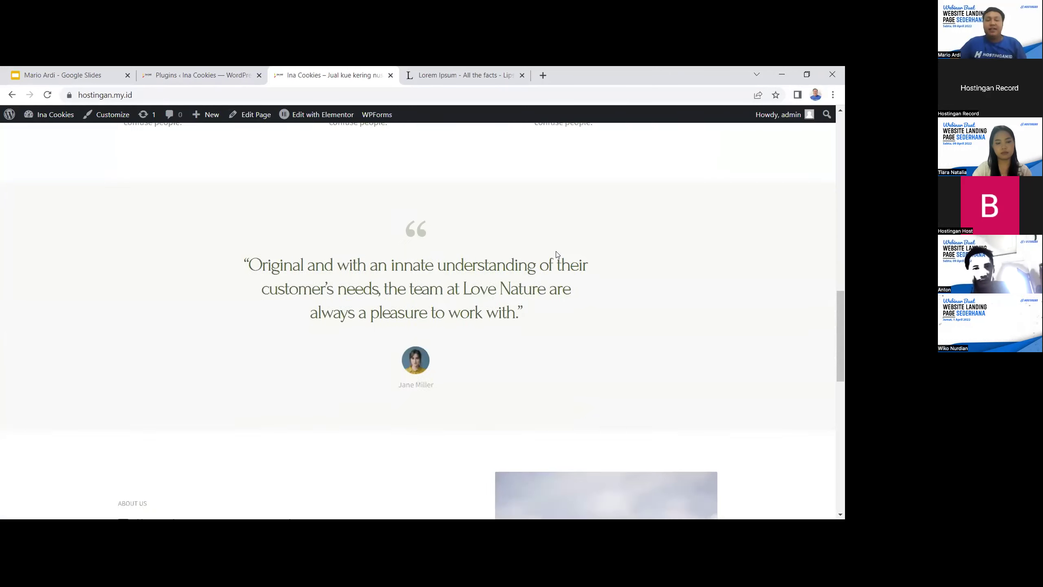
scroll(563, 257, "down", 12)
scroll(568, 269, "up", 2)
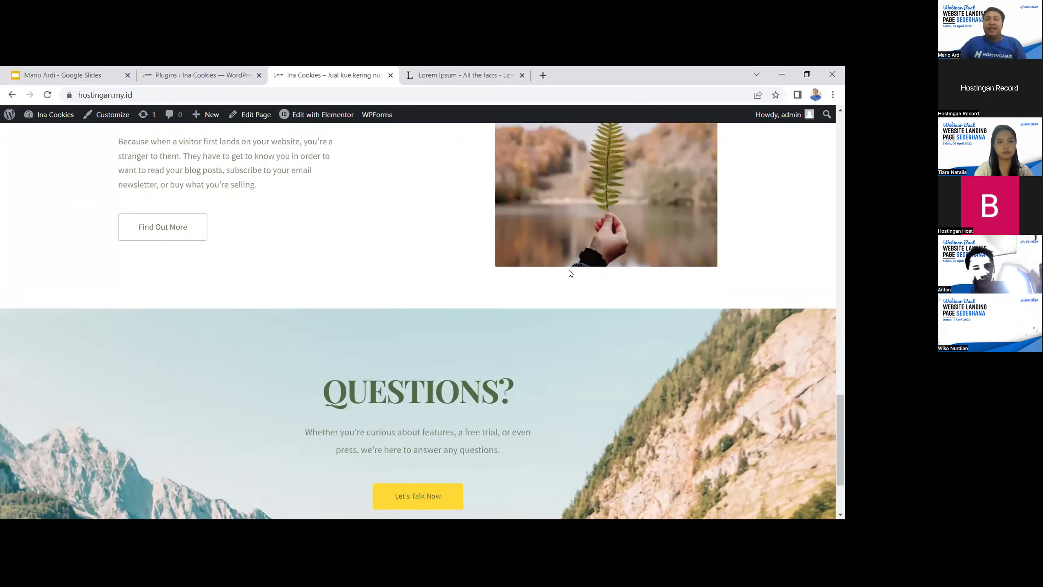
scroll(571, 271, "up", 20)
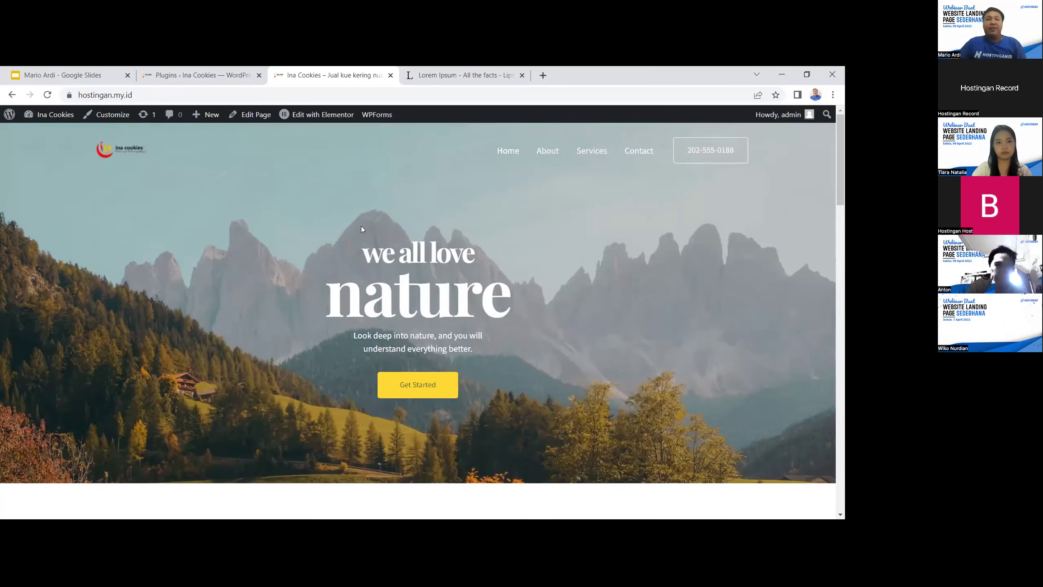
left_click(177, 76)
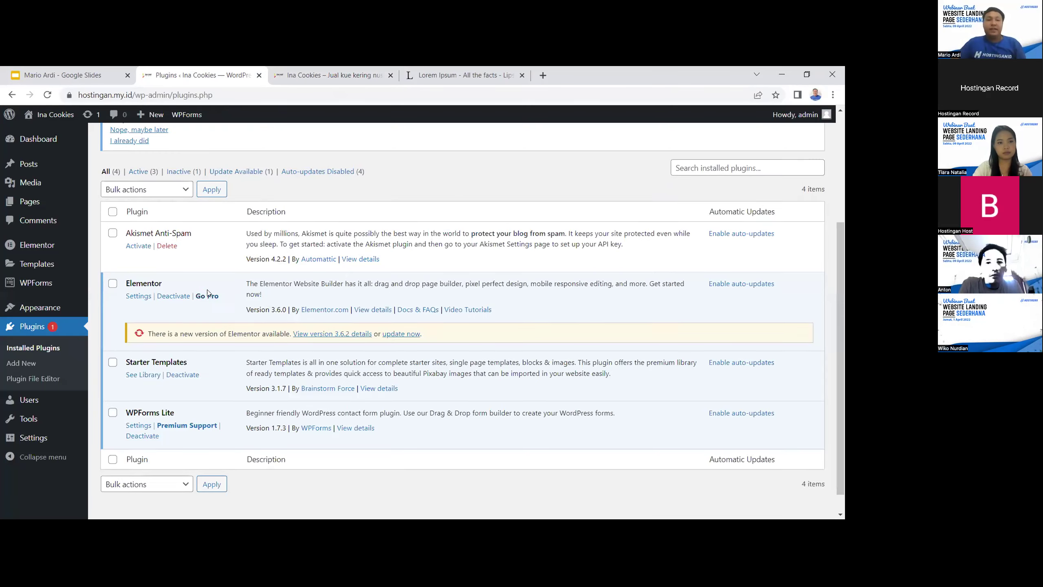
Open the six-page Pages list and compare it with the live Ina Cookies homepage
scroll(207, 293, "up", 4)
left_click(43, 208)
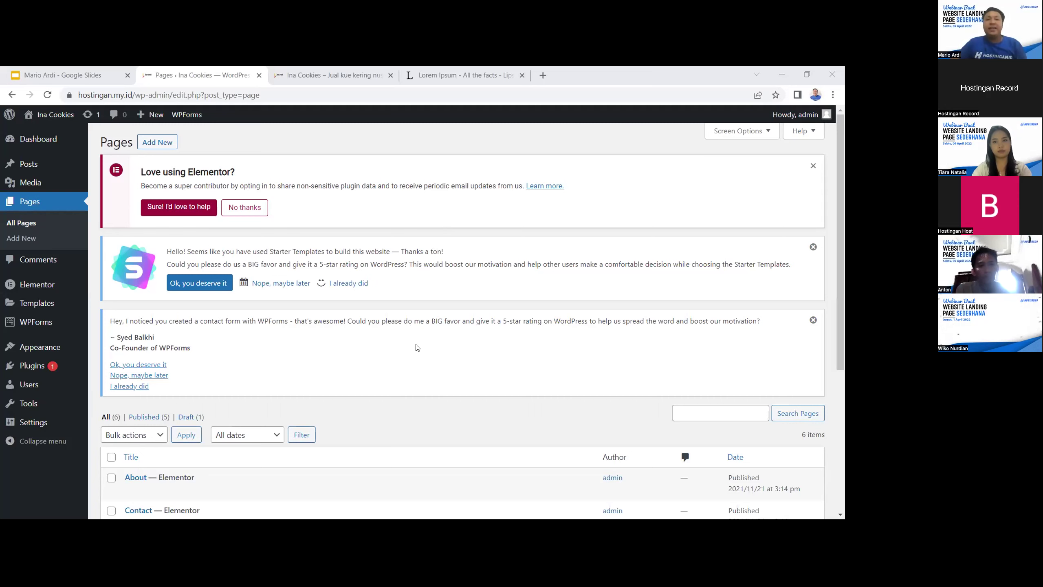
scroll(417, 347, "down", 2)
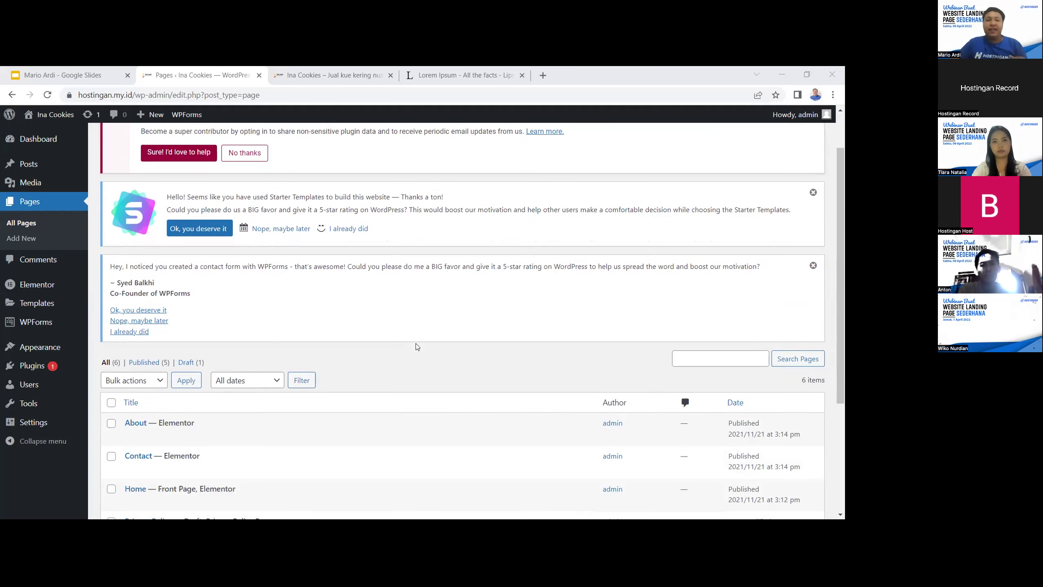
scroll(418, 346, "down", 2)
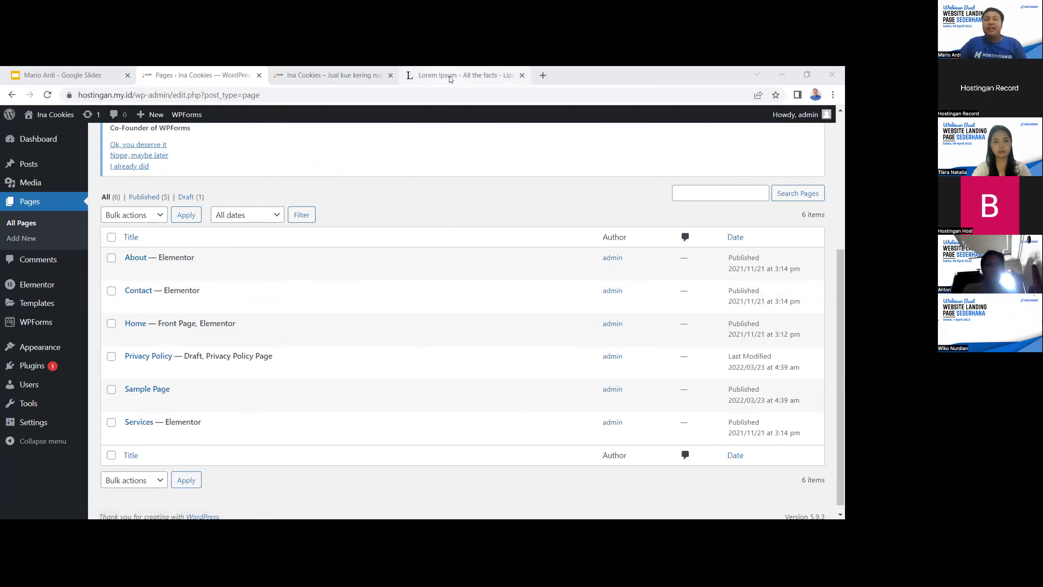
key("ctrl+Tab")
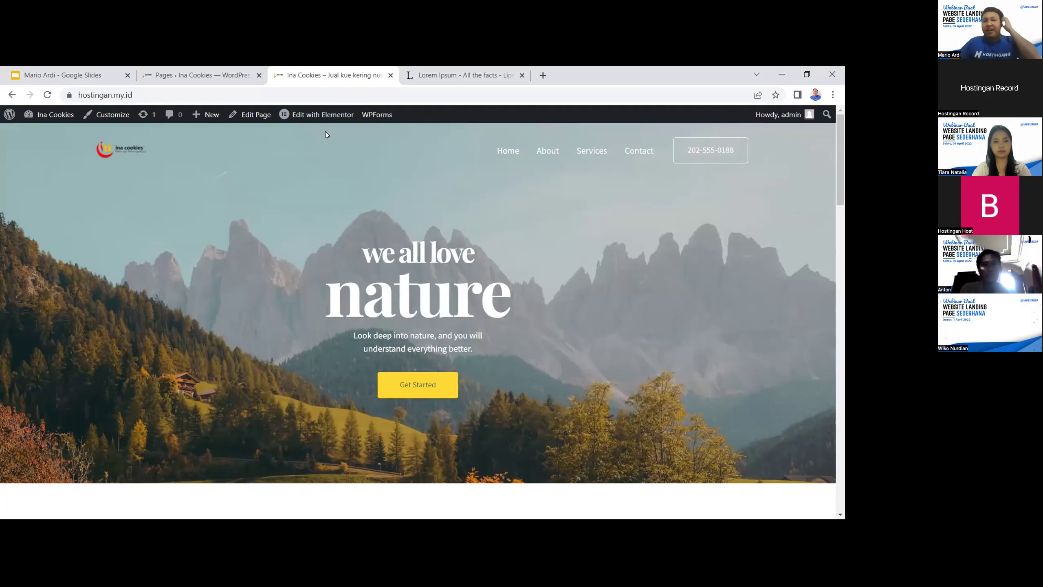
left_click(208, 72)
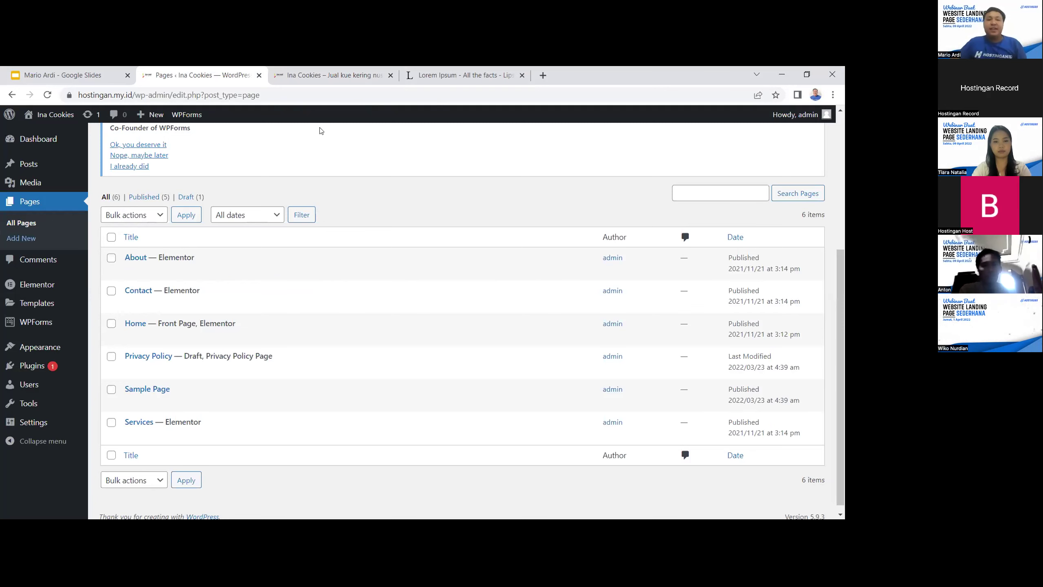
left_click(322, 75)
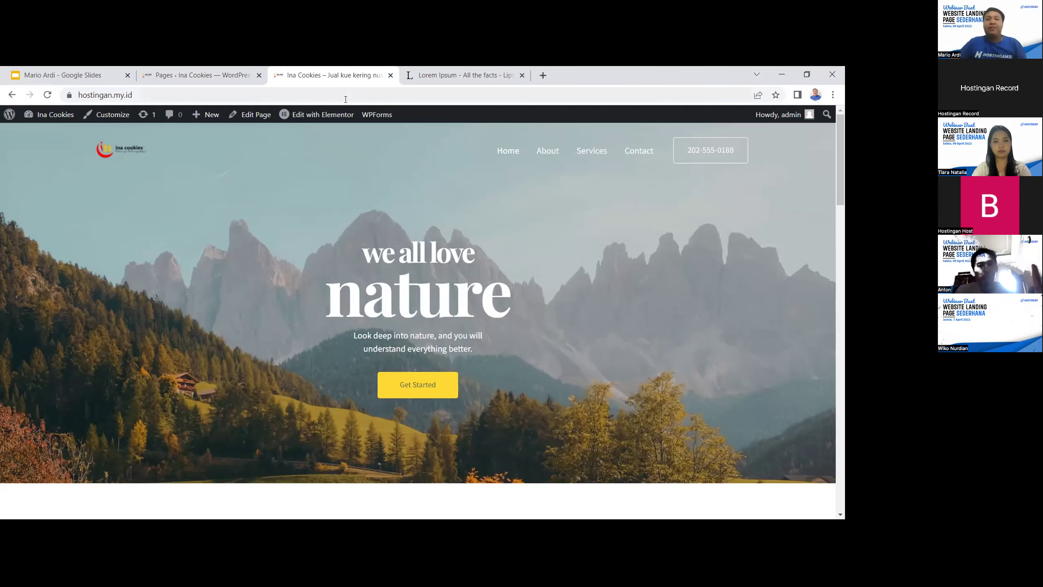
Open Home in Elementor and load hostingan.my.id in a new tab beside it
left_click(320, 118)
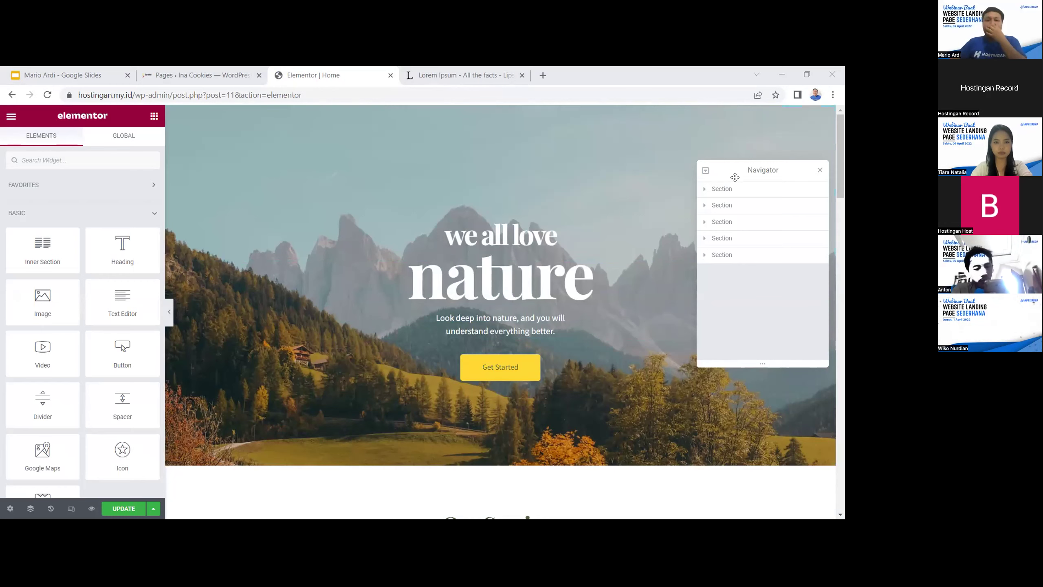
left_click(542, 75)
type("hos")
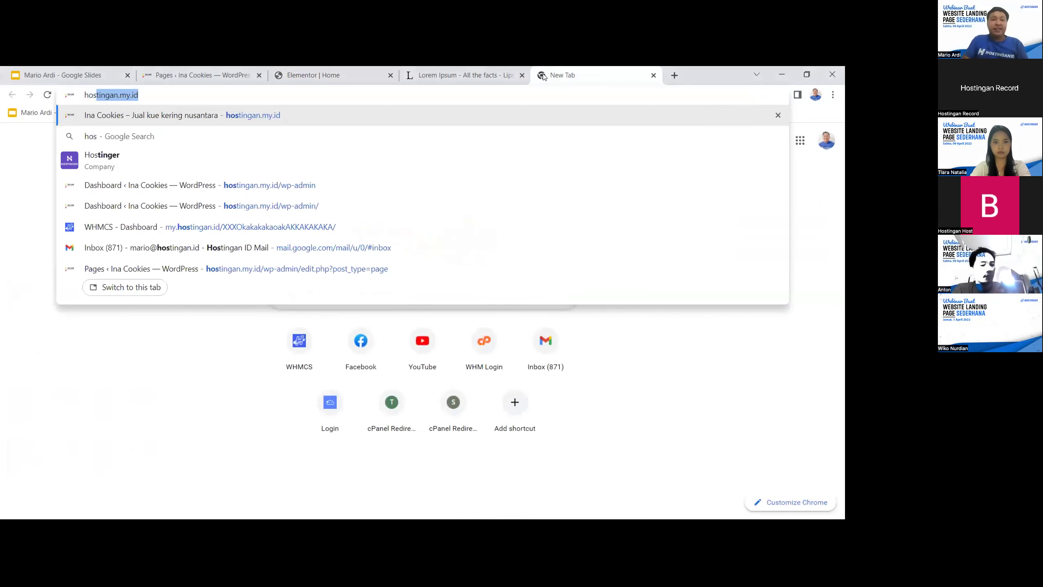
key("Return")
left_click_drag(542, 75, 450, 73)
Scroll the live site, then return to the Elementor Home editor
scroll(492, 168, "down", 1)
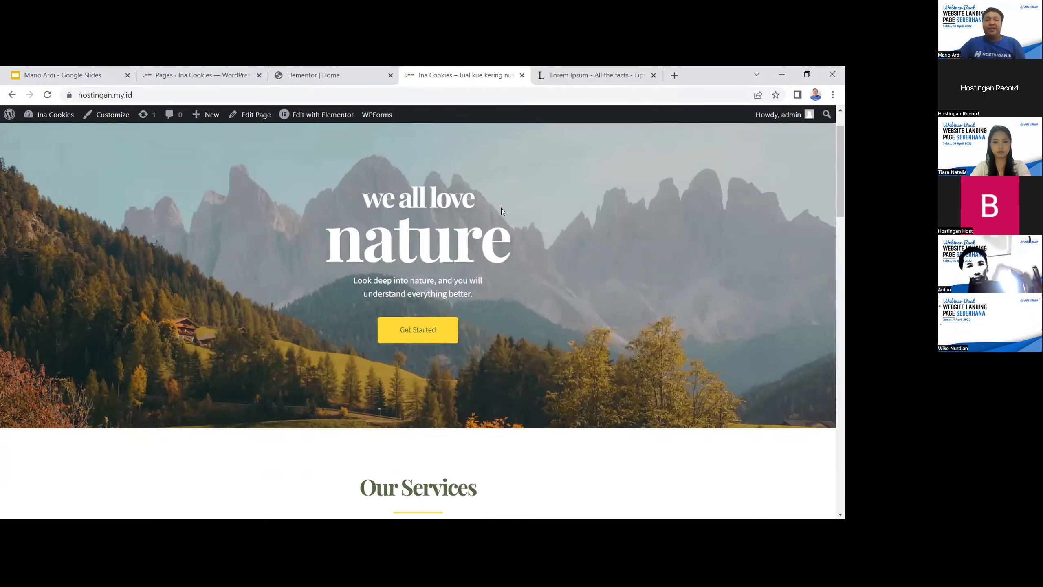
scroll(522, 230, "down", 1)
scroll(406, 197, "up", 1)
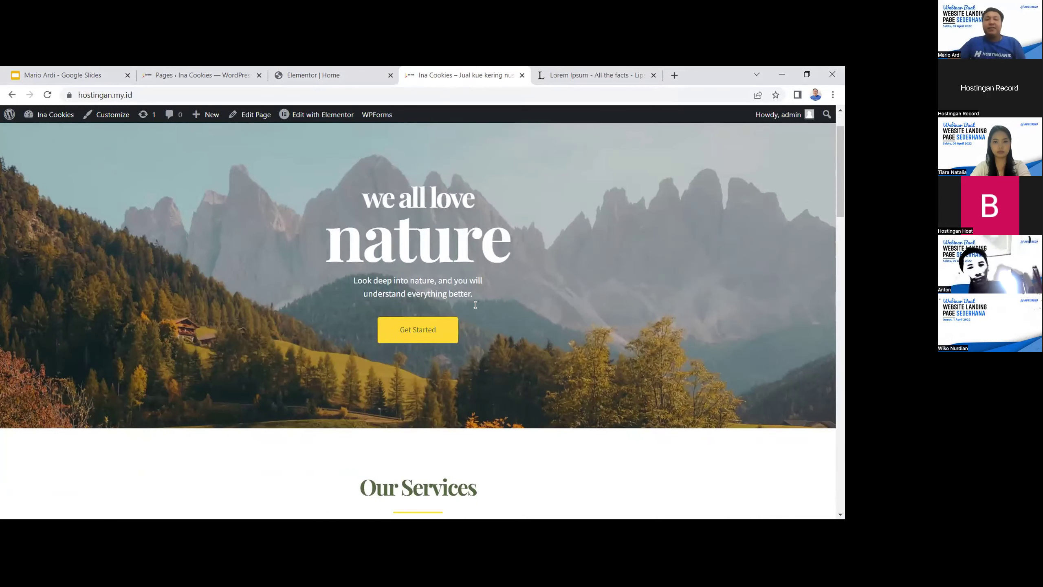
left_click(335, 78)
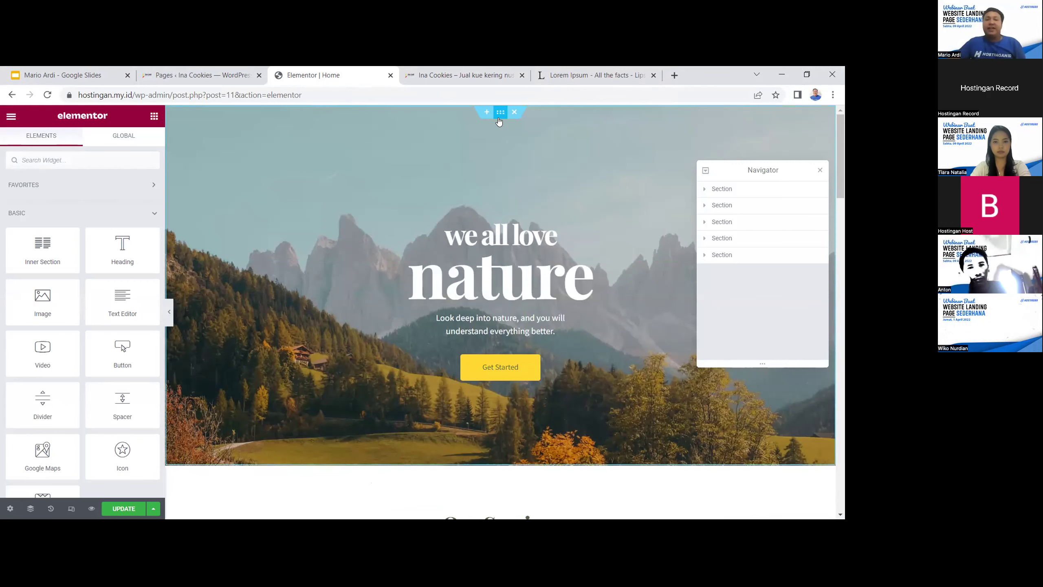
scroll(515, 159, "down", 3)
scroll(521, 160, "up", 1)
scroll(522, 159, "up", 2)
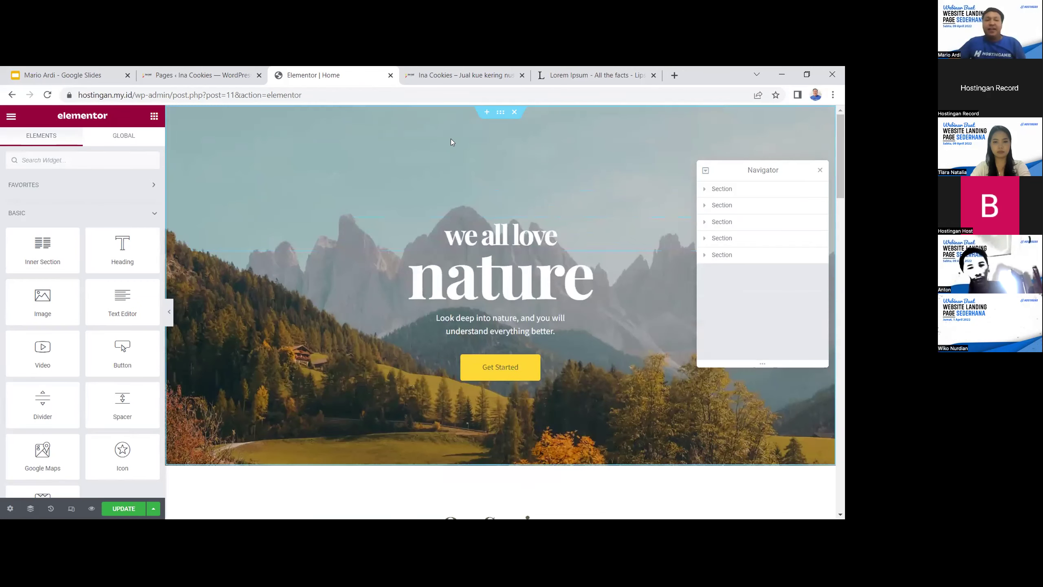
Swap the hero background image for the cookies-on-wooden-table photo from the media library
left_click(498, 116)
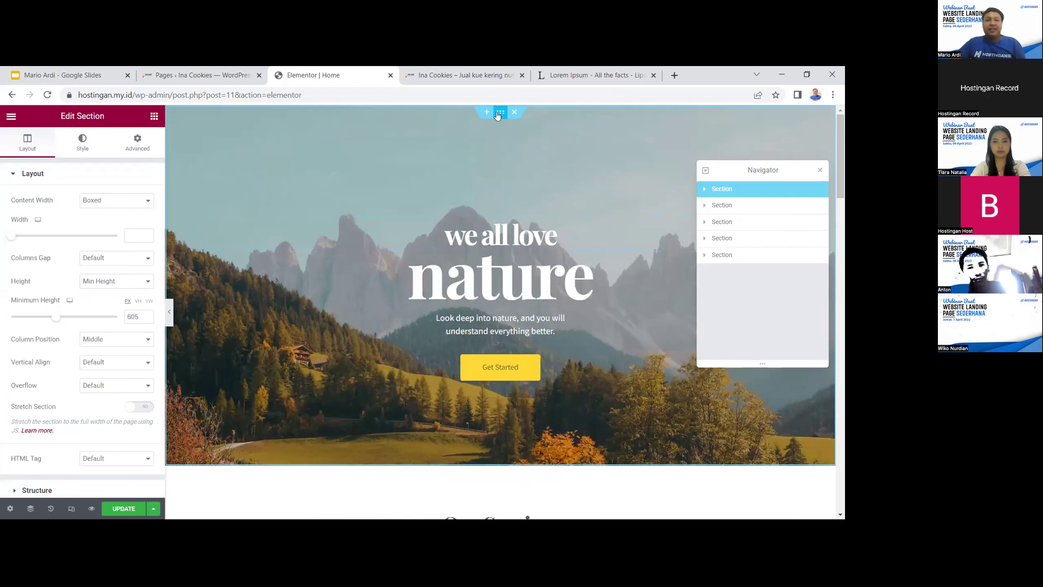
left_click(84, 142)
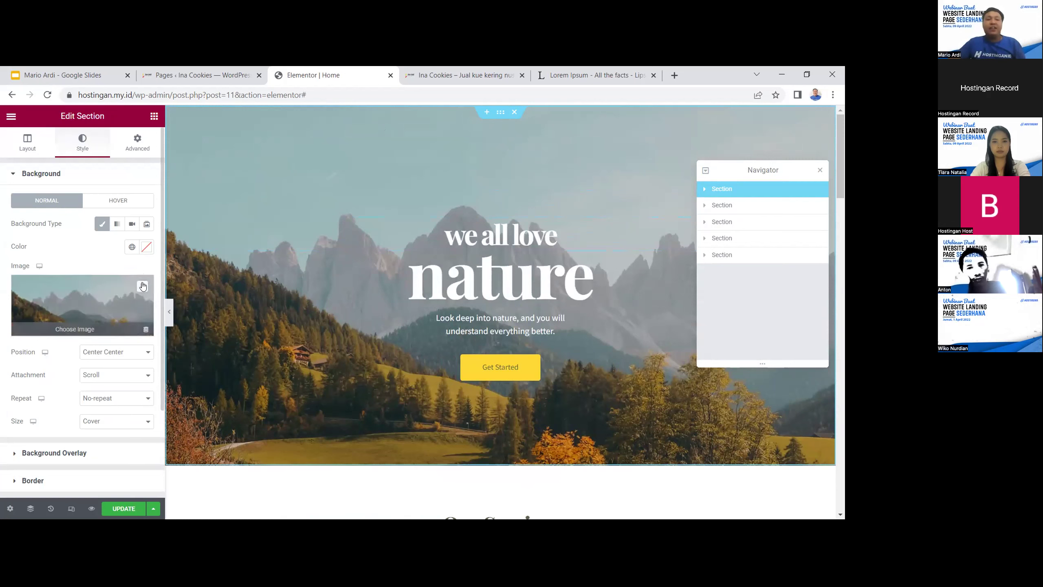
left_click(143, 288)
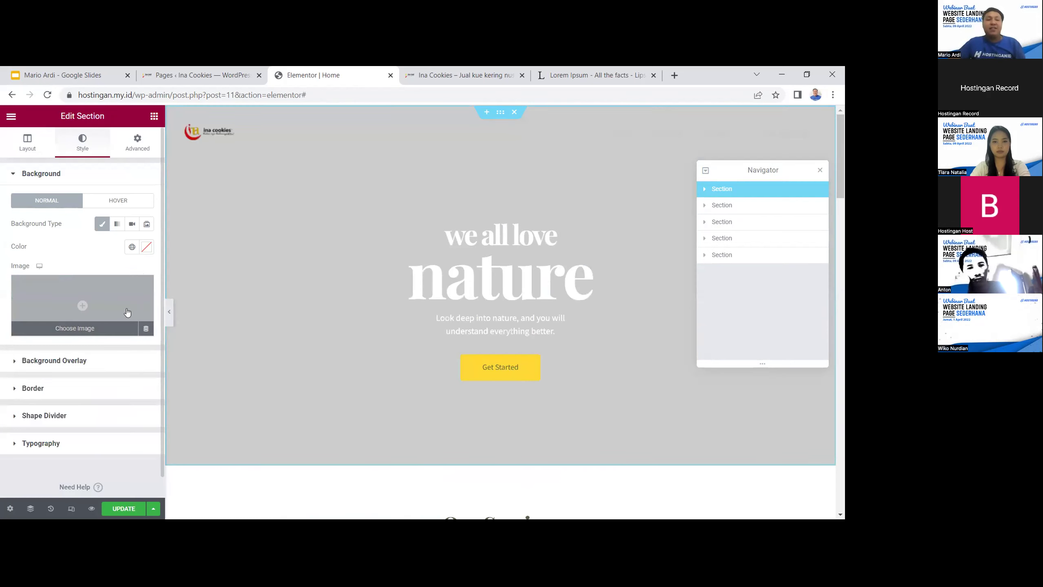
left_click(92, 301)
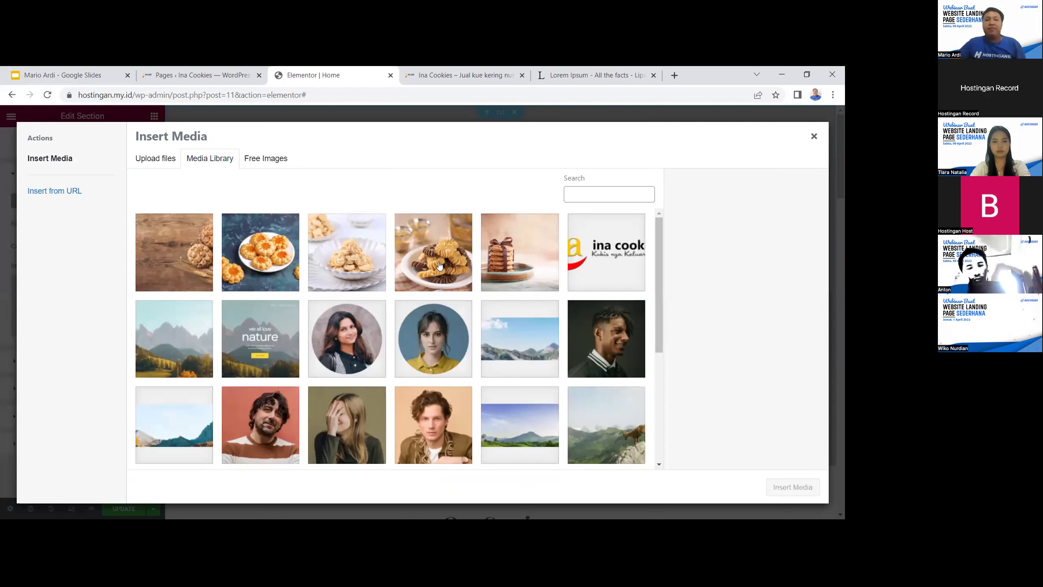
left_click(525, 259)
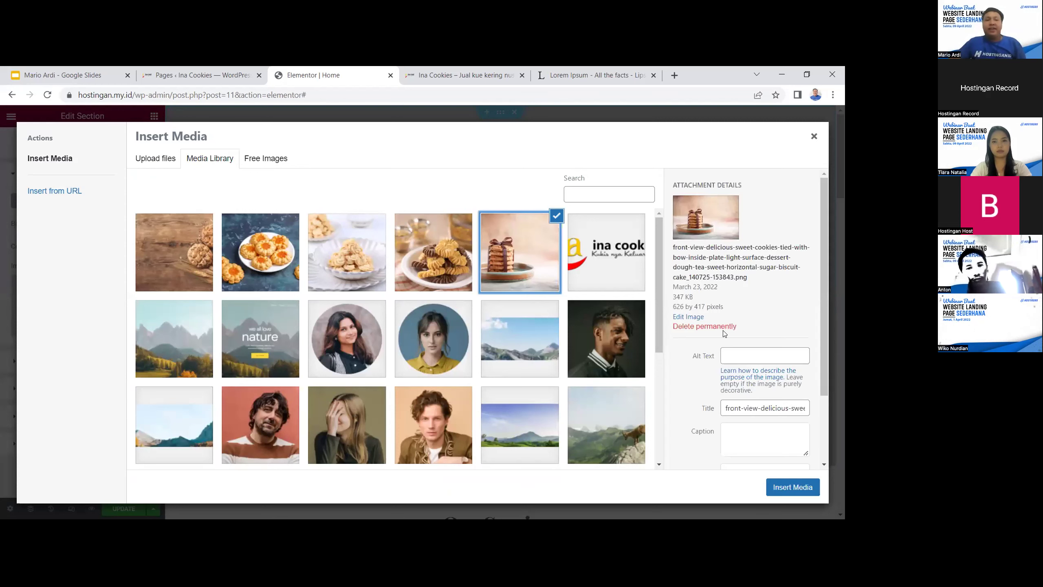
left_click(197, 256)
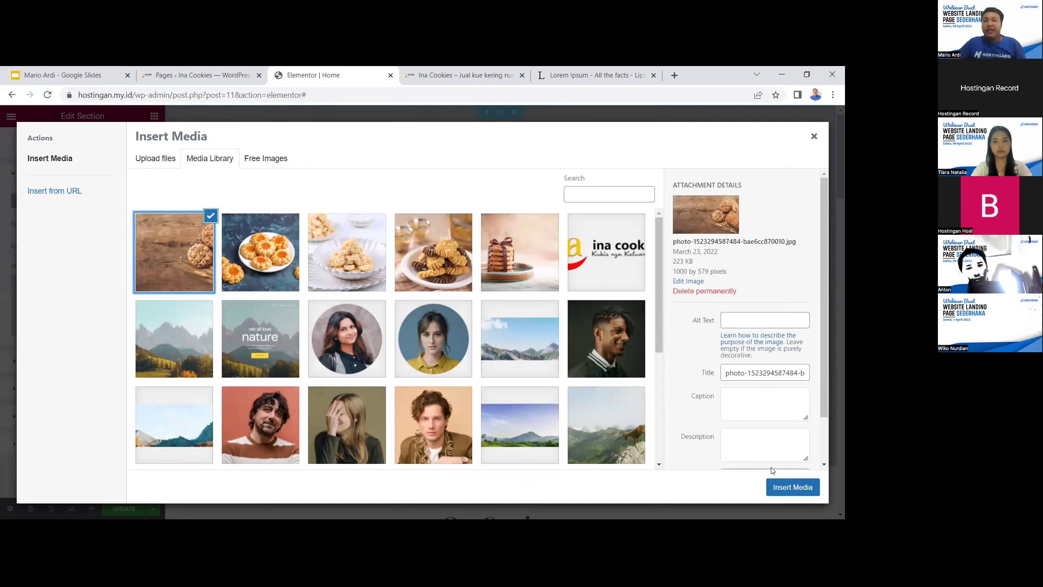
left_click(798, 488)
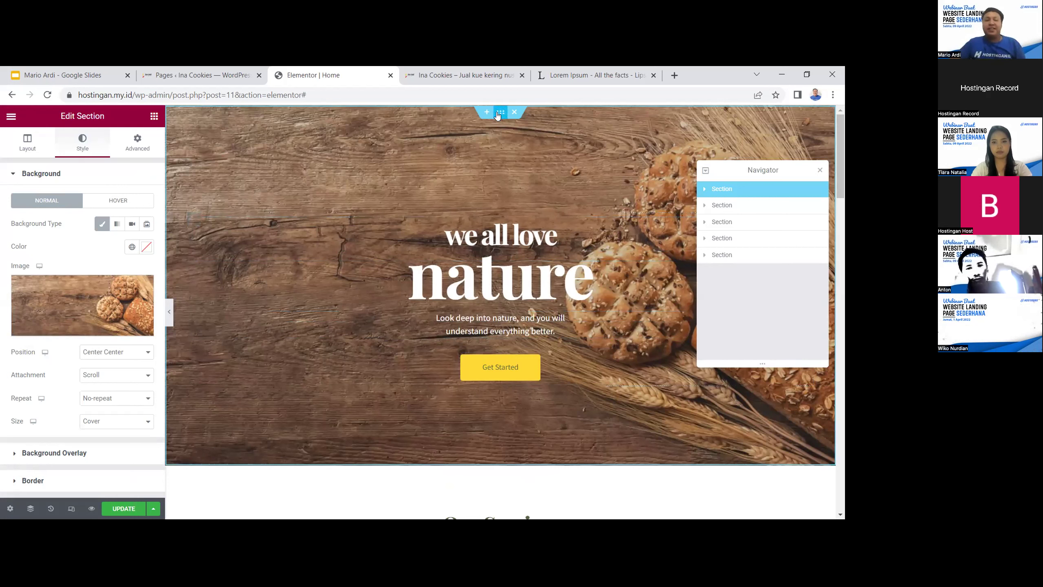
Revisit the background settings and media window, closing it without changes
left_click(27, 142)
left_click(91, 142)
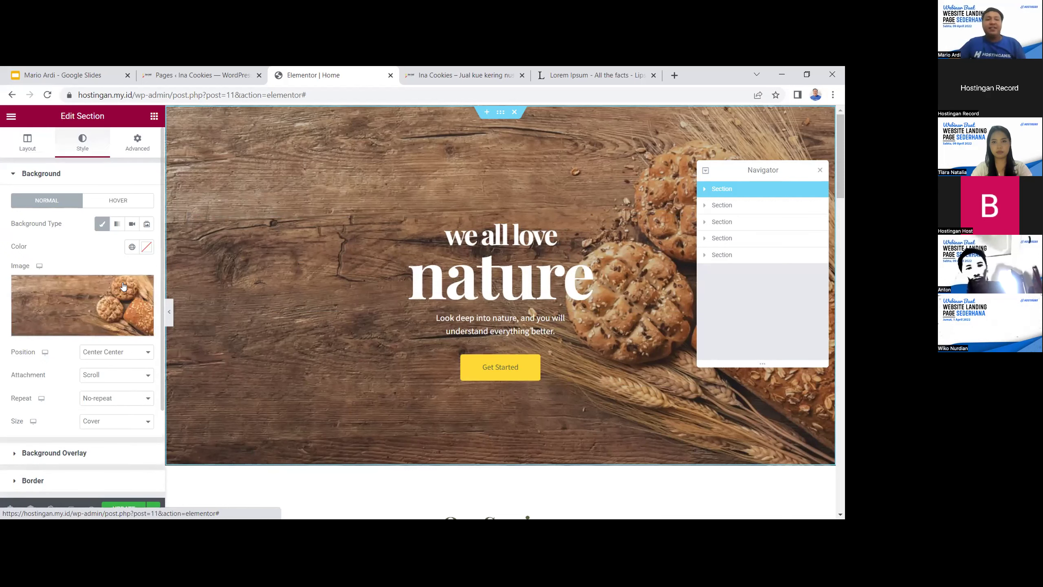
mouse_move(105, 318)
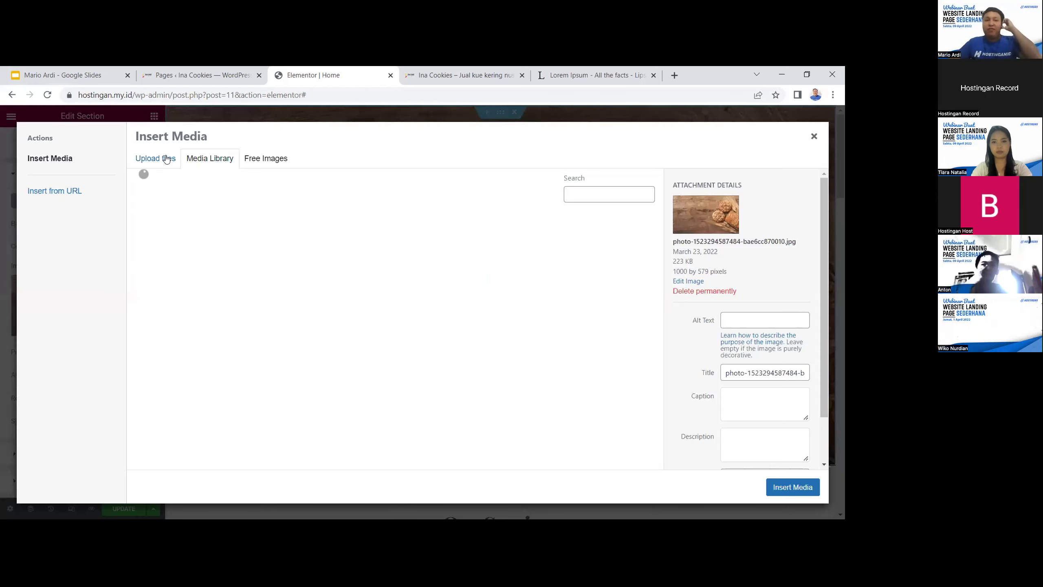
left_click(167, 159)
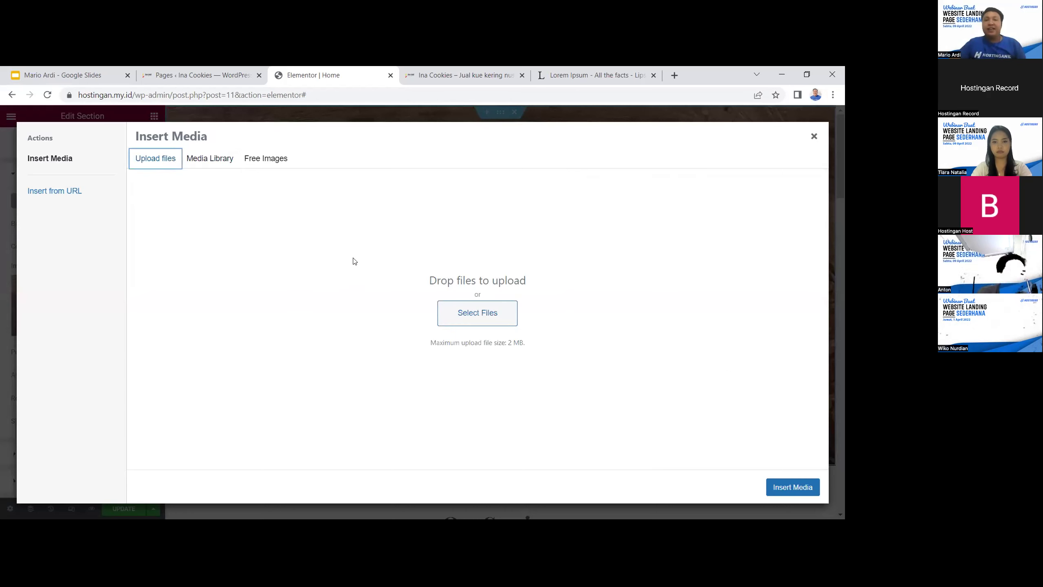
left_click(211, 161)
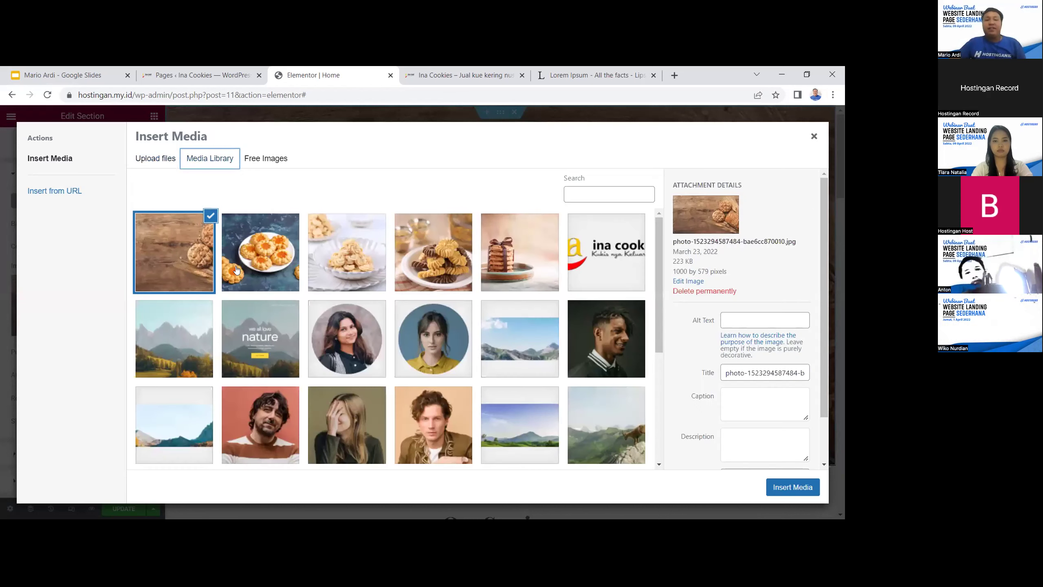
left_click(814, 136)
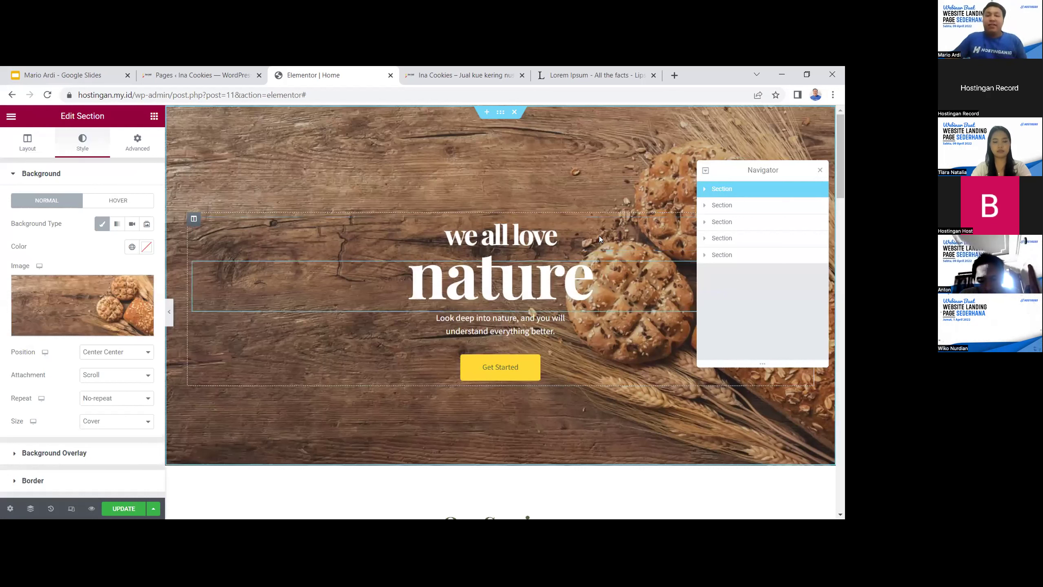
Inspect the hero's headings, paragraph and Get Started button by selecting each
left_click(593, 254)
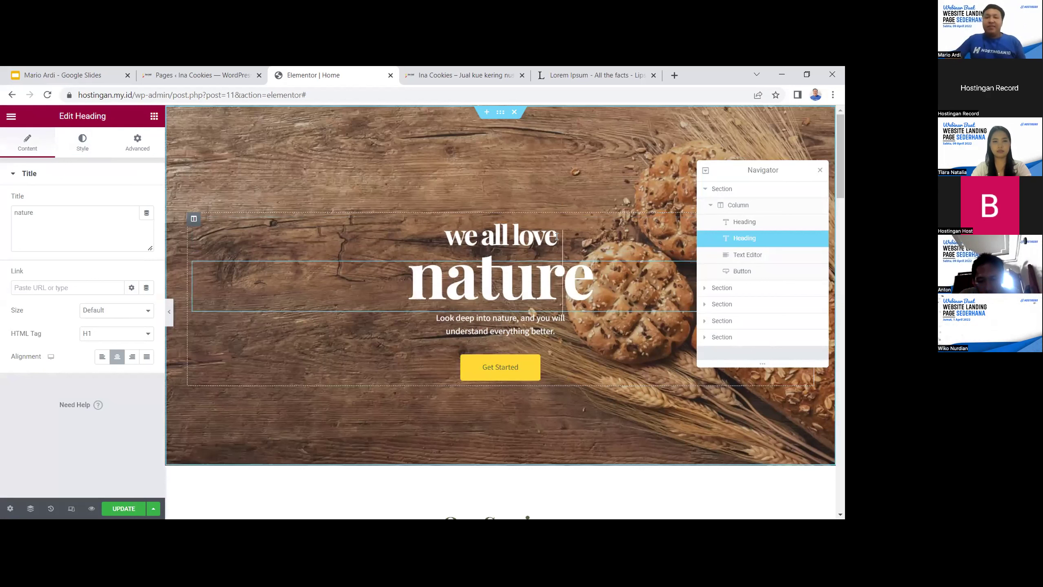
left_click(559, 235)
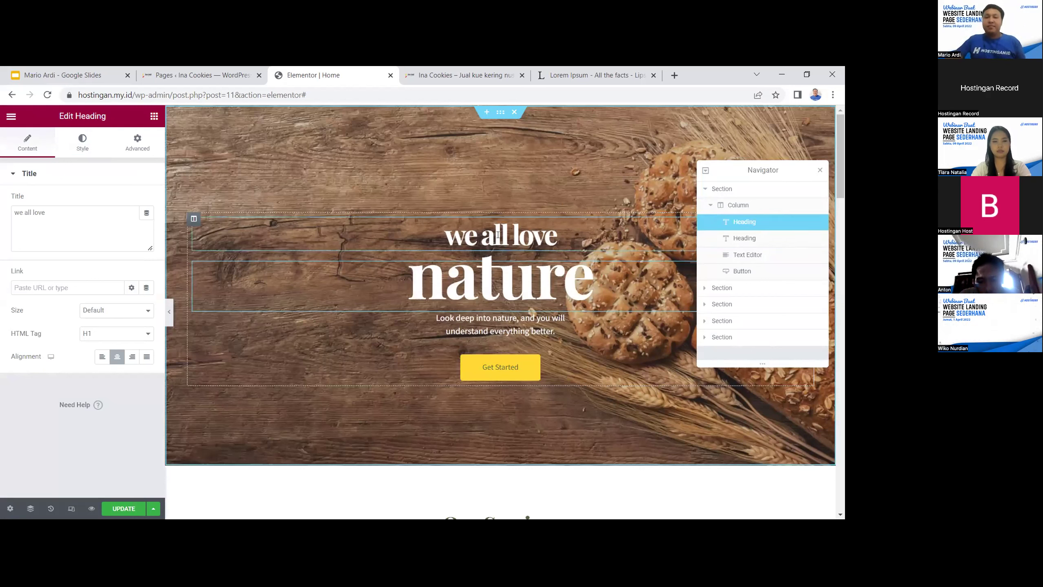
left_click(501, 273)
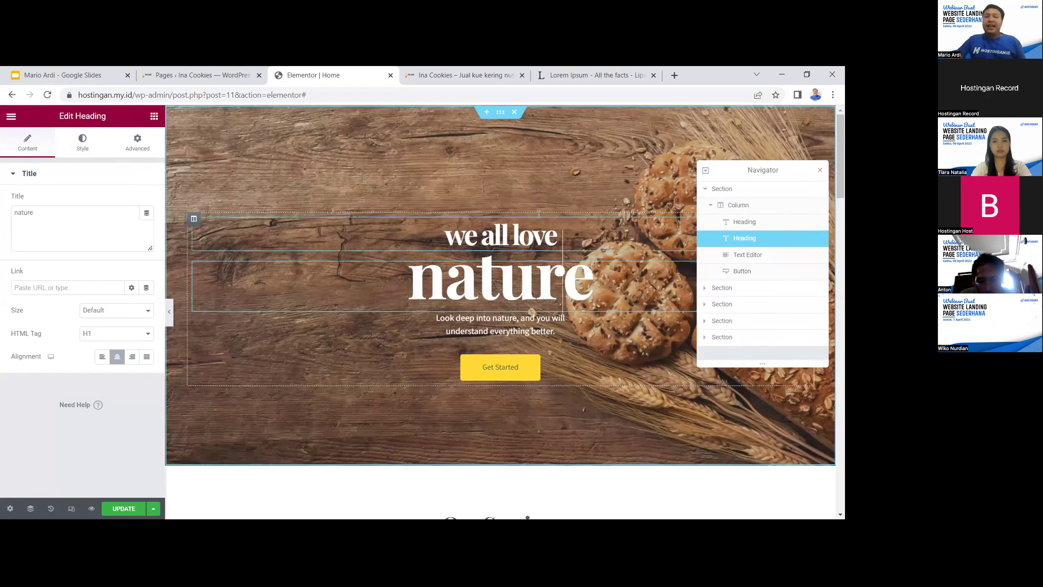
left_click(546, 227)
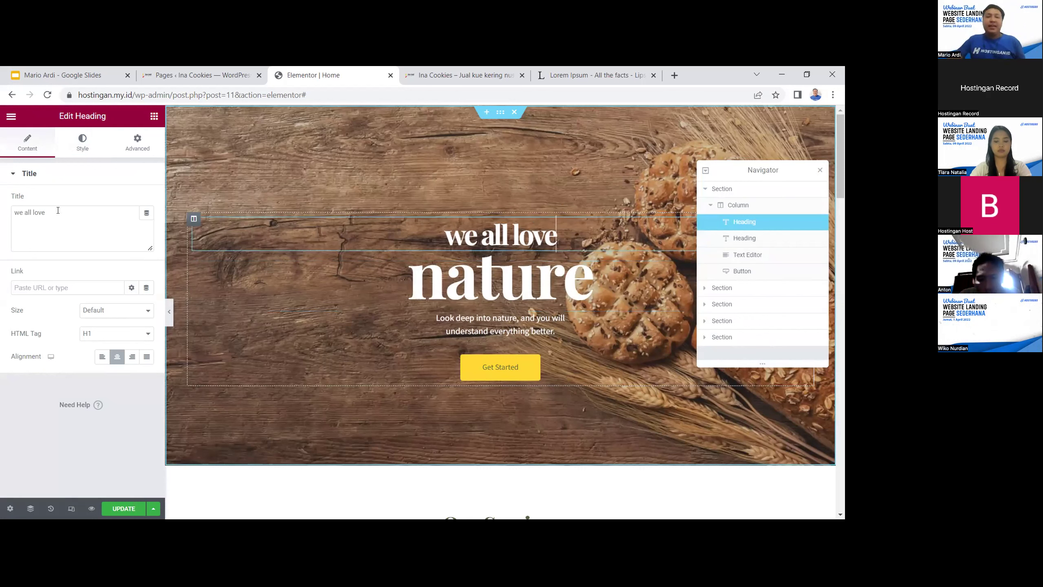
left_click(513, 288)
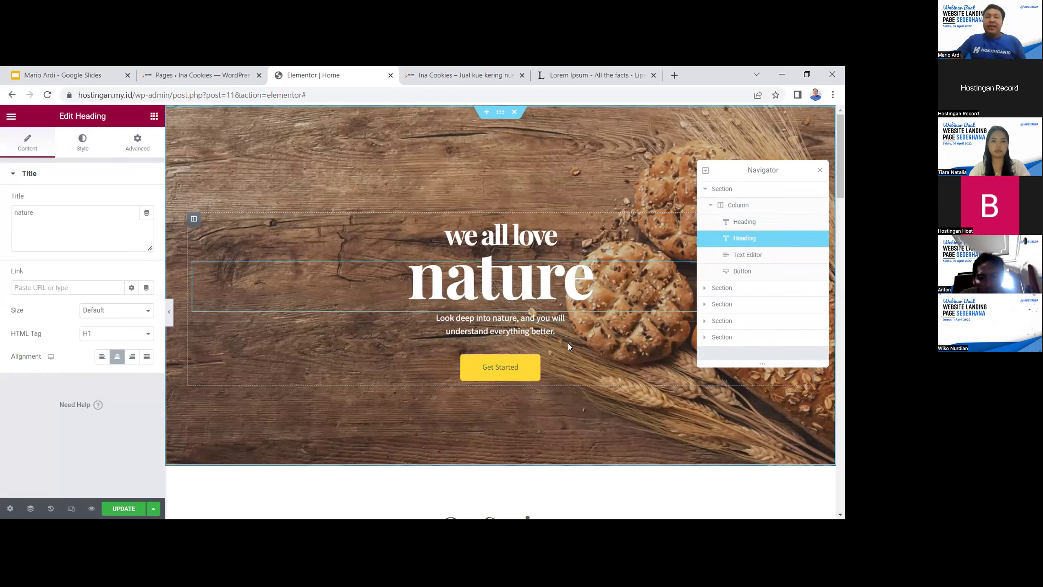
left_click(560, 322)
left_click(530, 370)
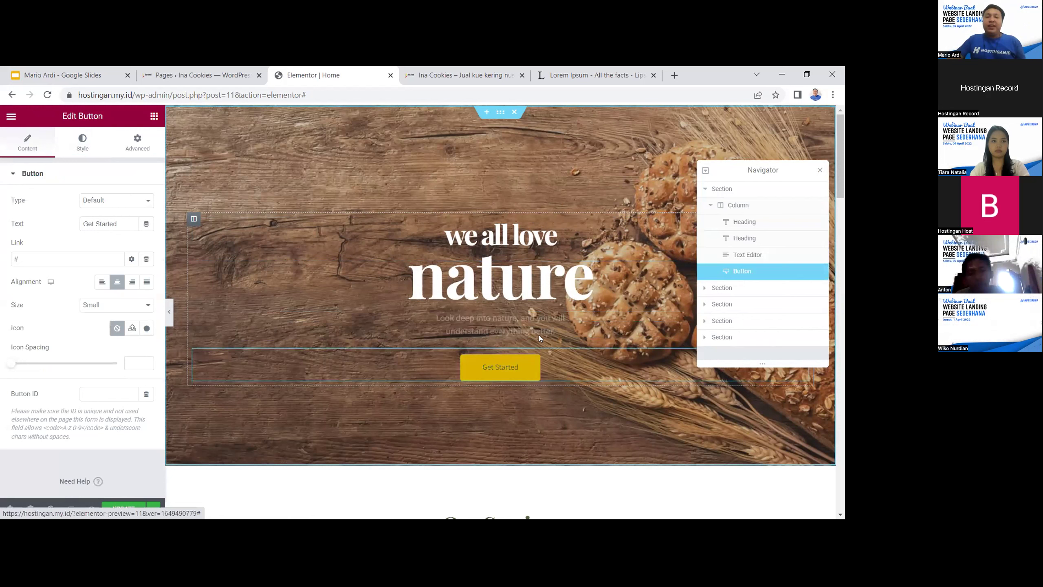
left_click(540, 326)
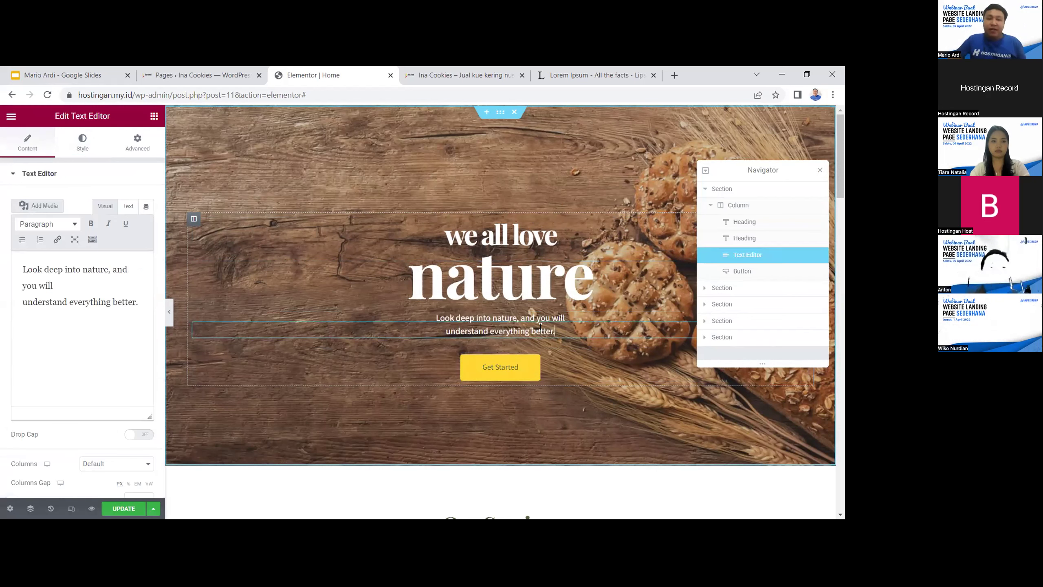
left_click(553, 281)
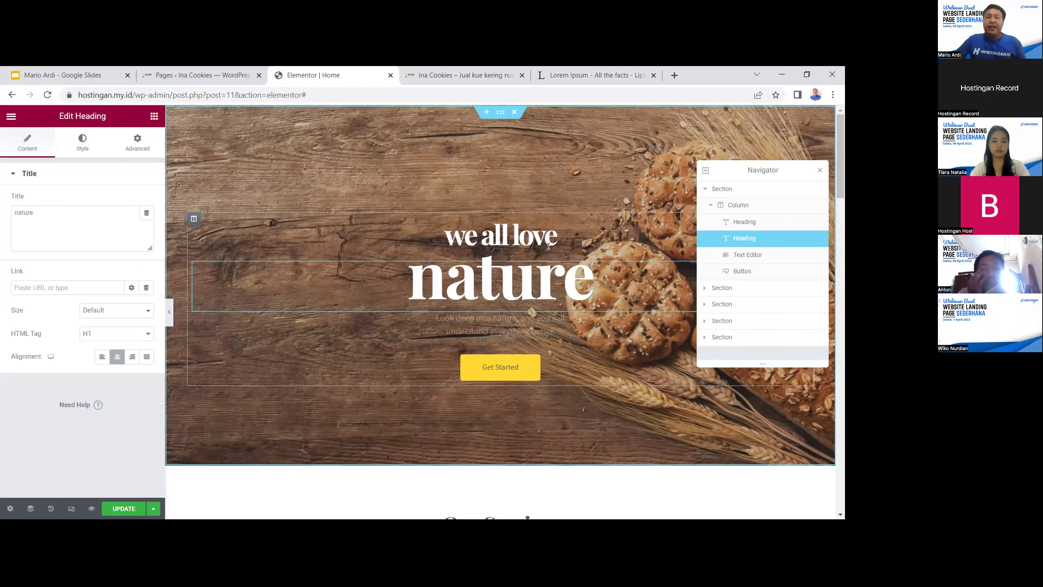
left_click(550, 226)
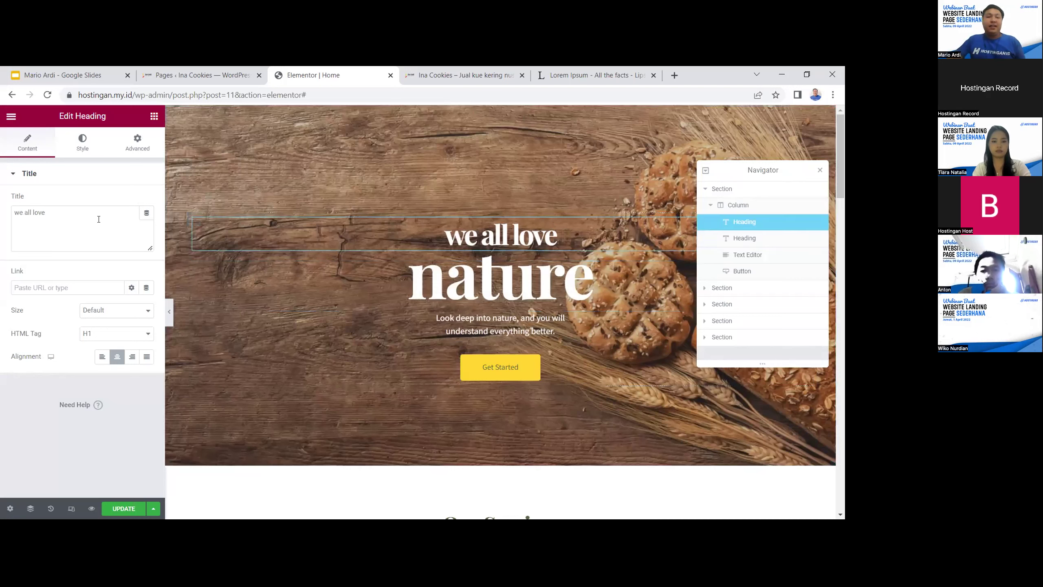
Replace the small heading text 'we all love' with 'Ina Cookies'
left_click_drag(69, 211, 5, 211)
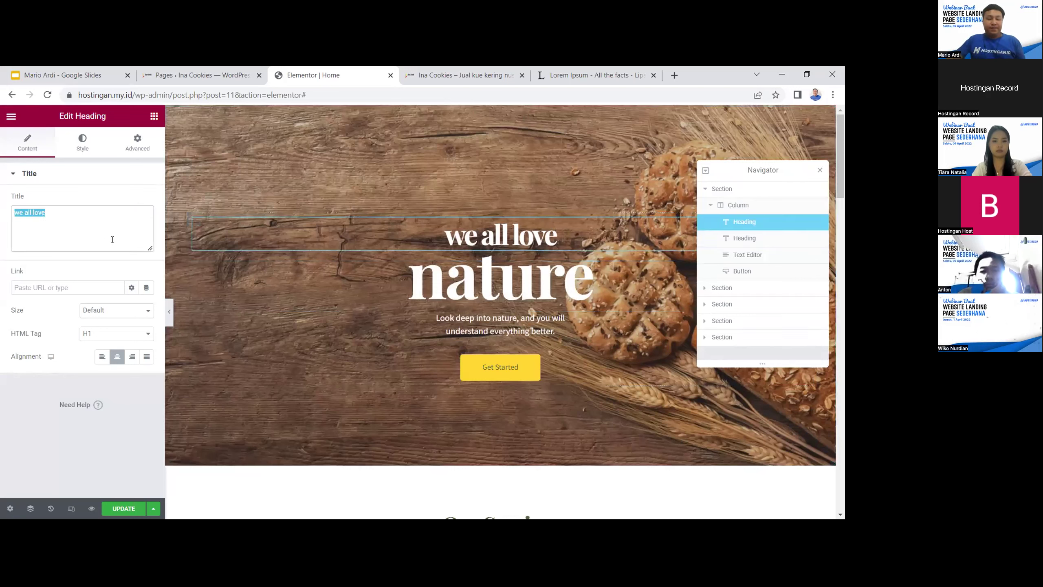
key("BackSpace")
type("Ina")
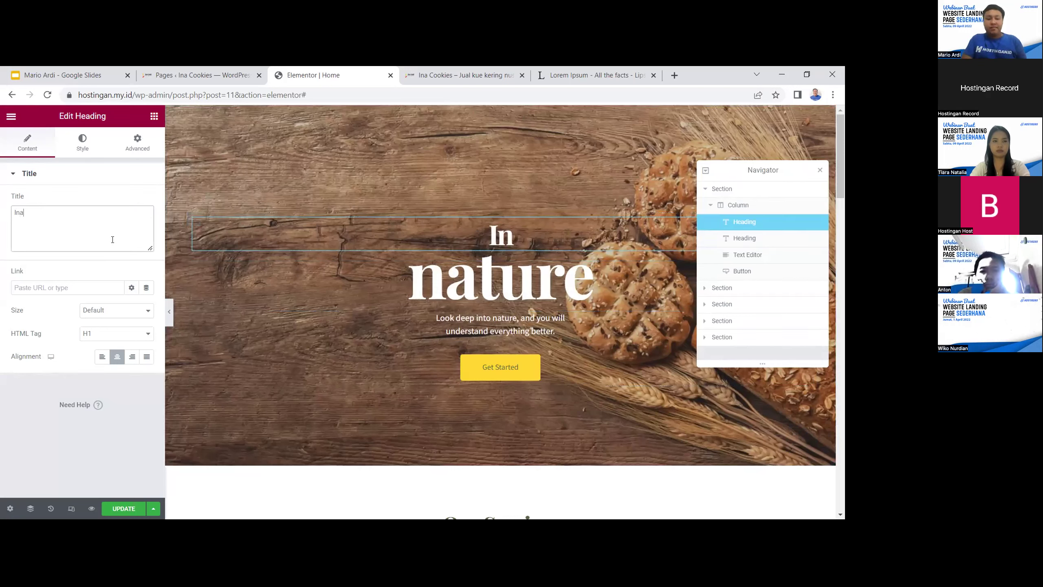
type(" Cookies")
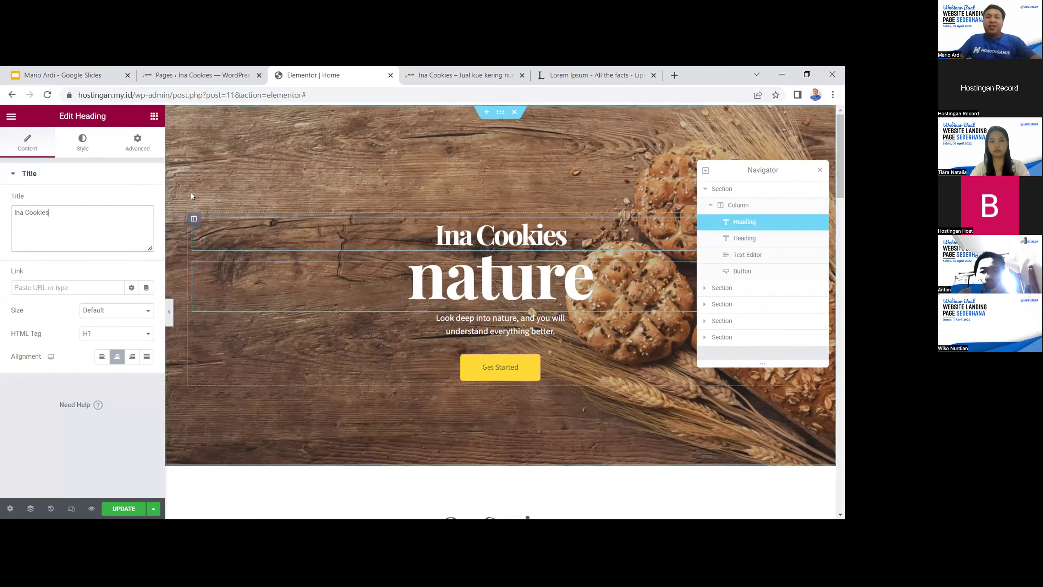
left_click(82, 147)
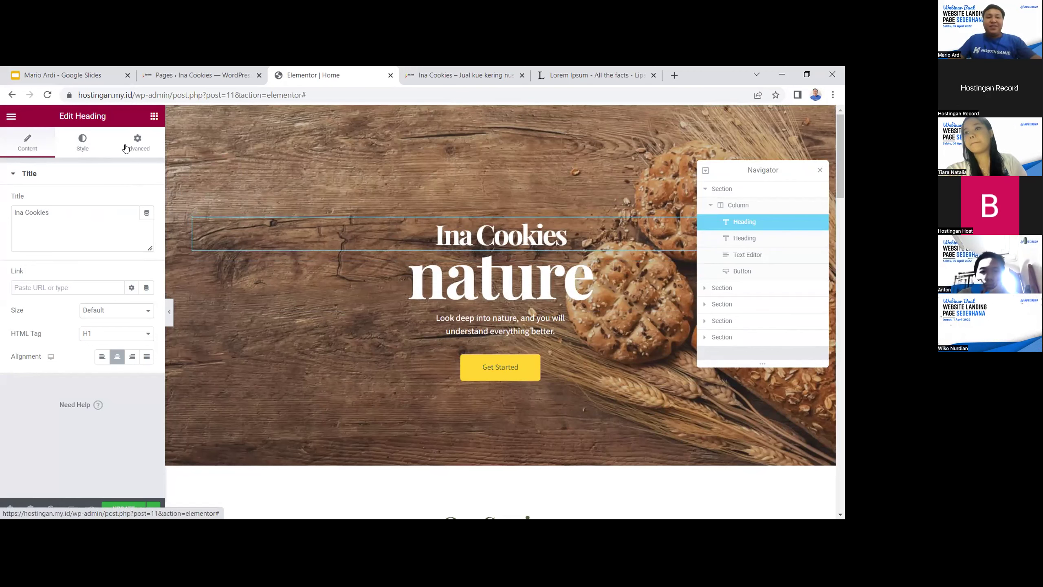
Search 'archiv' in the typography Family list and apply Archivo Black to the heading
left_click(146, 224)
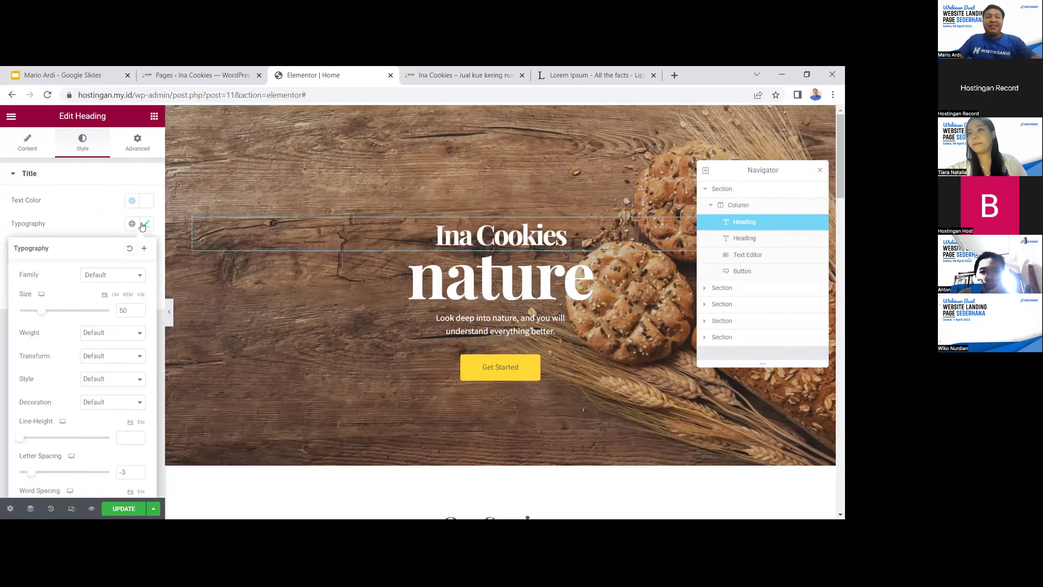
left_click(126, 279)
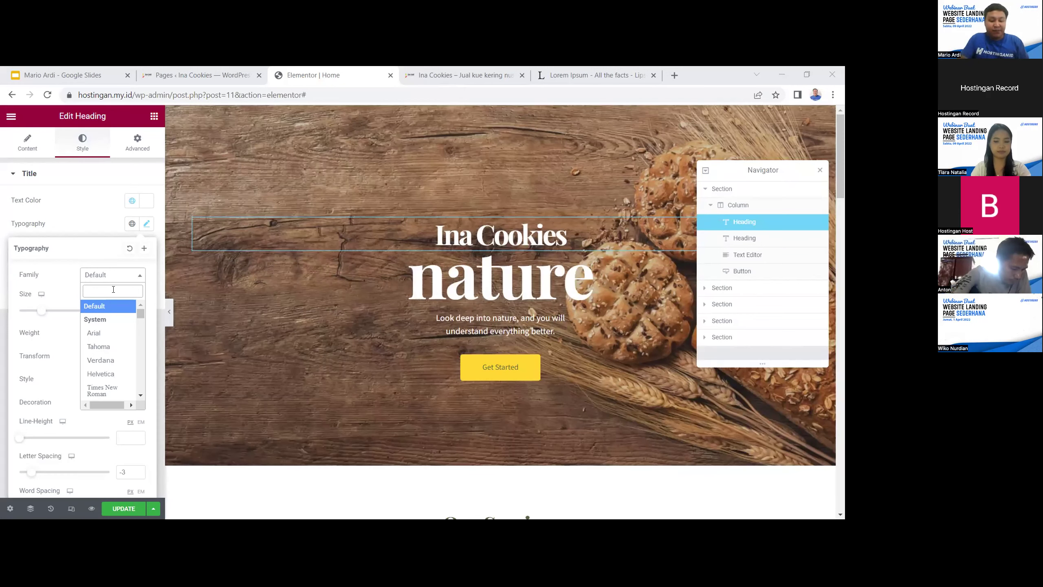
type("archiv")
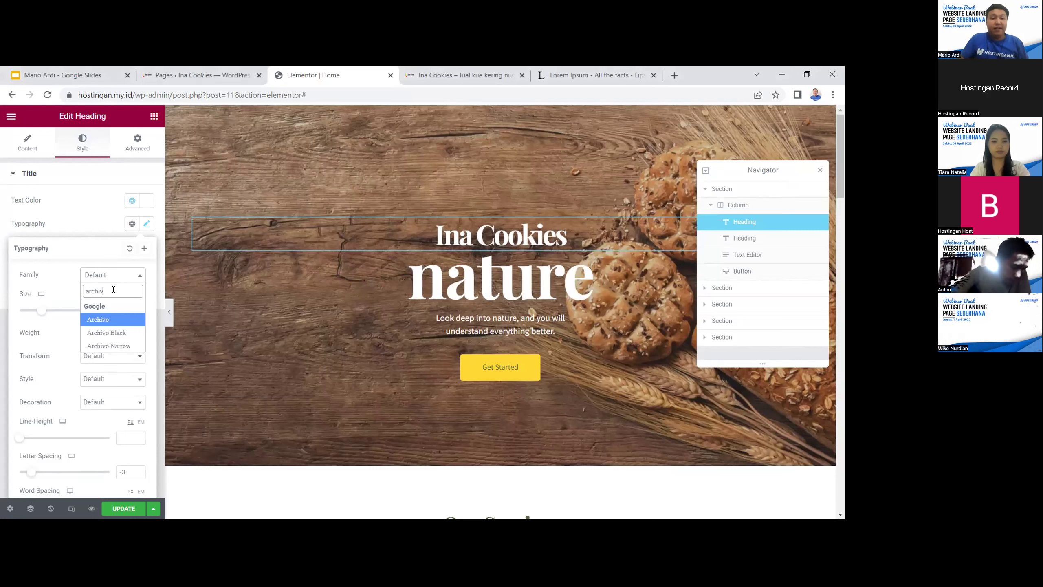
left_click(122, 332)
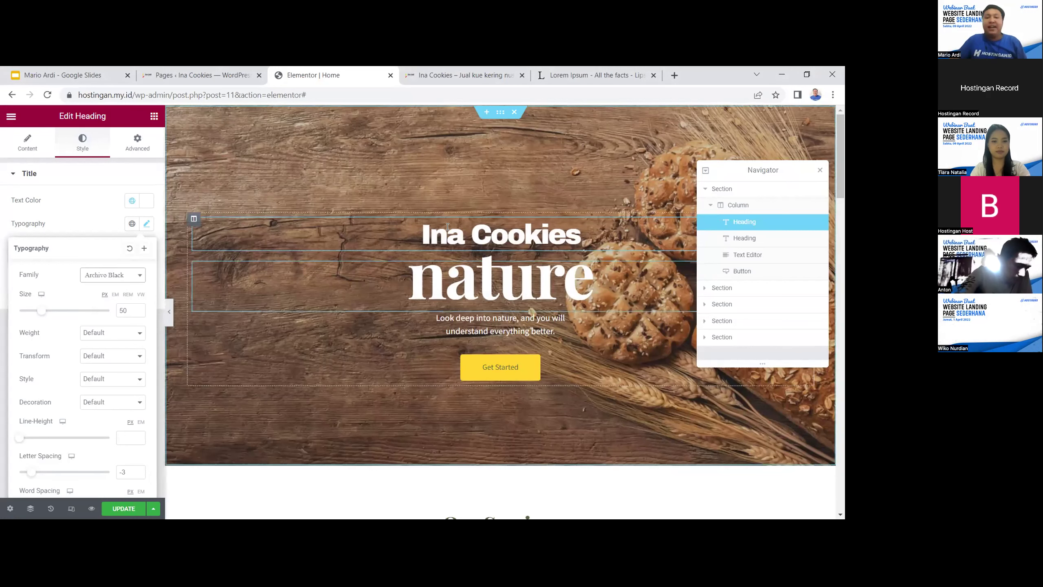
left_click(436, 229)
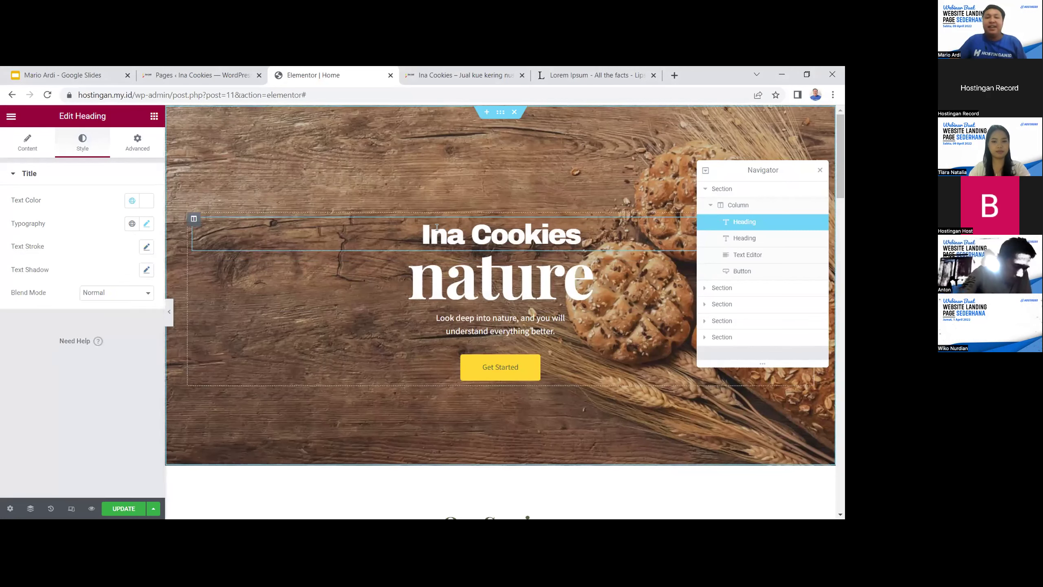
Select the nature heading's text and expand the full Navigator structure tree
left_click(417, 234)
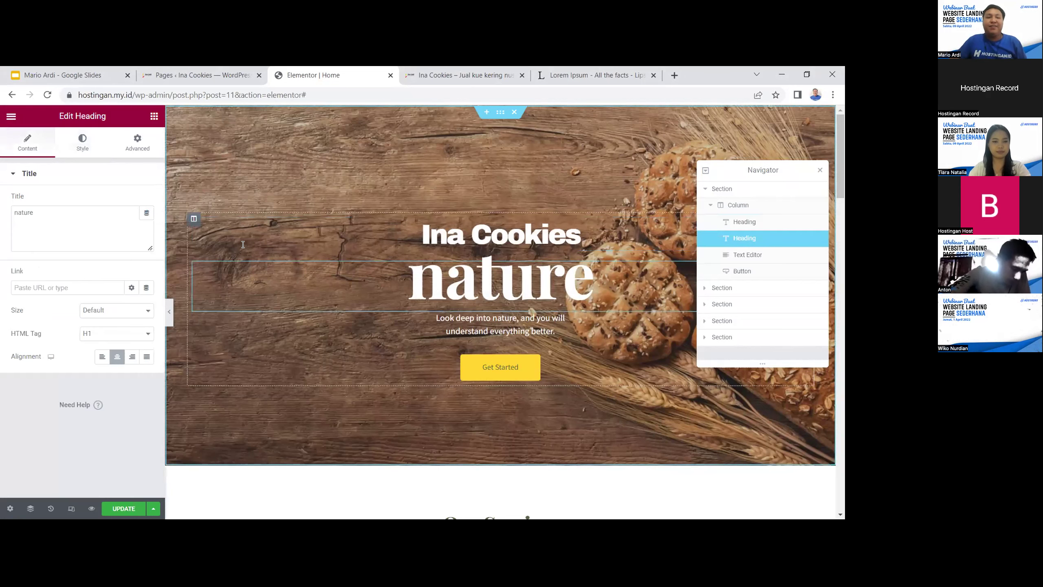
left_click(91, 285)
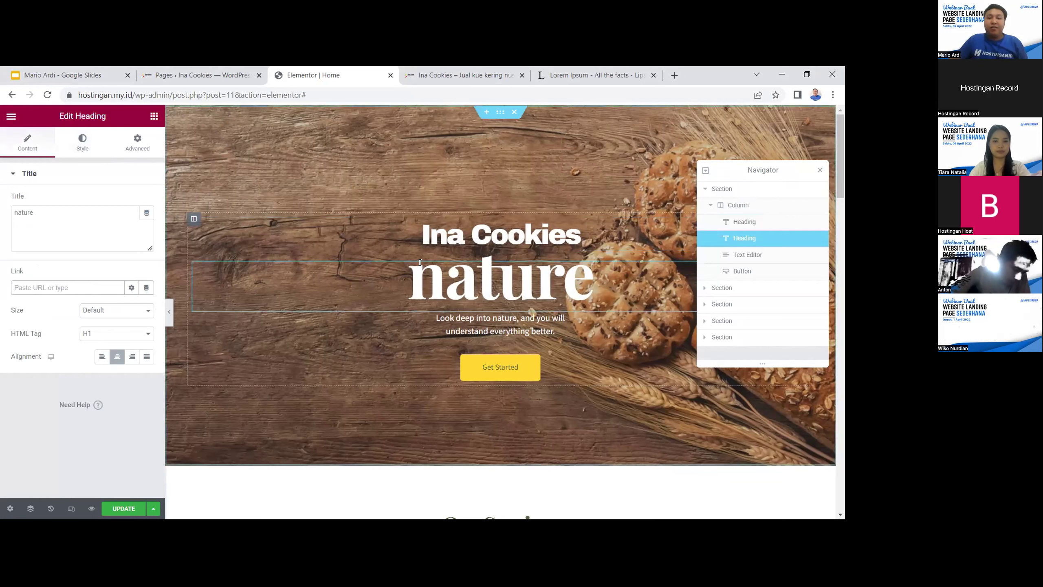
left_click(578, 236)
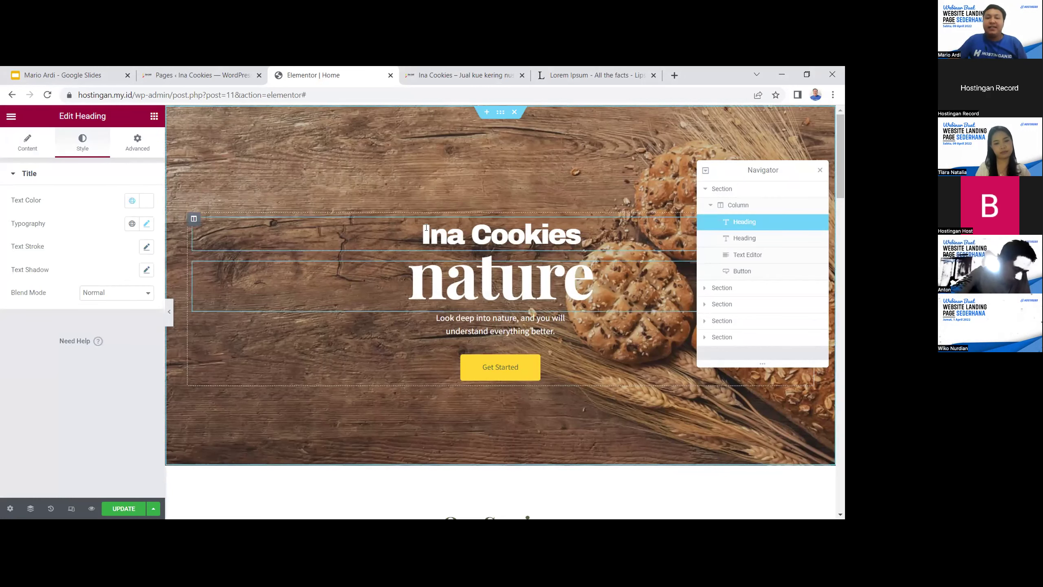
left_click(446, 279)
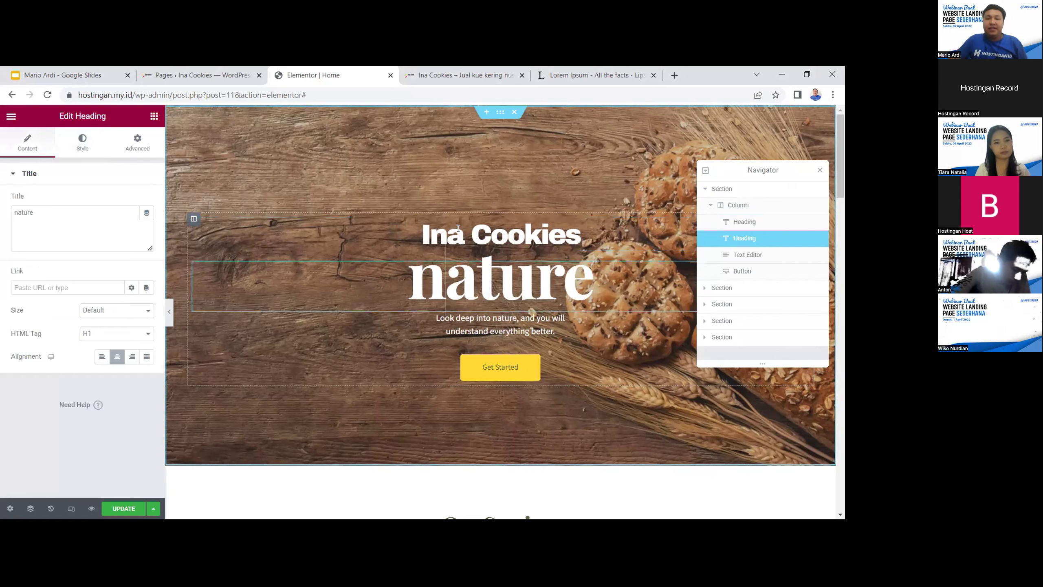
left_click(472, 262)
left_click(498, 259)
left_click(535, 258)
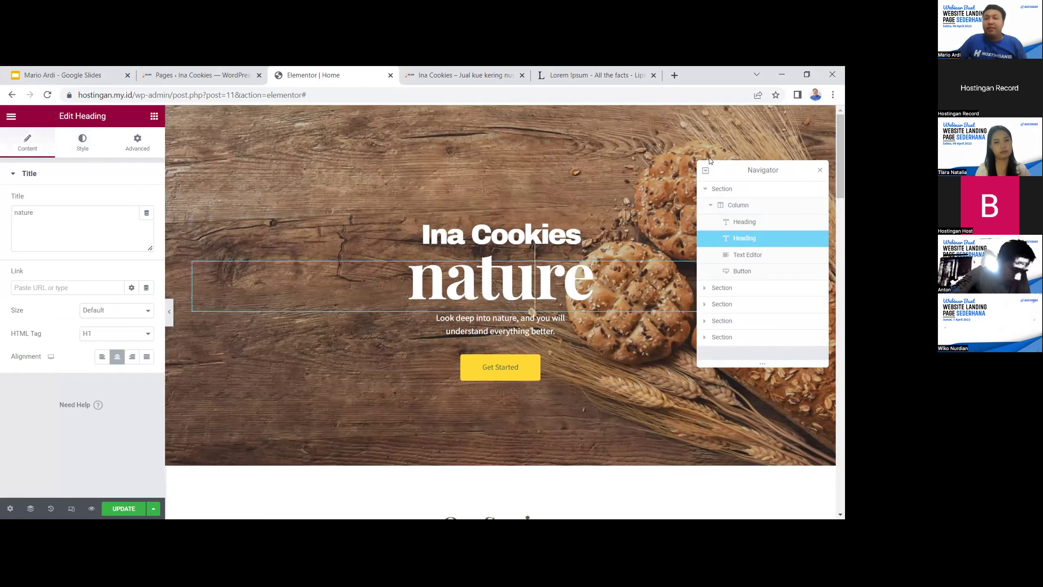
left_click(706, 170)
Dock the Navigator and delete the Ina Cookies heading through its right-click menu
left_click_drag(748, 170, 804, 113)
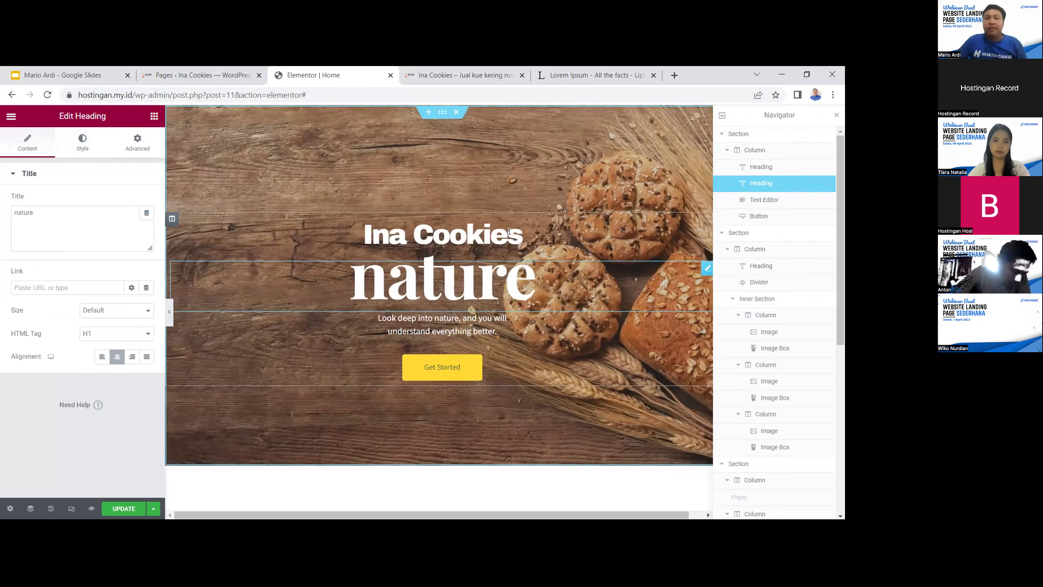
left_click(517, 219)
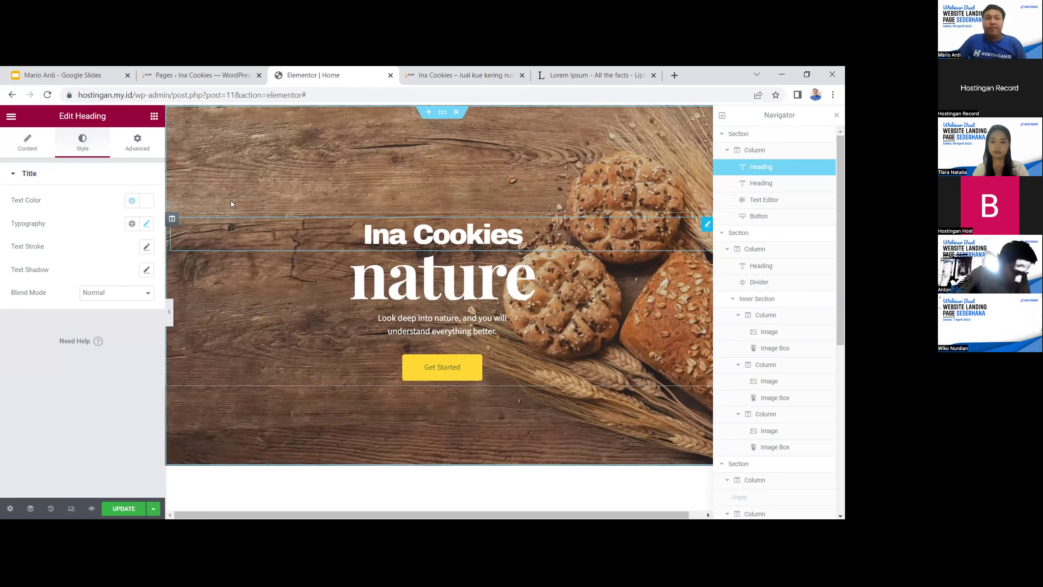
left_click(171, 219)
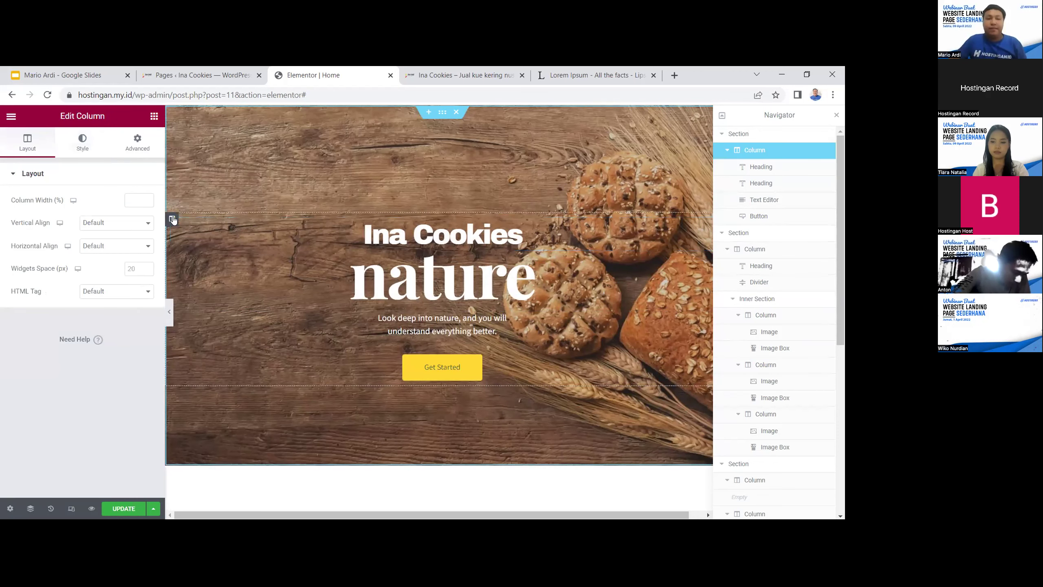
left_click(259, 228)
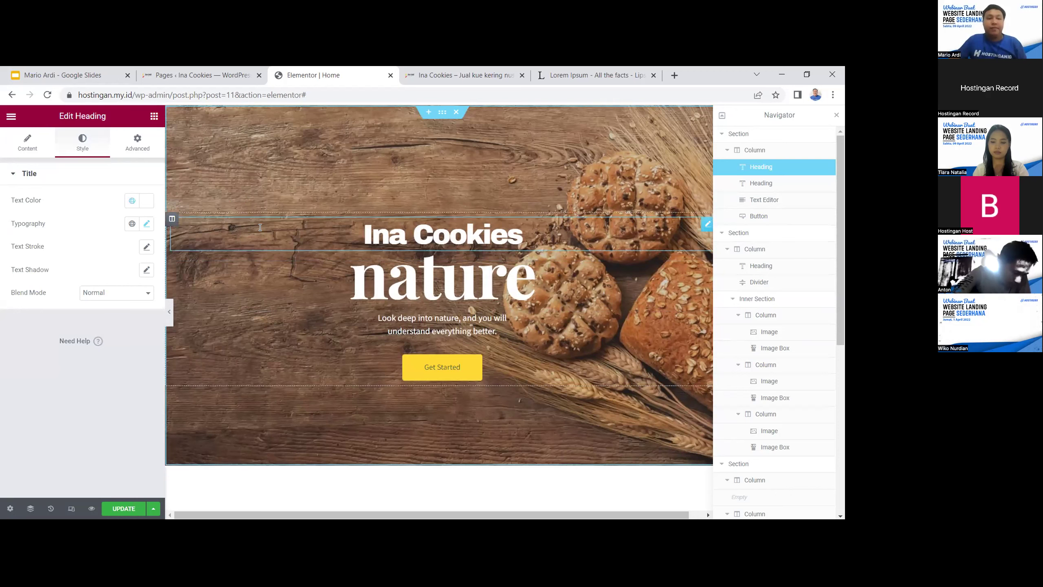
right_click(270, 222)
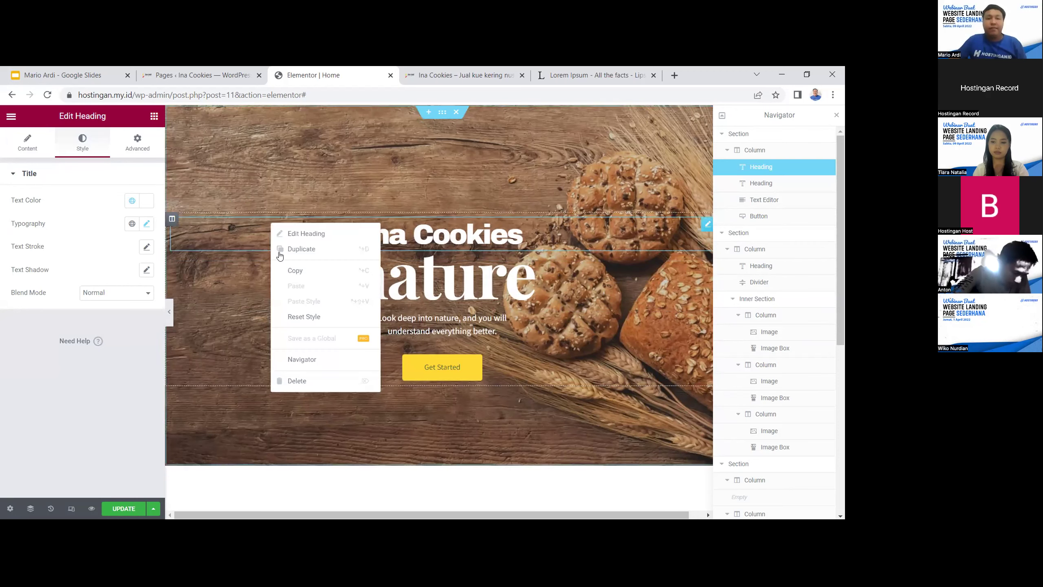
left_click(306, 380)
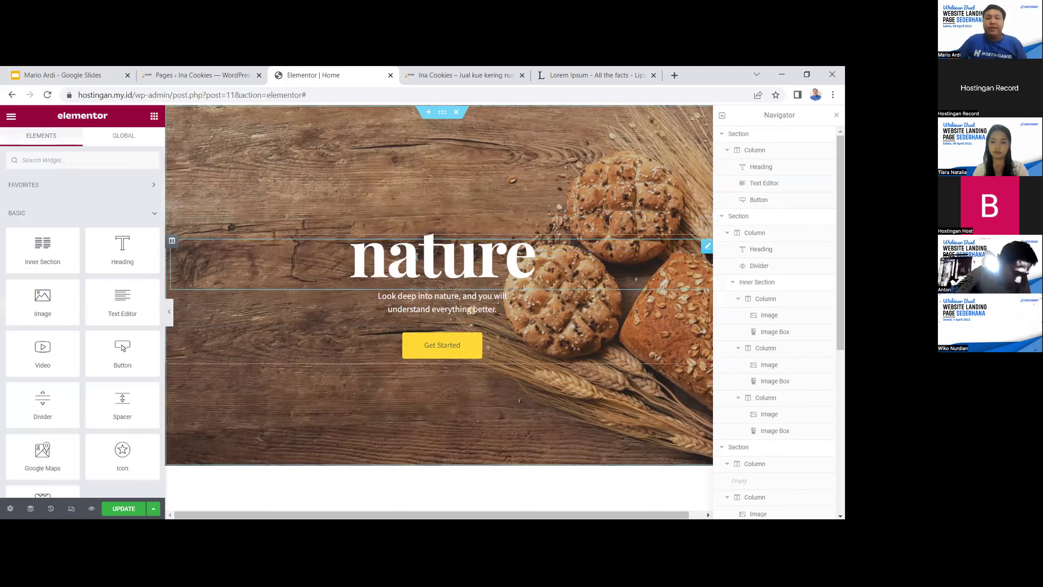
left_click(532, 262)
Retitle the large 'nature' heading to 'Ina Cookies'
left_click_drag(532, 262, 360, 255)
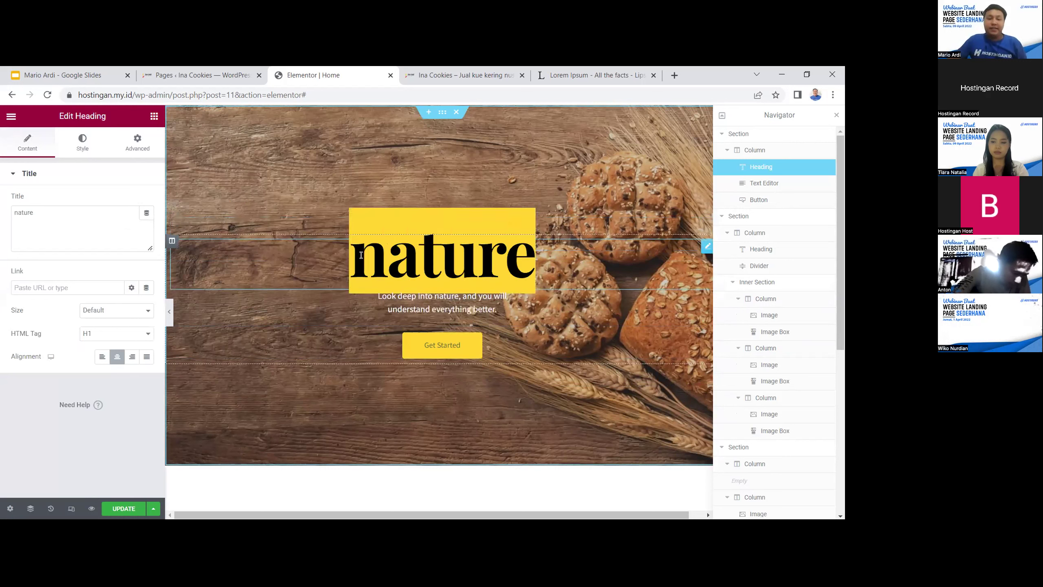
type("Ina")
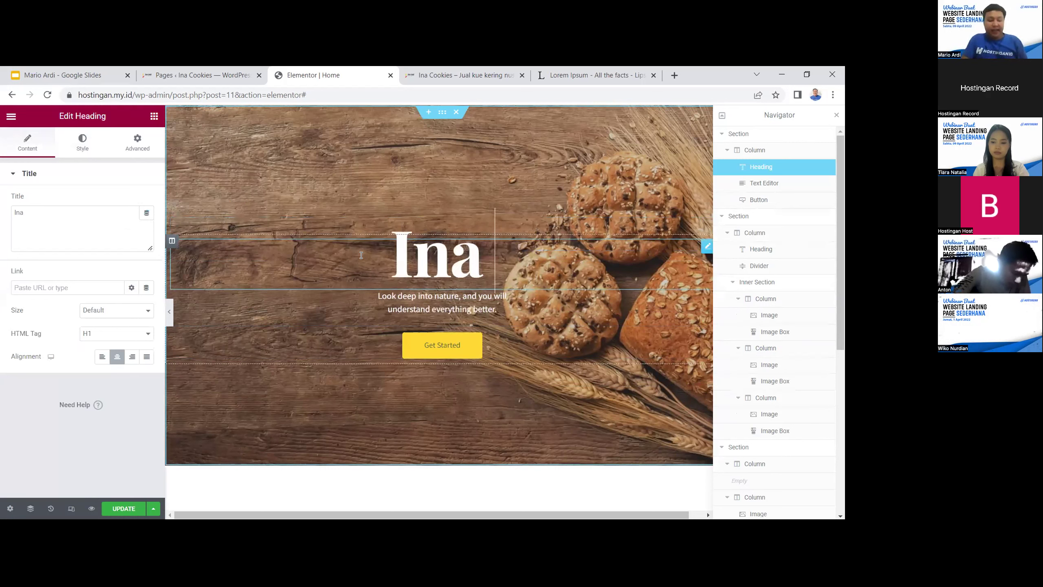
type(" Cookies")
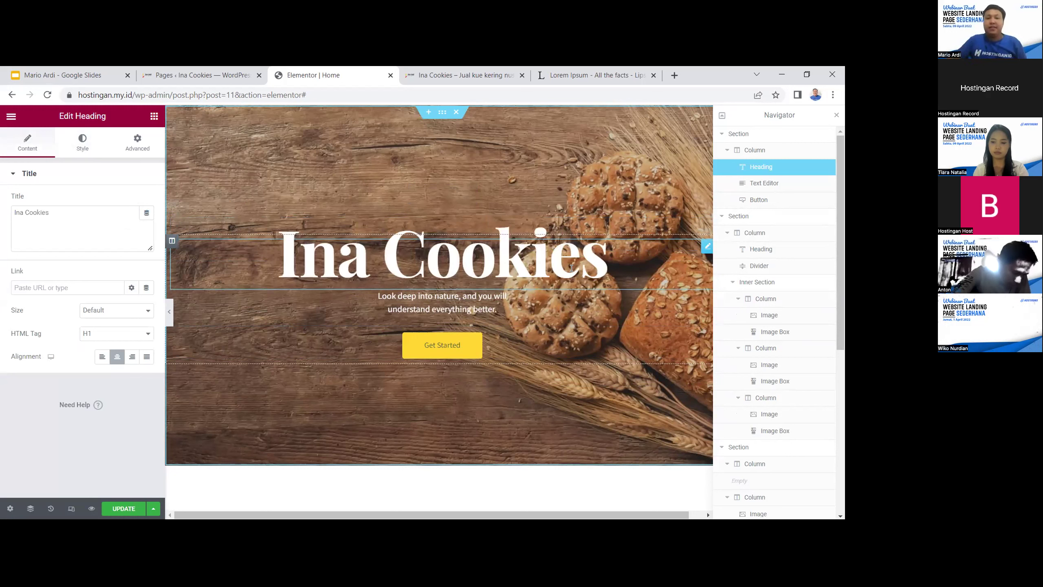
key("shift+Left")
key("shift+Left")
key("shift+Left")
key("shift+Left")
key("shift+Left")
key("shift+Left")
key("shift+Left")
key("shift+Left")
key("shift+Left")
key("shift+Left")
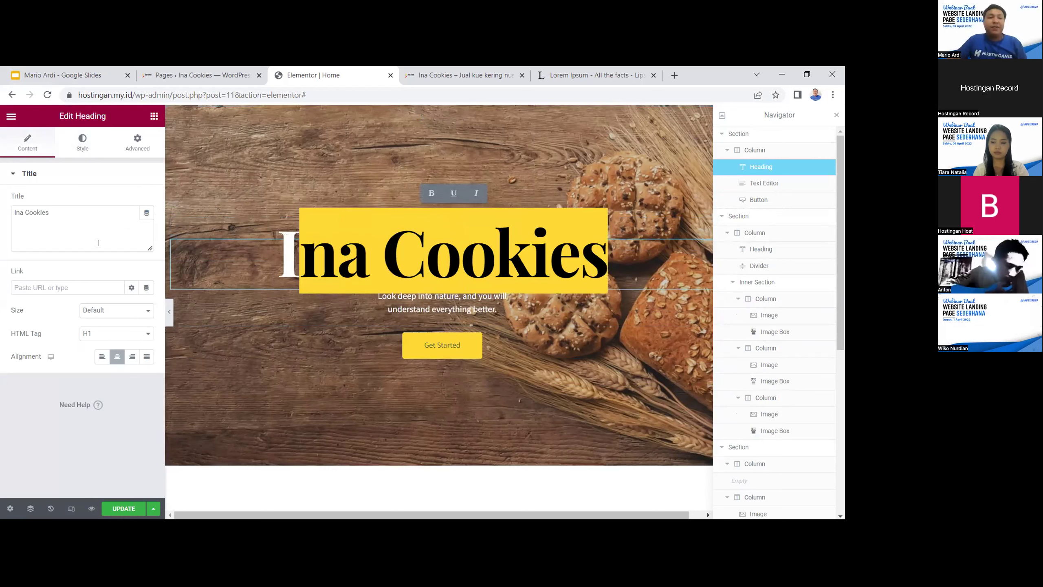
Give the new Ina Cookies heading the Archivo Black font
left_click(91, 144)
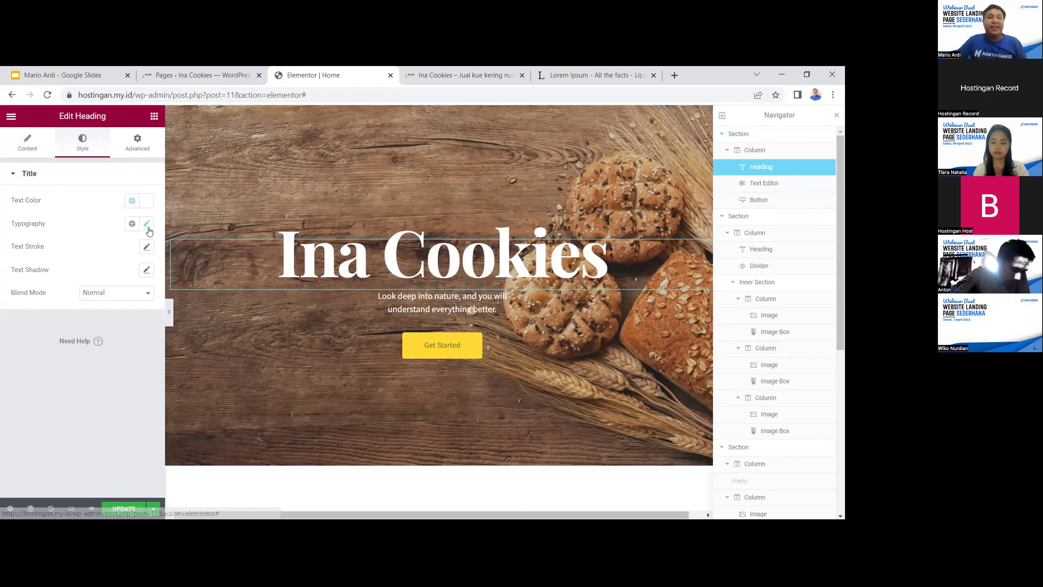
left_click(147, 224)
left_click(118, 279)
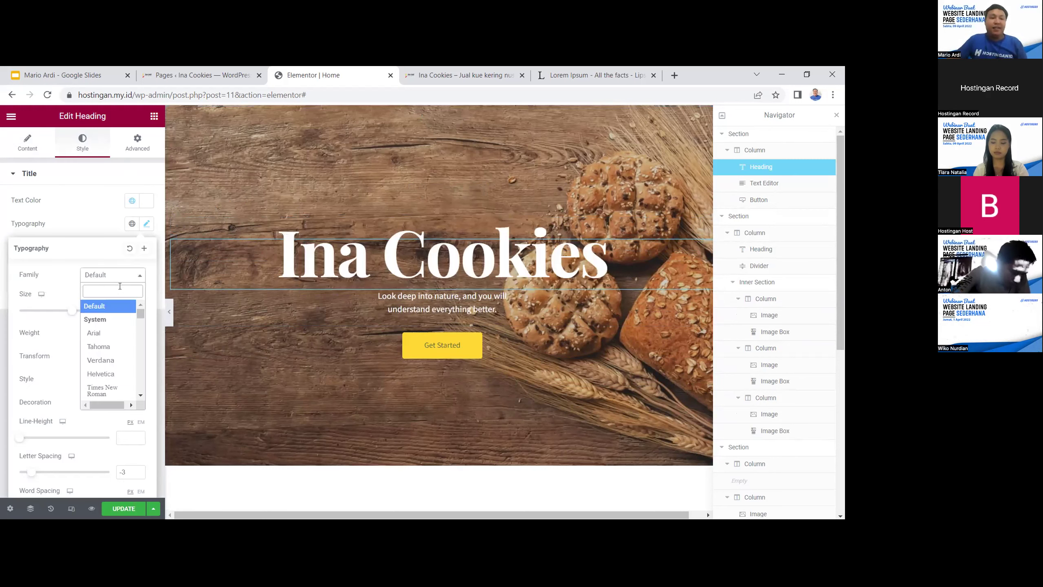
type("arch")
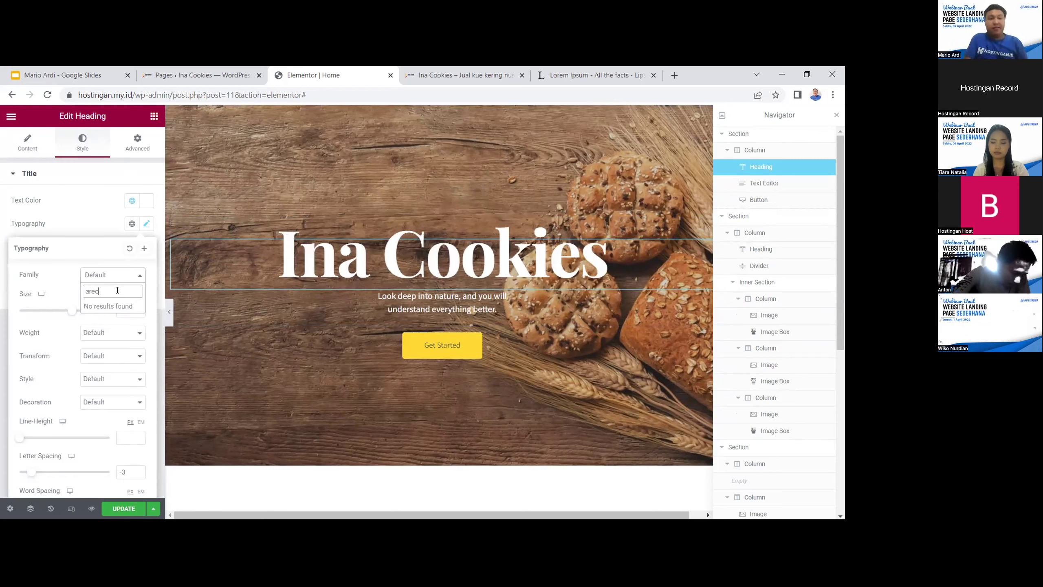
type("i")
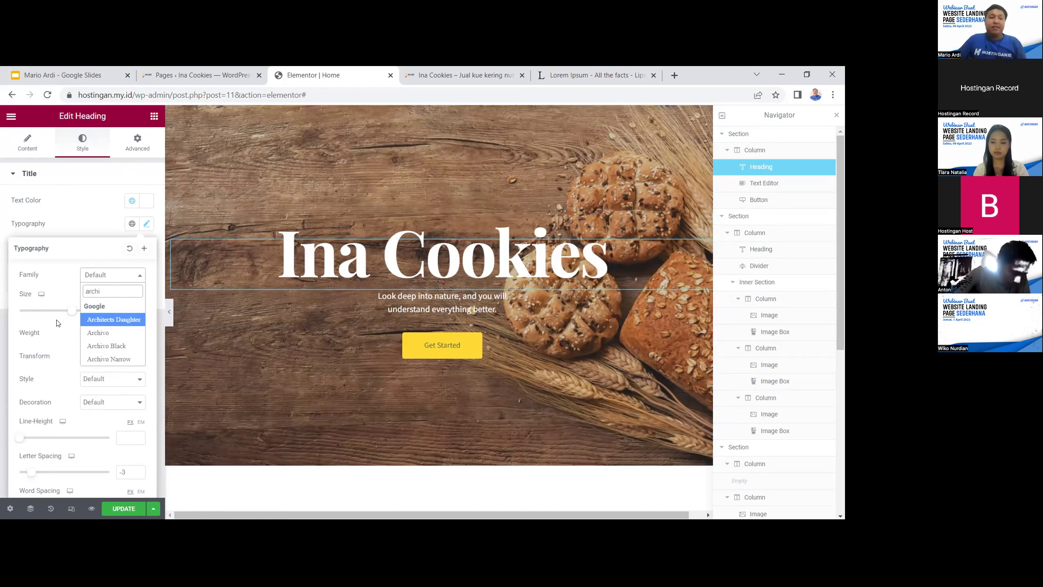
left_click(107, 346)
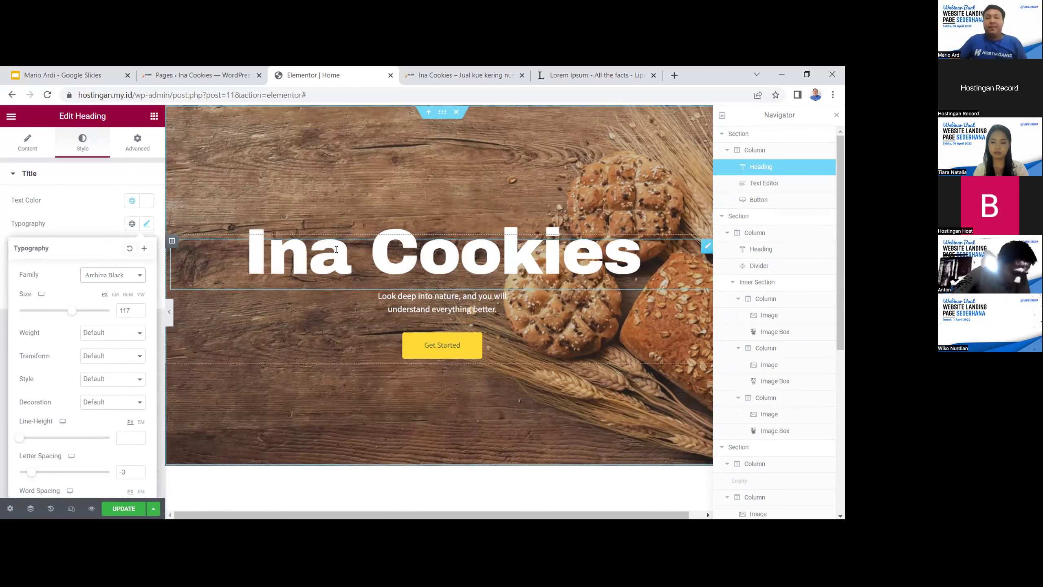
left_click(653, 258)
mouse_move(653, 257)
left_mouse_down()
mouse_move(267, 261)
mouse_move(649, 263)
left_mouse_up()
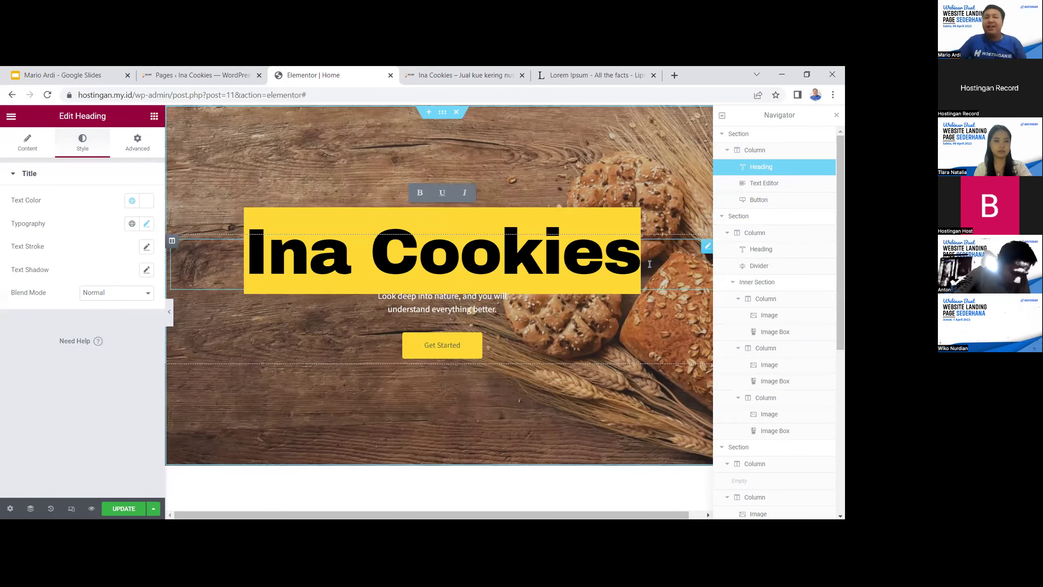
Try black, red, maroon and pink heading colours, settling on white #FFFFFF
left_click(149, 203)
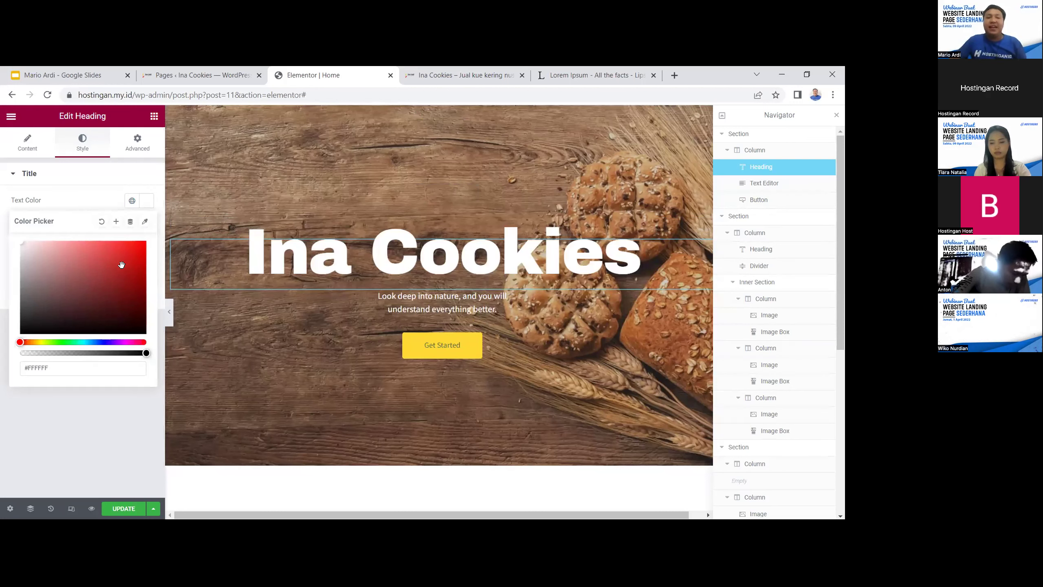
left_click(136, 329)
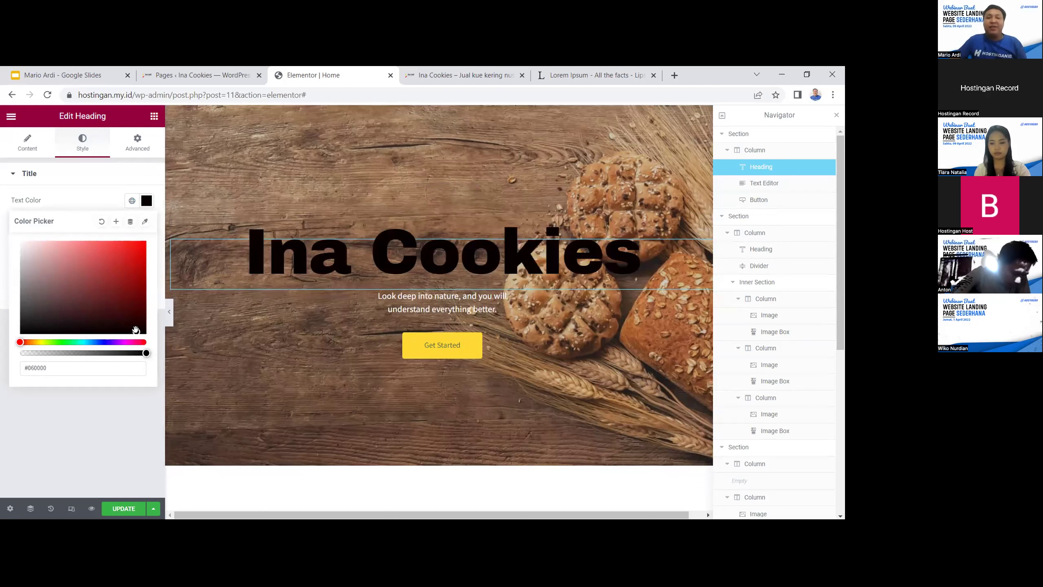
left_click_drag(136, 330, 101, 307)
left_click(114, 313)
mouse_move(93, 278)
left_mouse_down()
mouse_move(96, 268)
mouse_move(13, 243)
left_mouse_up()
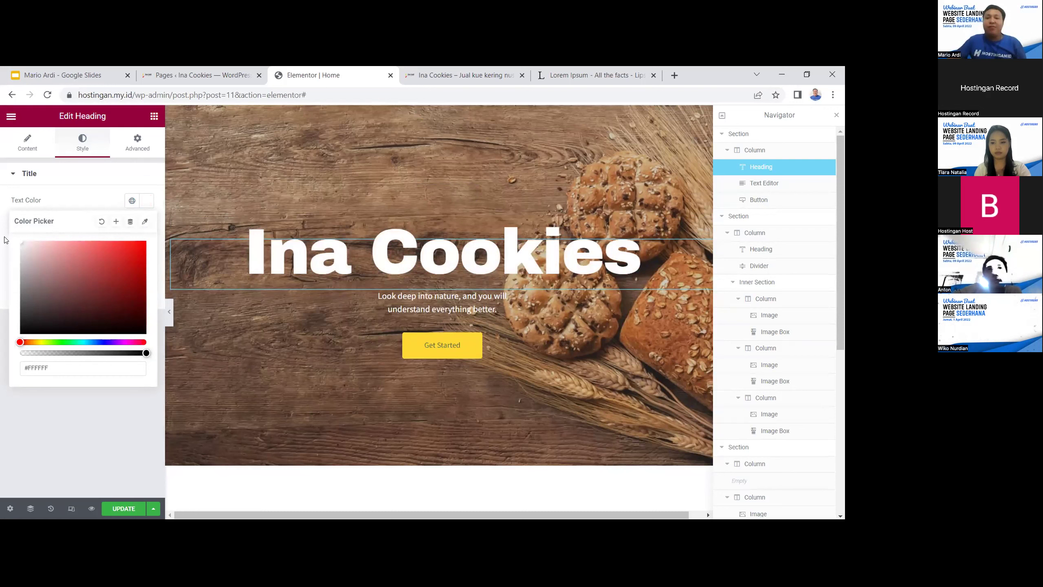
left_click(441, 304)
Clear the old hero paragraph in the side editor and type 'Kue Rumahan Harga Kaki Lima dengan Rasa Bintang Lima'
left_click_drag(509, 306, 373, 290)
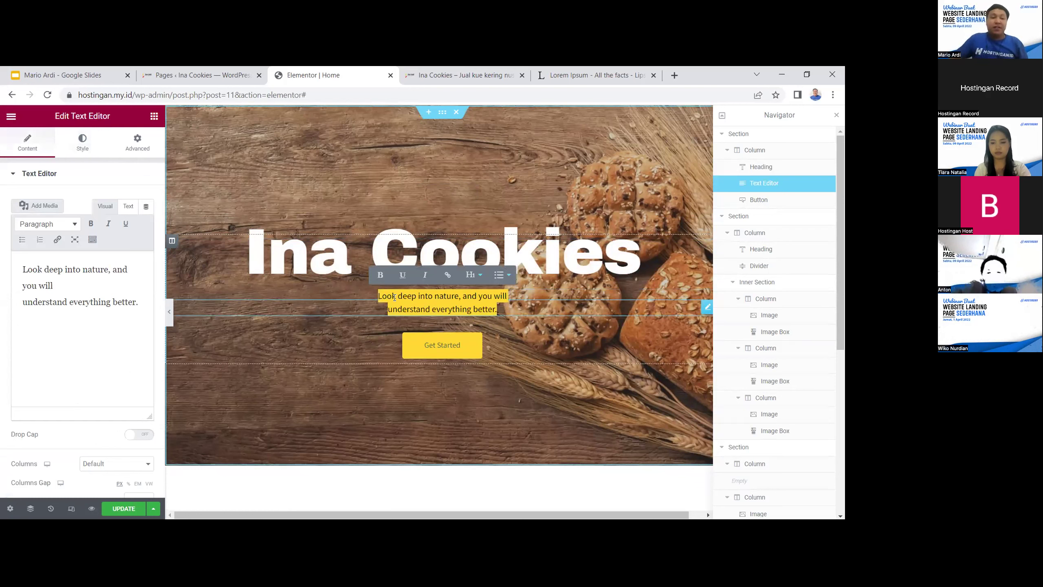
left_click(116, 303)
left_click_drag(139, 303, 19, 268)
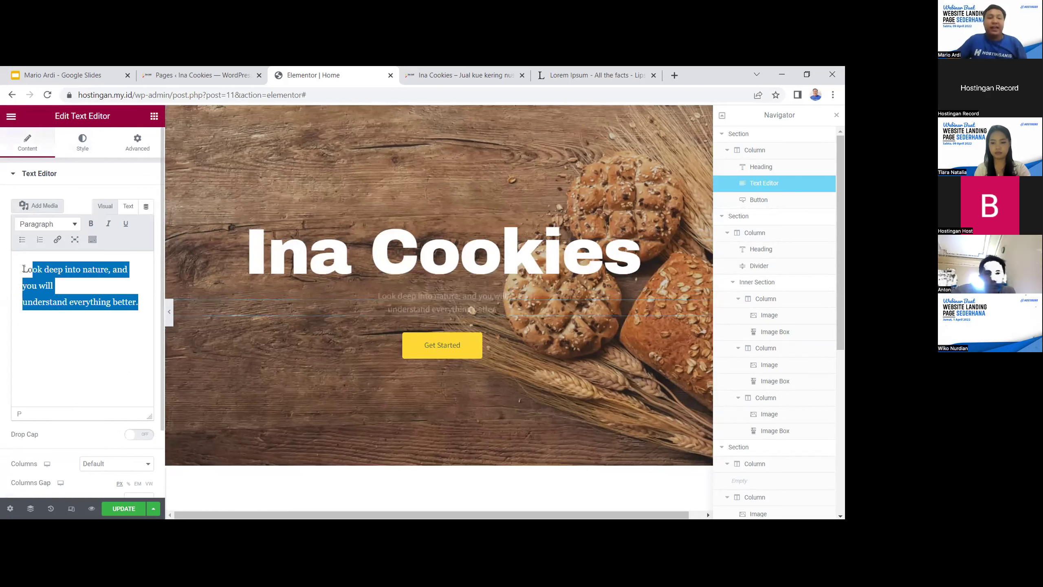
key("BackSpace")
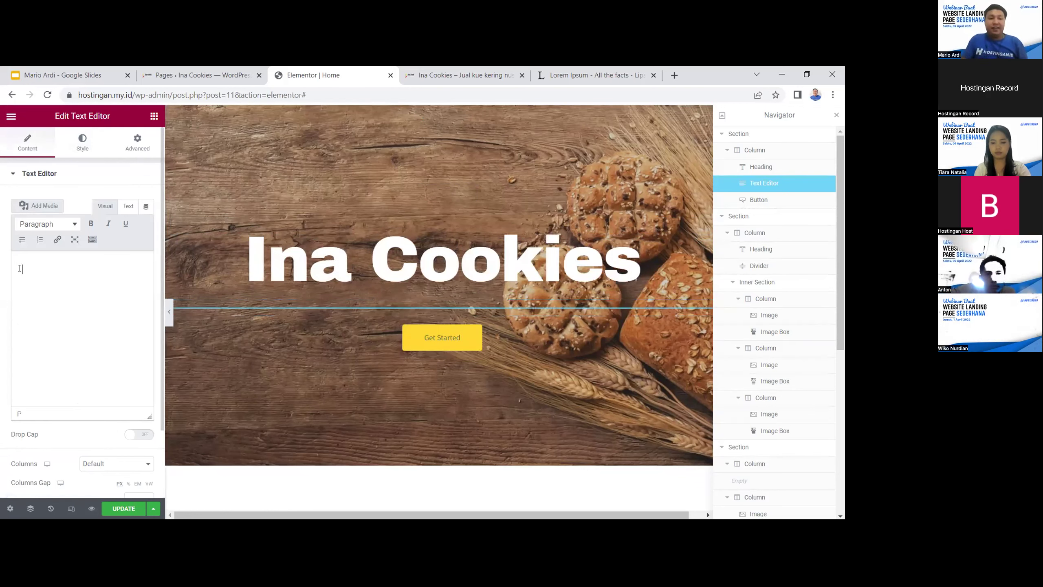
type("Kue Rumahan ")
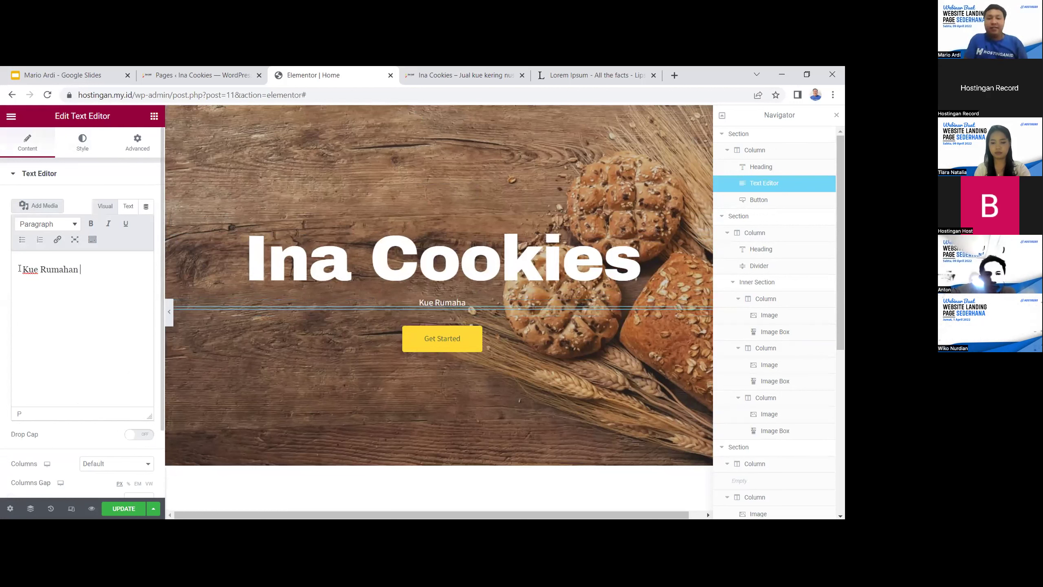
type("R")
key("BackSpace")
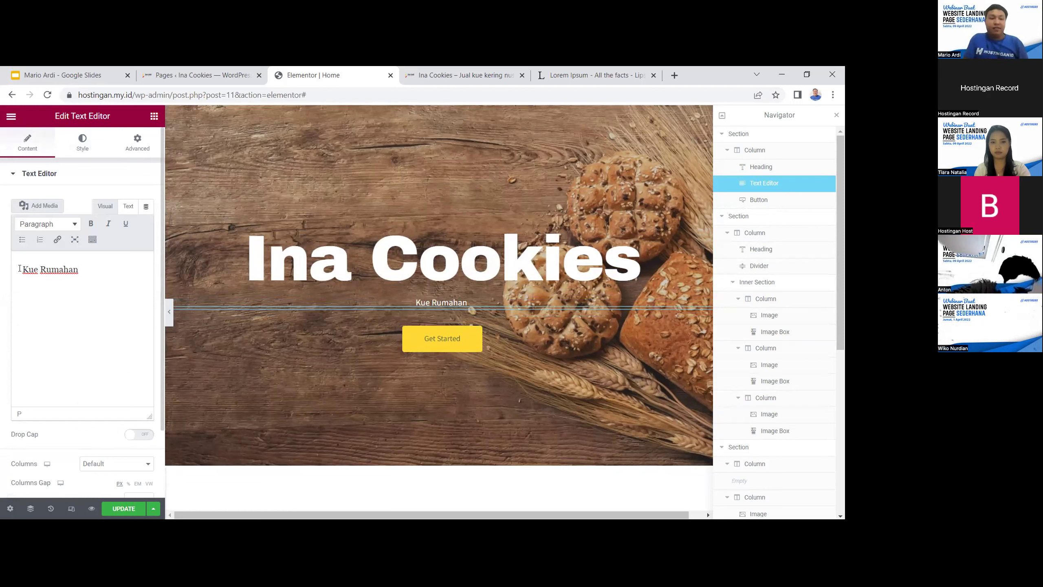
type("Harga Kaki Lima dengan Rasa Bintang ")
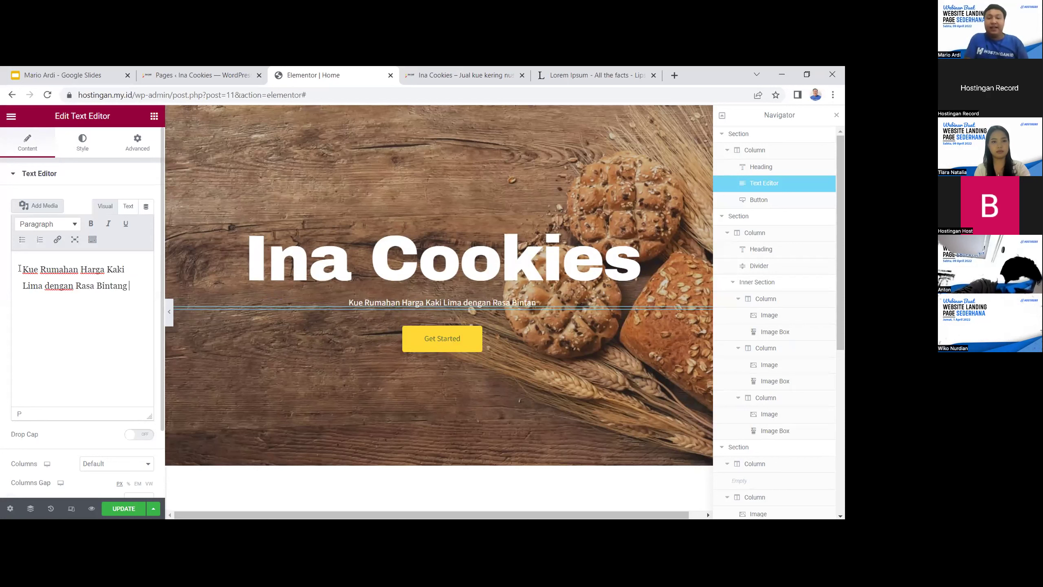
type("Lima")
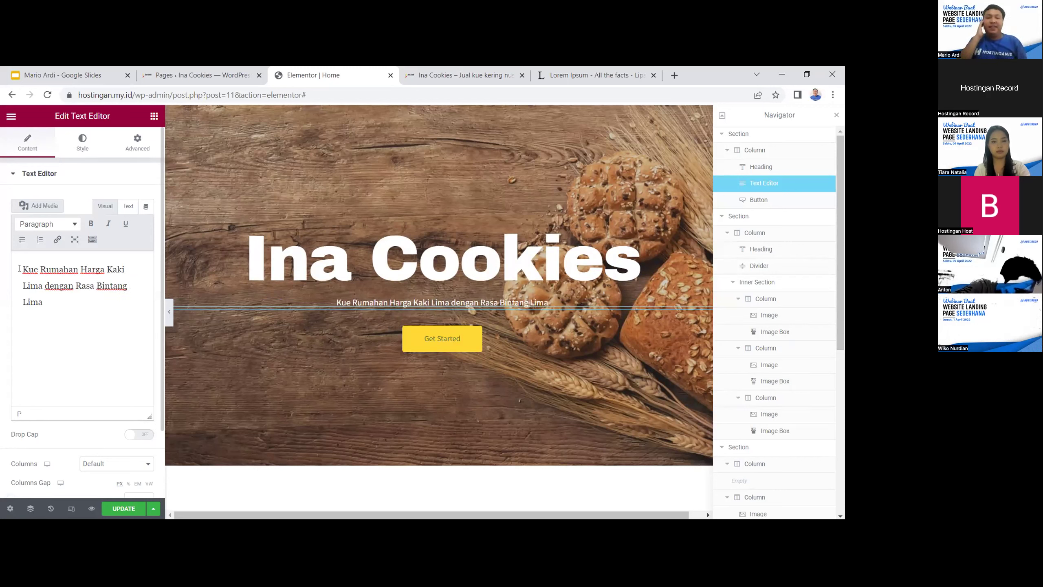
Try Heading 2 and Paragraph formats on the subtitle, leaving it as Heading 2
left_click(48, 223)
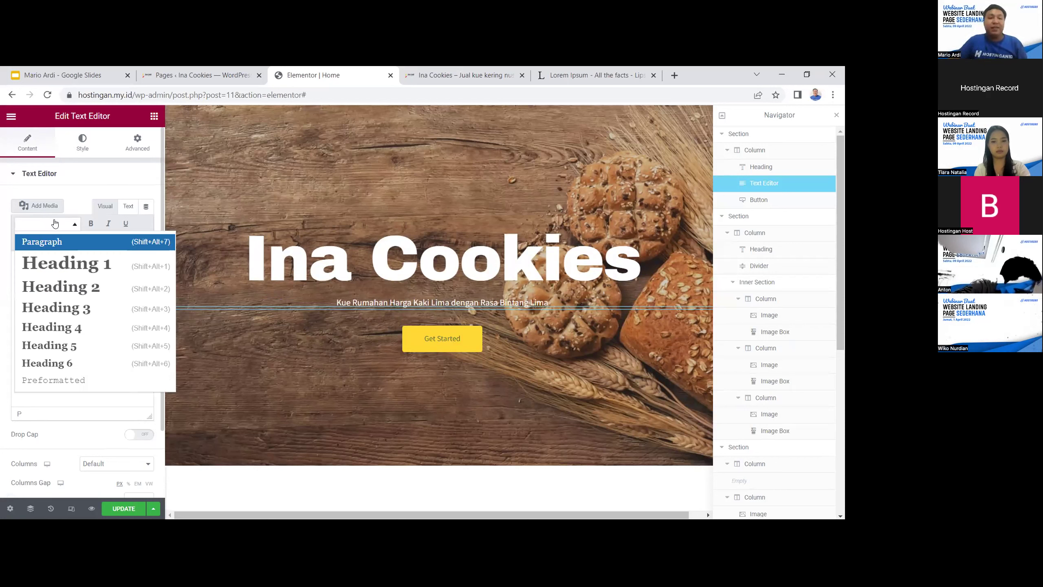
left_click(89, 297)
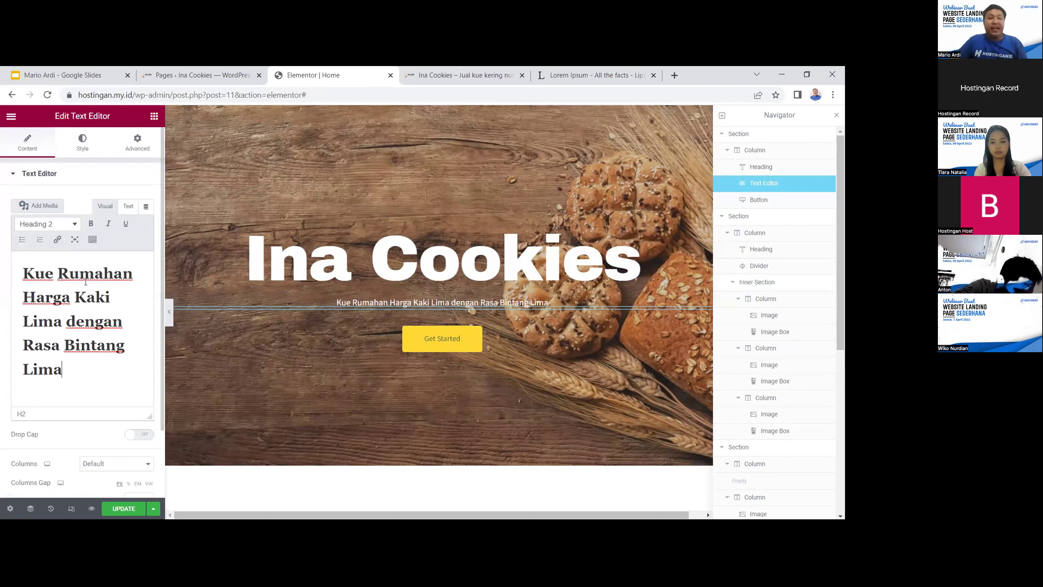
left_click(71, 225)
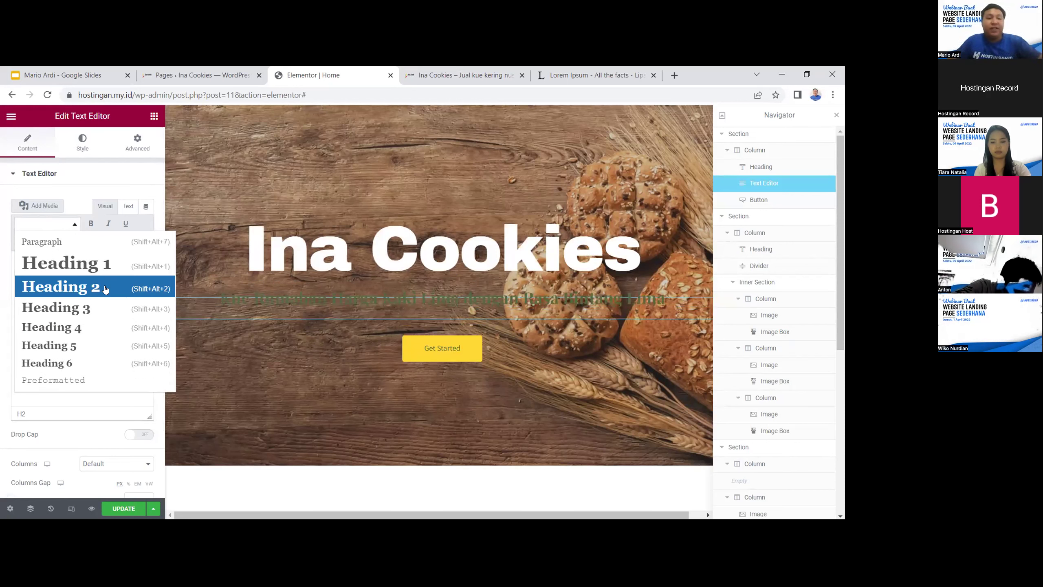
left_click(103, 288)
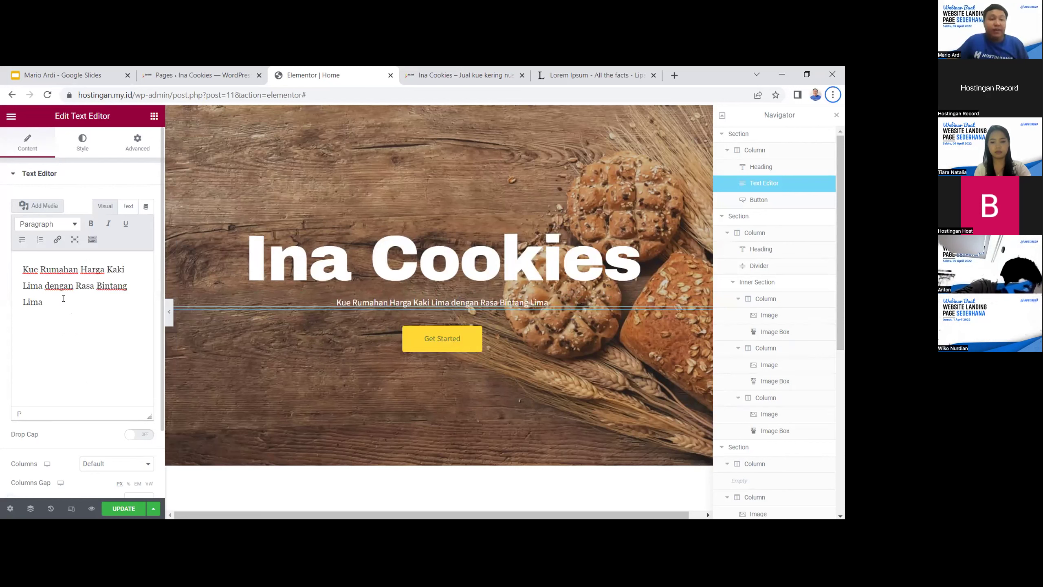
left_click_drag(63, 298, 12, 239)
left_click(45, 224)
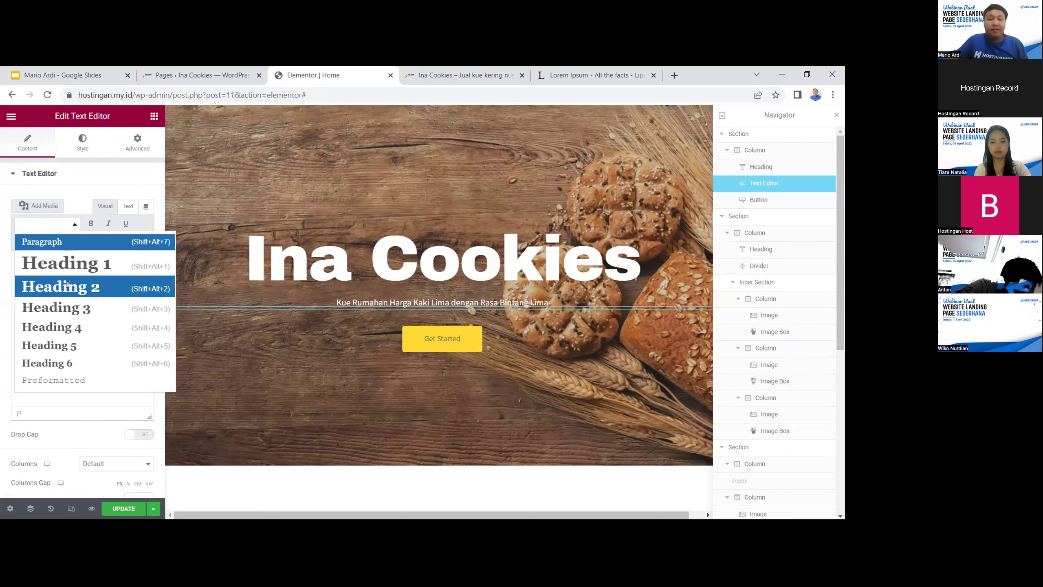
left_click(68, 285)
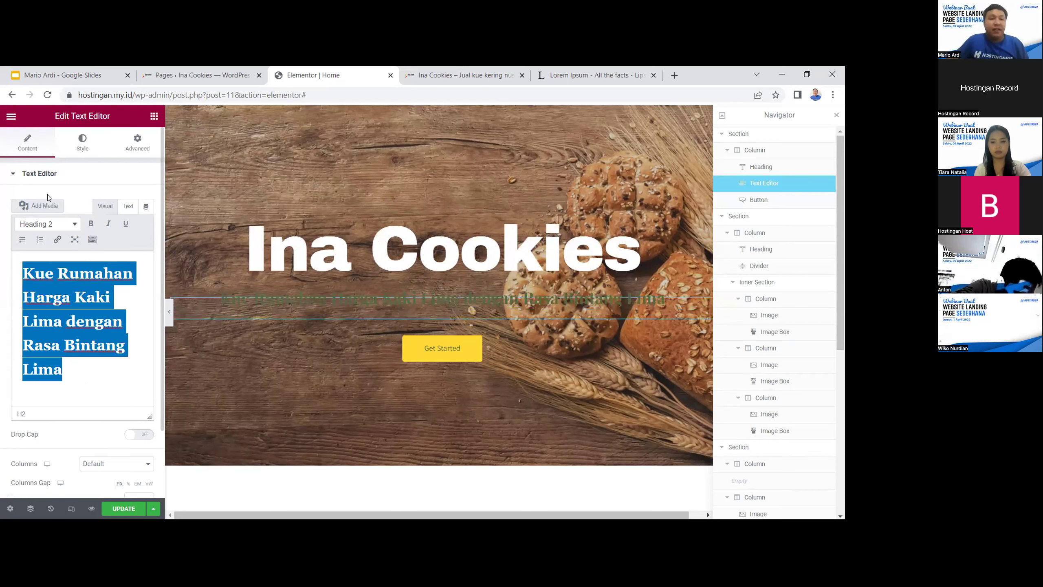
Set the subtitle's text colour to a pale, near-white pink in the Style settings
left_click(79, 148)
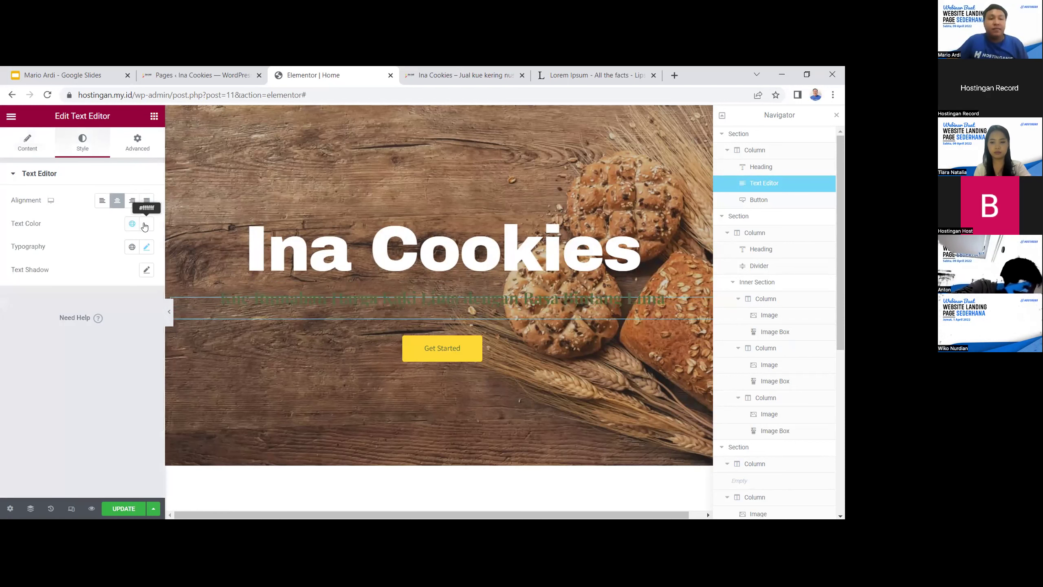
left_click(147, 226)
left_click(74, 281)
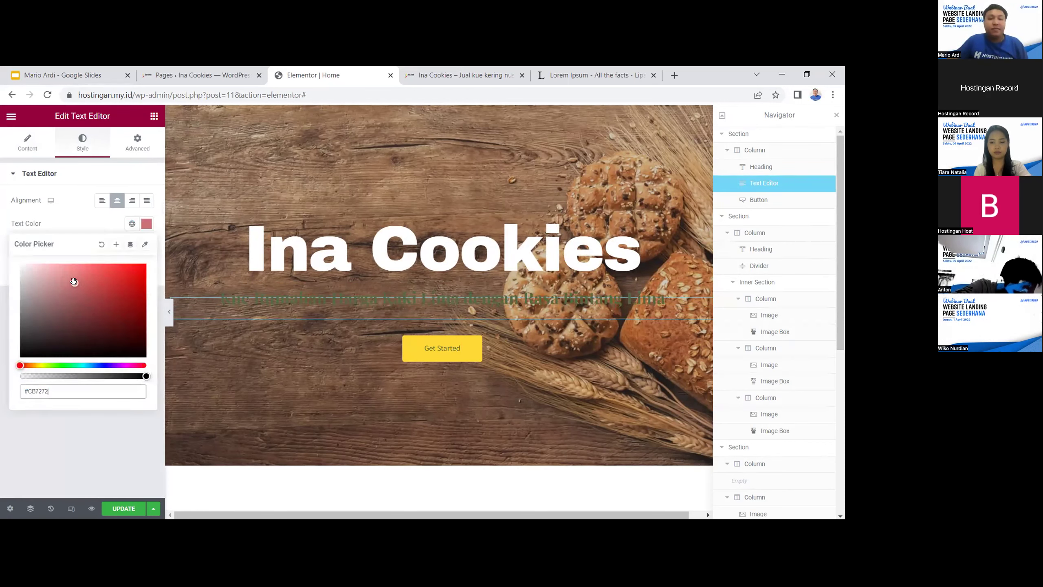
left_click(24, 270)
left_click(66, 208)
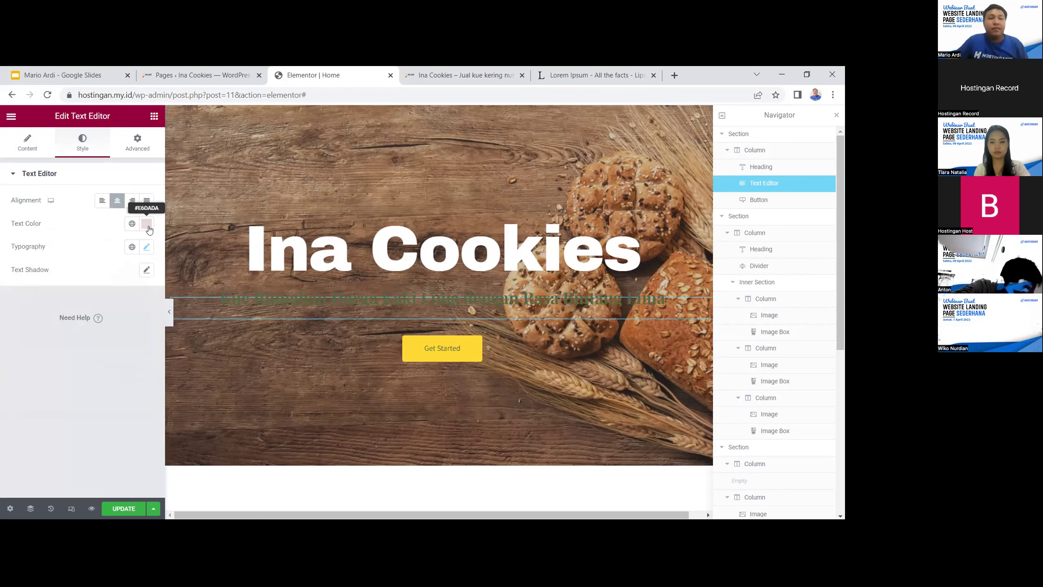
Reformat the whole subtitle text as Heading 4
left_click(34, 154)
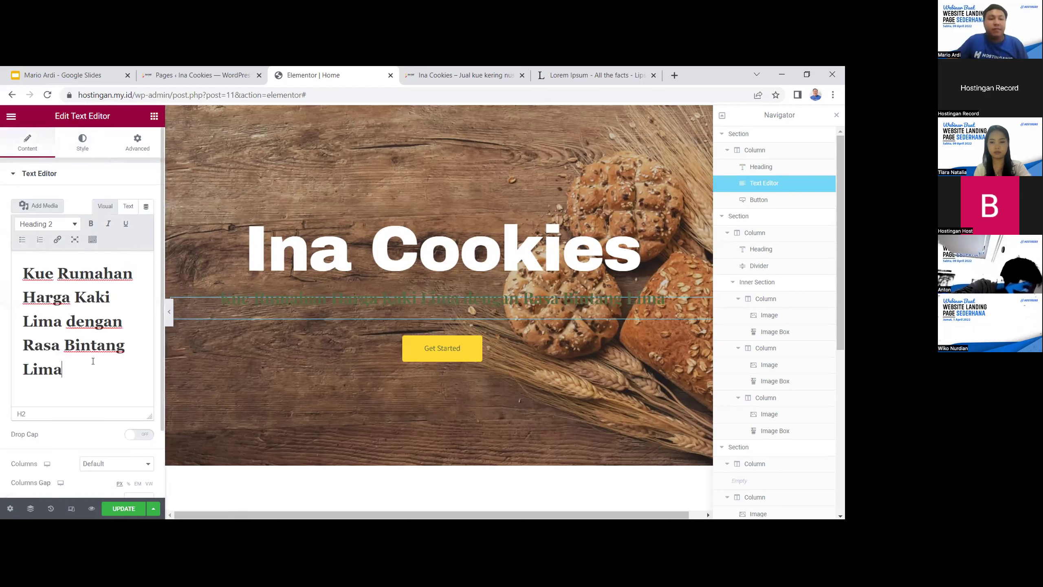
left_click_drag(64, 372, 4, 254)
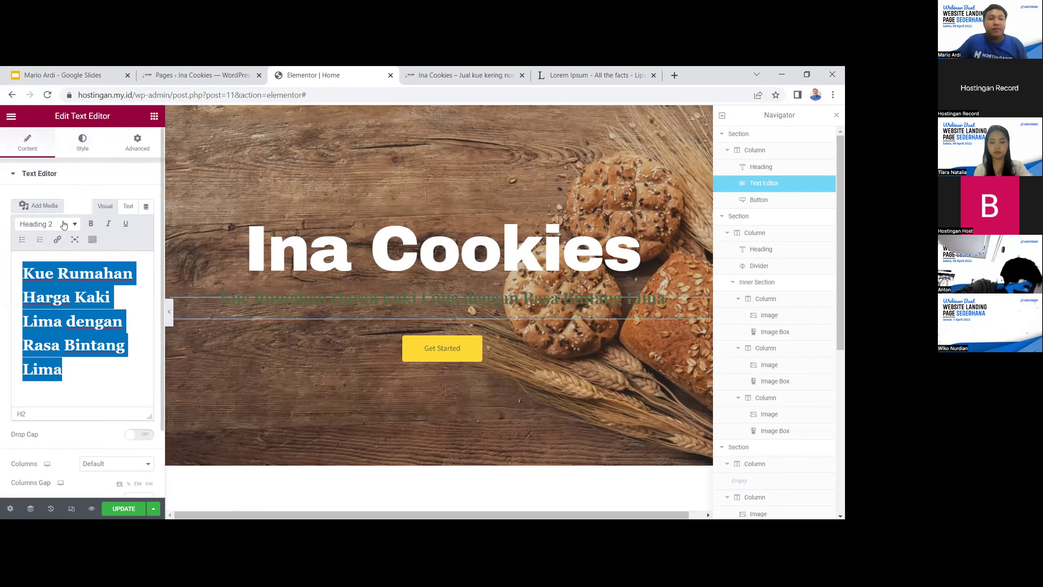
left_click(128, 206)
left_click(102, 208)
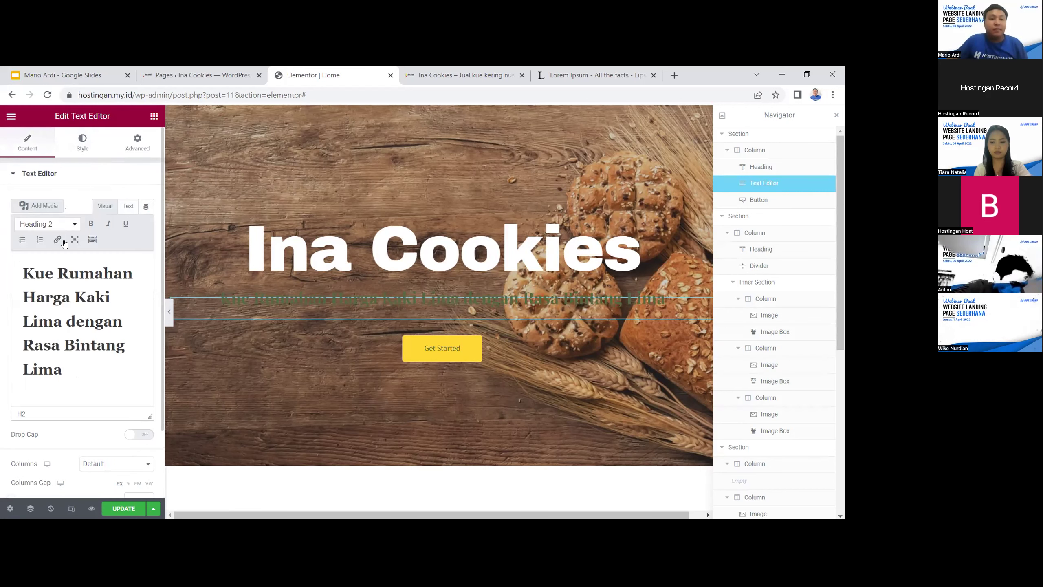
left_click(50, 224)
left_click(62, 326)
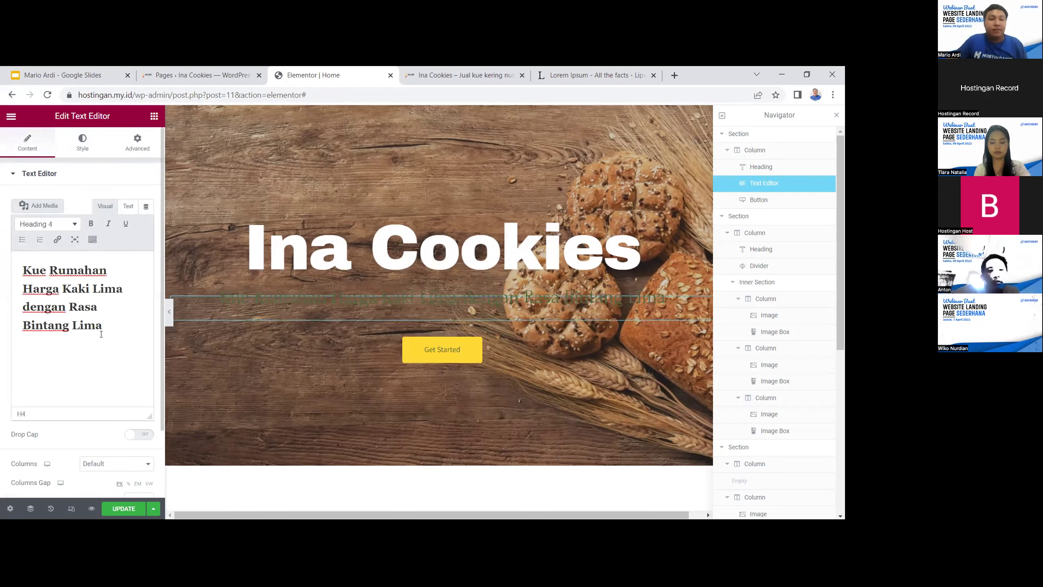
Adjust the subtitle's text colour to a pinker shade and check its current text format
left_click(88, 151)
left_click(147, 224)
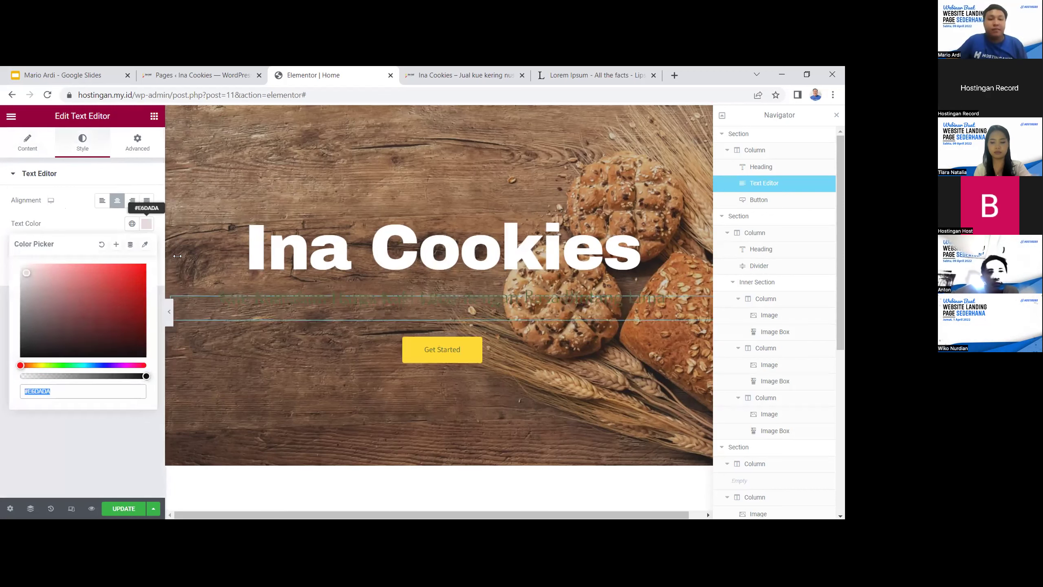
triple_click(245, 301)
mouse_move(36, 277)
left_mouse_down()
mouse_move(77, 292)
mouse_move(98, 315)
mouse_move(73, 277)
mouse_move(19, 269)
left_mouse_up()
left_click(88, 217)
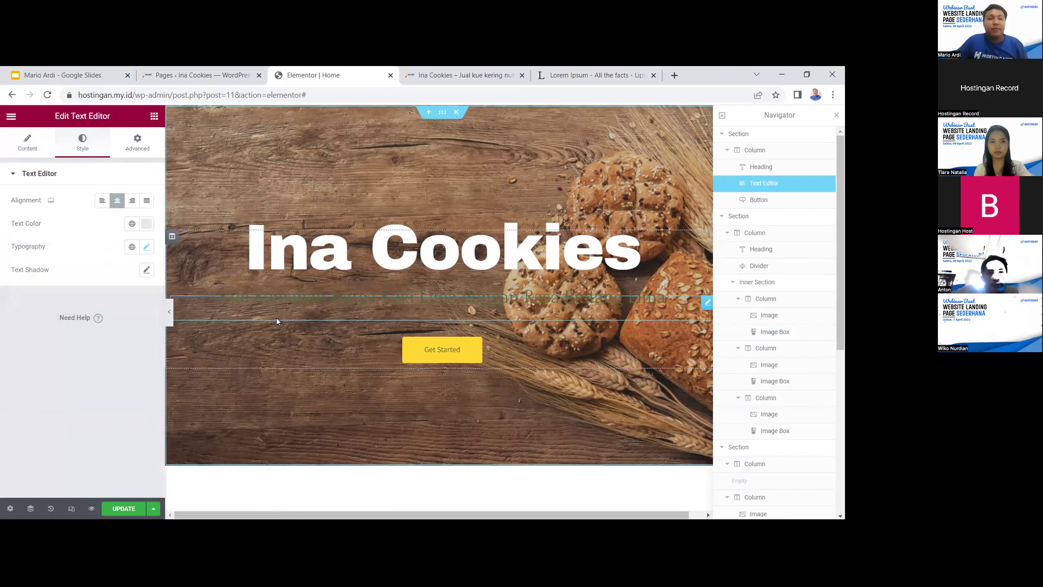
triple_click(292, 303)
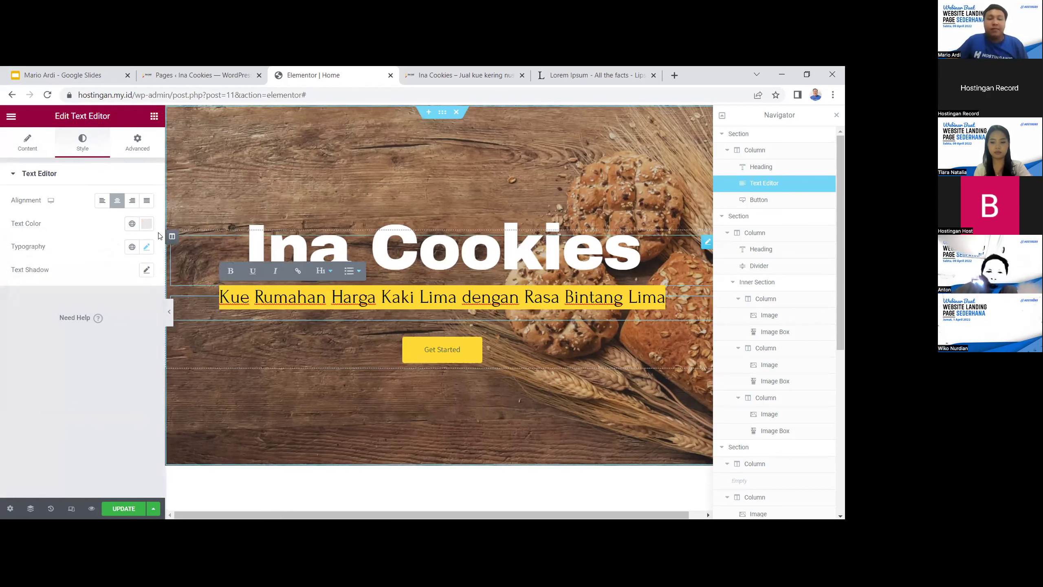
left_click(38, 150)
left_click(58, 223)
left_click(57, 236)
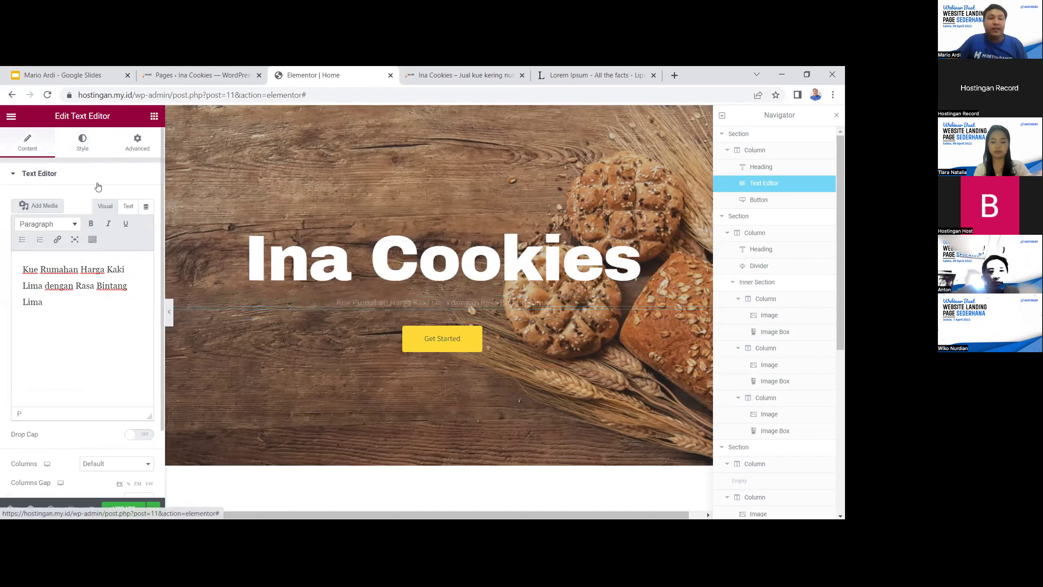
Add a subtitle text shadow with a horizontal offset in translucent green rgba(105, 242, 15, 0.3)
left_click(82, 143)
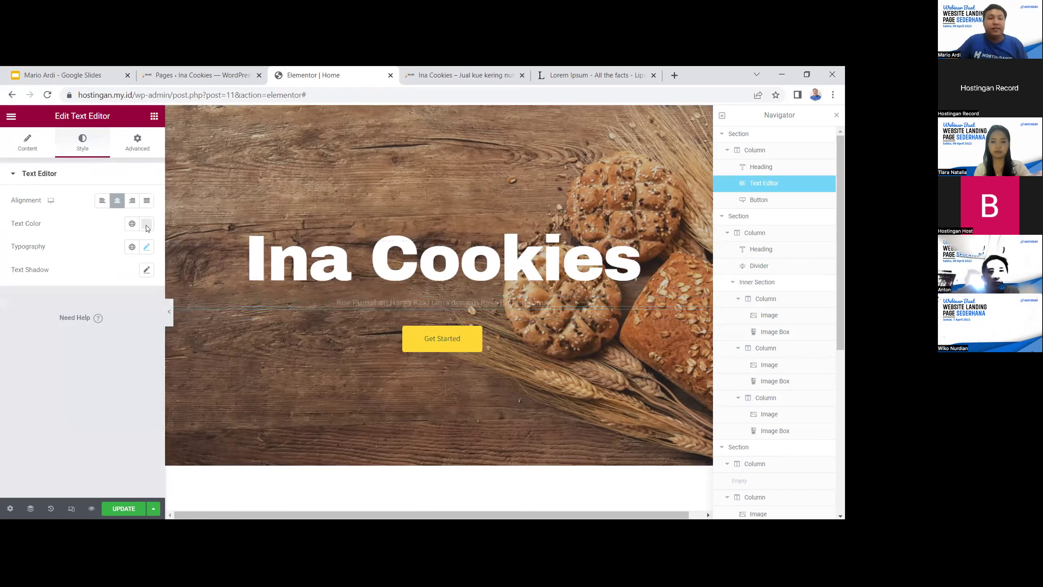
triple_click(357, 303)
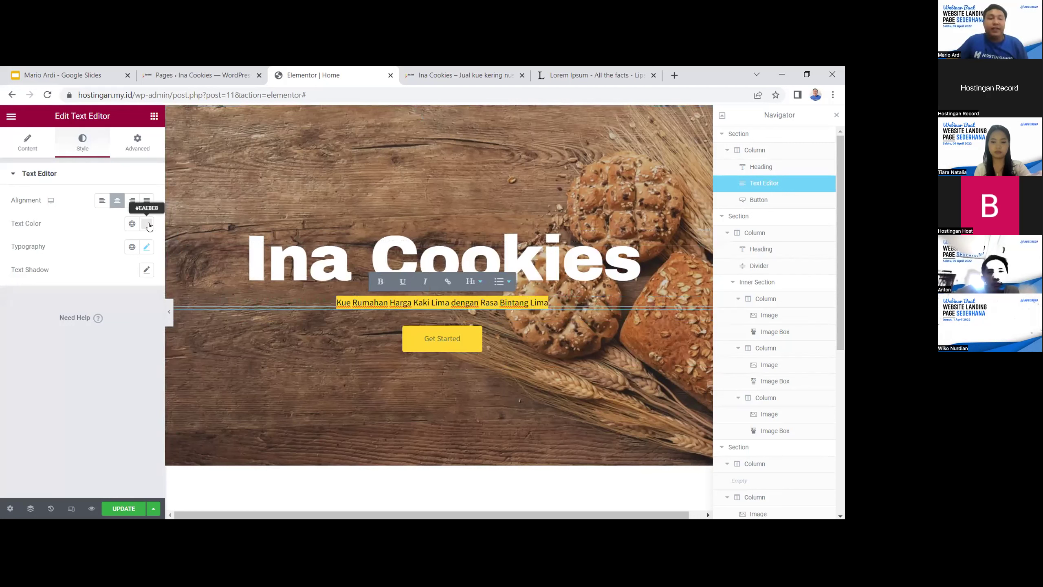
left_click(148, 269)
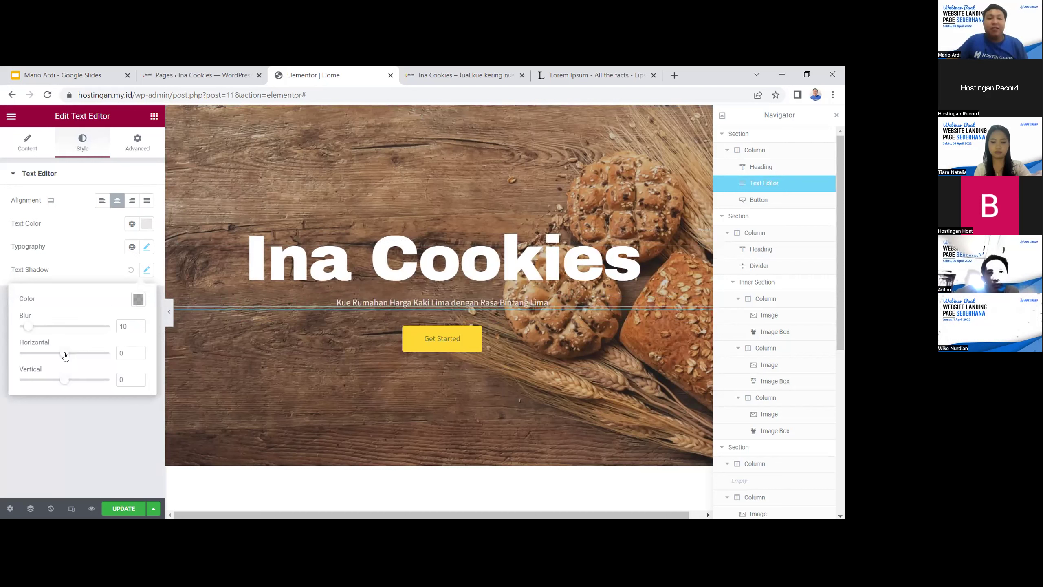
left_click_drag(87, 359, 68, 359)
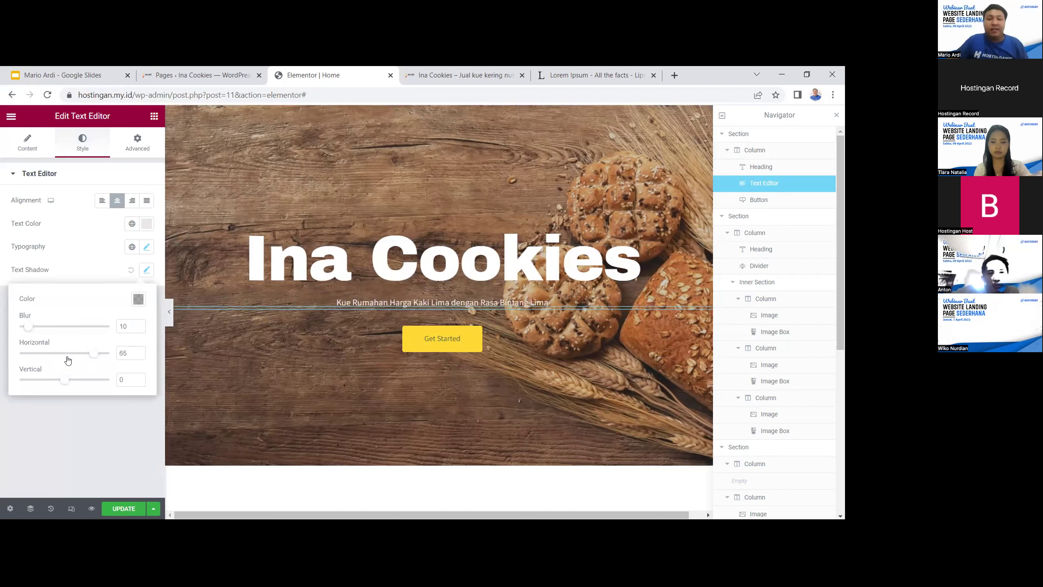
left_click(138, 300)
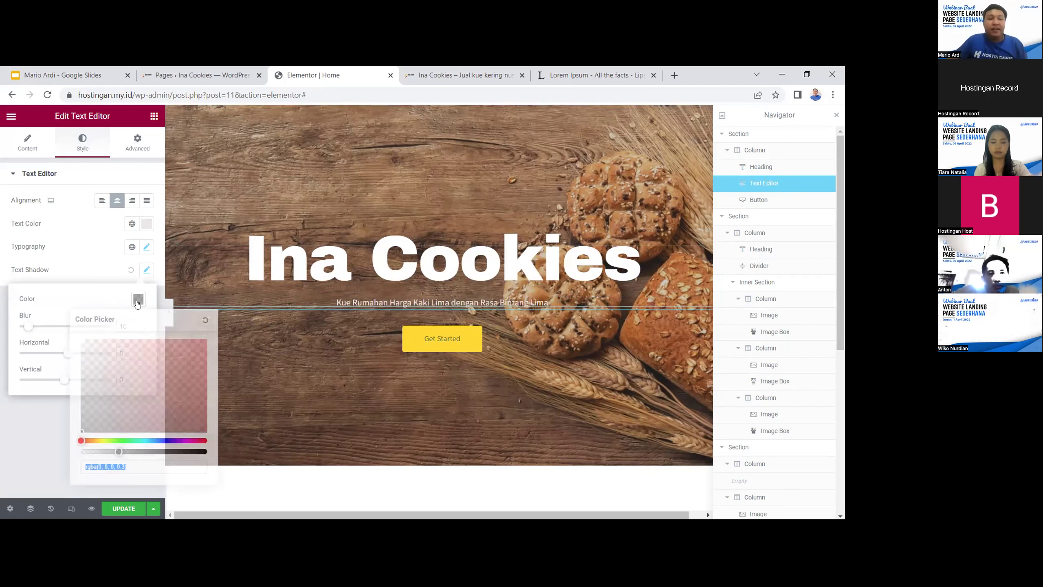
left_click_drag(133, 350, 183, 354)
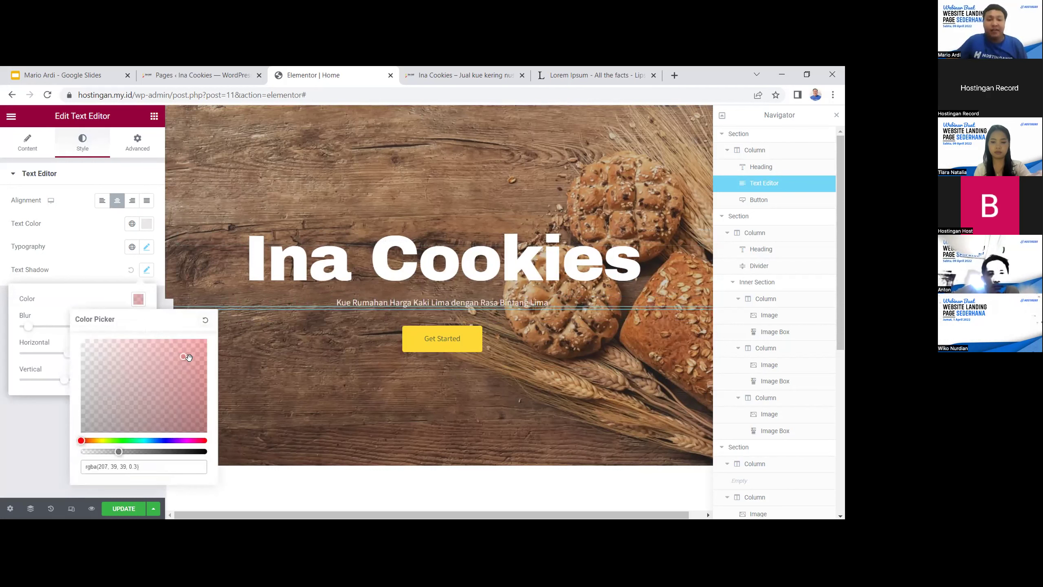
left_click_drag(81, 439, 114, 440)
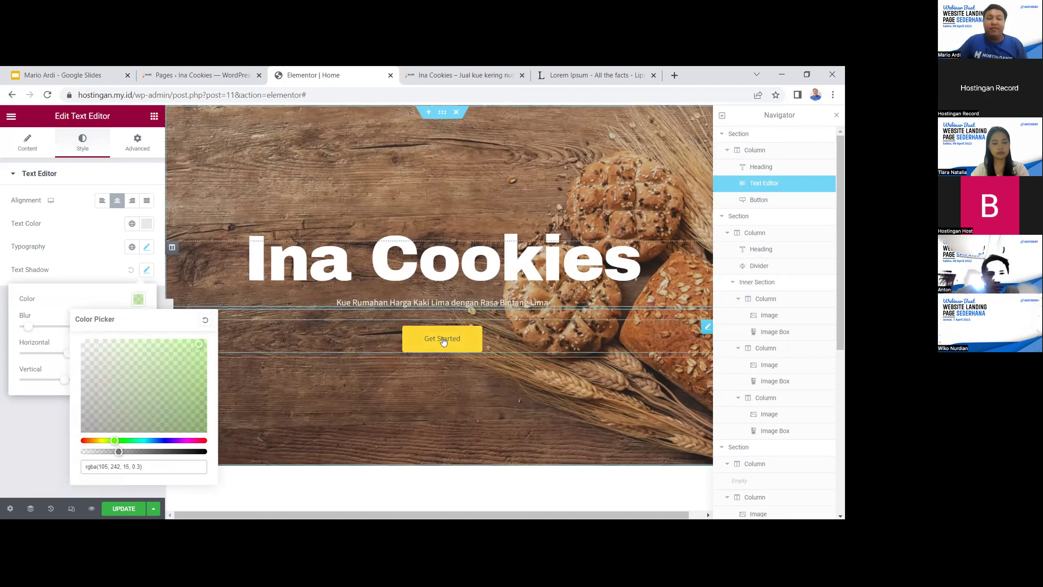
left_click(18, 429)
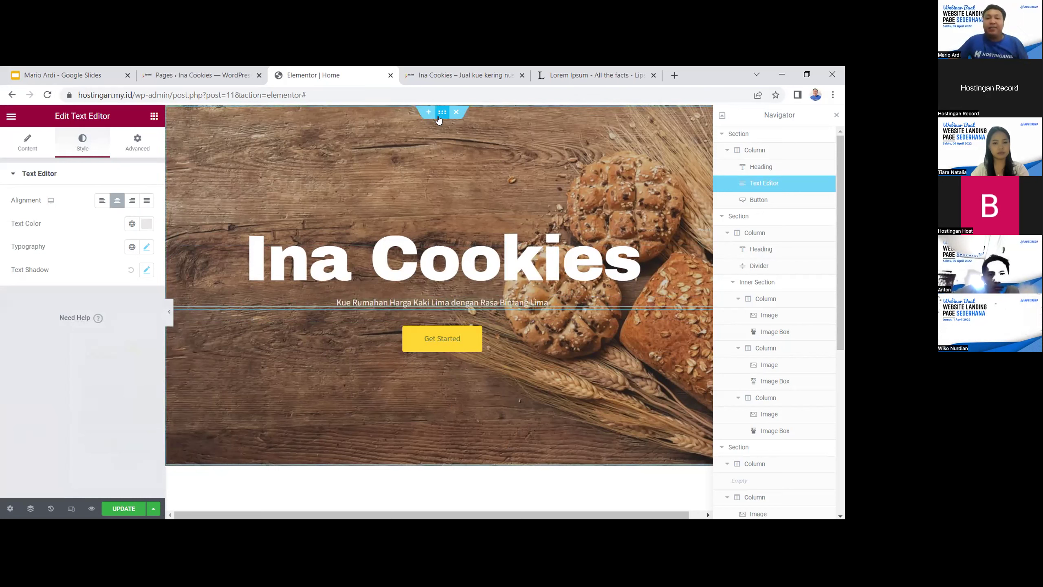
Select the hero section and step its Advanced top padding down from 50 to 6
left_click(248, 389)
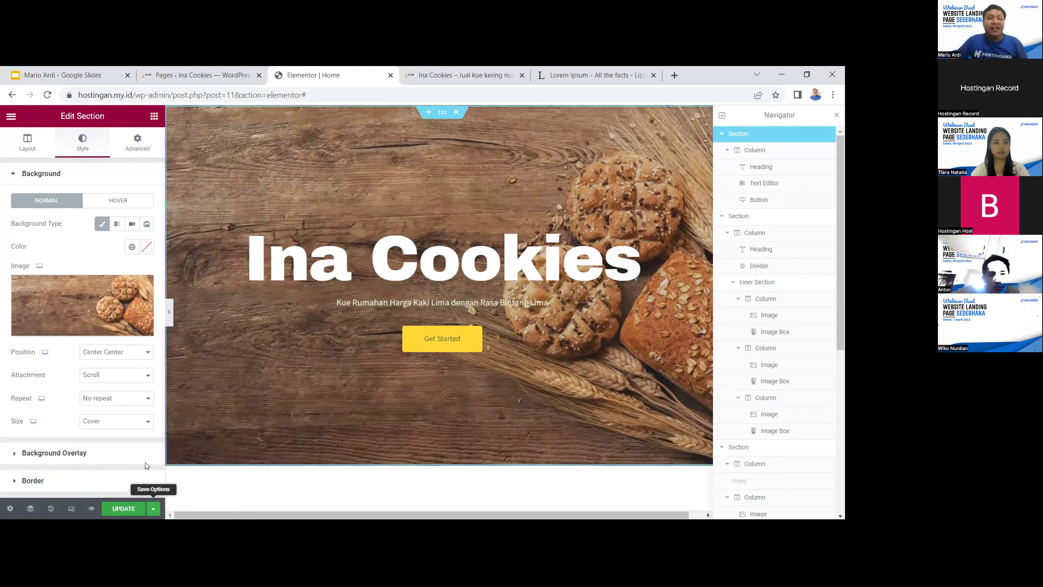
left_click(141, 151)
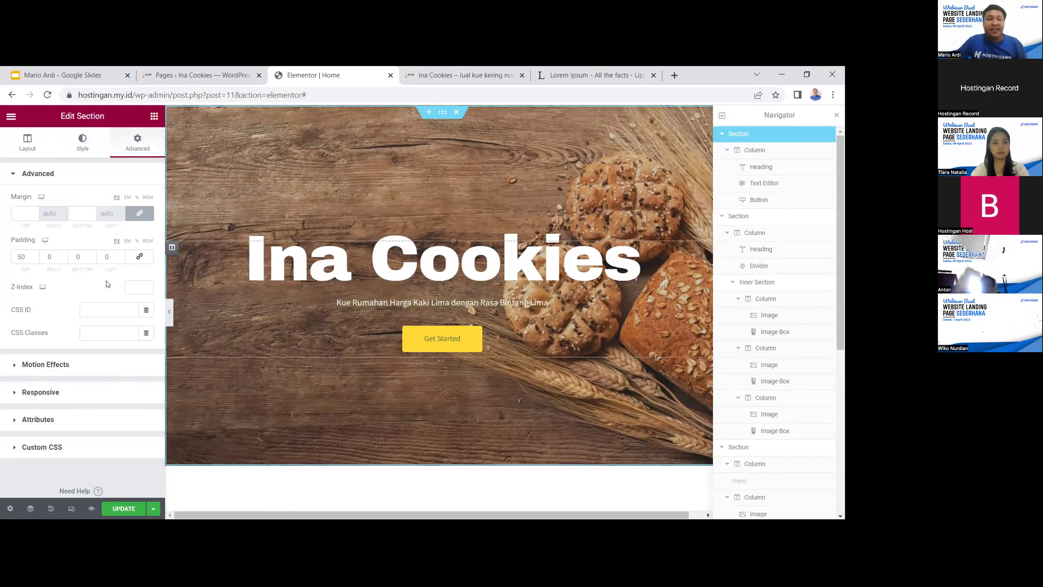
left_click(35, 255)
left_click(35, 255)
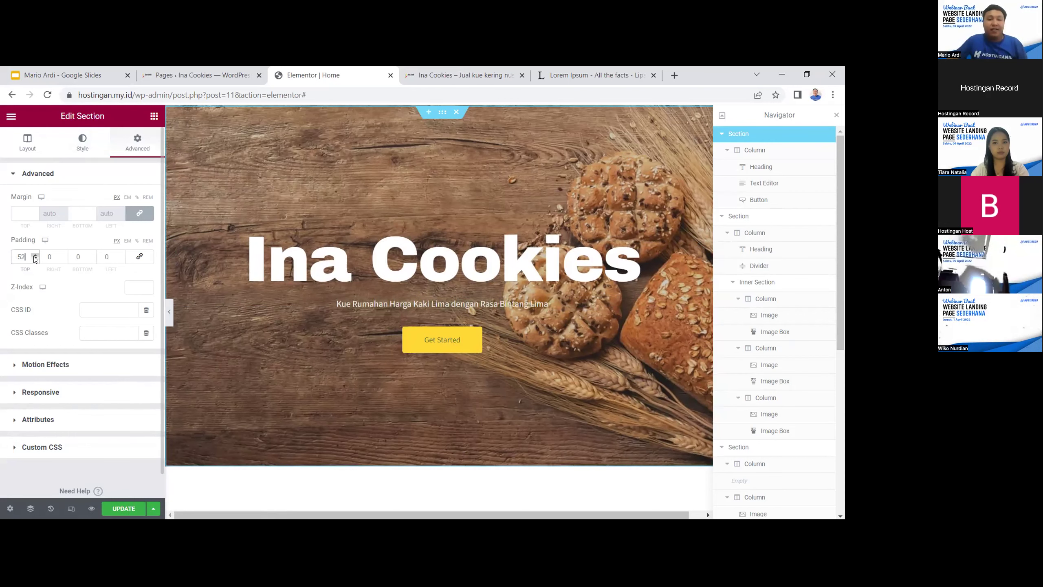
left_click(35, 255)
left_click(35, 255)
left_click(33, 258)
left_click(34, 259)
left_click(33, 258)
left_click(33, 258)
left_click(33, 258)
left_click(33, 258)
left_click(33, 259)
left_click(33, 258)
left_click(35, 258)
left_click(35, 258)
left_click(34, 259)
left_click(34, 258)
left_click(35, 259)
left_click(34, 258)
left_click(35, 258)
left_click(35, 258)
left_click(35, 258)
left_click(35, 258)
left_click(34, 258)
left_click(35, 258)
left_click(35, 258)
left_click(35, 258)
left_click(35, 258)
scroll(327, 320, "down", 5)
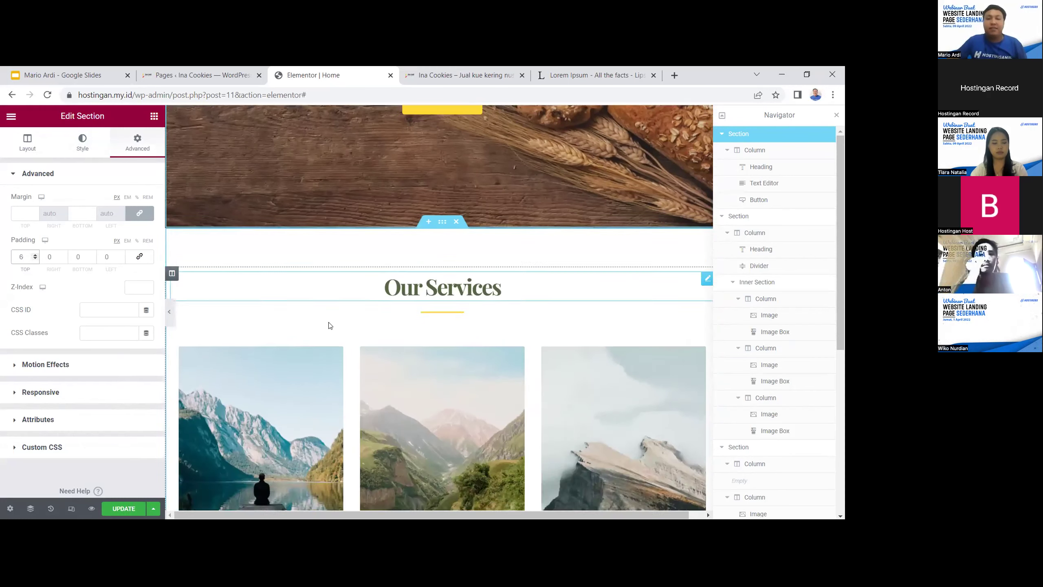
scroll(330, 326, "up", 5)
left_click(442, 434)
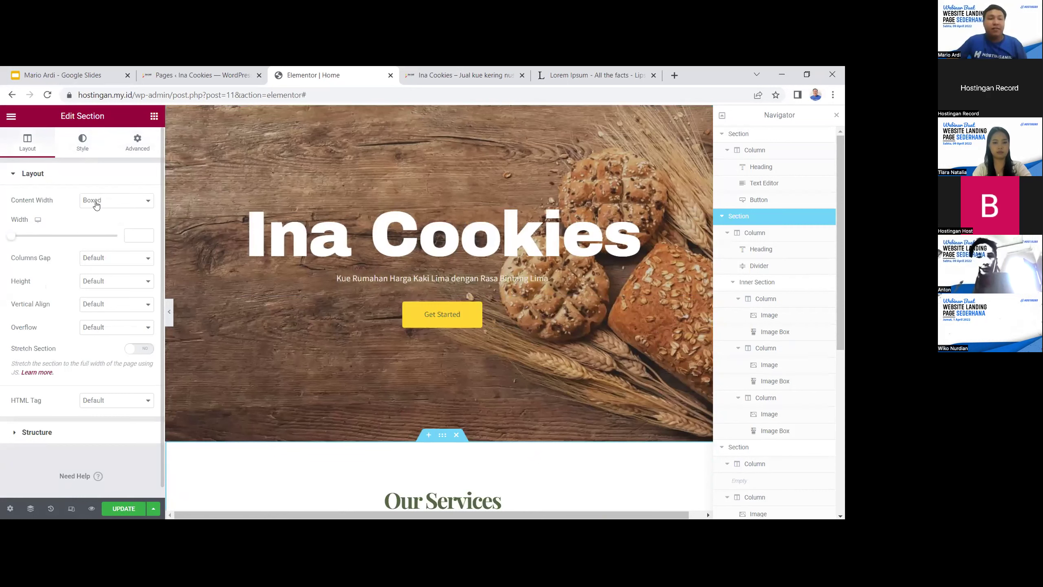
Make the Our Services section Full Width and set its linked padding to 30 on all sides
left_click(97, 204)
left_click(98, 221)
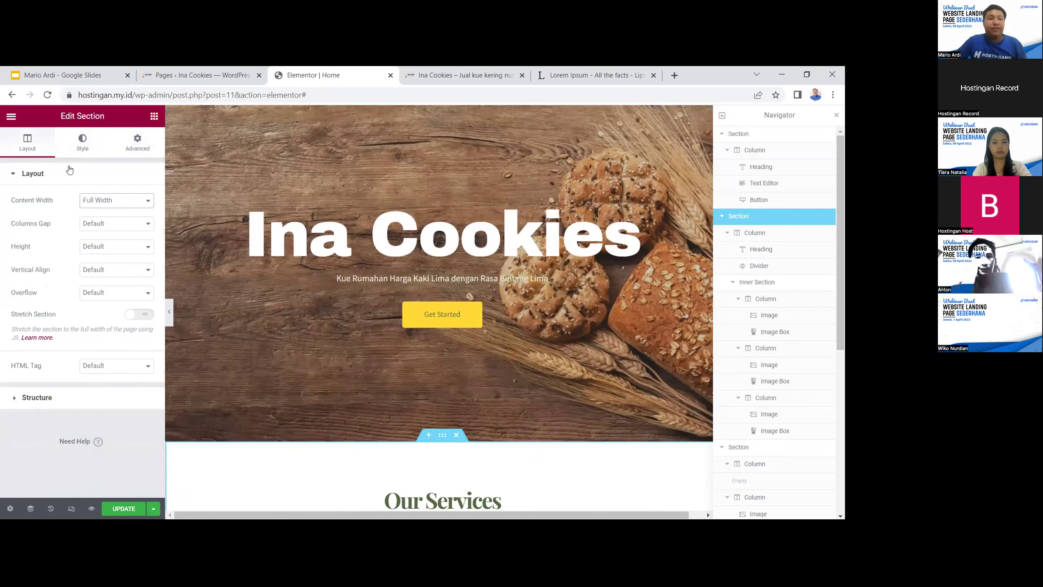
left_click(139, 146)
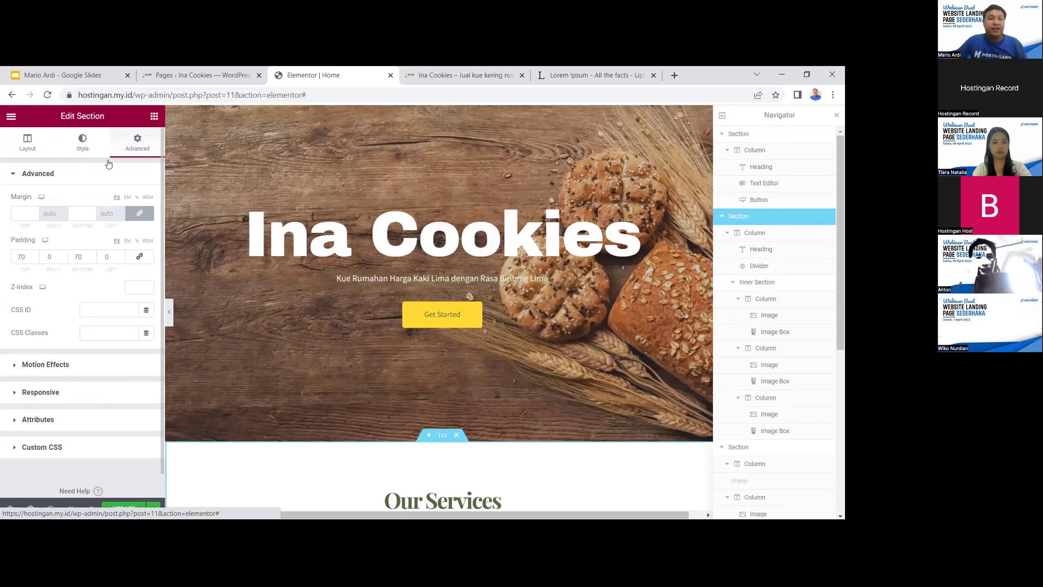
left_click(35, 259)
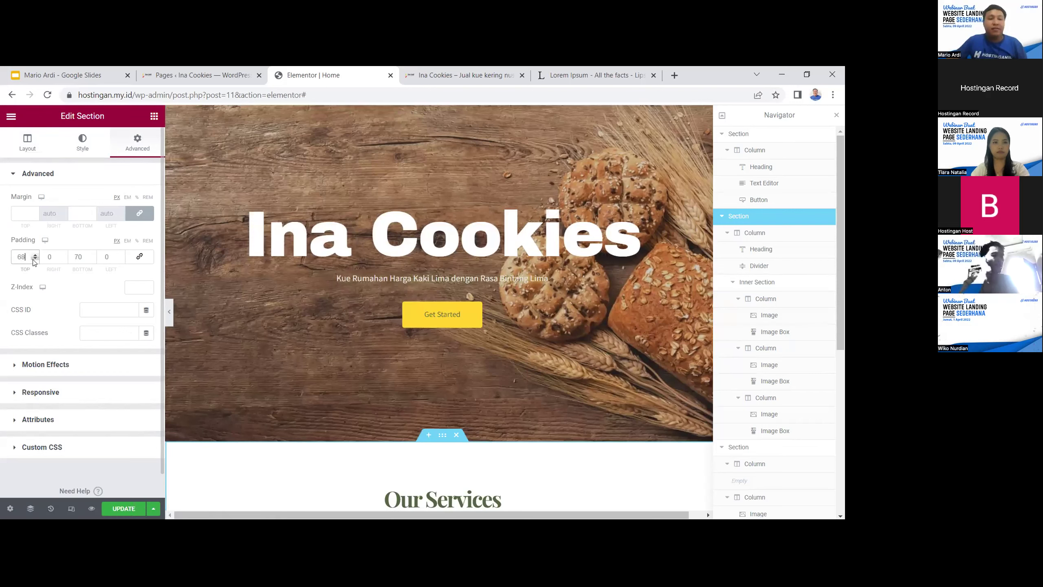
left_click(140, 257)
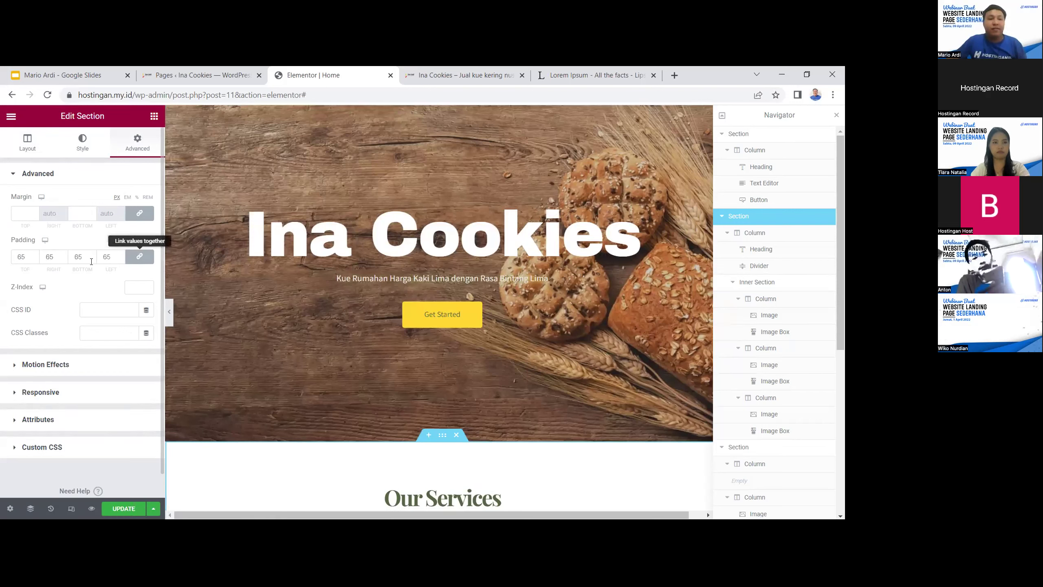
left_click(63, 258)
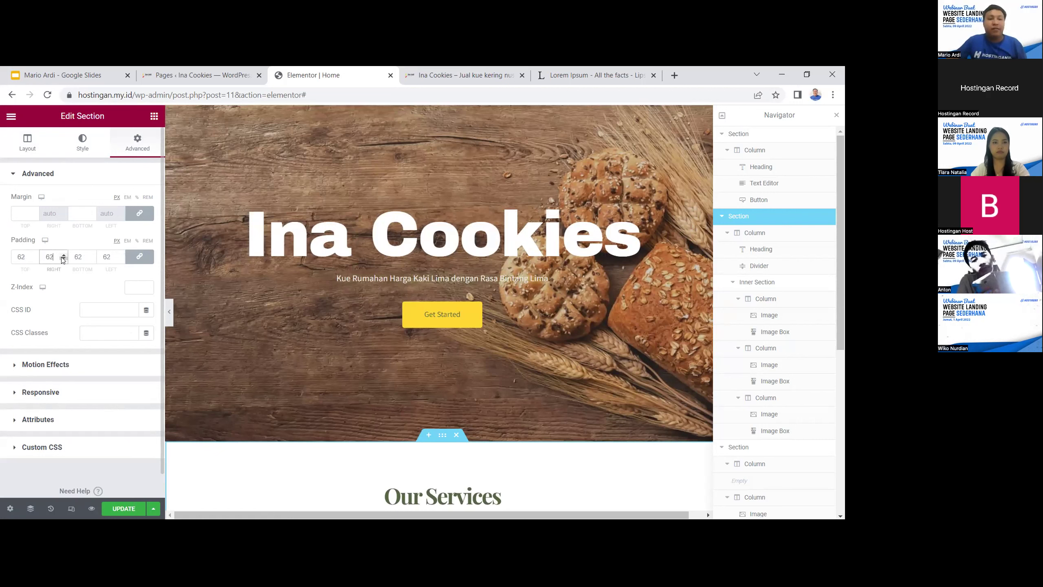
left_click_drag(31, 257, 7, 257)
type("30")
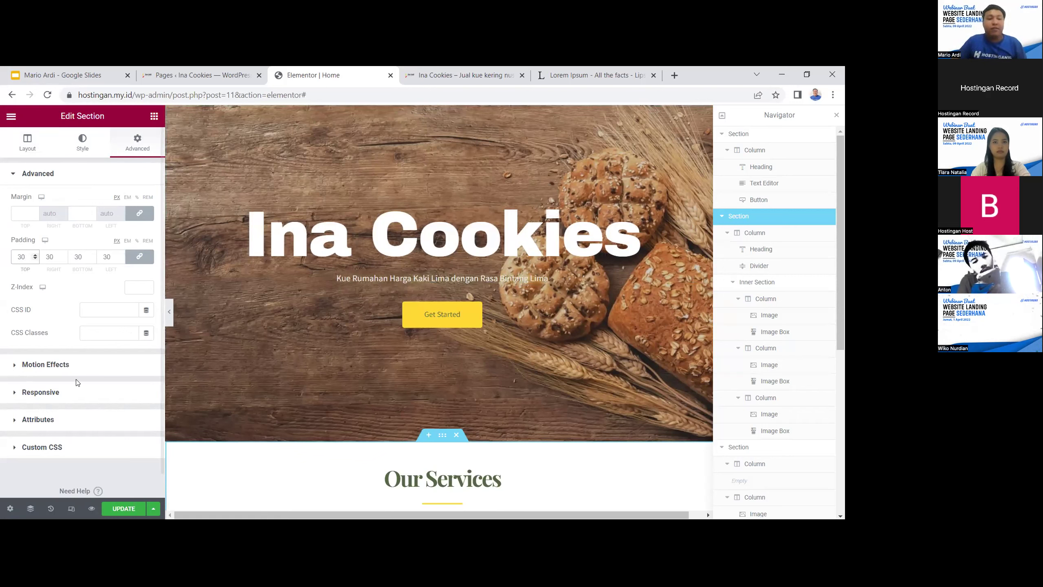
left_click(83, 144)
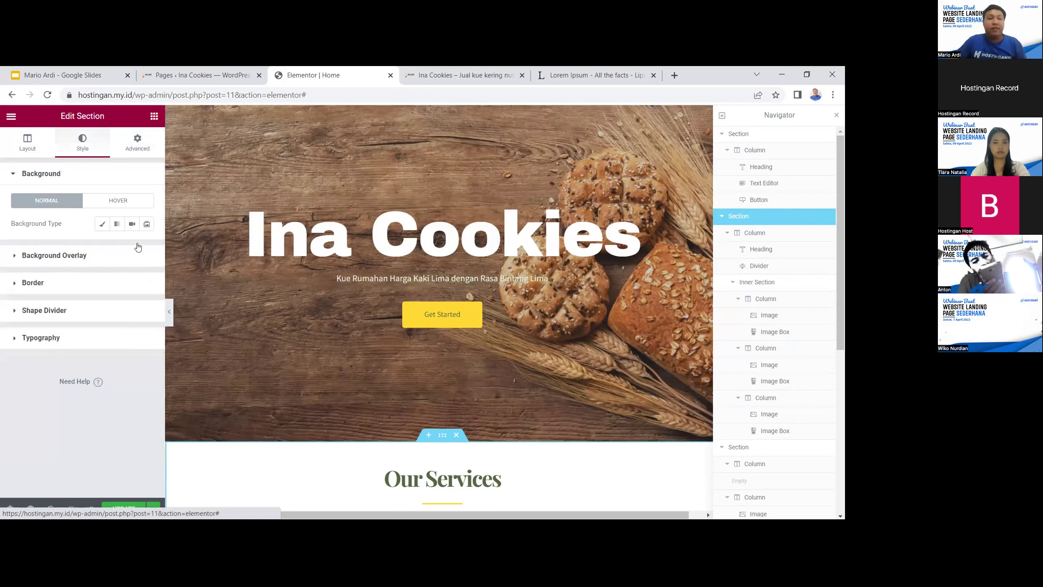
left_click(24, 256)
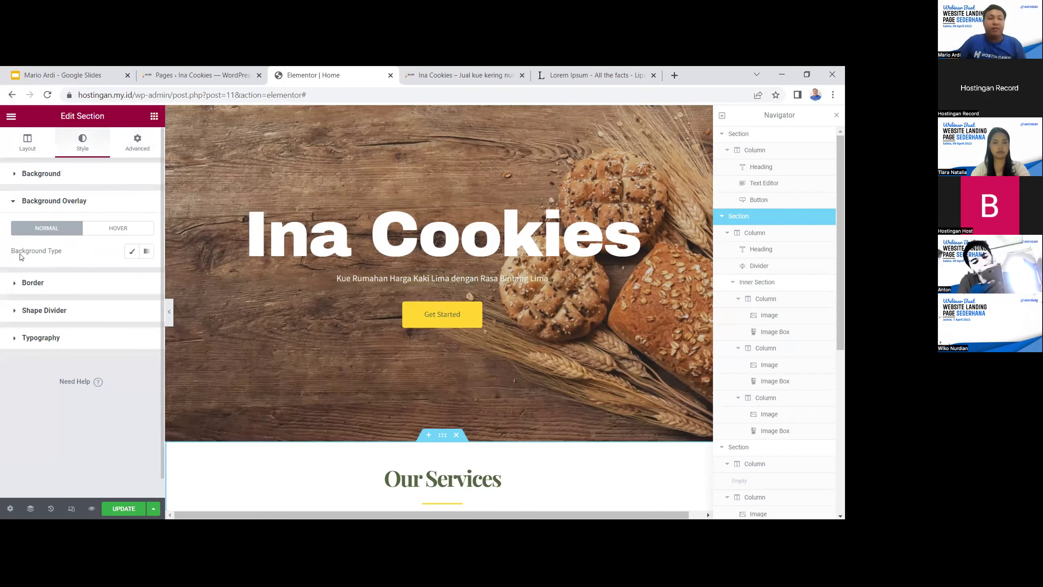
left_click(17, 201)
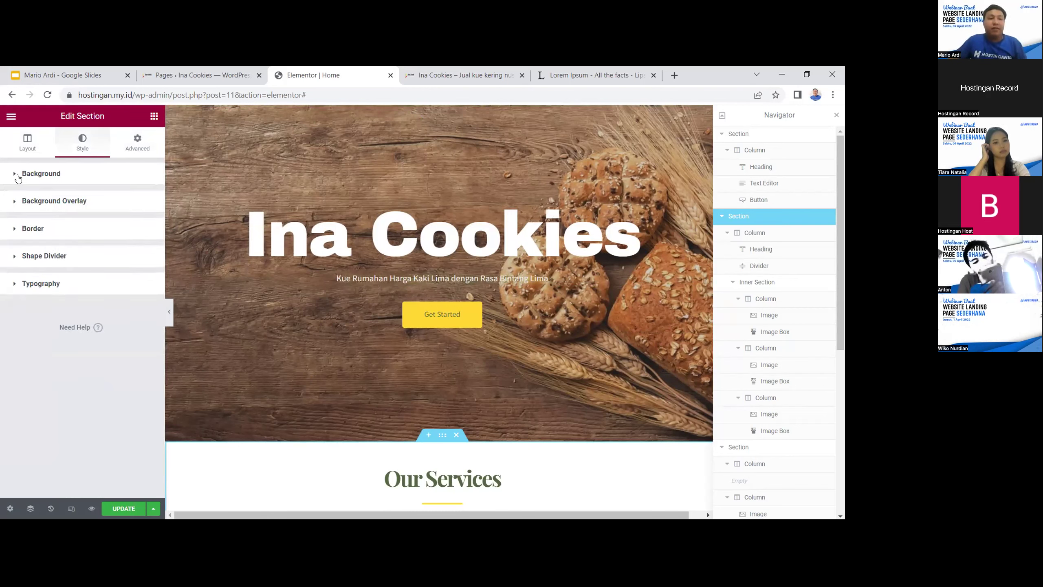
left_click(27, 142)
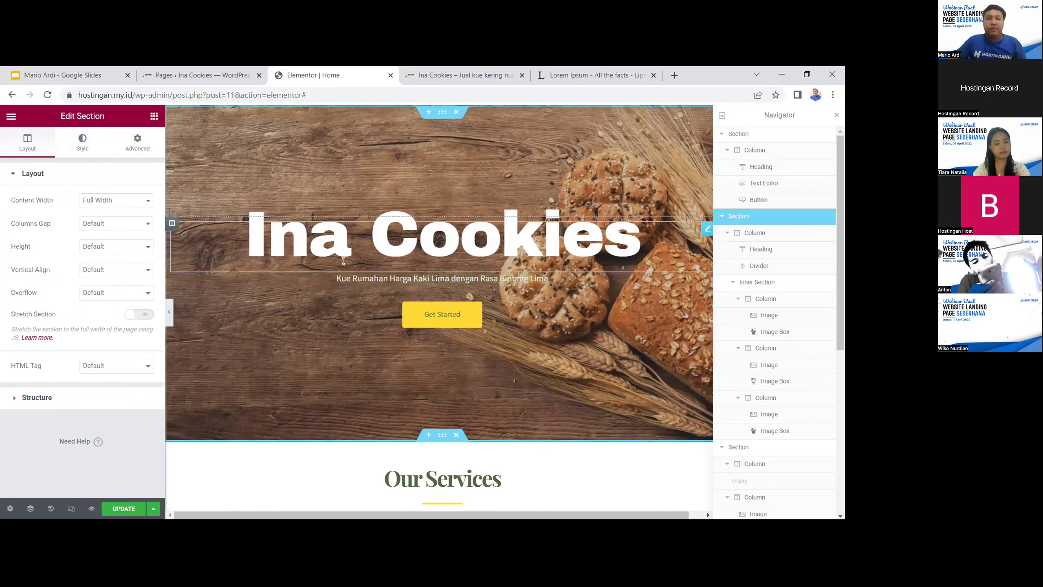
left_click(330, 252)
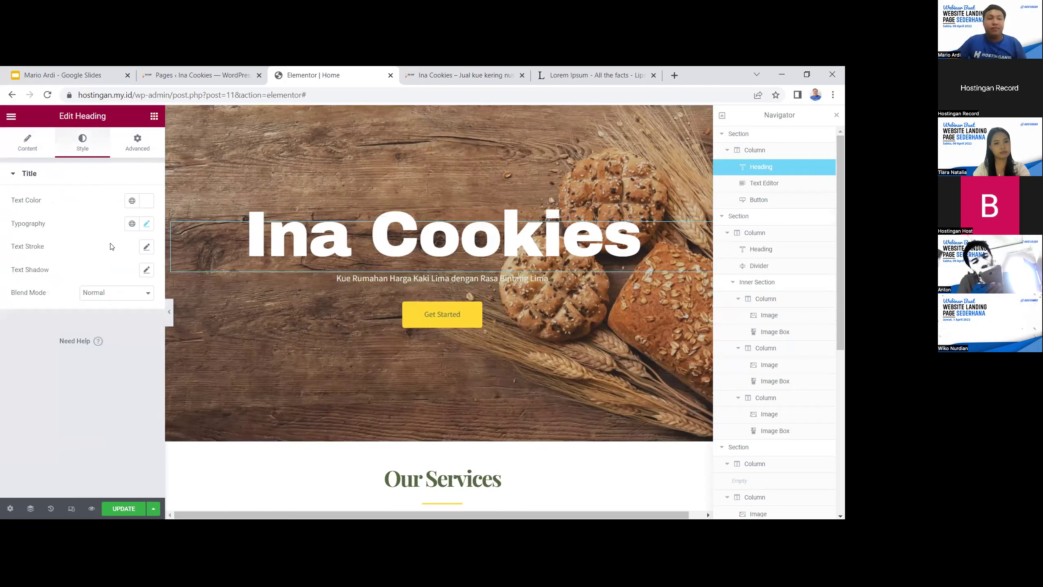
left_click(141, 152)
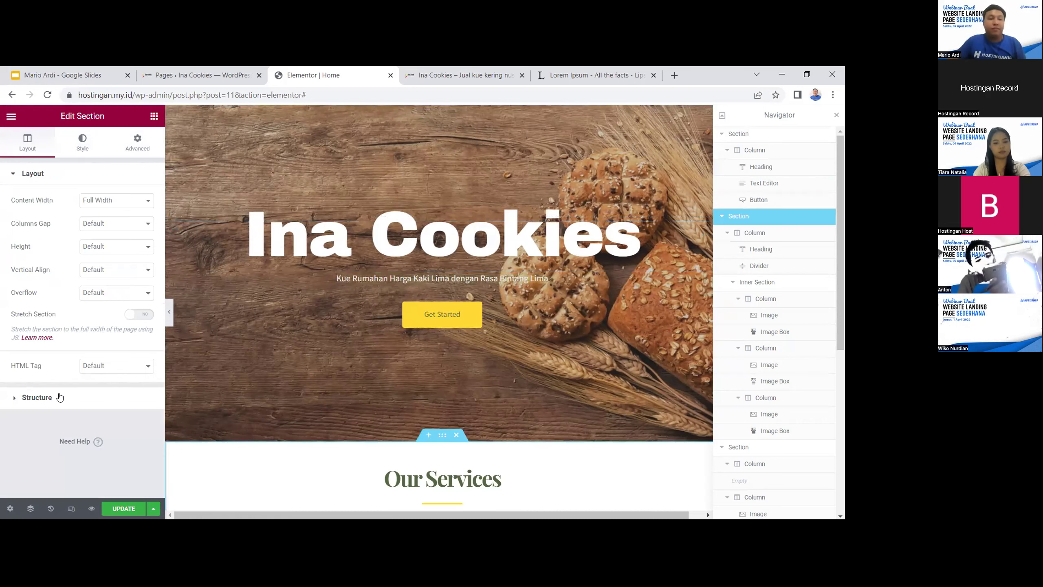
left_click(81, 147)
left_click(40, 147)
left_click(14, 176)
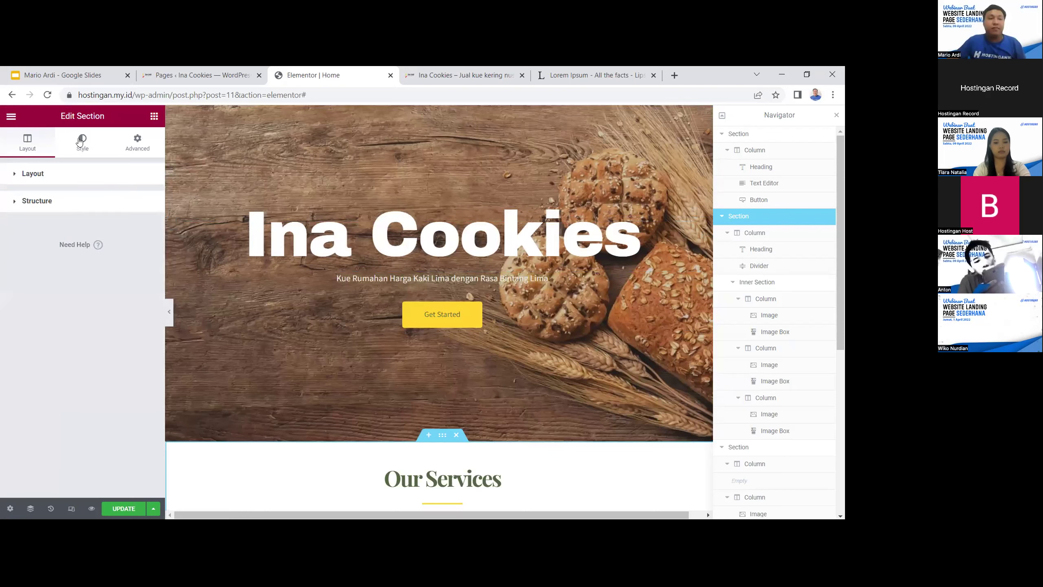
left_click(81, 142)
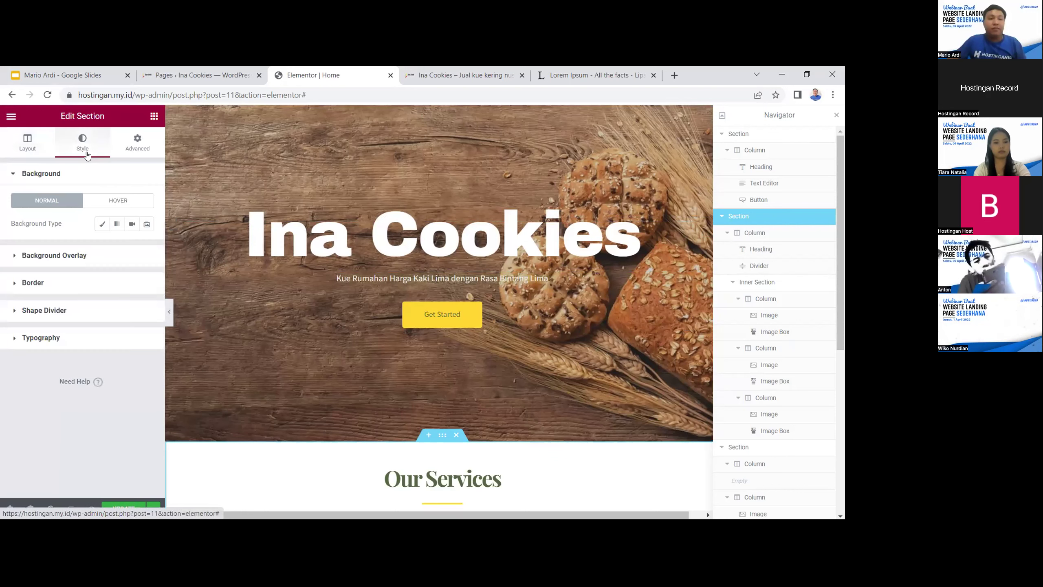
left_click(15, 255)
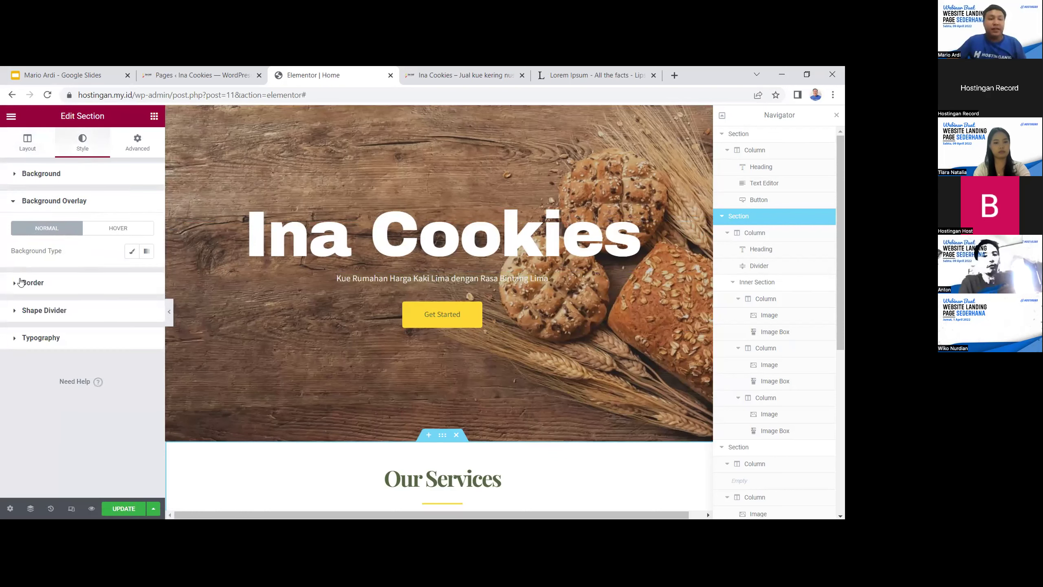
left_click(33, 284)
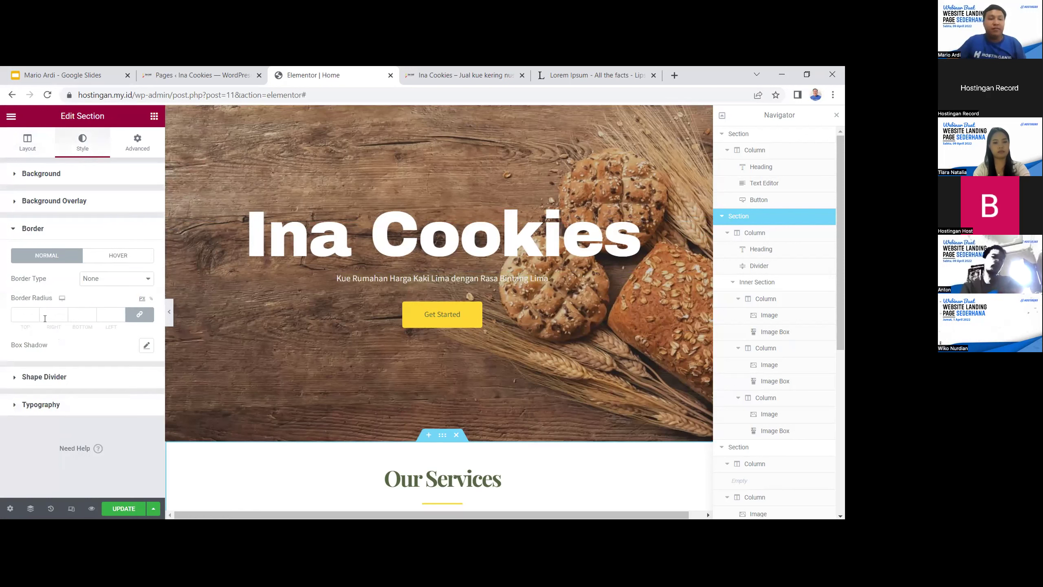
left_click(15, 378)
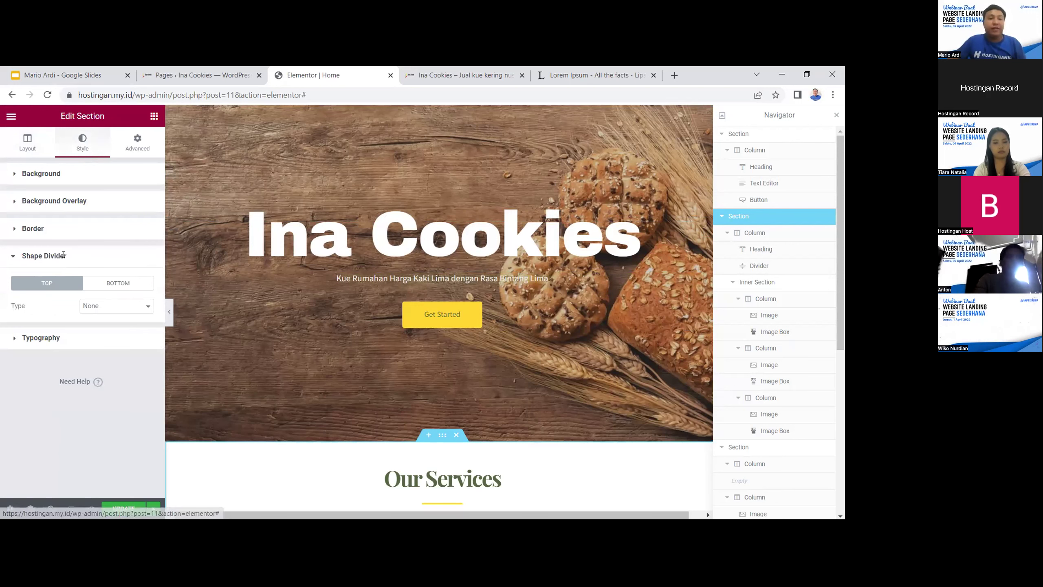
scroll(56, 380, "down", 1)
scroll(70, 360, "up", 1)
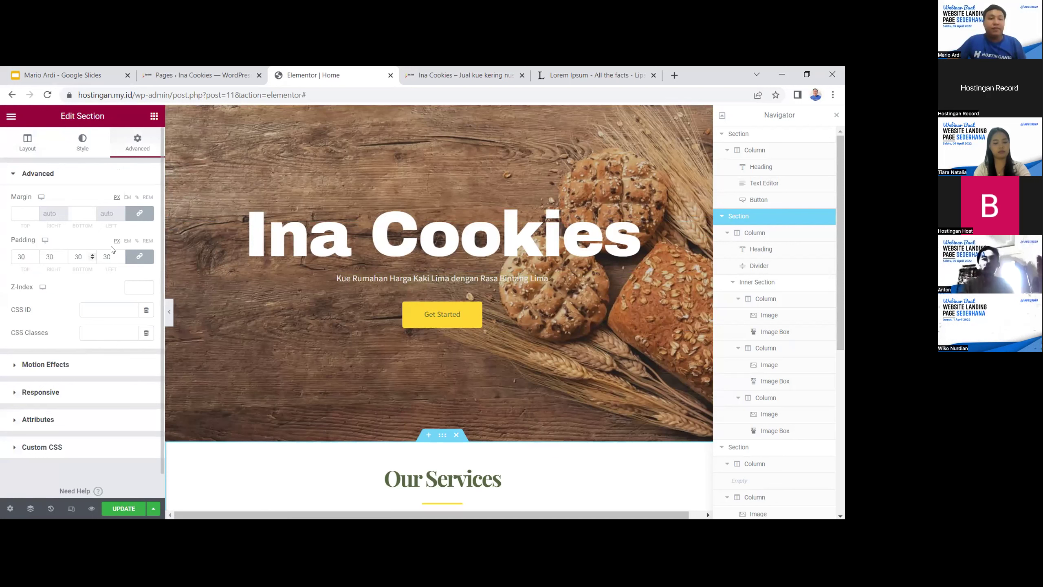
Set Our Services padding to 23 on all sides with top unlinked at 19, then update the page
left_click(120, 255)
left_click(121, 255)
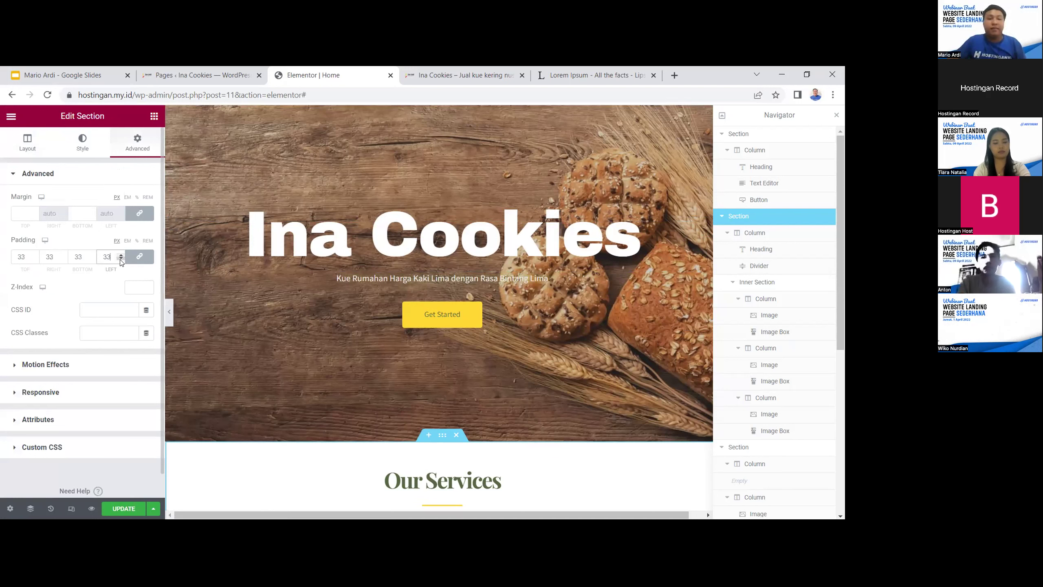
key("Down")
key("Down")
key("Down")
key("Down")
key("Down")
key("Down")
key("Down")
key("Down")
key("Down")
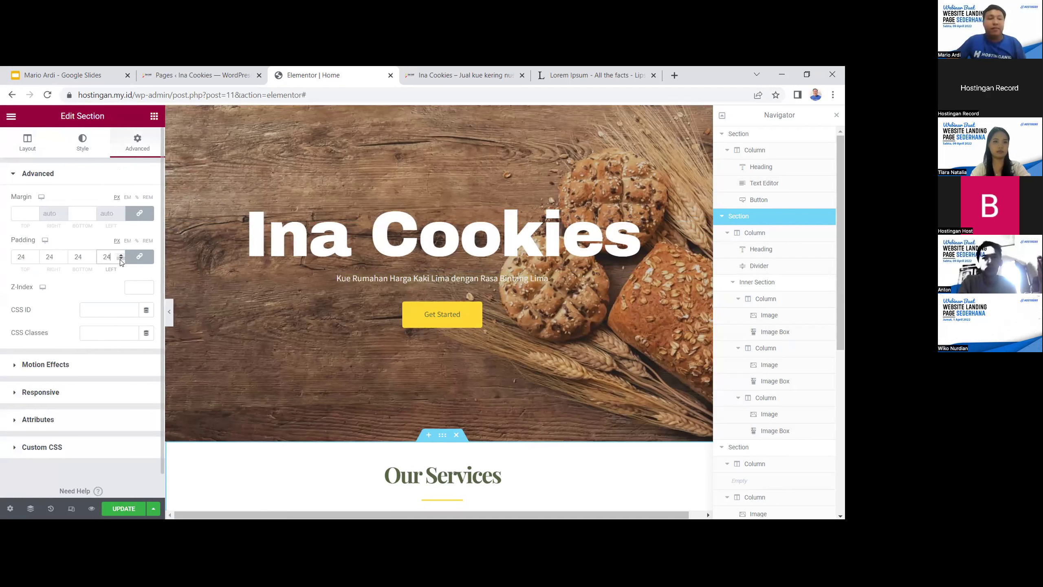
left_click(134, 257)
left_click(35, 259)
left_click(35, 259)
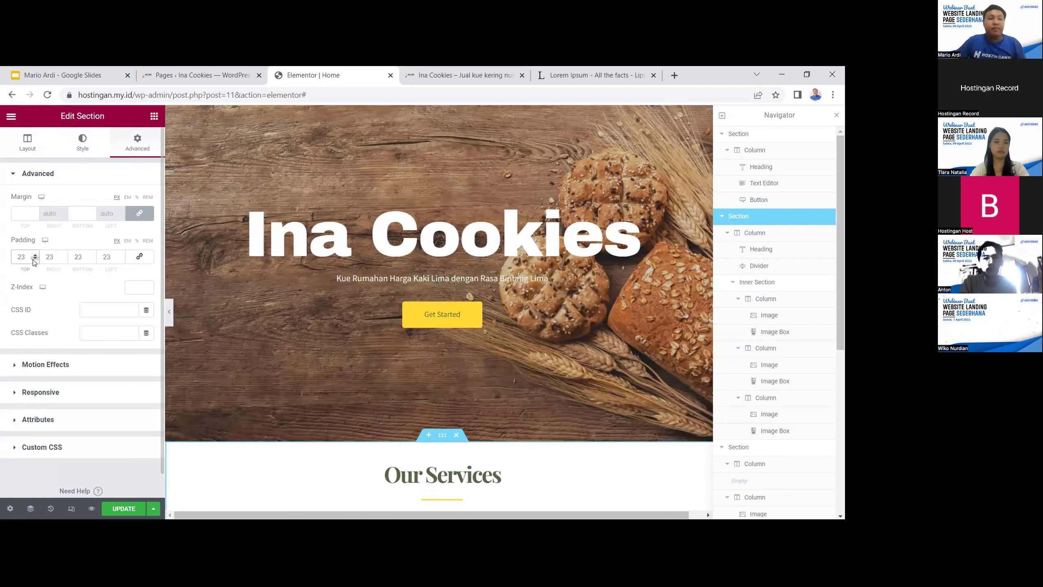
left_click(35, 260)
left_click(35, 259)
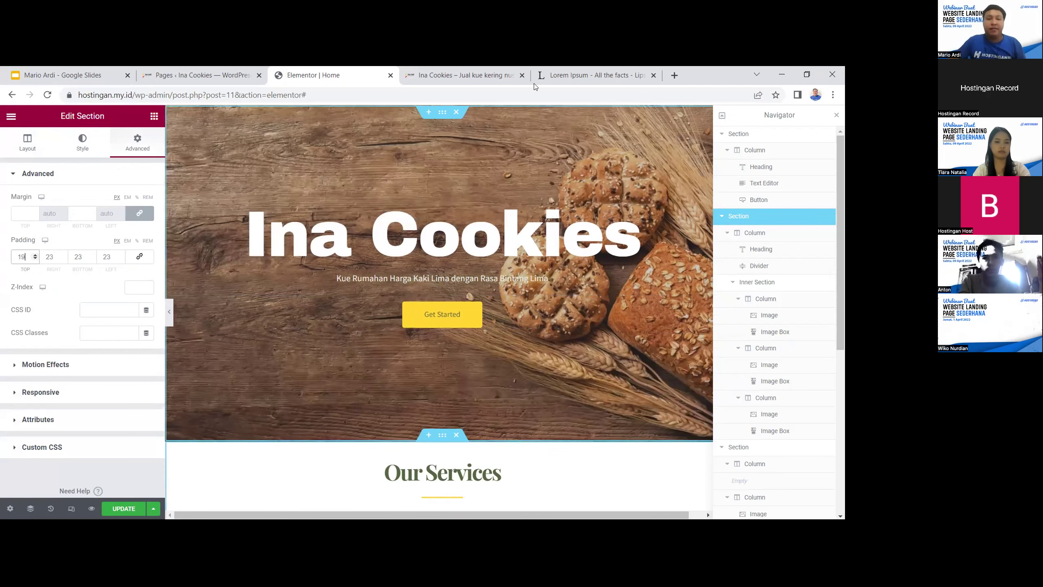
left_click(128, 508)
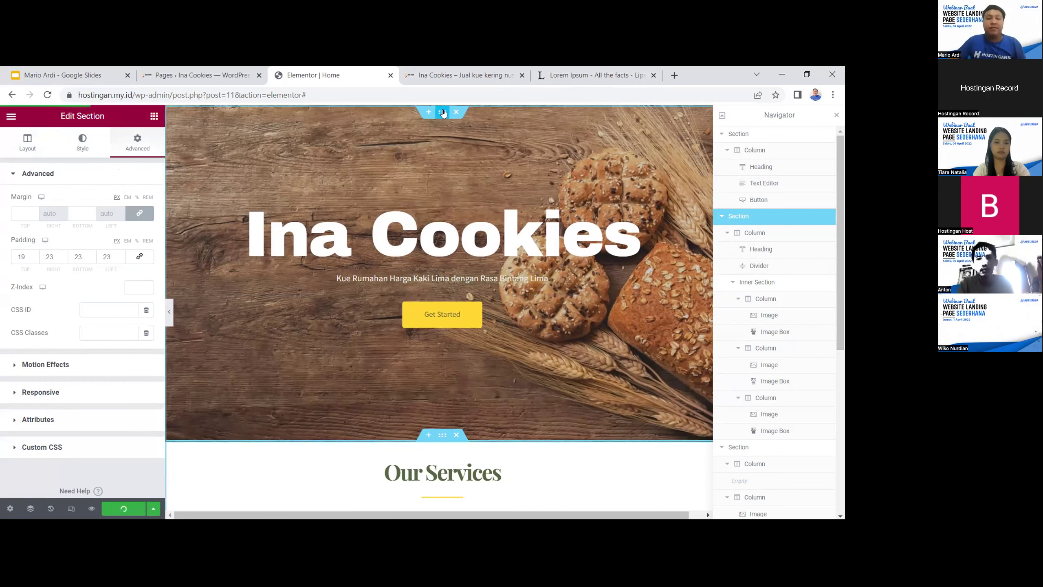
left_click(596, 75)
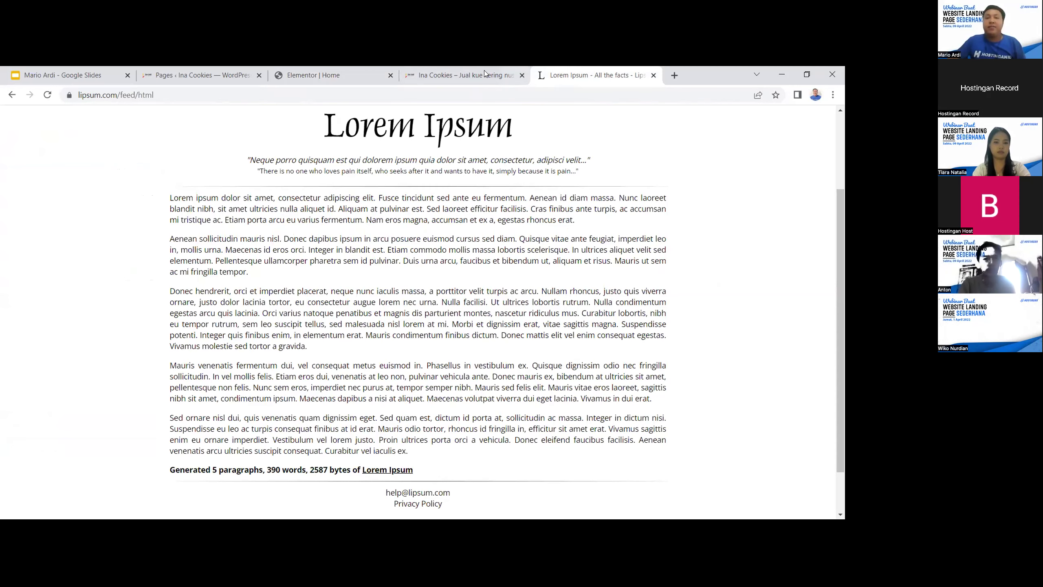
Load the live site hostingan.my.id in a new browser tab and scroll through it
left_click(482, 74)
left_click(672, 74)
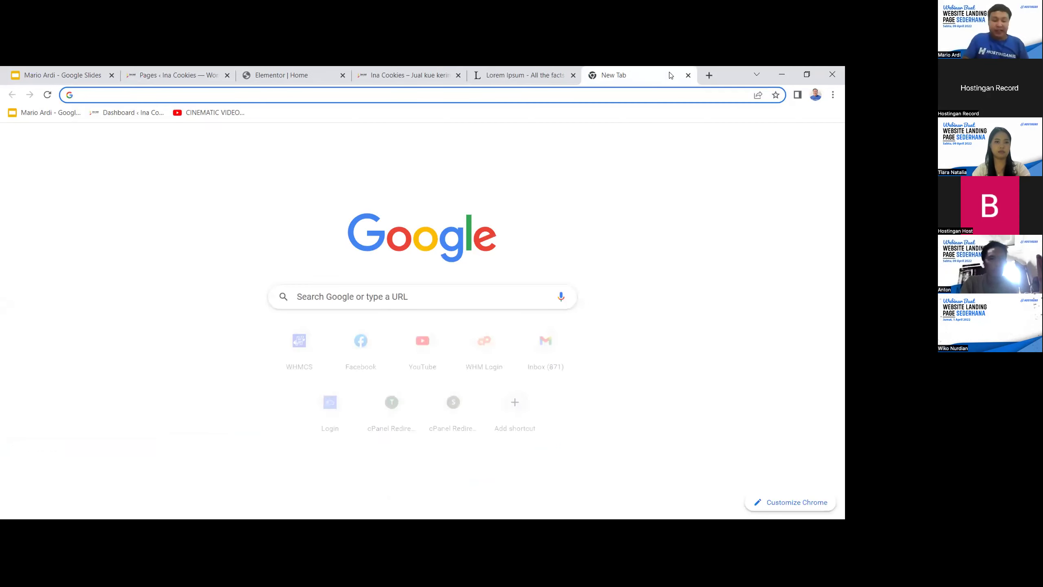
type("hostingan.my.id")
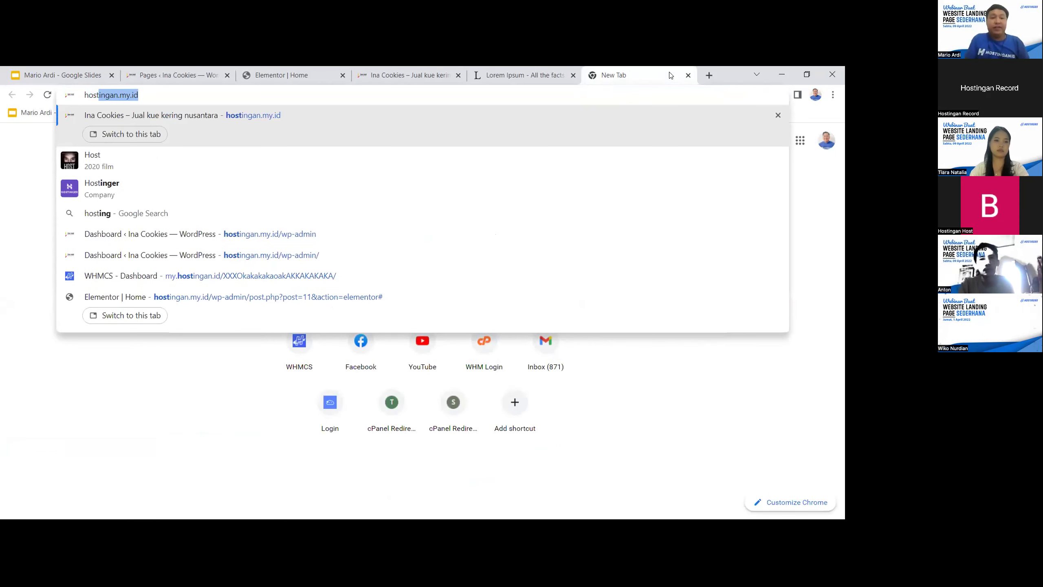
key("Return")
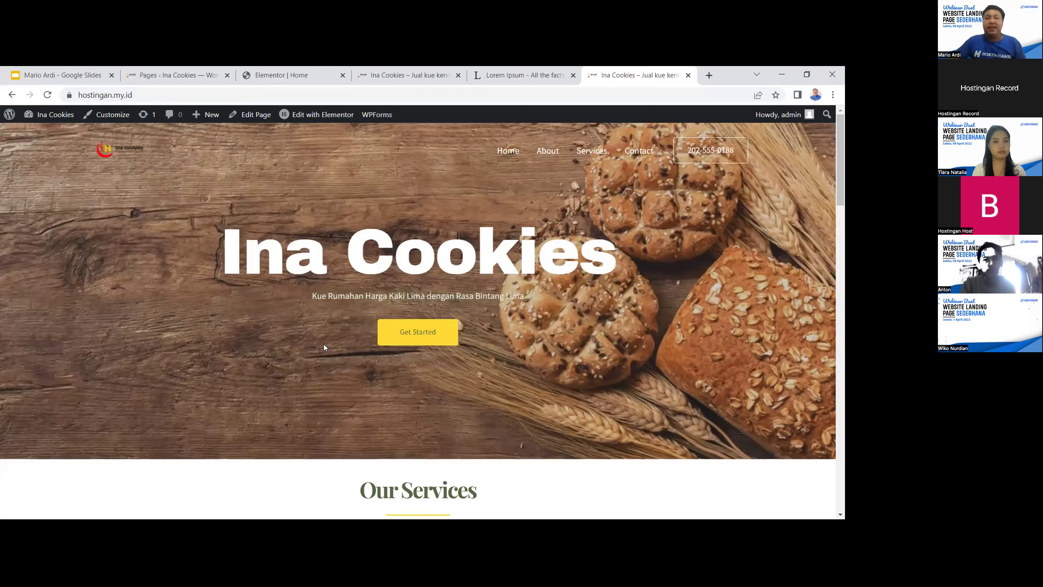
scroll(361, 261, "down", 3)
scroll(360, 260, "up", 3)
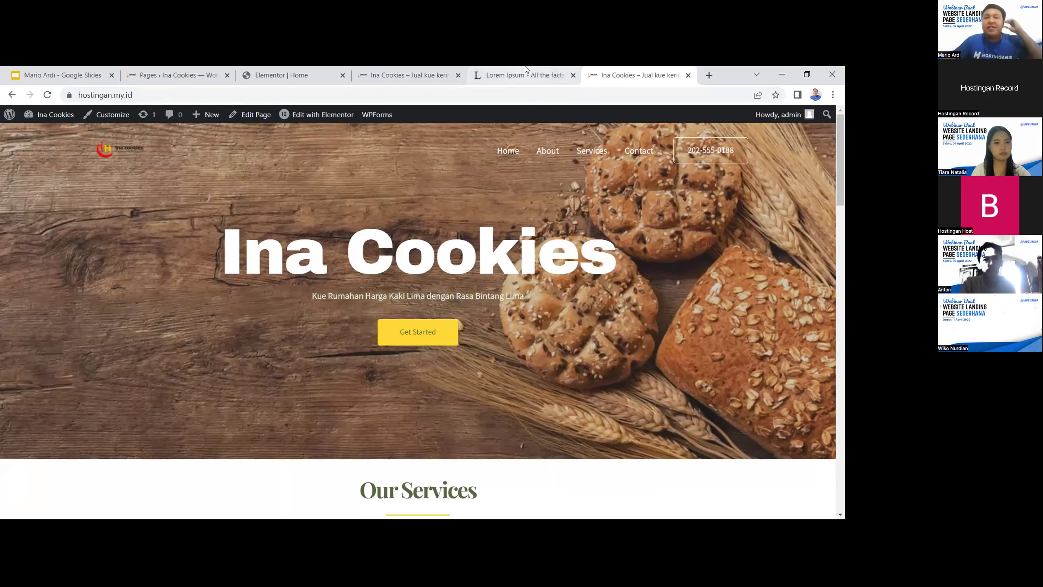
Return to the Elementor editor and select the hero's Get Started button
left_click(523, 80)
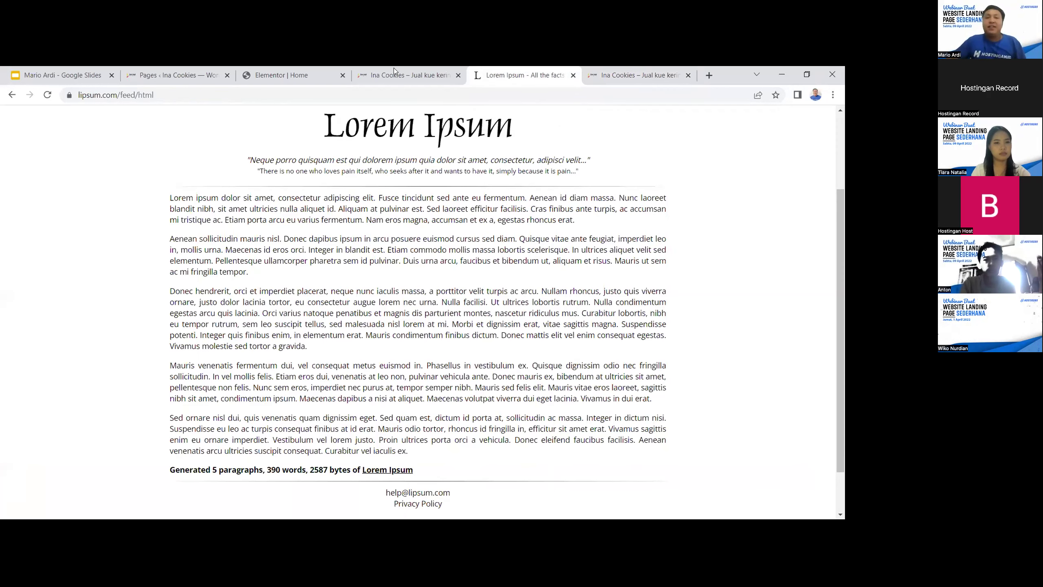
left_click(396, 77)
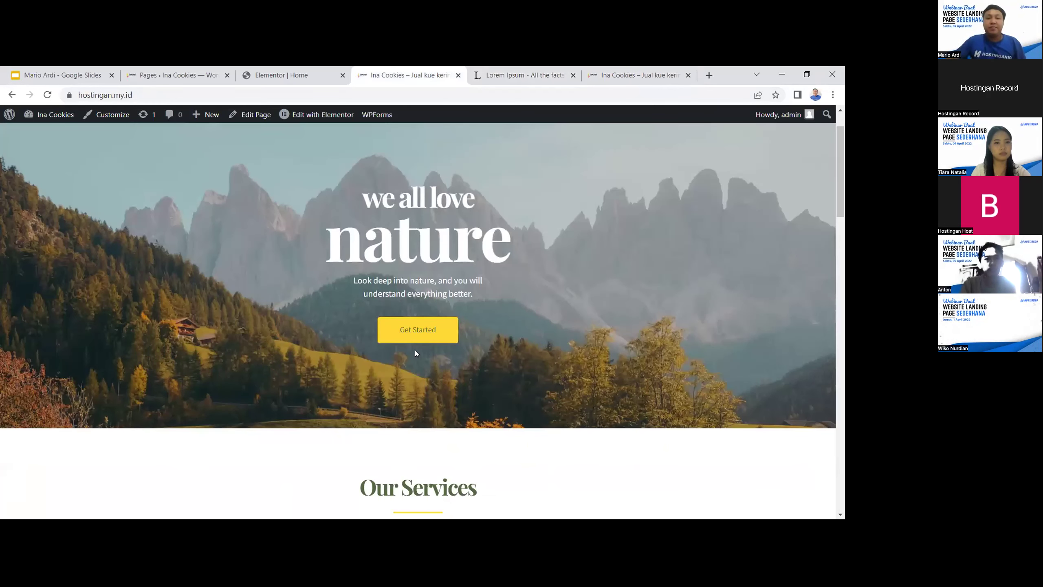
left_click(307, 77)
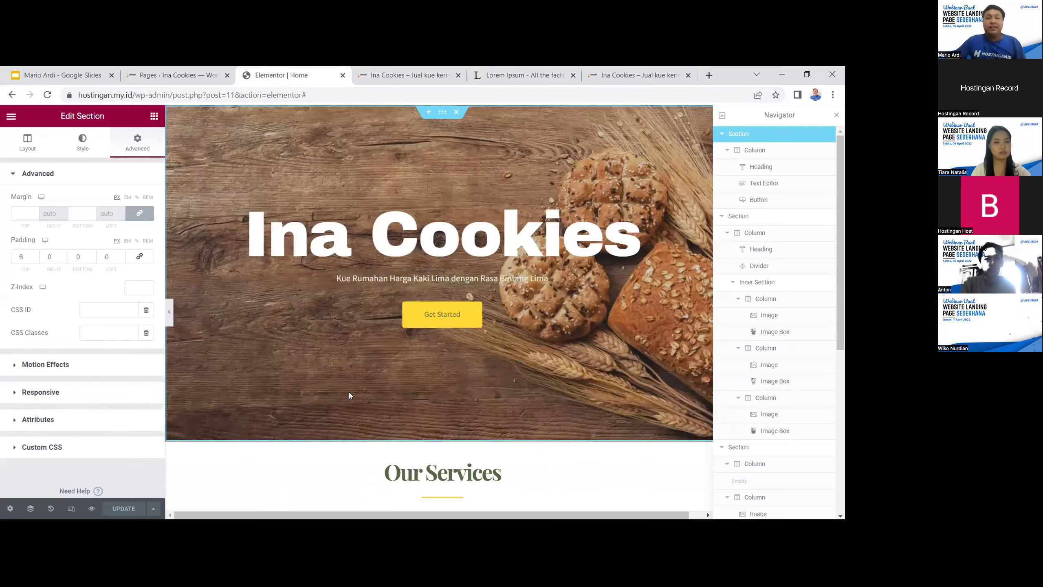
left_click(445, 313)
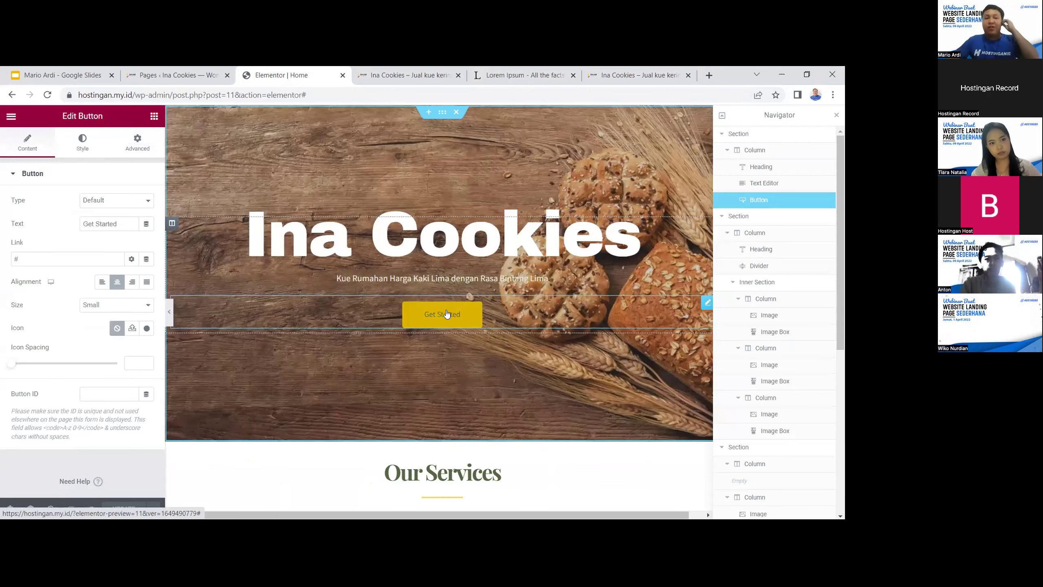
Replace the button's # link with a wa.me WhatsApp link and check the live site
left_click(72, 258)
key("BackSpace")
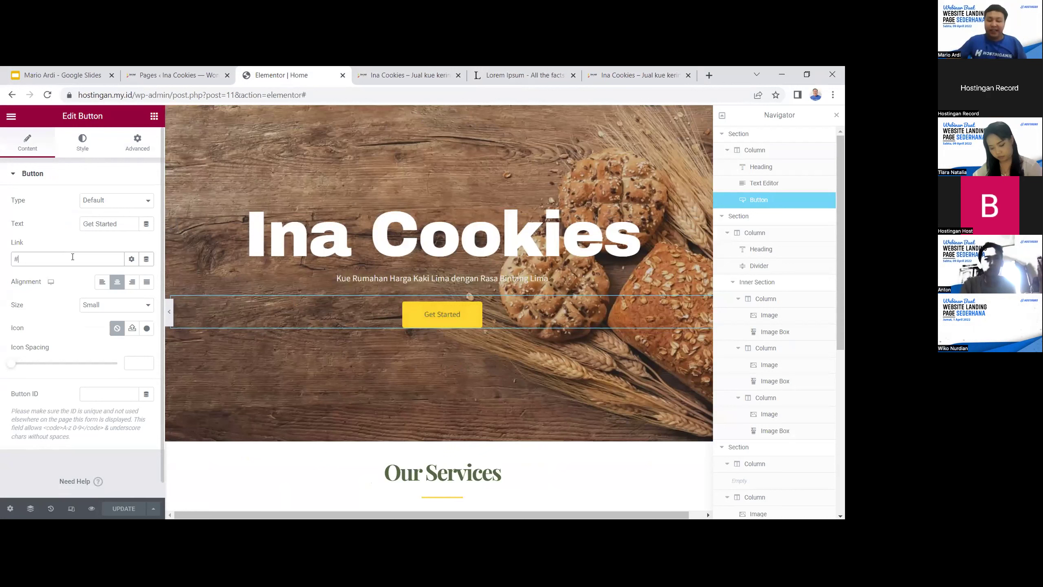
type("wa.mew")
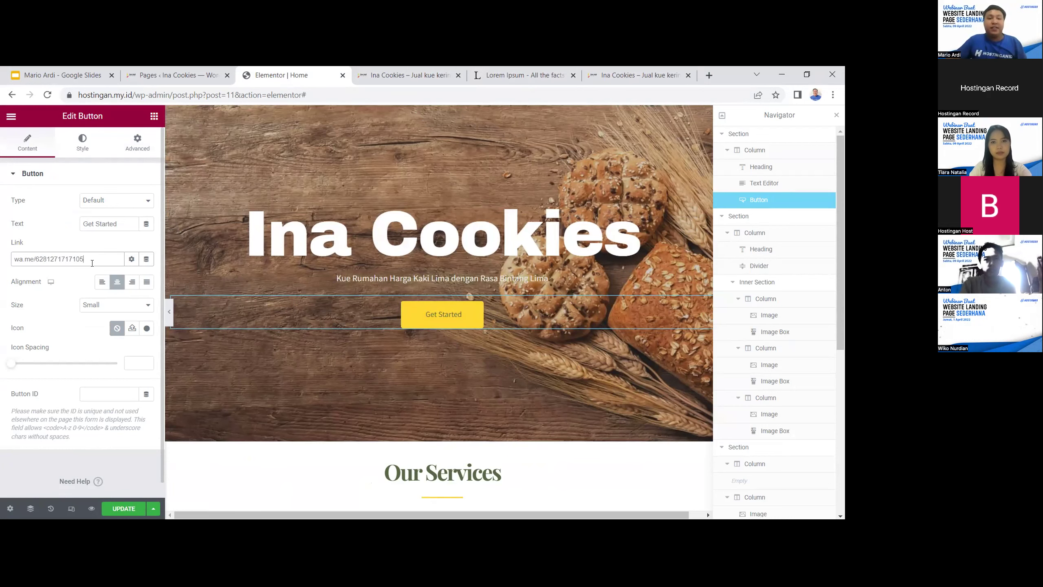
left_click(625, 69)
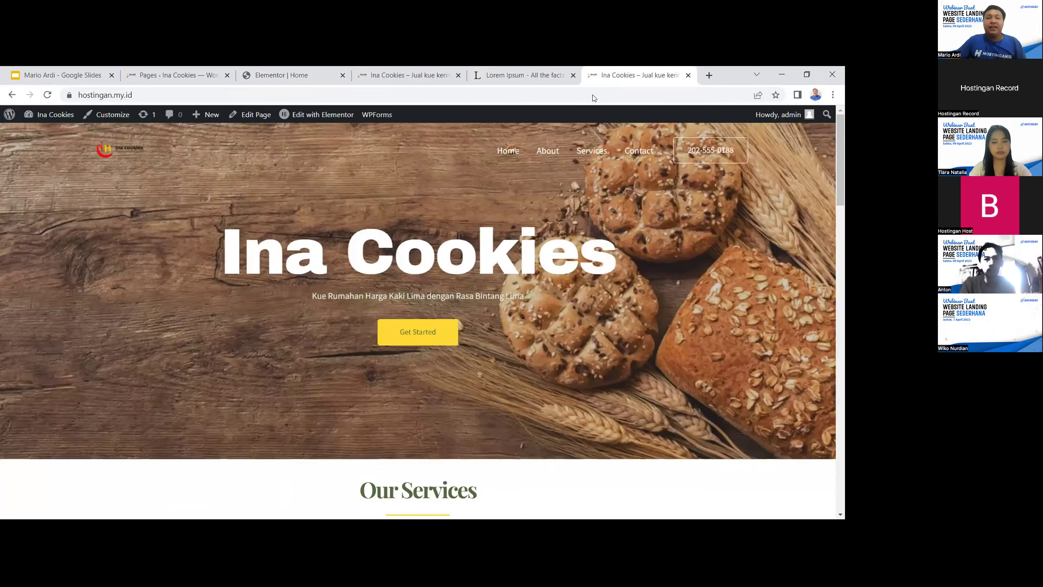
left_click(273, 78)
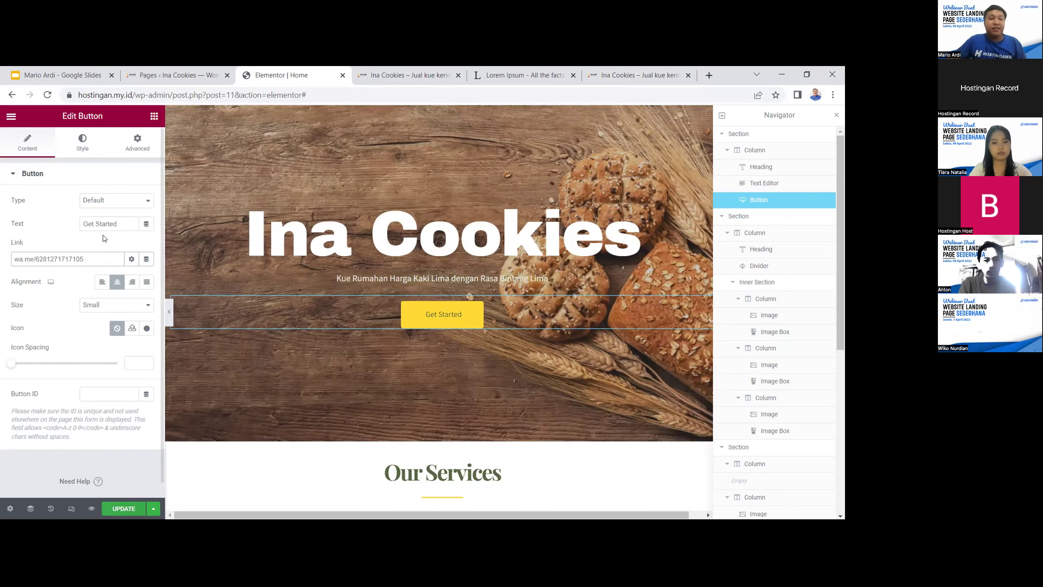
left_click_drag(124, 223, 60, 231)
Type 'Pesan Kue Sekarang!' as the hero button's label
type("P")
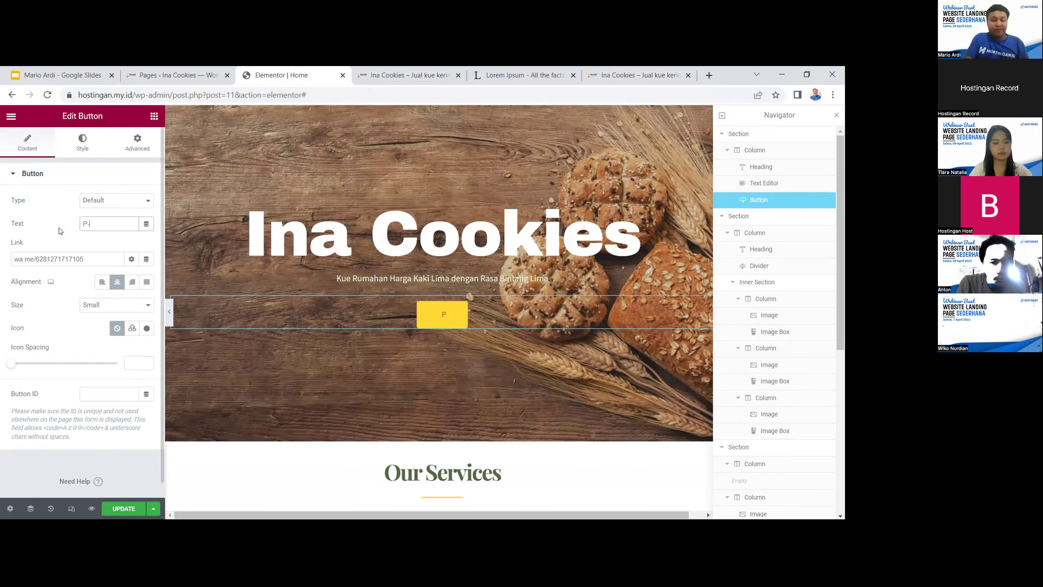
type("esan Kuw")
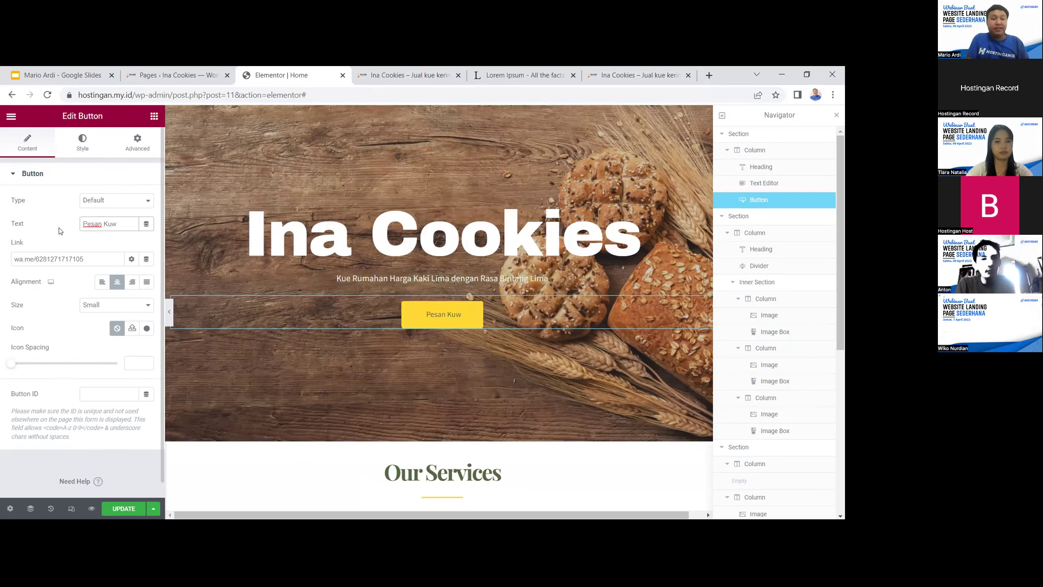
key("BackSpace")
type("e ")
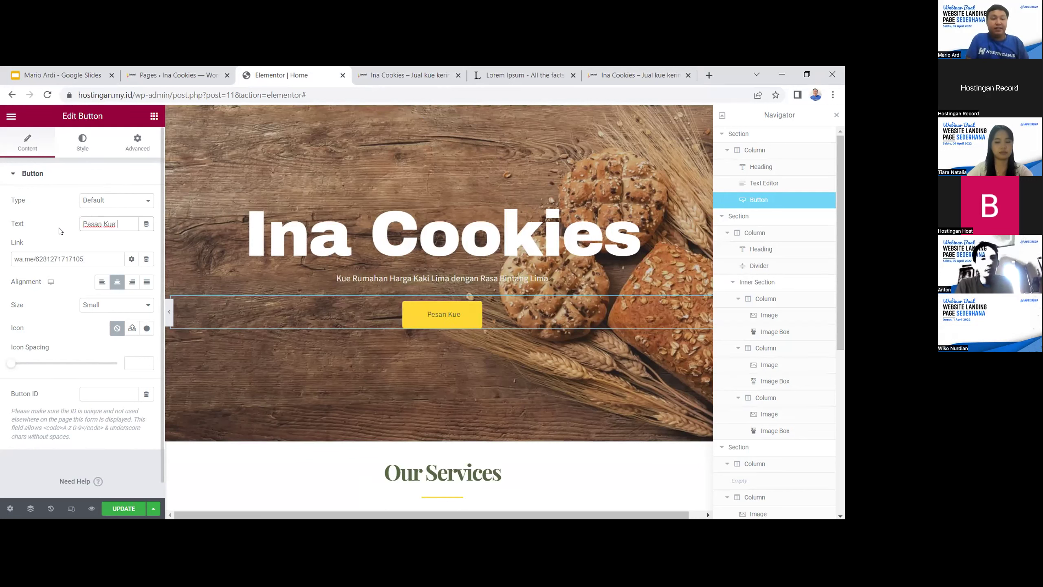
type("Sekarang!~")
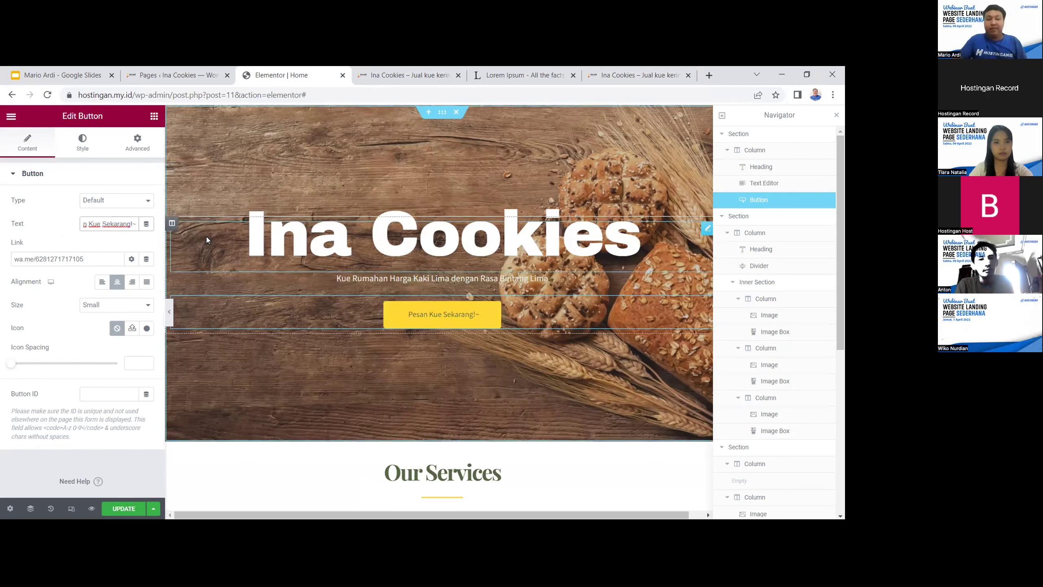
key("BackSpace")
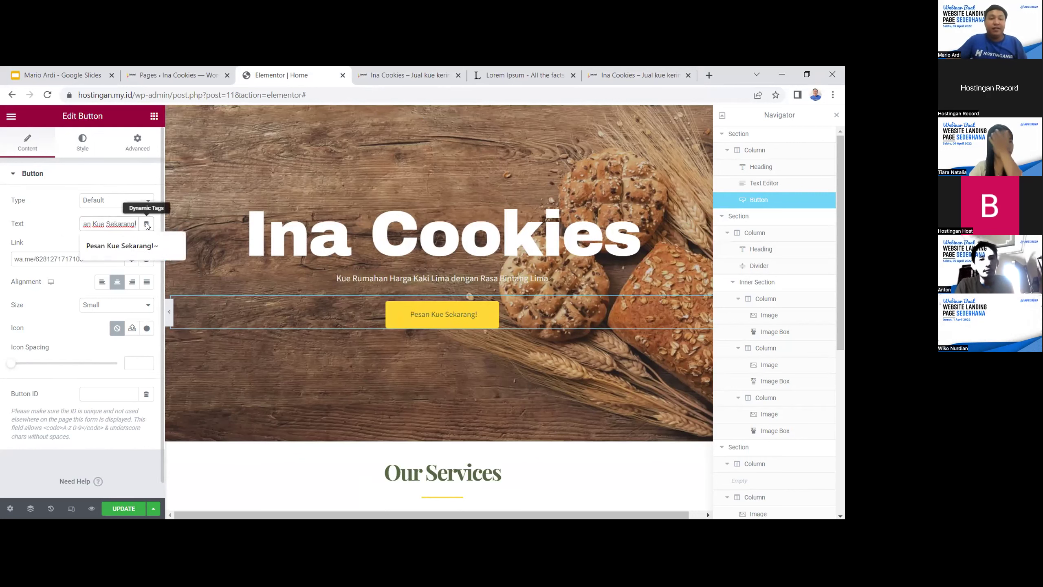
Look through the label's Dynamic Tags options, the button Type list (keeping Default) and link options
left_click(146, 224)
left_click(306, 226)
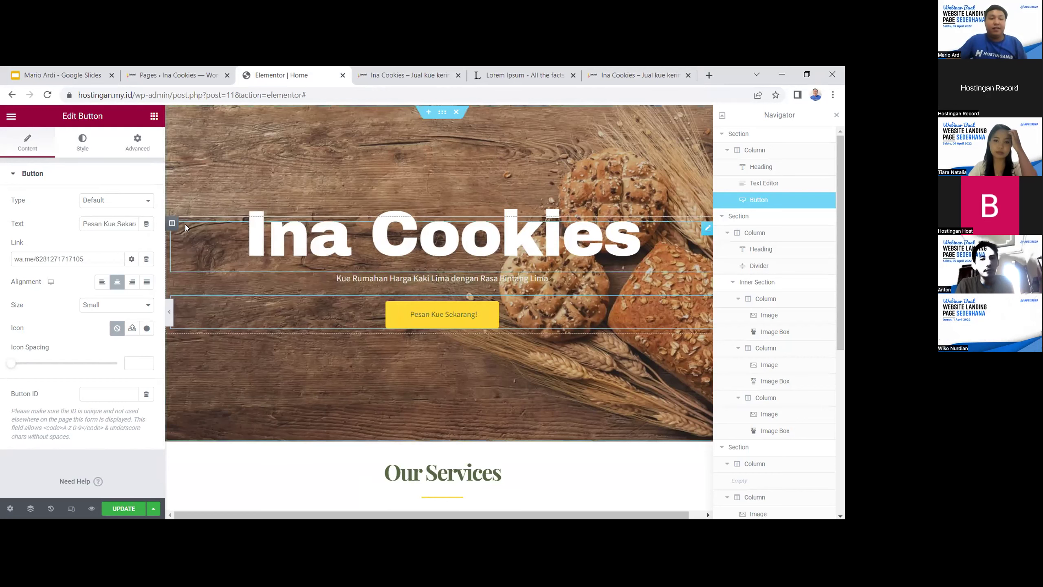
left_click(146, 224)
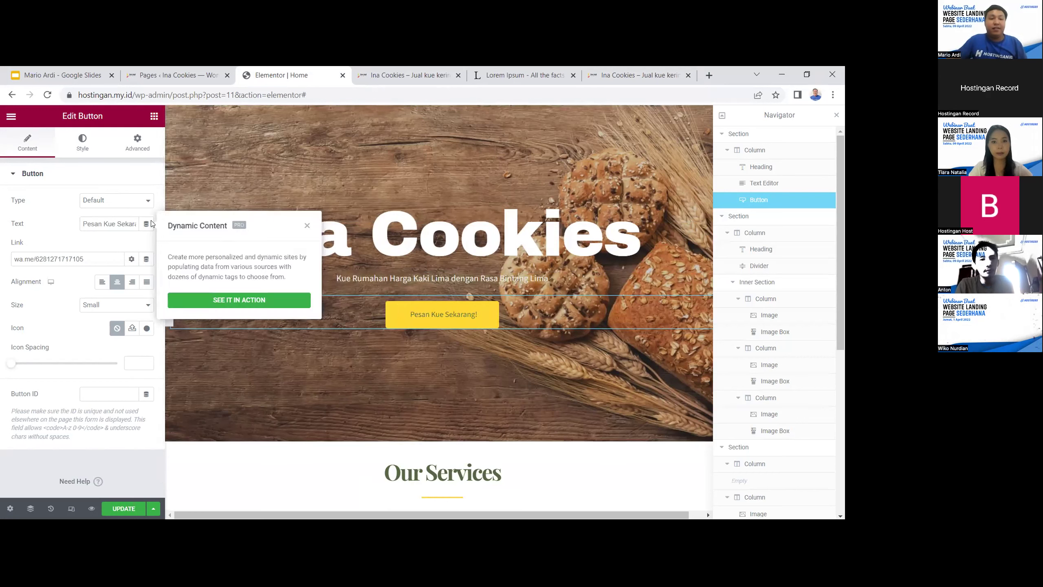
left_click(307, 226)
left_click(124, 201)
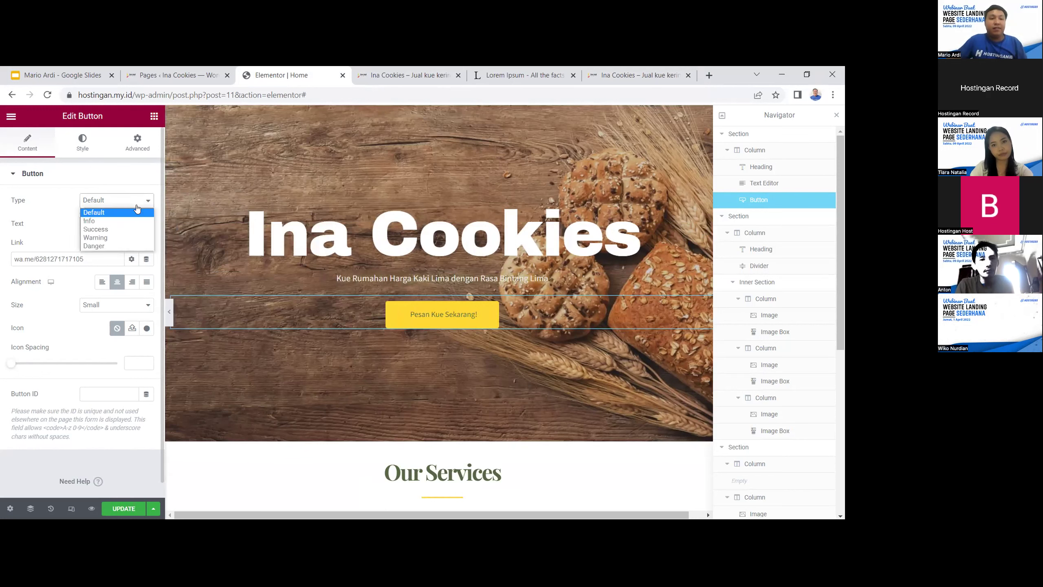
left_click(136, 202)
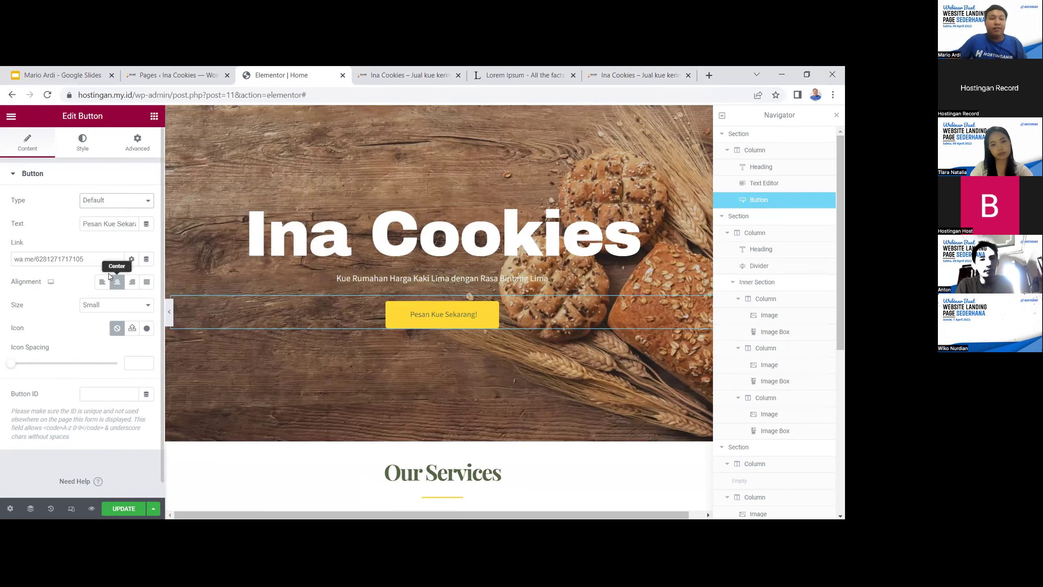
left_click(131, 259)
left_click(143, 259)
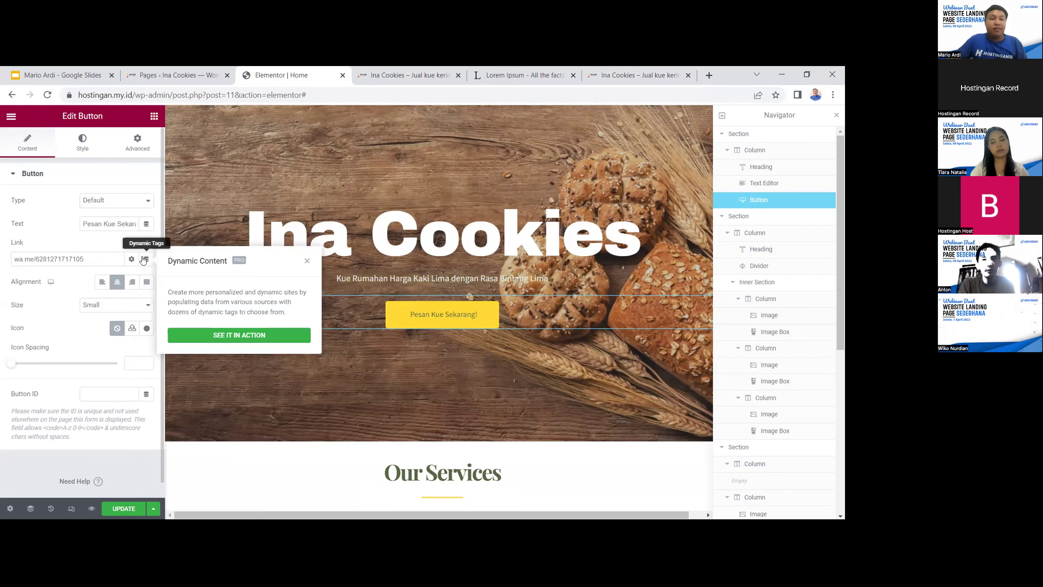
Search the icon library for 'what' and browse it, closing without inserting an icon
left_click(146, 329)
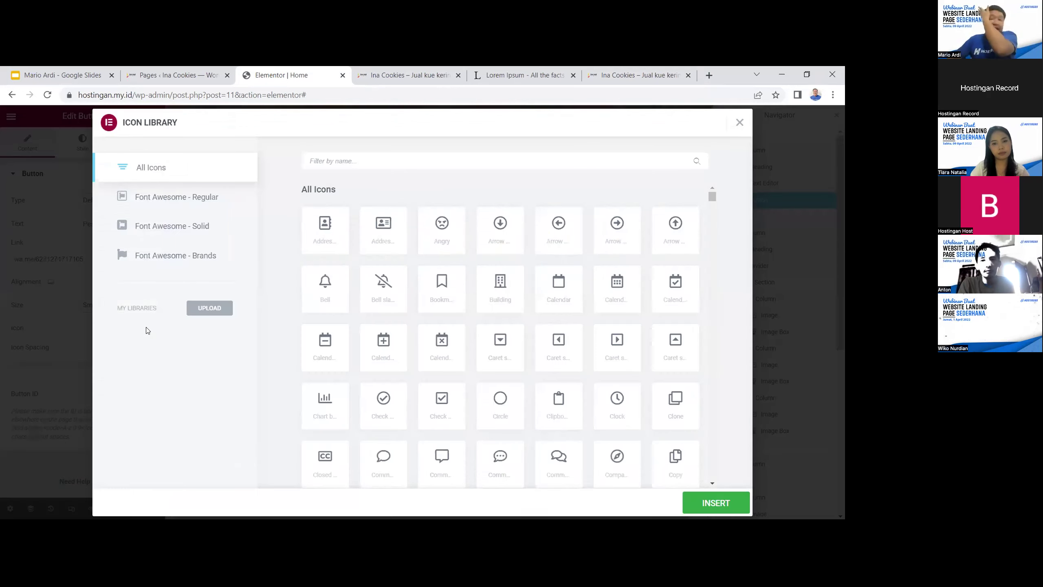
type("what")
left_click(331, 238)
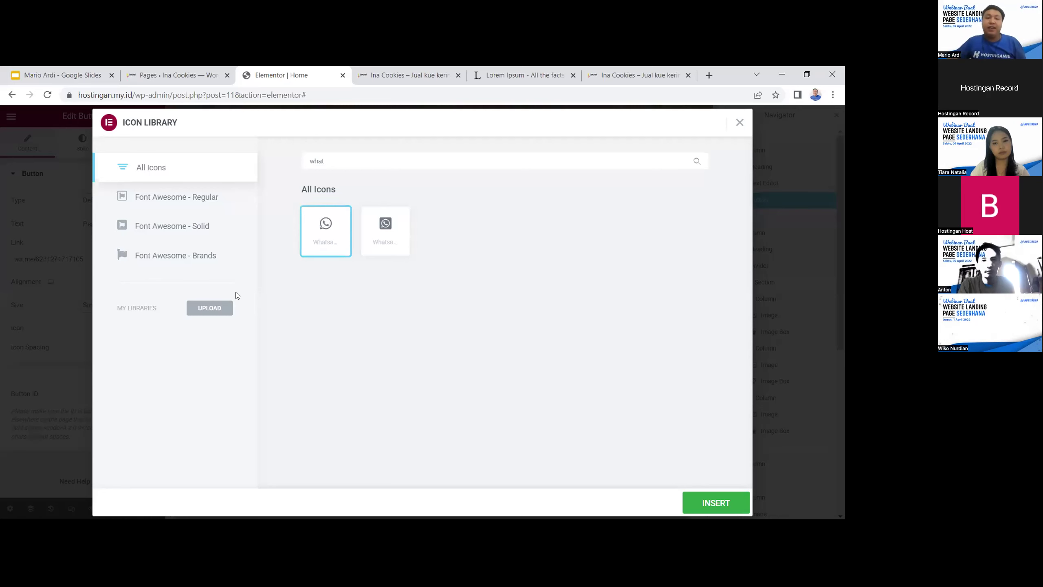
left_click(207, 309)
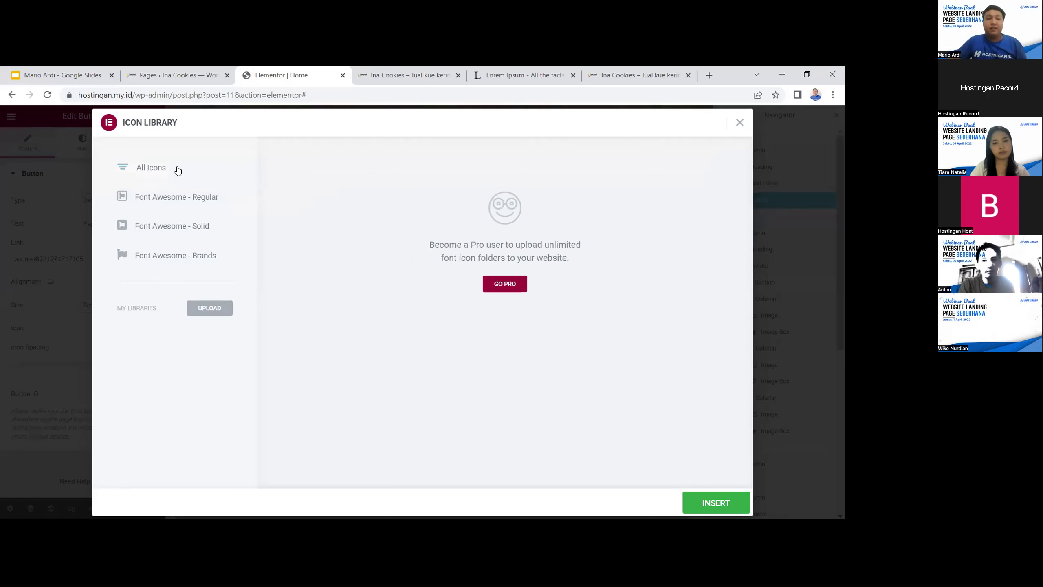
left_click(178, 169)
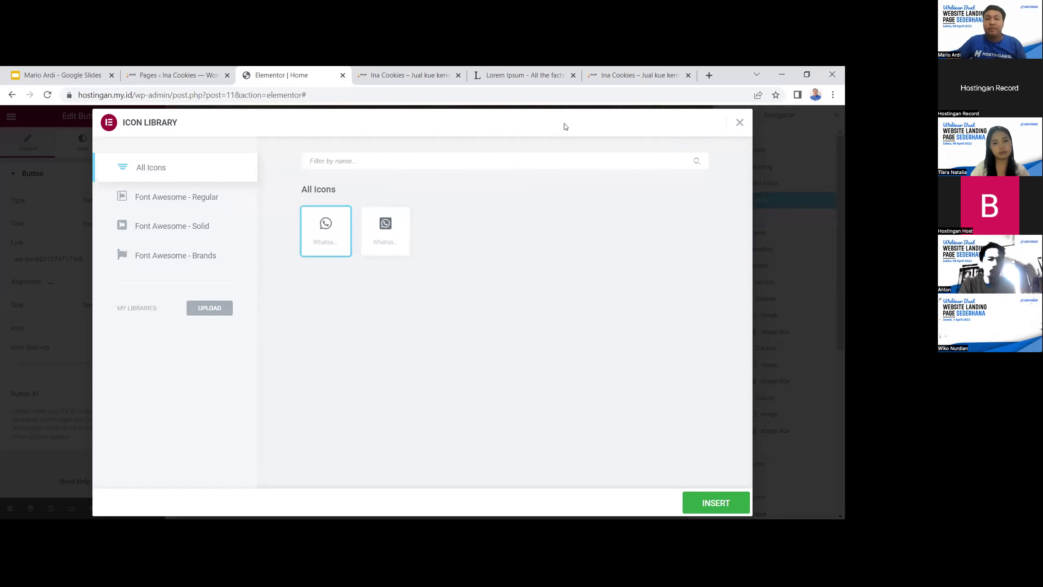
left_click(843, 226)
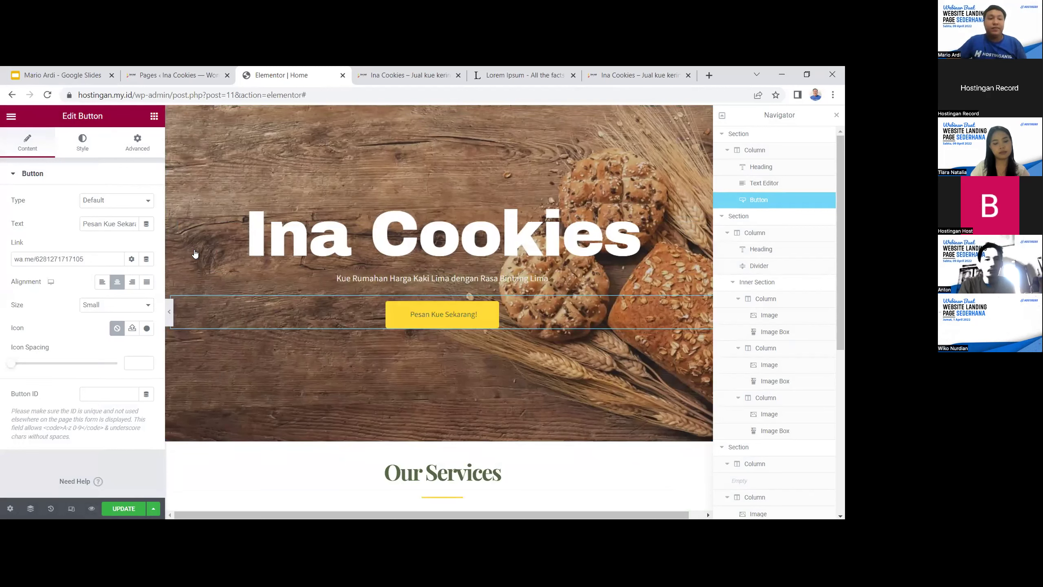
Insert the WhatsApp icon found by searching 'wha' into the button and update the page
left_click(146, 328)
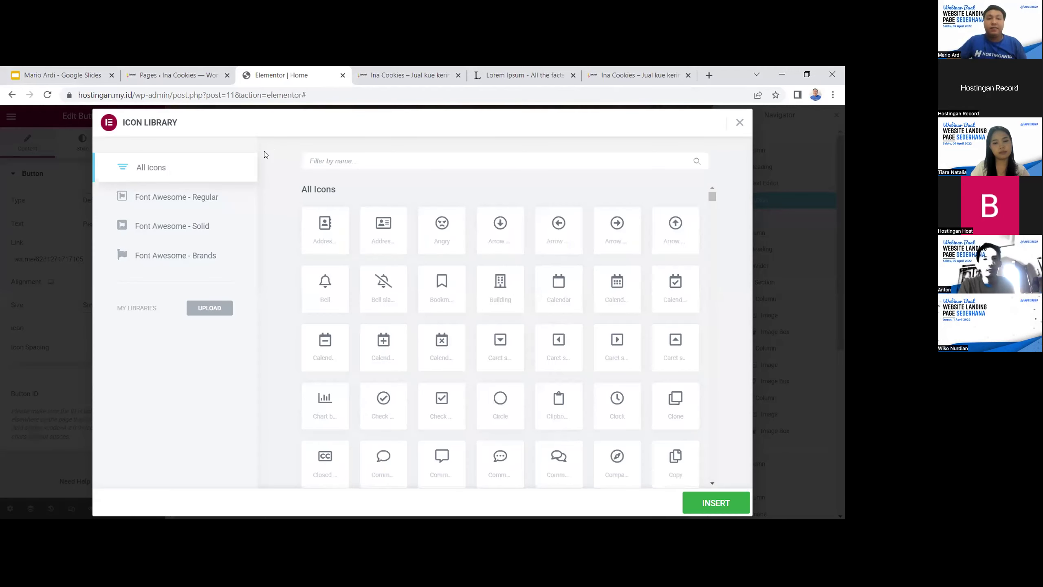
left_click(341, 160)
type("wha")
left_click(326, 232)
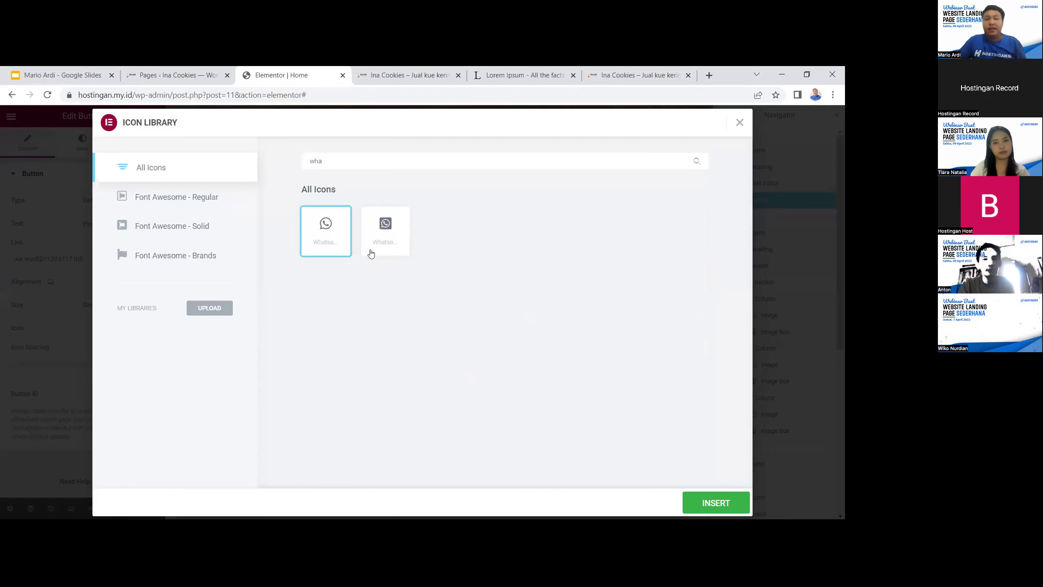
left_click(692, 505)
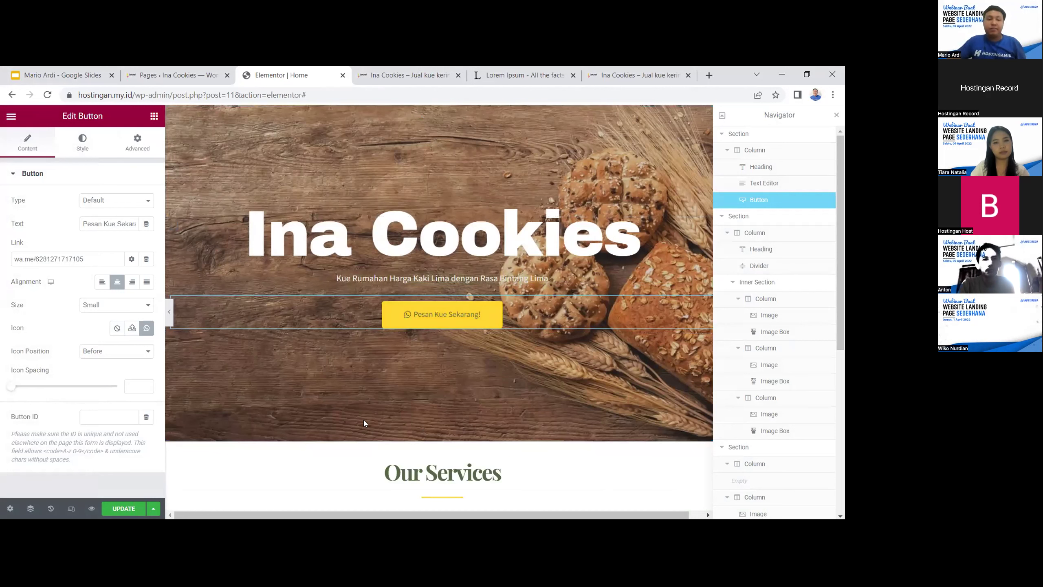
left_click(123, 508)
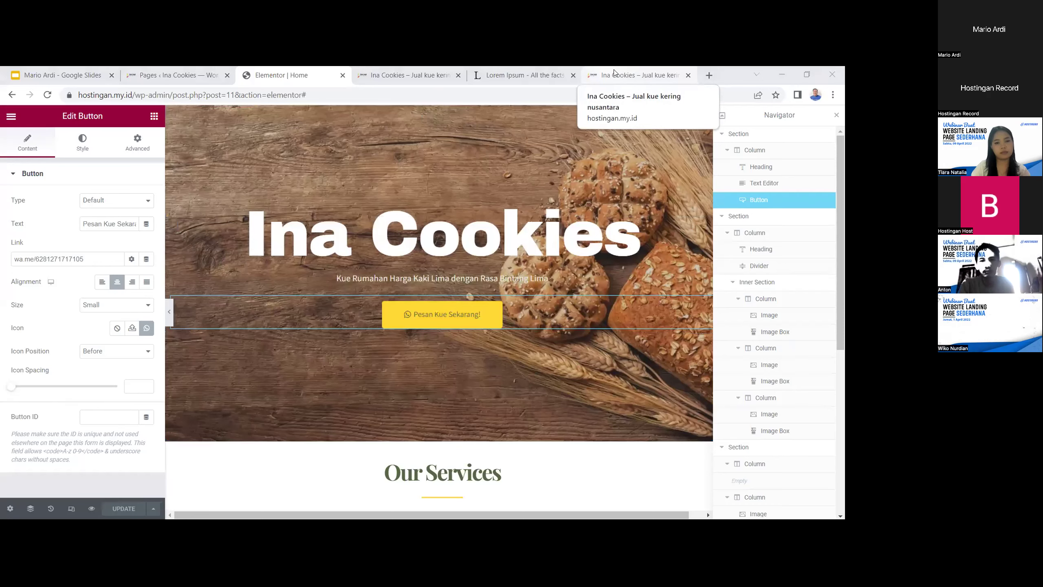
left_click(638, 76)
left_click(371, 102)
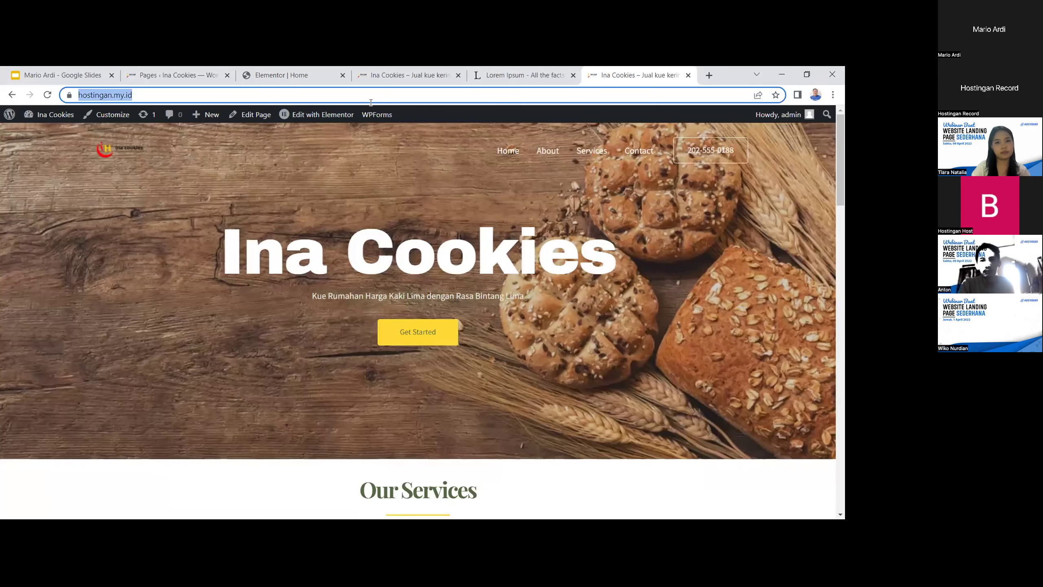
key("Return")
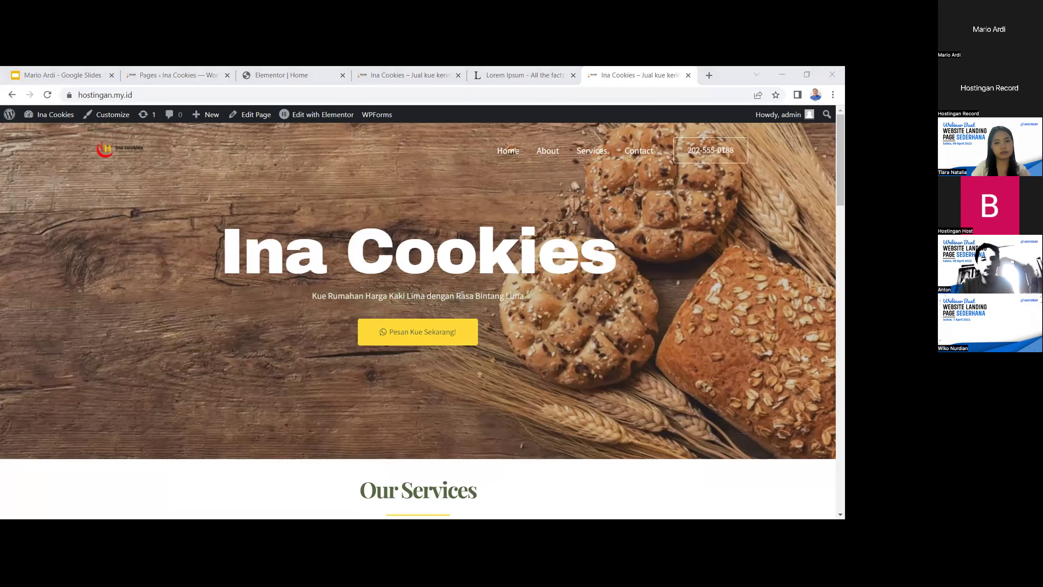
scroll(533, 365, "down", 1)
scroll(532, 364, "up", 1)
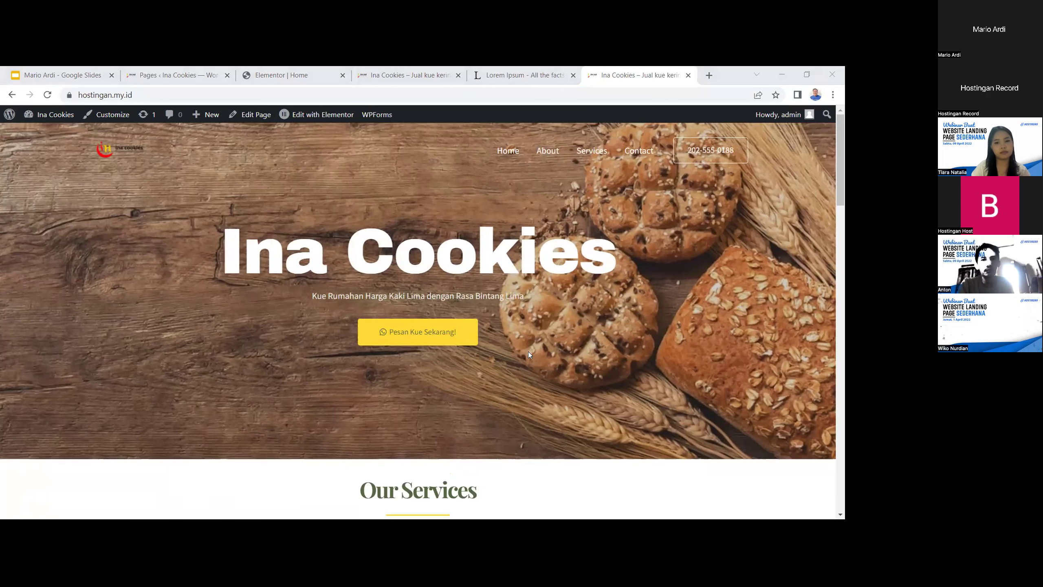
left_click(419, 333)
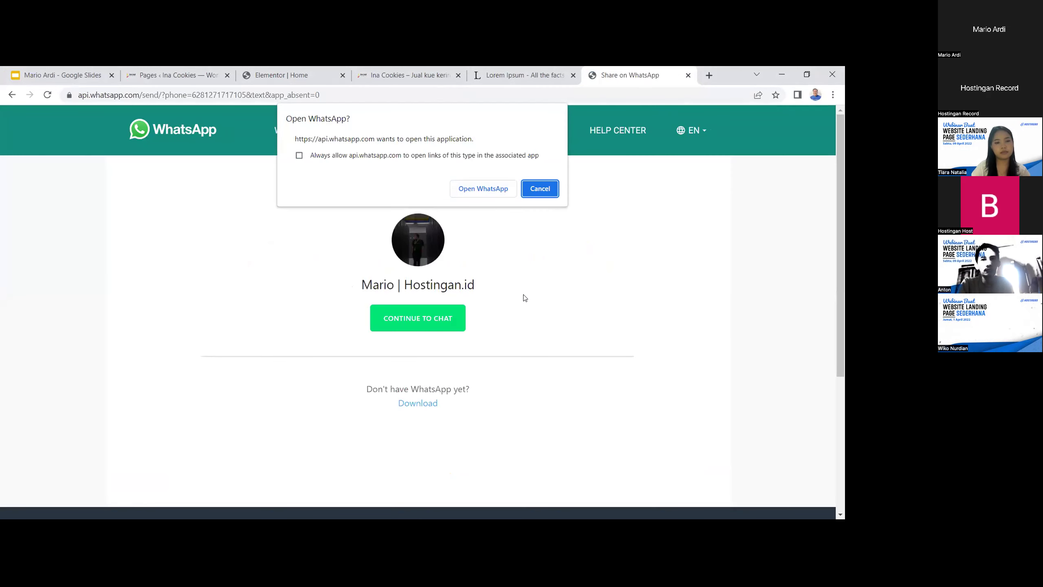
key("alt+Left")
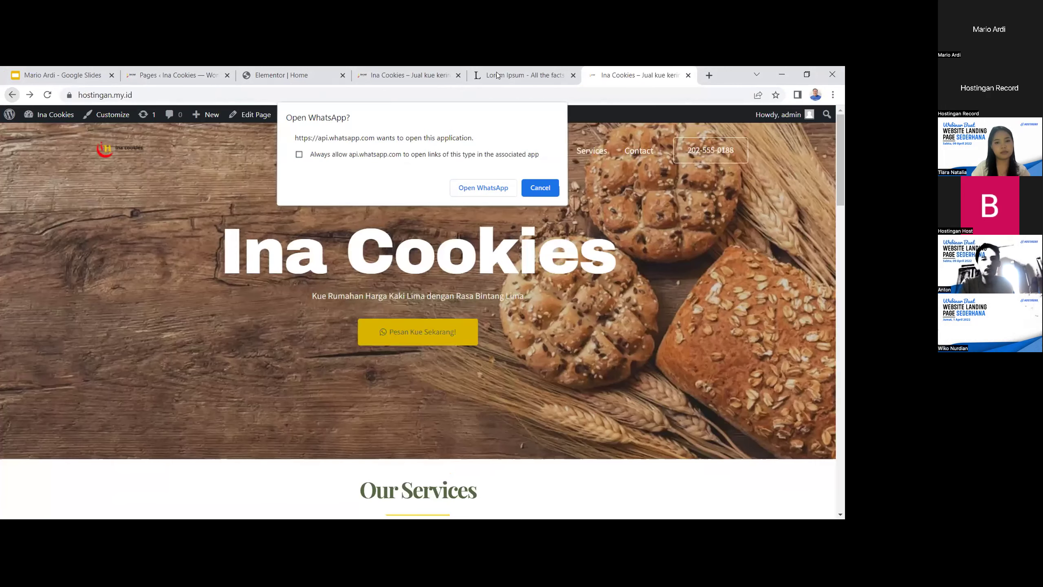
left_click(61, 75)
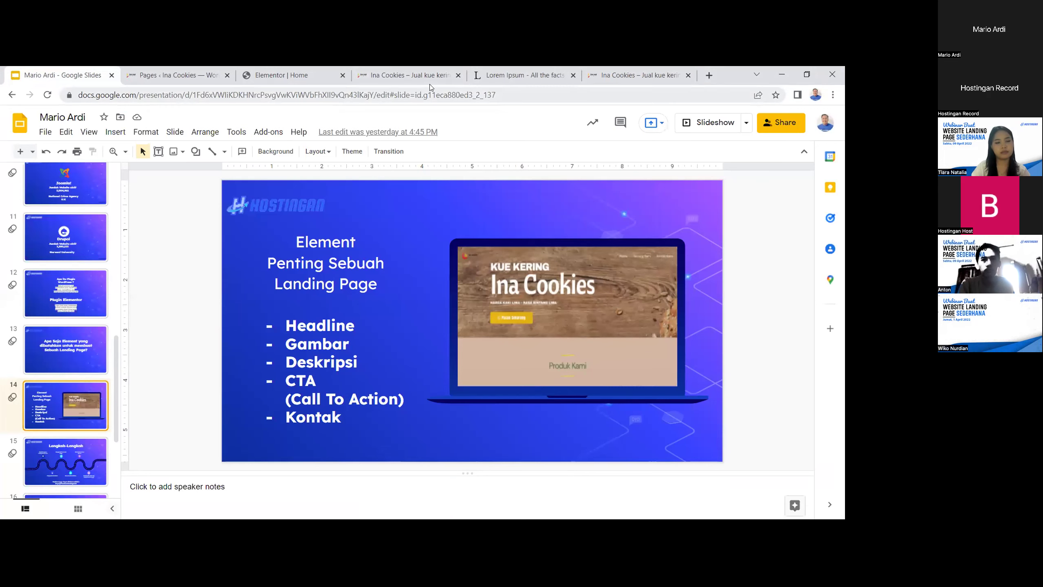
left_click(418, 74)
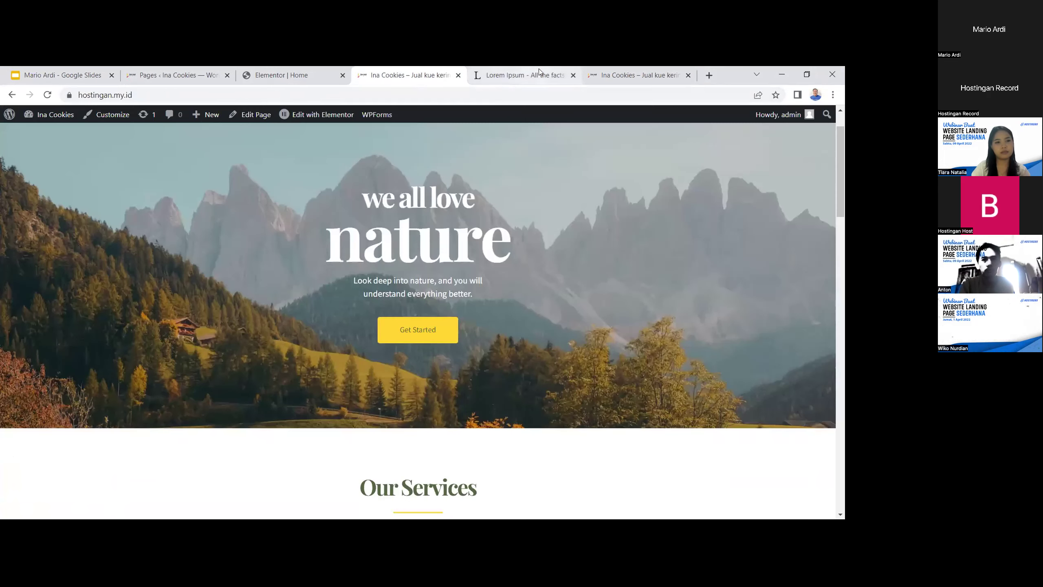
left_click(539, 71)
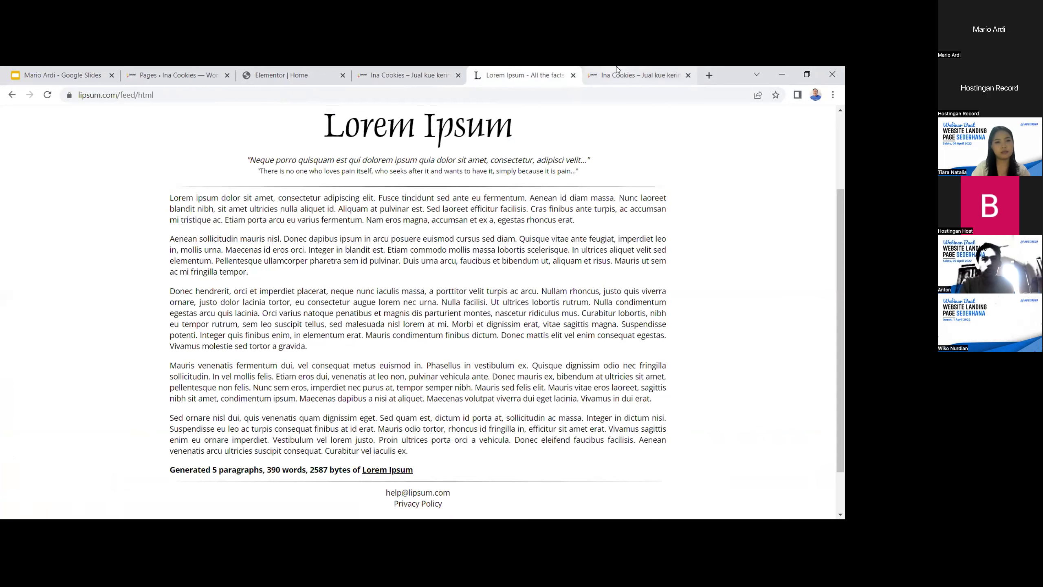
left_click(274, 75)
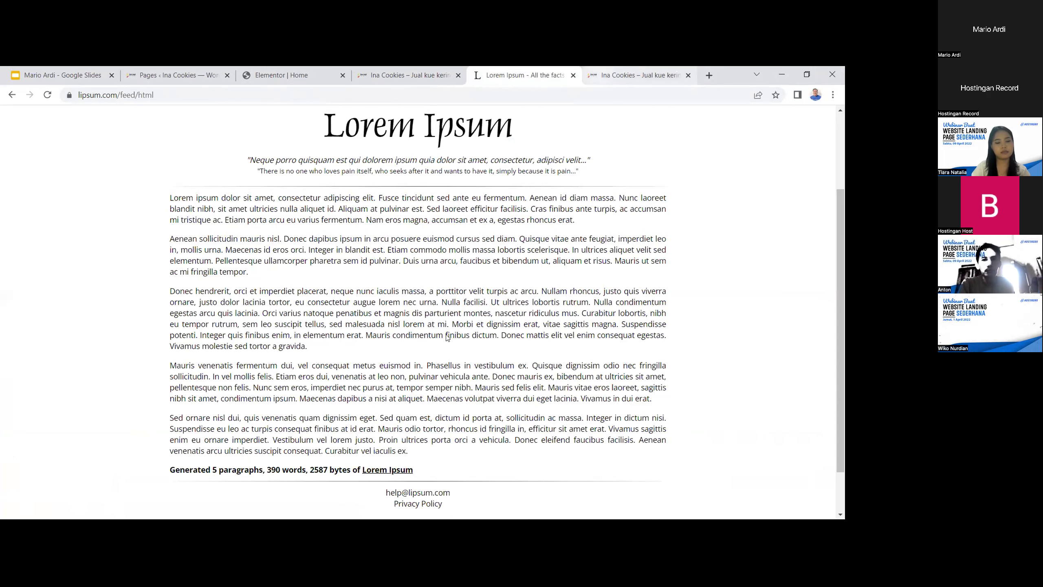
scroll(534, 336, "down", 2)
scroll(491, 242, "down", 3)
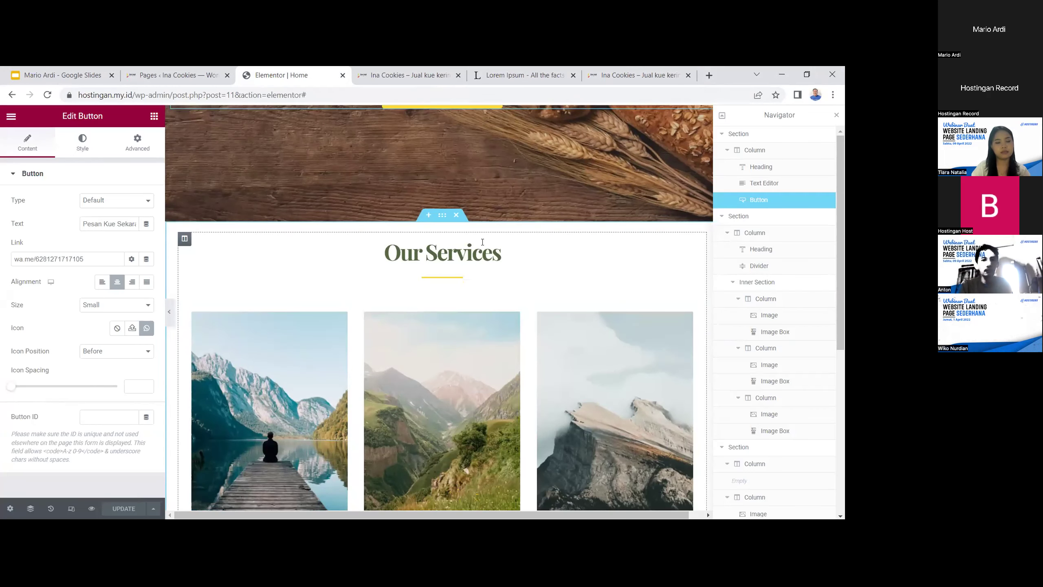
Replace the 'Our Services' heading text above the three image boxes with 'Katalog Kue'
left_click(501, 251)
left_click_drag(501, 251, 374, 246)
type("K")
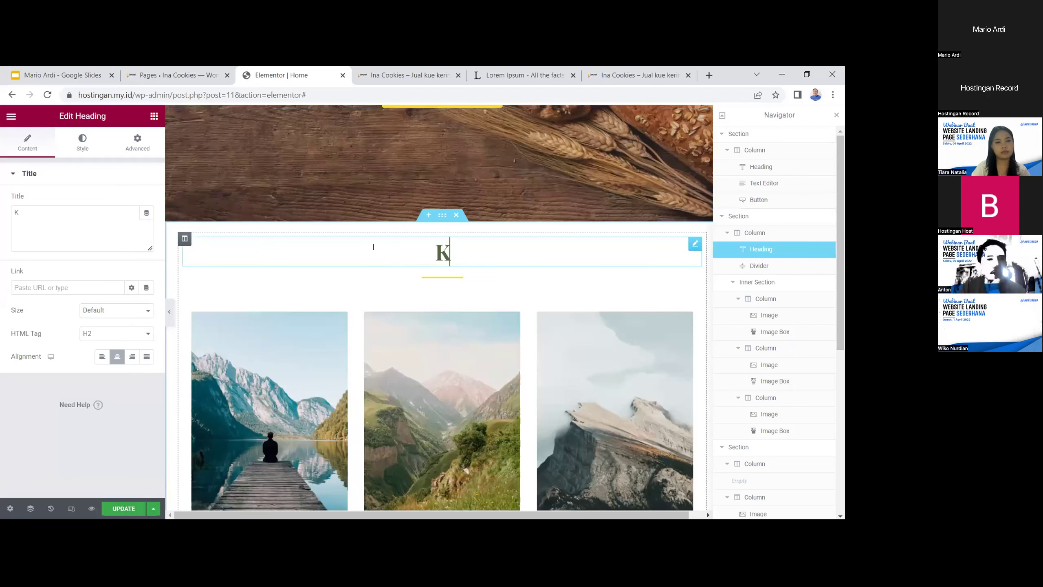
type("atalog Kue")
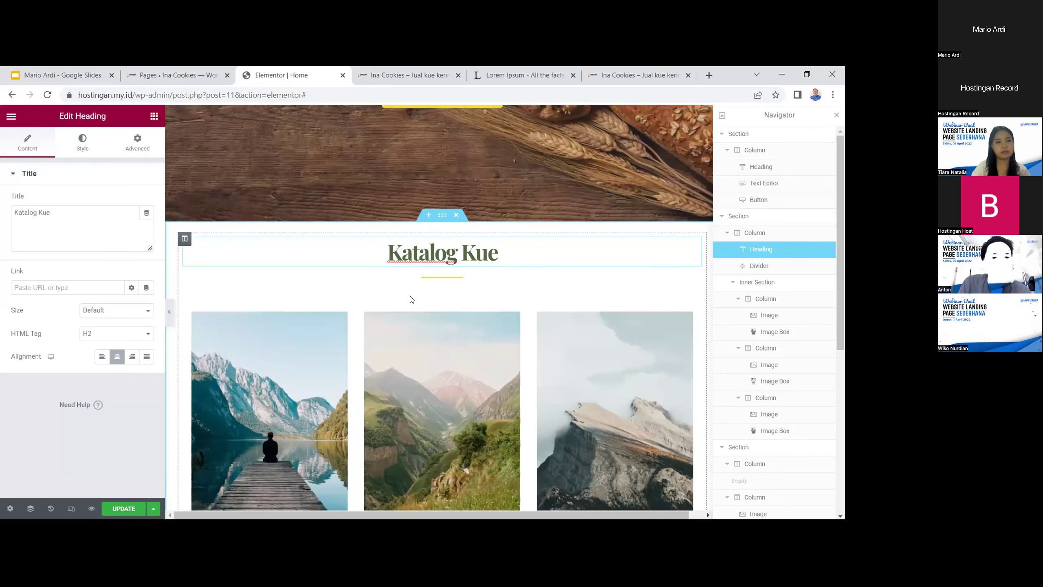
scroll(412, 300, "down", 5)
scroll(378, 299, "up", 1)
scroll(311, 287, "up", 2)
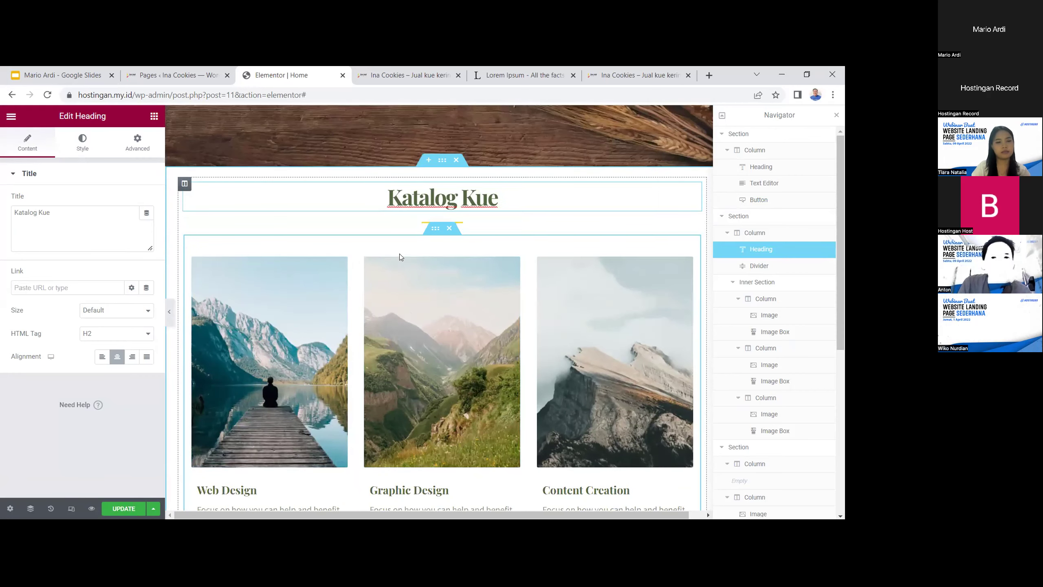
scroll(460, 249, "down", 1)
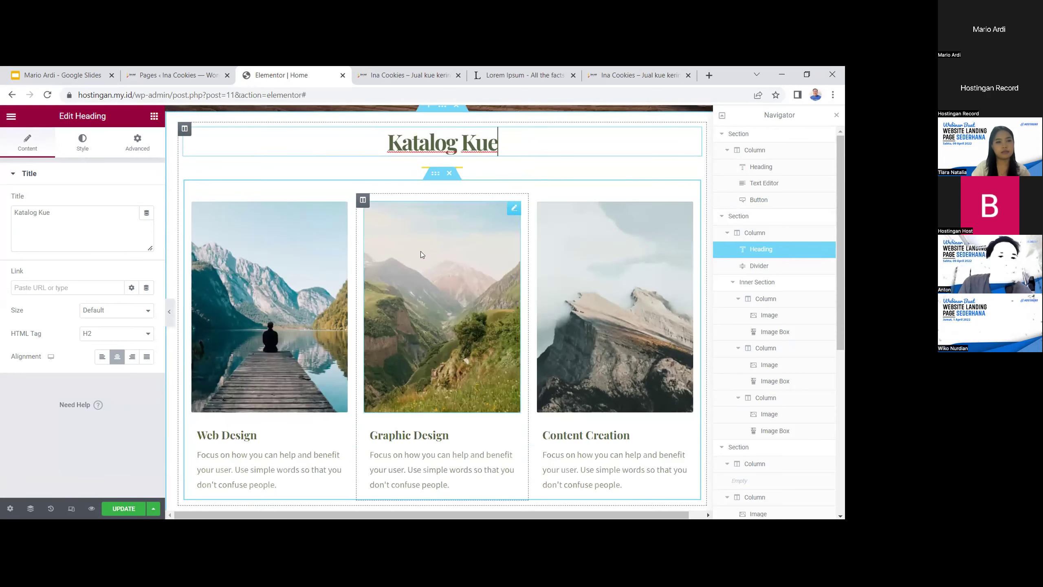
Duplicate the three-card inner section so a second row of image boxes appears below
right_click(435, 176)
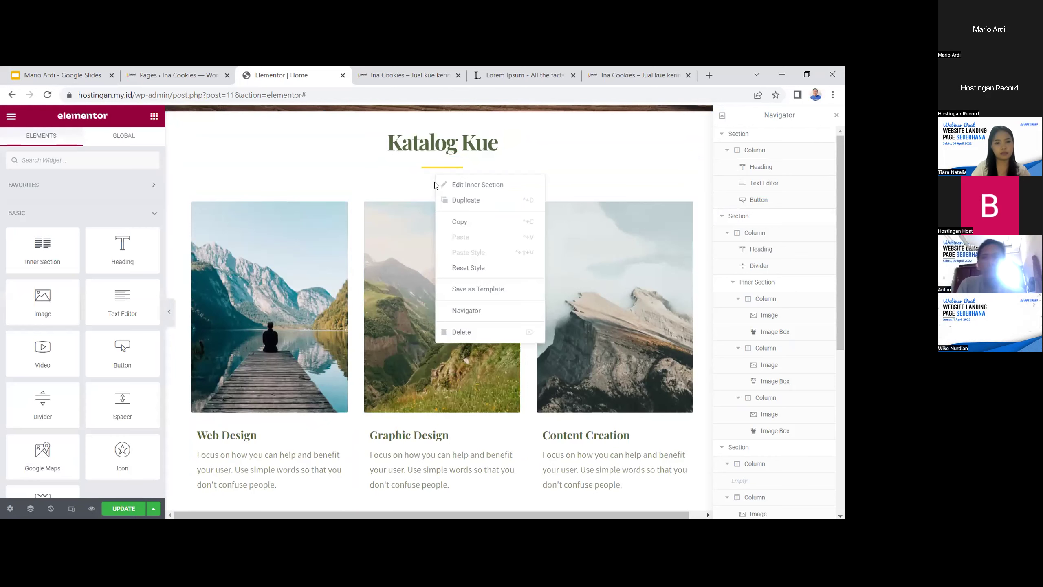
left_click(448, 202)
scroll(459, 218, "down", 5)
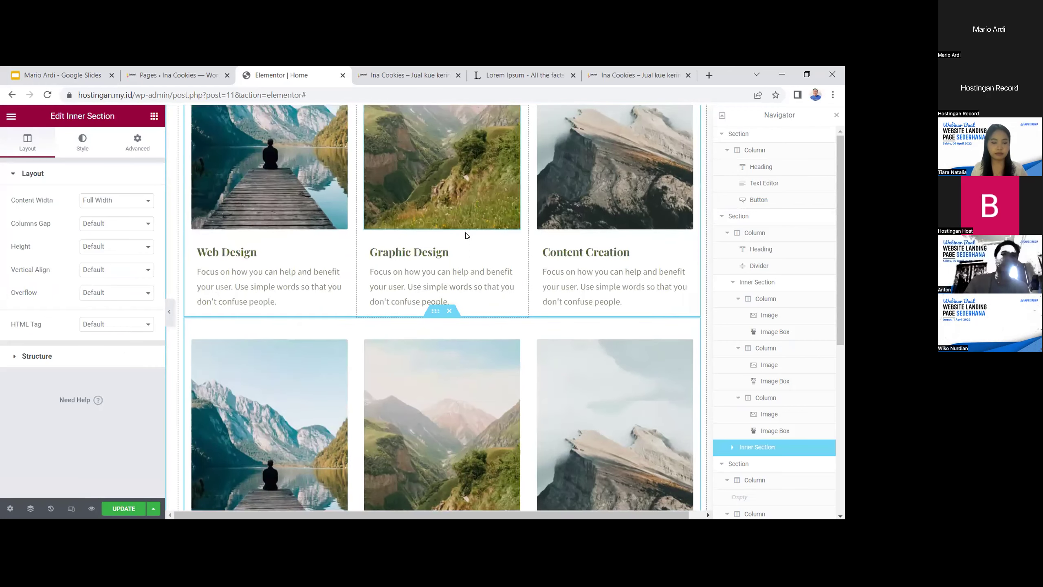
scroll(466, 334, "down", 3)
scroll(467, 335, "up", 8)
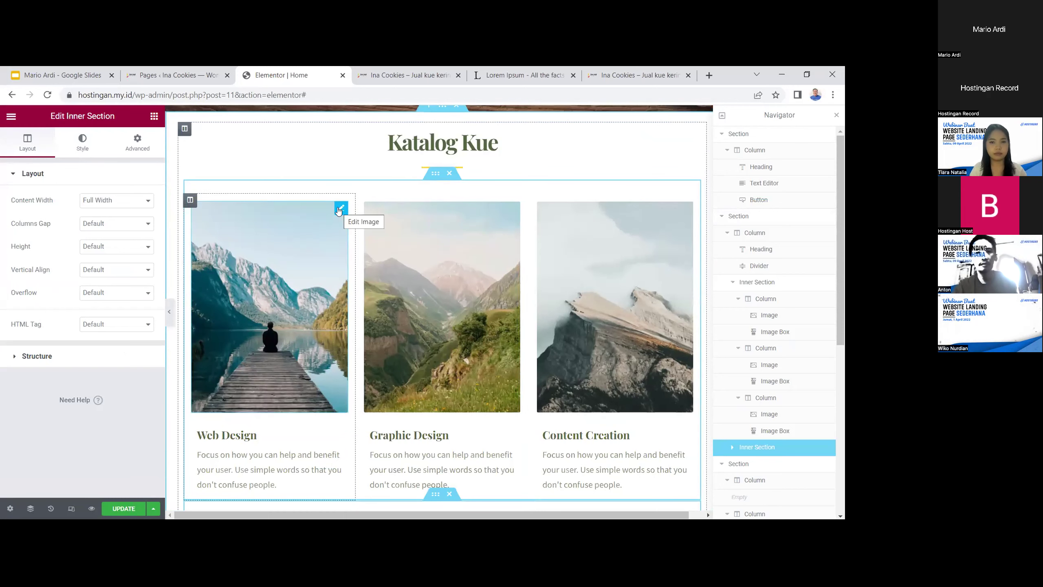
scroll(342, 267, "down", 4)
scroll(344, 282, "up", 5)
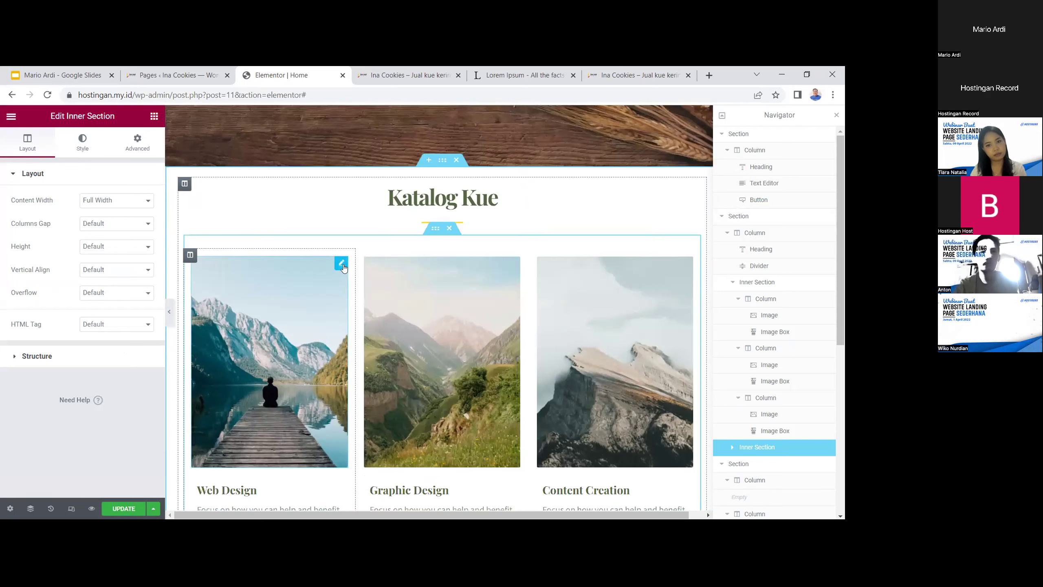
left_click(342, 263)
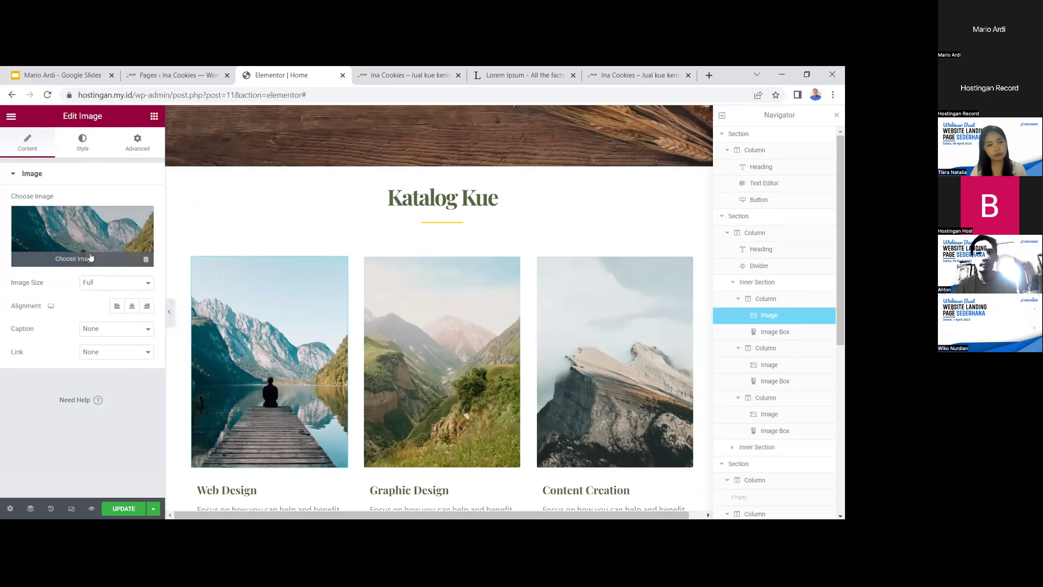
Replace the first card's image with the photo of cookies in a dish
left_click(91, 254)
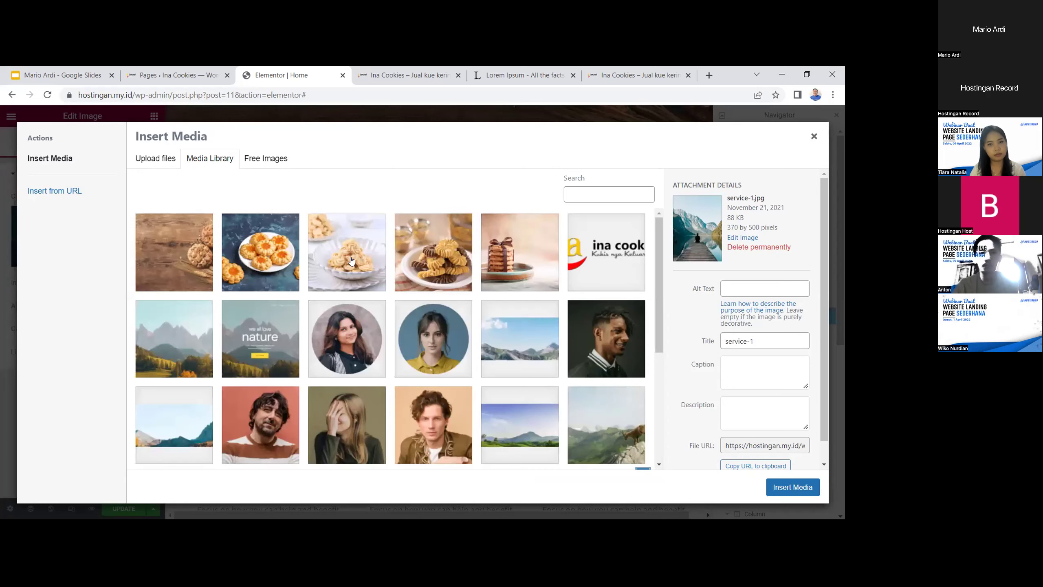
scroll(351, 260, "down", 4)
scroll(350, 262, "up", 4)
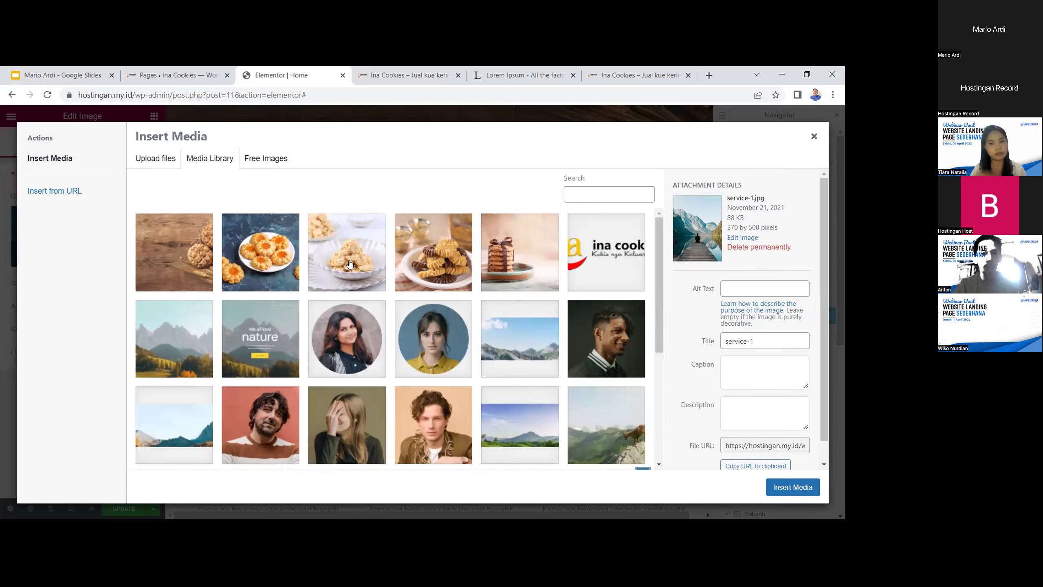
left_click(350, 262)
left_click(806, 487)
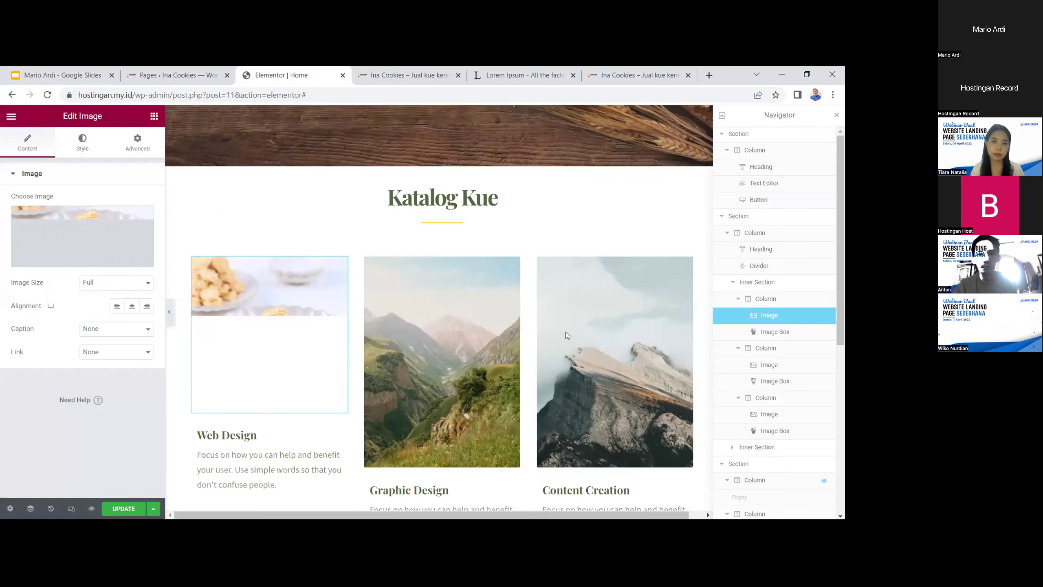
scroll(449, 253, "down", 1)
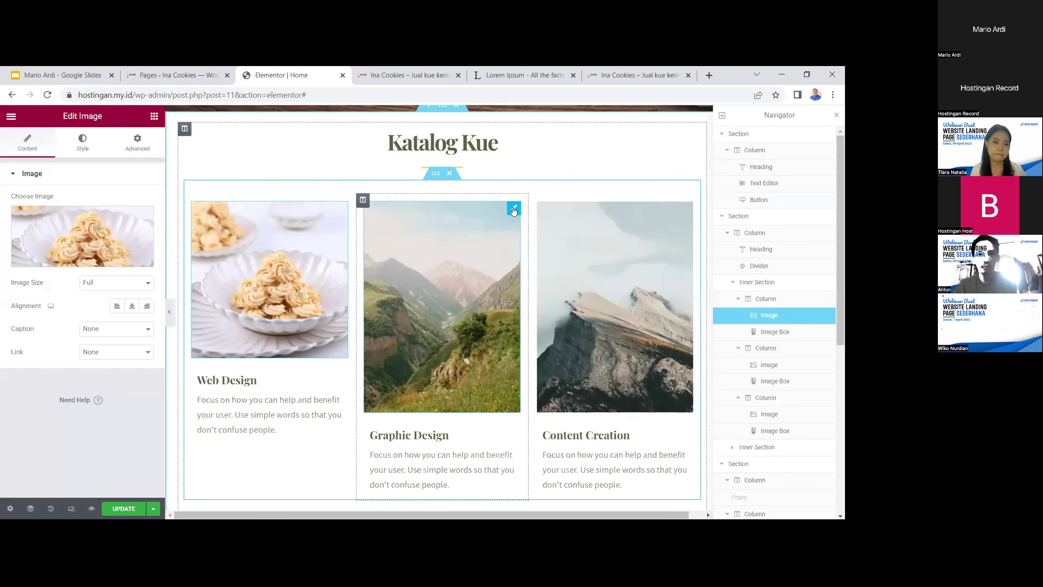
Swap the Graphic Design card's image for the chocolate-dipped cookies photo
left_click(493, 229)
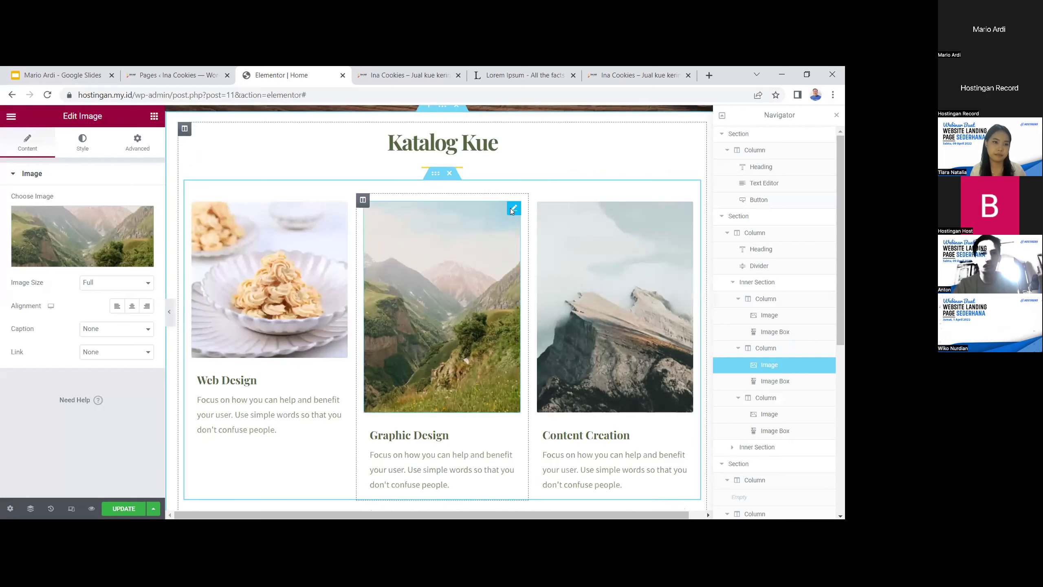
left_click(101, 257)
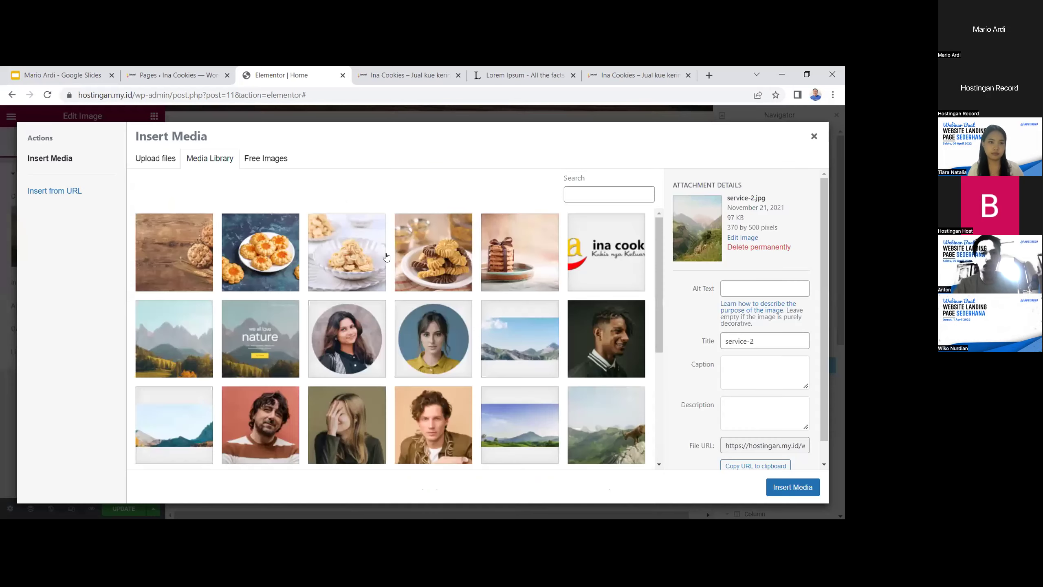
left_click(414, 253)
left_click(792, 486)
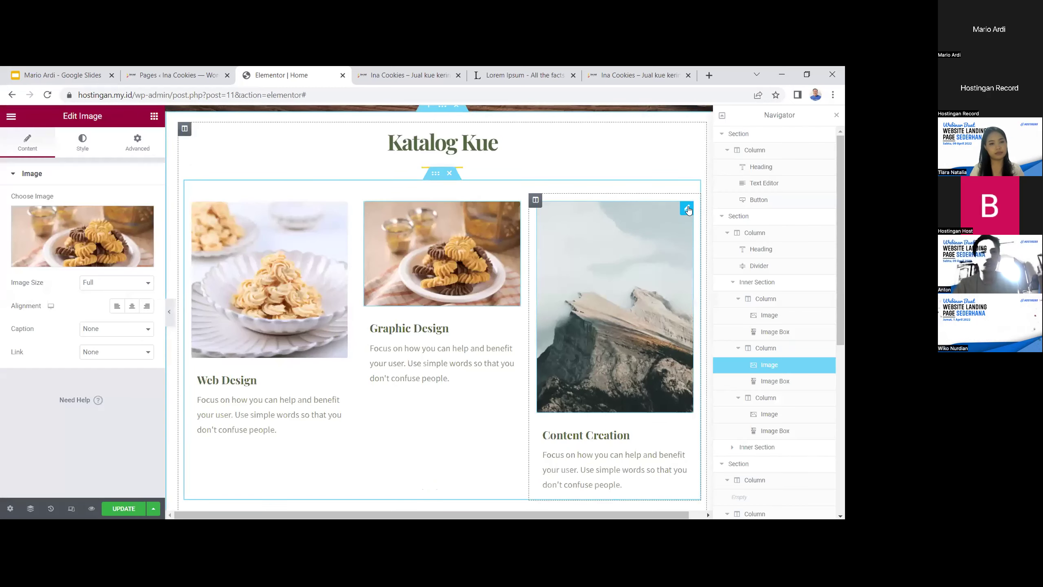
Replace the Content Creation card's mountain image with the stacked cookies photo
left_click(647, 217)
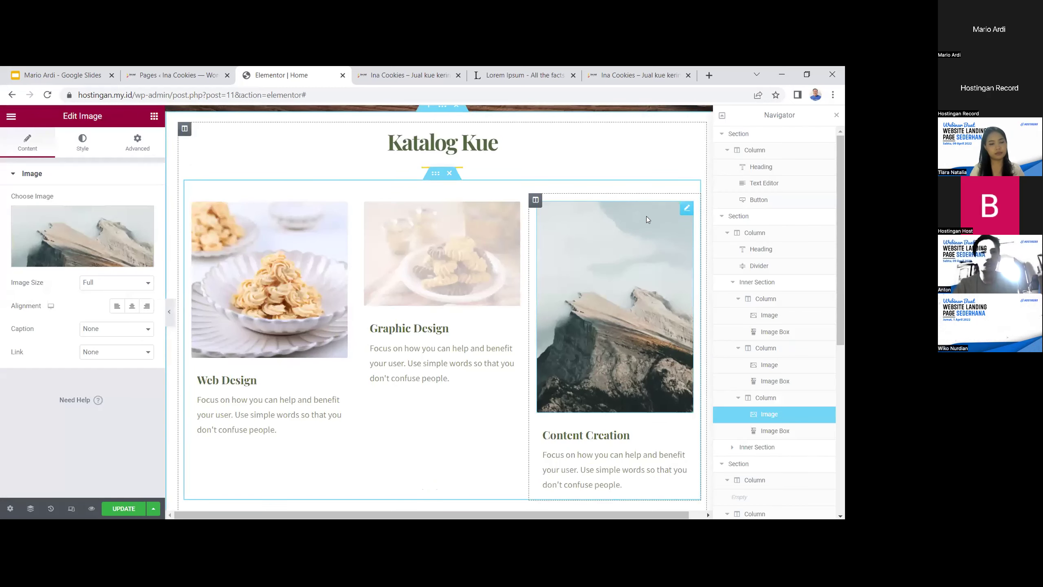
left_click(74, 255)
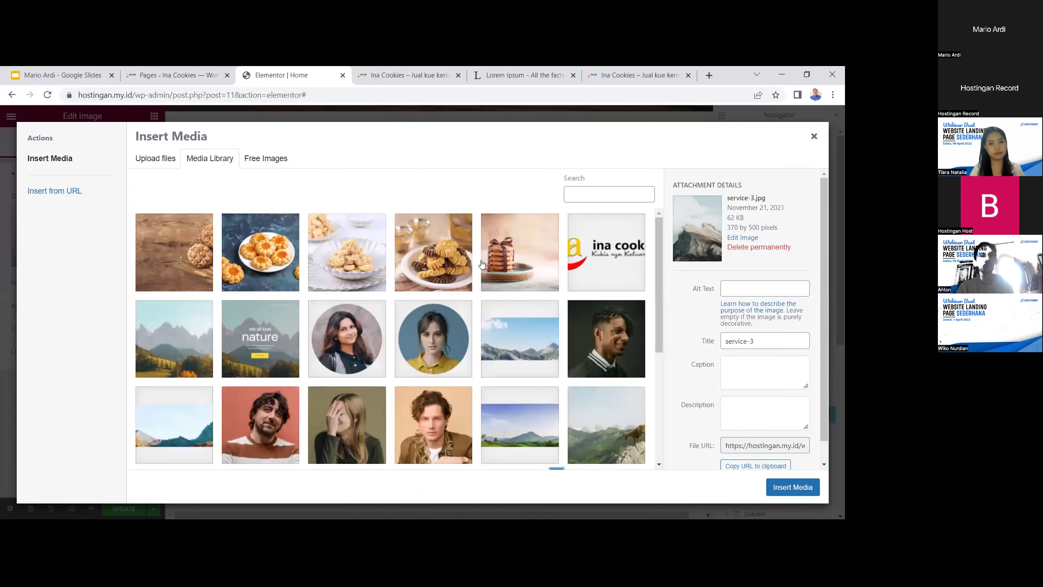
left_click(483, 265)
left_click(793, 487)
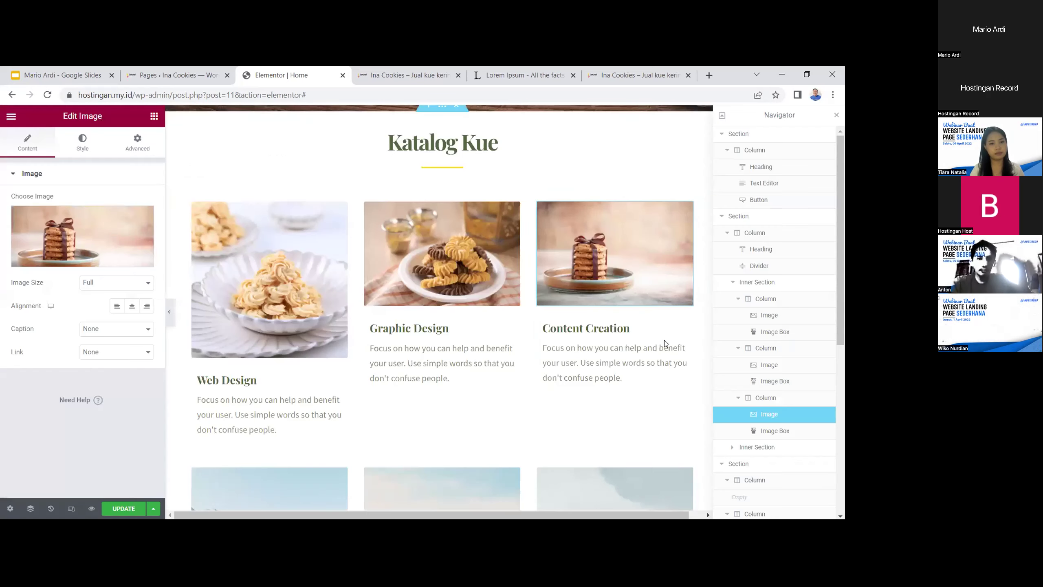
scroll(378, 286, "down", 2)
Clear the Web Design card's image and insert the ribboned cookie-stack photo
left_click(287, 230)
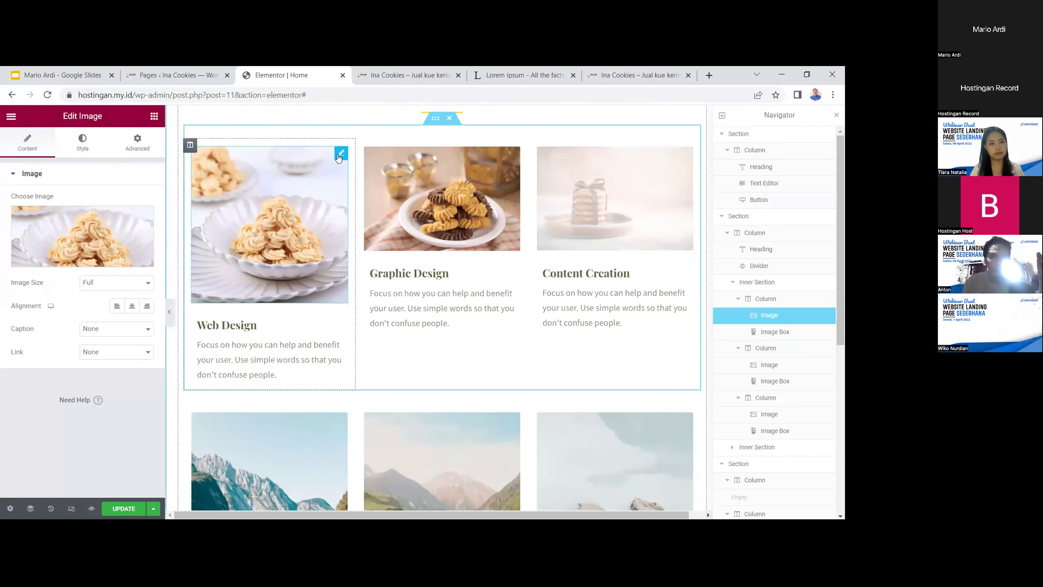
left_click(140, 215)
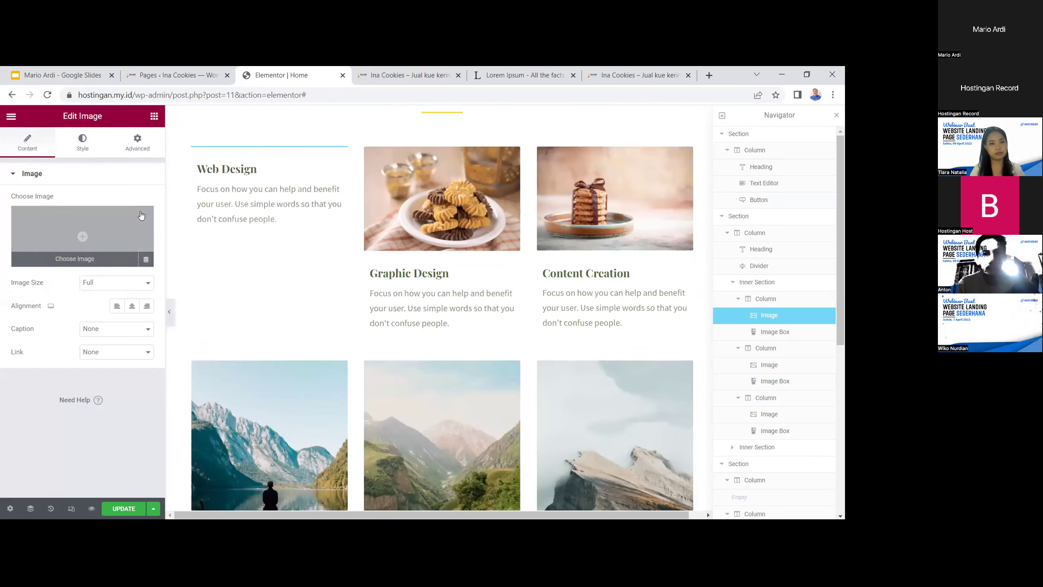
left_click(96, 239)
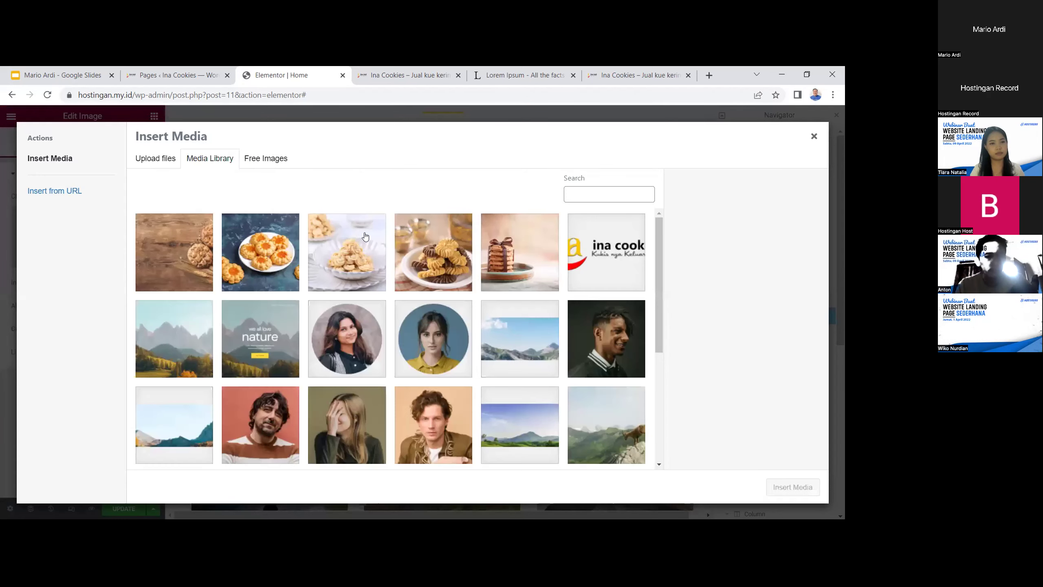
left_click(503, 257)
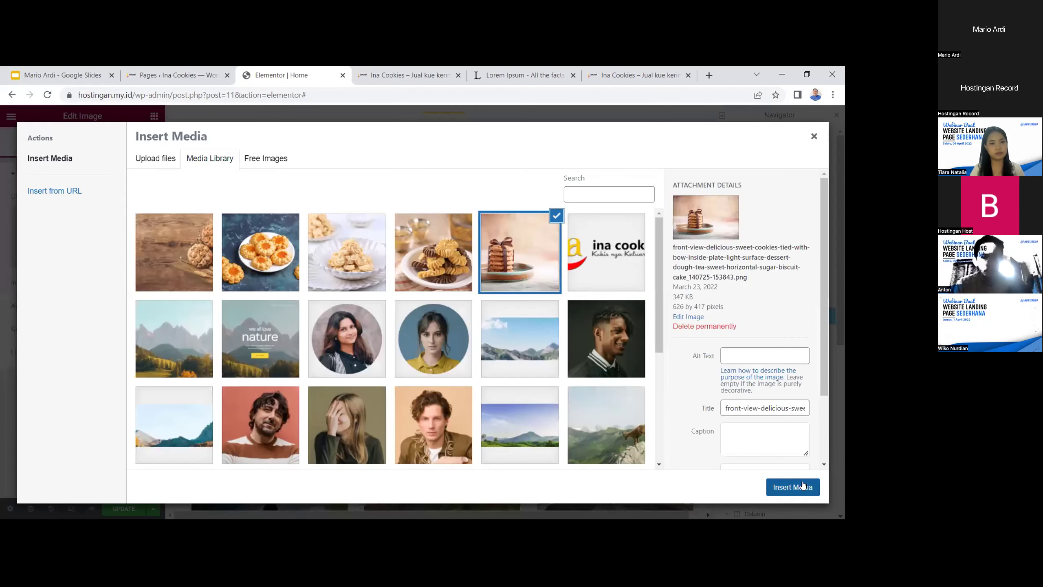
left_click(792, 487)
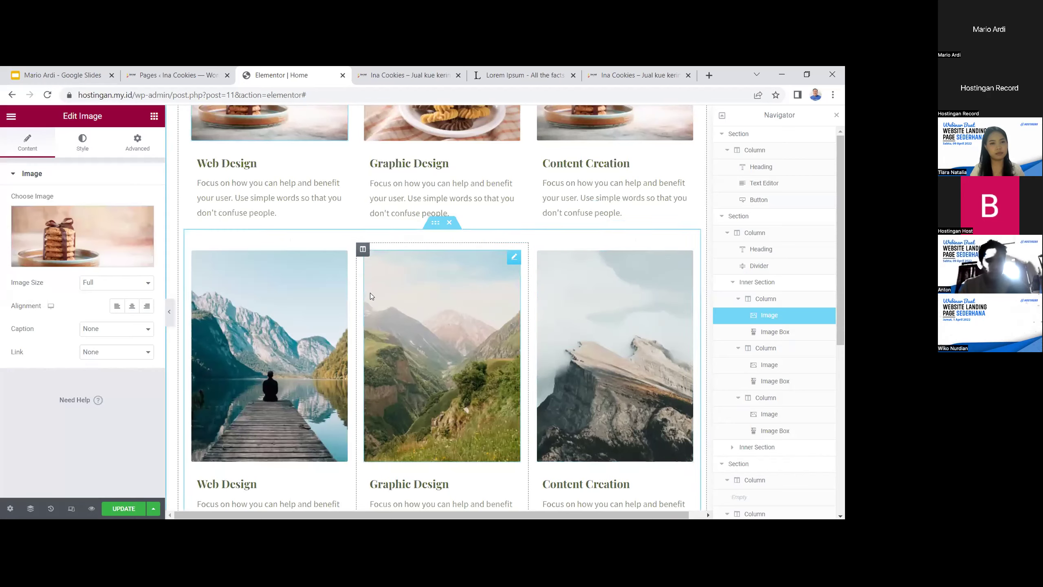
Delete the row of mountain photos beneath the cookie cards
scroll(369, 292, "up", 3)
left_click(450, 333)
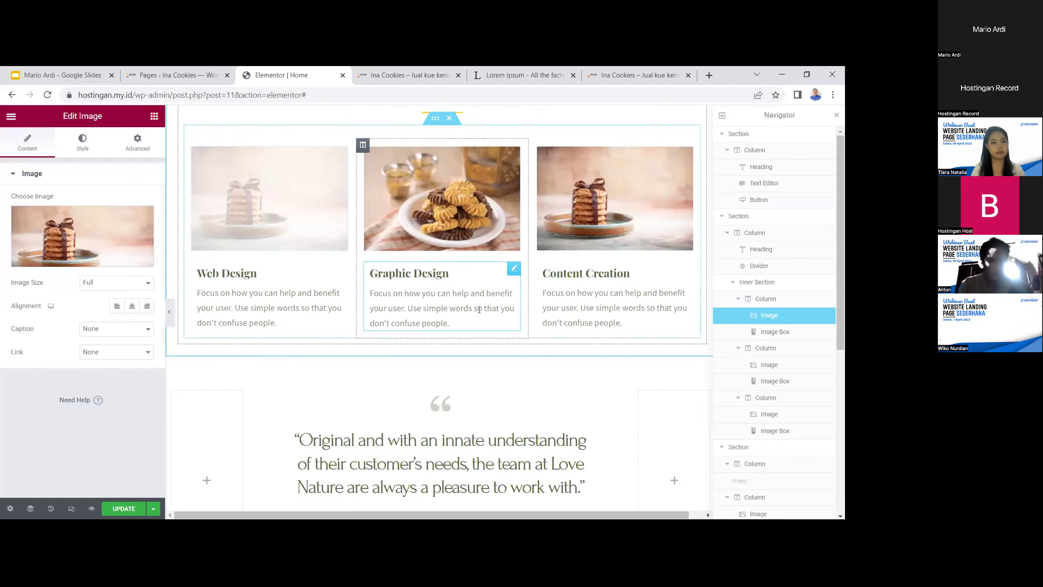
scroll(444, 257, "up", 3)
left_click(435, 230)
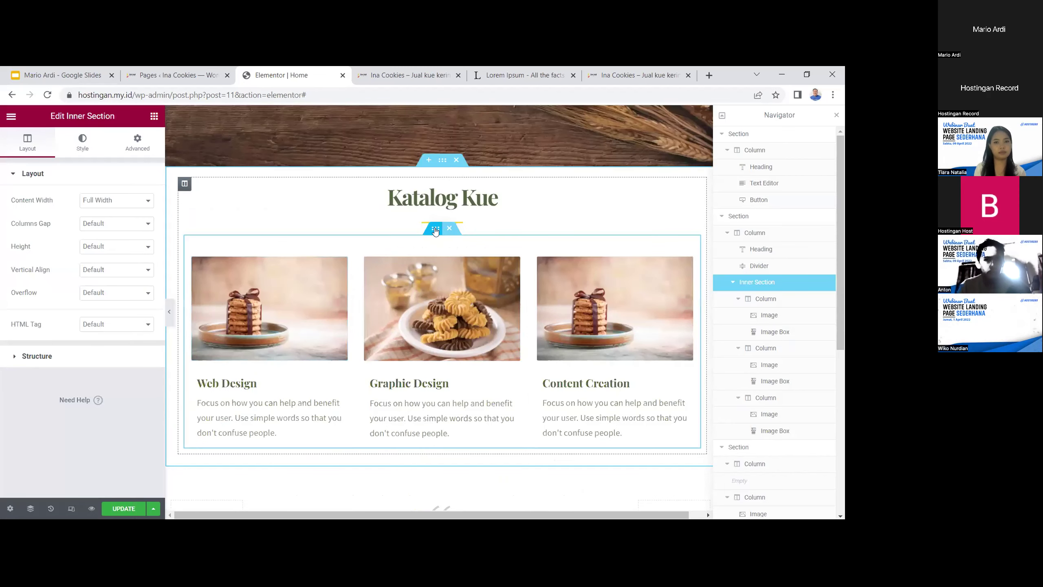
Duplicate the cookie-photo card row under Katalog Kue, creating an identical second row
right_click(435, 230)
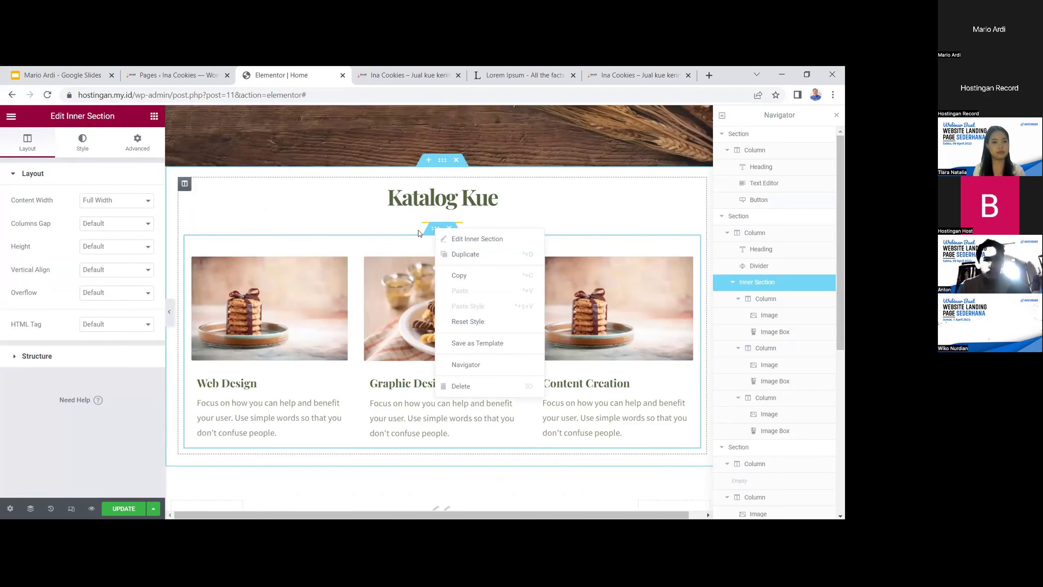
left_click(463, 246)
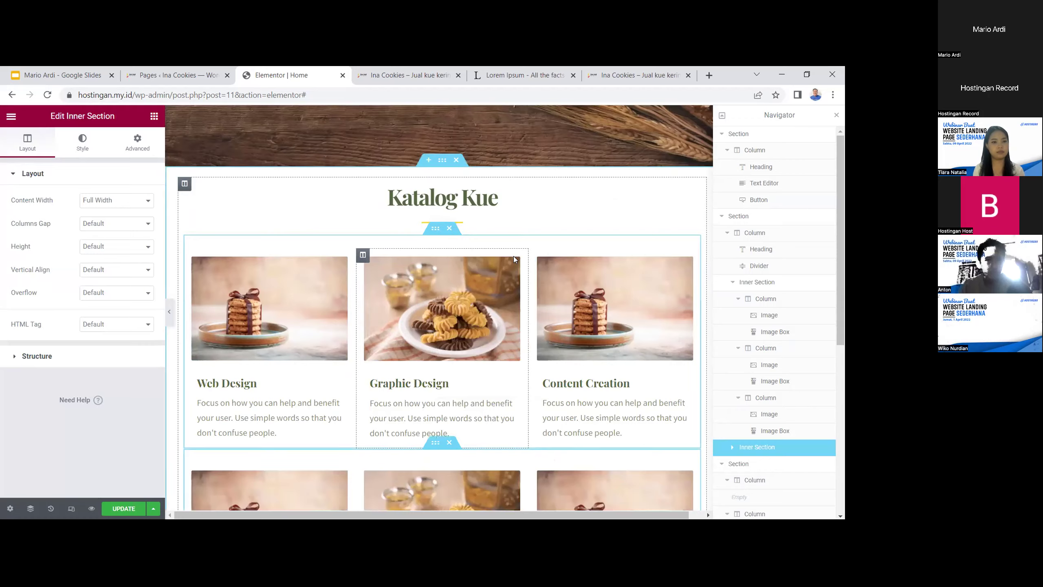
scroll(495, 238, "up", 4)
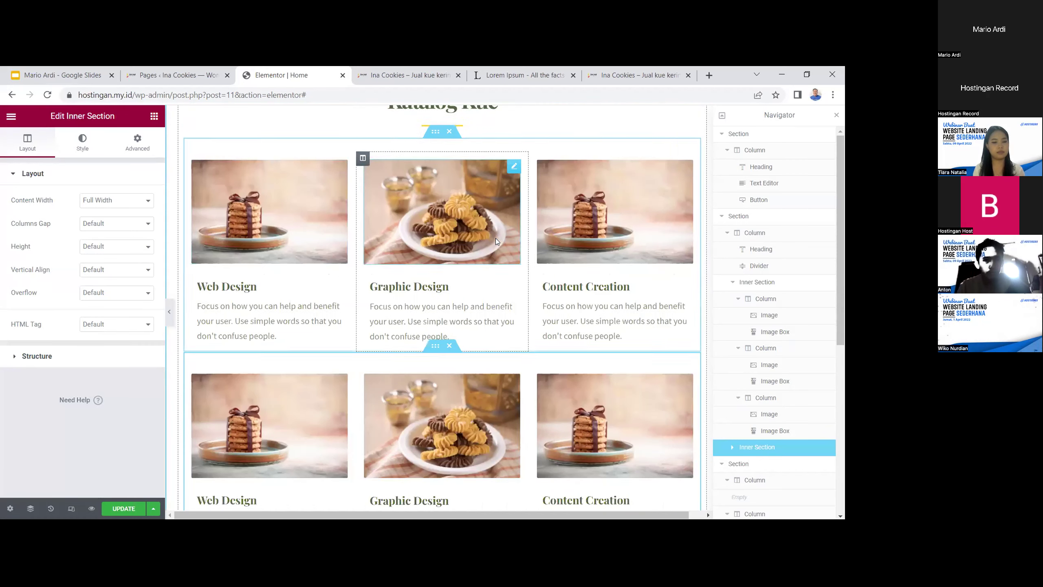
scroll(451, 259, "down", 3)
scroll(403, 257, "down", 2)
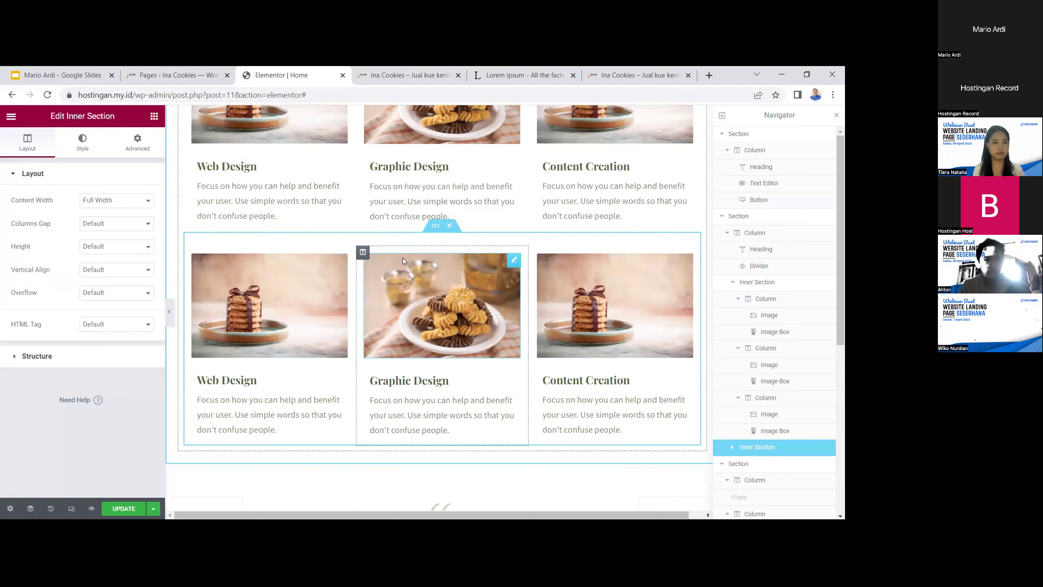
scroll(369, 262, "up", 2)
left_click(257, 273)
Retitle the three top cards Cookies, Kue Lebaran and Kue Cookies
left_click_drag(257, 273, 185, 275)
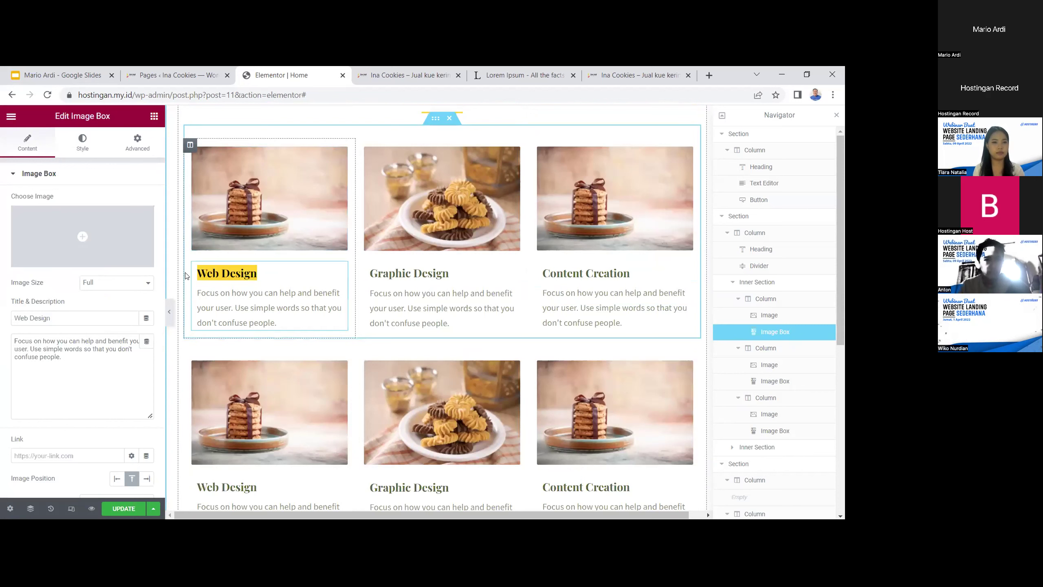
type("Cookies")
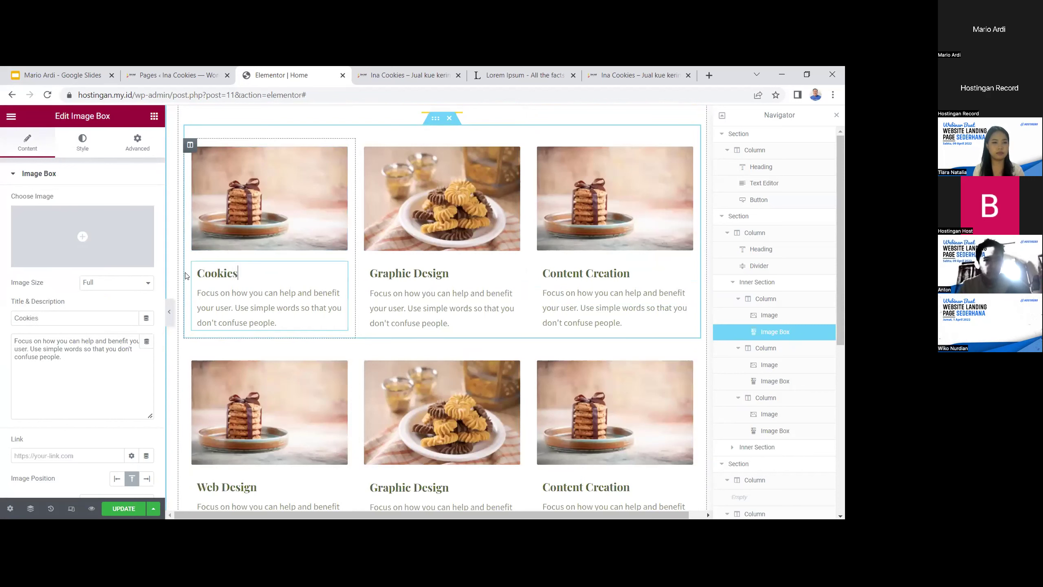
left_click(448, 269)
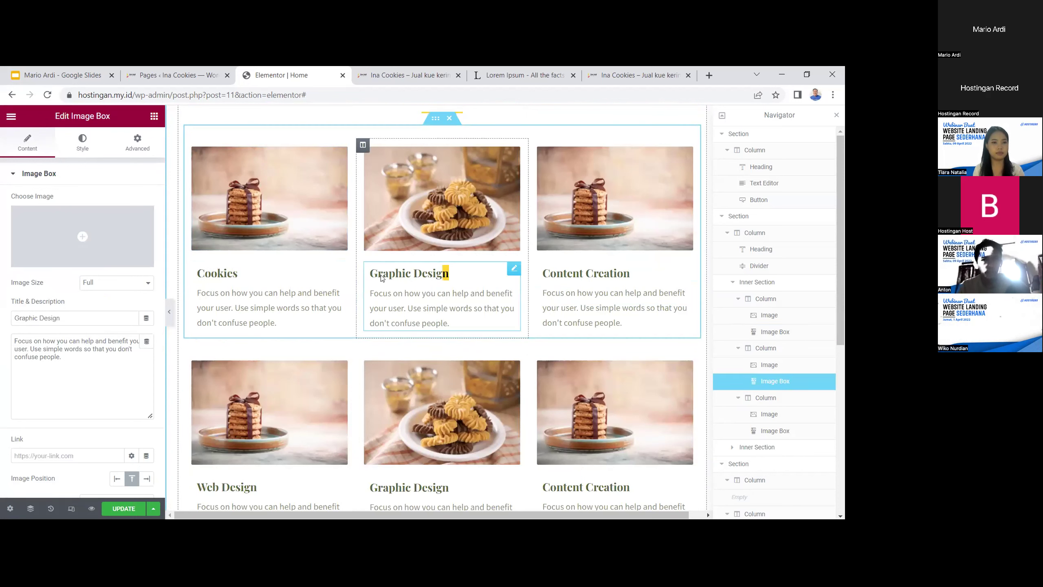
left_click_drag(445, 273, 343, 280)
type("Kue")
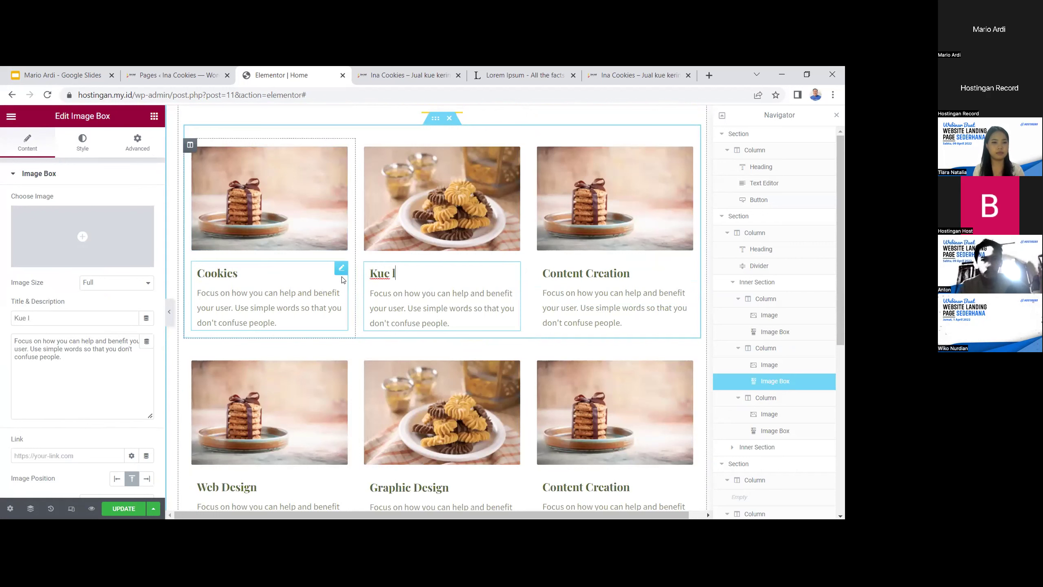
type(" Lebv")
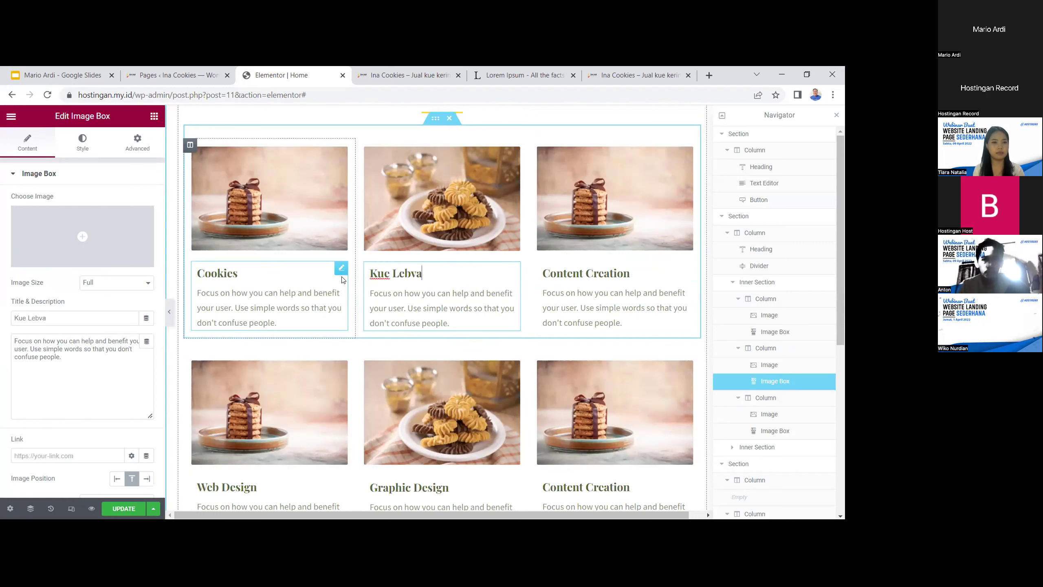
left_click(610, 269)
triple_click(610, 269)
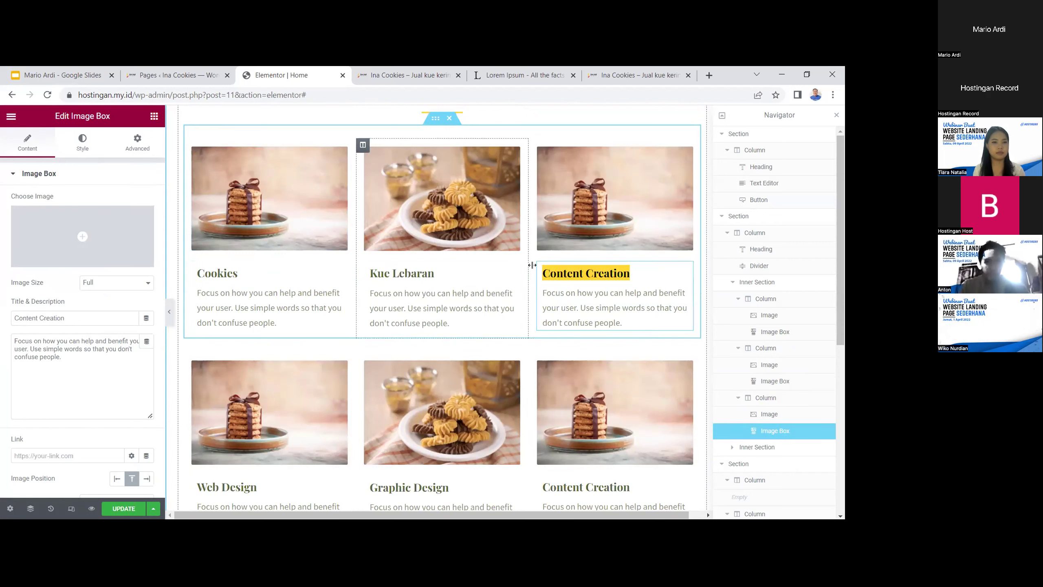
type("Kue Cookies")
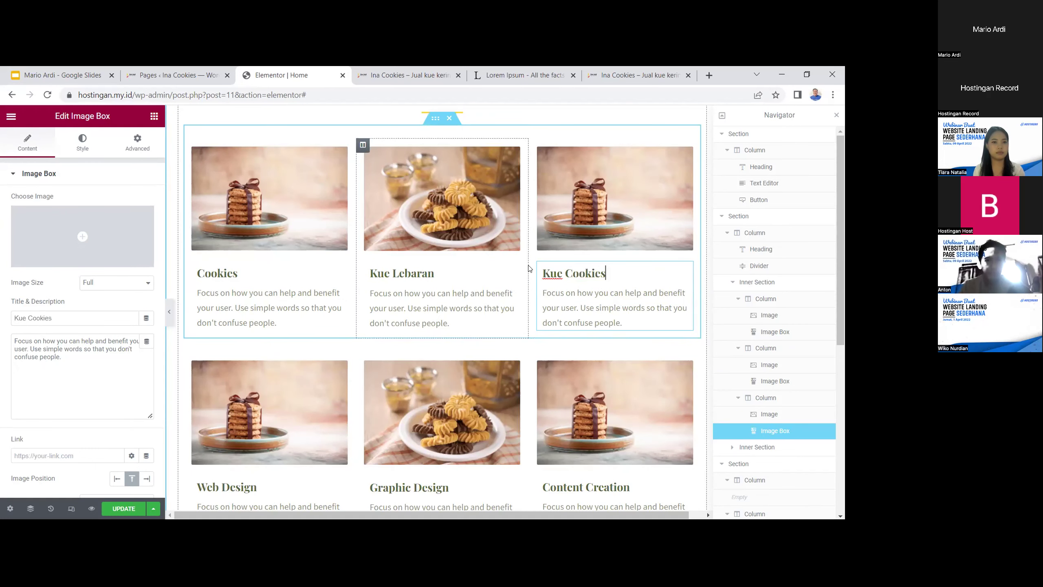
scroll(529, 268, "down", 3)
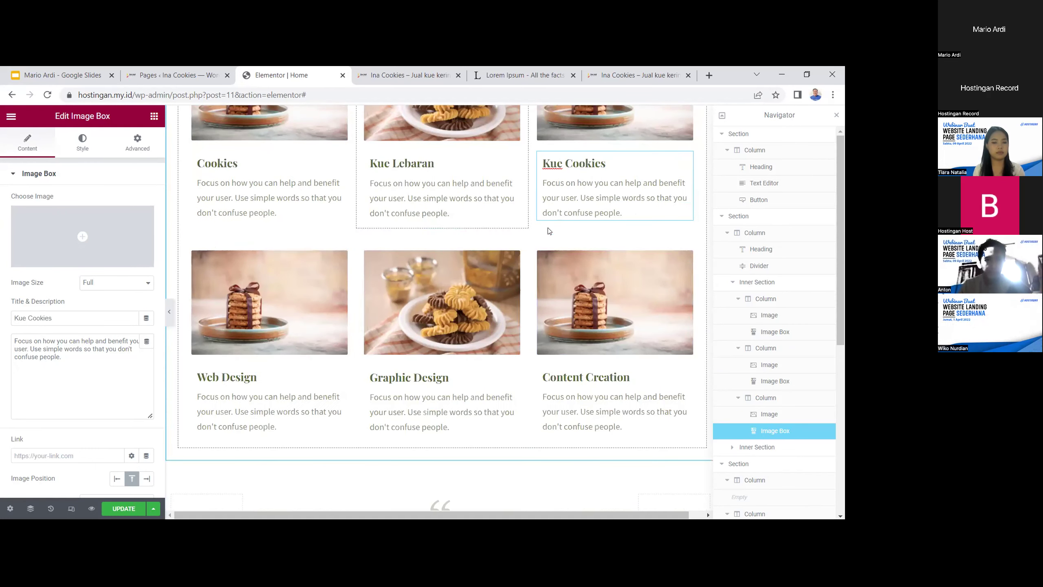
scroll(549, 231, "up", 3)
left_click_drag(610, 272, 528, 275)
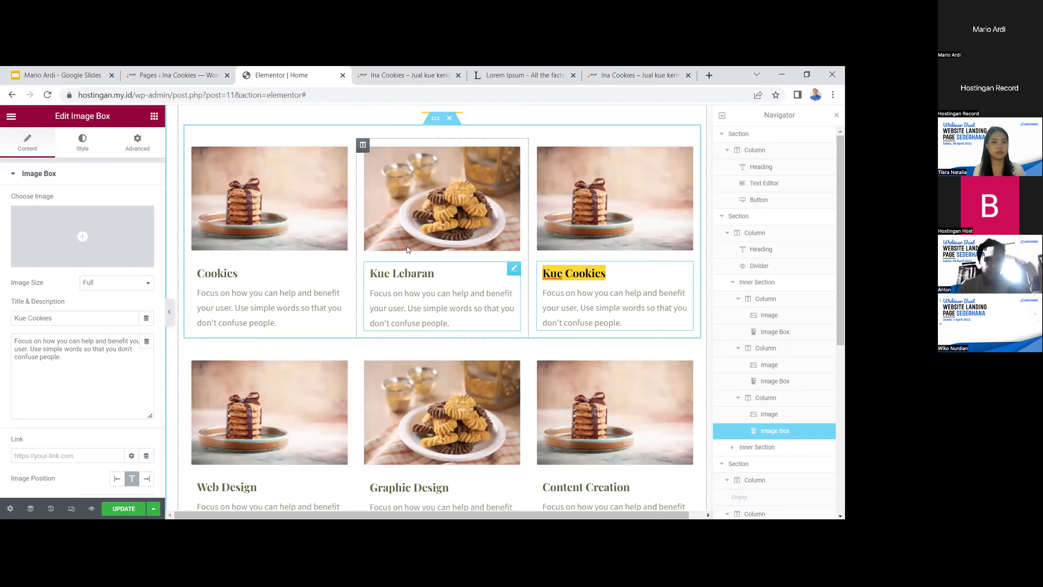
left_click(74, 147)
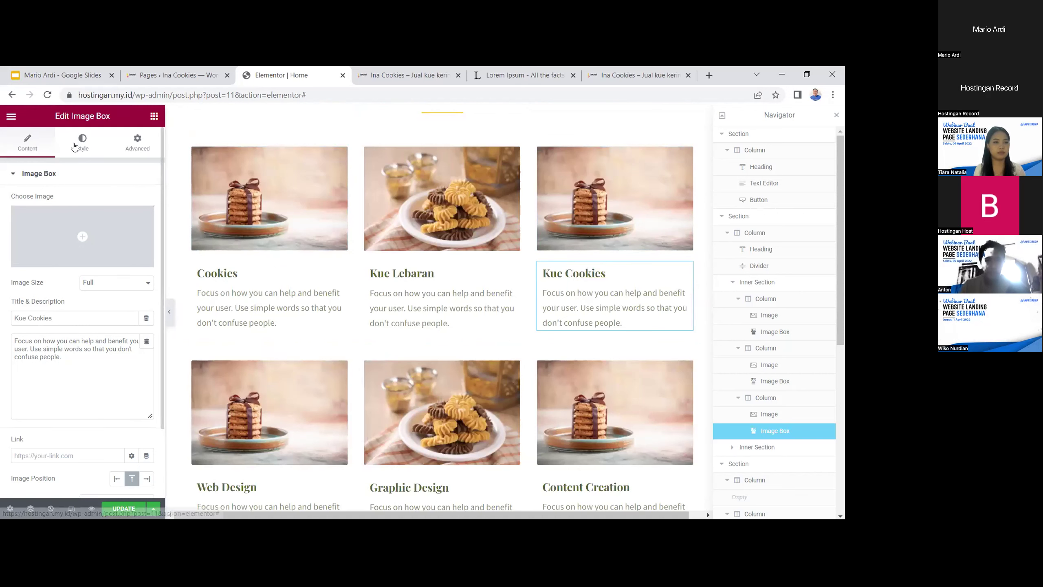
Update the page to save the new card titles
scroll(125, 329, "down", 2)
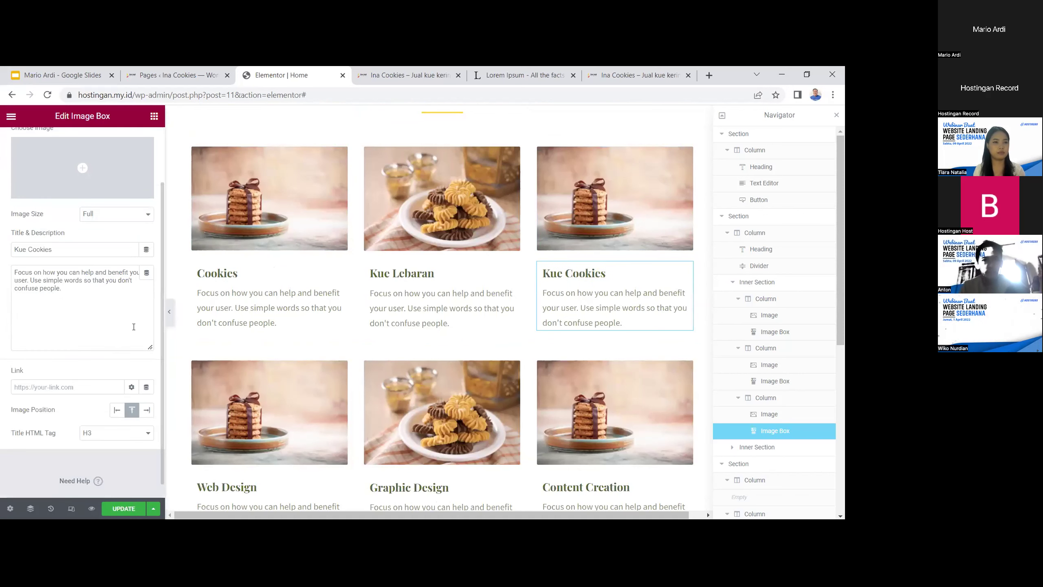
left_click(116, 295)
scroll(559, 345, "up", 2)
scroll(561, 352, "down", 2)
scroll(561, 353, "up", 2)
left_click(121, 507)
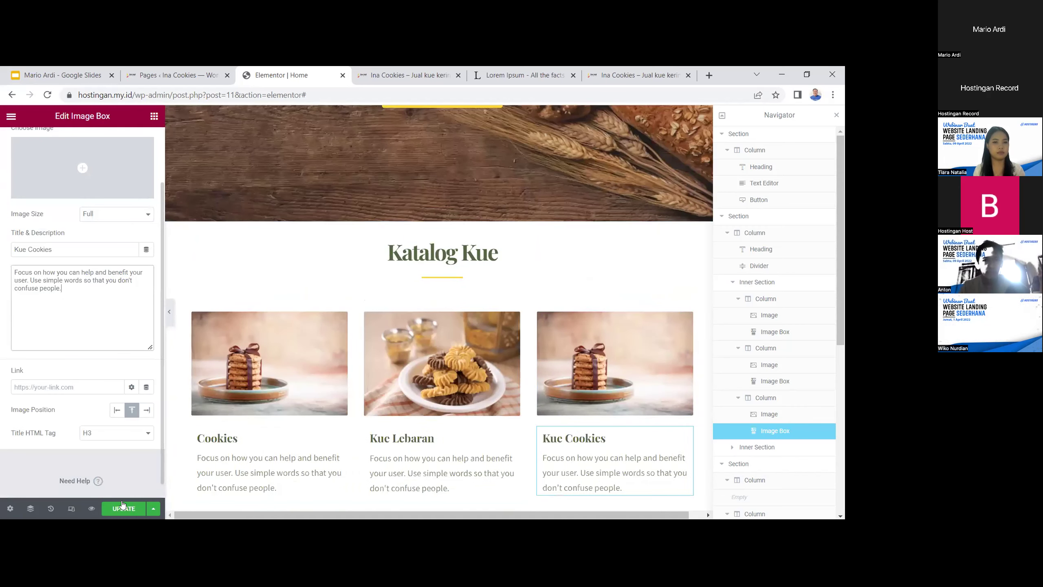
scroll(301, 338, "down", 2)
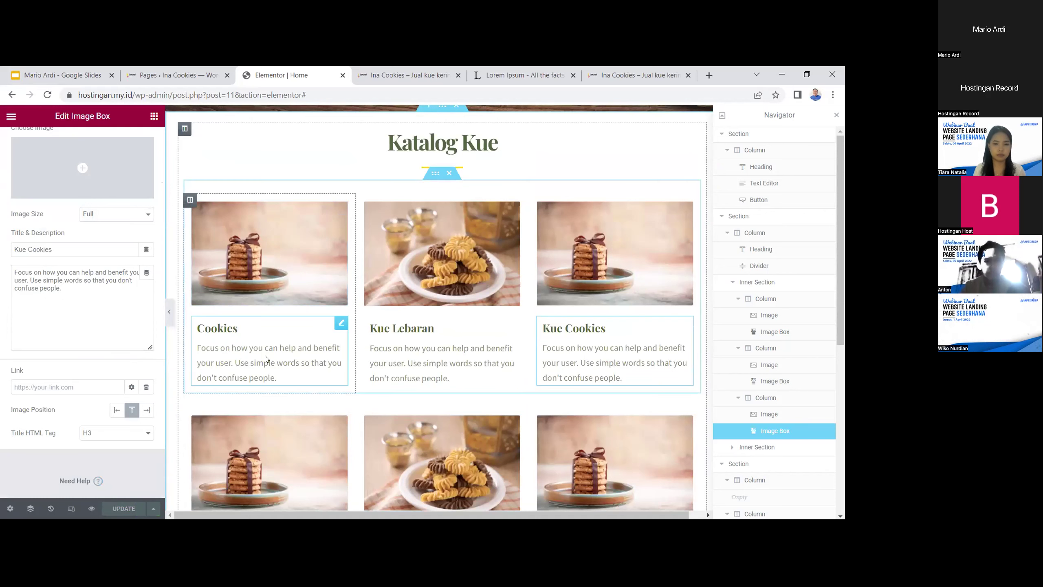
Replace the Cookies card description with 'Dibuat langsung pada saat pemesanan,' and 'dijamin renyah dengan berat totla paket 1'
left_click(292, 377)
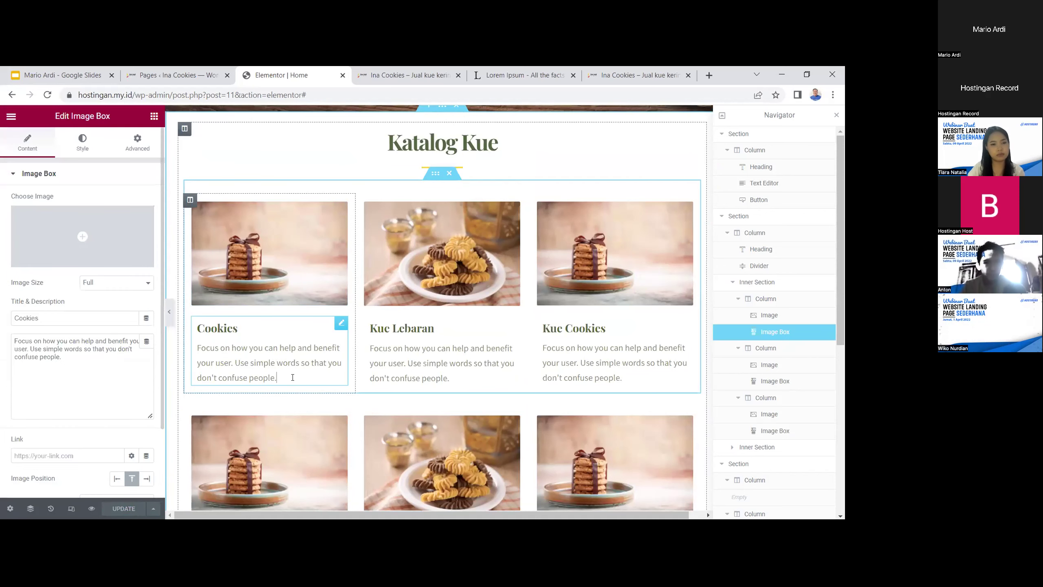
triple_click(238, 363)
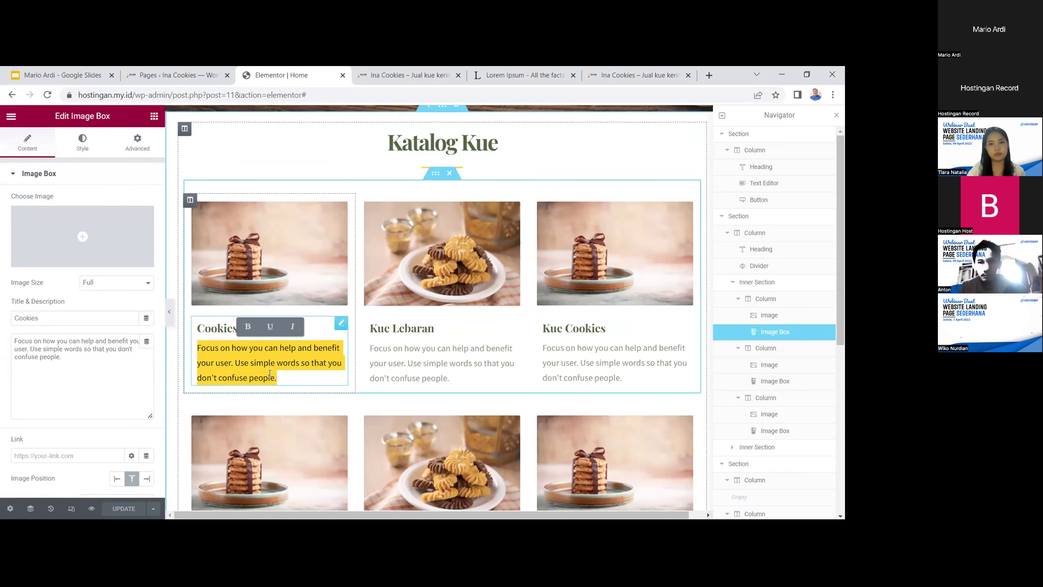
type("Dibuat ")
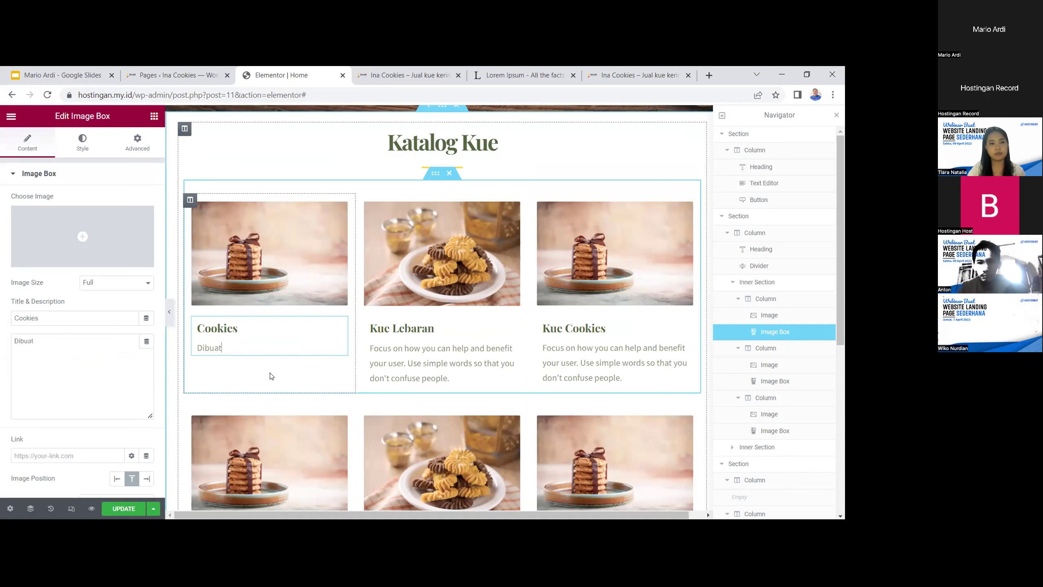
type("langsung pada saat pemesanan,")
key("Return")
type("dijamin renyah dengan berat totla paket 1kg per pengiriman dll.")
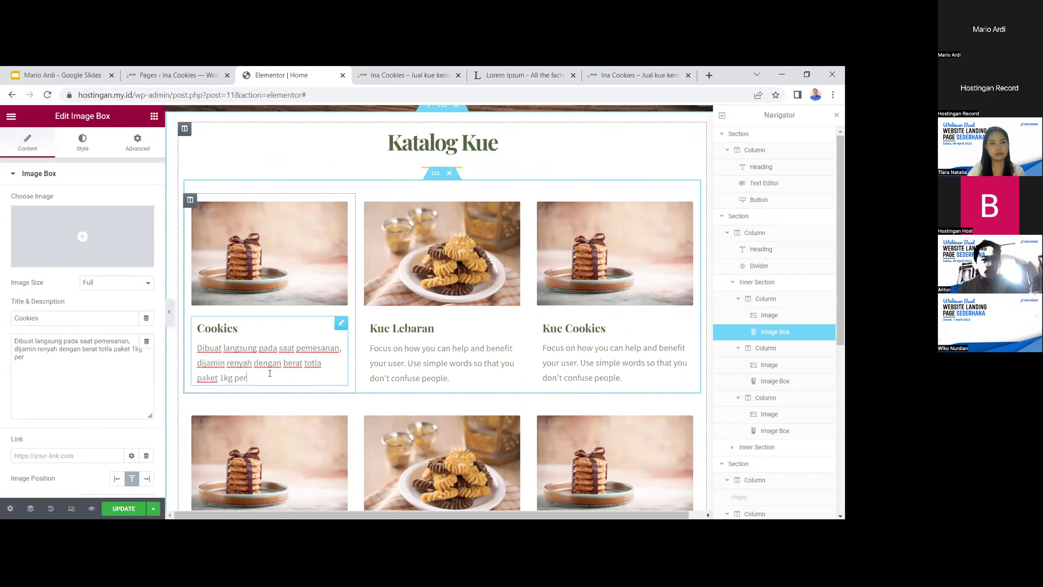
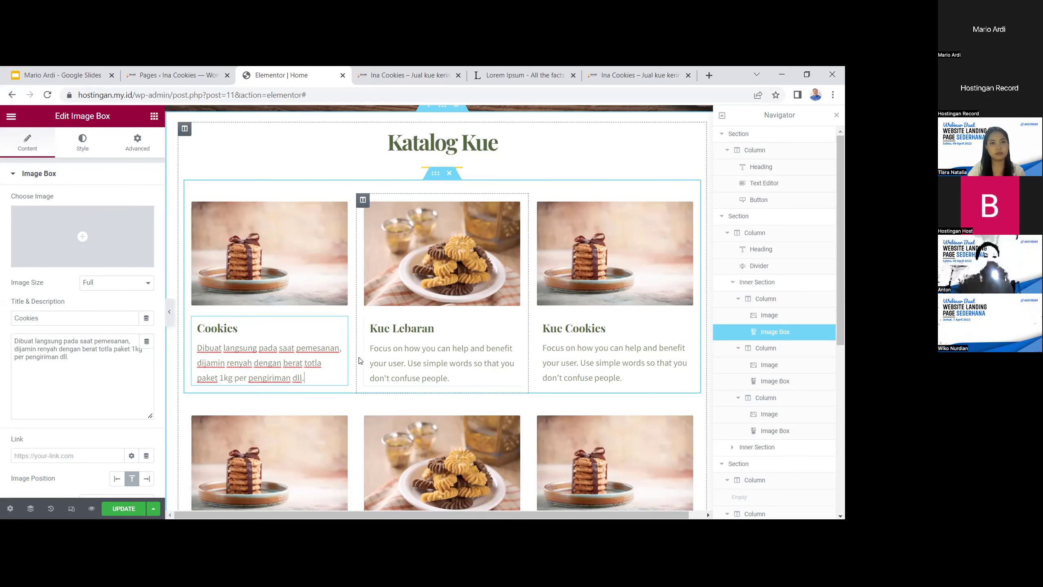
Update the page to save the Cookies description, then view the live homepage
left_click(137, 503)
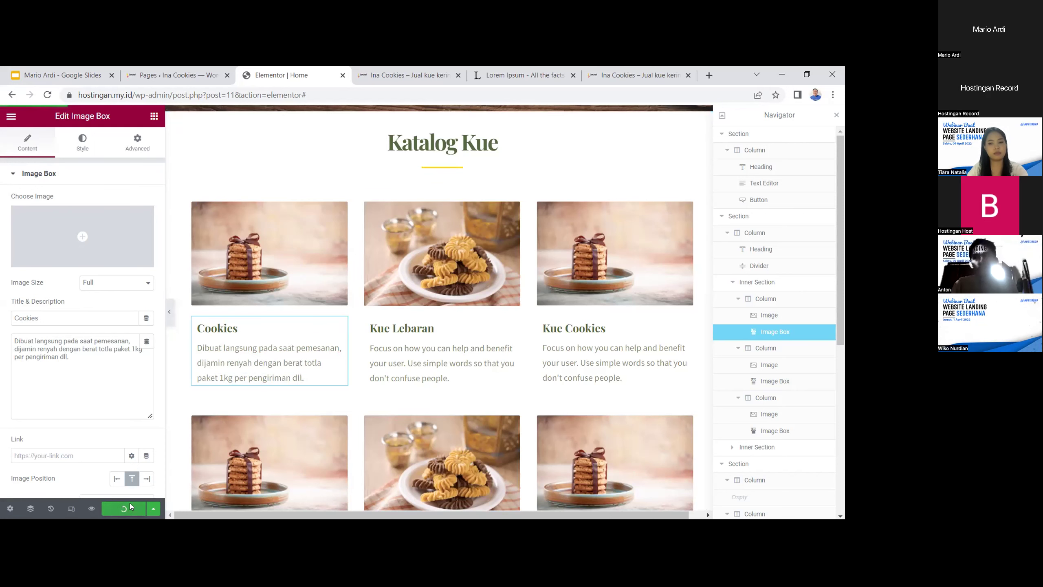
left_click(617, 72)
left_click(605, 99)
key("Return")
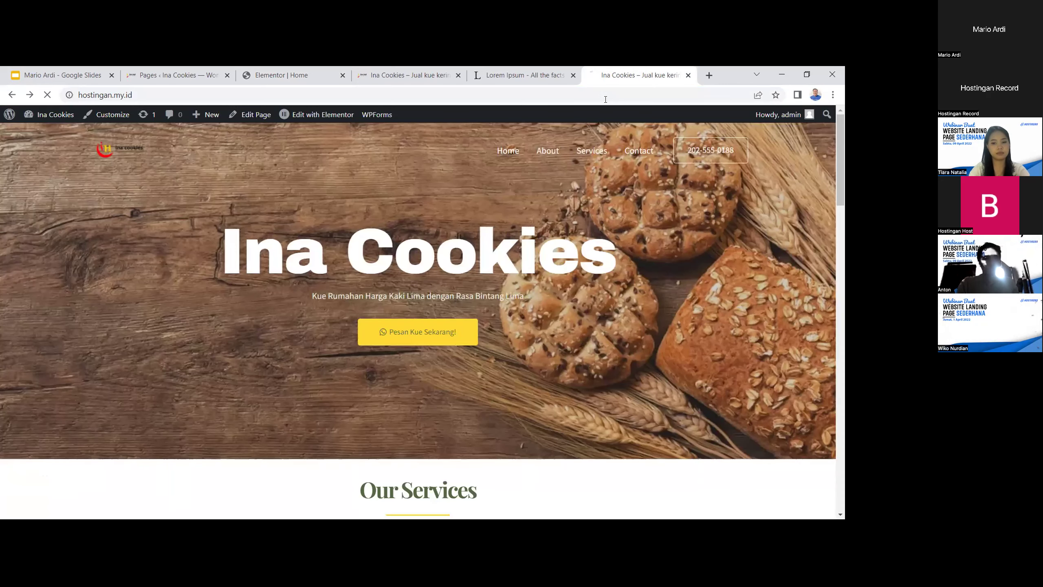
scroll(647, 160, "down", 10)
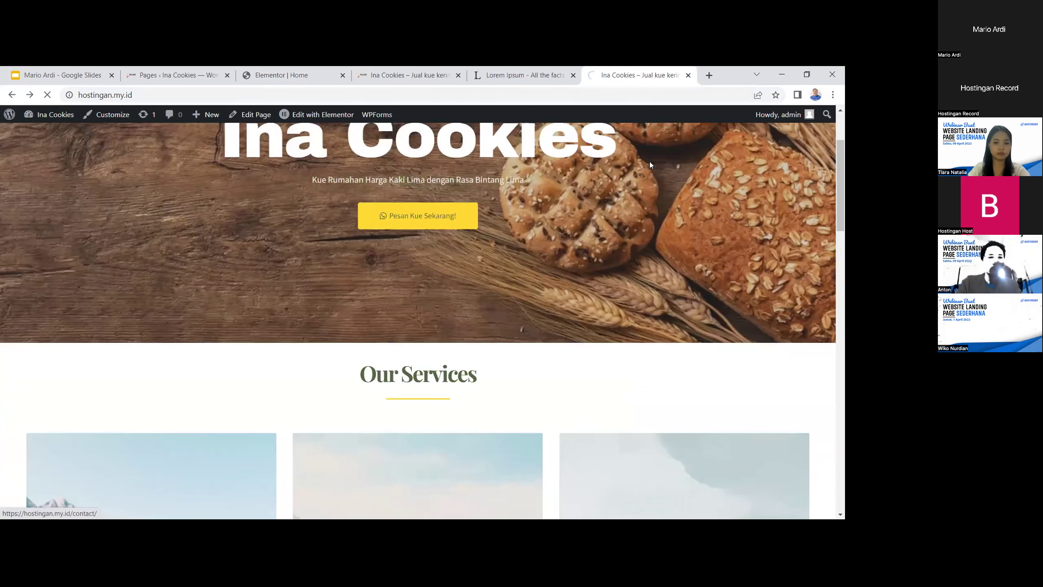
scroll(335, 256, "down", 2)
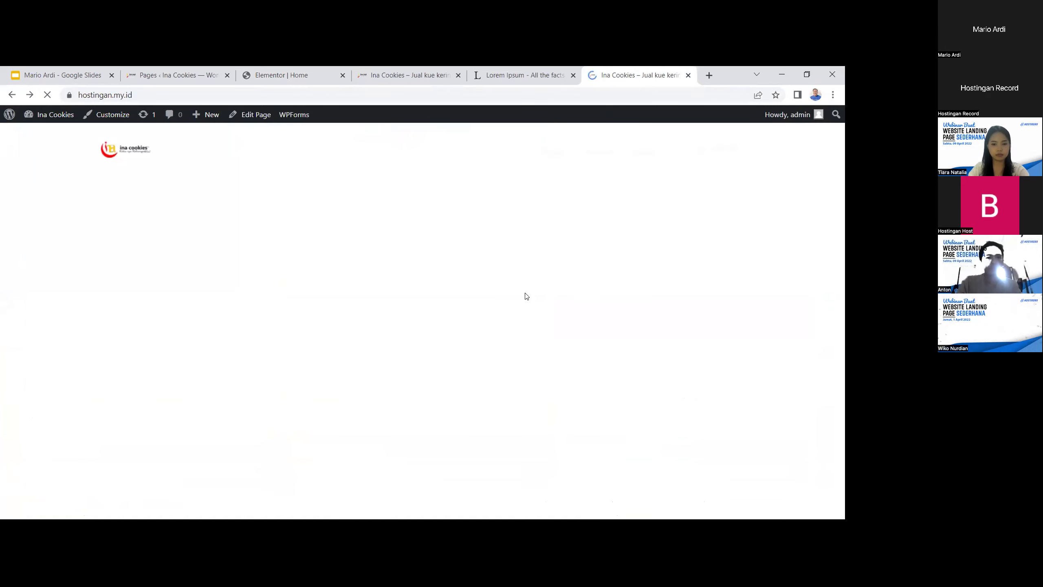
scroll(659, 243, "up", 5)
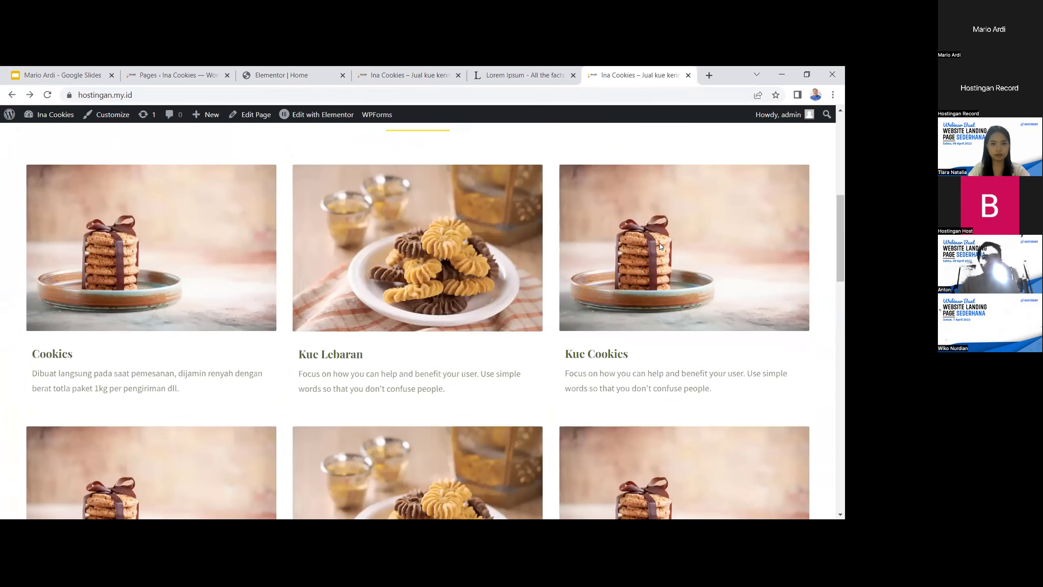
scroll(639, 211, "down", 6)
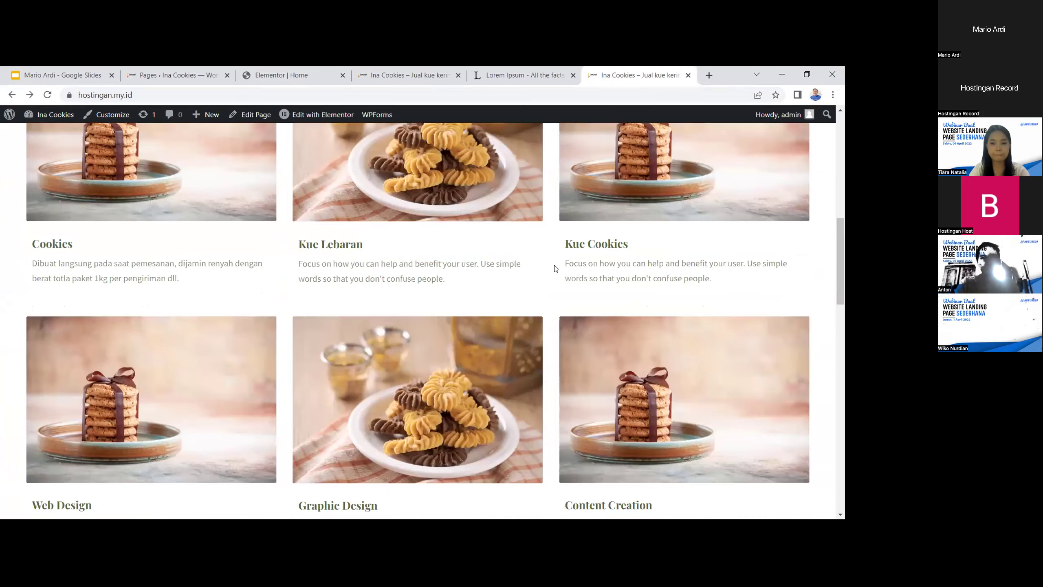
scroll(569, 267, "down", 4)
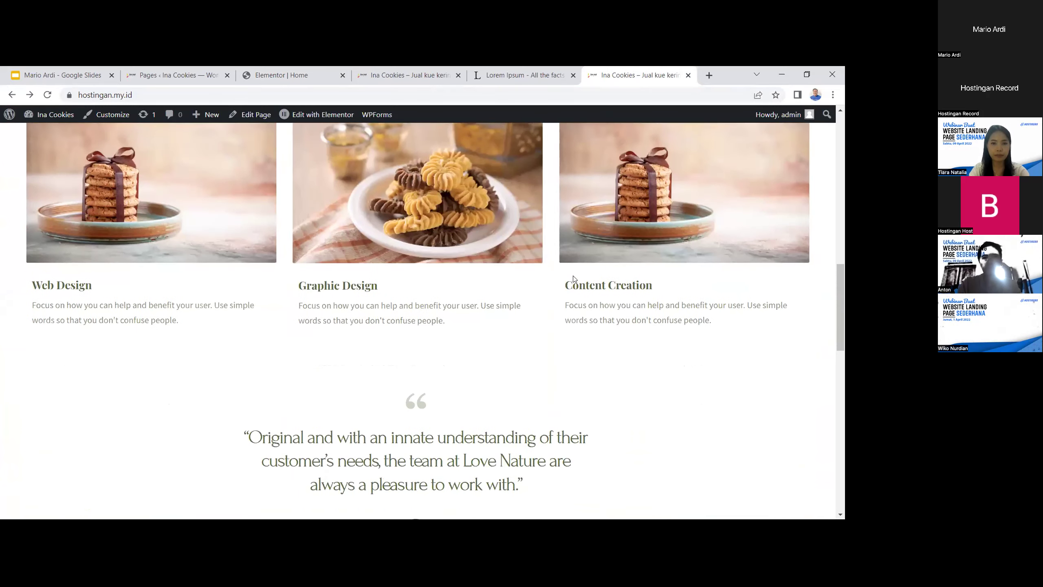
scroll(569, 266, "up", 4)
left_click(525, 77)
left_click(399, 75)
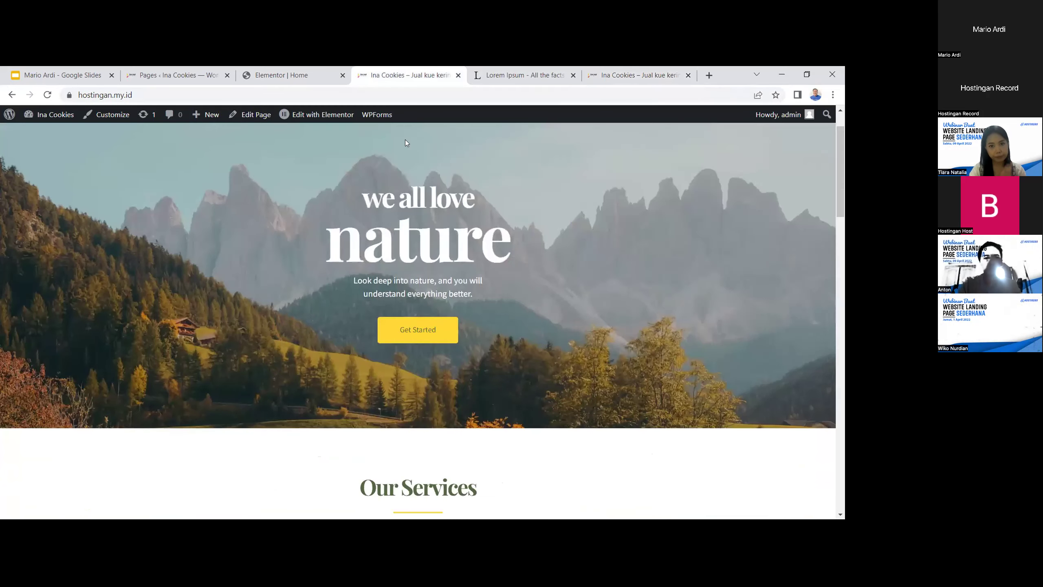
left_click(289, 75)
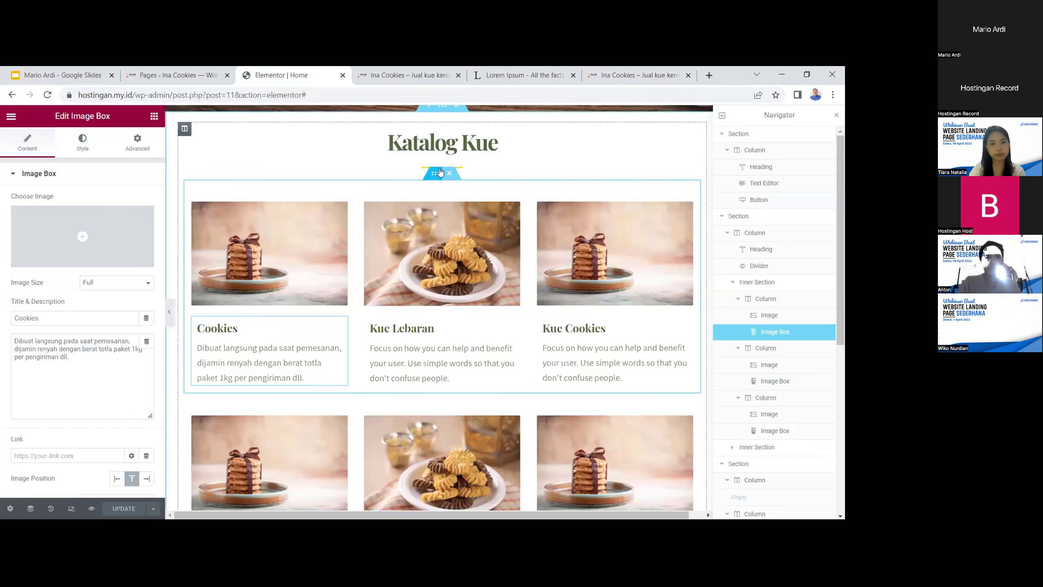
Give the first card row a Fade In entrance animation with Slow duration
left_click(438, 173)
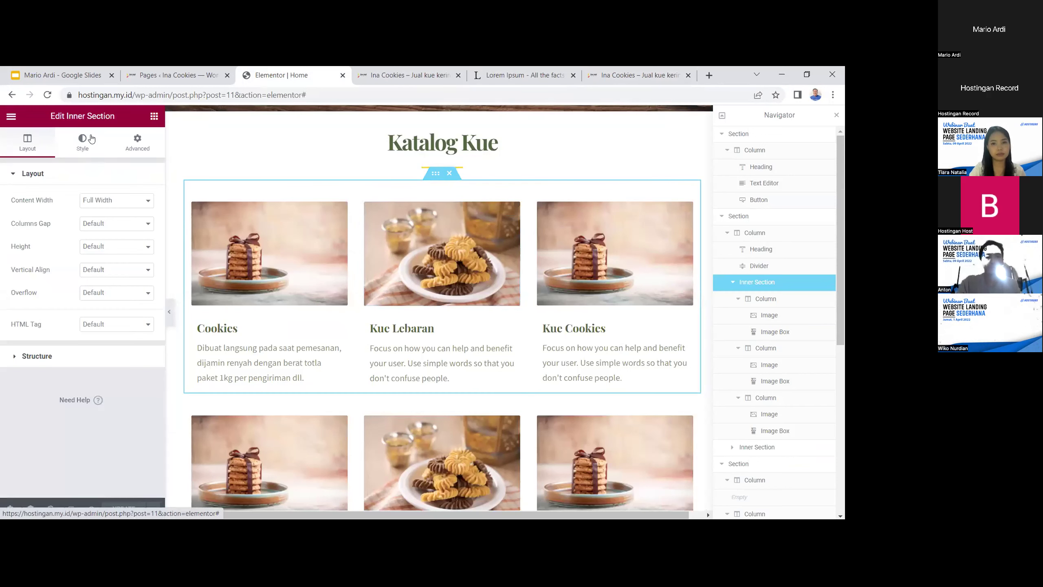
left_click(105, 145)
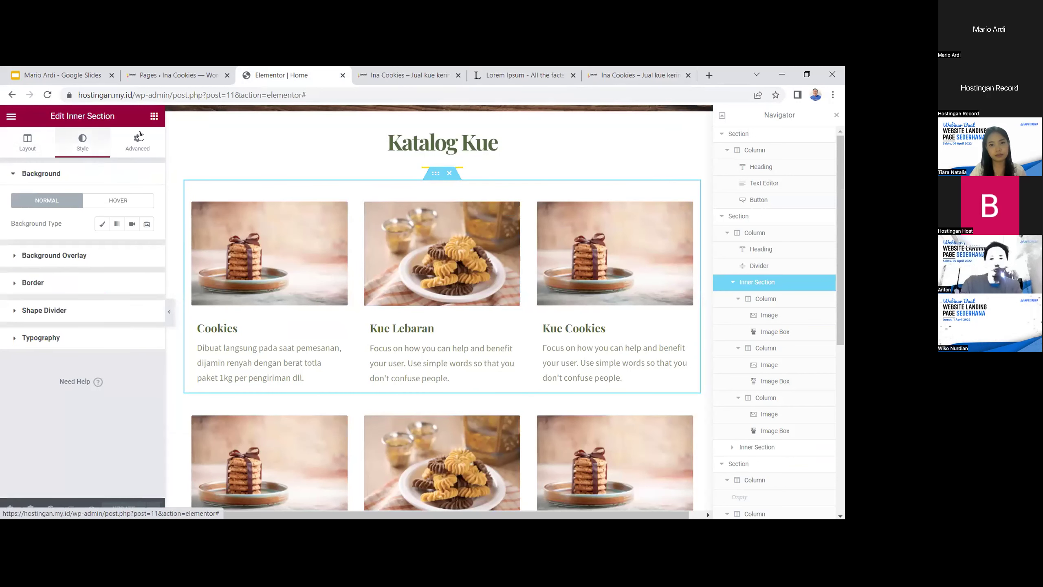
left_click(132, 152)
left_click(62, 365)
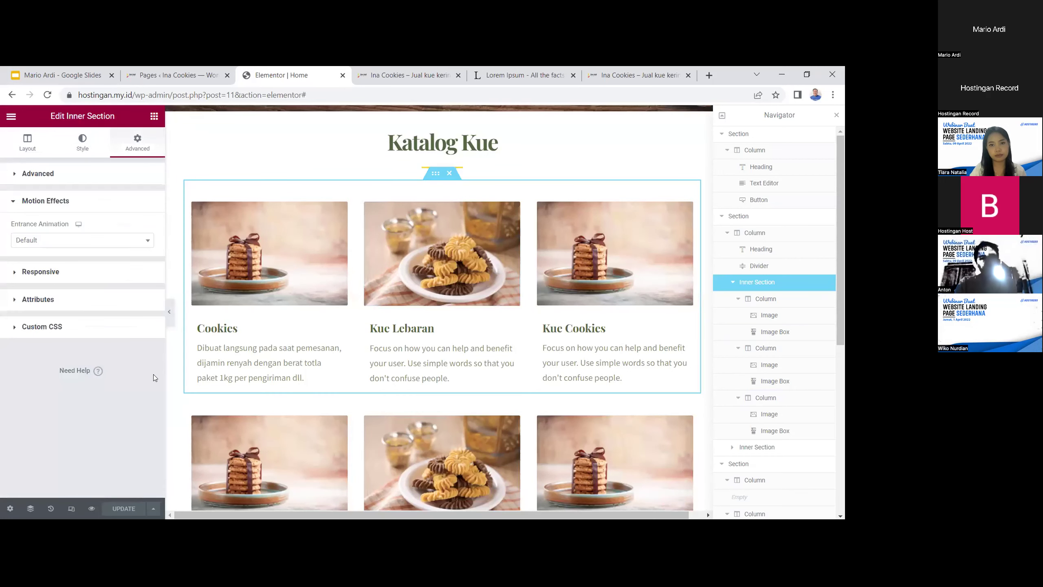
left_click(114, 243)
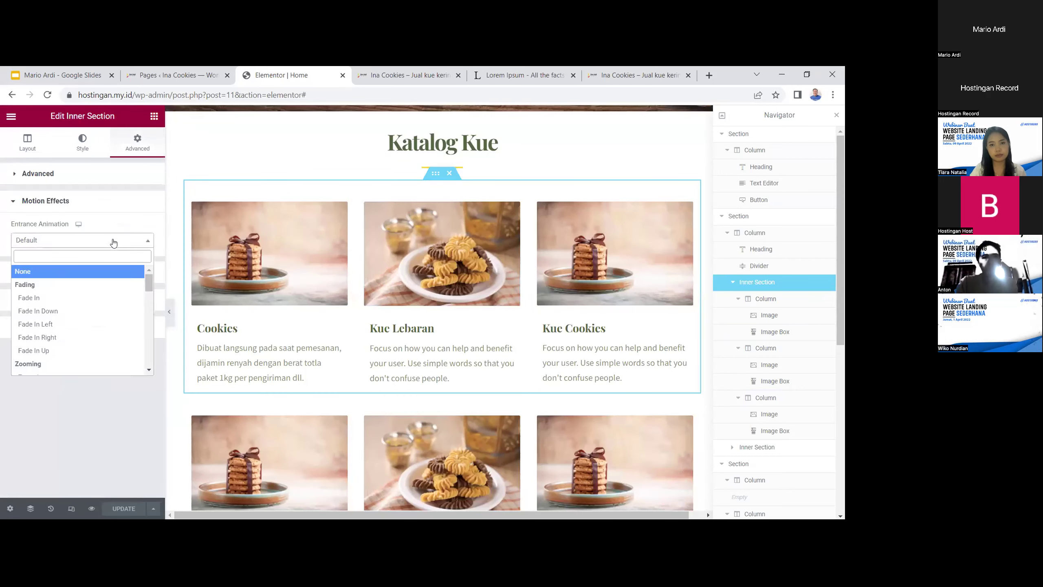
left_click(98, 301)
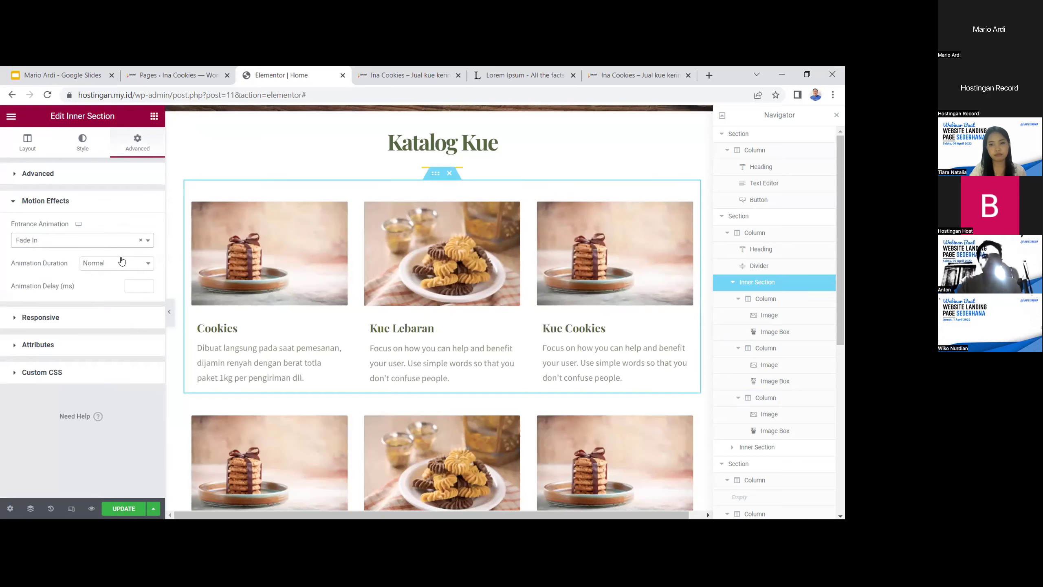
left_click(119, 270)
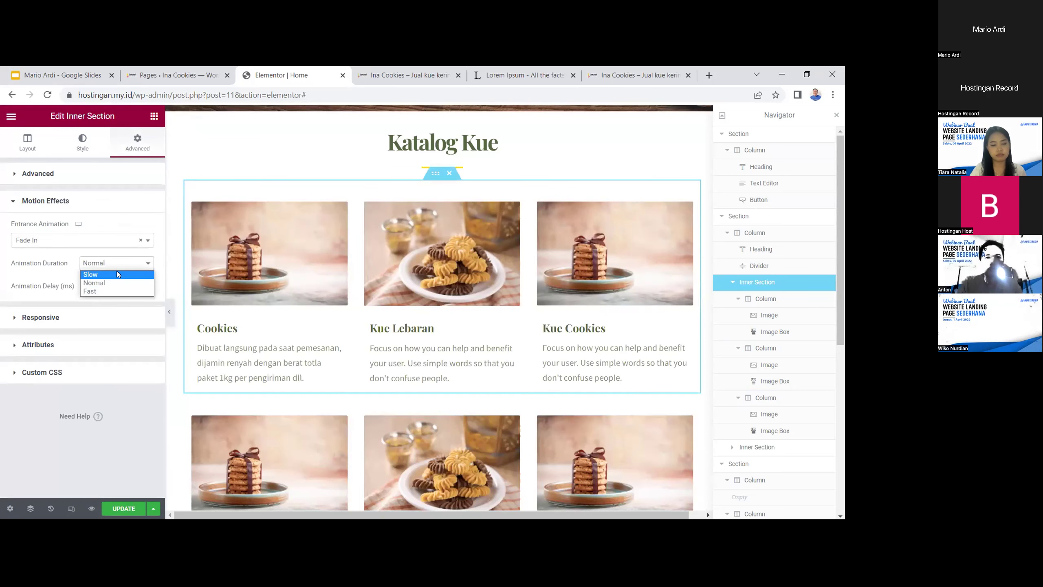
left_click(117, 271)
scroll(451, 331, "down", 2)
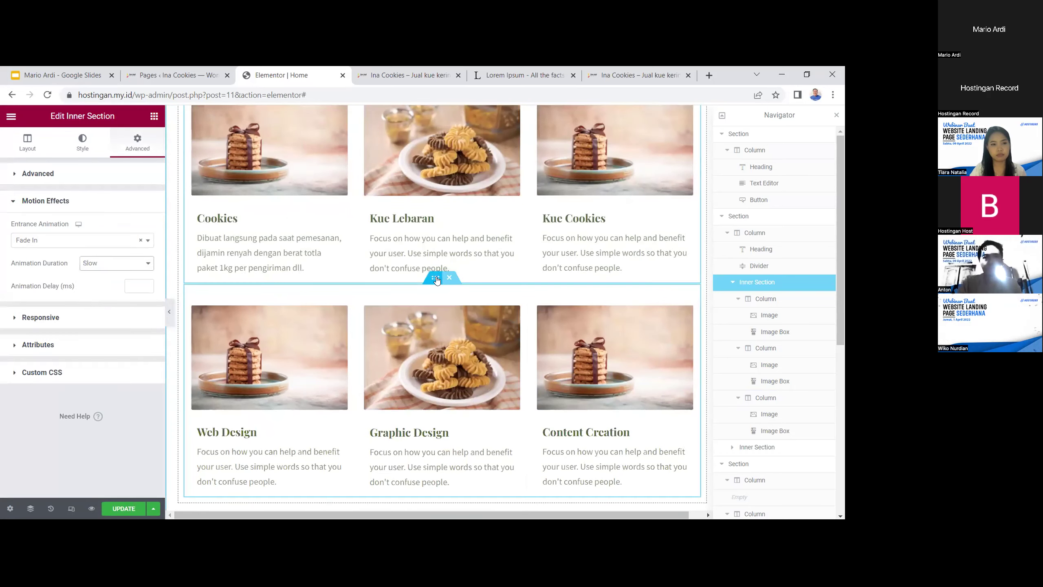
Set the second card row's entrance animation to Fade In Up
left_click(352, 284)
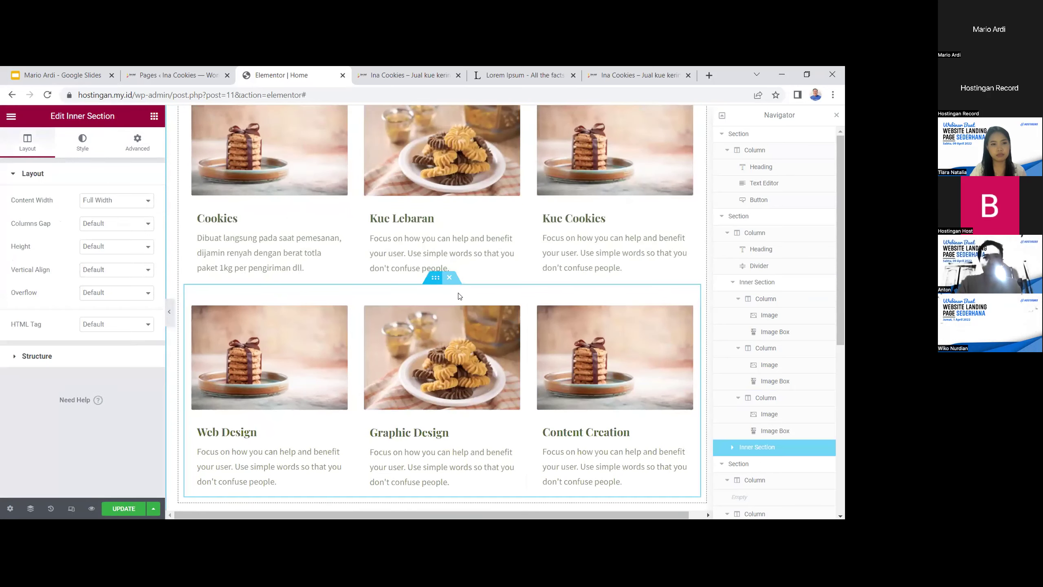
left_click(138, 142)
left_click(137, 368)
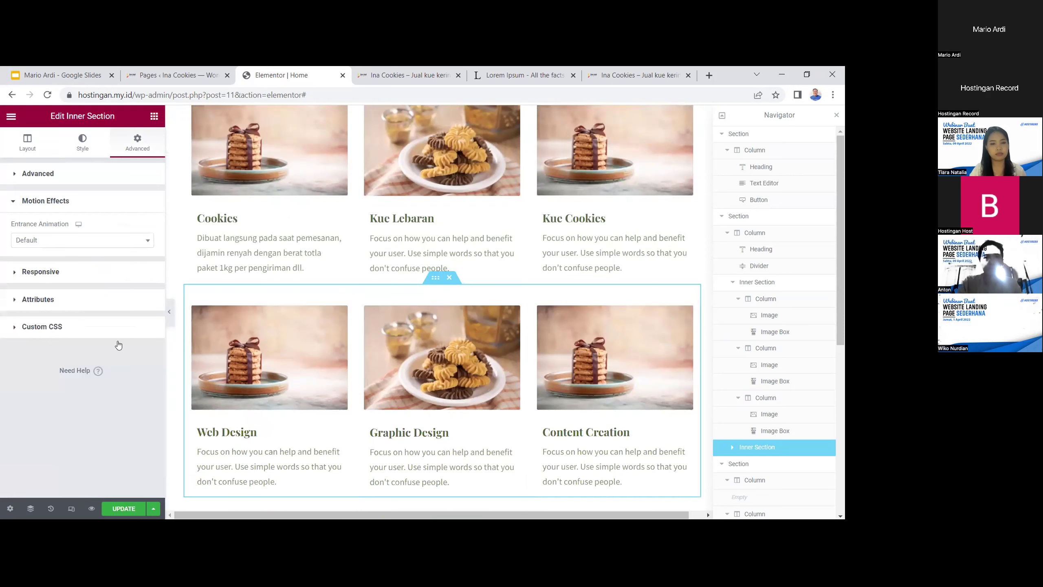
left_click(100, 241)
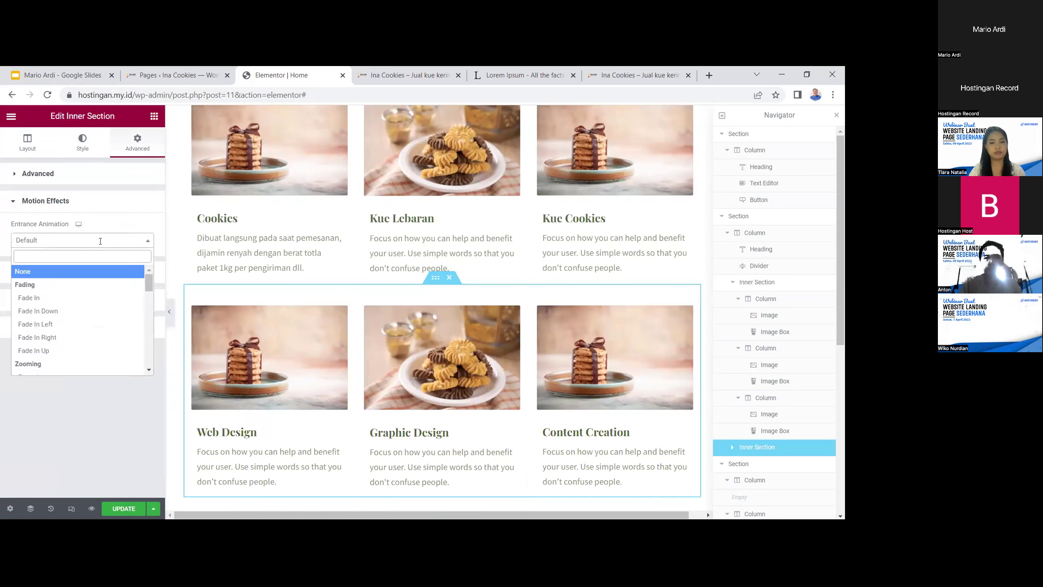
left_click(85, 311)
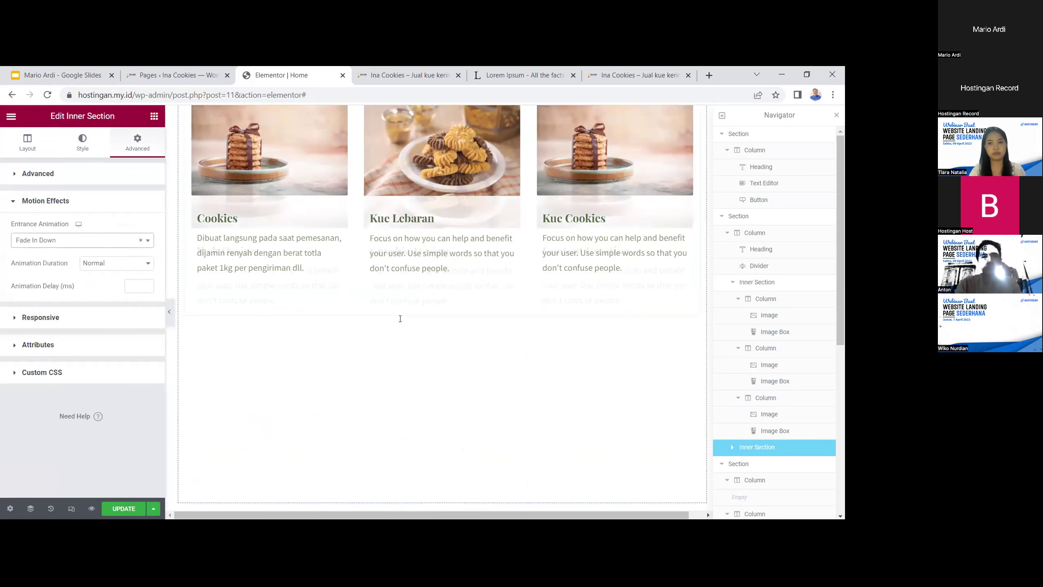
left_click(110, 241)
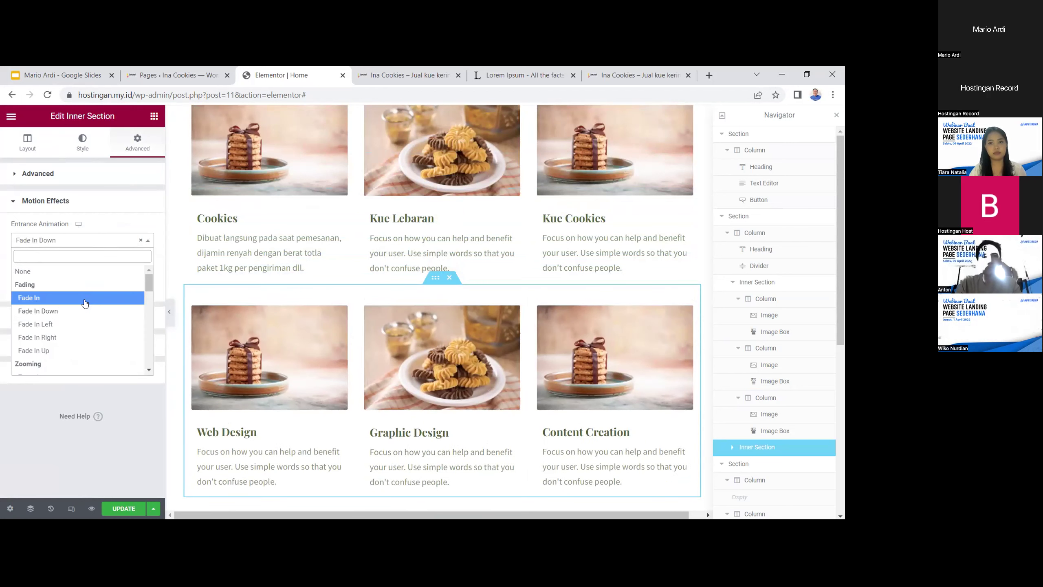
left_click(87, 350)
Change the first row's entrance to Fade In Down and update the page
scroll(435, 236, "up", 4)
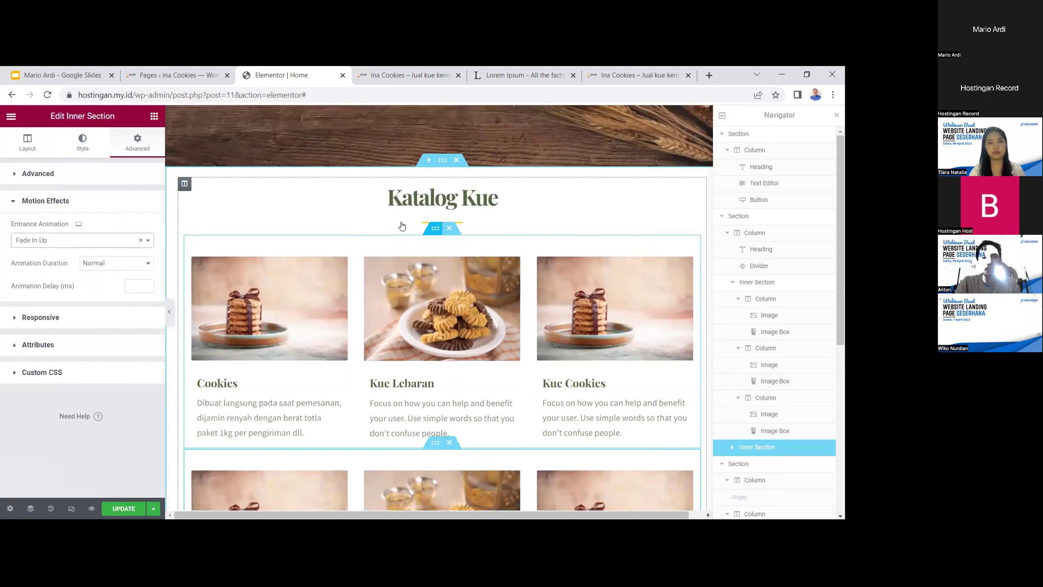
left_click(435, 243)
left_click(84, 365)
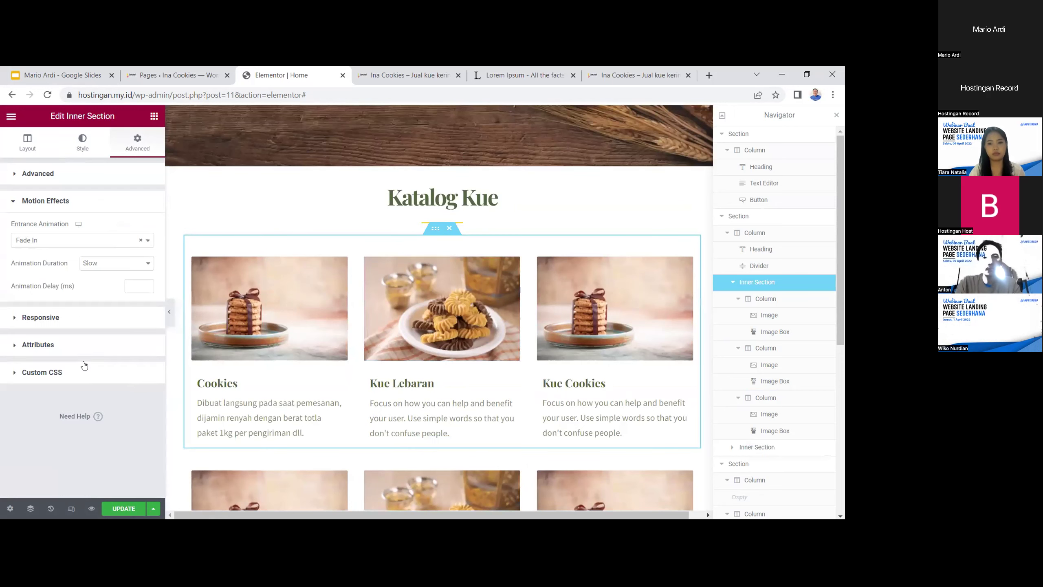
left_click(74, 239)
left_click(70, 312)
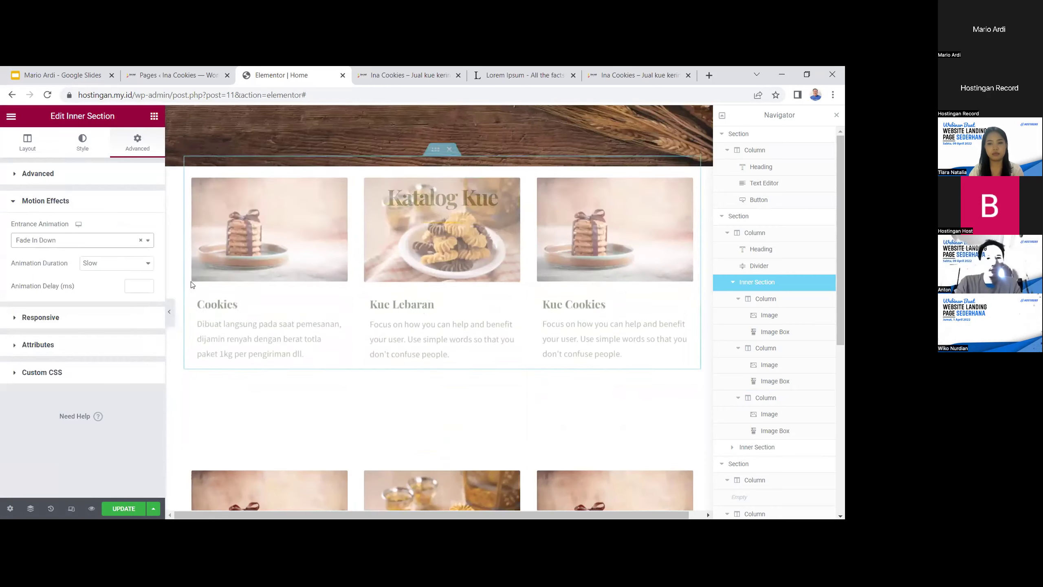
scroll(571, 287, "down", 2)
left_click(134, 508)
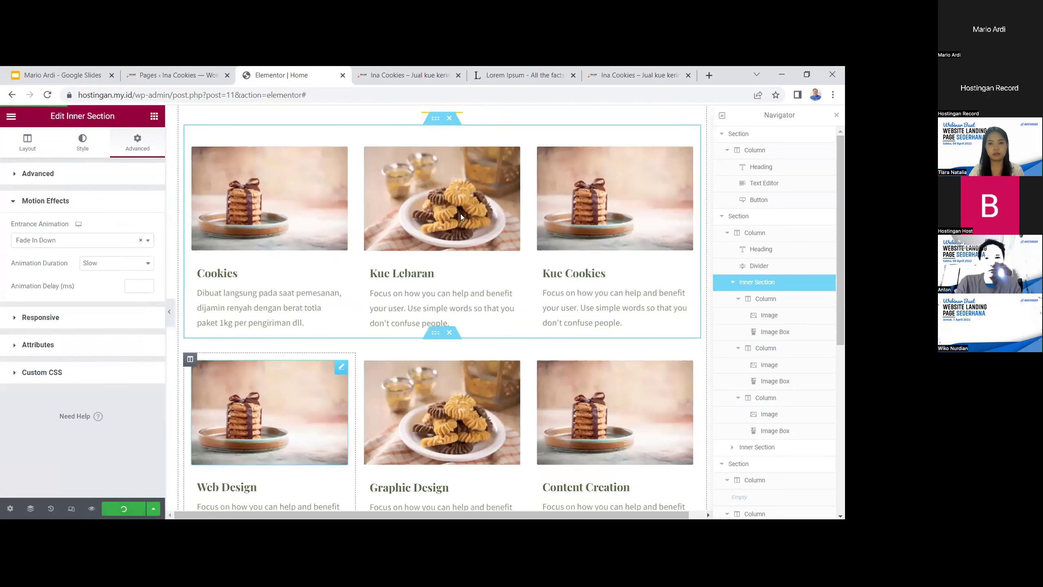
Reload the live homepage and scroll through the animated Katalog Kue cookie cards
left_click(625, 76)
scroll(643, 264, "up", 10)
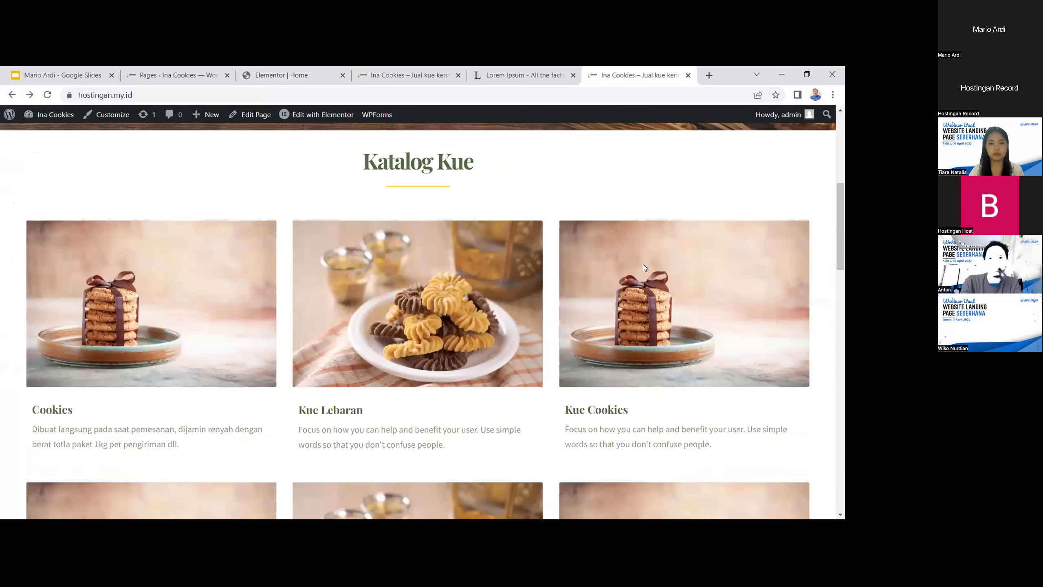
scroll(628, 310, "down", 3)
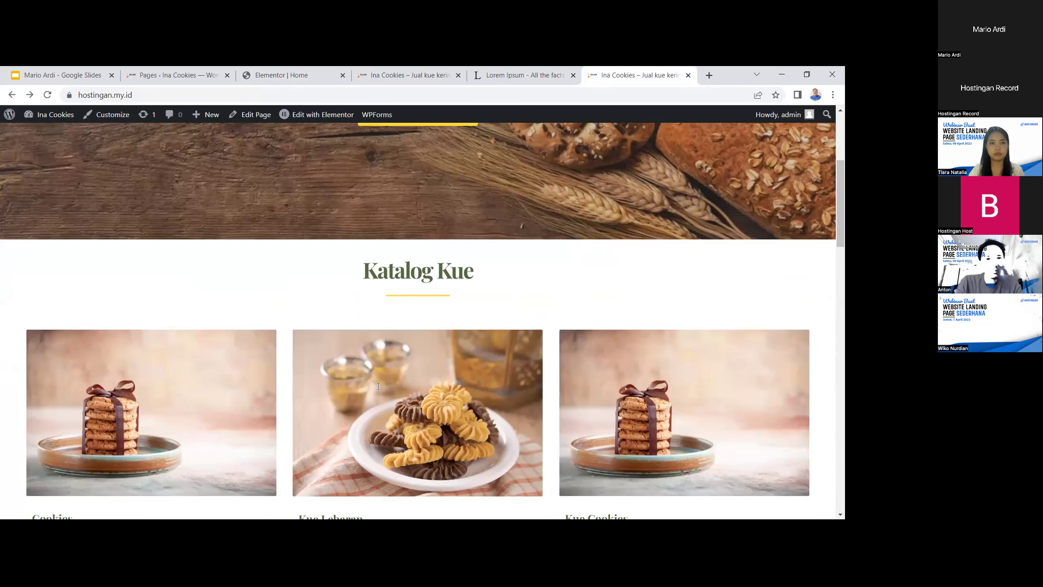
key("F5")
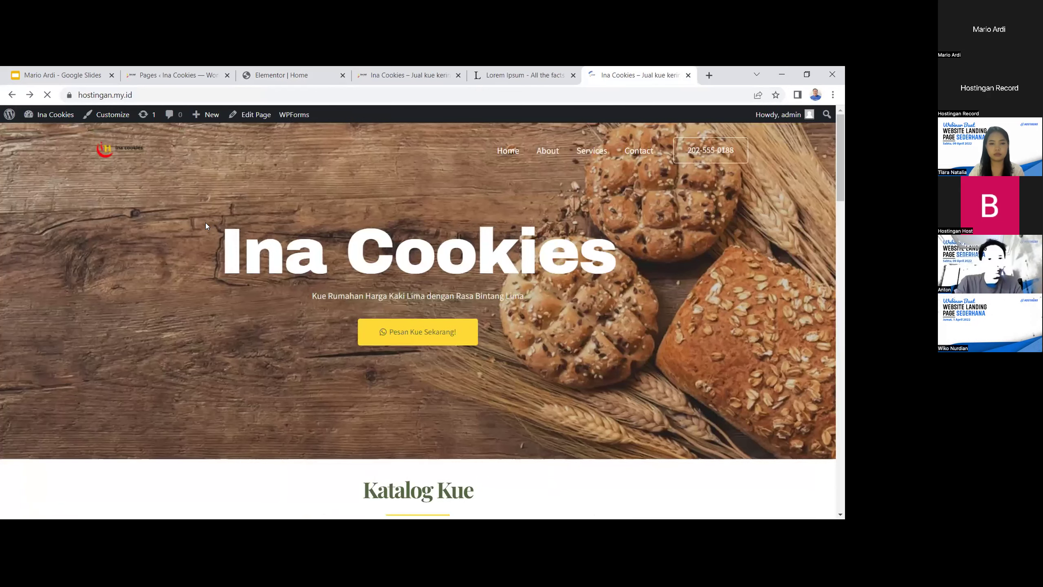
scroll(229, 235, "down", 10)
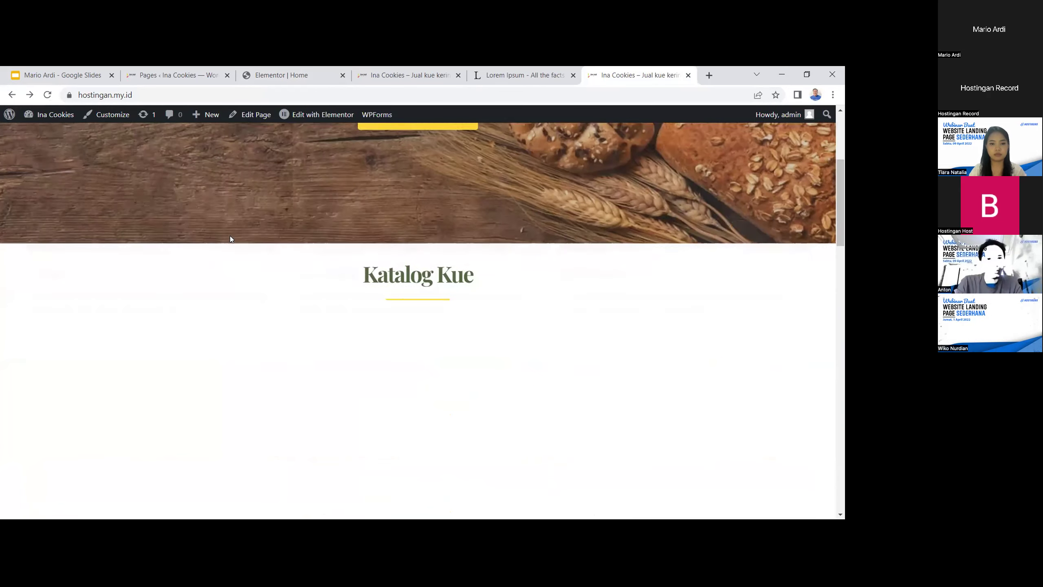
scroll(257, 253, "up", 1)
scroll(304, 256, "up", 1)
scroll(312, 256, "up", 2)
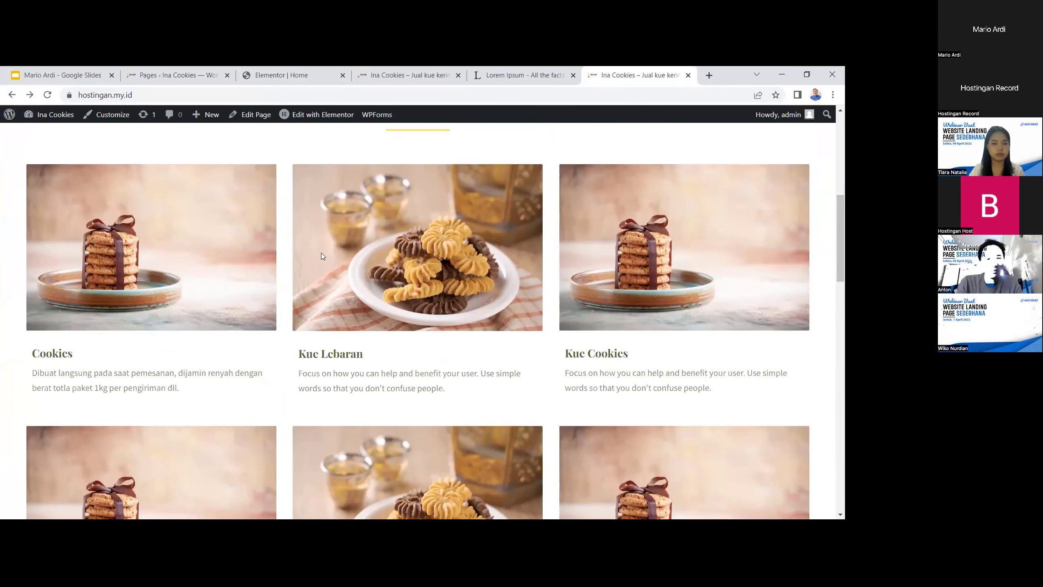
Return to the Elementor Home editor and bring up the landing page slides
left_click(402, 75)
left_click(281, 75)
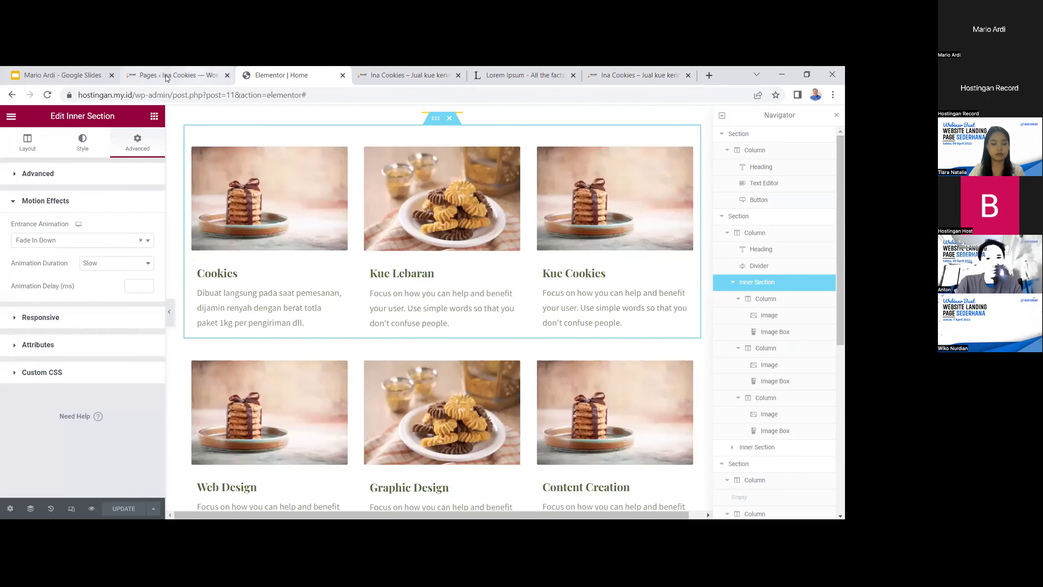
left_click(34, 73)
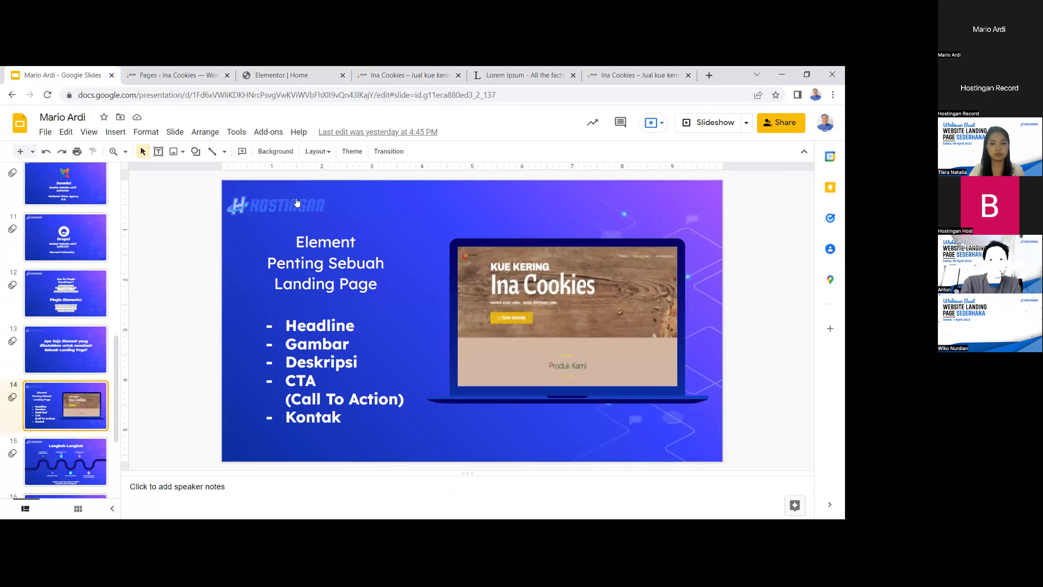
left_click(156, 71)
left_click(382, 71)
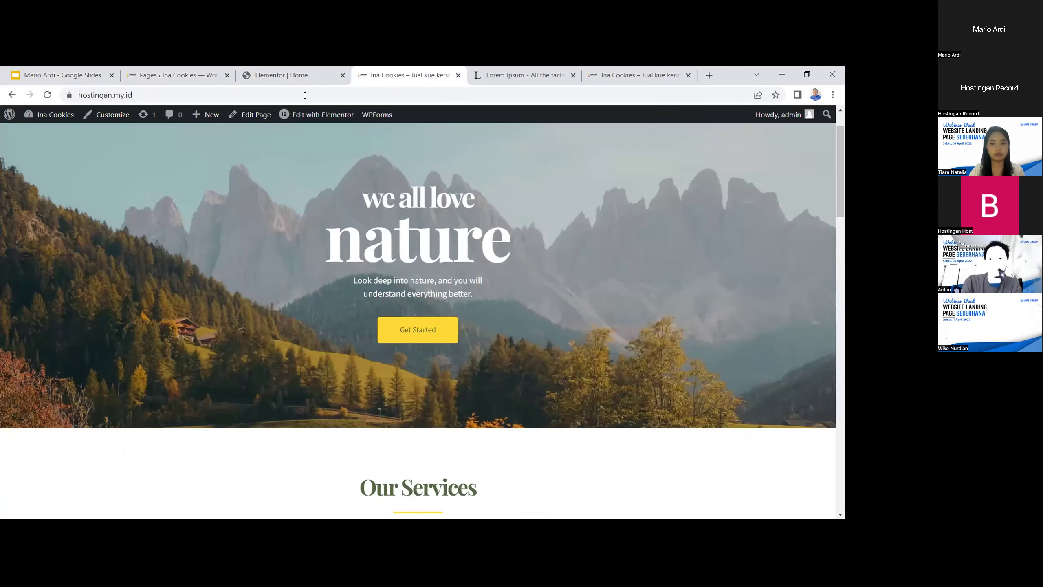
left_click(283, 71)
left_click(525, 71)
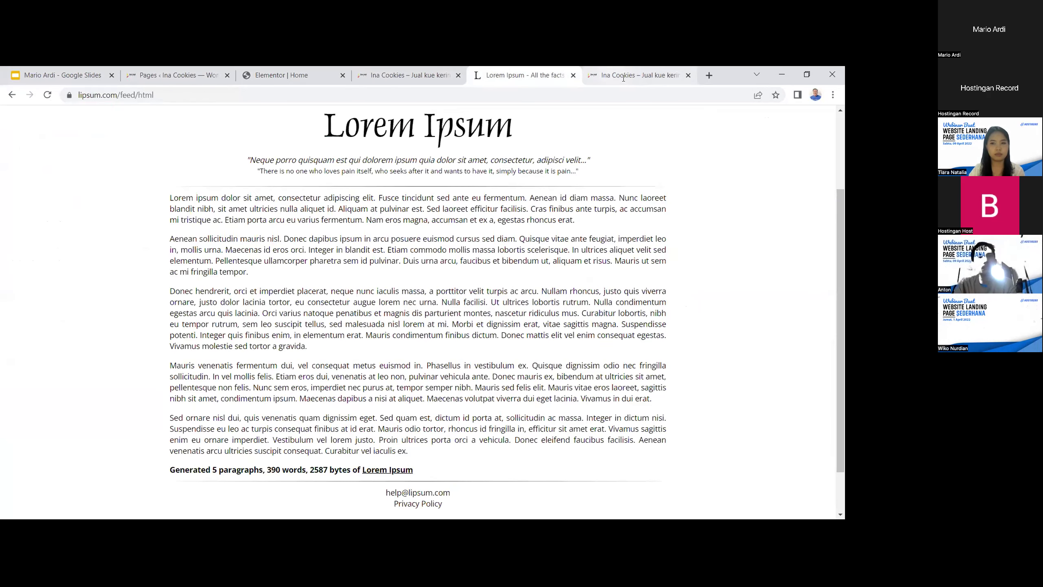
left_click(595, 73)
scroll(437, 304, "down", 4)
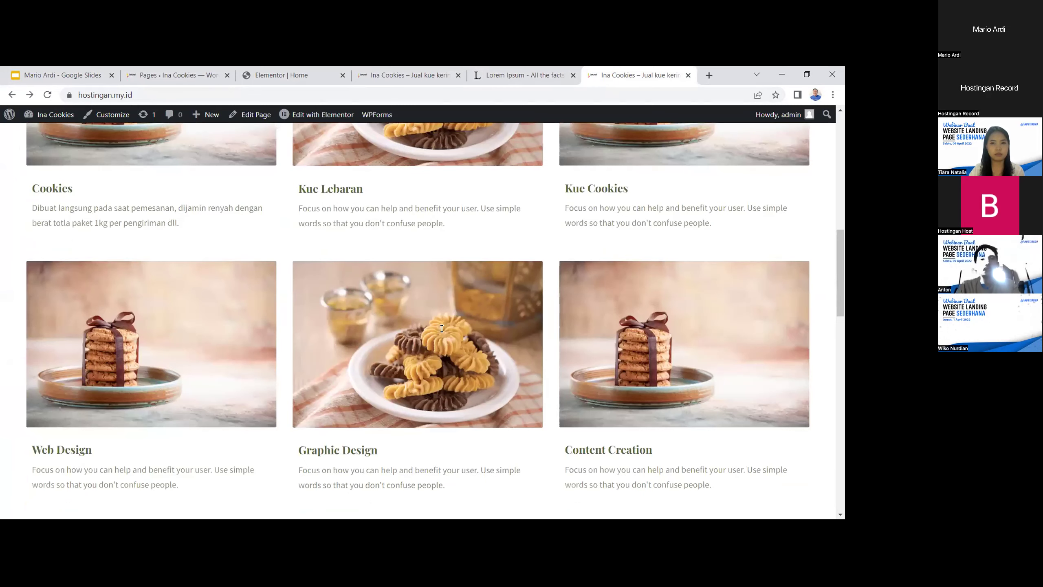
scroll(422, 313, "down", 8)
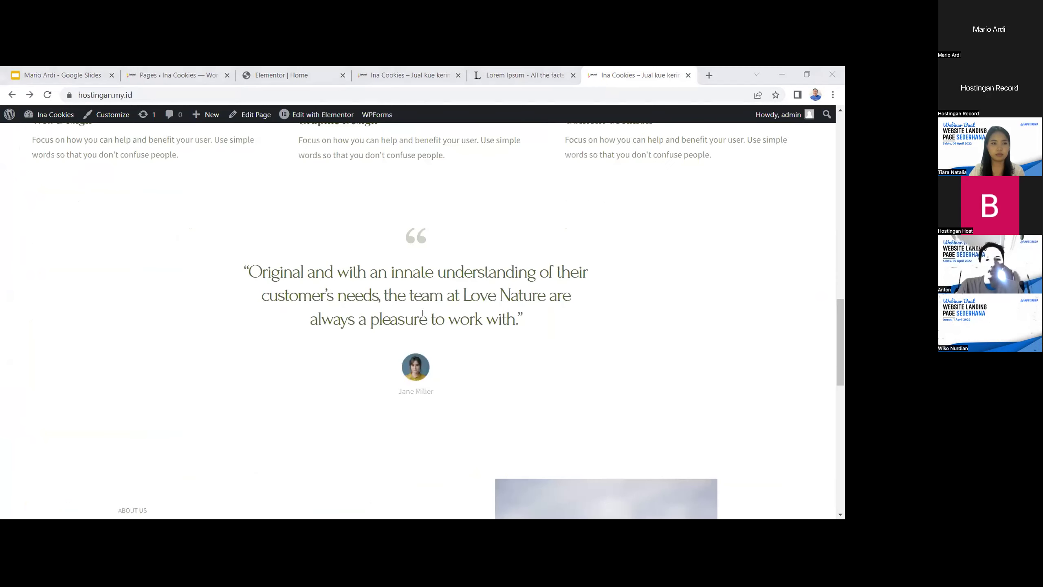
scroll(621, 328, "up", 1)
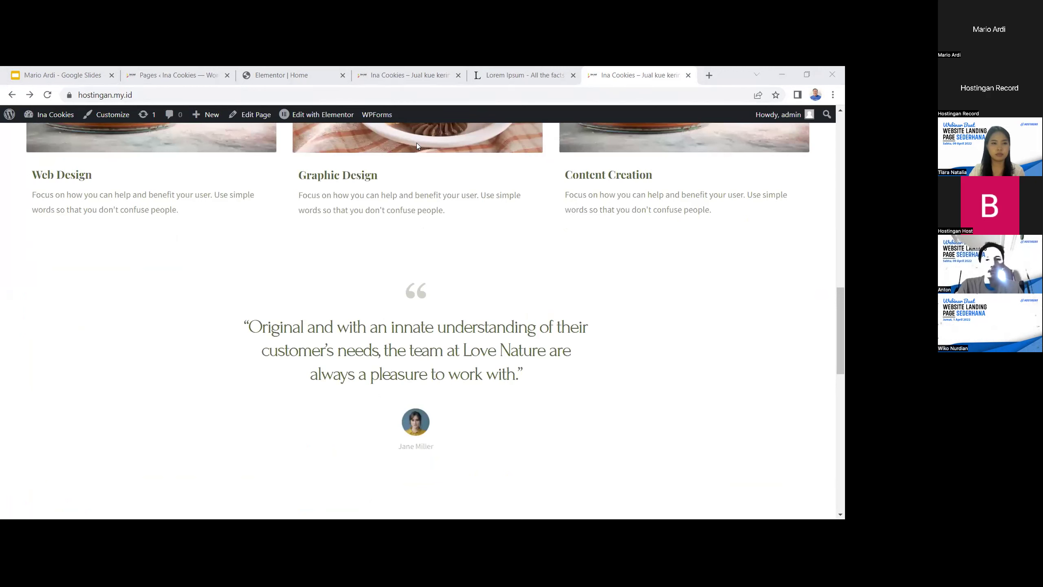
scroll(463, 366, "down", 1)
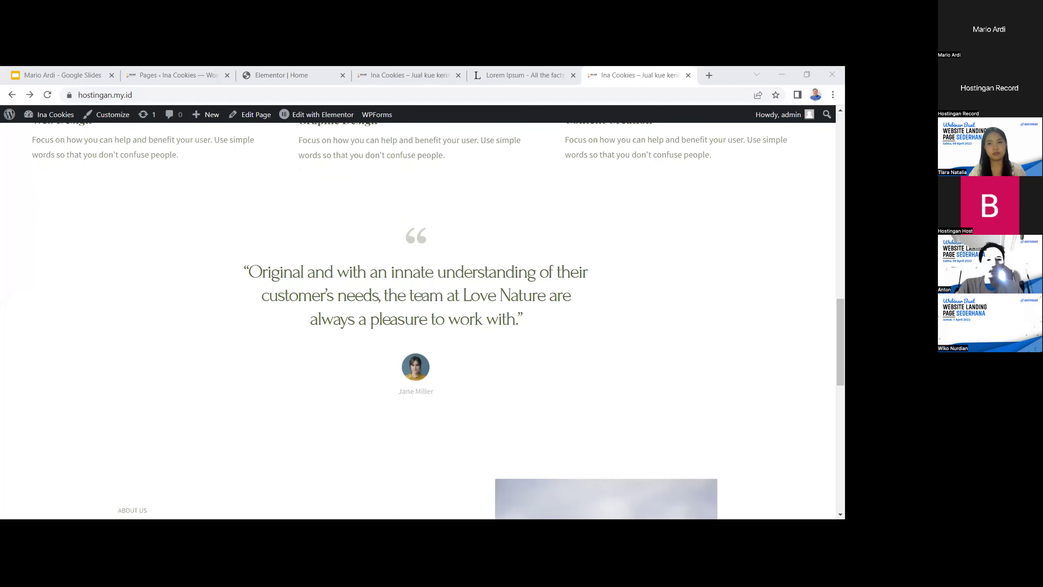
left_click(319, 292)
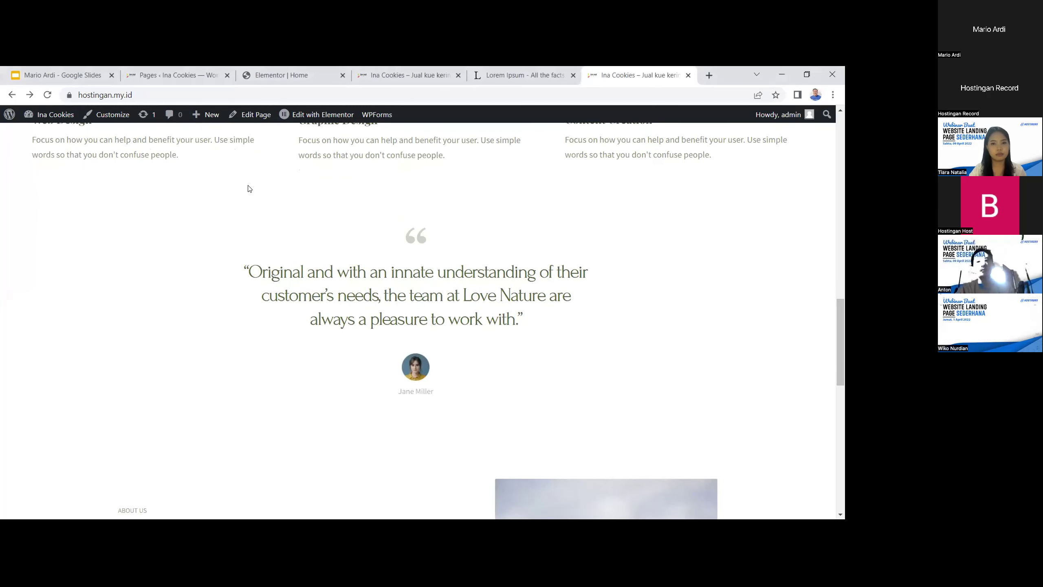
left_click(399, 67)
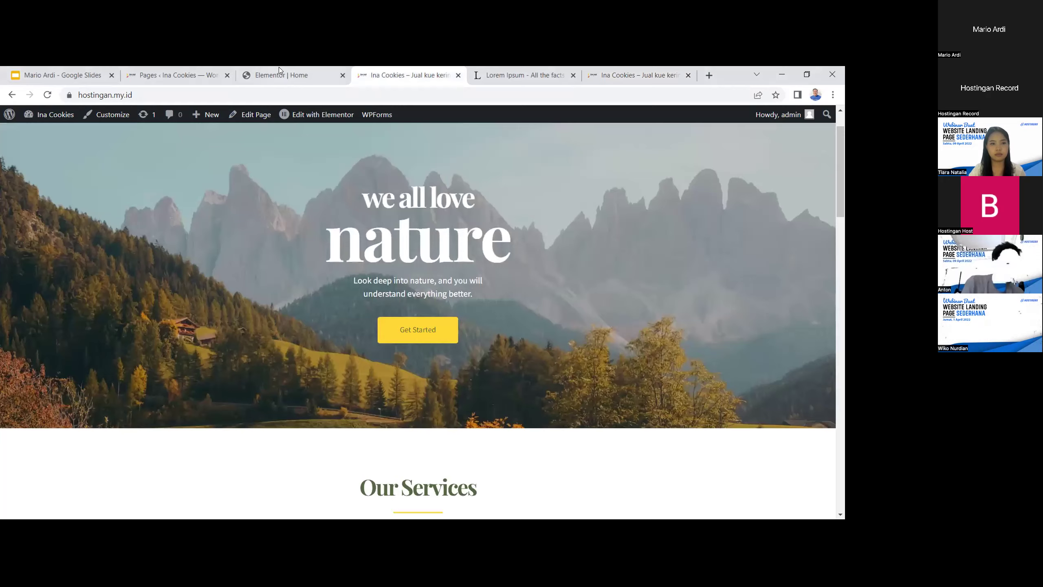
scroll(405, 369, "down", 10)
scroll(411, 397, "down", 5)
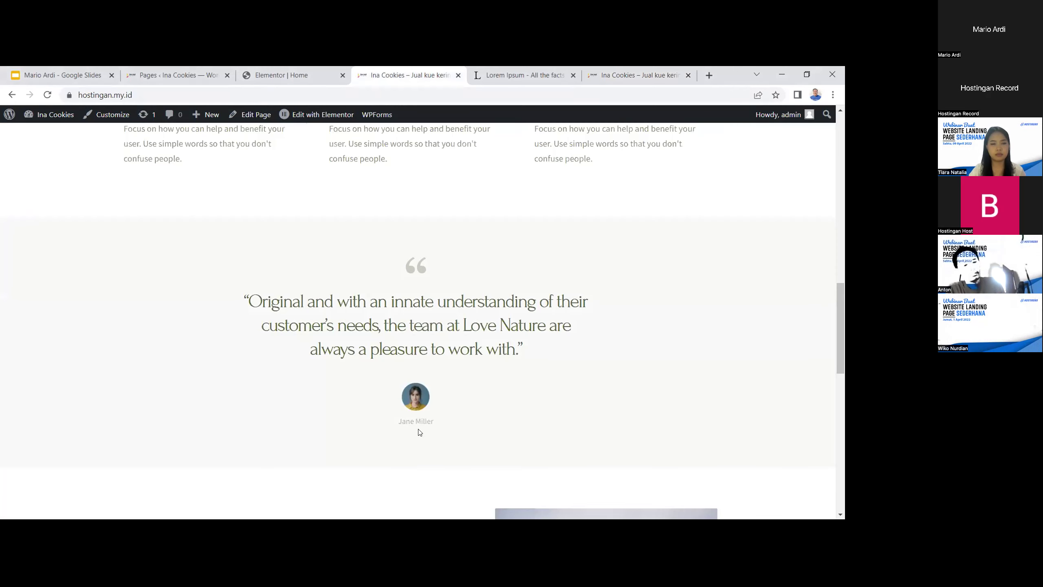
left_click(306, 79)
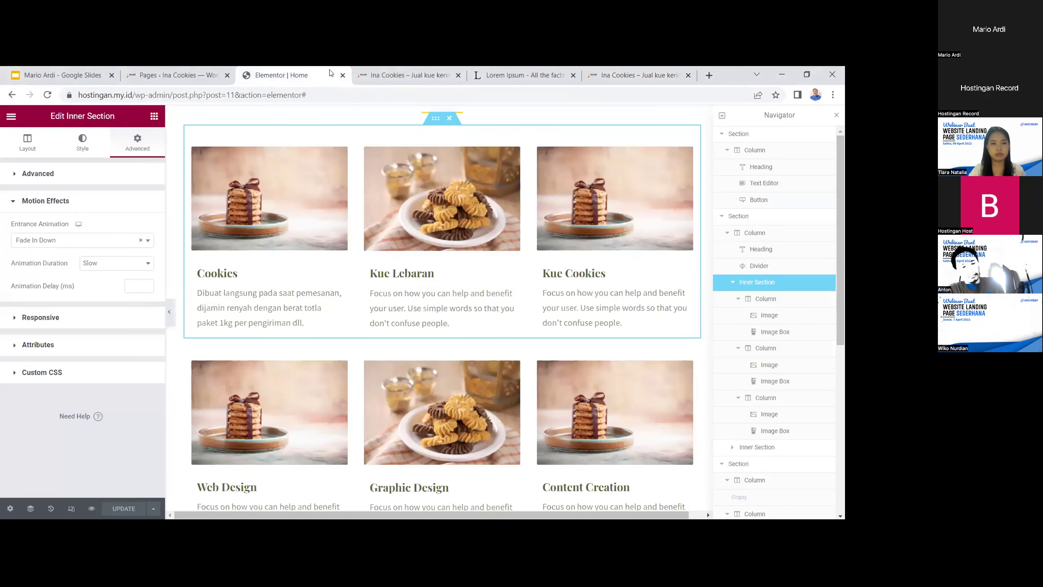
Replace the testimonial quote with 'Ina Cookies telah menjual lebih dari 1.000.000 paket kue kering…desa kami.'
scroll(377, 361, "down", 9)
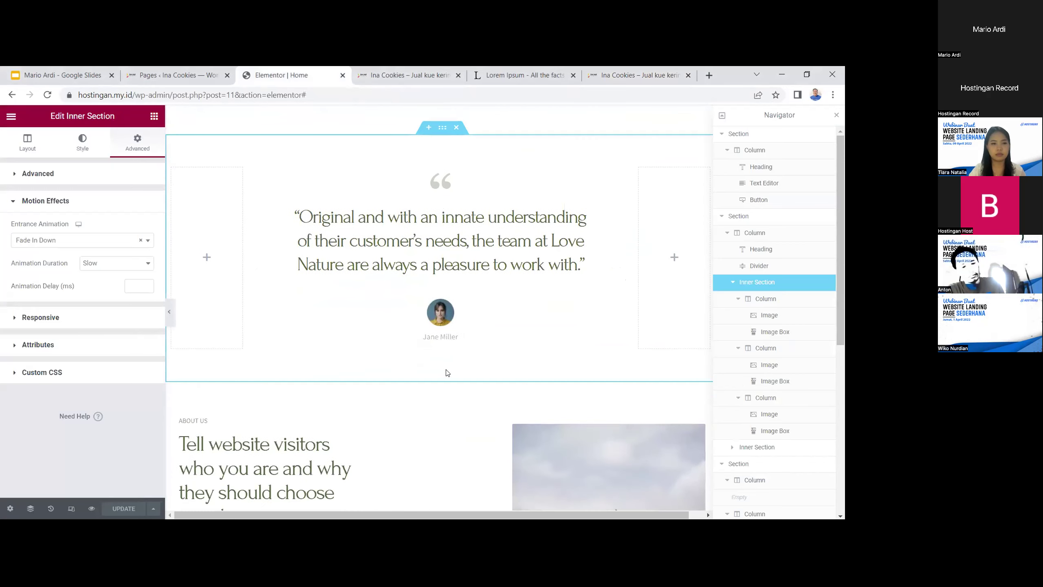
scroll(294, 263, "up", 1)
left_click(295, 261)
left_click_drag(296, 263, 577, 323)
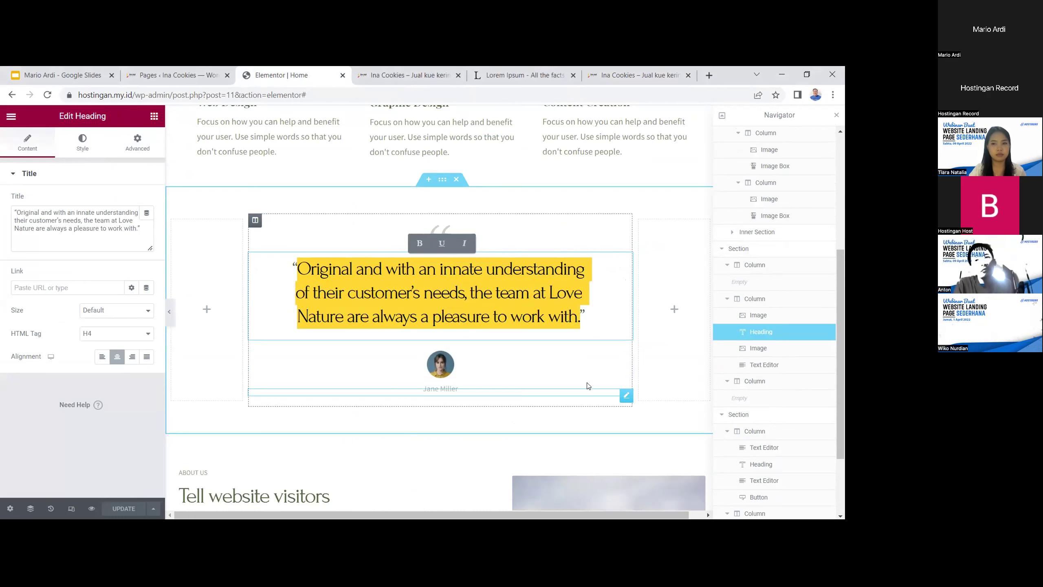
type("Ina Cookies telah beroperas”")
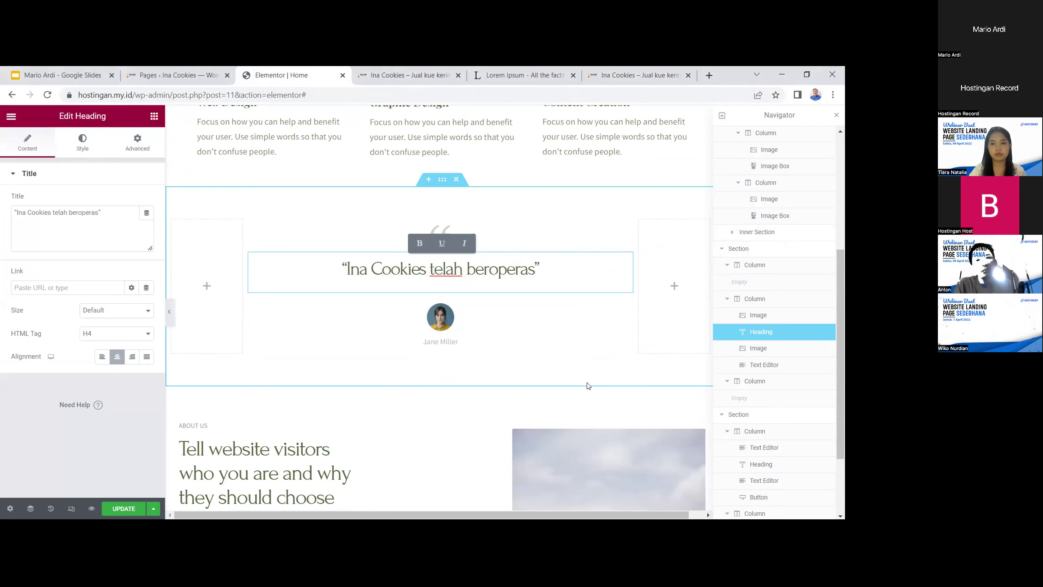
key("BackSpace")
key("BackSpace")
key("BackSpace")
key("BackSpace")
key("BackSpace")
key("BackSpace")
key("BackSpace")
key("BackSpace")
key("BackSpace")
key("BackSpace")
key("BackSpace")
key("BackSpace")
type("ah menjual lebih dari")
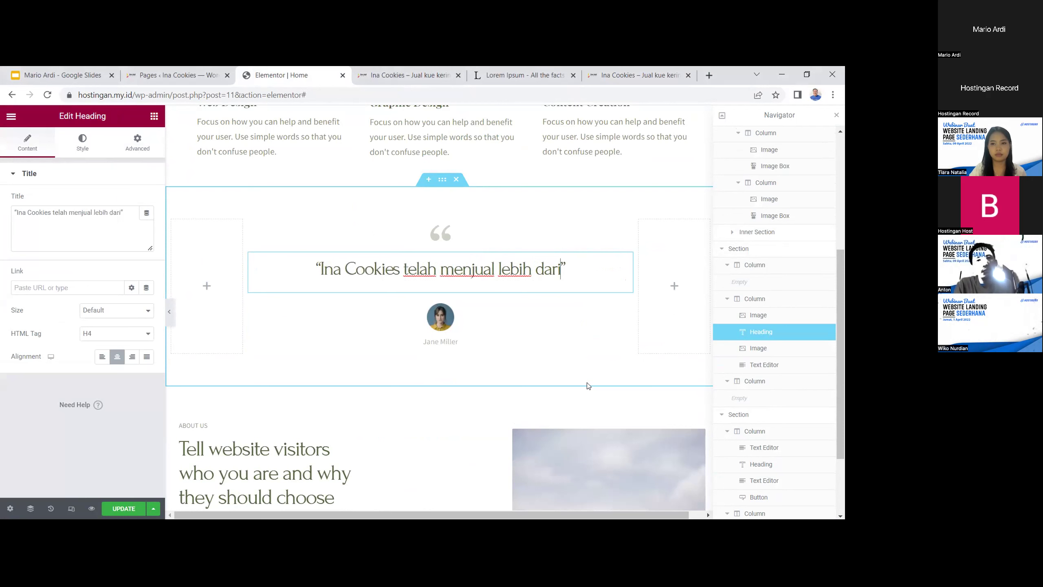
type(" 1")
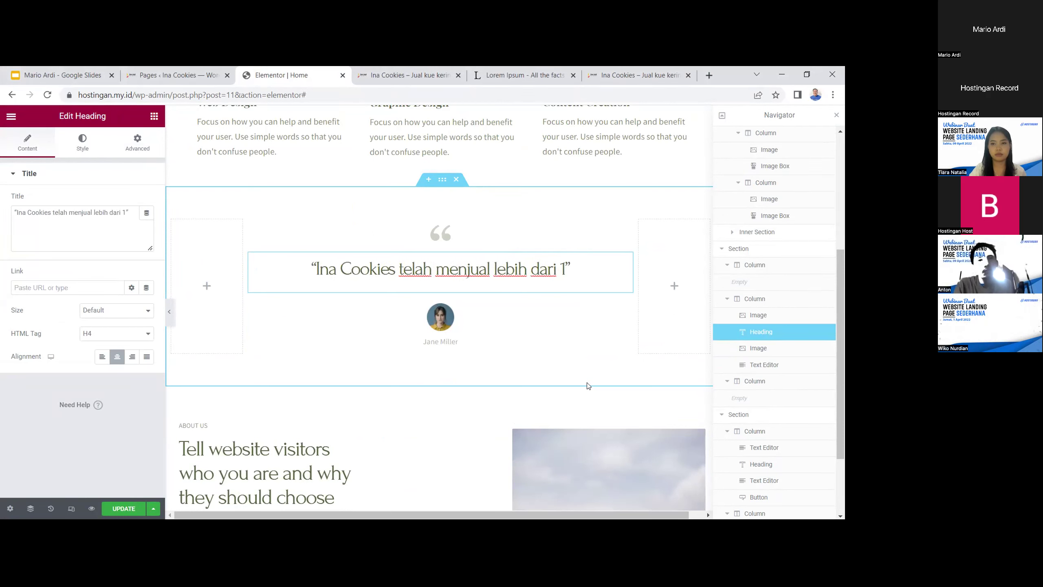
type(".00")
type("0")
type(".000 paket")
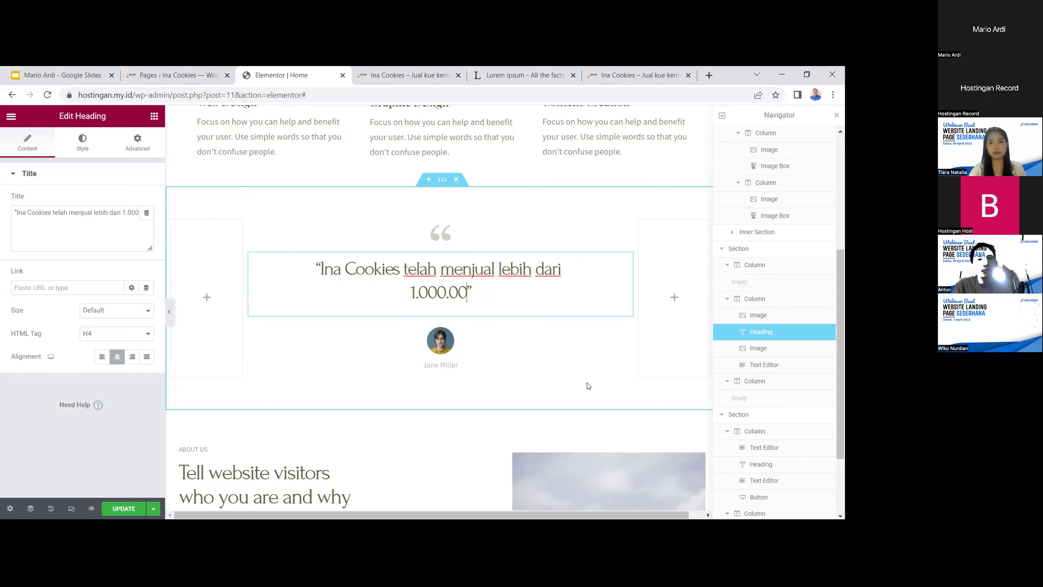
type(" kue kering ")
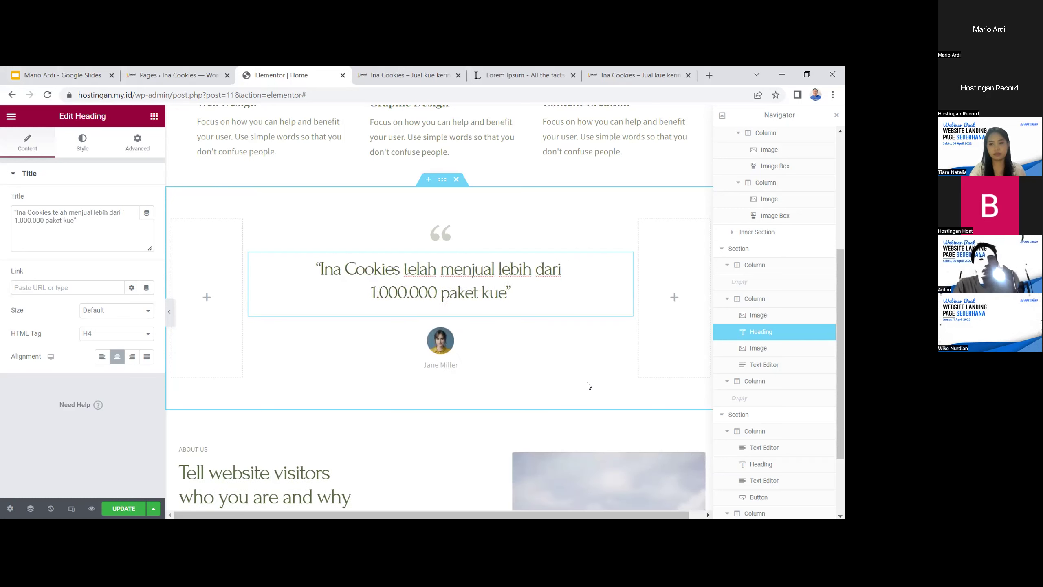
type("setiap bul")
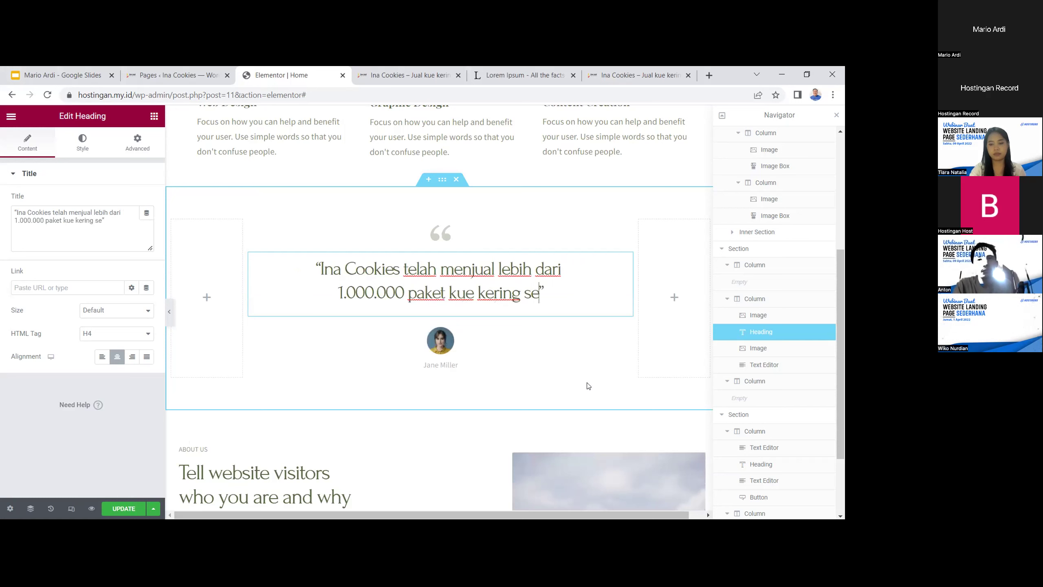
type("annya s")
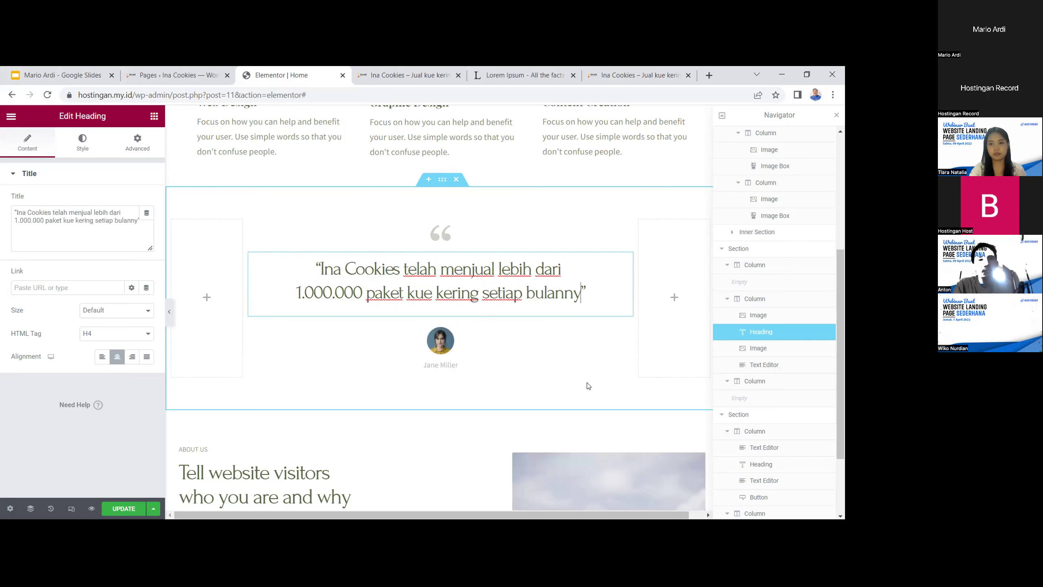
type("ejak pandemi")
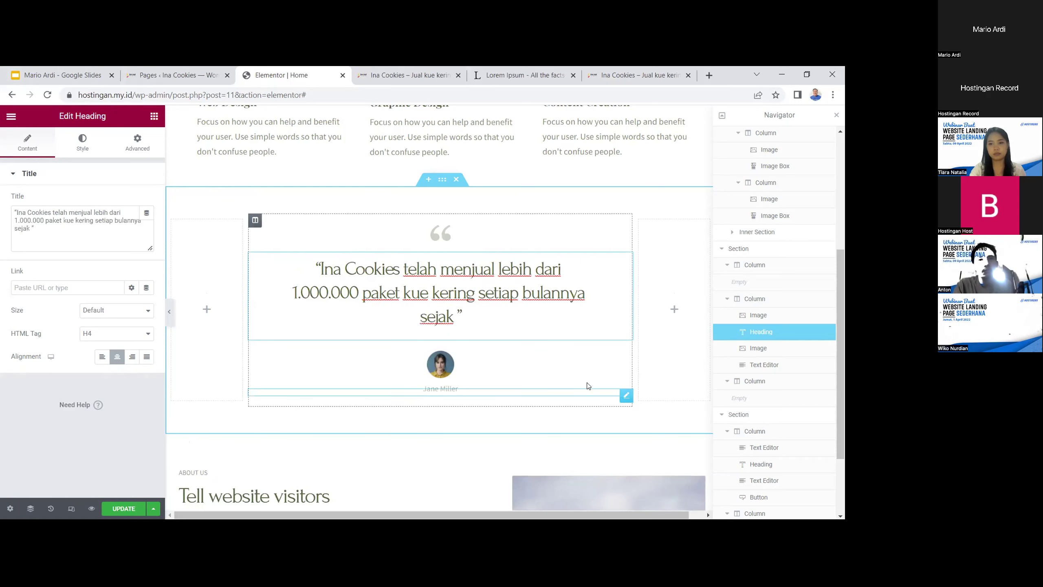
type(", t")
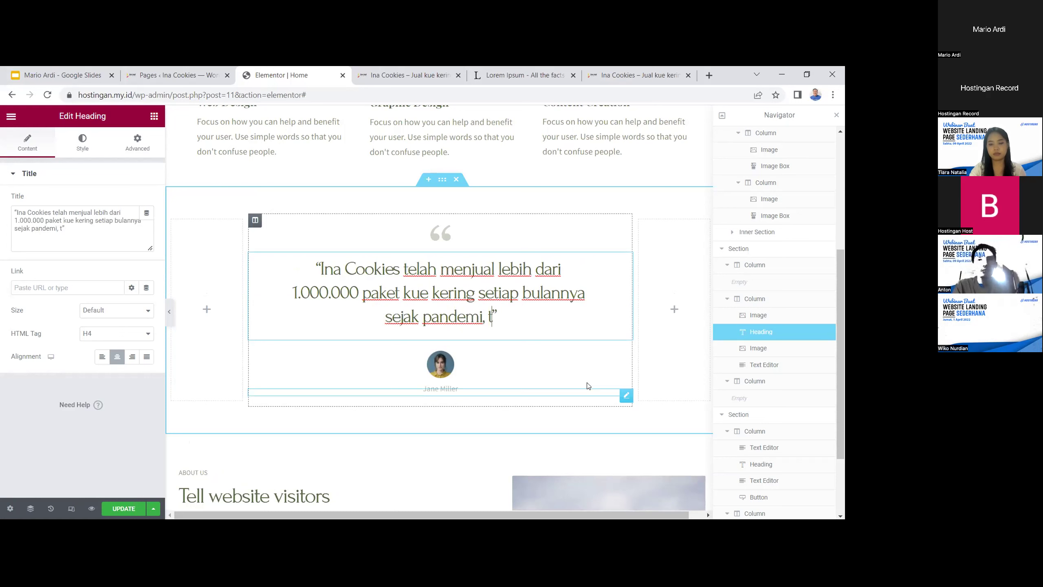
key("BackSpace")
key("BackSpace")
type(". Terei")
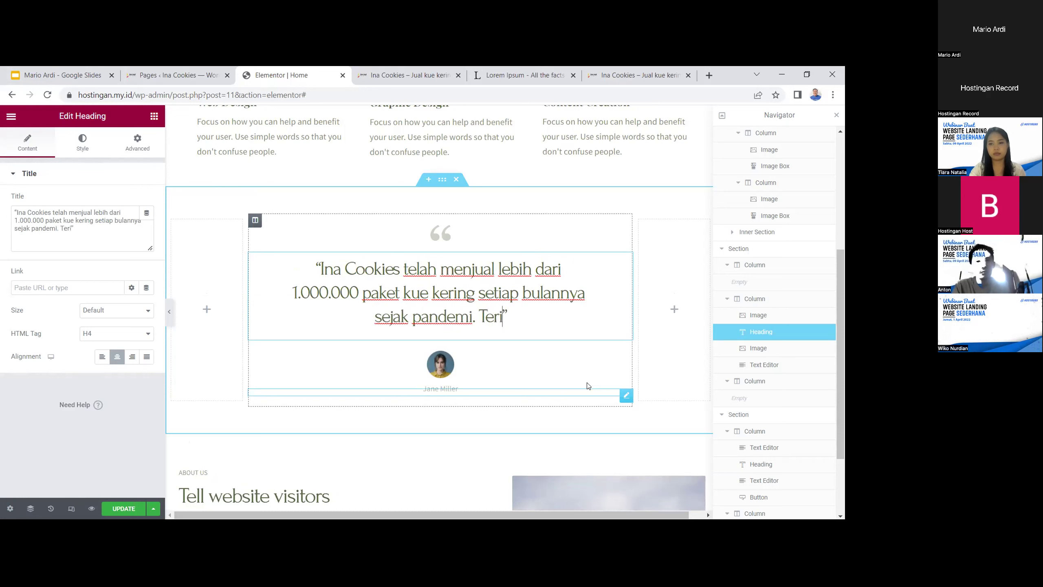
type(" kasih")
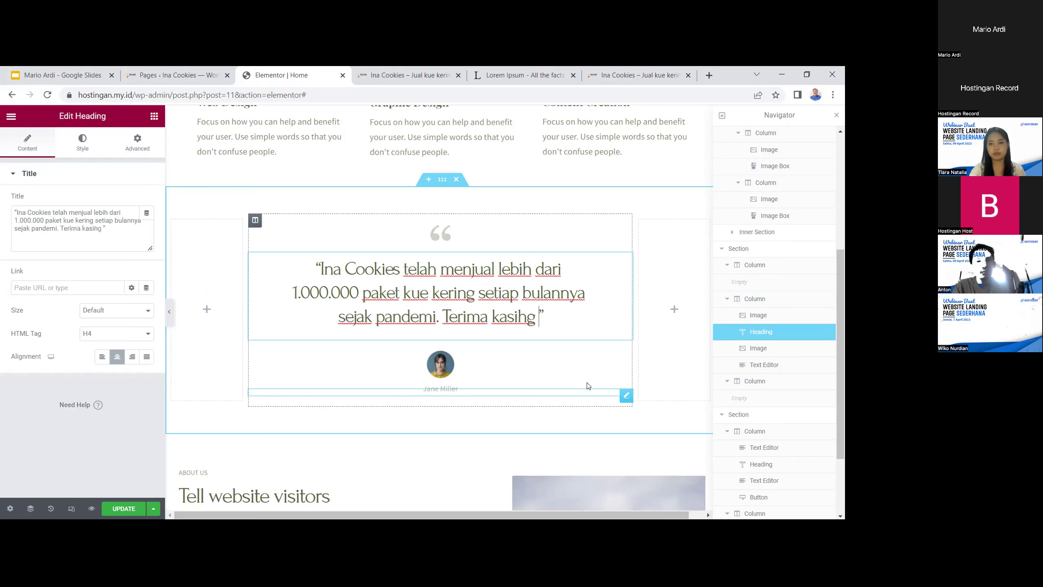
type(" telah membant")
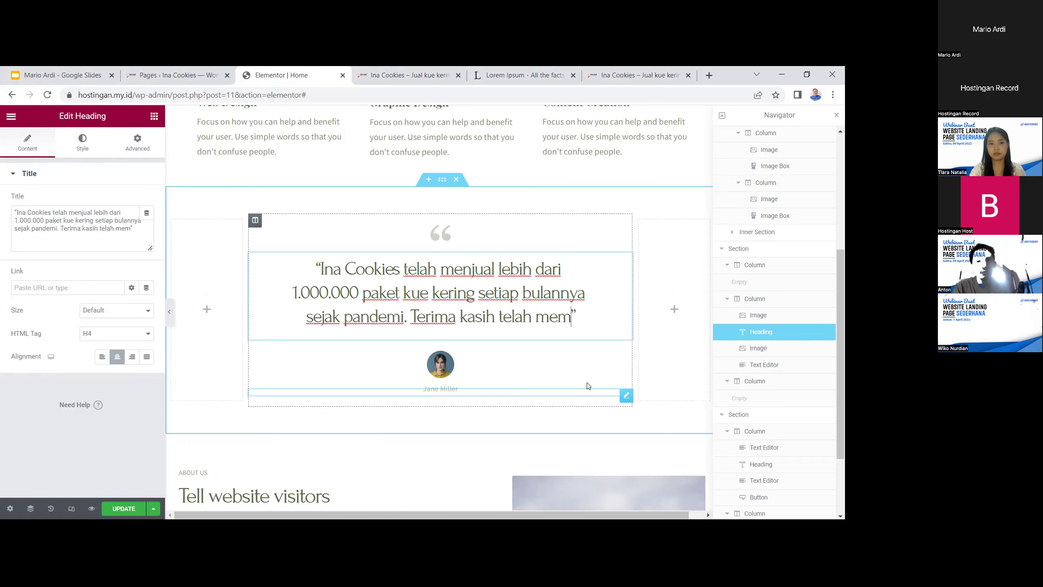
type("u roda ek")
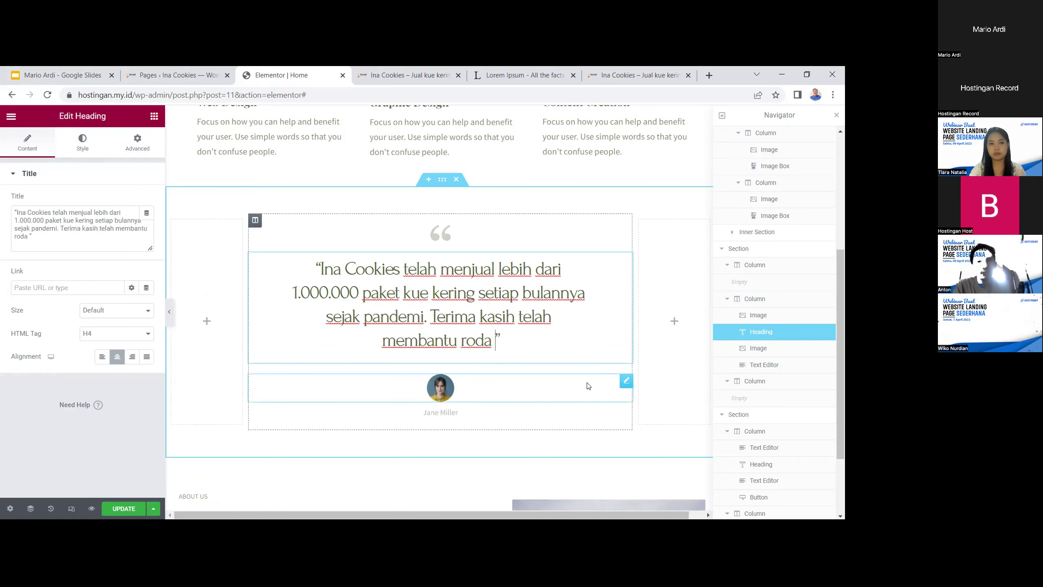
type("onomi de")
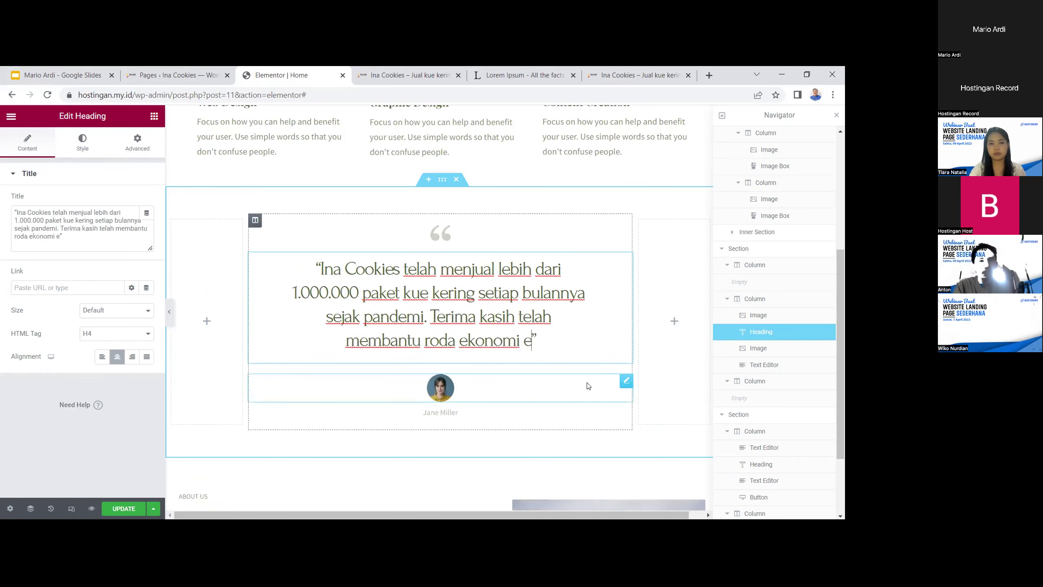
type("sa kami.")
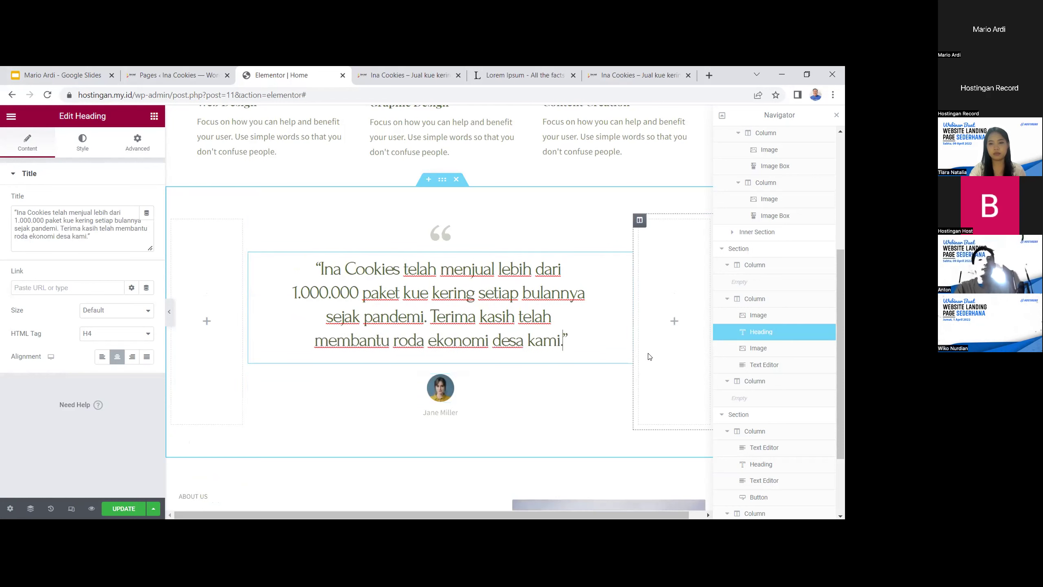
scroll(547, 428, "up", 2)
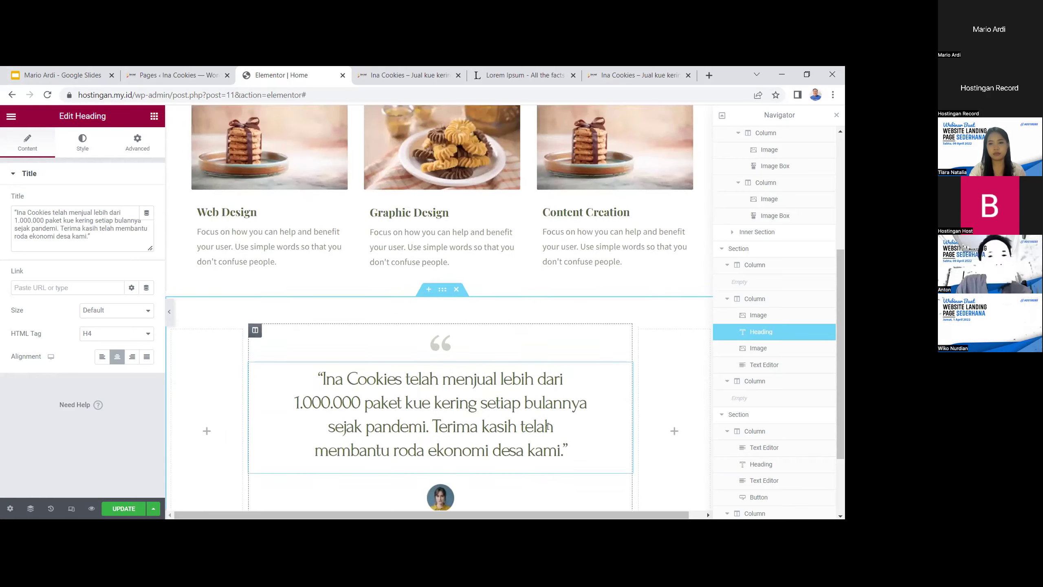
scroll(473, 465, "down", 2)
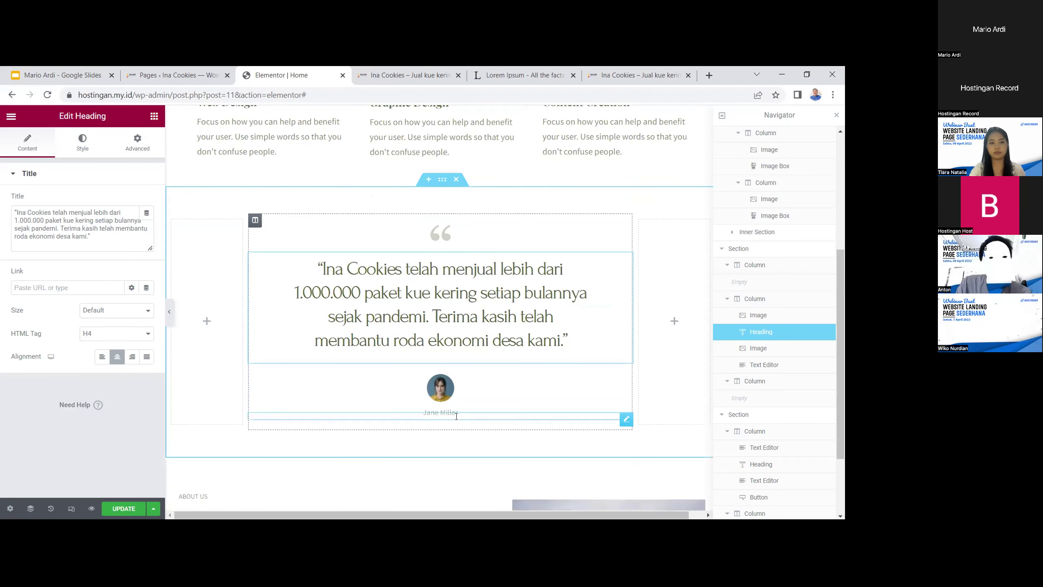
Replace the testimonial avatar with the avatar_on_about portrait from the media library
left_click(459, 412)
left_click(439, 389)
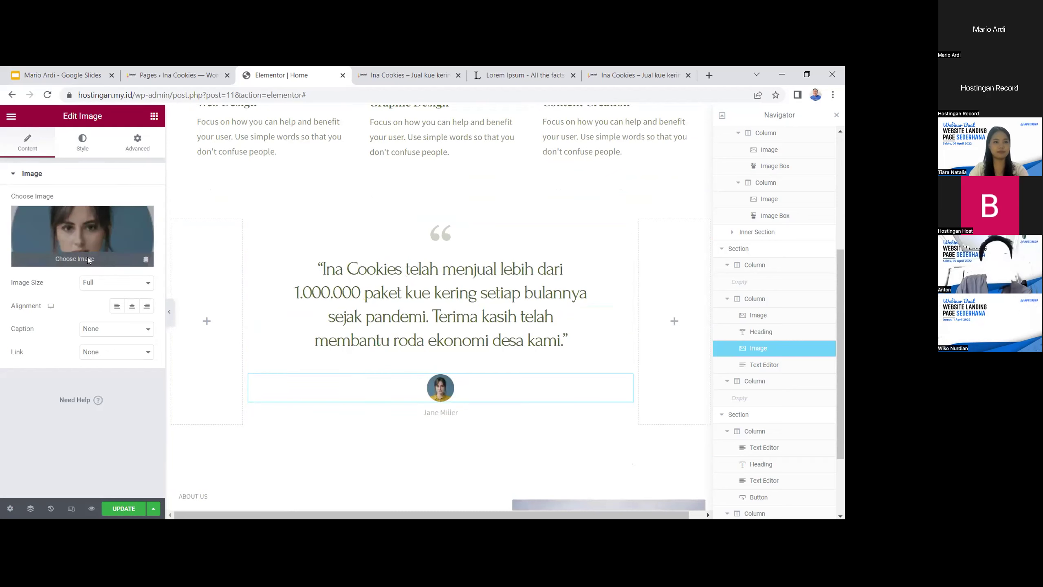
left_click(88, 261)
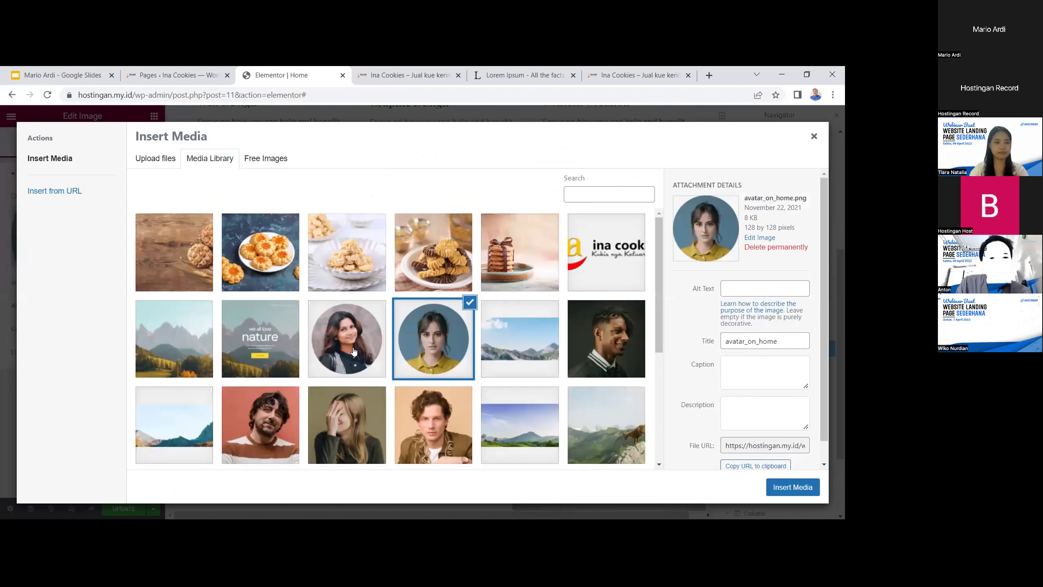
left_click(354, 351)
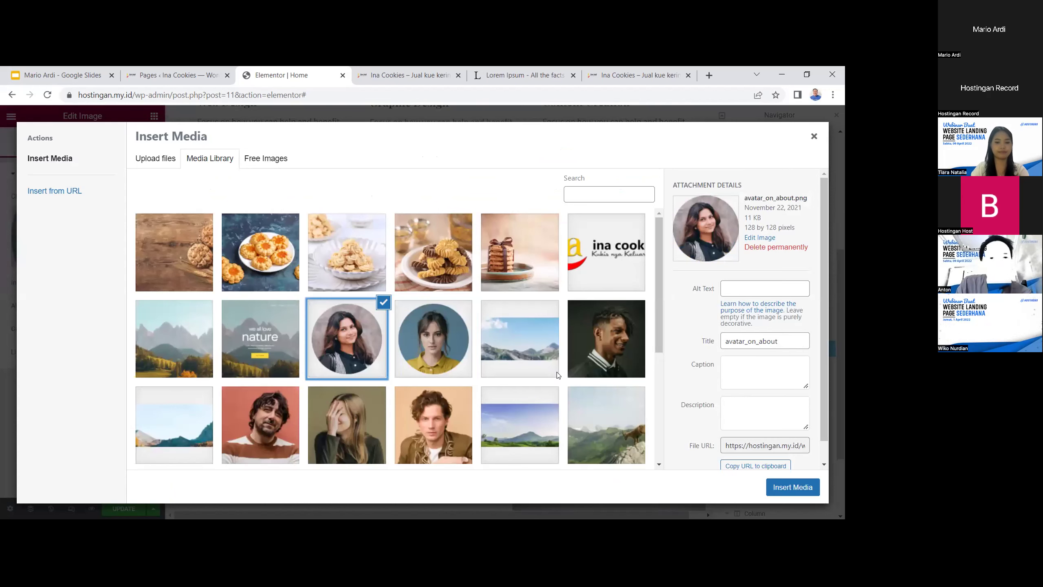
left_click(793, 487)
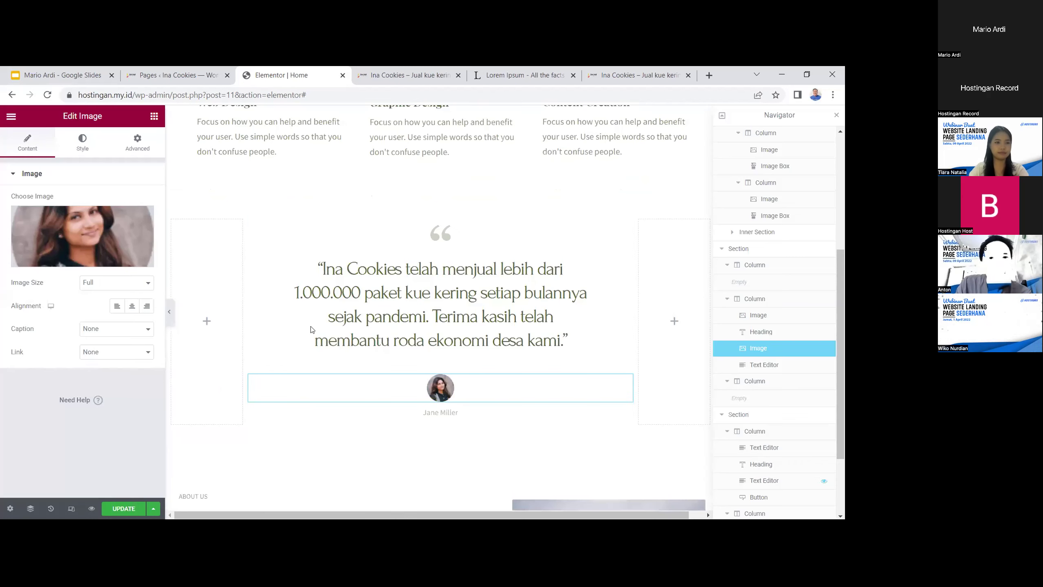
Change the reviewer caption to a customer's name and update the page
left_click(467, 414)
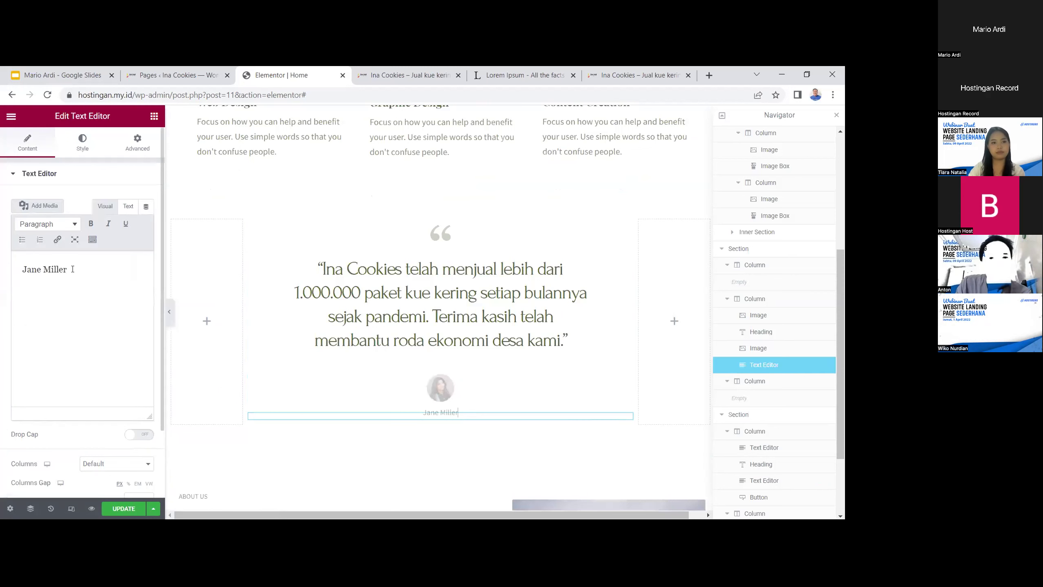
left_click_drag(69, 269, 1, 274)
type("Sinta Ina Cookies")
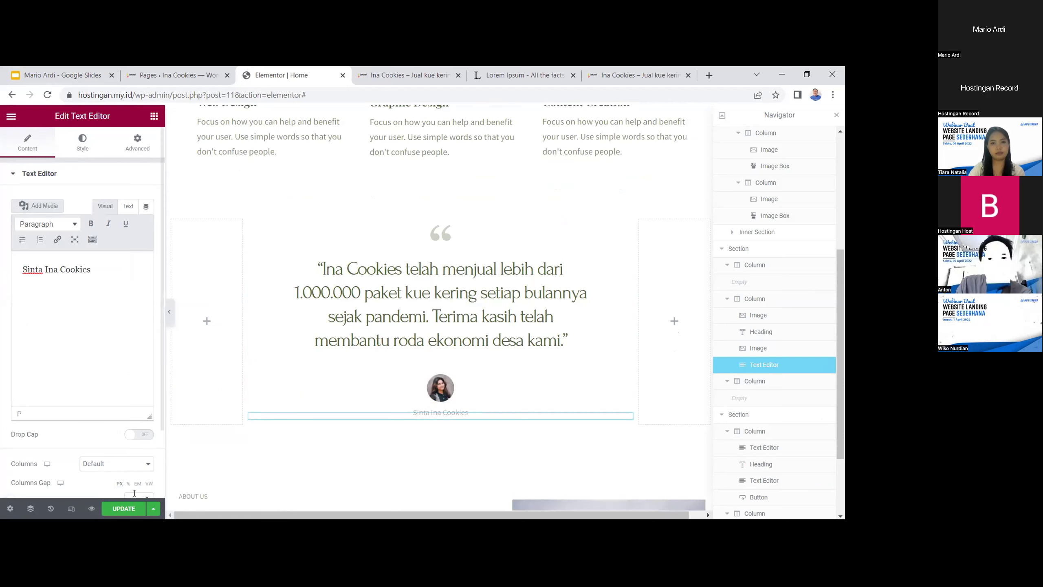
scroll(287, 439, "down", 2)
scroll(285, 442, "up", 3)
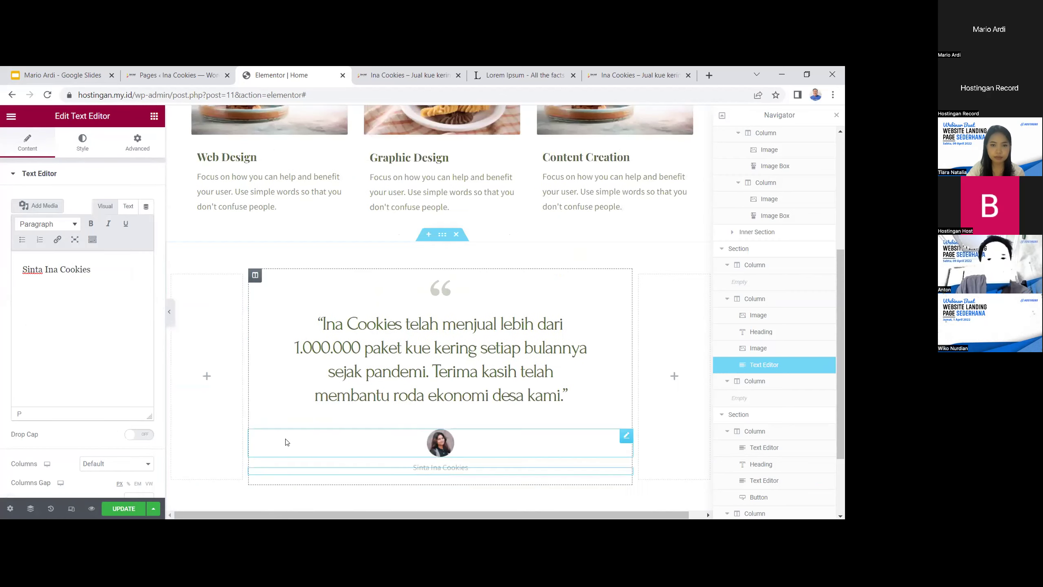
left_click(125, 507)
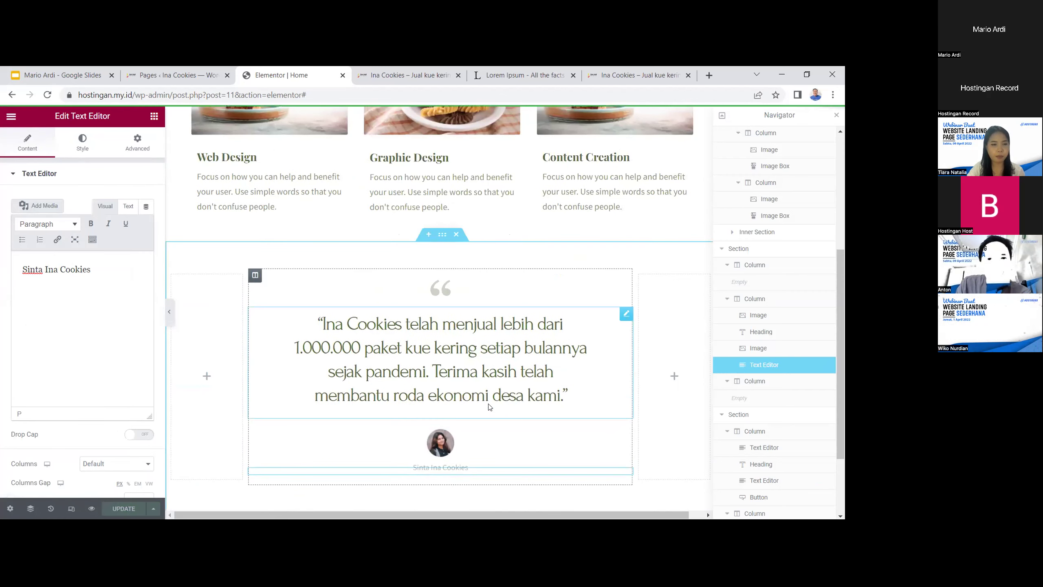
Open the live Ina Cookies homepage tab and scroll to its testimonial section
left_click(622, 76)
scroll(575, 287, "up", 1)
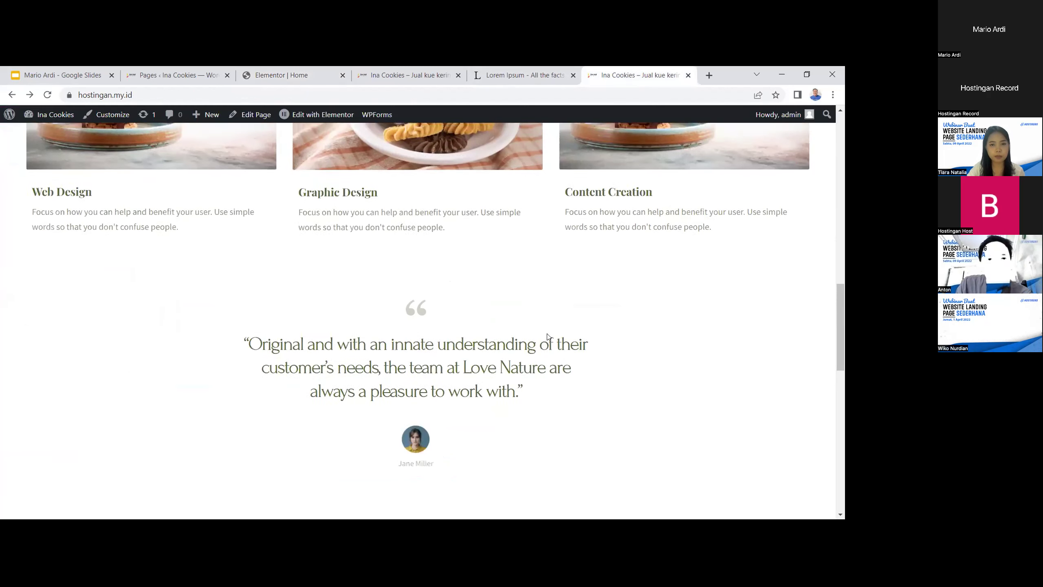
scroll(575, 329, "down", 3)
scroll(410, 337, "up", 2)
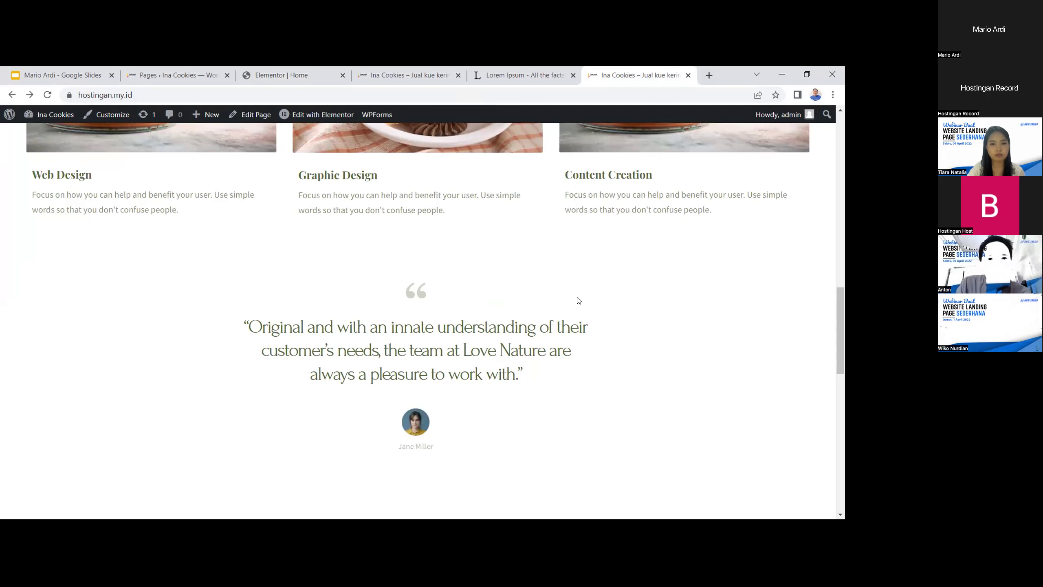
Open the CINEMATIC VIDEO bookmark in a new tab to grab its YouTube address, then close it
left_click(710, 75)
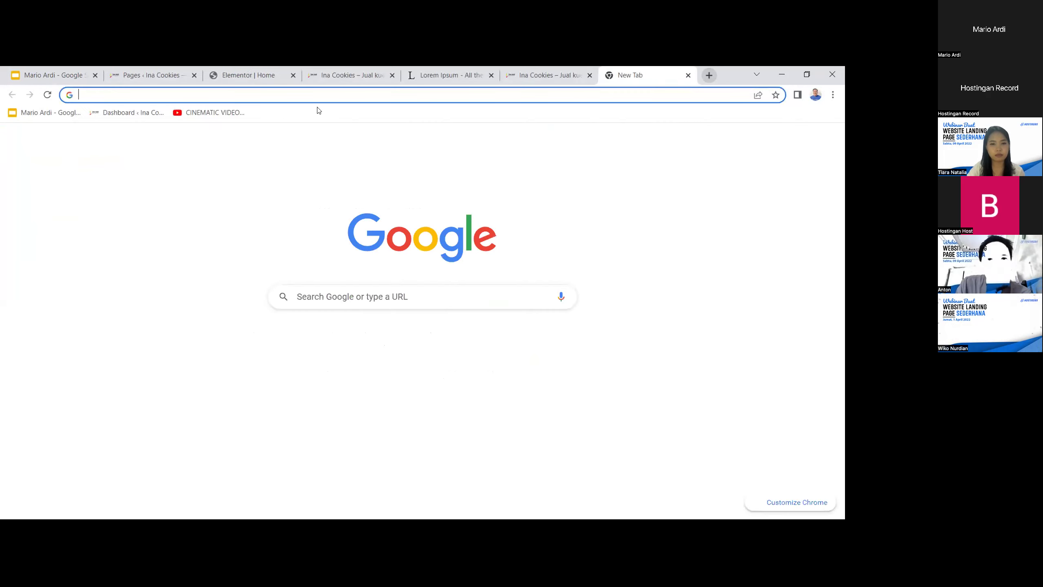
right_click(208, 109)
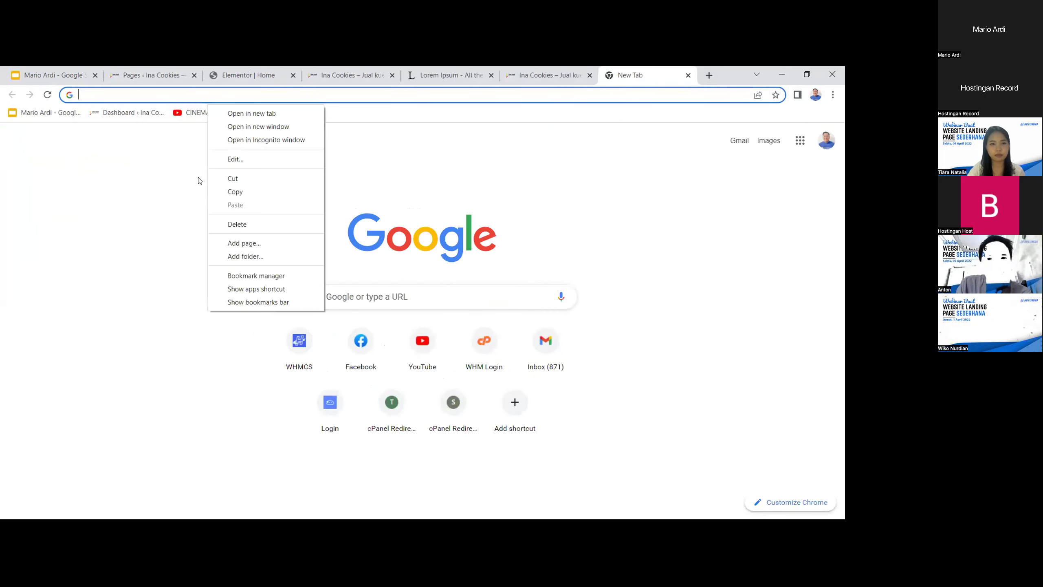
left_click(190, 112)
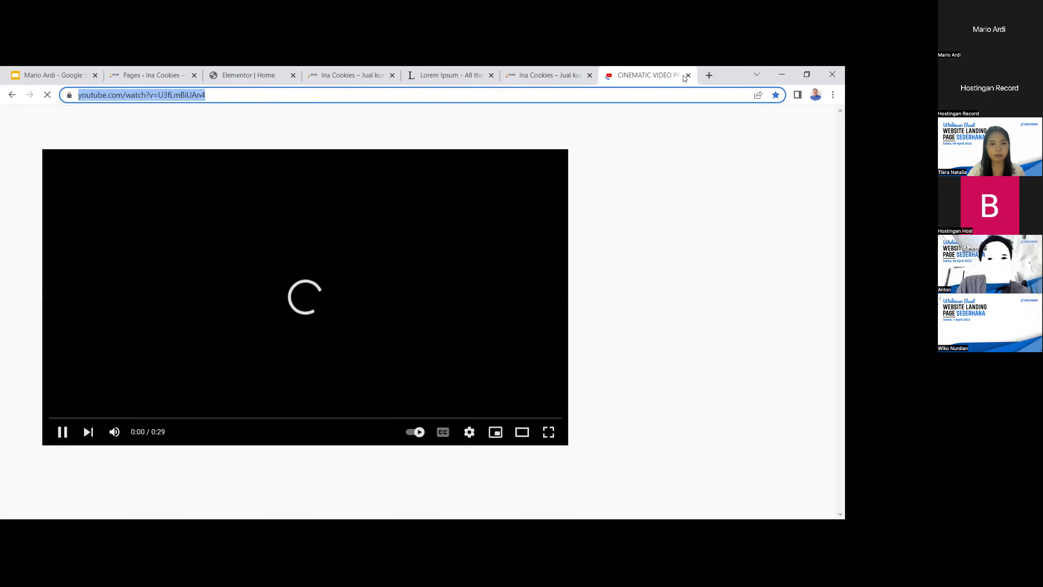
middle_click(621, 77)
Switch back through the tabs to the Elementor editor for the Home page
left_click(415, 68)
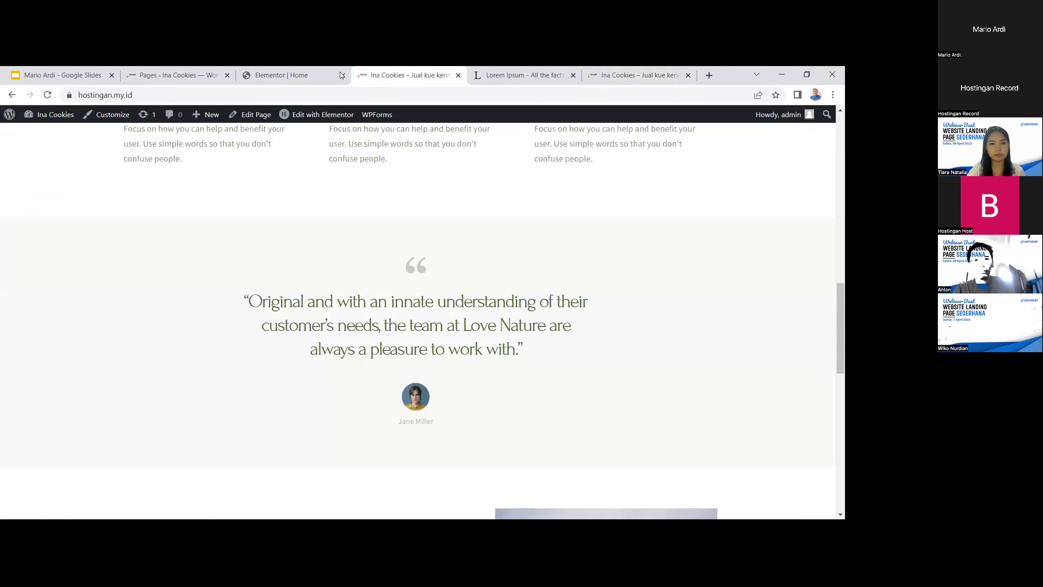
left_click(296, 69)
left_click(180, 75)
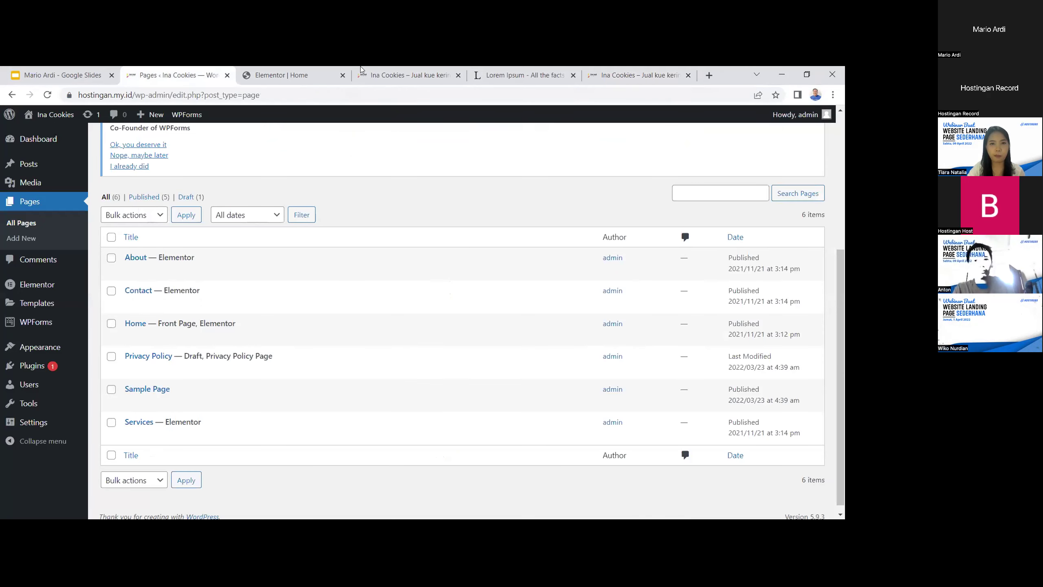
left_click(283, 73)
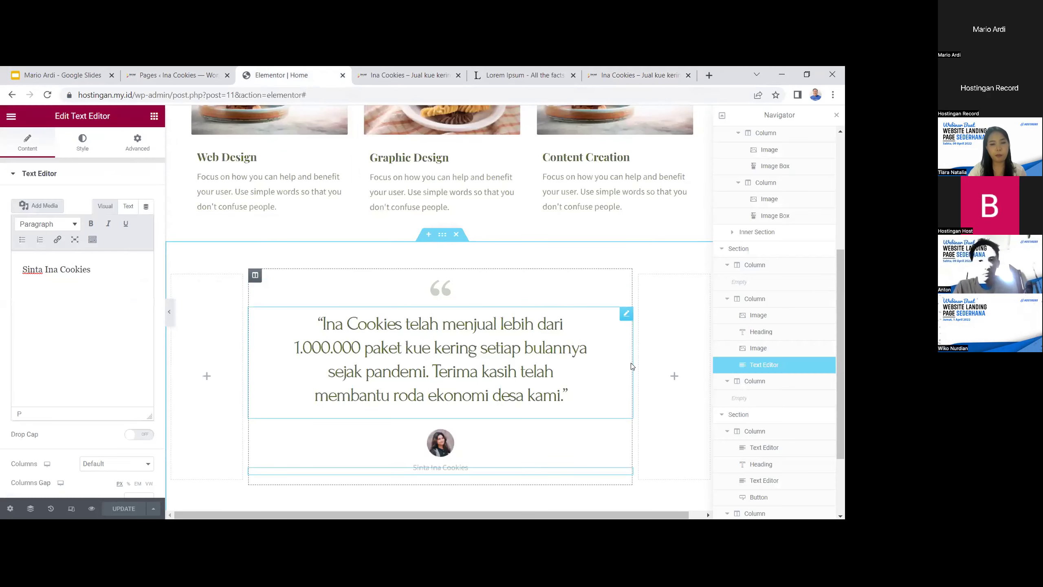
Paste the YouTube link as the testimonial section's background video and update the page
scroll(632, 367, "down", 1)
scroll(612, 366, "up", 1)
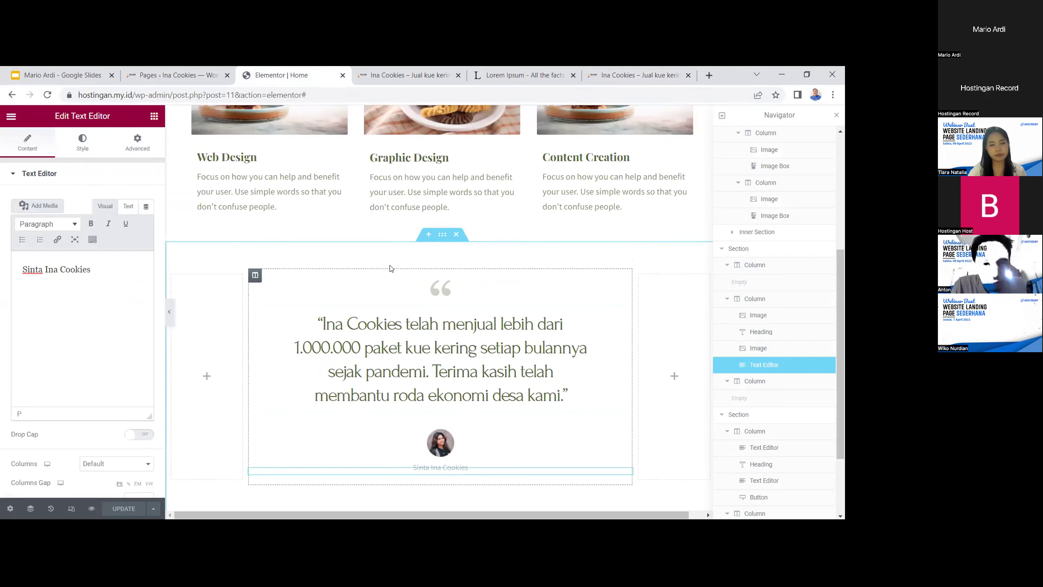
left_click(437, 240)
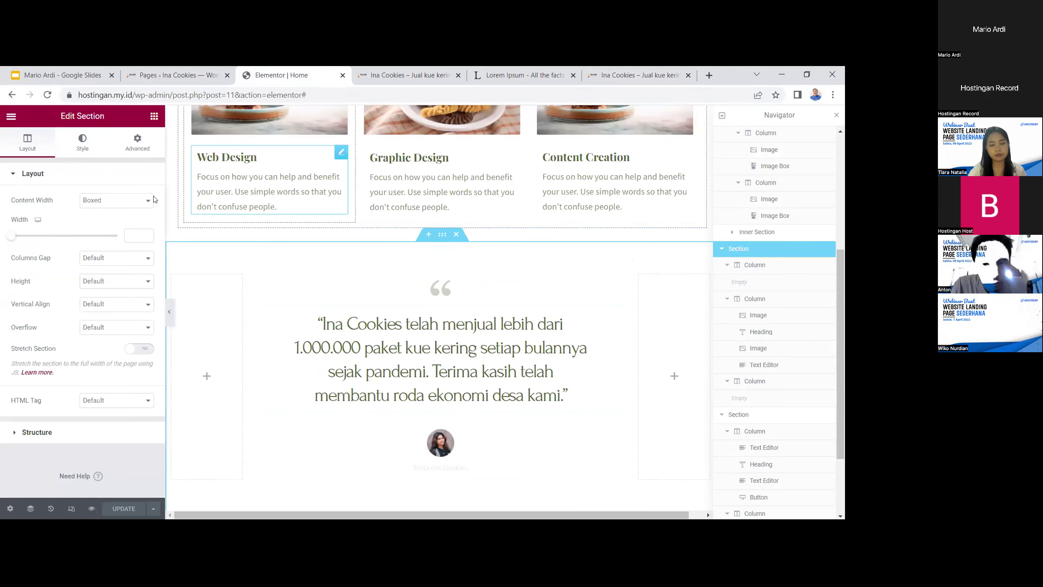
left_click(83, 144)
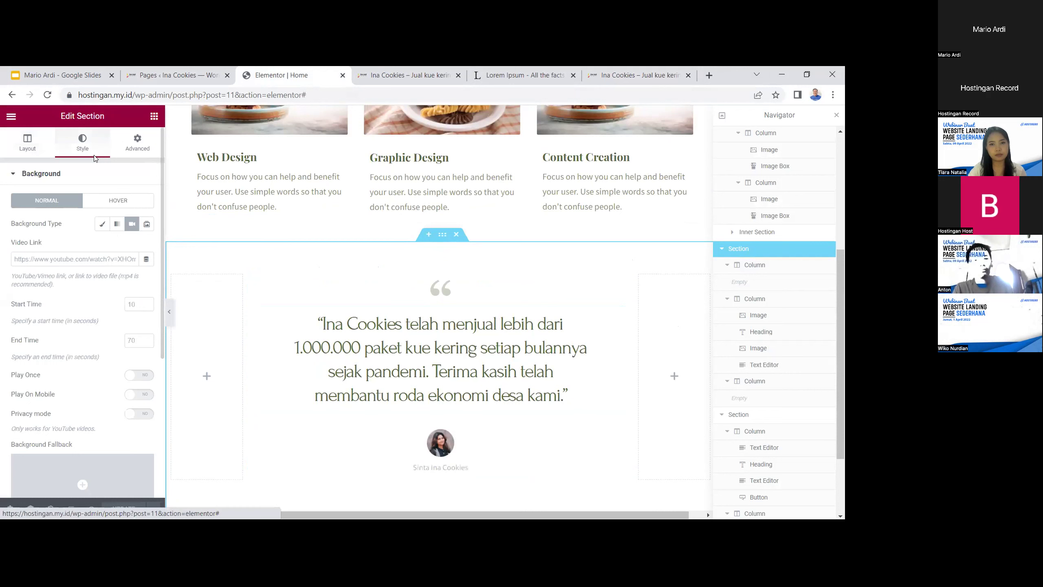
left_click(129, 260)
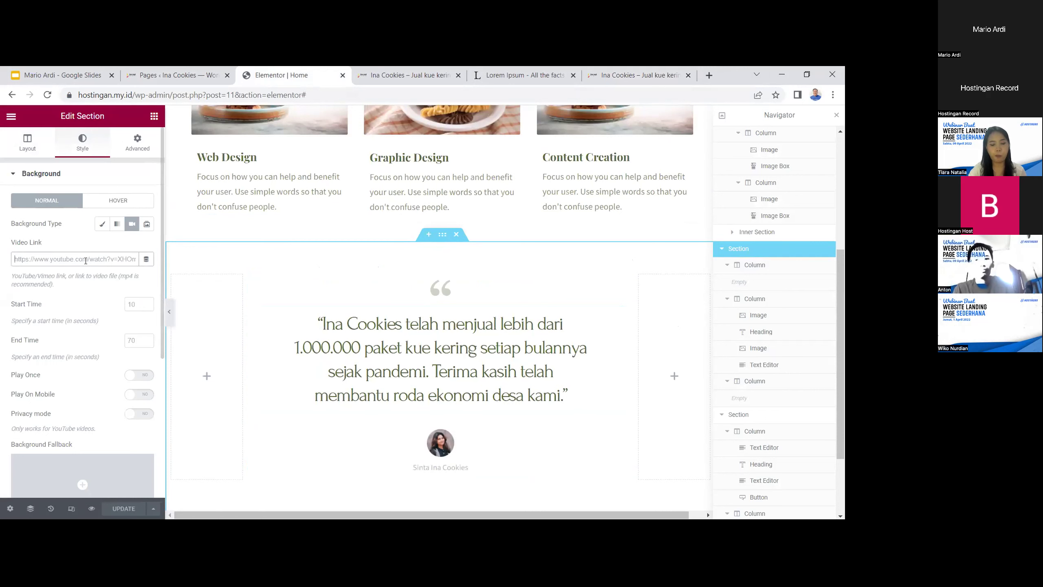
type("https://www.youtube.com/watch?v=U3fLmBiUAn4")
scroll(98, 283, "down", 2)
scroll(102, 312, "down", 4)
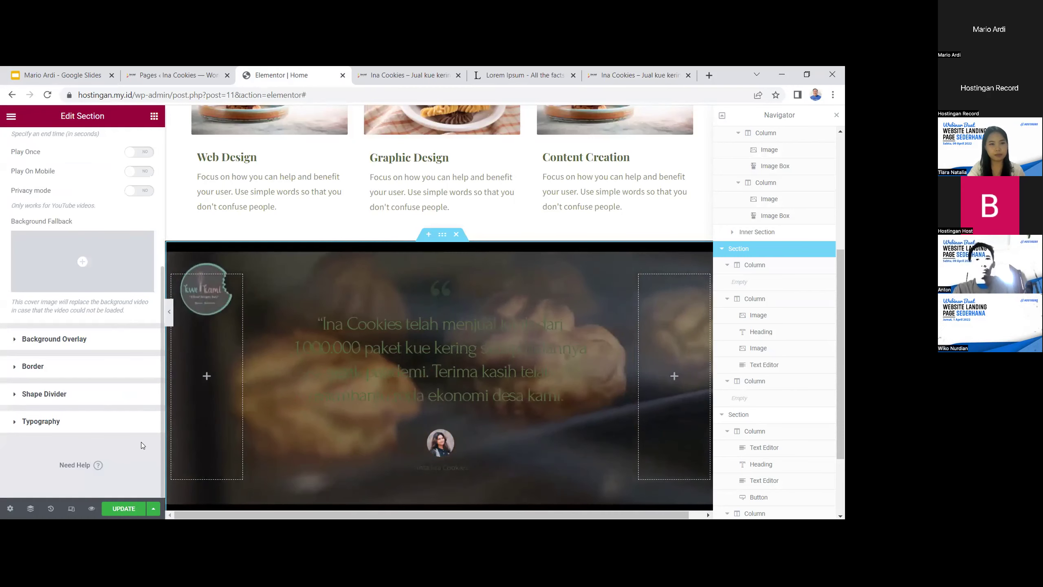
left_click(132, 508)
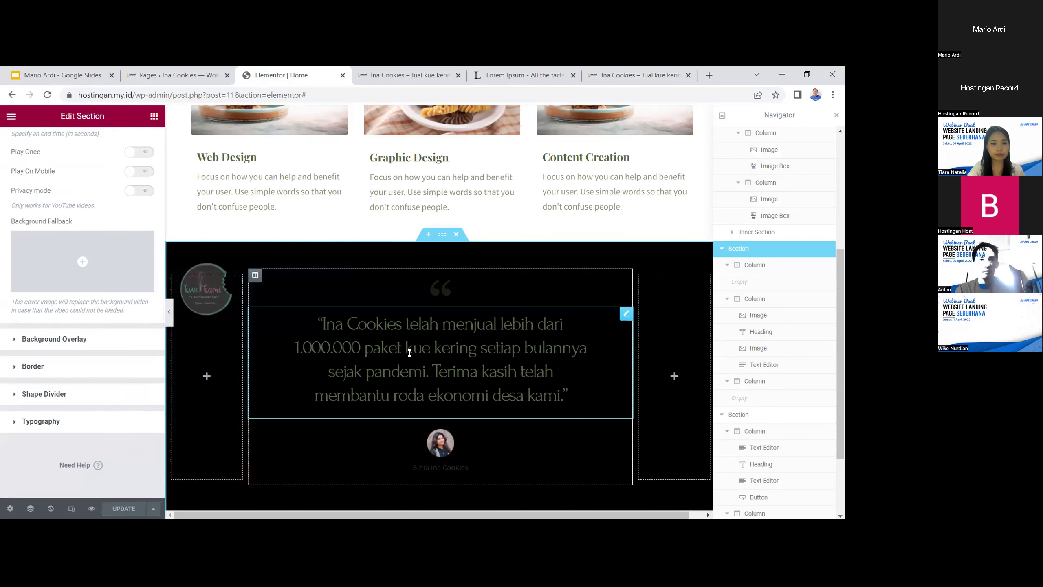
left_click(409, 352)
Set the testimonial quote heading's font family to Pragati Narrow
left_click_drag(317, 324, 585, 407)
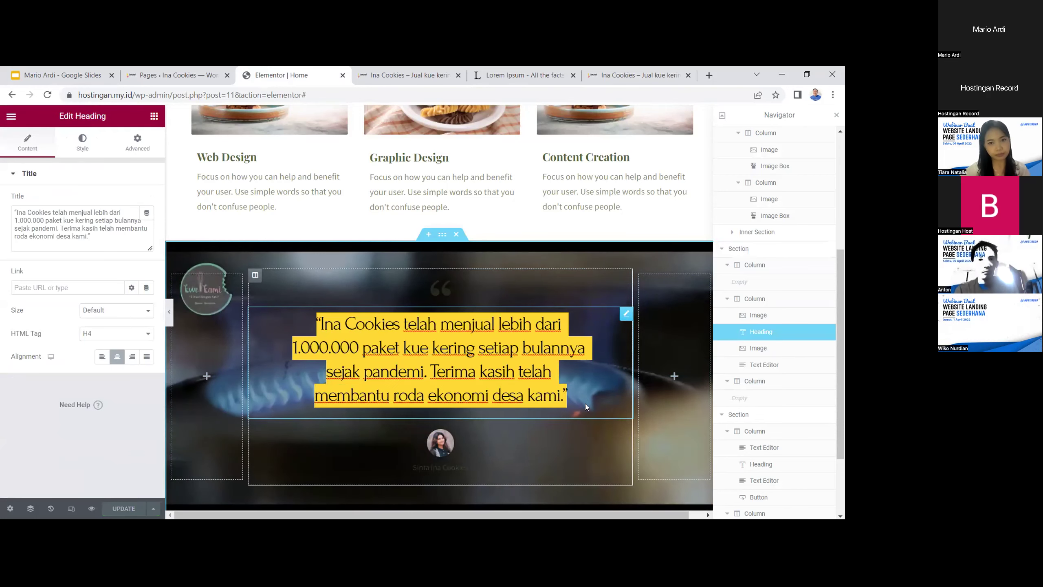
left_click(101, 235)
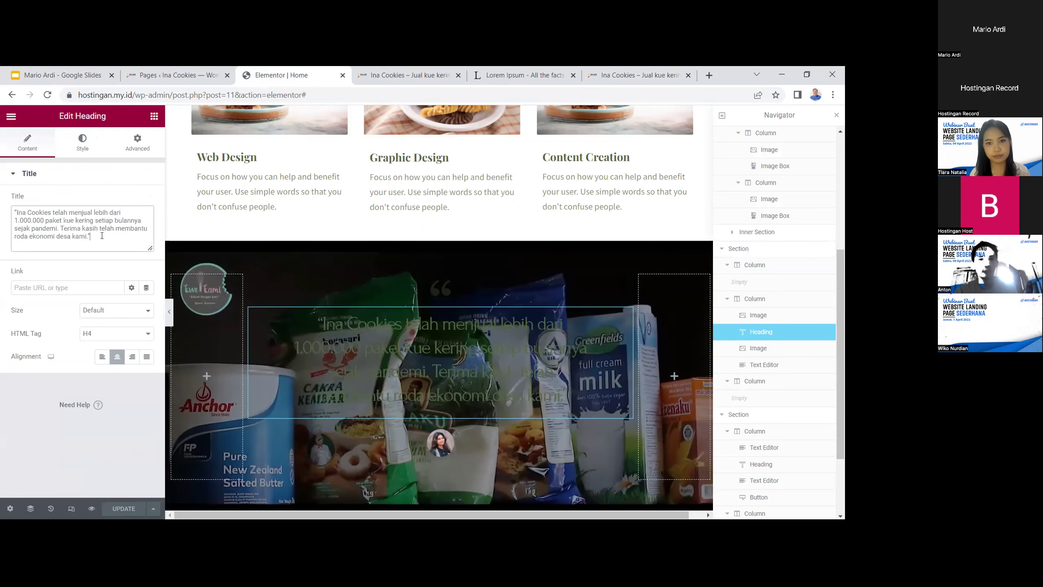
left_click(82, 142)
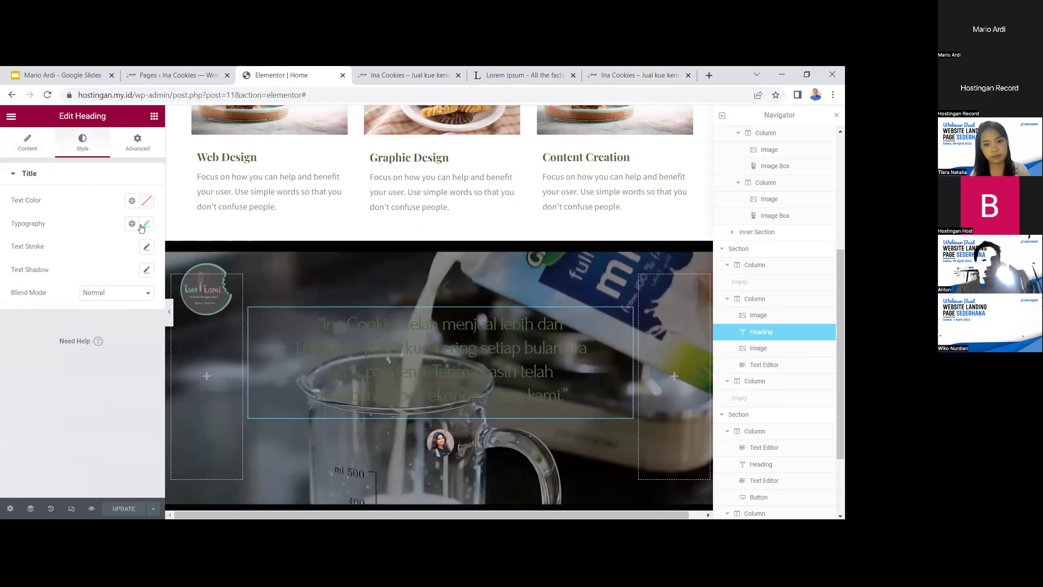
left_click(146, 225)
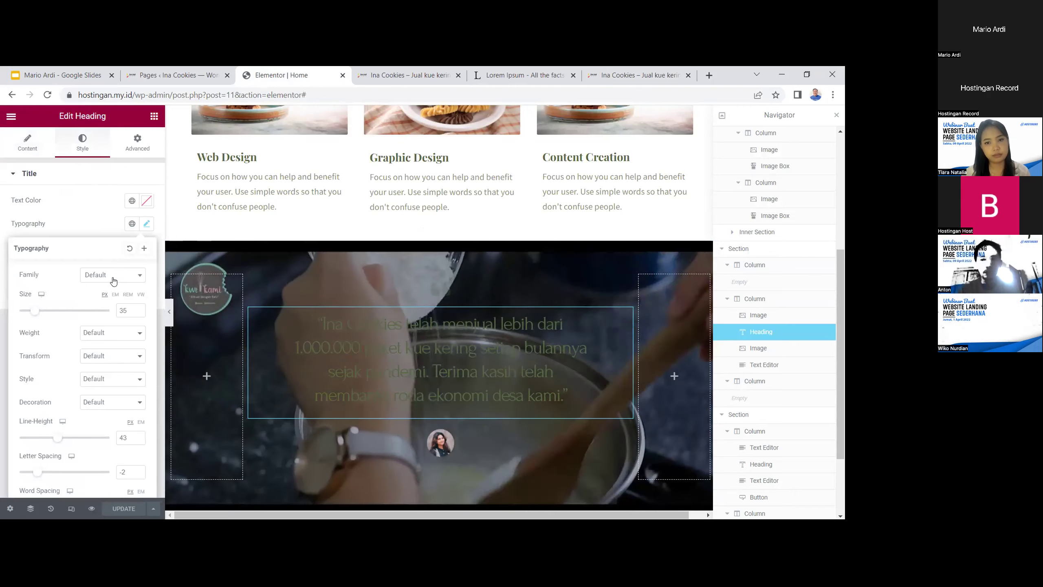
left_click(114, 281)
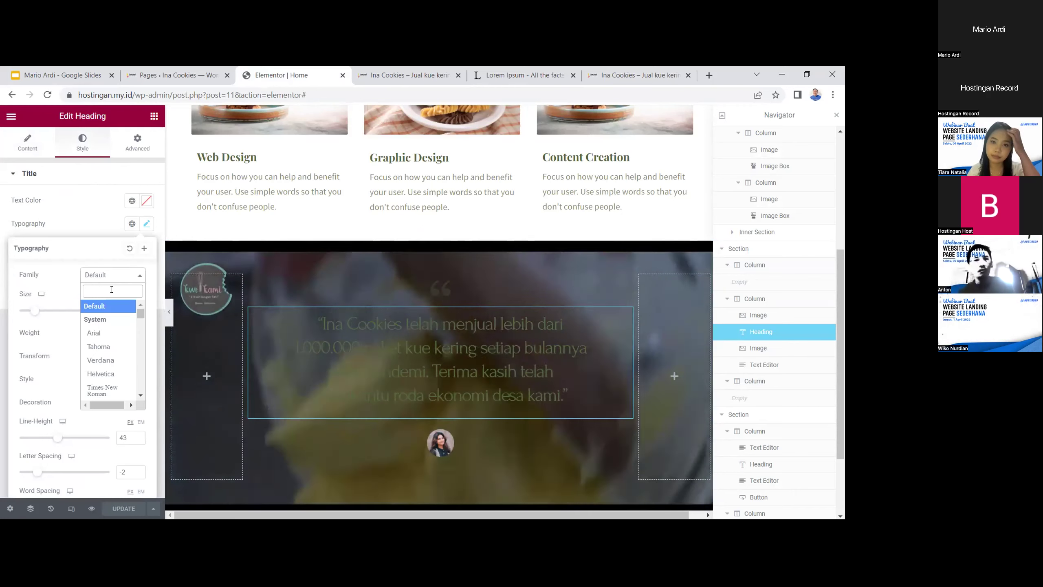
type("popp")
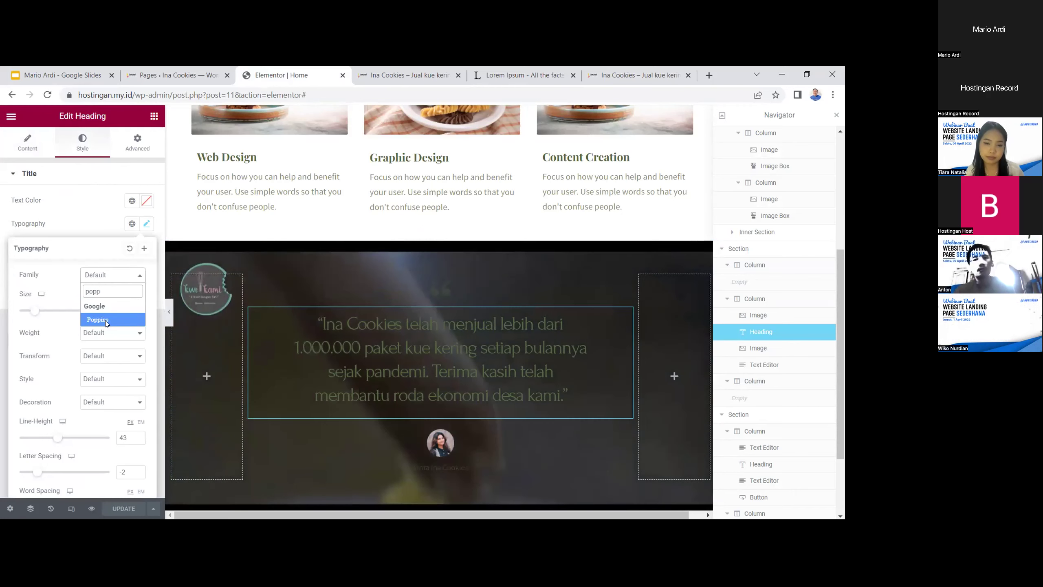
left_click(105, 320)
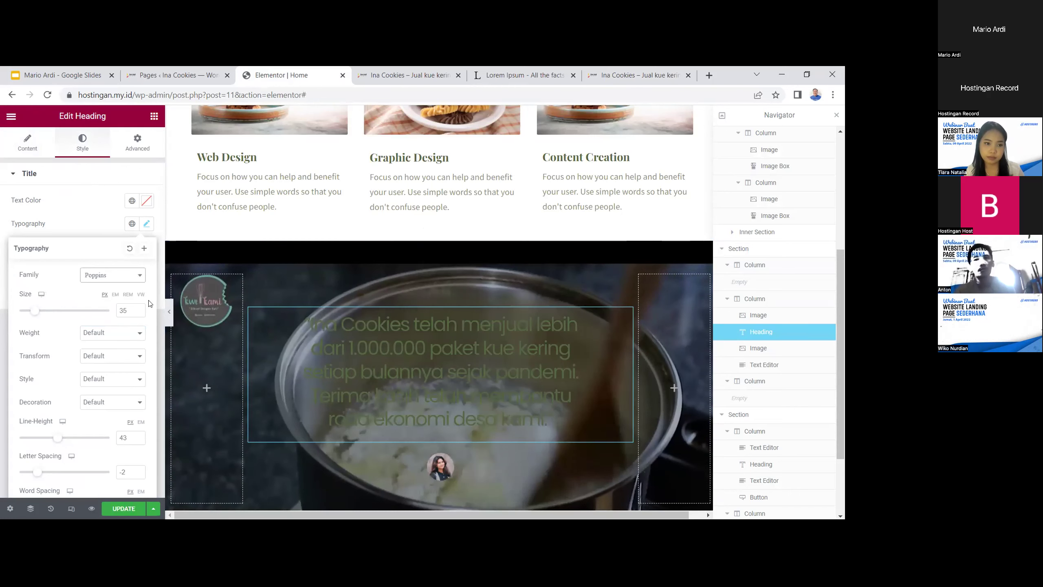
left_click(112, 275)
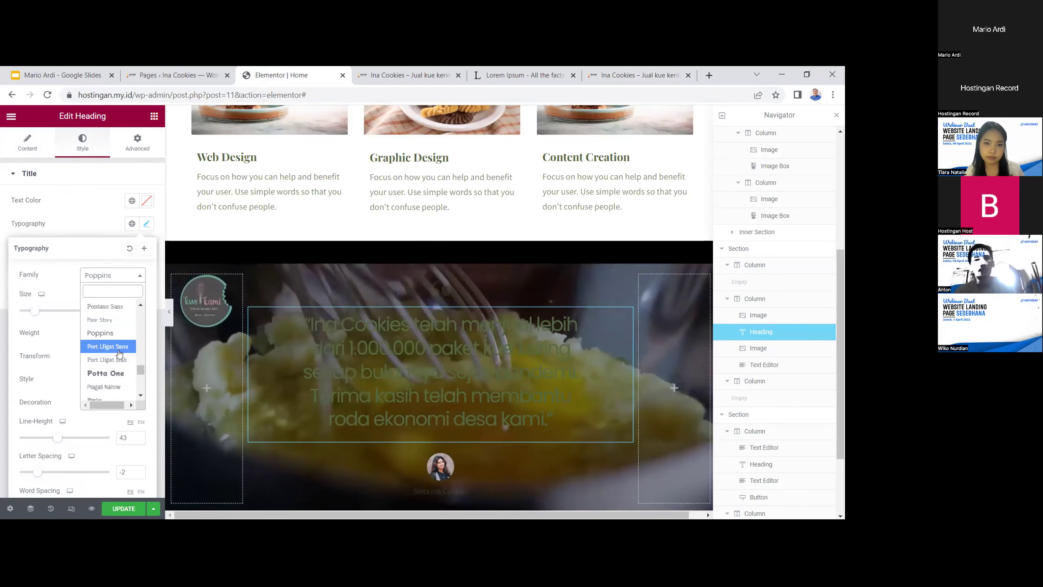
scroll(115, 342, "down", 2)
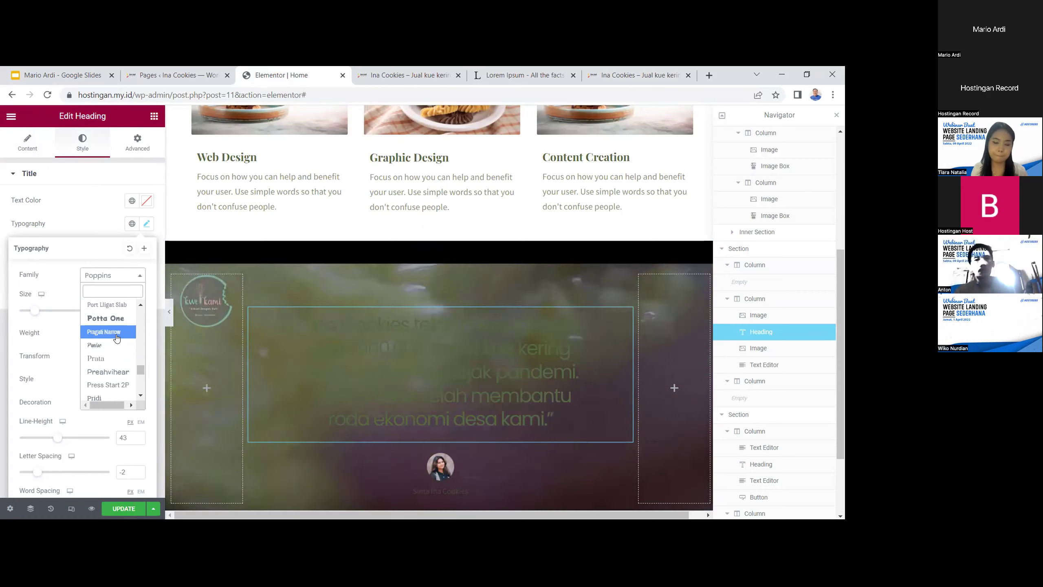
left_click(104, 332)
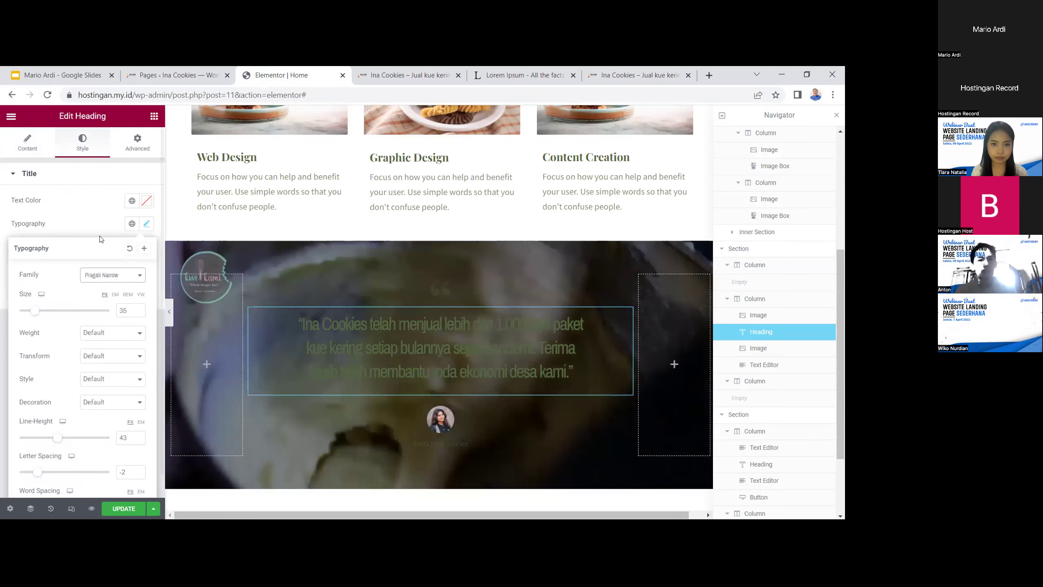
Colour the quote text pink (#E69696)
left_click(146, 201)
left_click(115, 261)
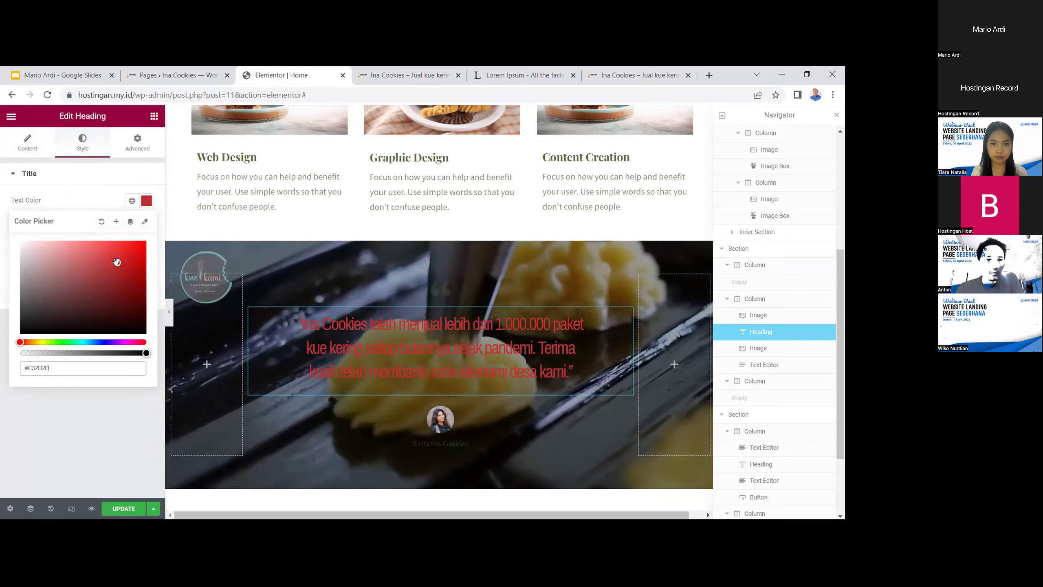
left_click_drag(115, 261, 70, 242)
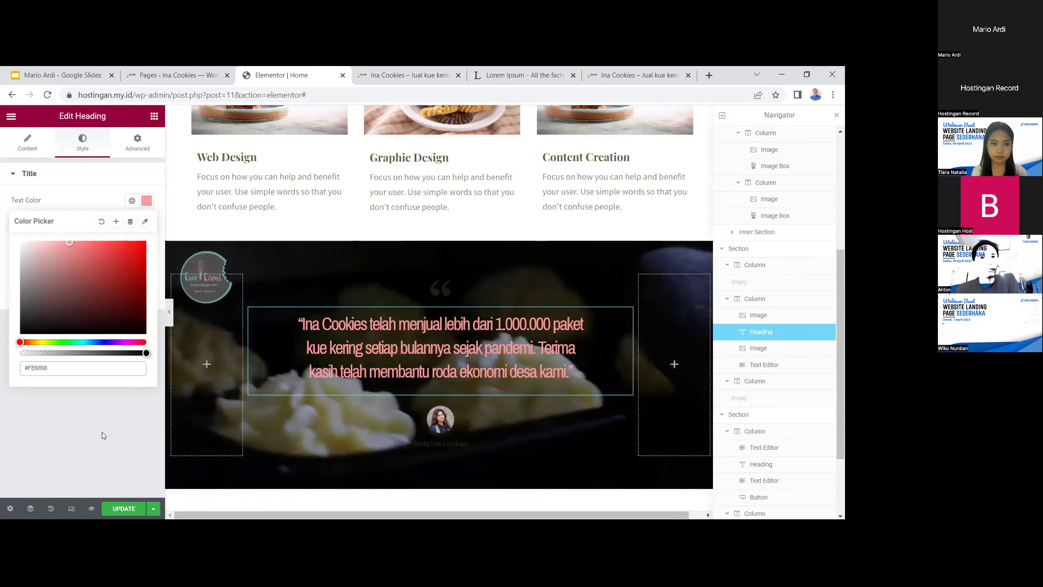
left_click(102, 432)
Colour the author name below the quote yellow (#FFC21D) and update the page
left_click(450, 439)
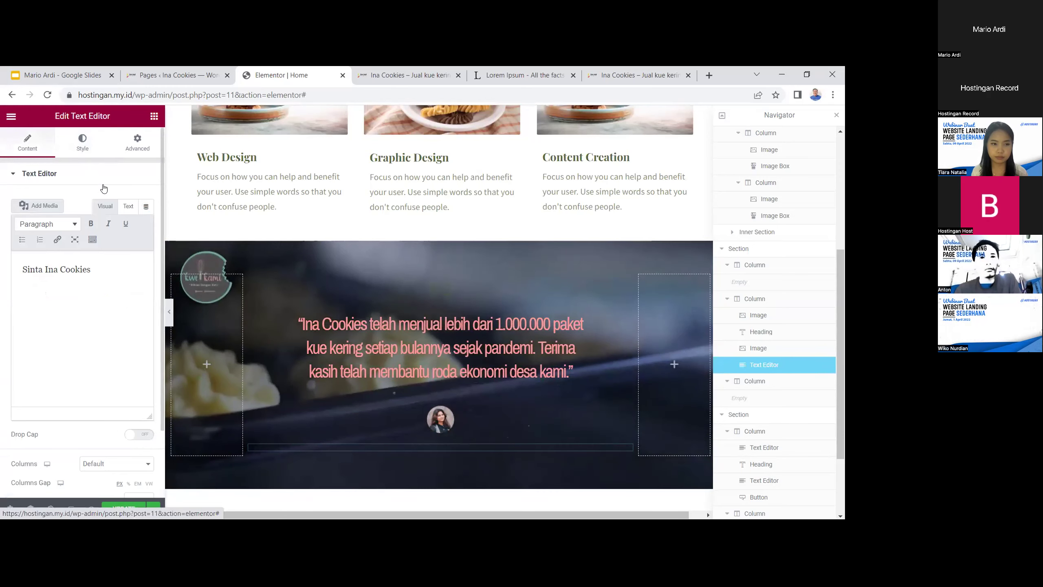
left_click(83, 143)
left_click(146, 223)
left_click_drag(69, 315, 110, 300)
left_click_drag(84, 376, 153, 384)
left_click_drag(114, 295, 132, 248)
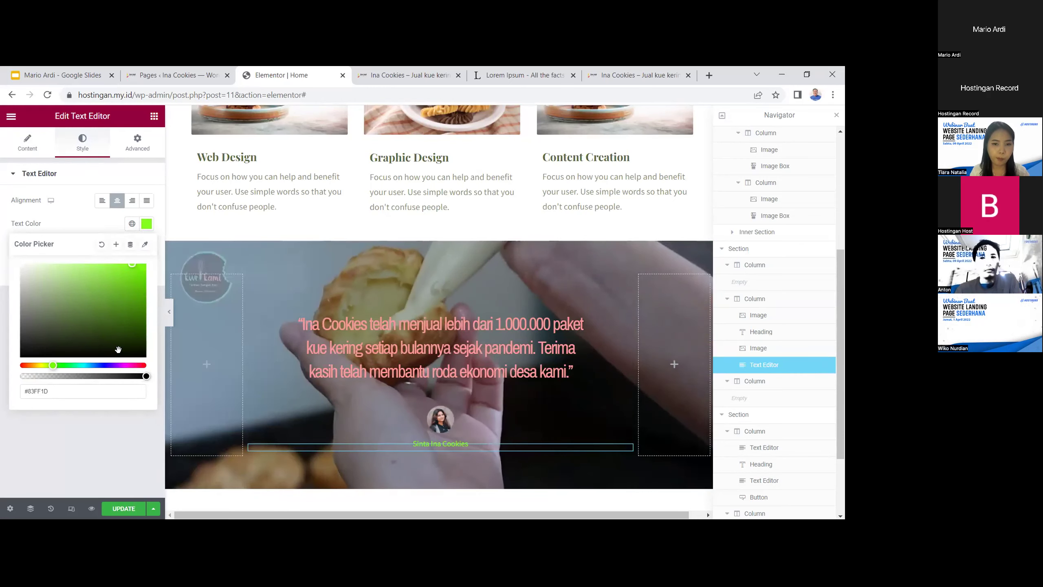
left_click_drag(56, 363, 35, 365)
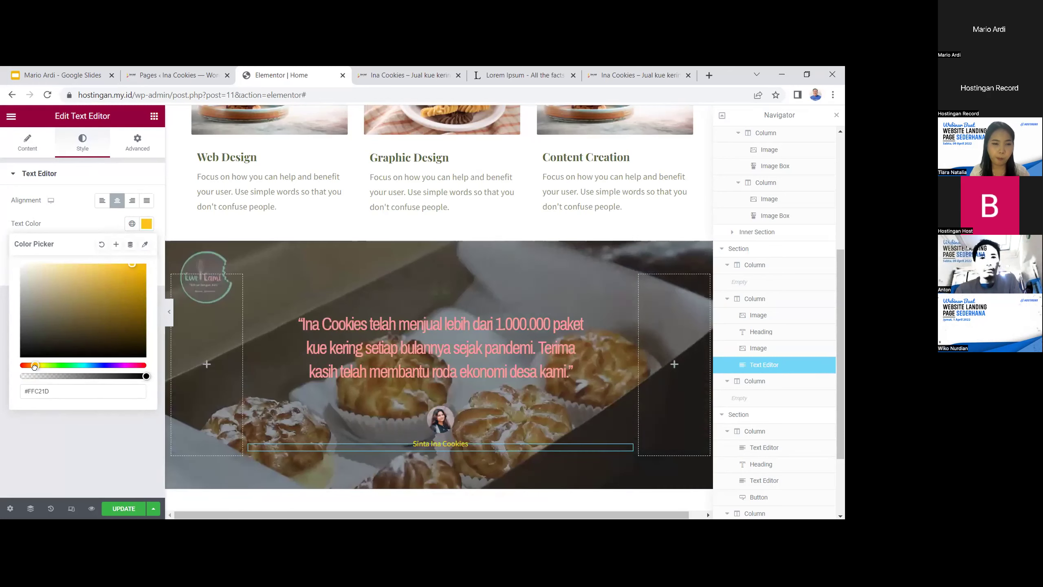
left_click(123, 508)
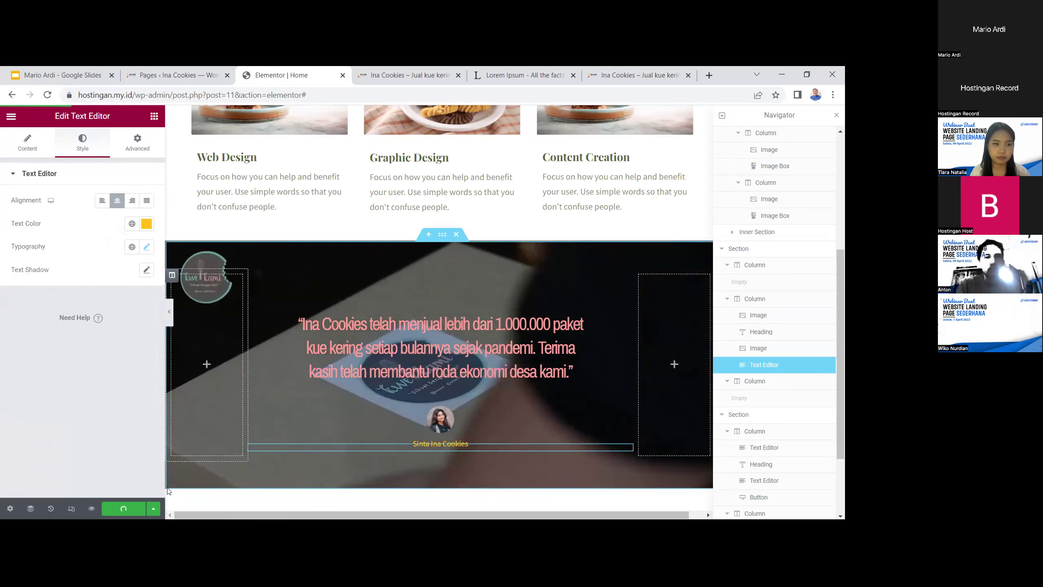
left_click(638, 74)
scroll(392, 176, "down", 3)
scroll(546, 368, "up", 3)
left_click(294, 110)
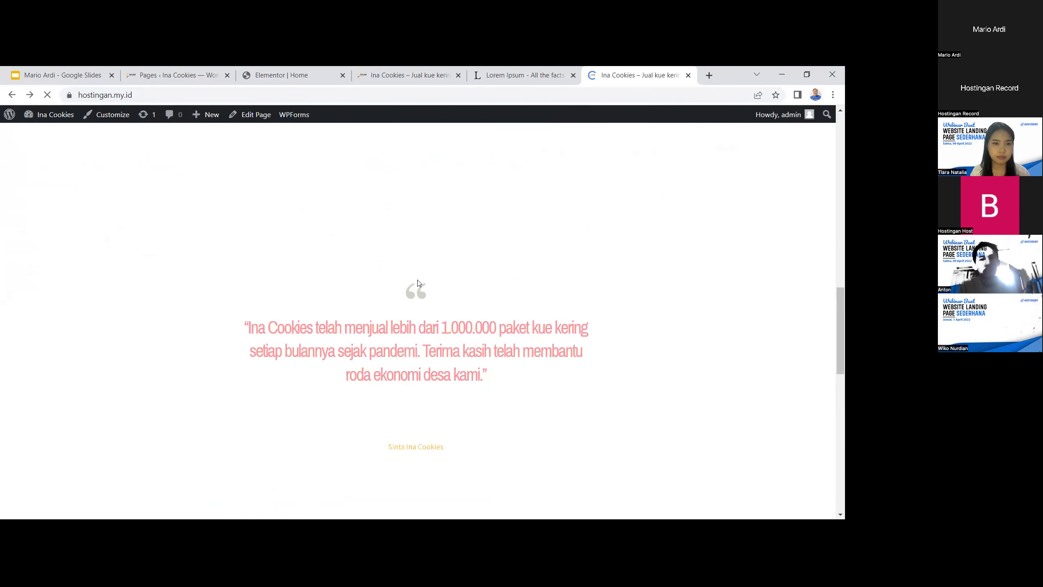
scroll(609, 316, "down", 3)
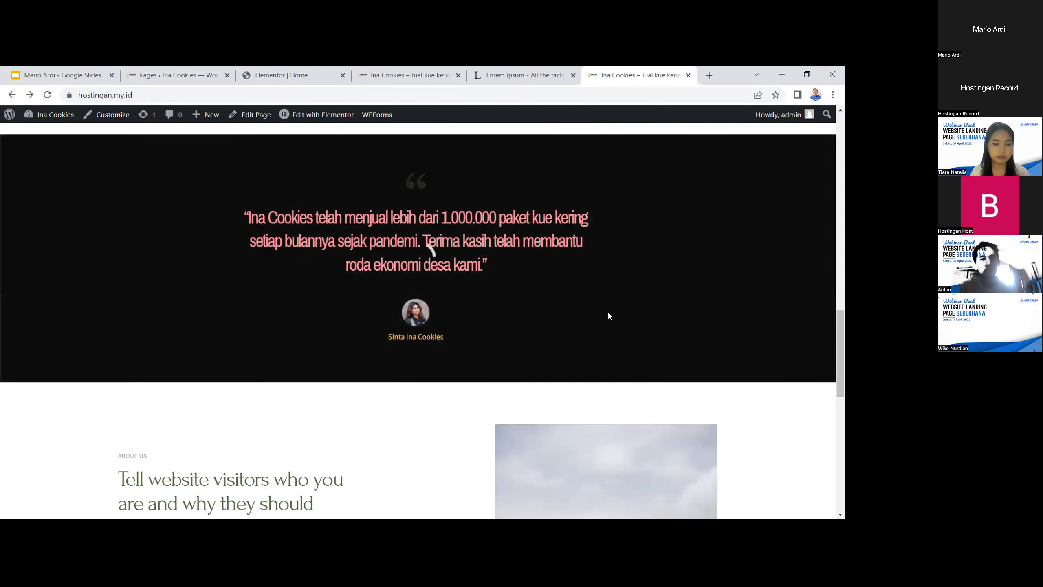
scroll(610, 315, "up", 5)
scroll(573, 343, "down", 3)
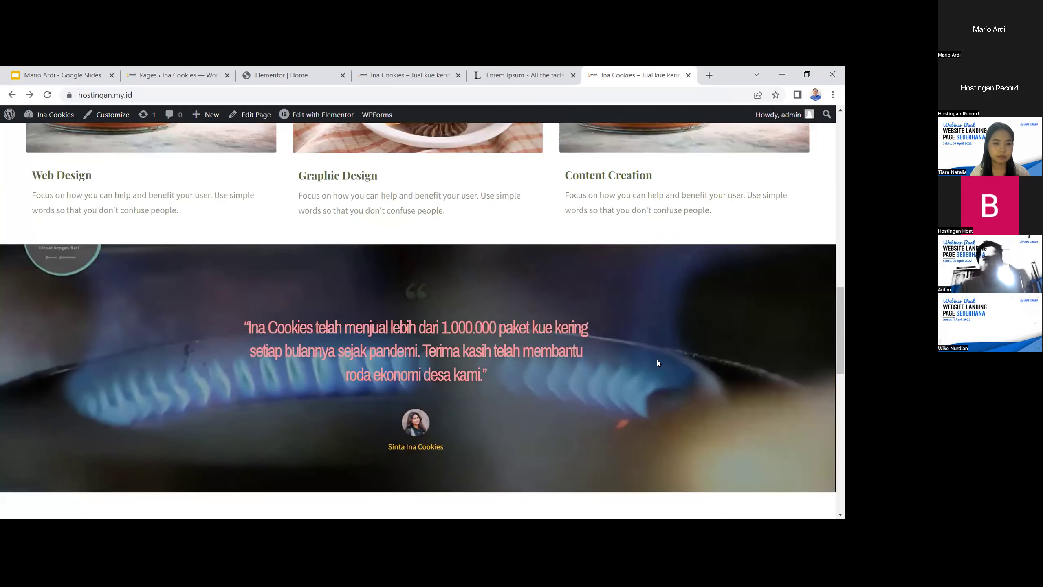
scroll(656, 363, "up", 2)
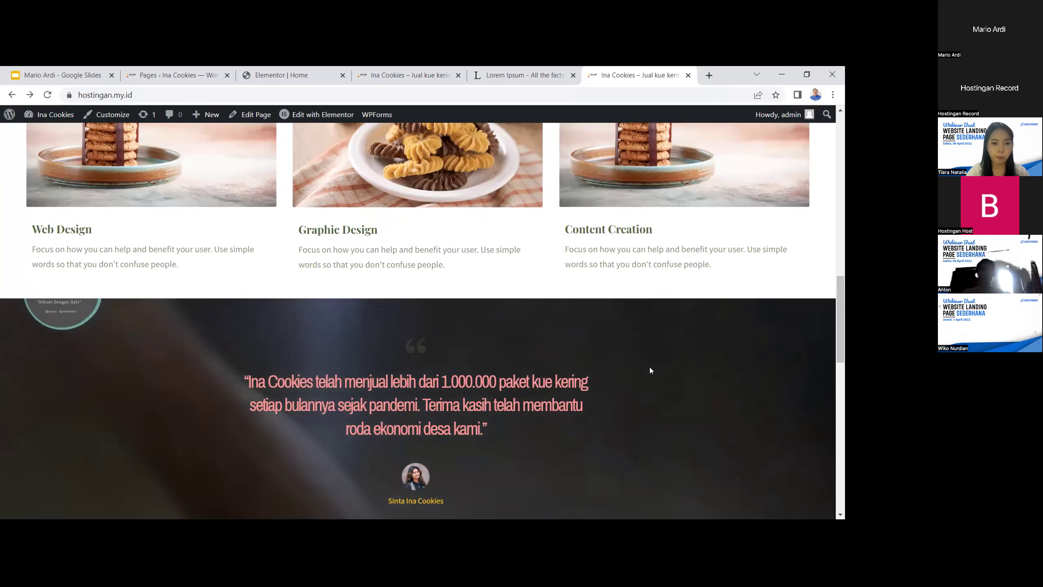
scroll(647, 381, "down", 1)
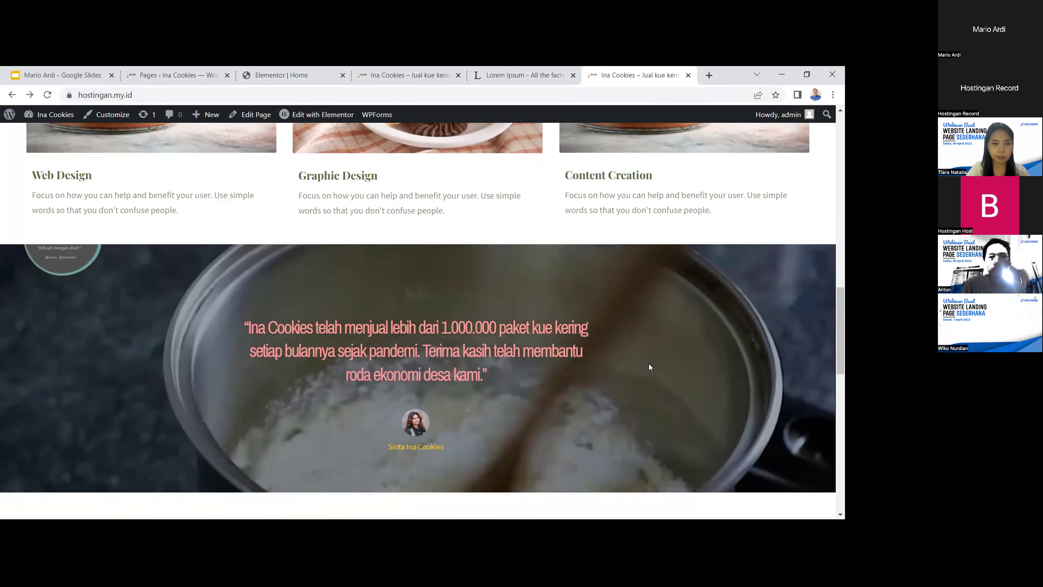
scroll(608, 368, "down", 2)
scroll(610, 368, "down", 5)
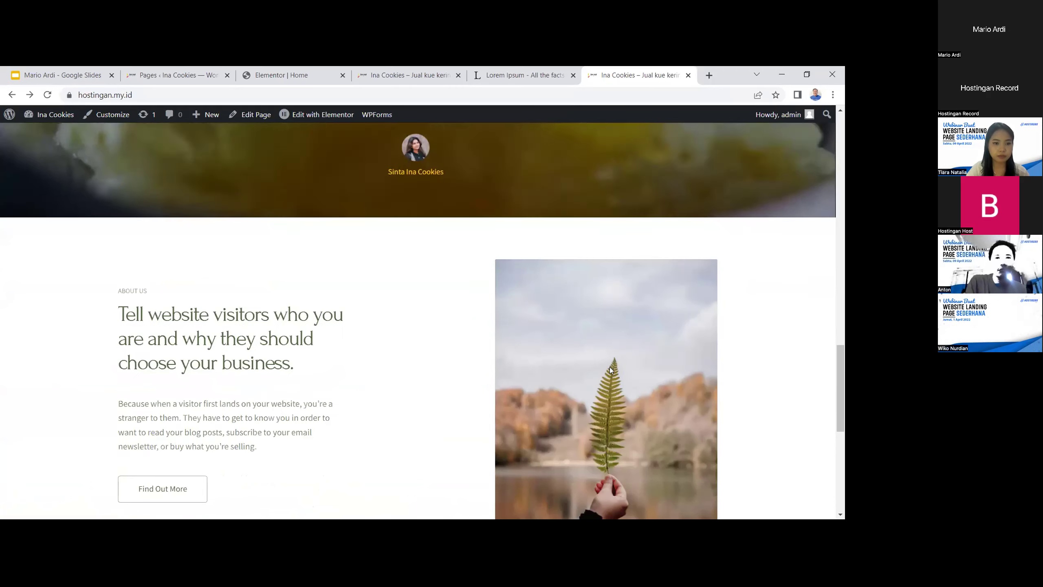
scroll(443, 362, "up", 1)
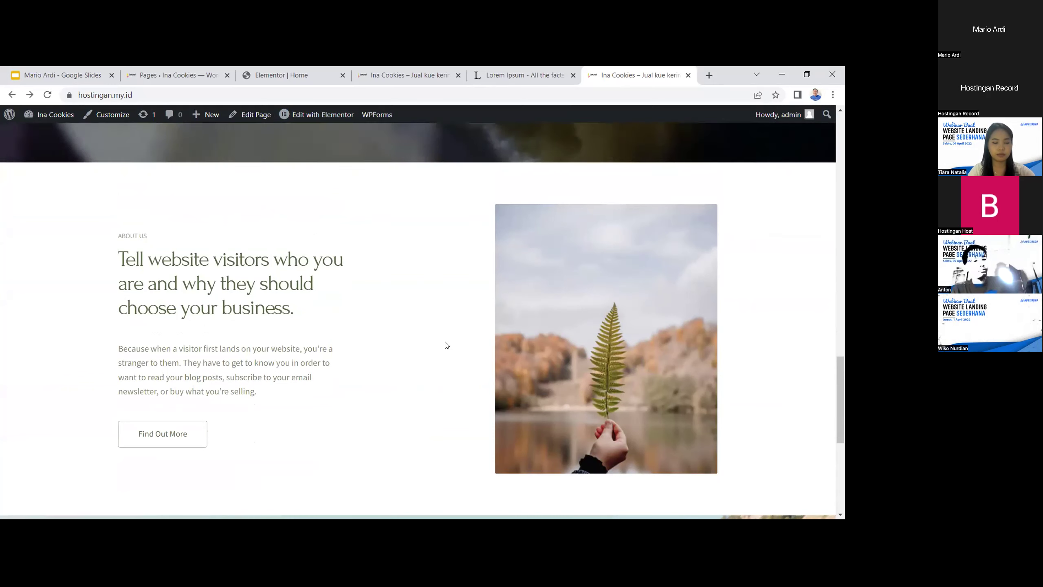
left_click(504, 74)
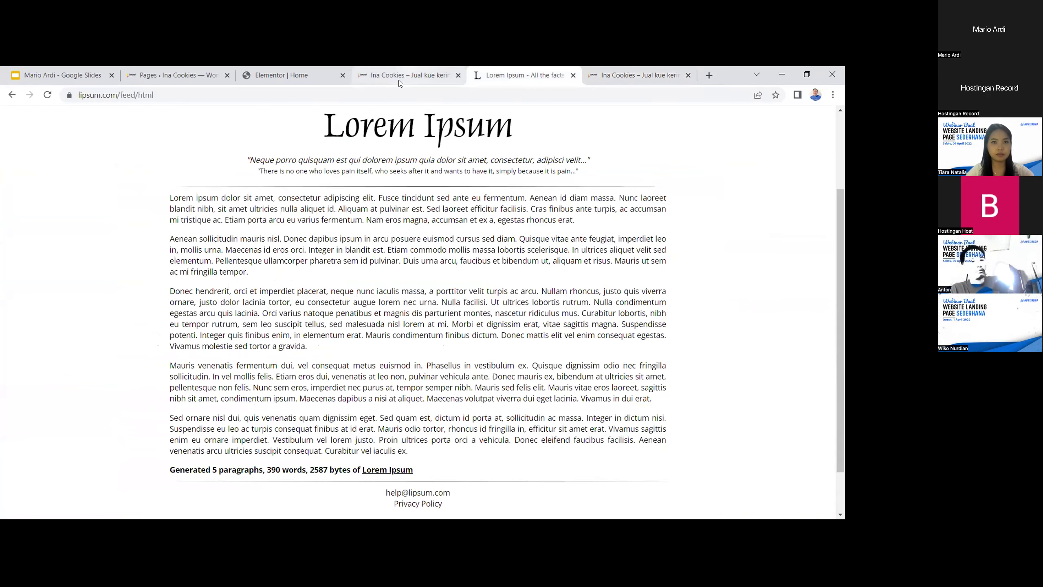
left_click(406, 71)
scroll(331, 328, "down", 5)
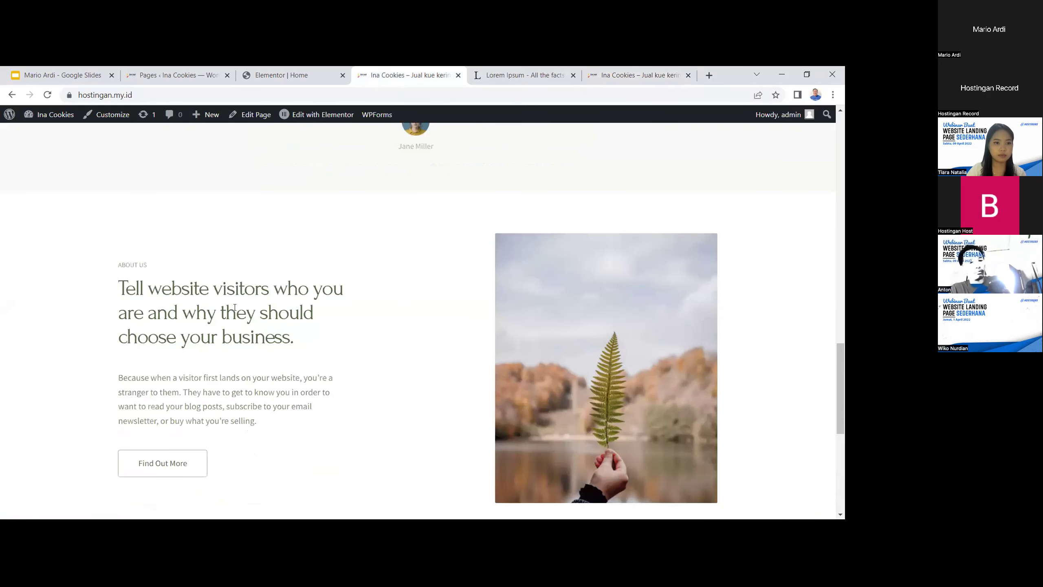
left_click(254, 78)
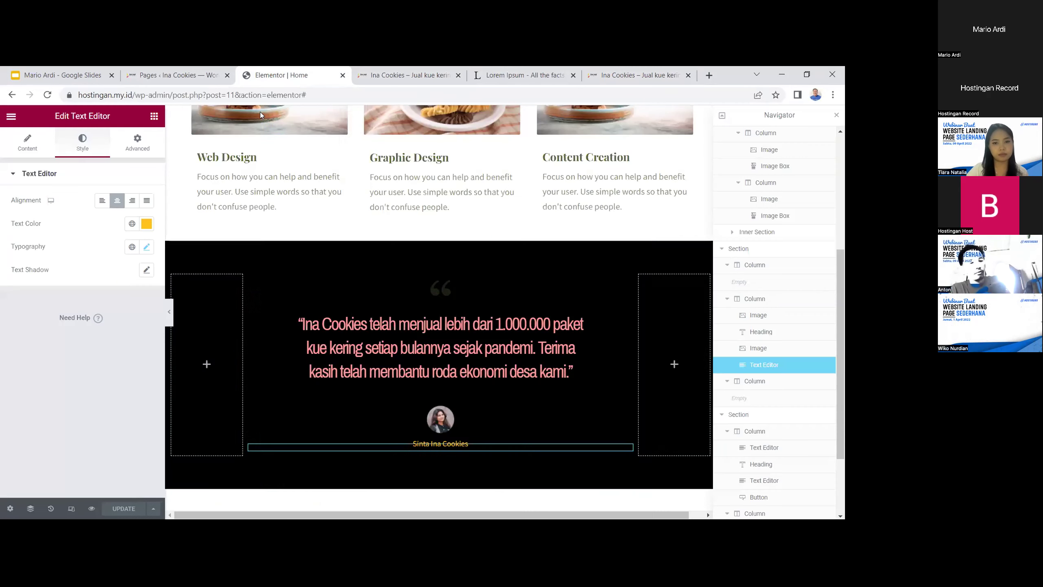
Retitle the About Us heading to 'Ina Cookies'
scroll(347, 306, "down", 5)
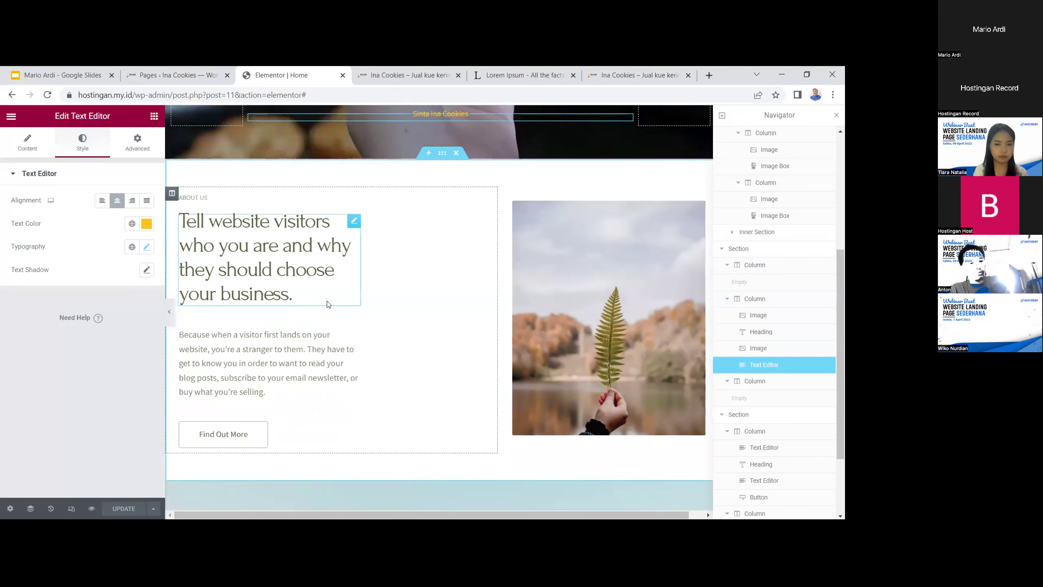
left_click(317, 282)
left_click_drag(316, 281, 179, 220)
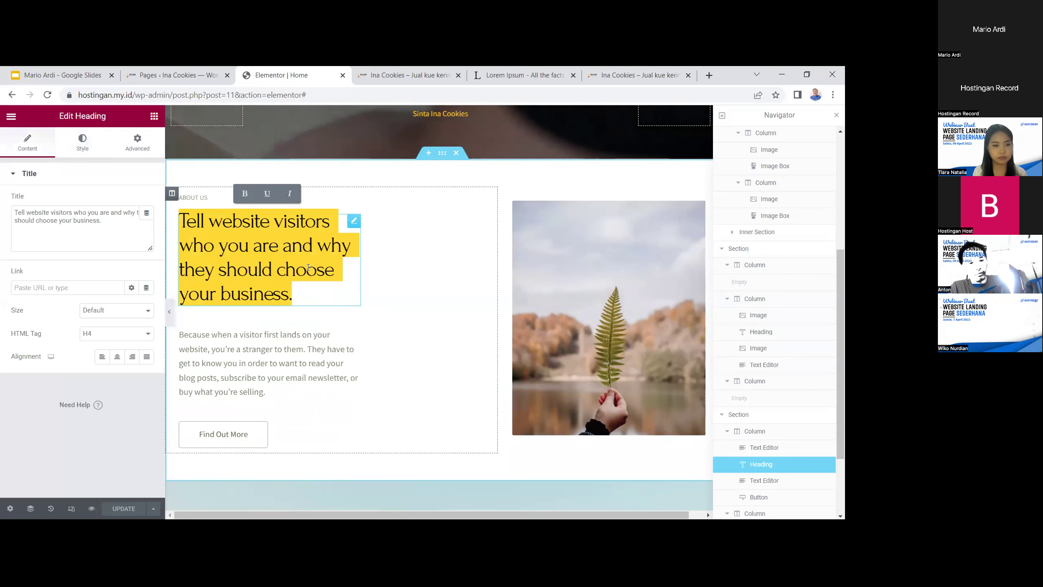
key("BackSpace")
type("Ina cO")
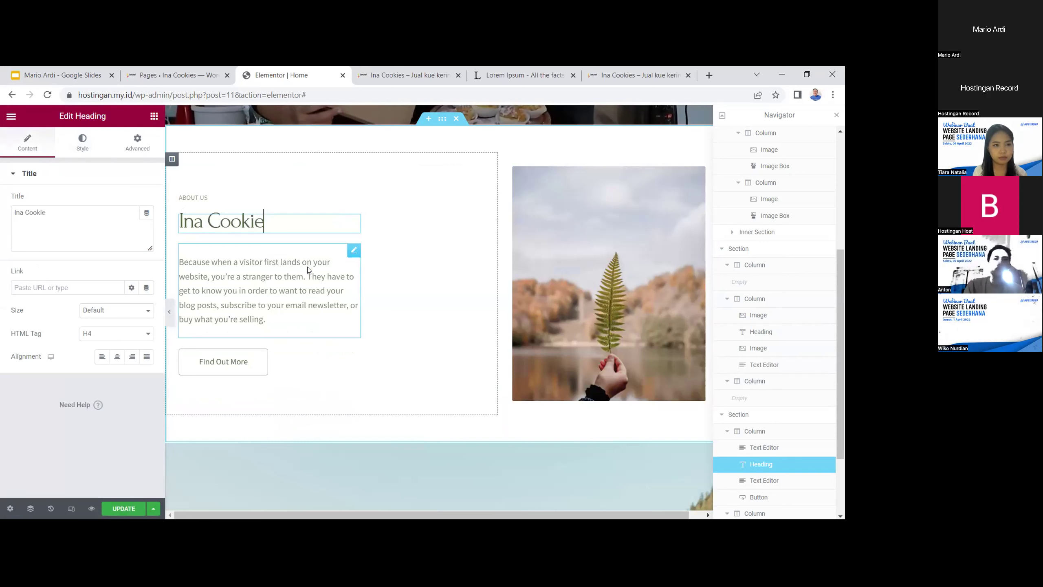
Rewrite the paragraph below it, ending with 'pada Ina Cookie saat ini.'
left_click(280, 315)
triple_click(176, 262)
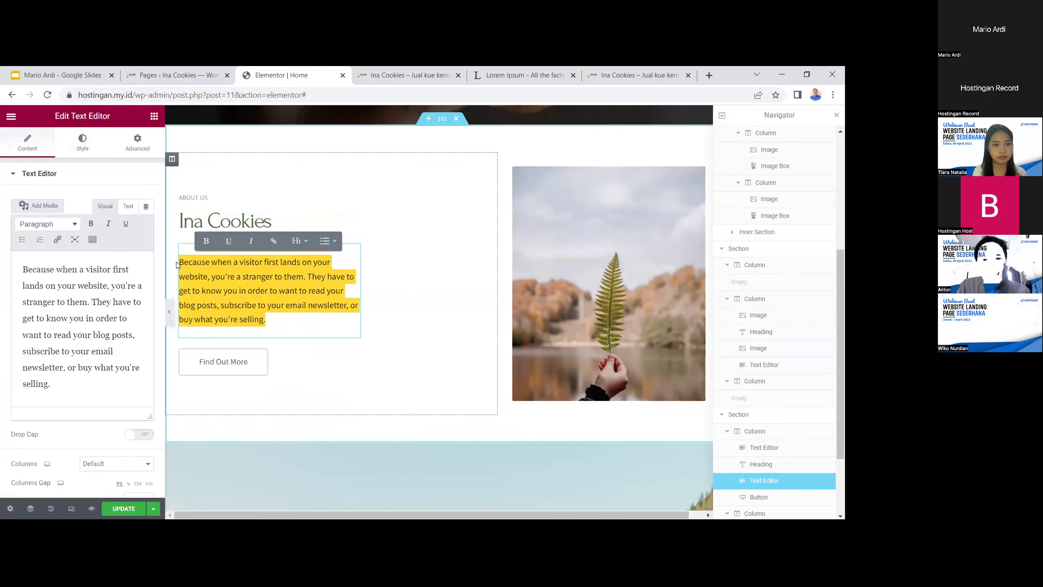
type("Te;l")
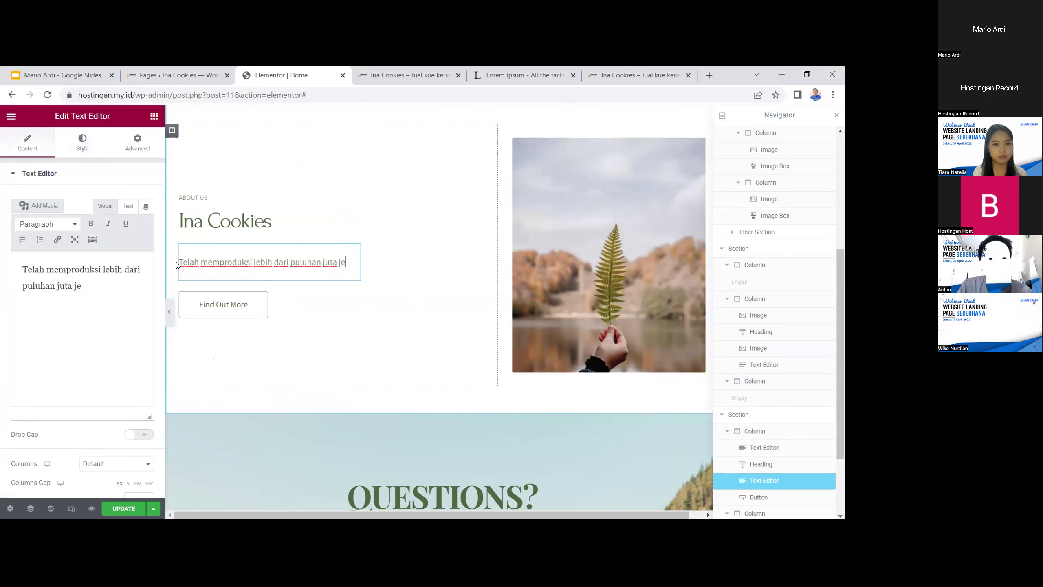
type("ise")
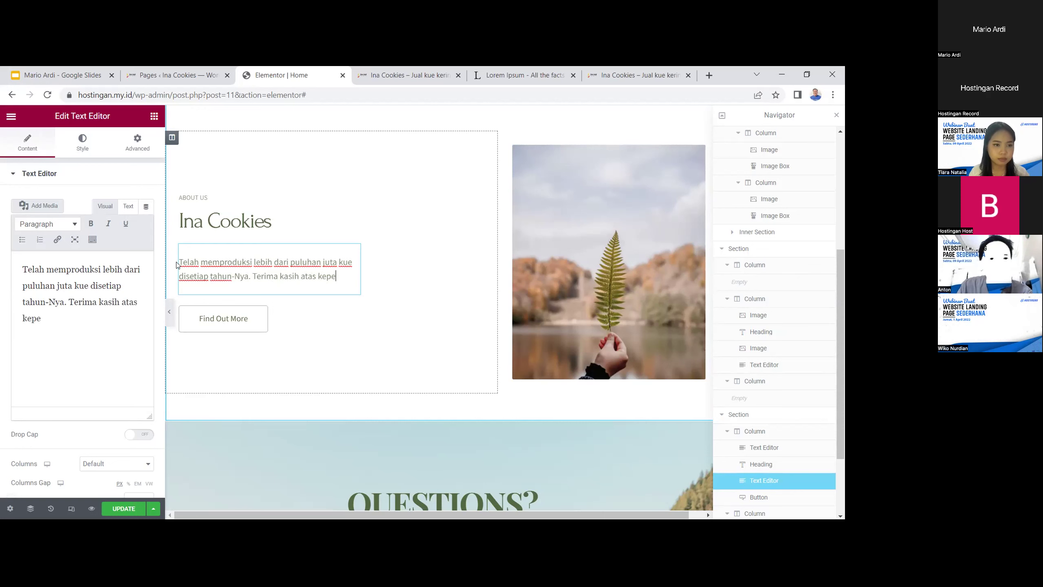
type("ayaan teman-teman pada Ina Cook")
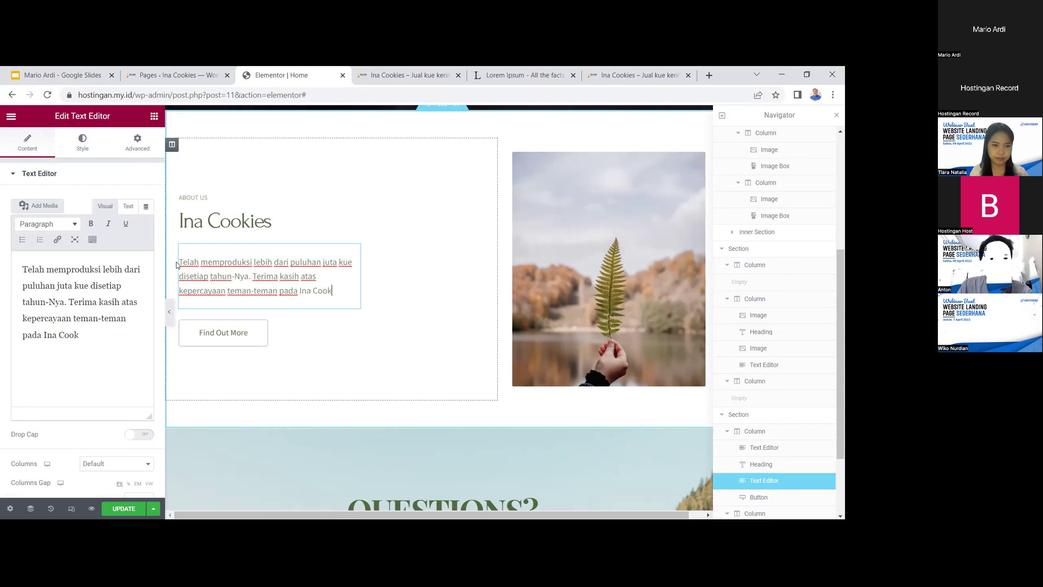
type("in")
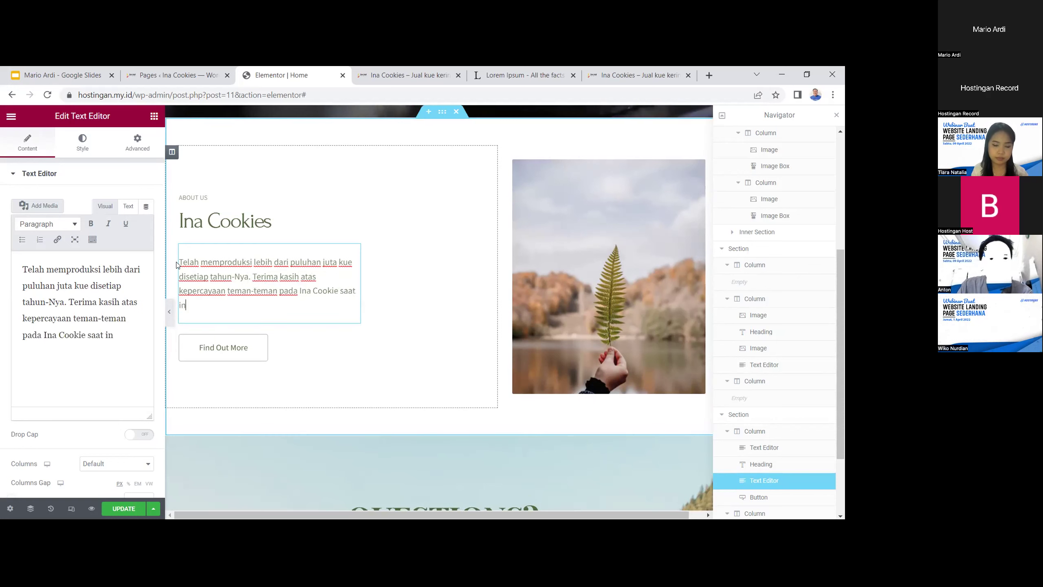
type("i.")
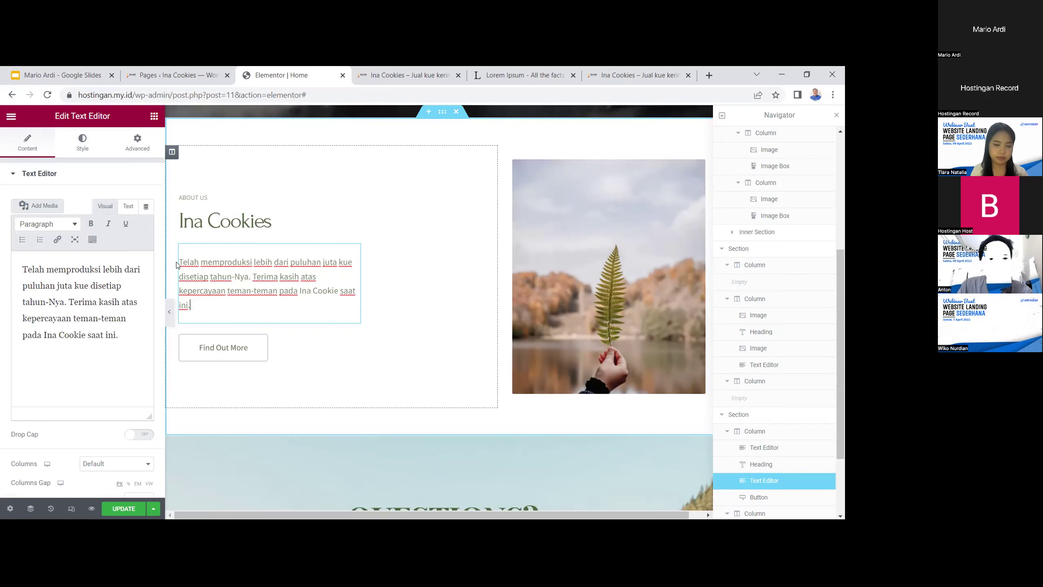
scroll(405, 301, "up", 1)
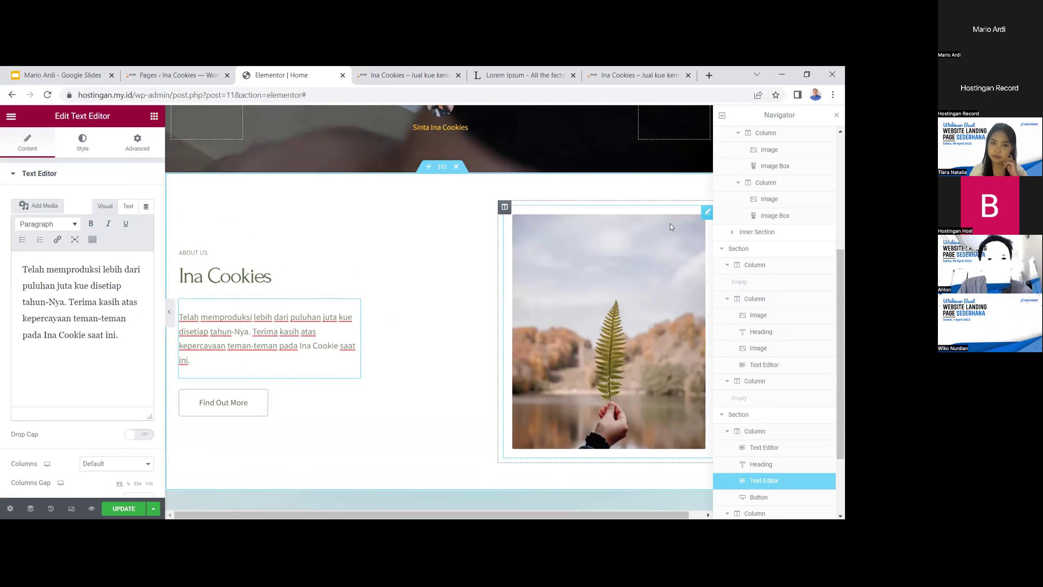
Replace the leaf photo beside About Us with the ina cookies logo from the Media Library
left_click(651, 259)
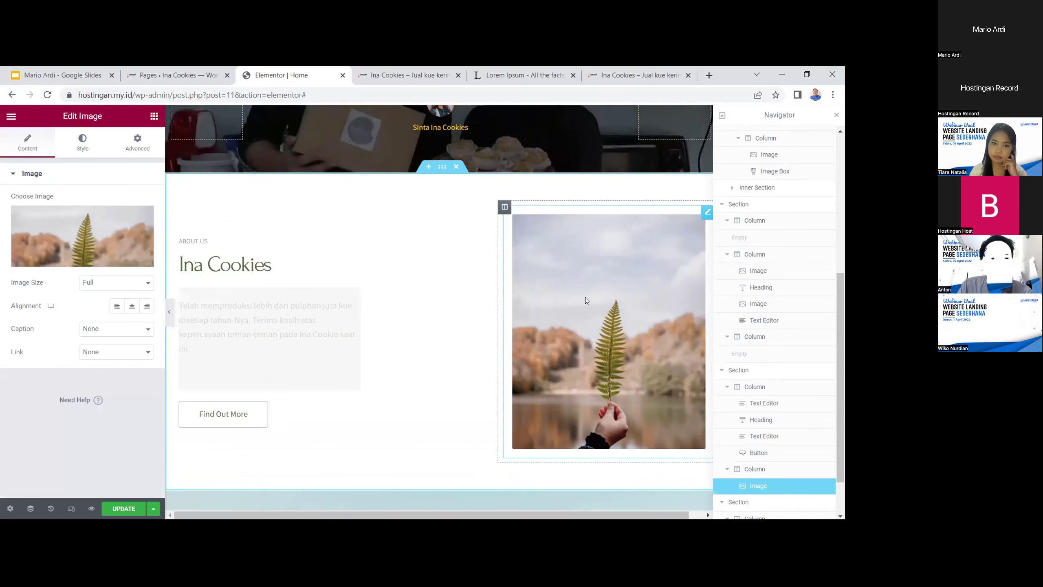
left_click(91, 259)
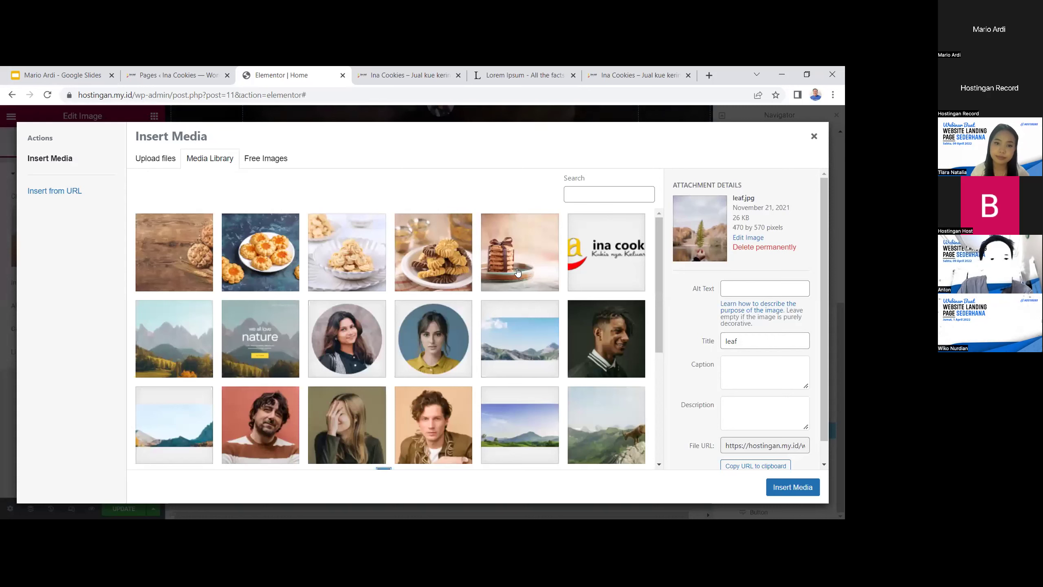
left_click(581, 268)
left_click(792, 487)
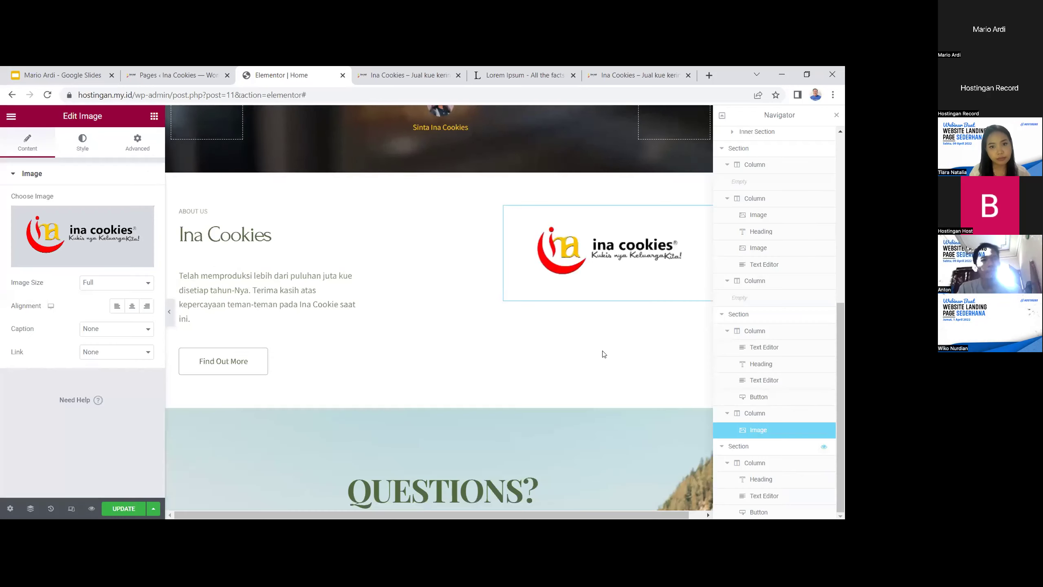
Relabel the About Us button from Find Out More to 'Baca Lebih Lanjut'
scroll(410, 365, "up", 1)
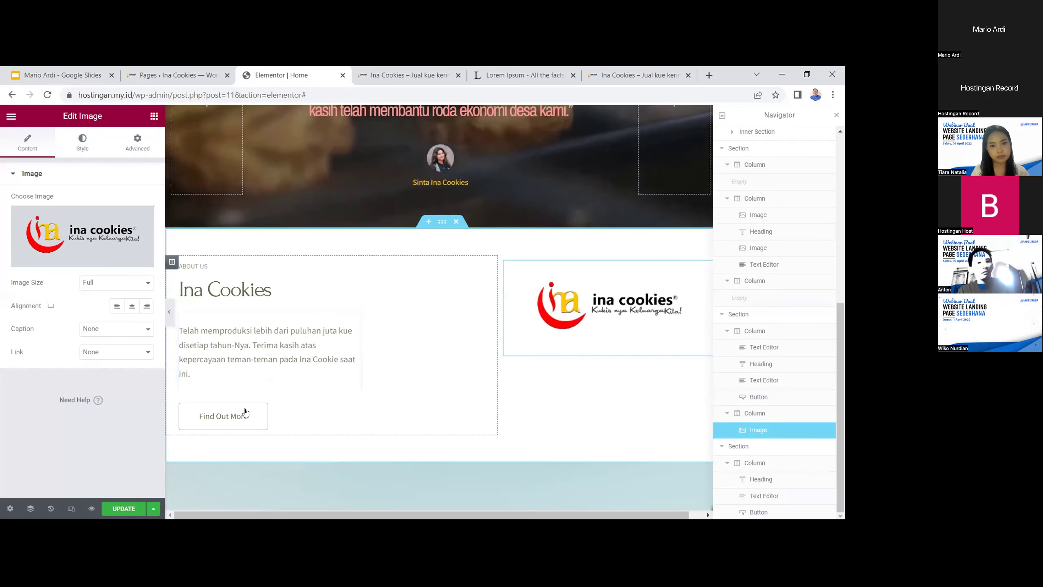
left_click(226, 415)
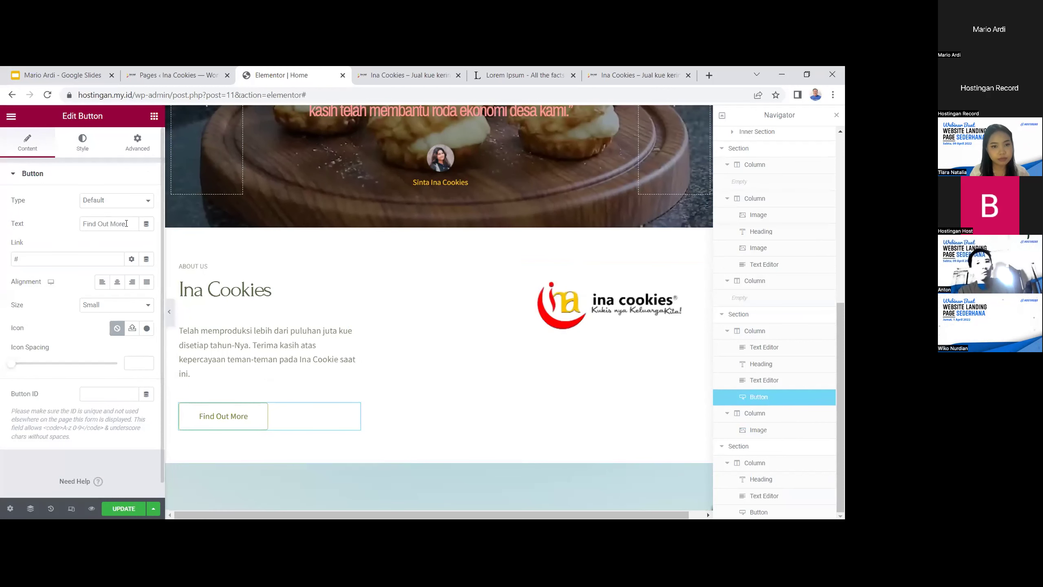
type("Baca Lebih Lan")
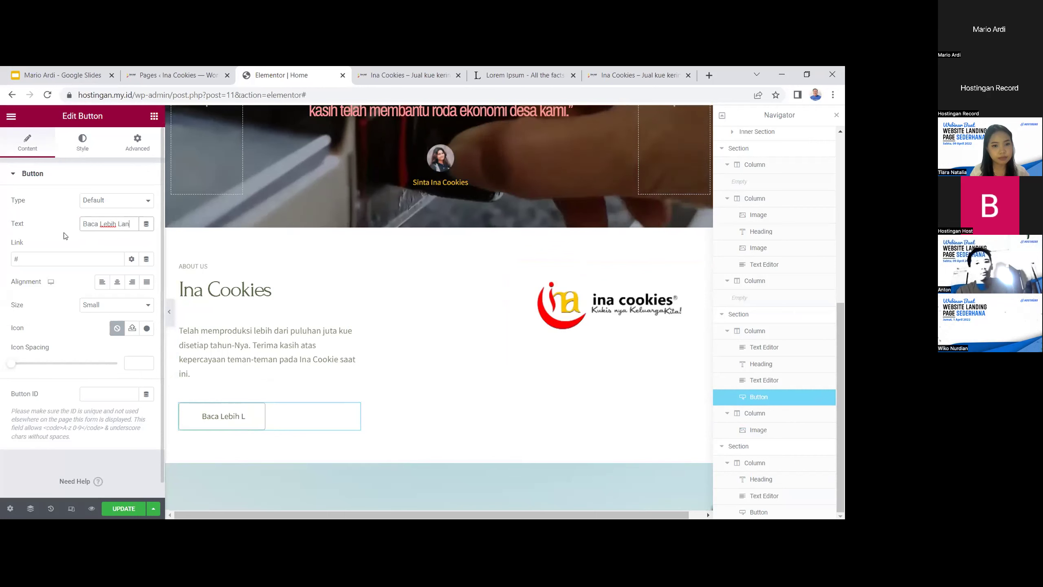
type("jut")
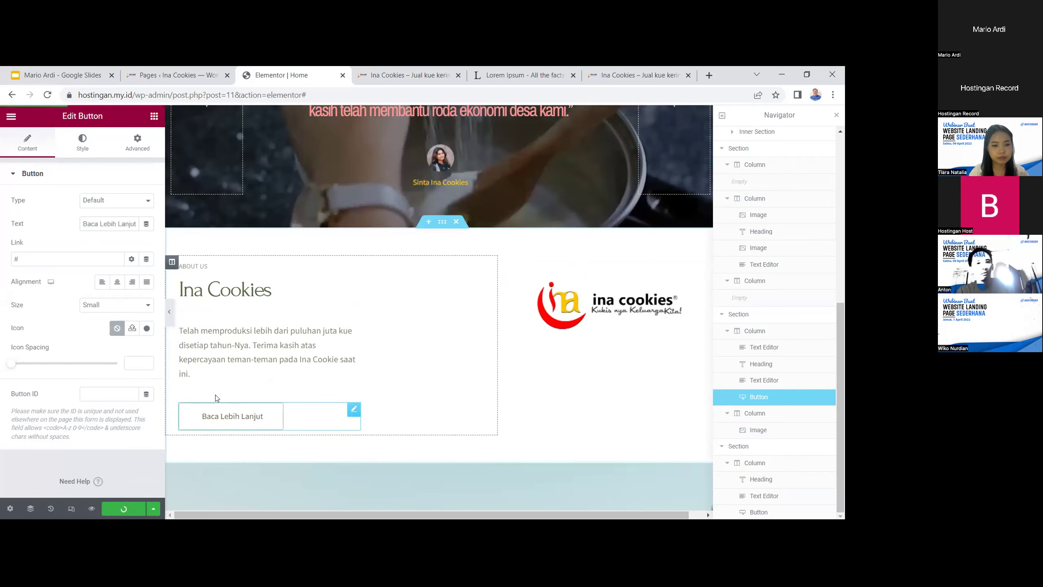
Reload the live Ina Cookies page to check the changes
scroll(413, 391, "up", 4)
scroll(413, 392, "up", 10)
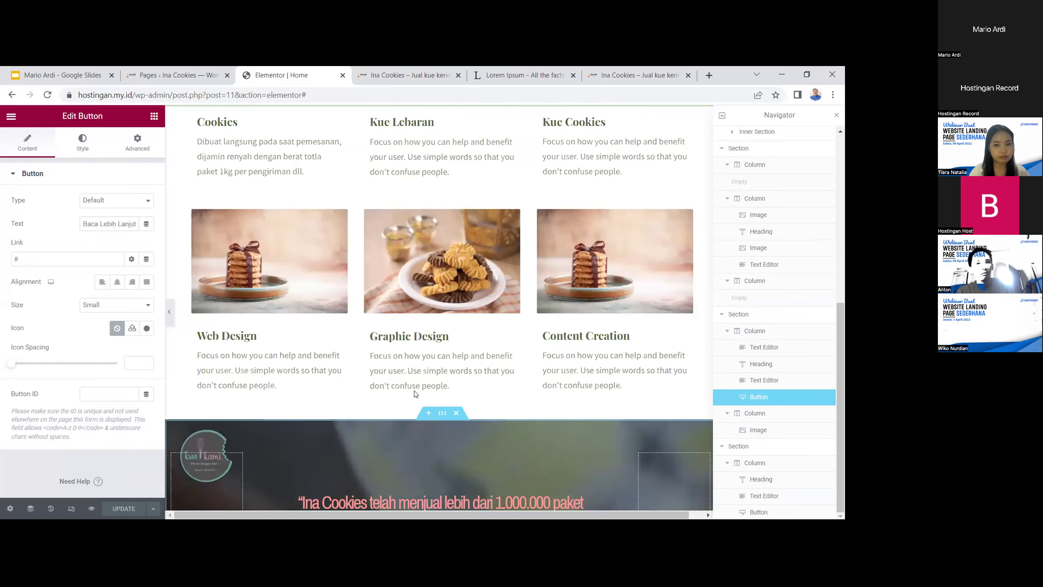
scroll(415, 390, "down", 10)
scroll(414, 398, "down", 5)
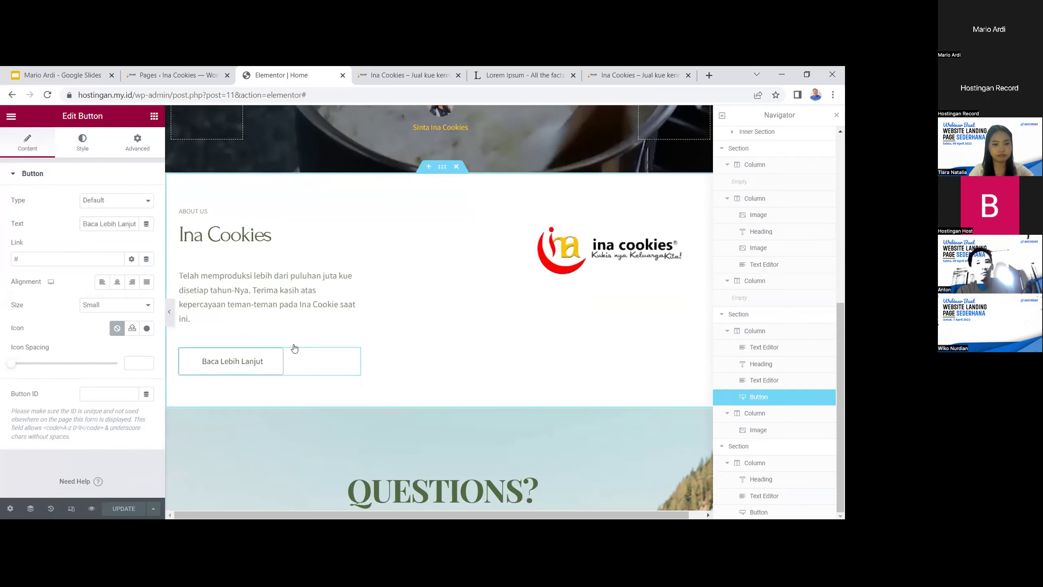
left_click(632, 77)
key("Return")
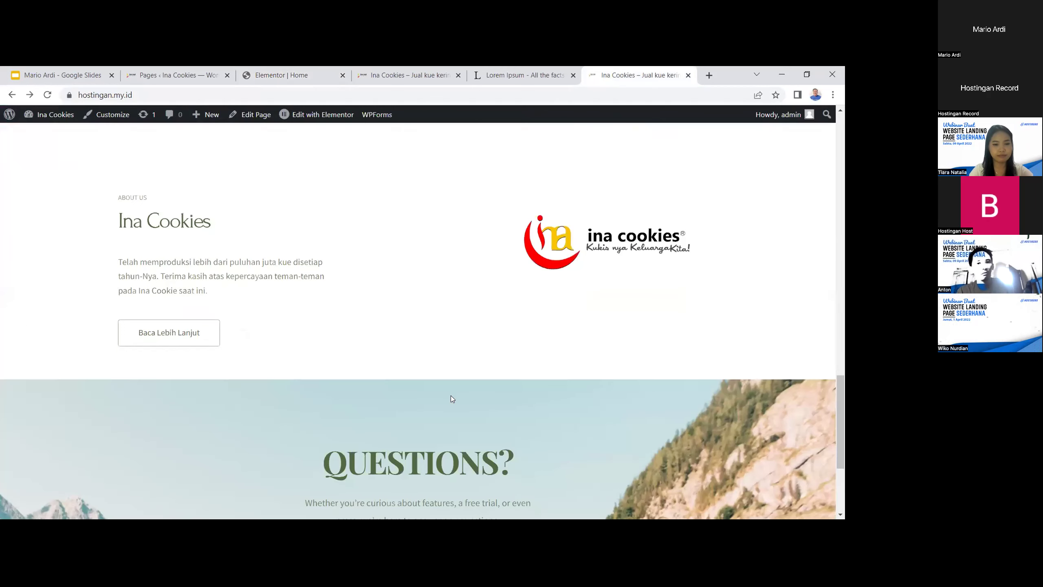
Test the 'Baca Lebih Lanjut' button, then scroll the live page down to the footer
scroll(453, 400, "up", 2)
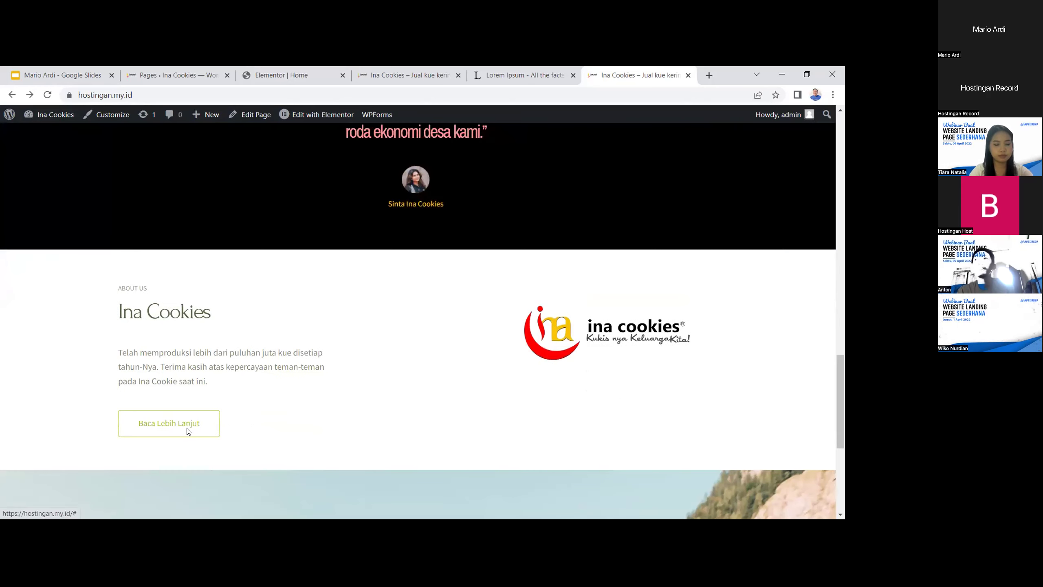
left_click(187, 431)
scroll(321, 419, "down", 15)
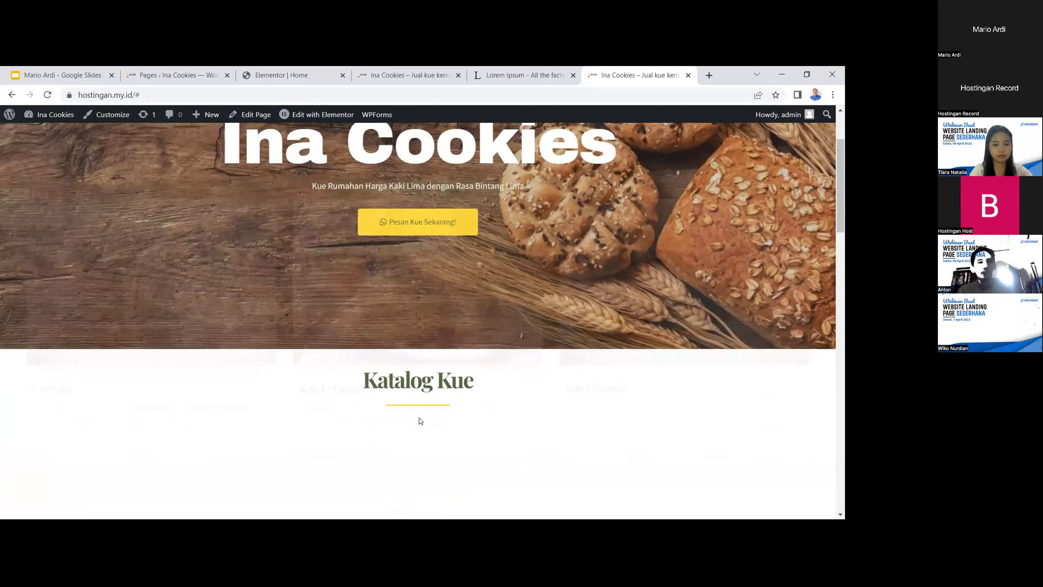
scroll(475, 421, "down", 10)
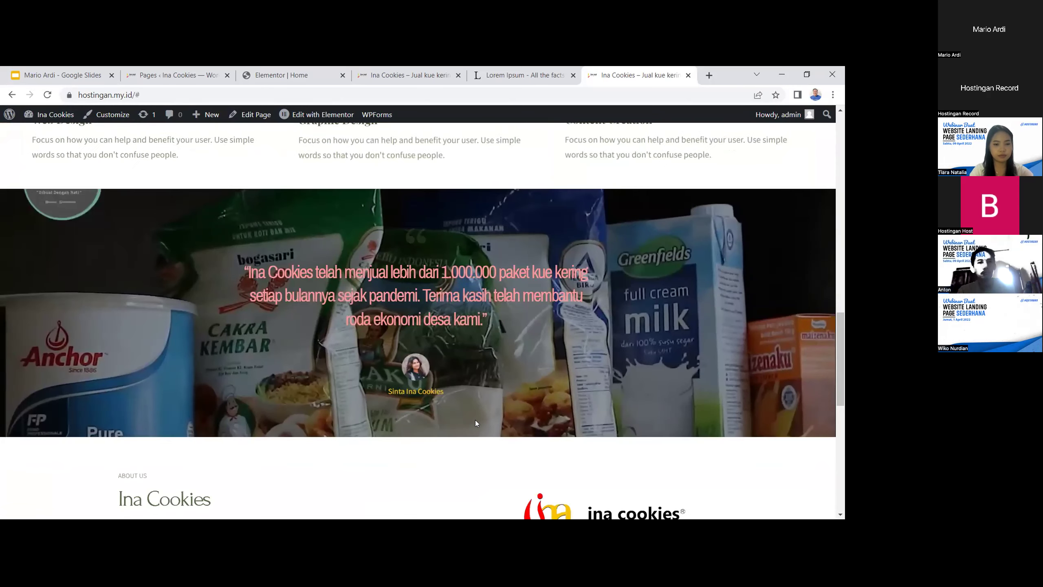
scroll(476, 424, "down", 2)
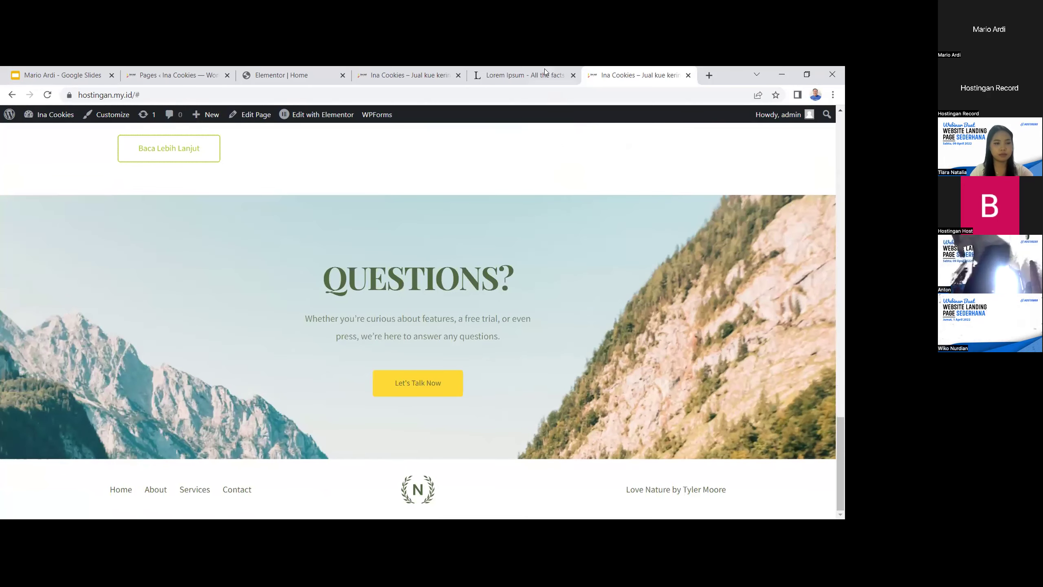
Review the older live Ina Cookies page with the template's Find Out More button
left_click(435, 74)
scroll(525, 274, "down", 3)
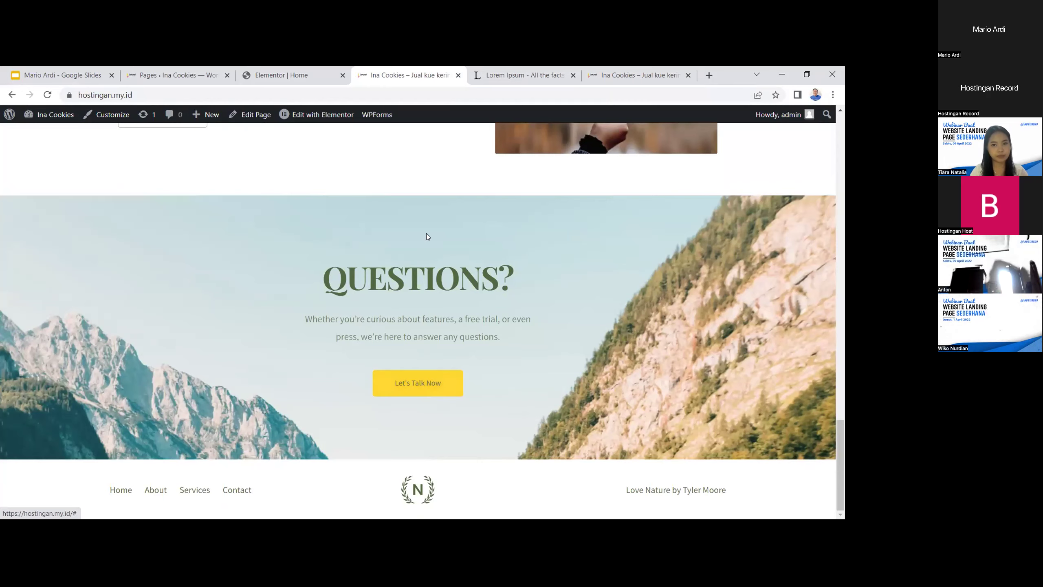
scroll(616, 405, "up", 2)
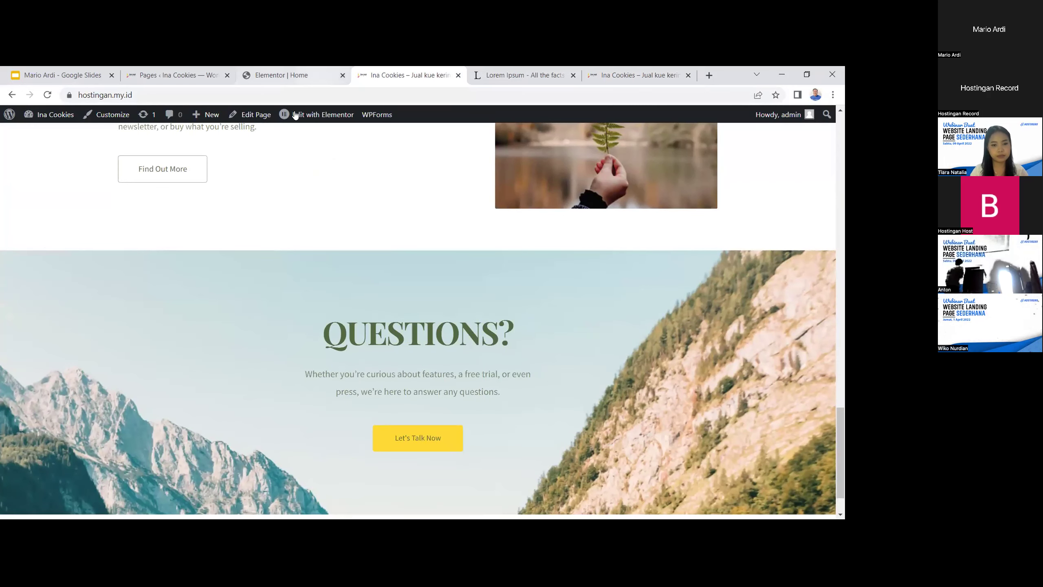
Back in the Elementor editor, retype the QUESTIONS? heading as 'Promo 40%'
left_click(274, 72)
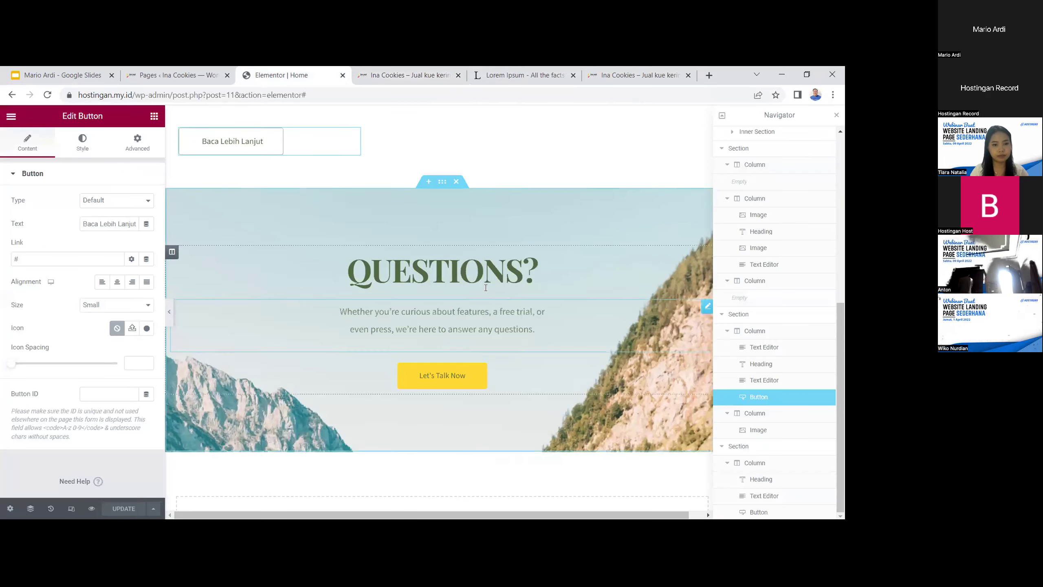
left_click(554, 269)
left_click_drag(553, 268, 342, 268)
type("PE")
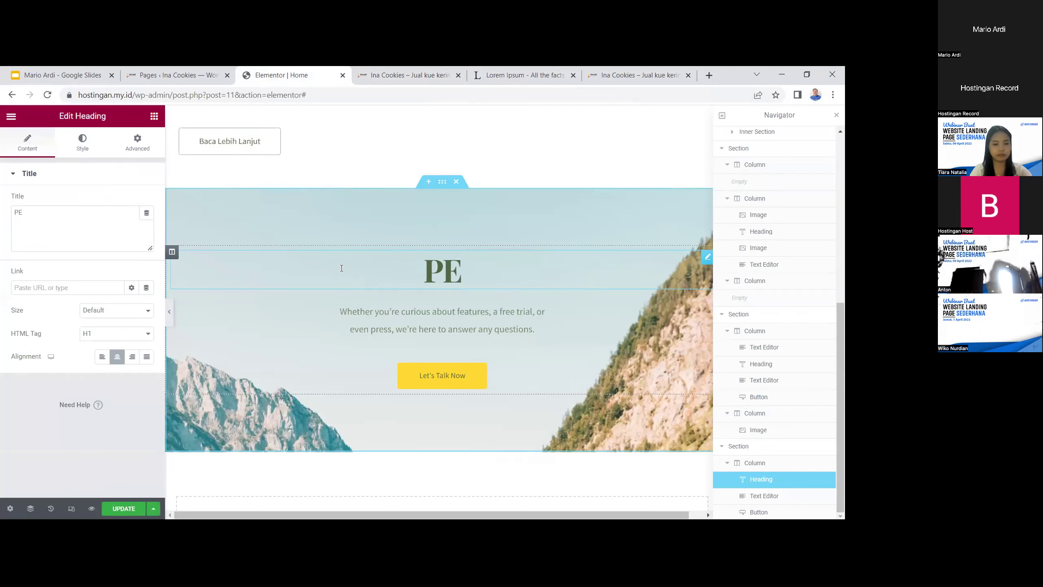
key("BackSpace")
type("romo 40%")
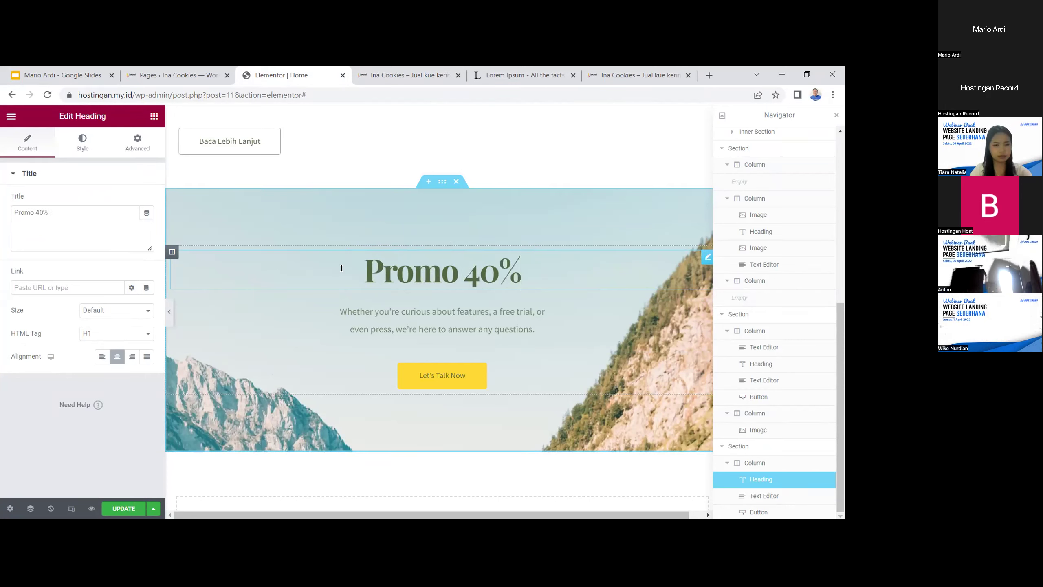
Replace the banner paragraph with 'Dengan minimal melakukan order sebesar 1 juta rupiah saja, promo terbatas ambil bagianmu sekarang juga!'
left_click(343, 302)
left_click_drag(343, 304, 508, 355)
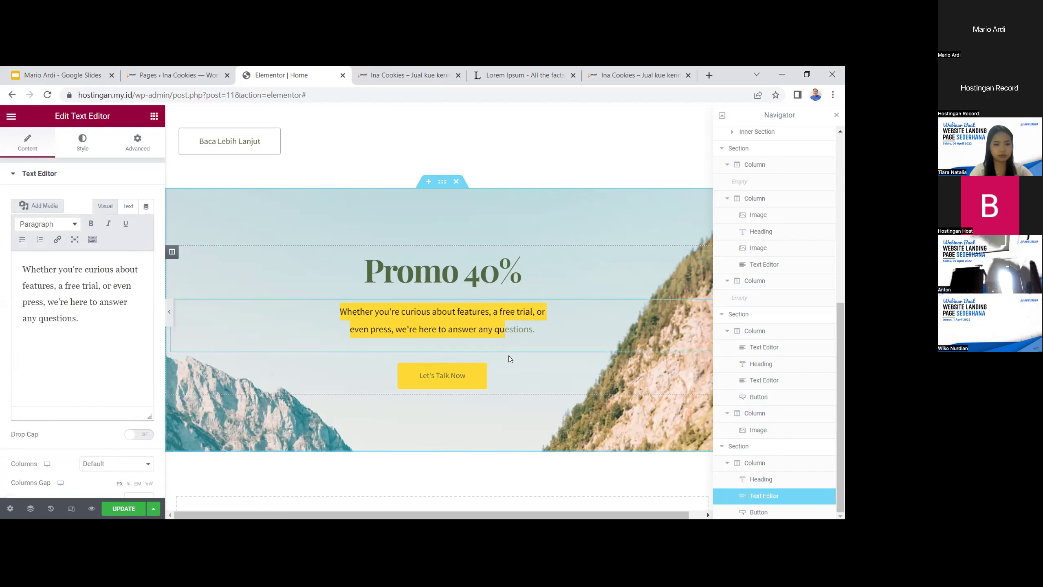
type("Dengan miniu")
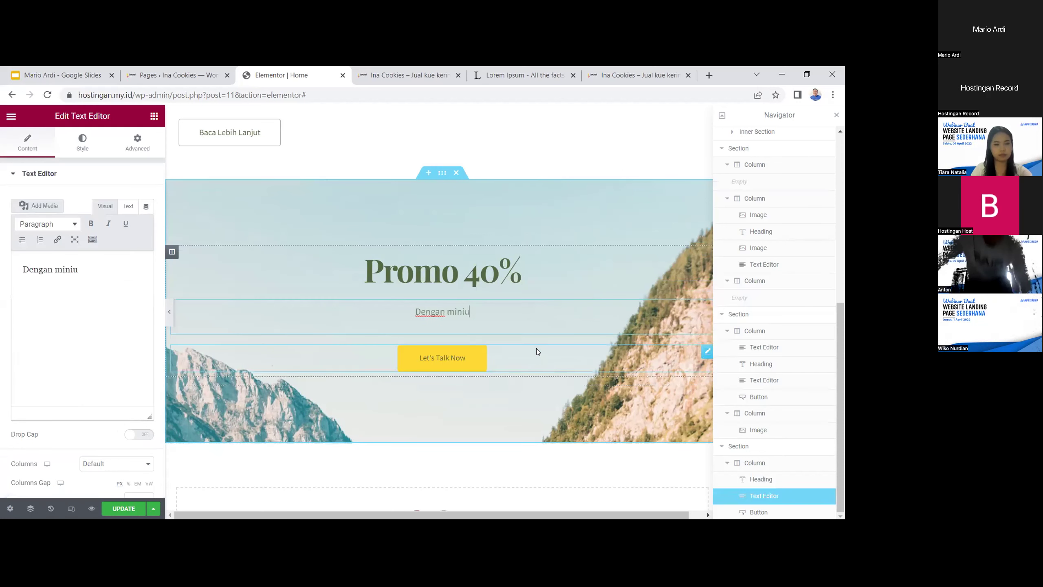
key("BackSpace")
type("mal")
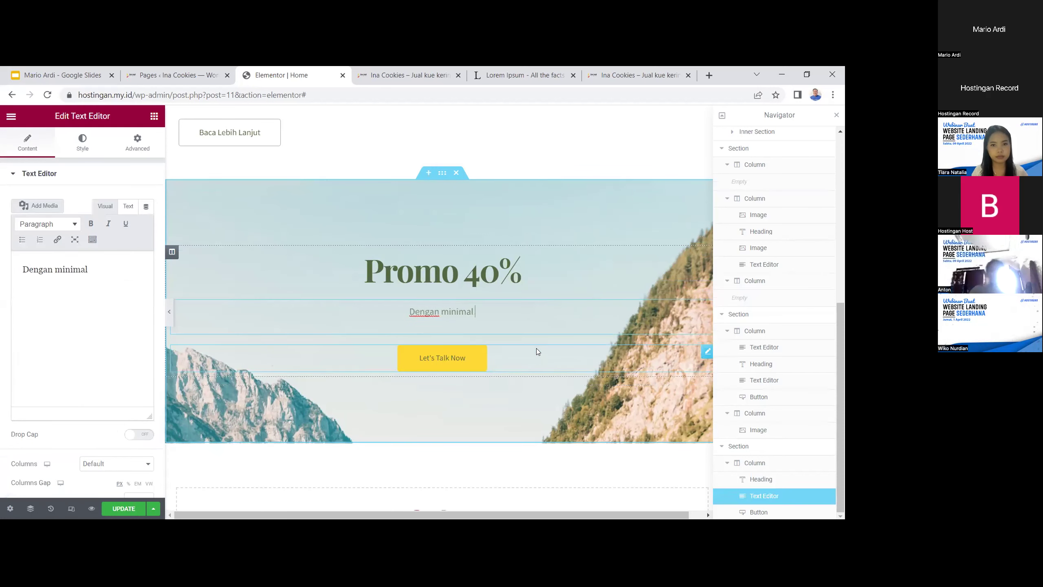
type(" melakukan o")
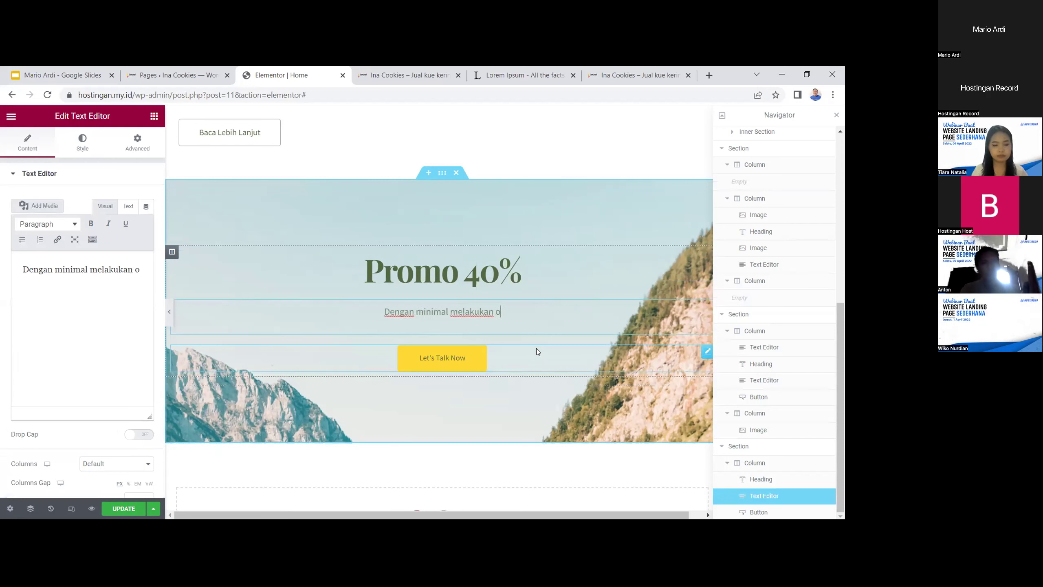
type("rder sebesa")
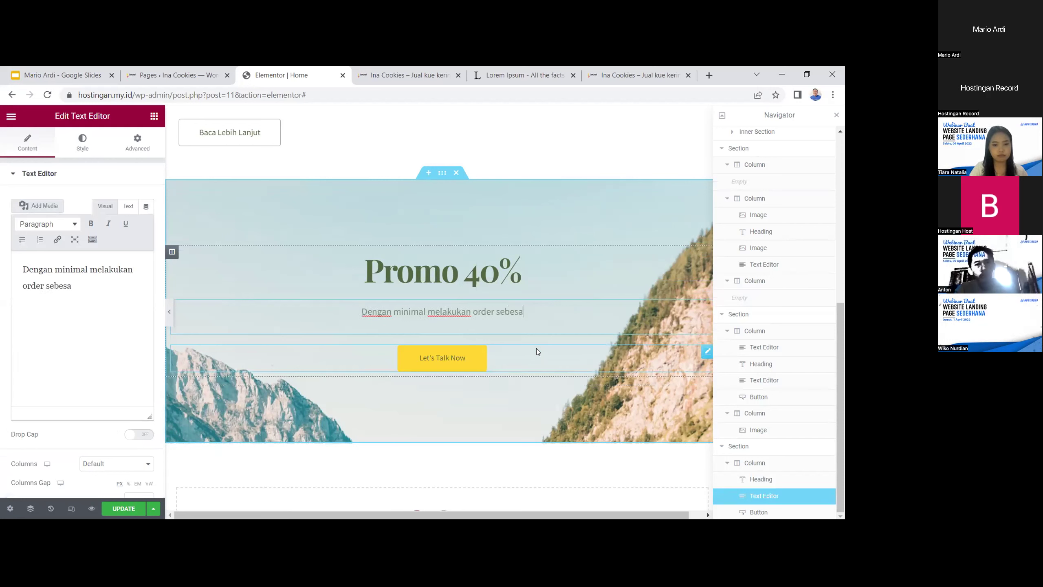
type("r 1 ju")
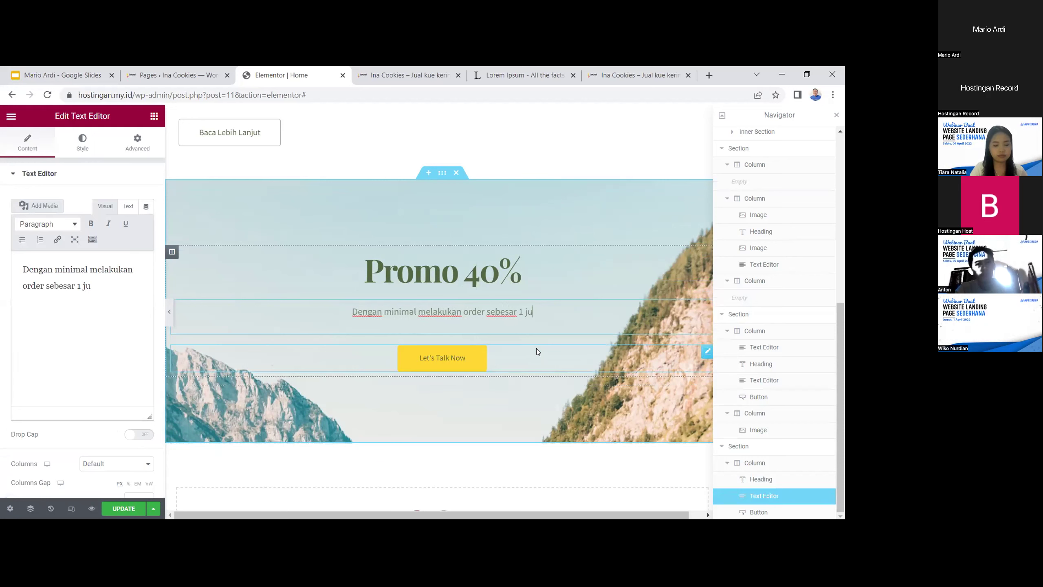
type("ta rupiah")
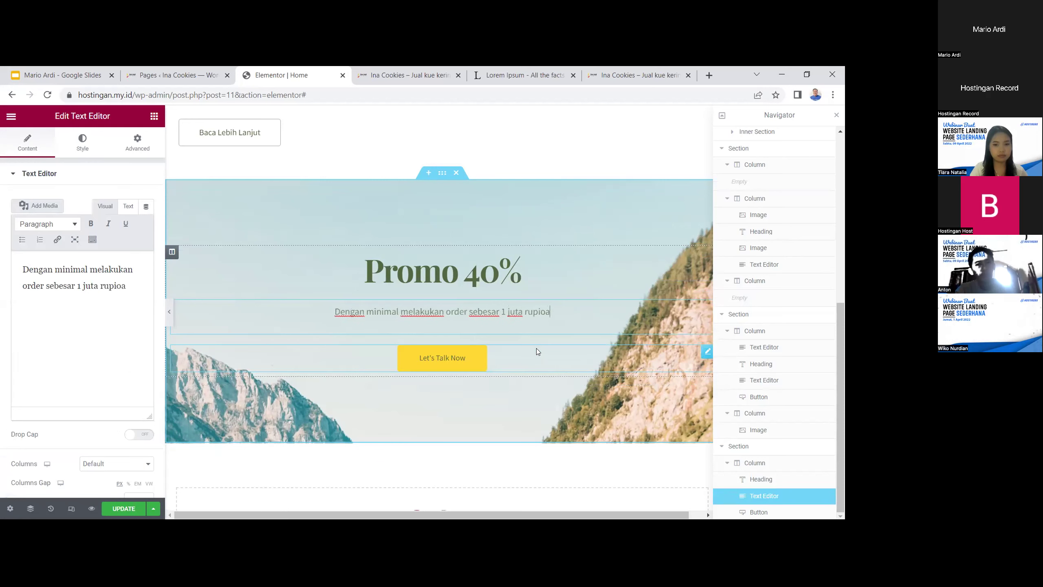
type(" saja,")
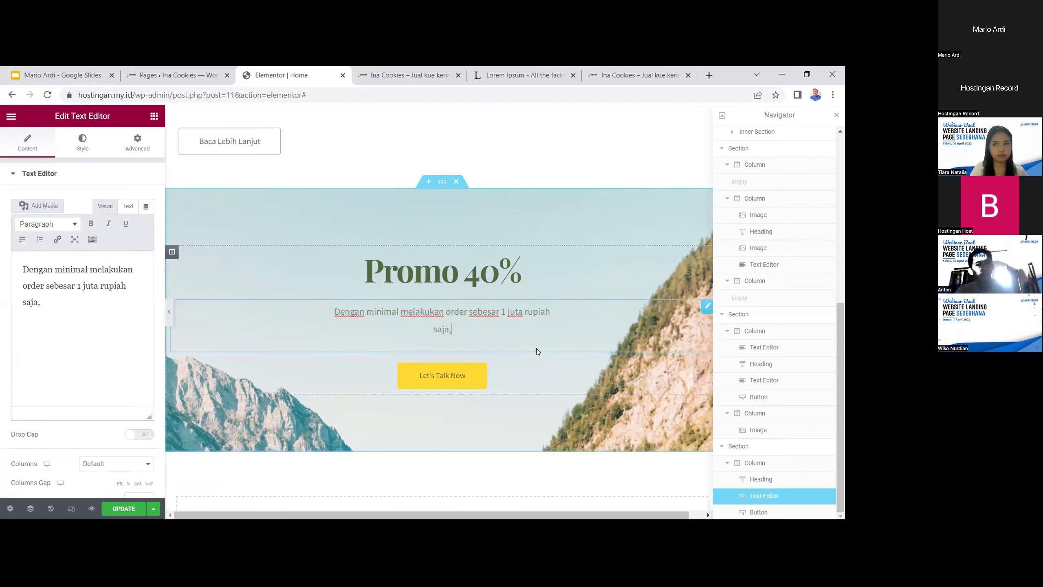
type(" pro")
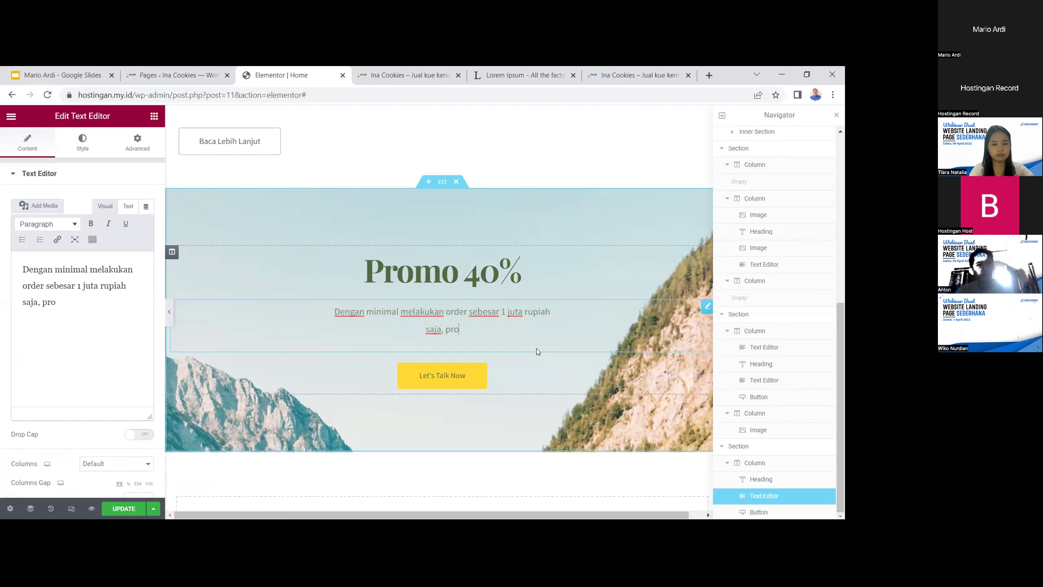
type("mo terbatas am")
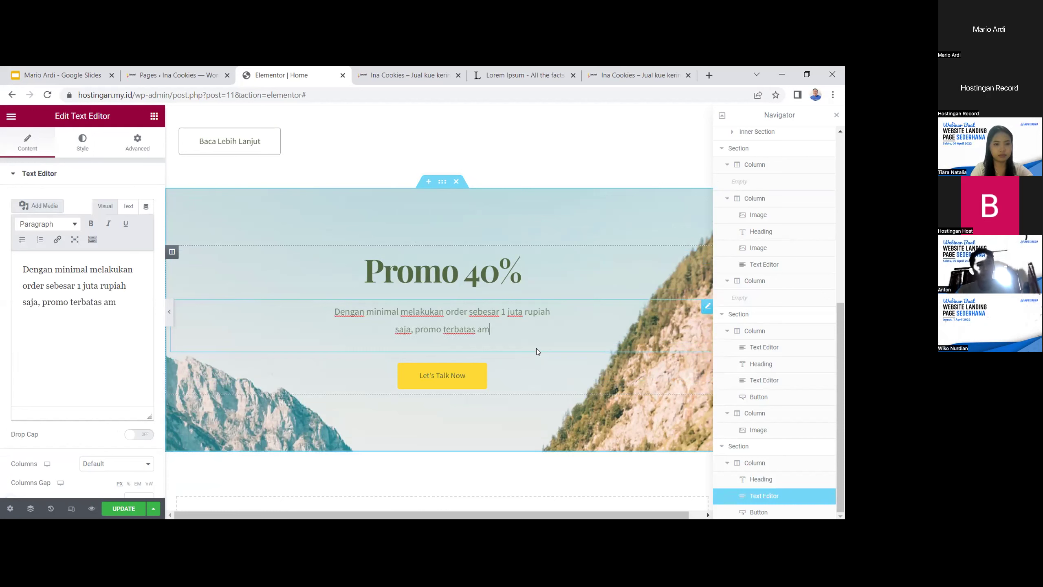
type("bil bagian")
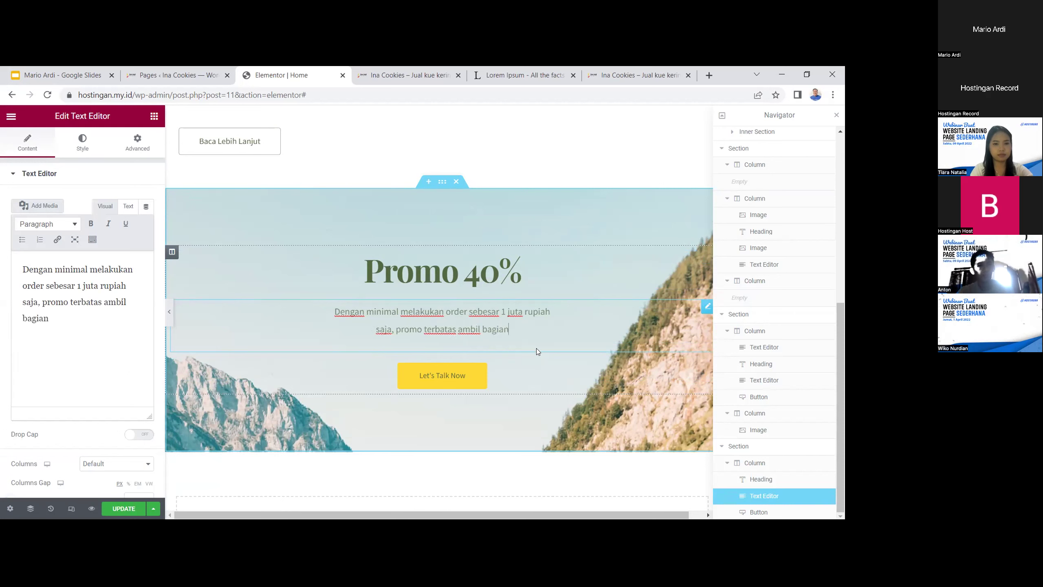
type("mu sekarang j")
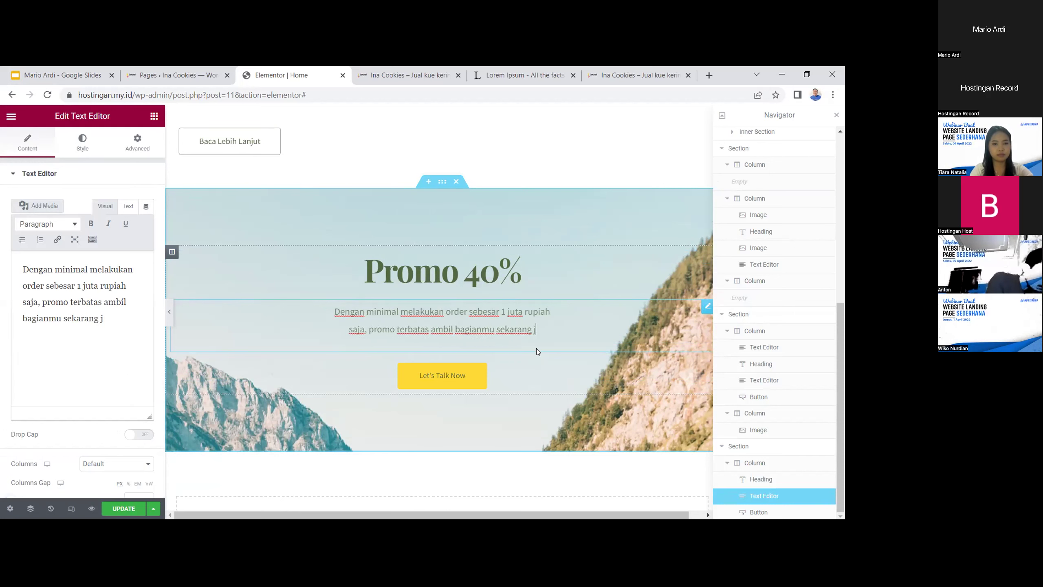
type("uga!")
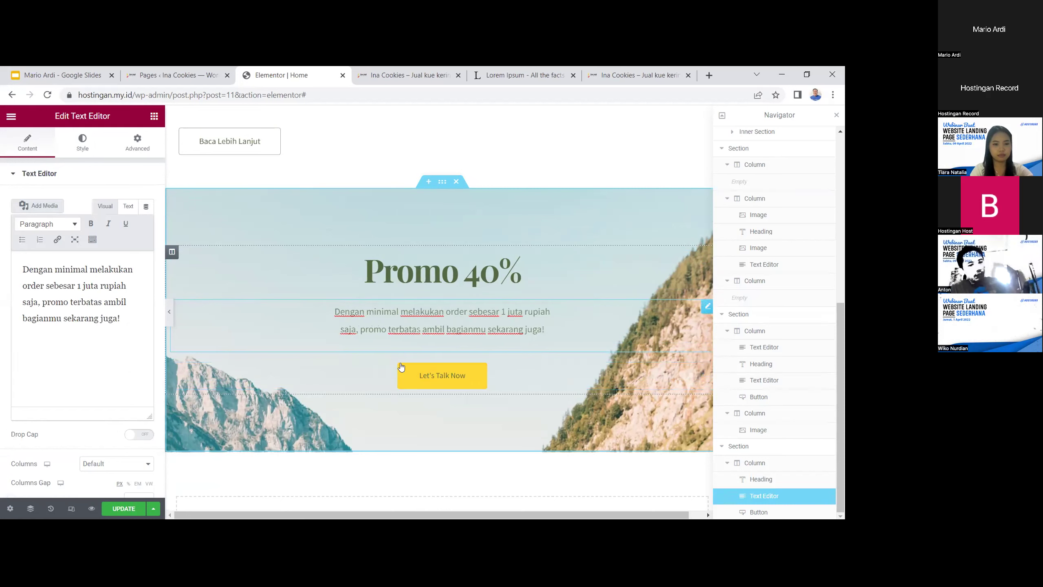
left_click(455, 383)
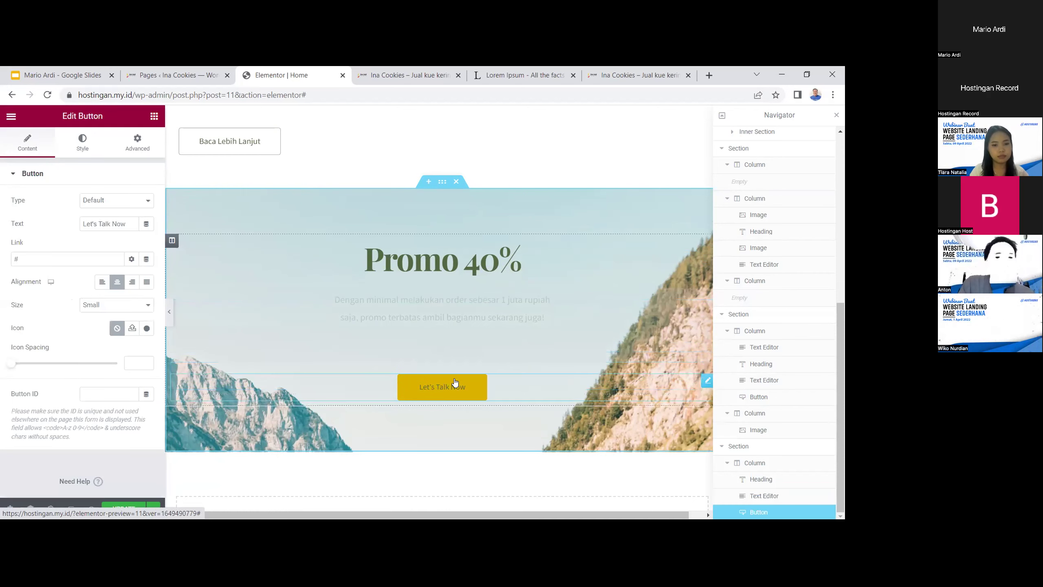
Label the banner button 'Pesan Sekarang', link it to a wa.me WhatsApp number, and update the page
left_click_drag(126, 222, 64, 227)
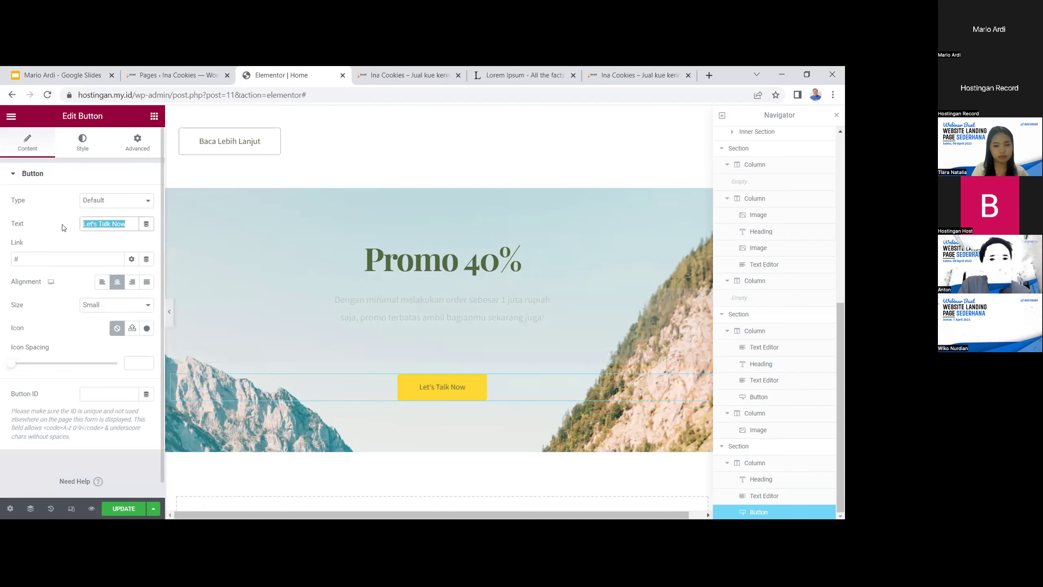
type("Pe")
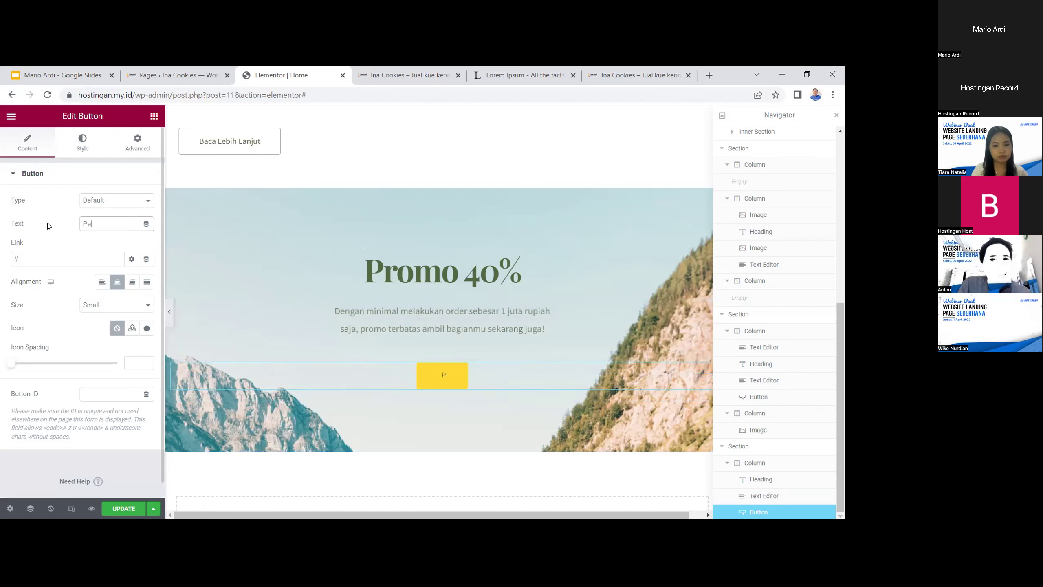
type("san Seka")
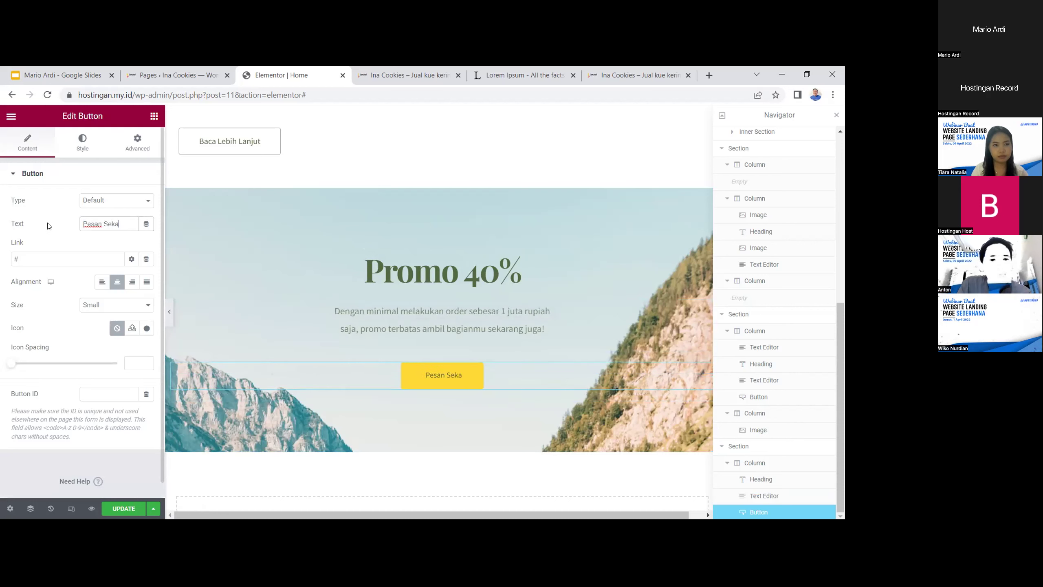
type("rang")
left_click_drag(76, 255, 6, 261)
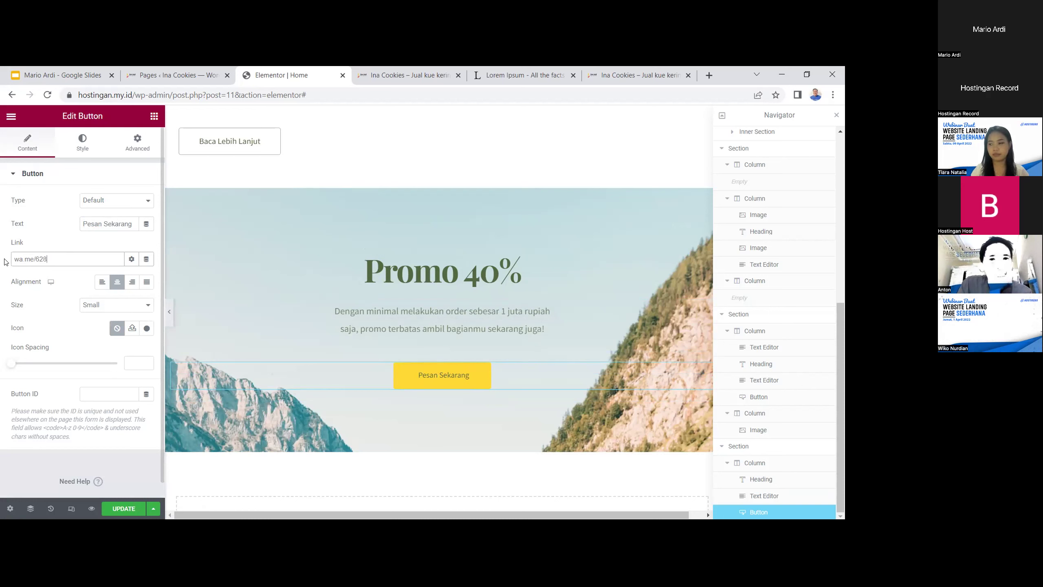
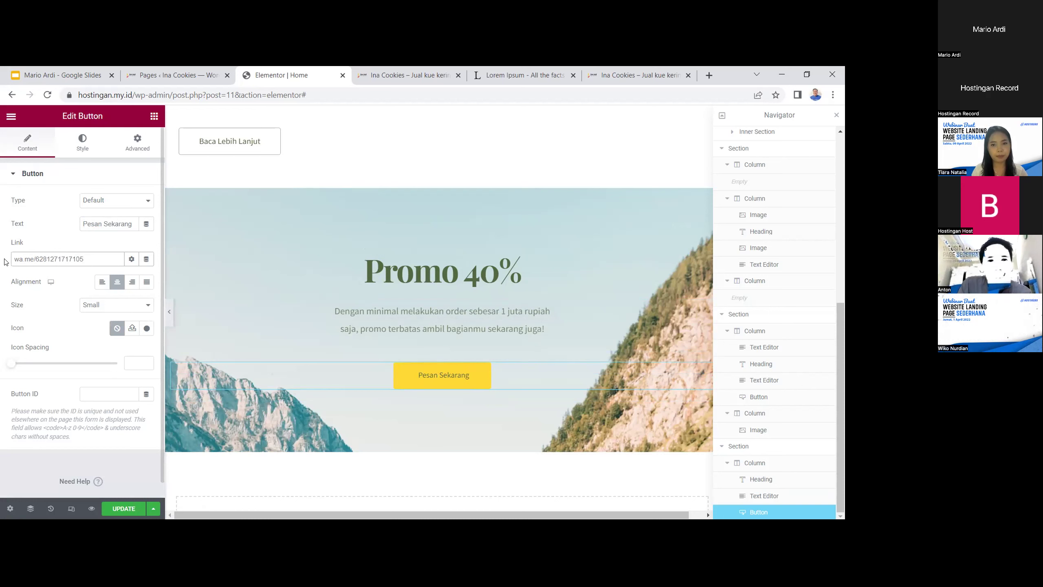
left_click(124, 508)
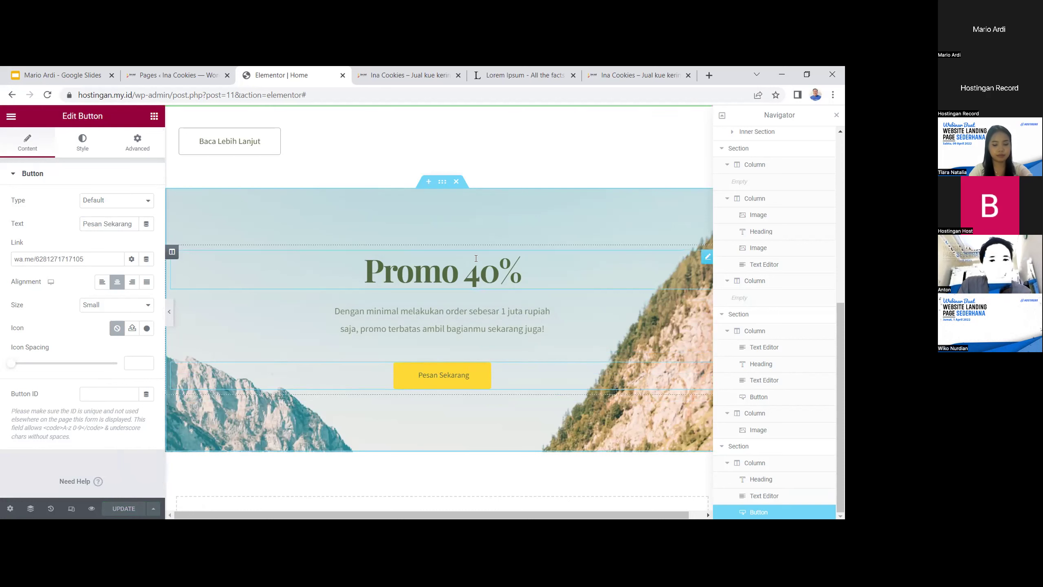
Set the promo section's background image to the cookies-on-wooden-table photo
left_click(439, 188)
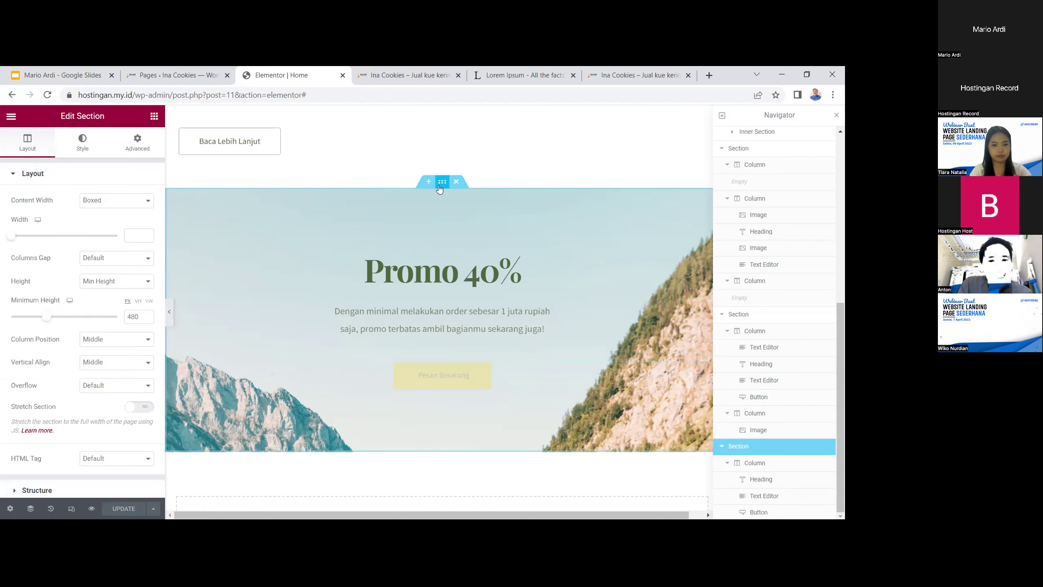
left_click(96, 152)
left_click(90, 329)
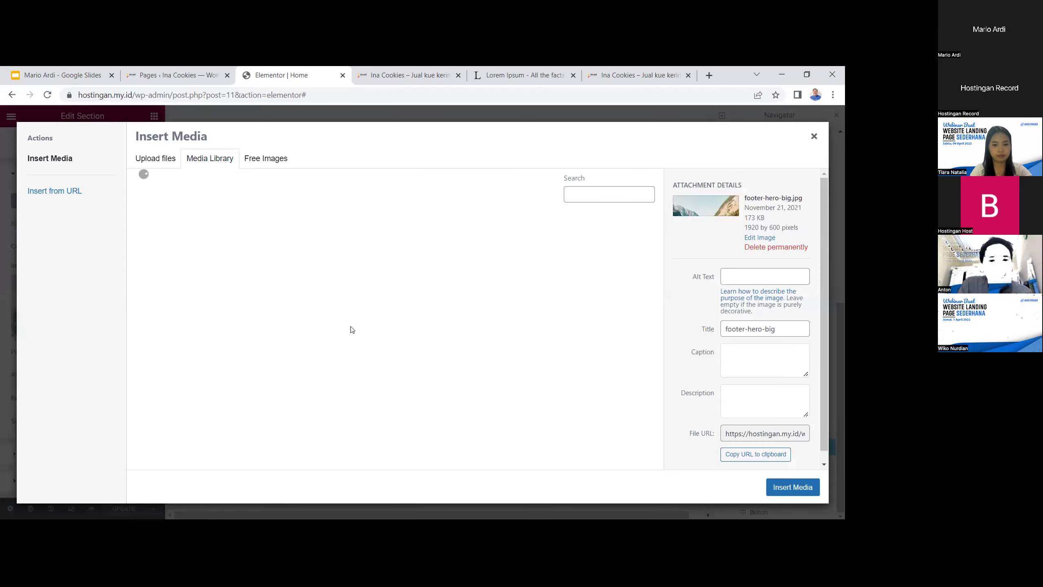
left_click(191, 245)
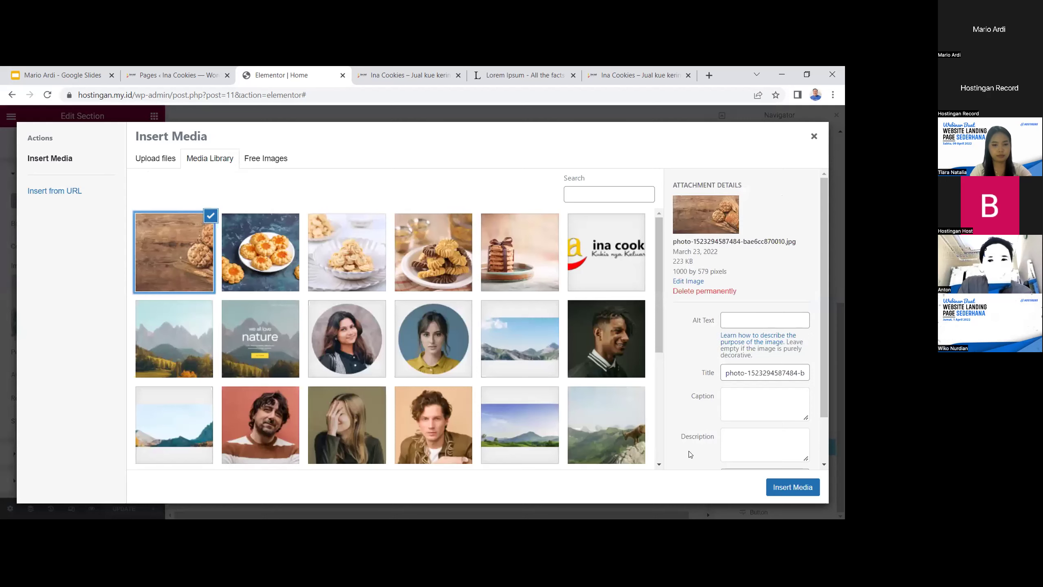
left_click(790, 487)
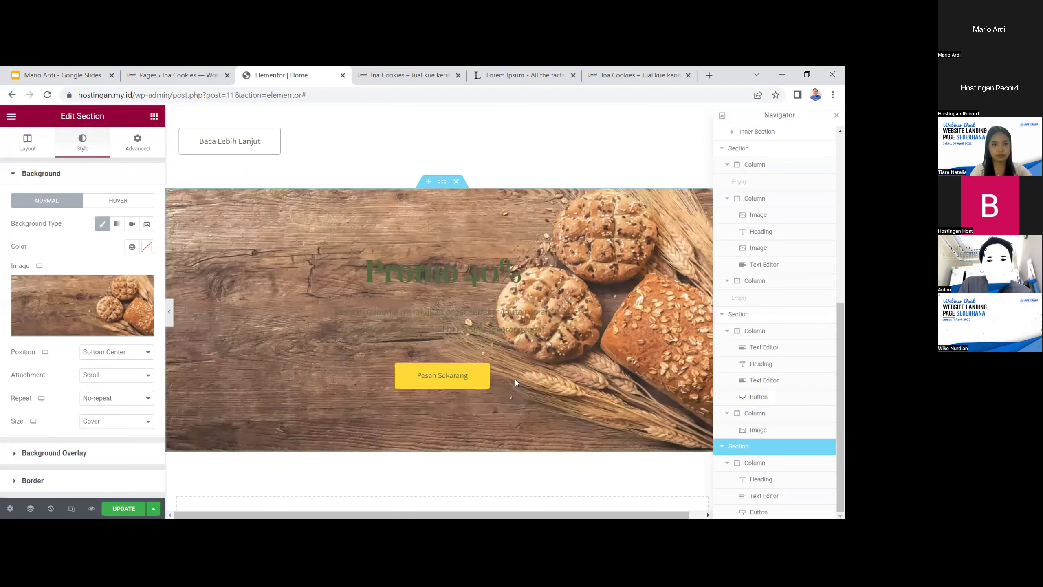
Select the promo paragraph text inside the banner
left_click(553, 335)
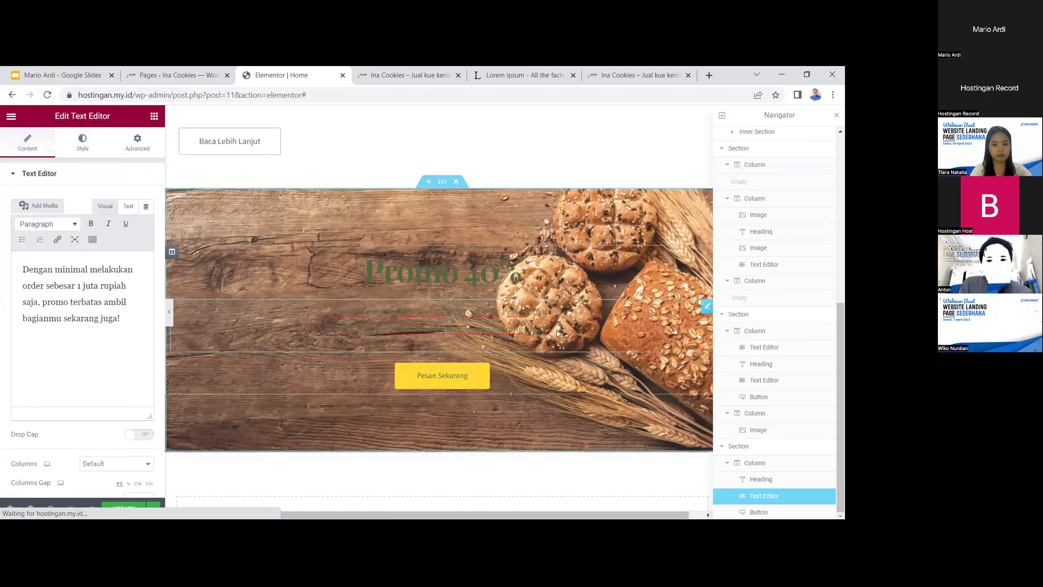
left_click(481, 295)
left_click(477, 316)
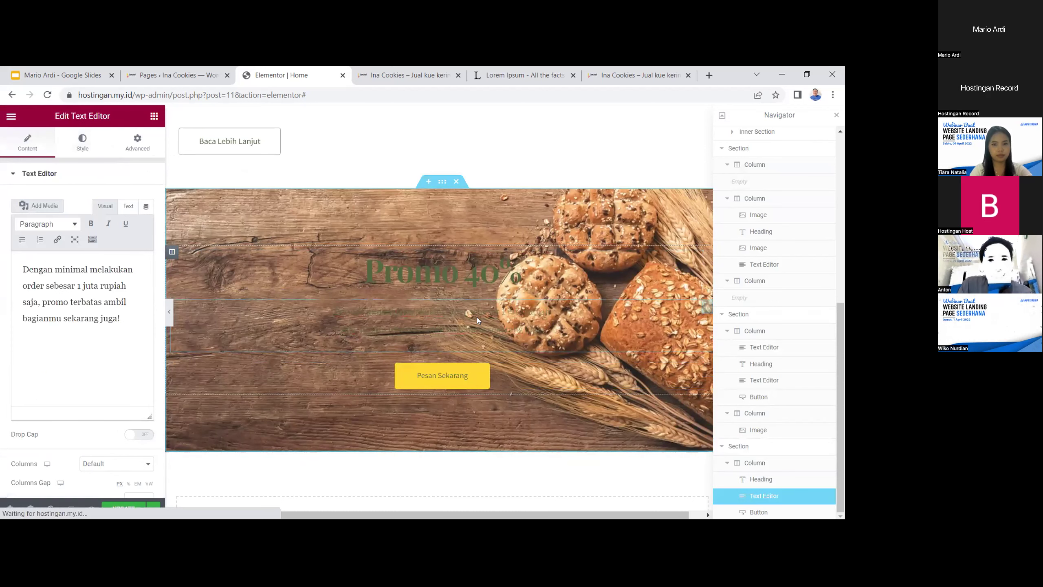
triple_click(528, 326)
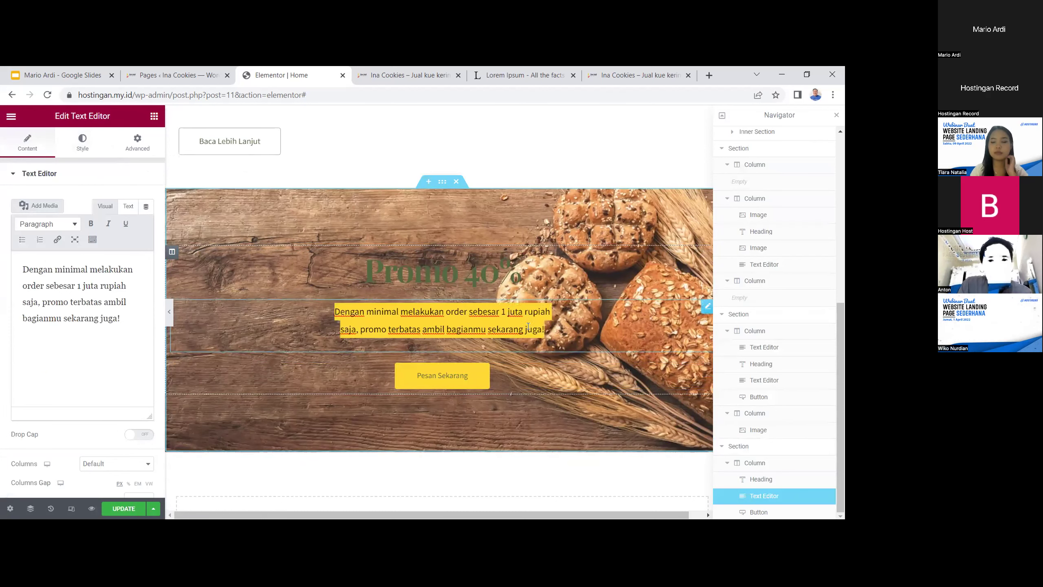
Change the promo paragraph's text colour to an opaque bright yellow
left_click(83, 149)
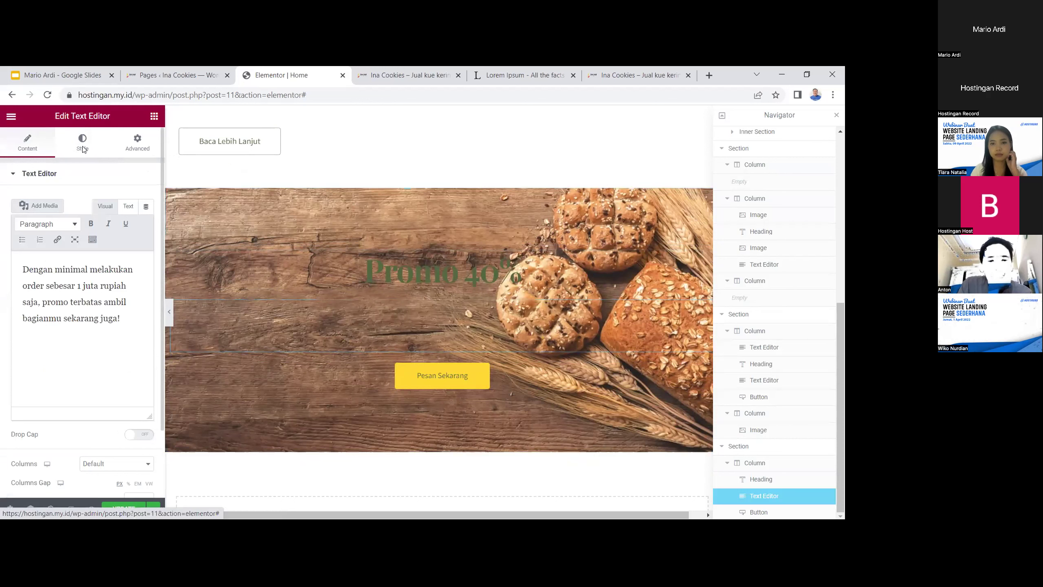
left_click(147, 223)
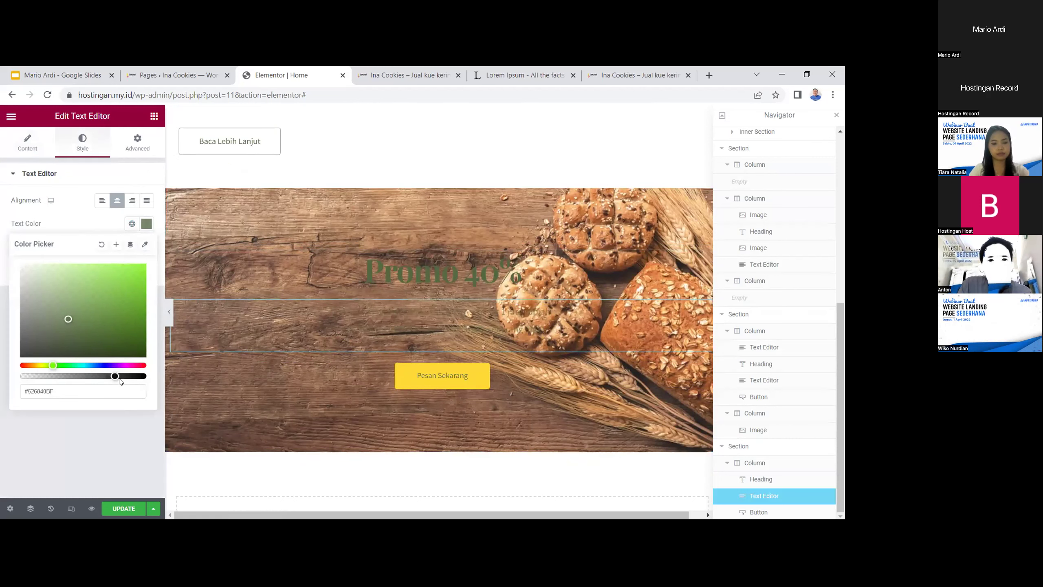
left_click_drag(122, 374, 149, 382)
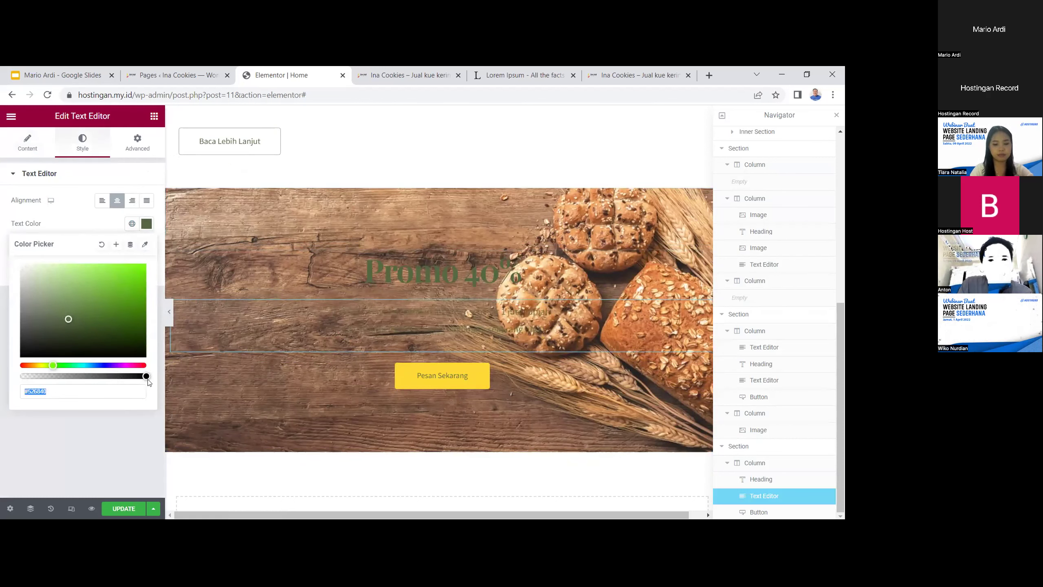
left_click_drag(49, 365, 44, 365)
left_click(118, 274)
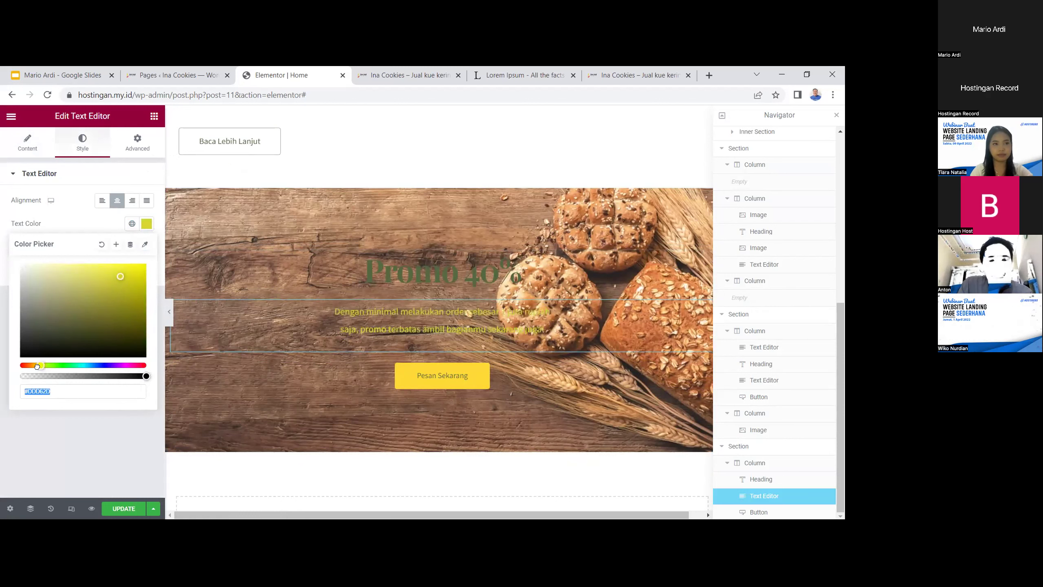
mouse_move(37, 365)
left_mouse_down()
mouse_move(22, 365)
mouse_move(130, 365)
mouse_move(57, 365)
left_mouse_up()
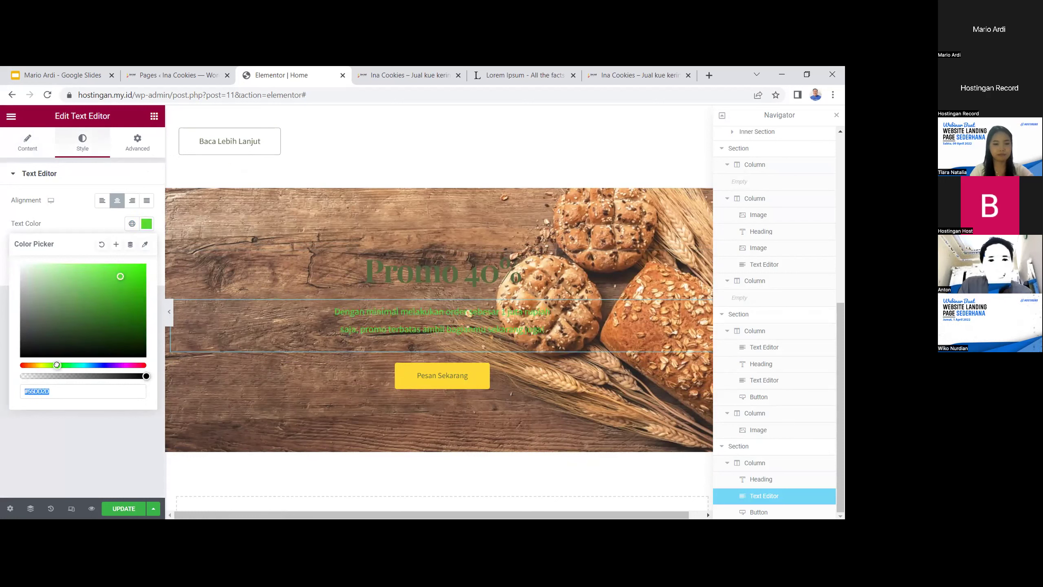
left_click_drag(118, 277, 149, 256)
scroll(585, 345, "up", 3)
scroll(582, 352, "down", 3)
mouse_move(57, 364)
left_mouse_down()
mouse_move(83, 364)
mouse_move(39, 360)
left_mouse_up()
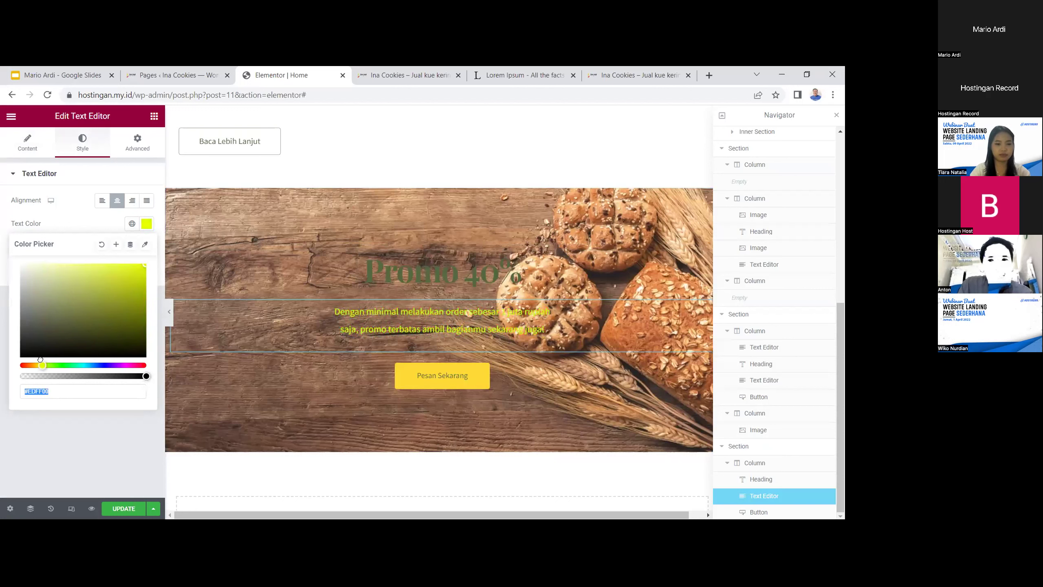
left_click(405, 270)
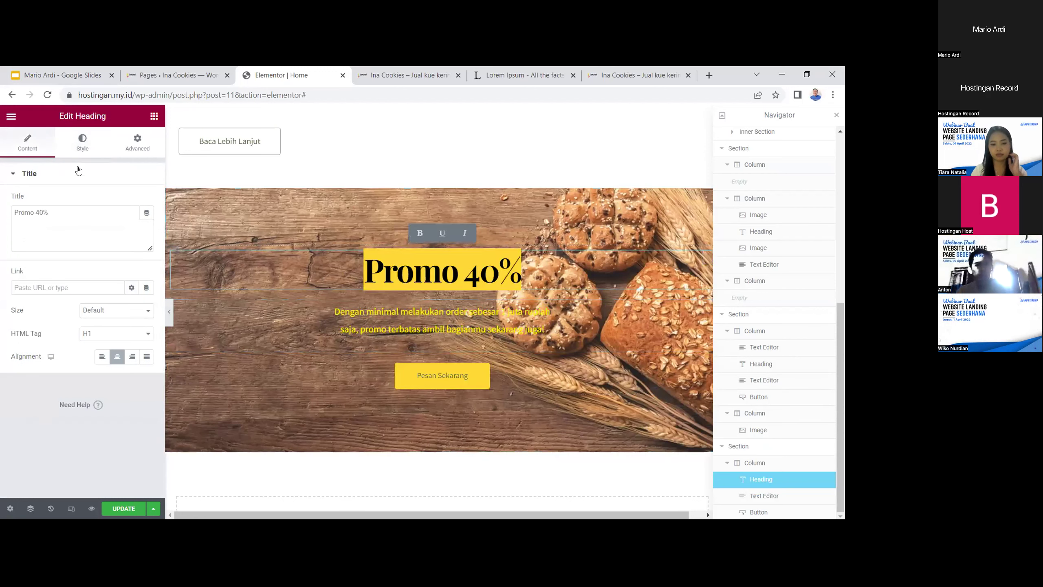
Set the Promo 40% heading's text colour to bright red (#D11818)
left_click(86, 147)
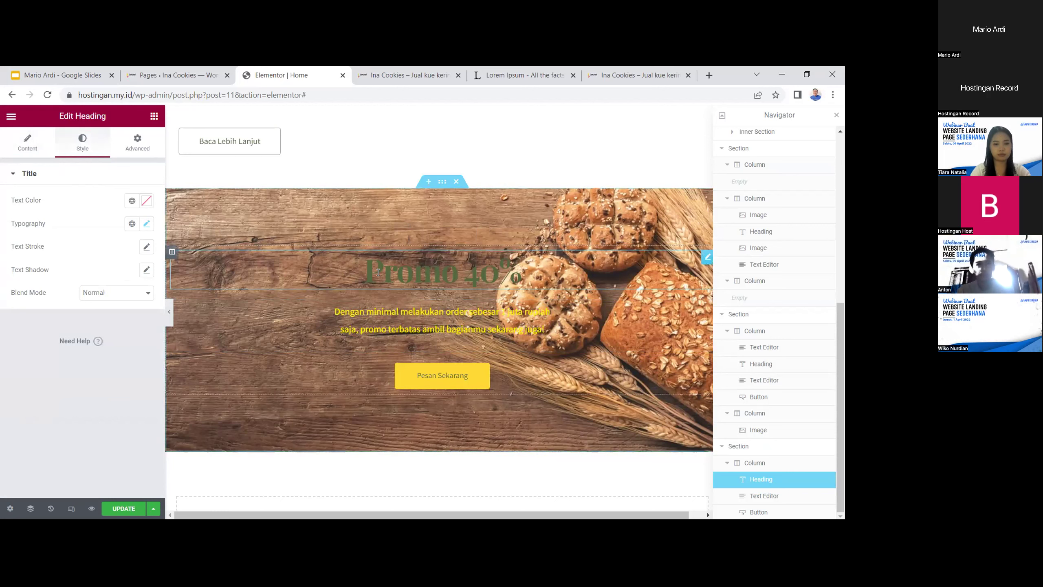
left_click_drag(551, 274, 364, 275)
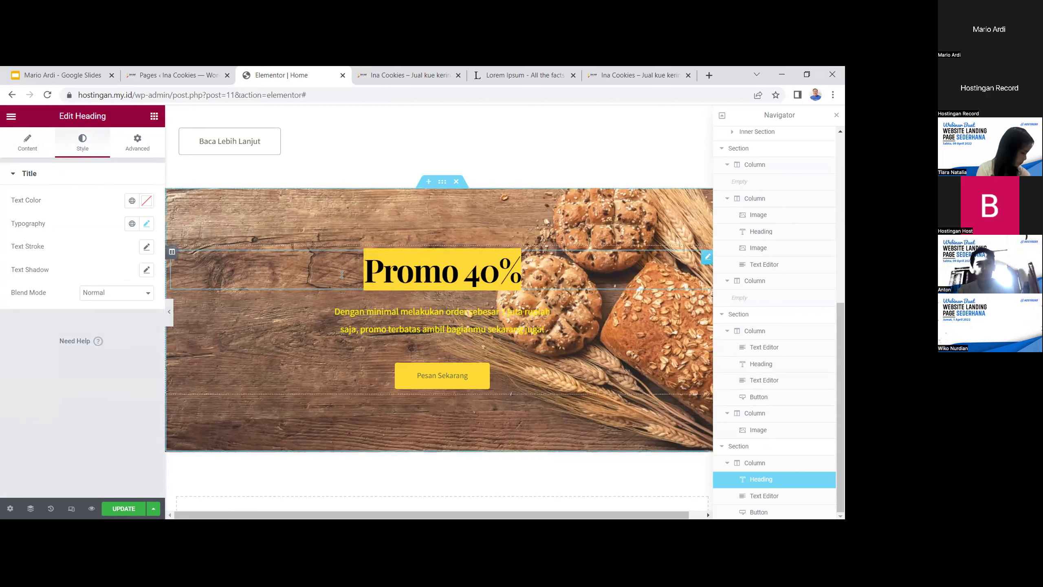
left_click(147, 202)
left_click(117, 276)
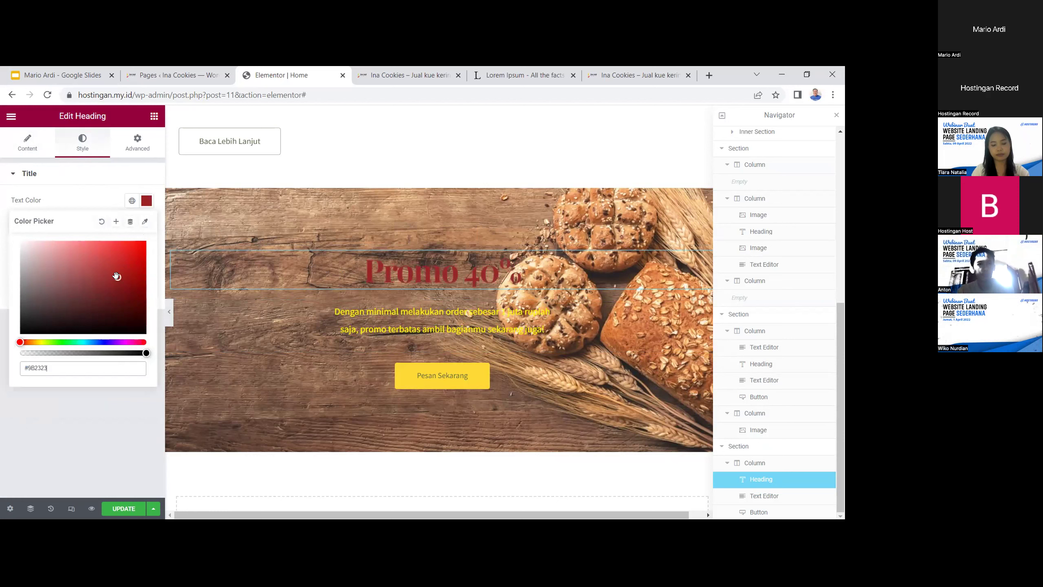
left_click_drag(121, 272, 126, 264)
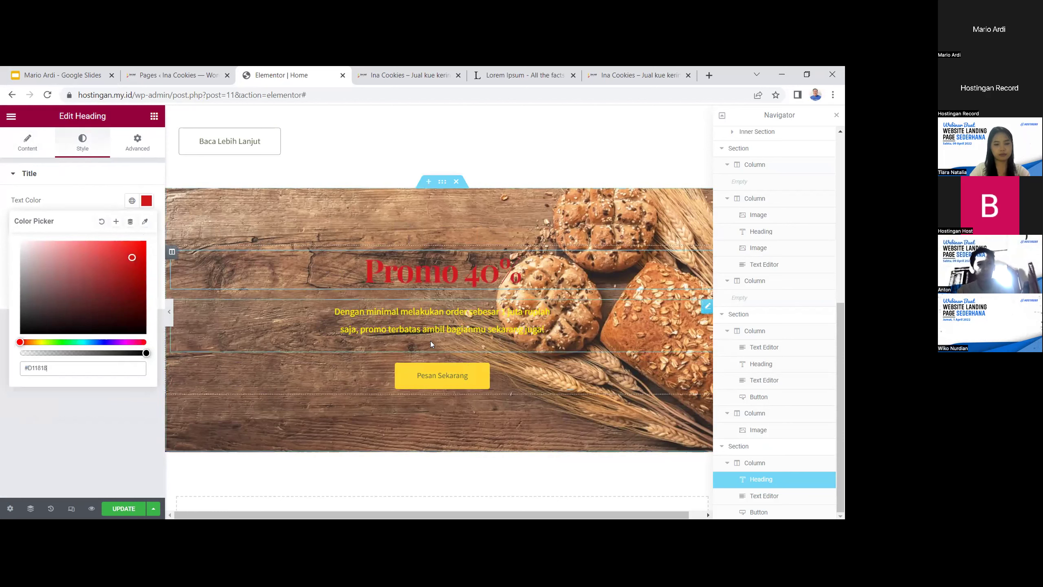
left_click(423, 373)
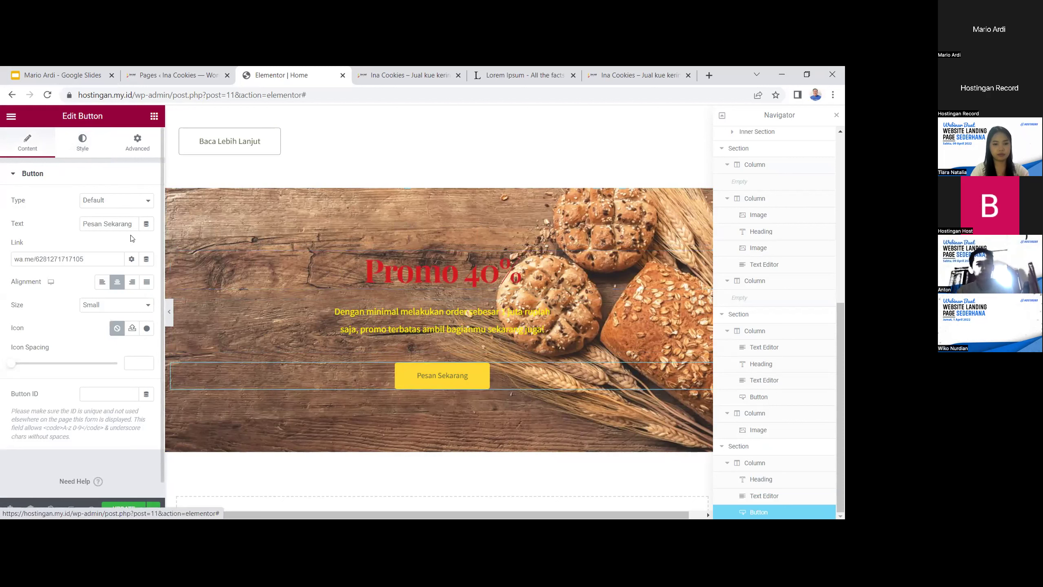
Set the Pesan Sekarang button's text colour to pale #F3EDED
left_click(82, 142)
left_click(146, 270)
left_click(118, 329)
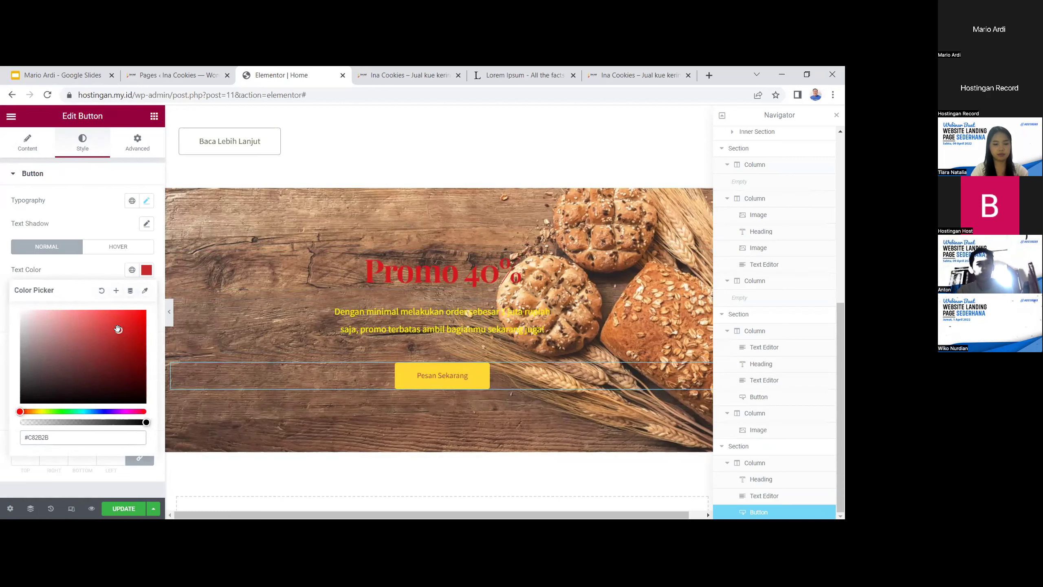
left_click_drag(108, 335, 23, 313)
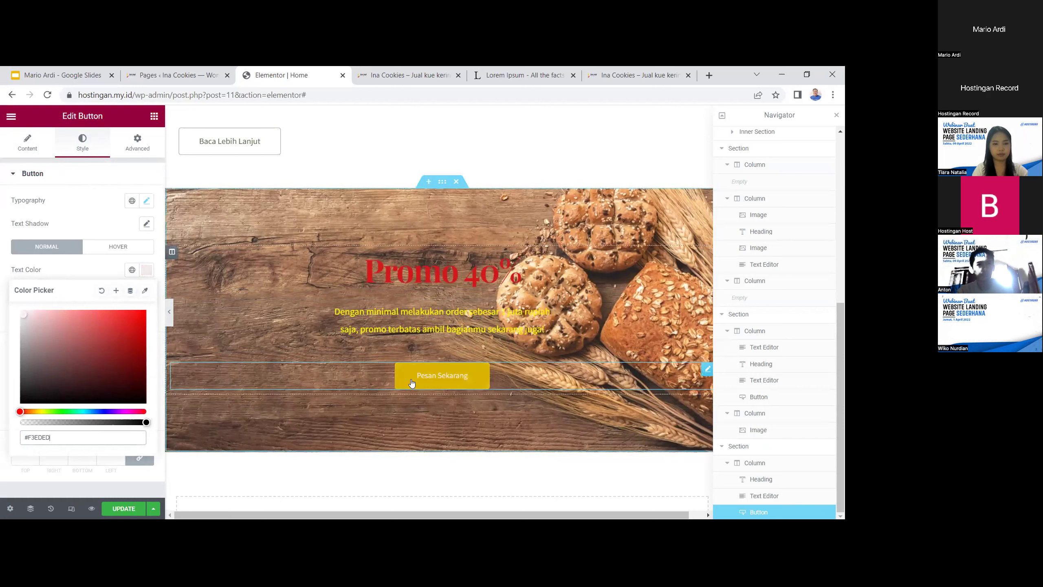
left_click(28, 174)
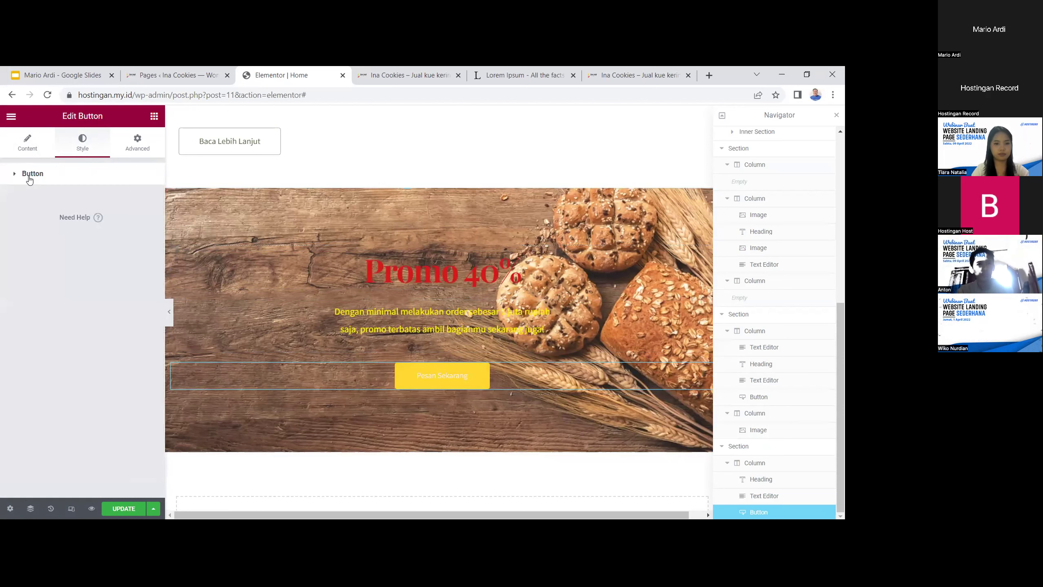
Give the button a red #DA1818 background and update the page
left_click(15, 174)
left_click(147, 200)
left_click(146, 200)
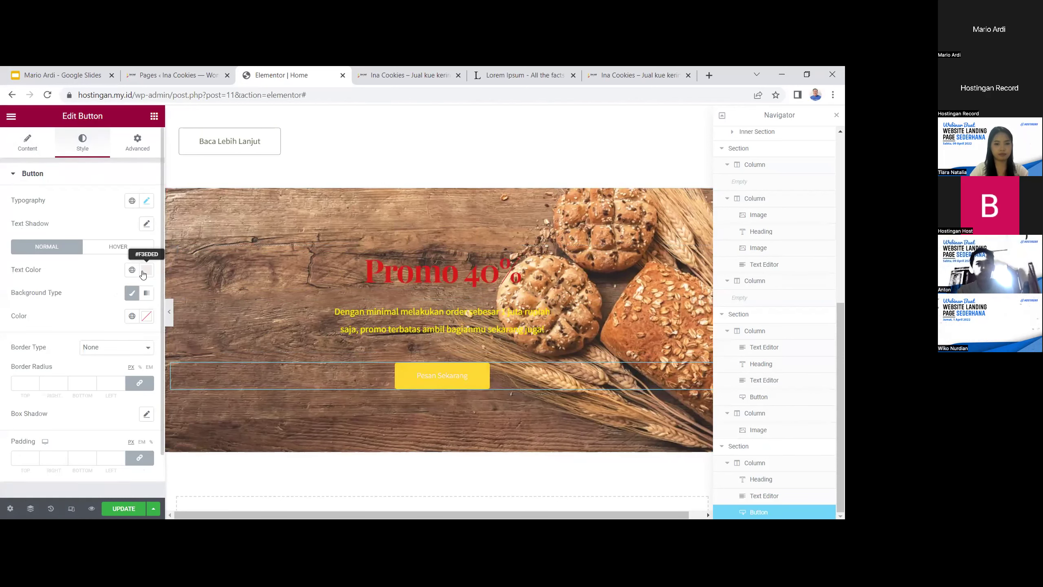
left_click(147, 316)
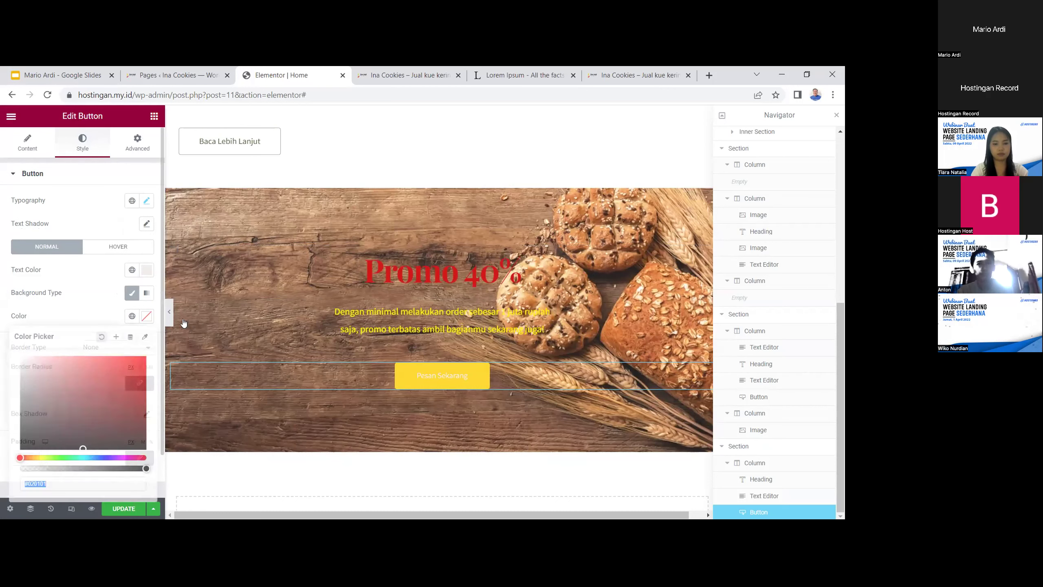
left_click(132, 369)
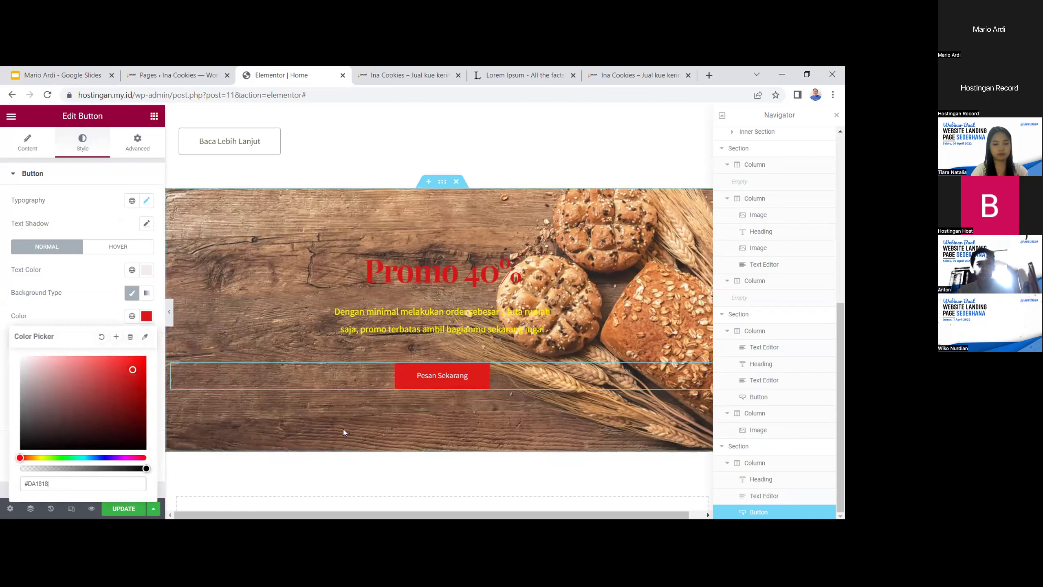
left_click(136, 509)
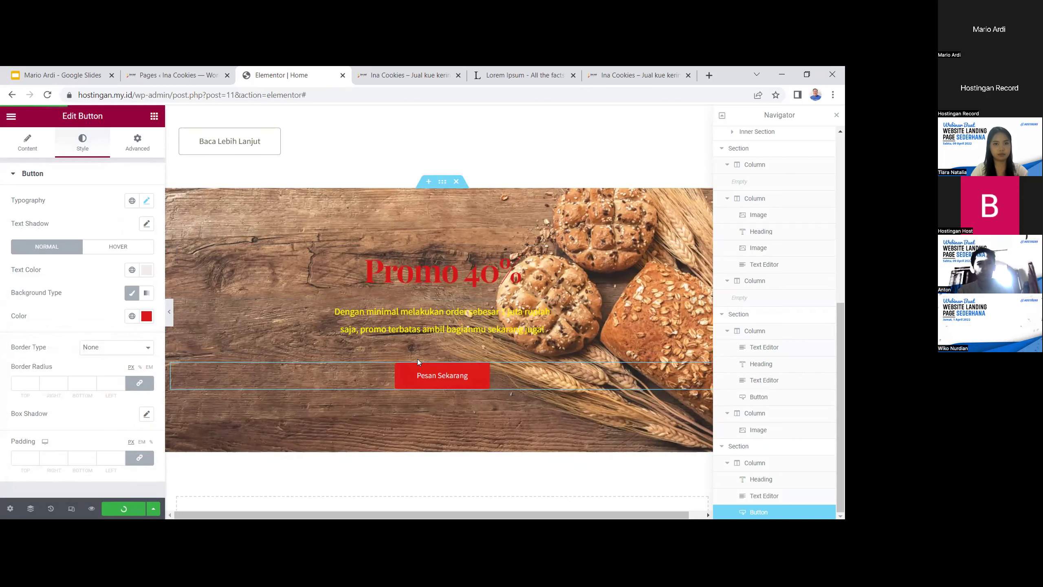
Add a three-column section below the testimonial, then delete it again
scroll(540, 369, "up", 4)
scroll(548, 365, "up", 10)
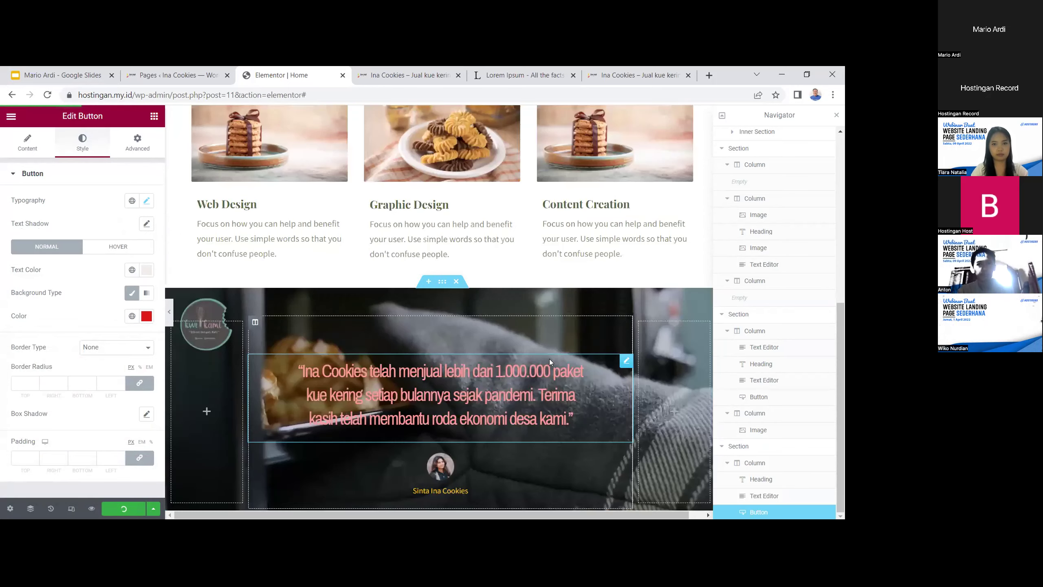
scroll(546, 372, "down", 3)
scroll(497, 361, "down", 5)
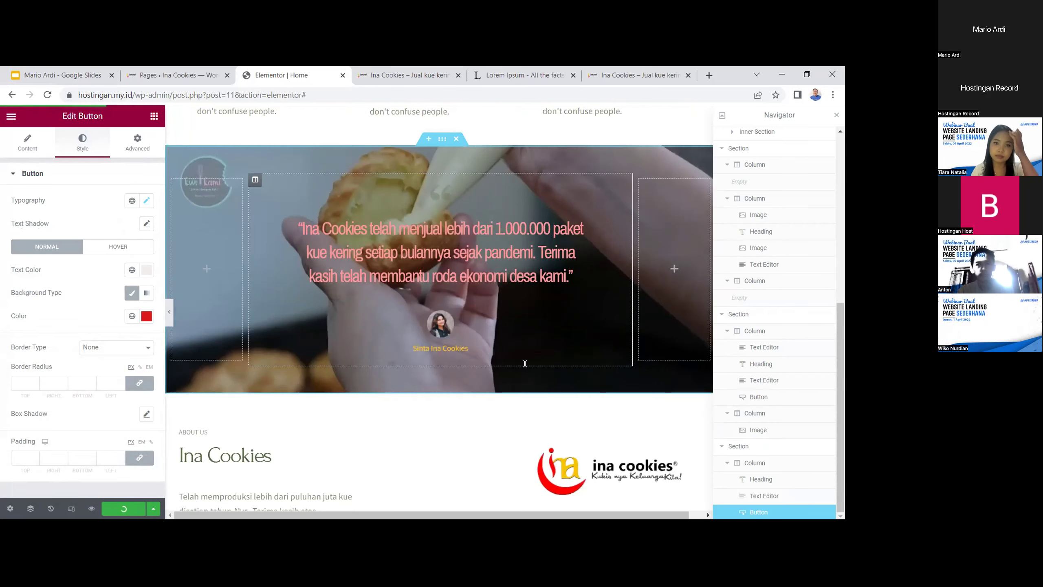
scroll(563, 340, "up", 9)
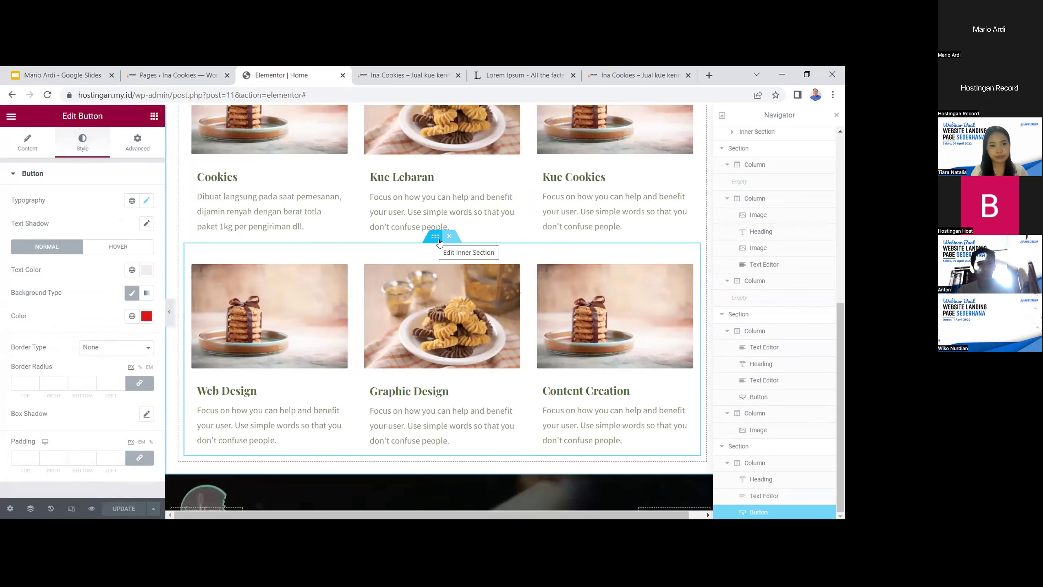
scroll(513, 390, "down", 10)
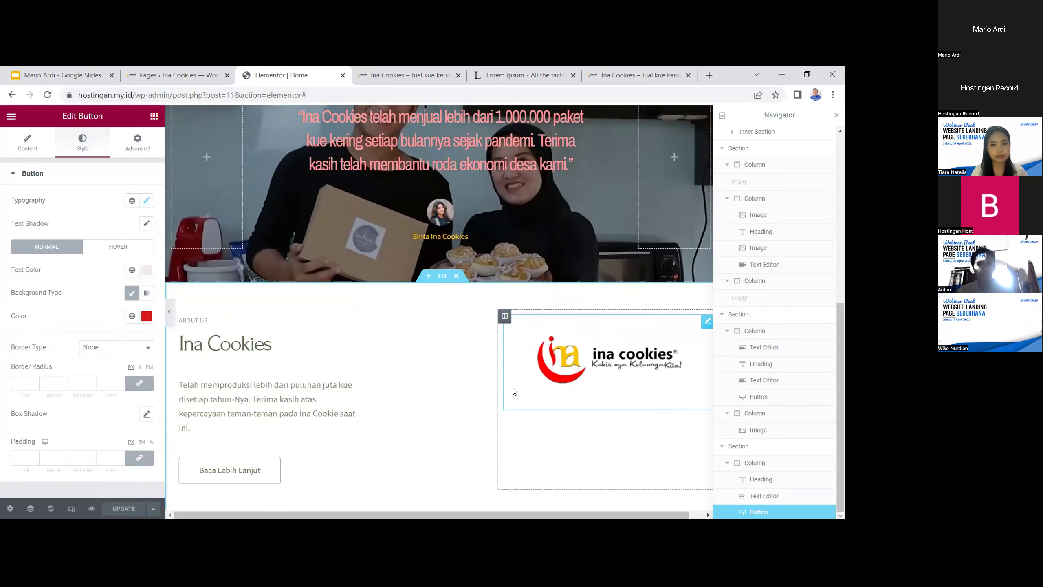
scroll(514, 388, "up", 3)
scroll(558, 348, "up", 5)
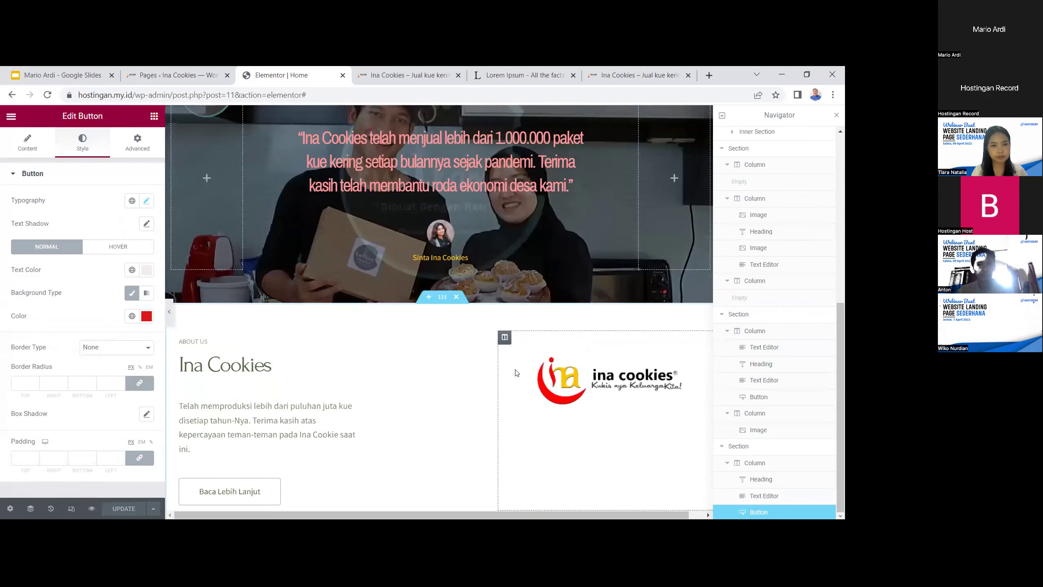
scroll(459, 377, "down", 4)
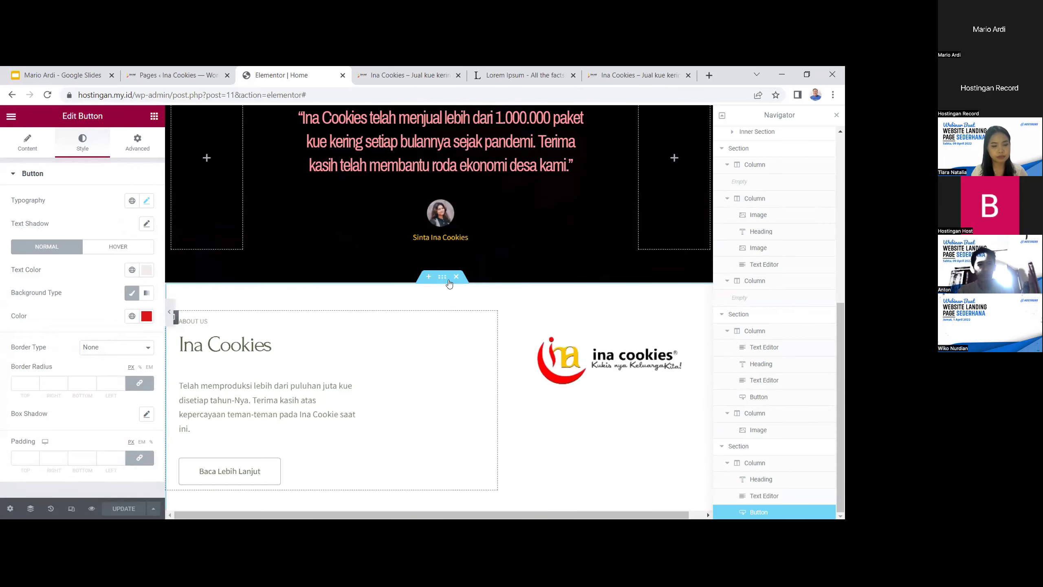
left_click(428, 279)
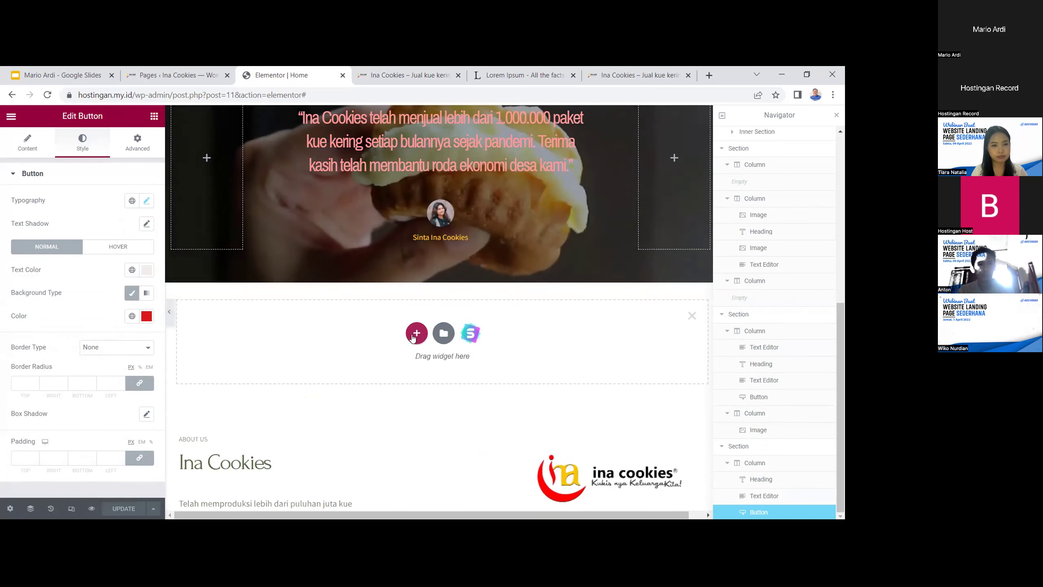
left_click(413, 337)
left_click(412, 360)
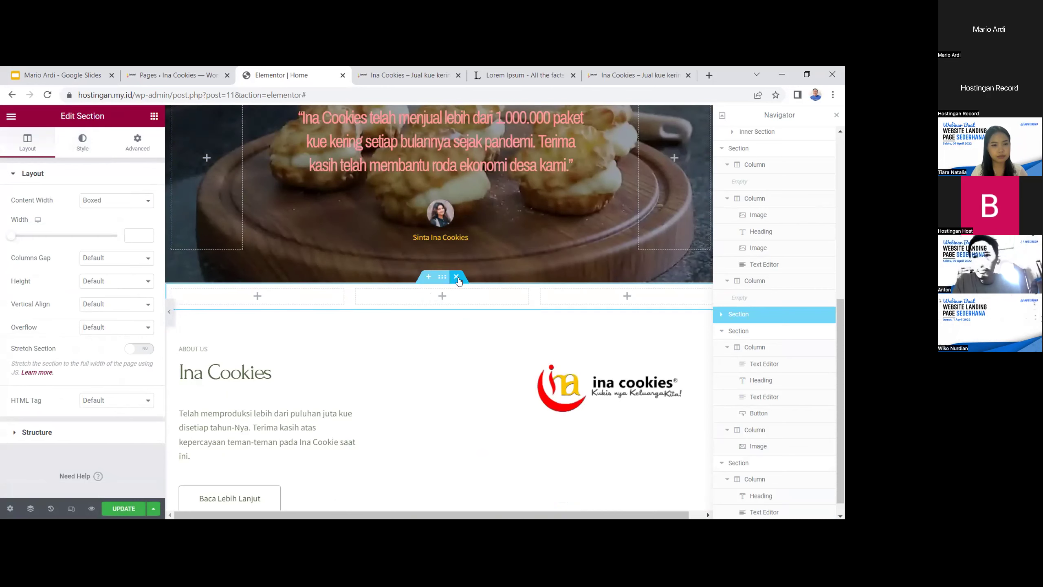
left_click(456, 276)
Duplicate the Web Design card row and drag it down, then delete the misplaced copy
scroll(456, 316, "down", 5)
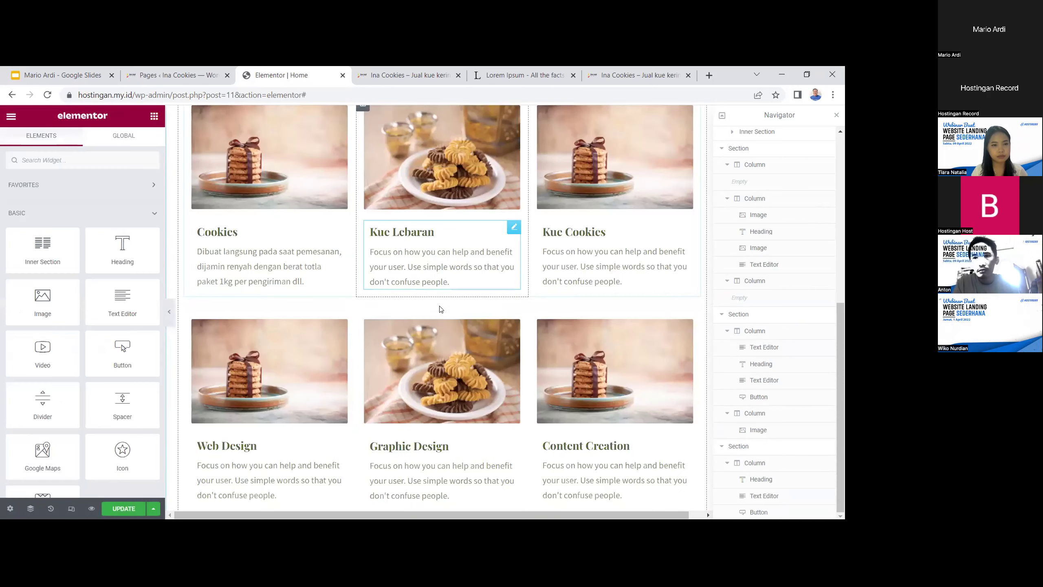
scroll(446, 287, "down", 1)
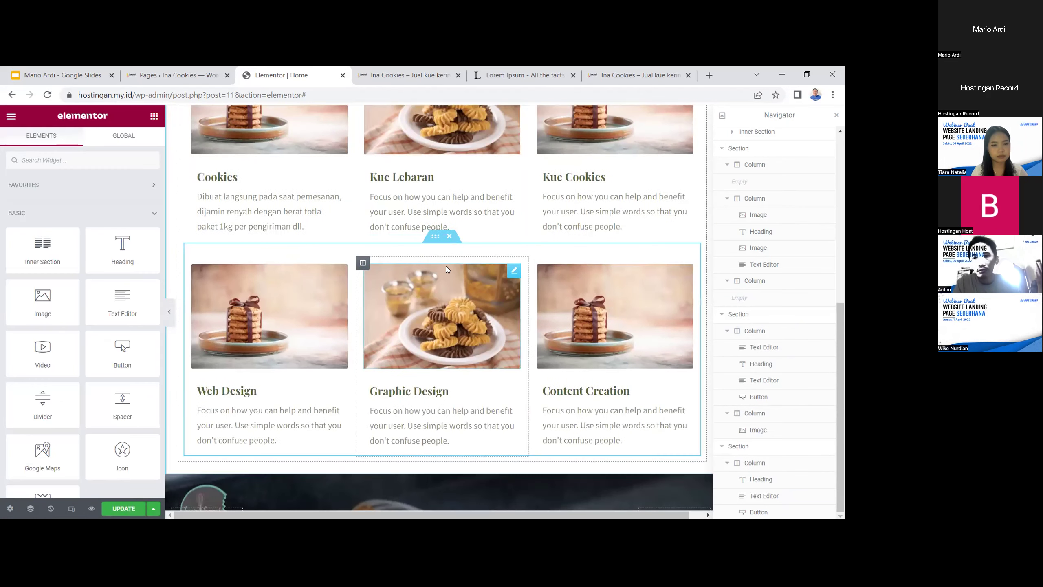
left_click(435, 241)
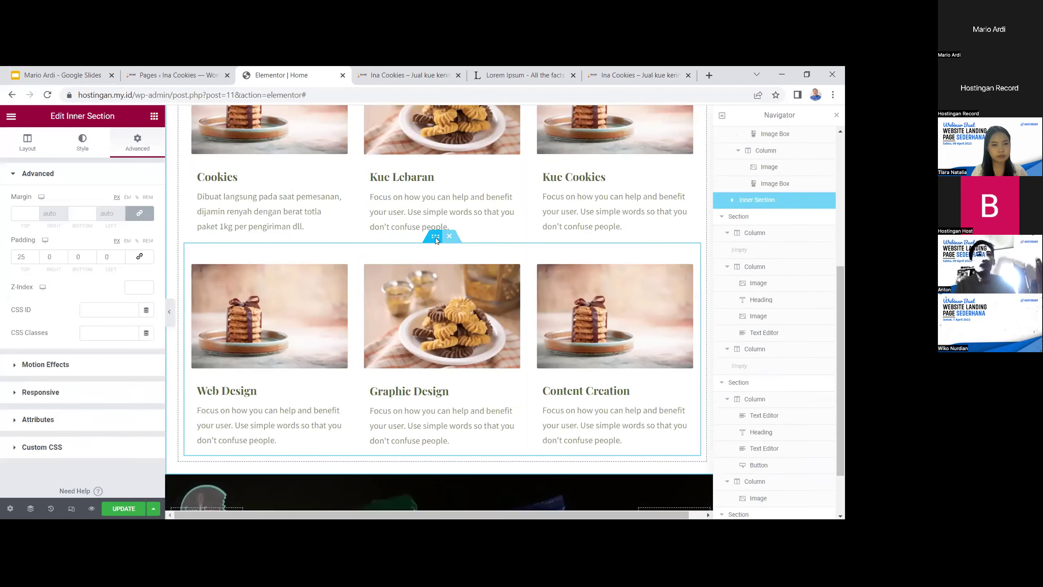
right_click(435, 237)
left_click(448, 264)
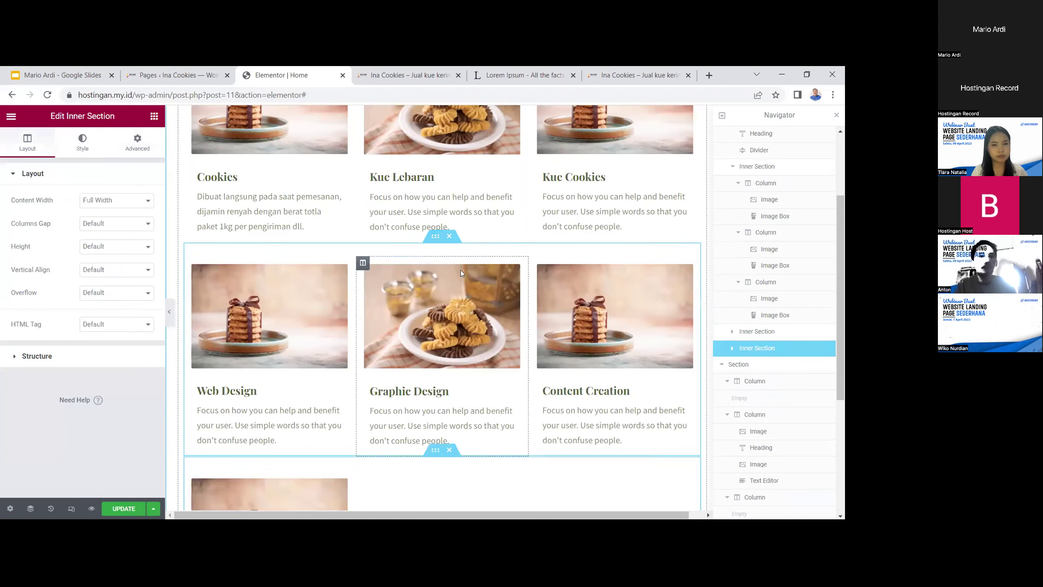
scroll(460, 270, "down", 5)
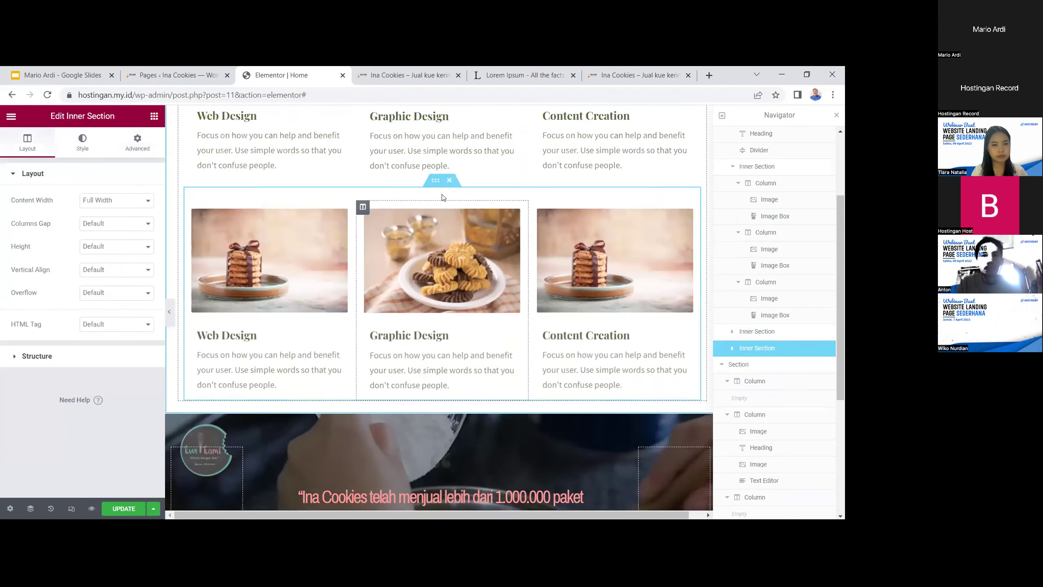
left_click_drag(435, 176, 472, 414)
scroll(482, 415, "down", 2)
scroll(492, 394, "down", 3)
scroll(456, 390, "up", 4)
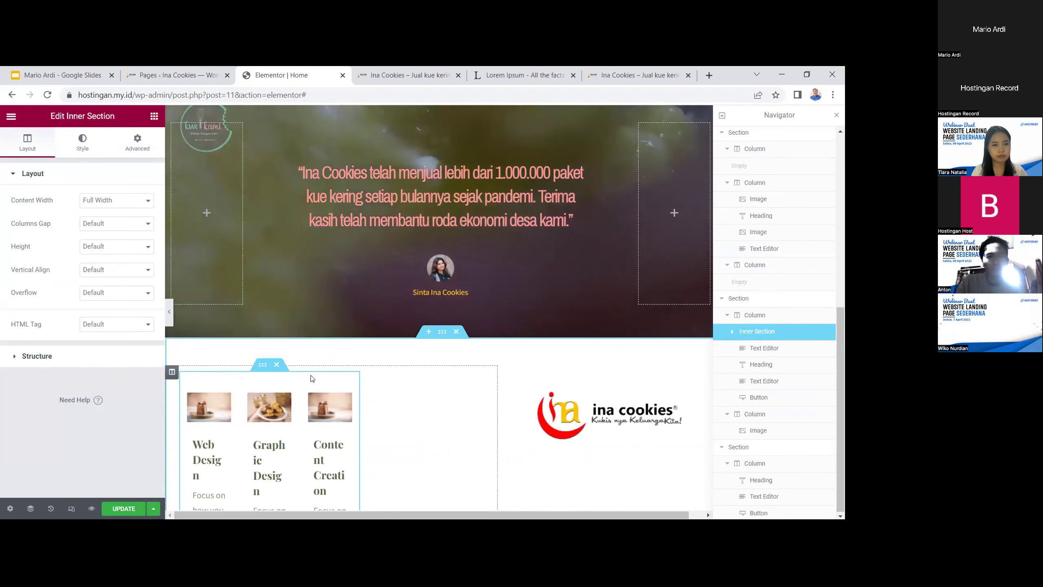
key("Delete")
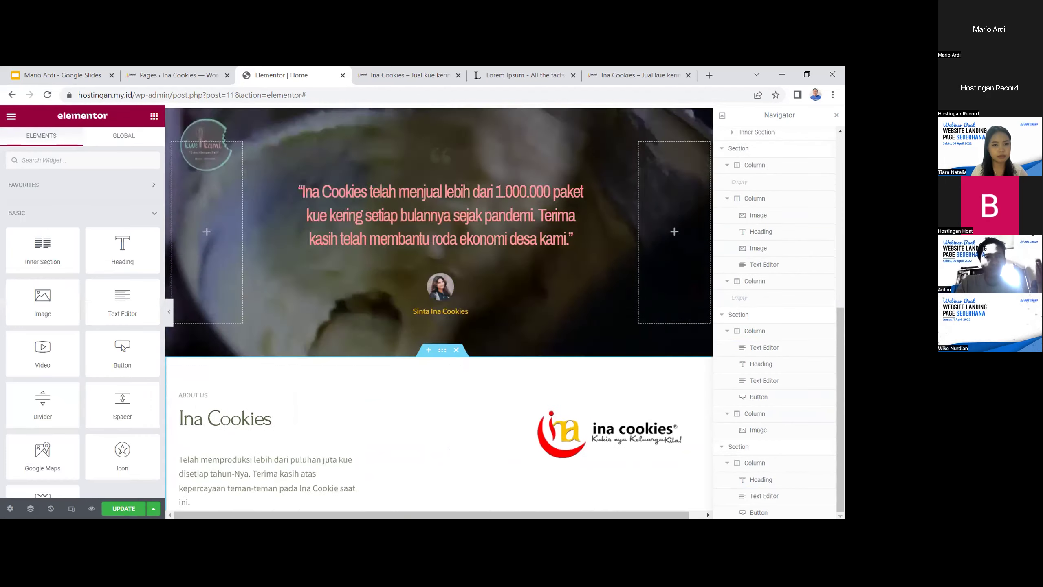
Copy the card row and paste it into a new single-column section above About Us
scroll(452, 329, "up", 5)
right_click(443, 310)
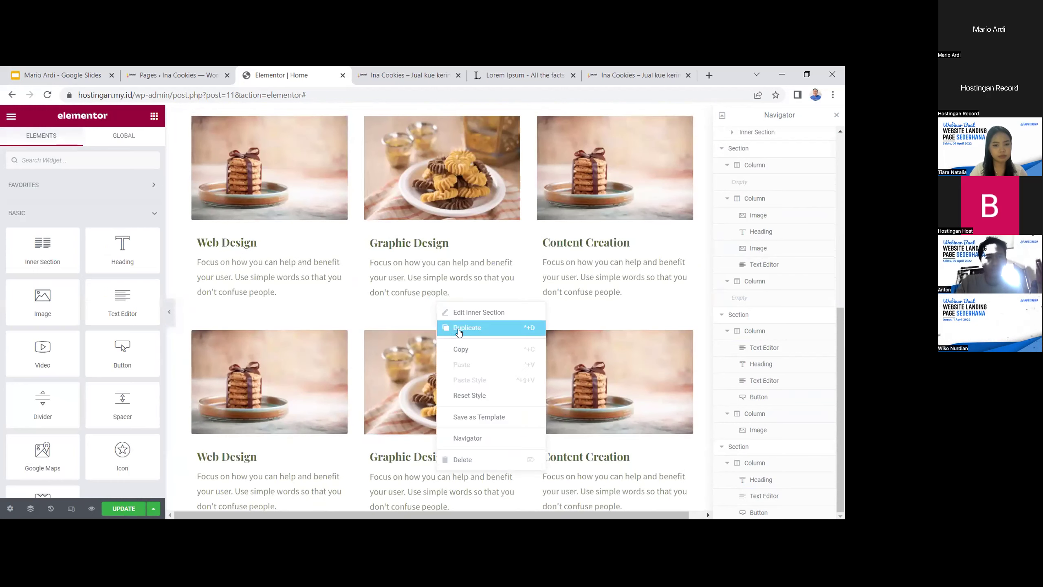
left_click(463, 343)
scroll(463, 343, "down", 10)
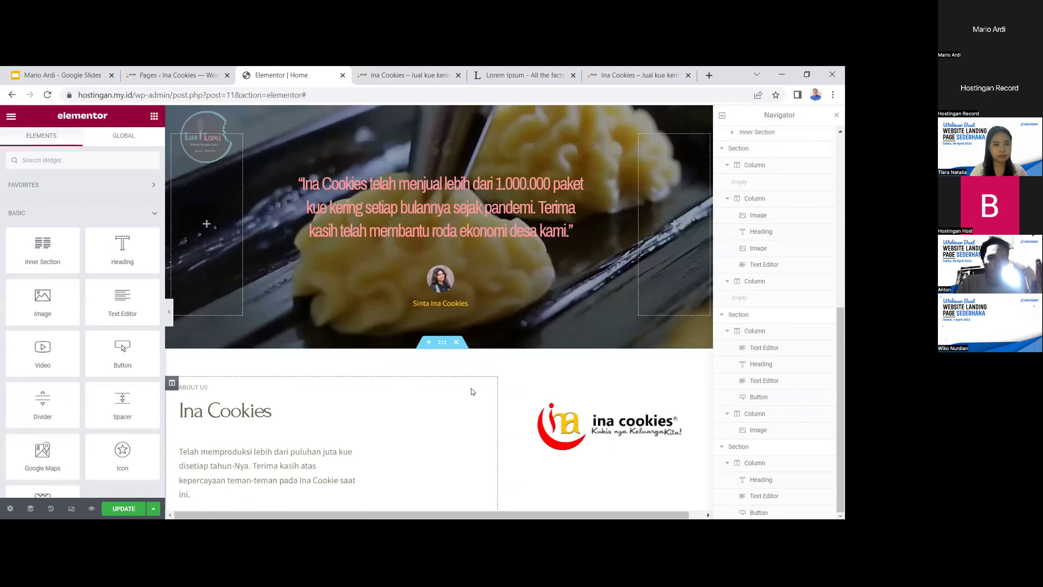
left_click(429, 233)
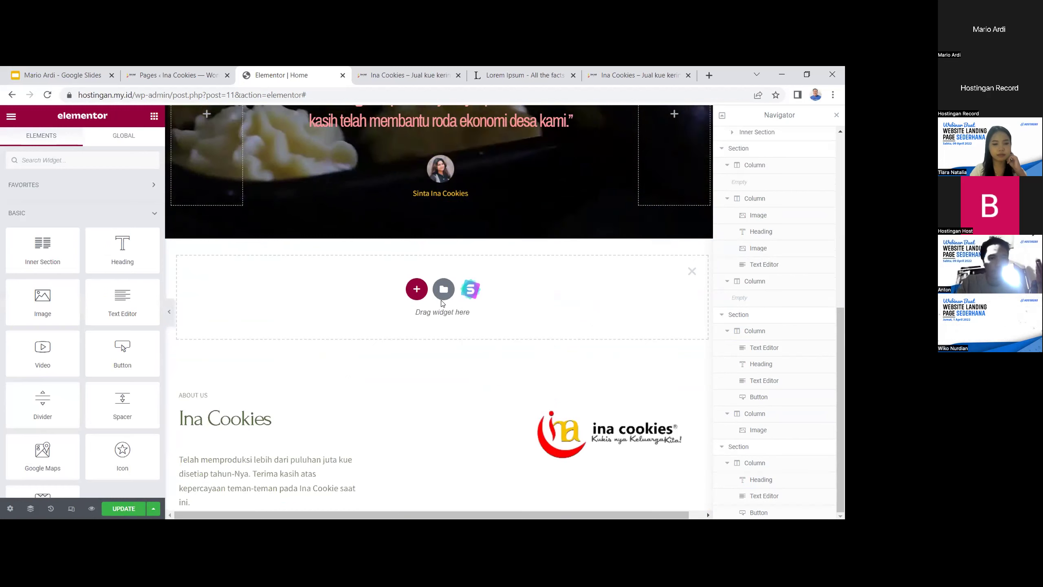
left_click(414, 296)
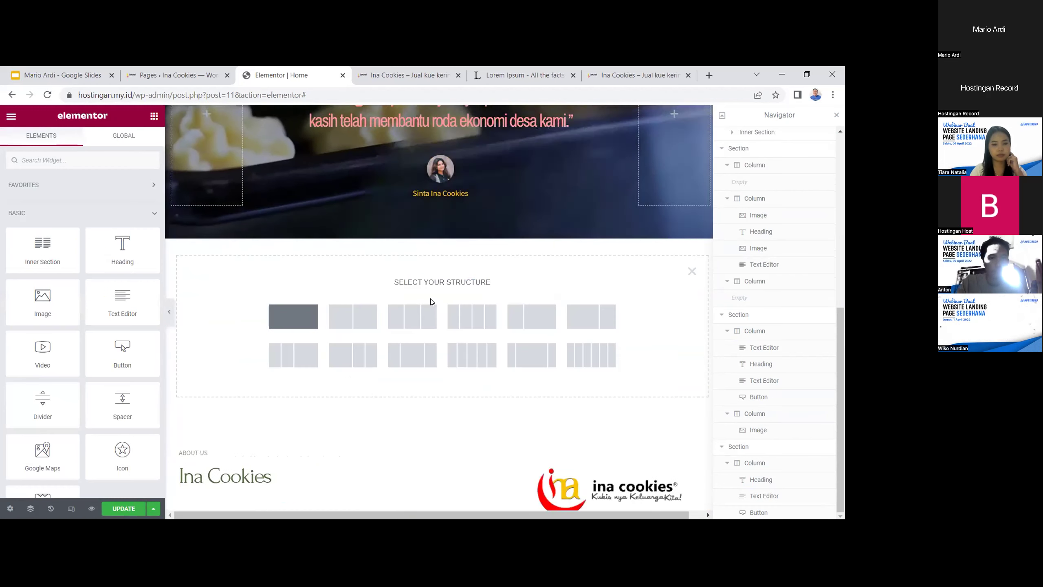
left_click(293, 314)
right_click(455, 254)
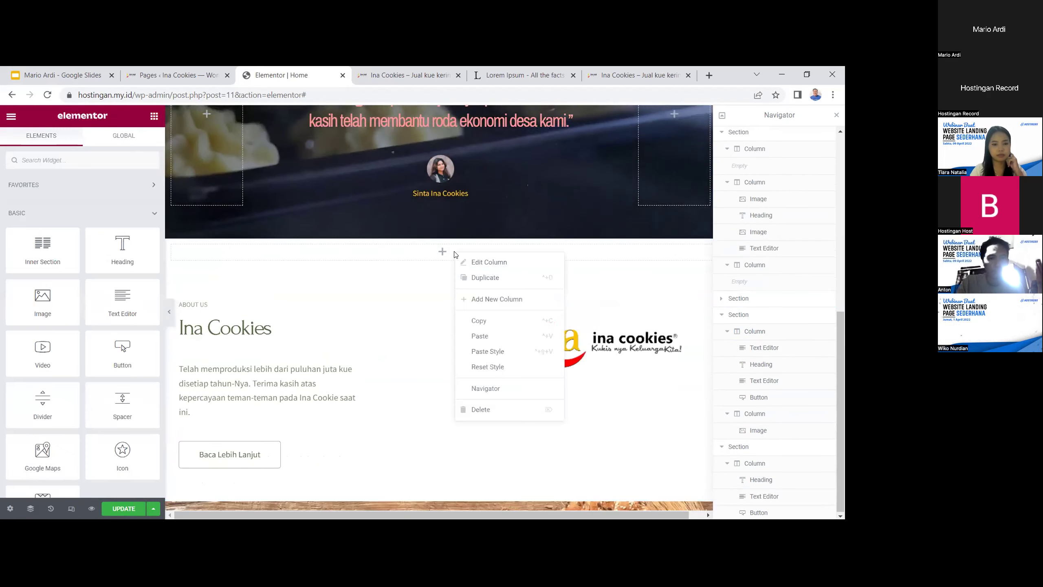
left_click(478, 336)
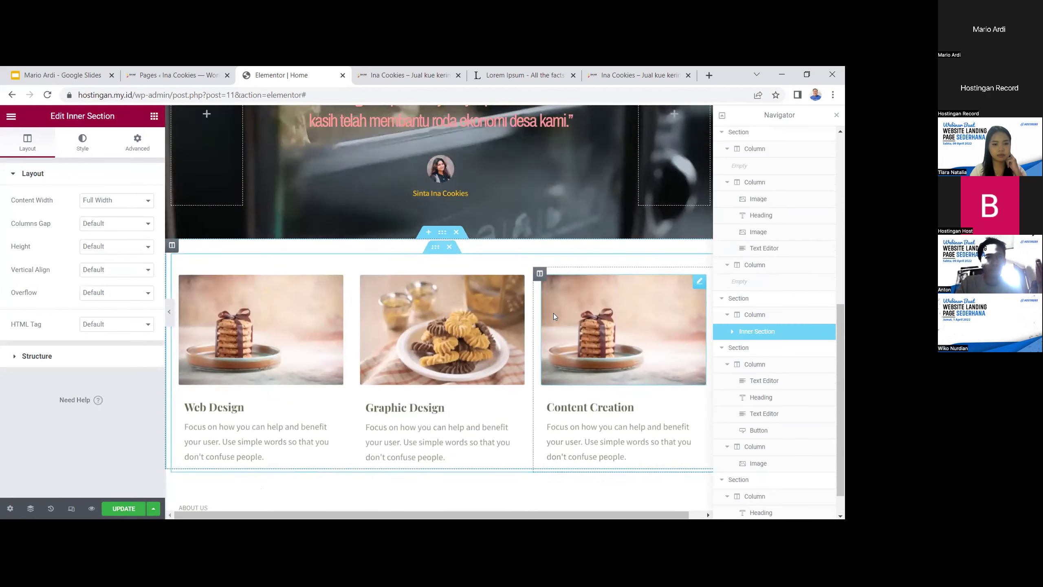
Add a new single-column section above the pasted product cards
scroll(557, 321, "up", 1)
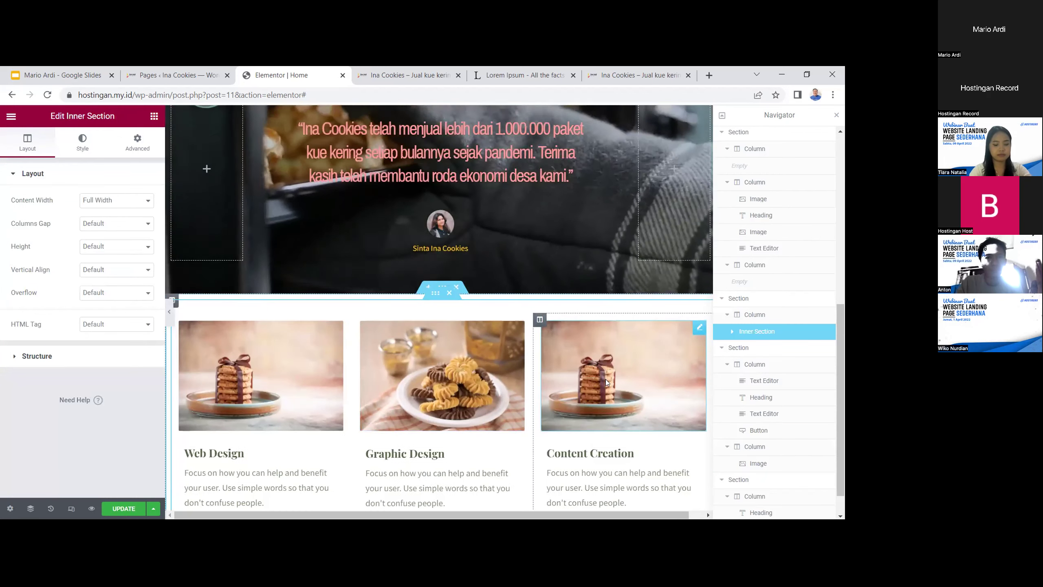
scroll(629, 386, "down", 1)
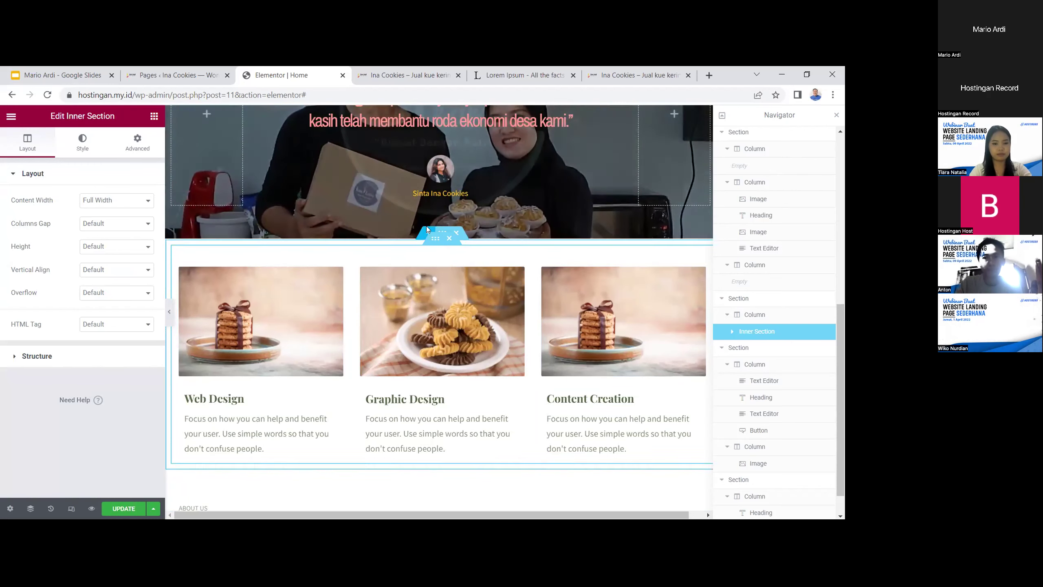
left_click(427, 234)
left_click(415, 290)
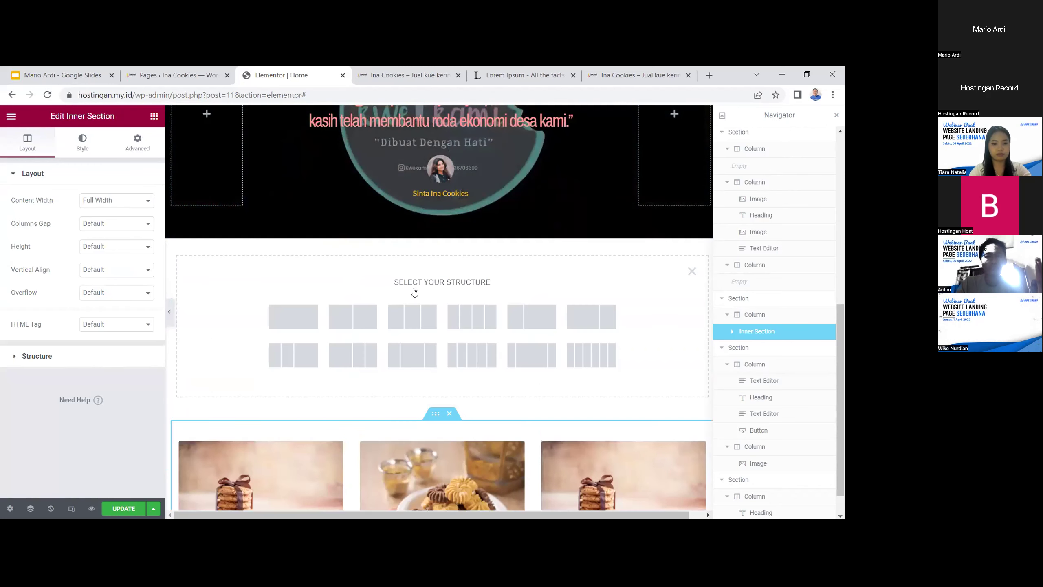
left_click(299, 310)
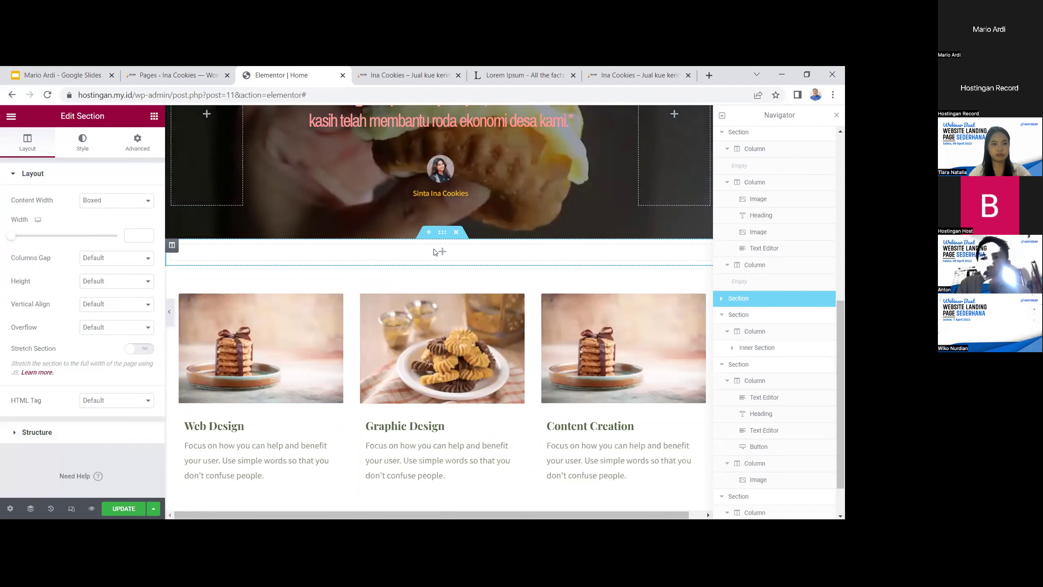
Search the widgets for 'spacer' and place a Spacer in the empty section
left_click(439, 251)
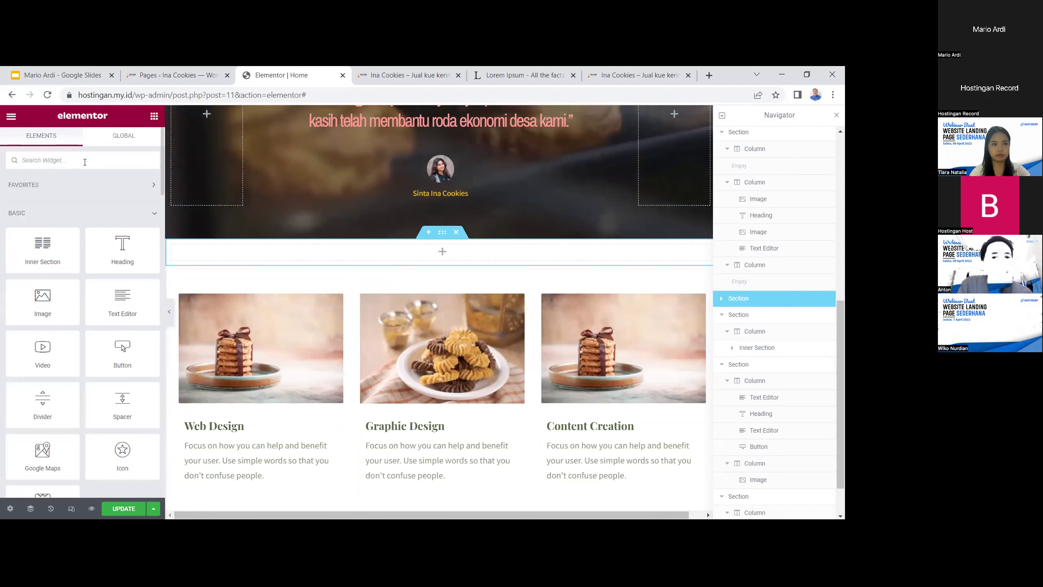
left_click(85, 162)
type("ine")
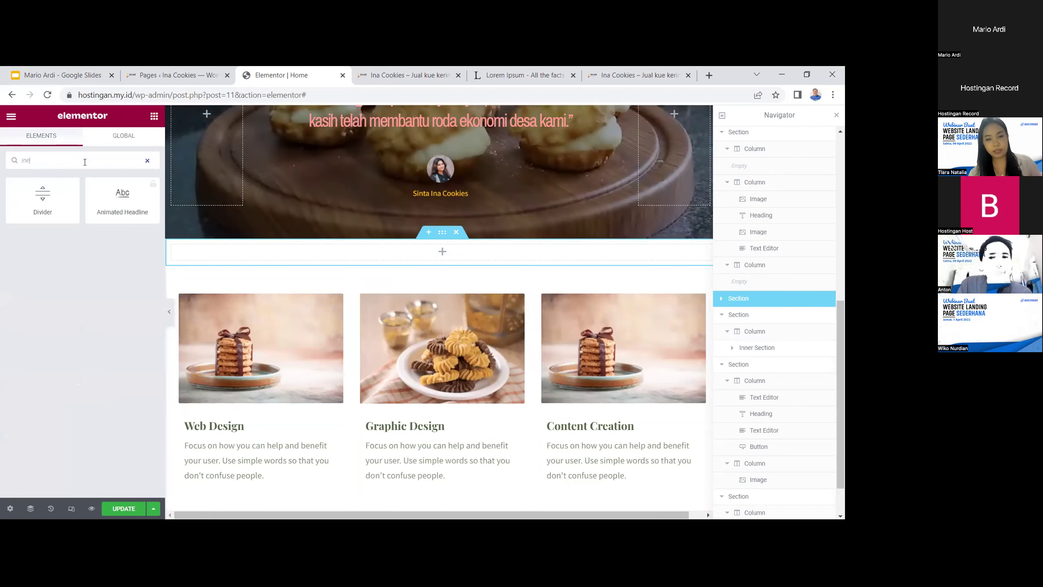
key("BackSpace")
key("BackSpace")
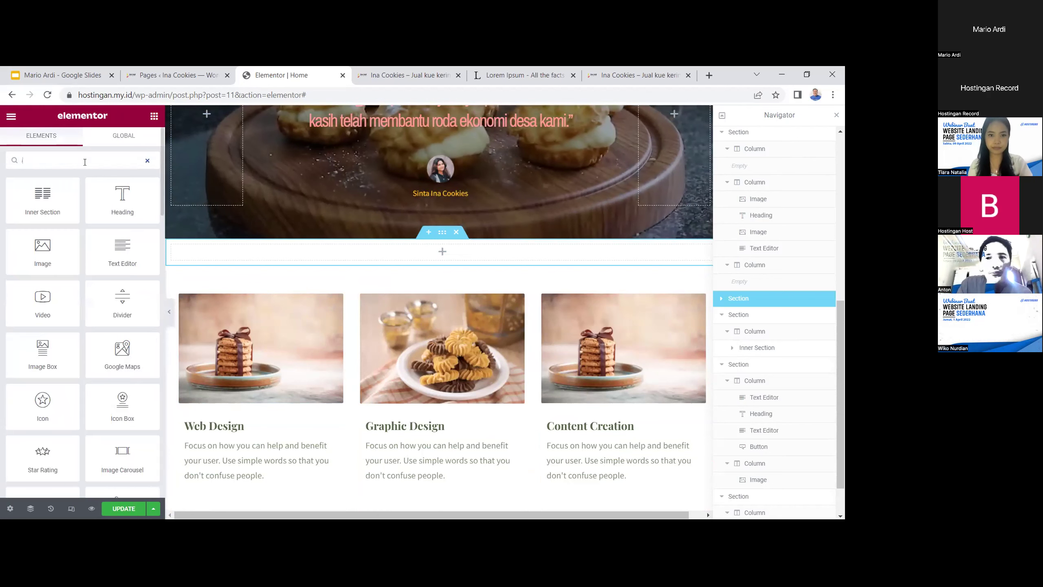
key("BackSpace")
type("pac")
key("BackSpace")
key("BackSpace")
key("BackSpace")
type("pac")
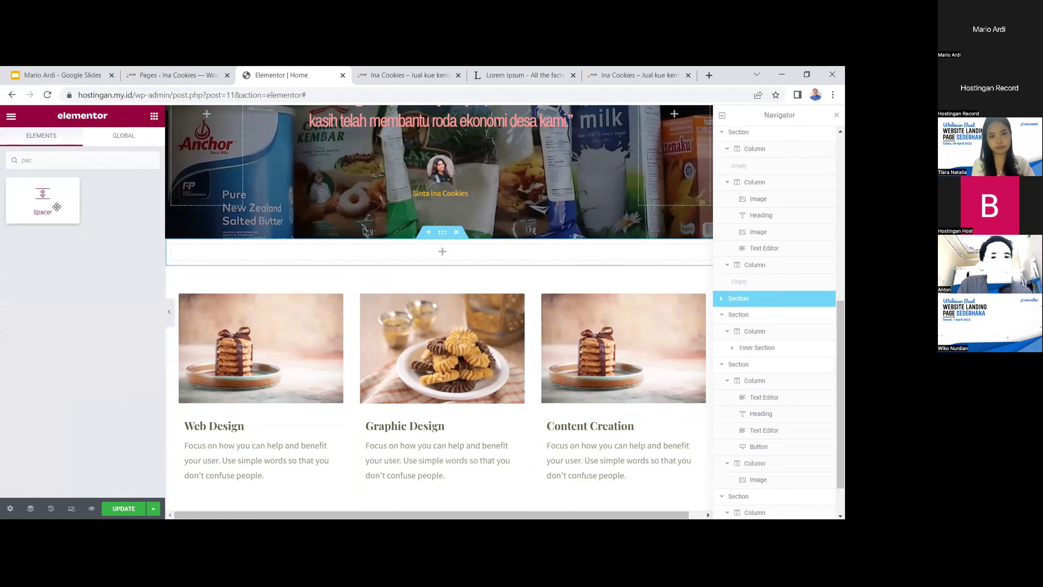
left_click_drag(434, 270, 435, 263)
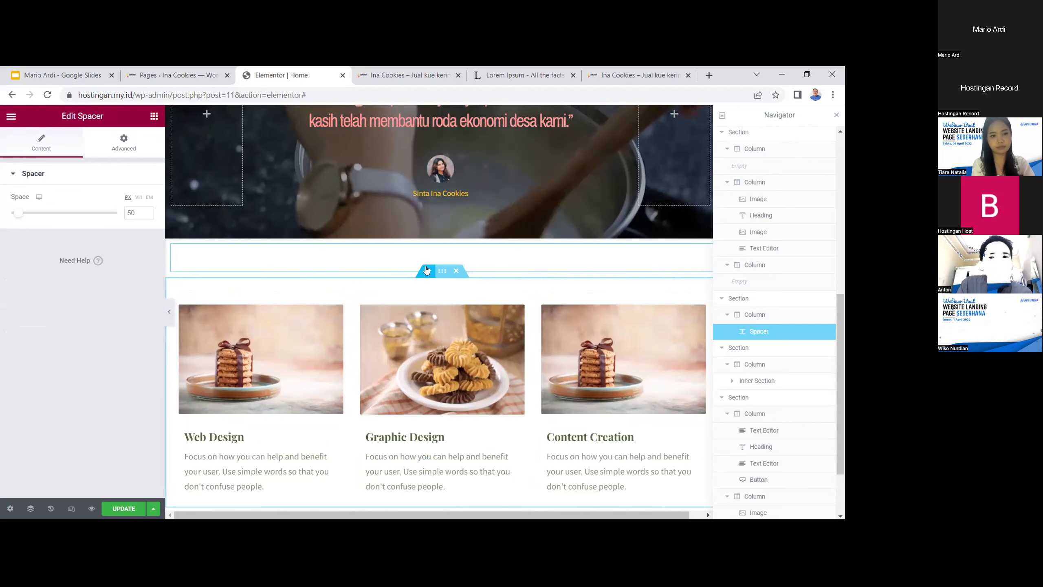
Add another single-column section below the spacer
left_click(428, 272)
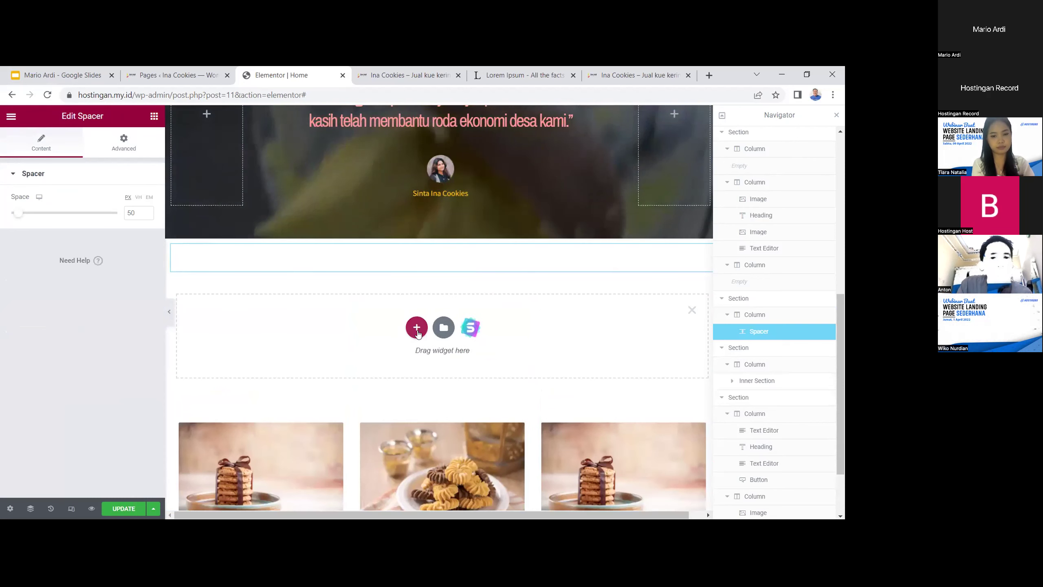
left_click(417, 327)
left_click(294, 354)
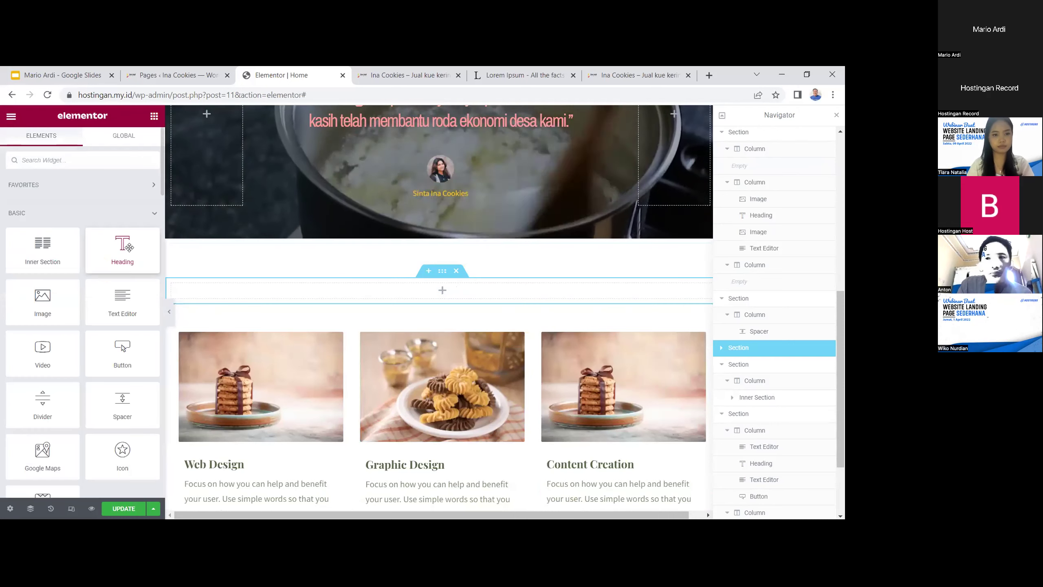
Place a Heading widget in the empty column and centre-align it
left_click_drag(127, 248, 159, 261)
left_click_drag(423, 299, 414, 294)
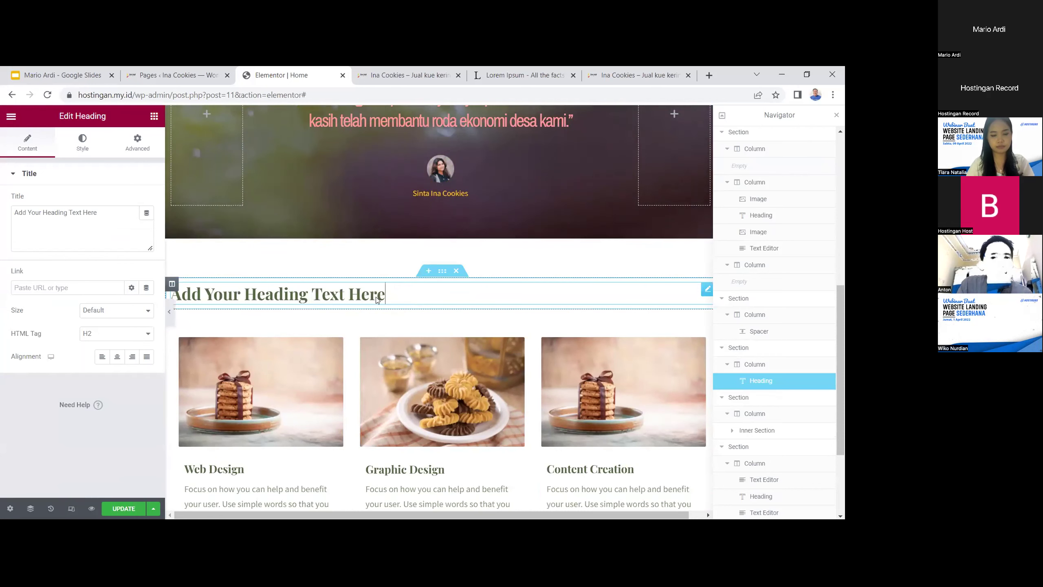
left_click(117, 356)
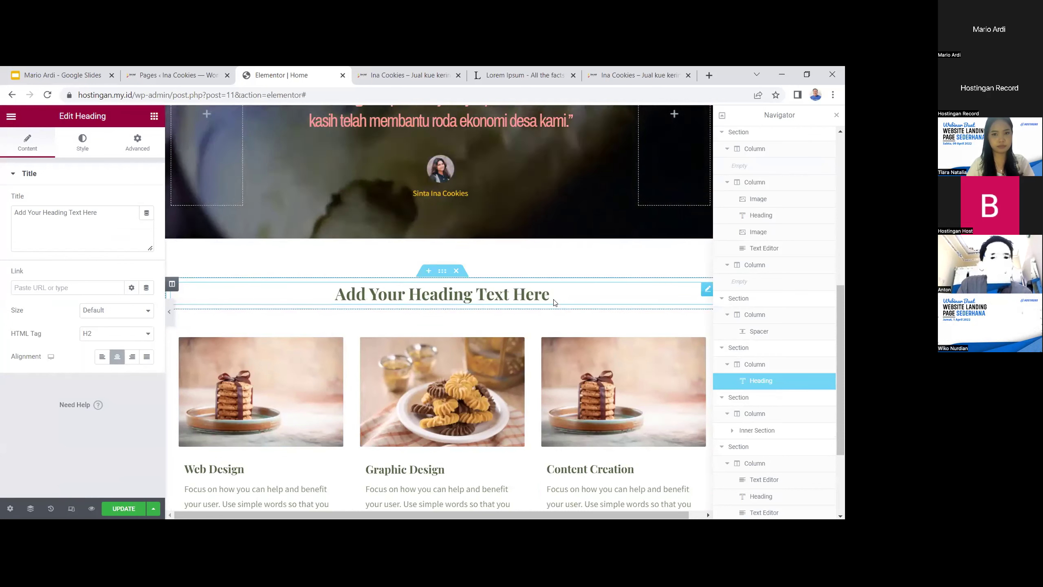
Replace the heading text with 'Apa Kata Mereka Tentang Produk Kami'
left_click_drag(549, 289, 365, 286)
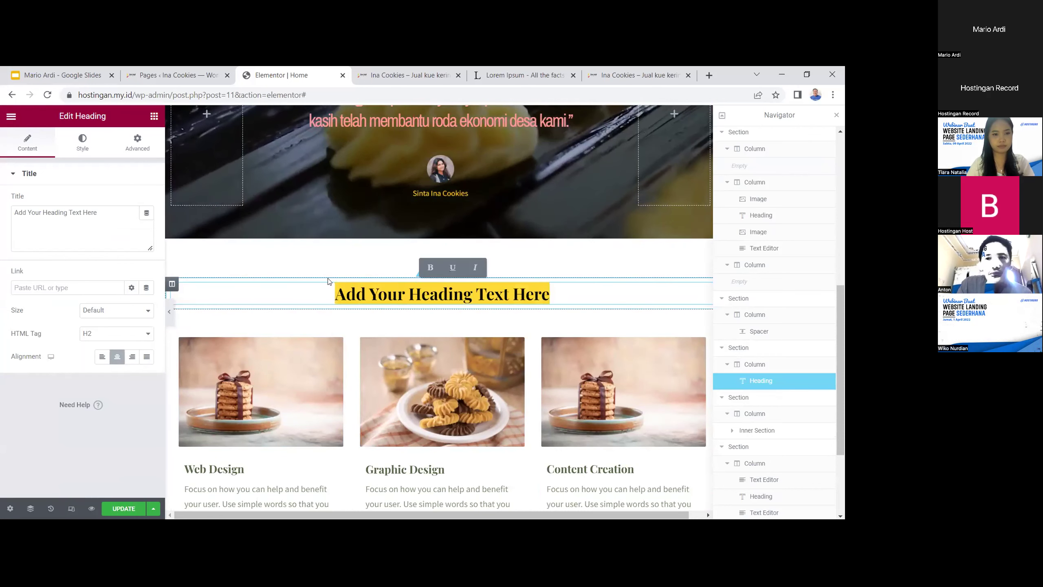
type("T")
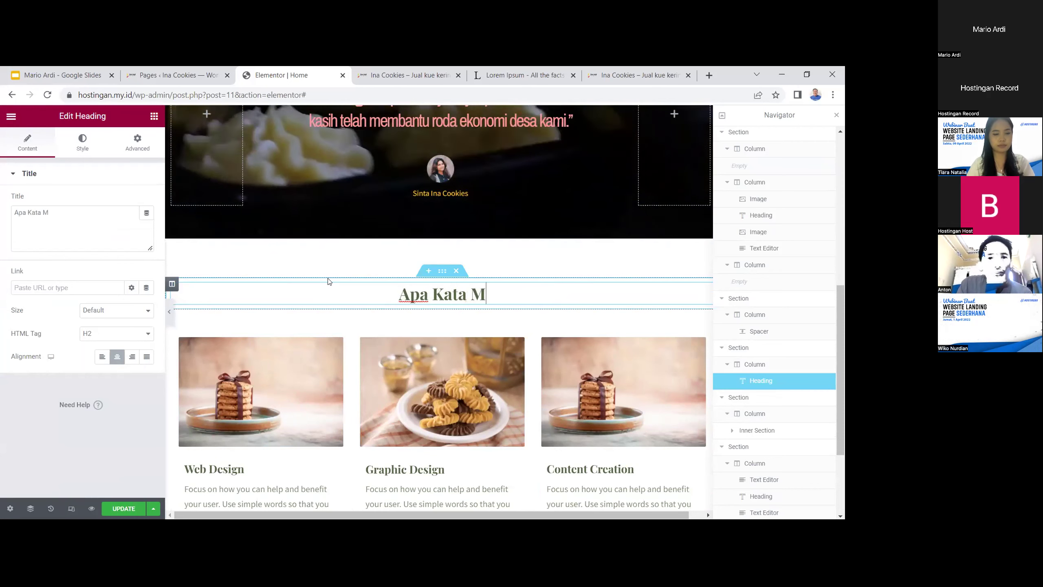
type("pa Kata Mereka Ten")
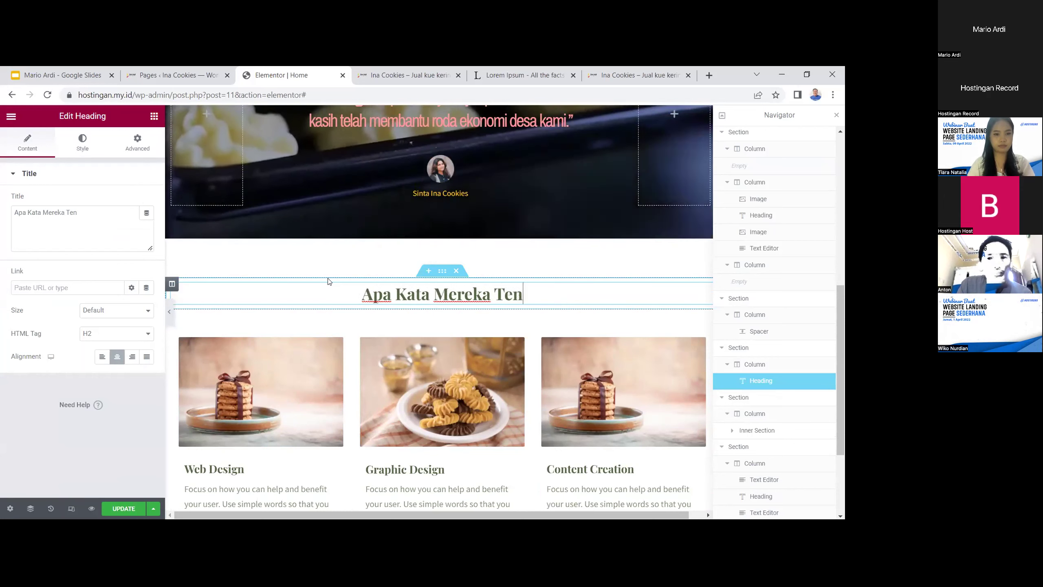
type("tang")
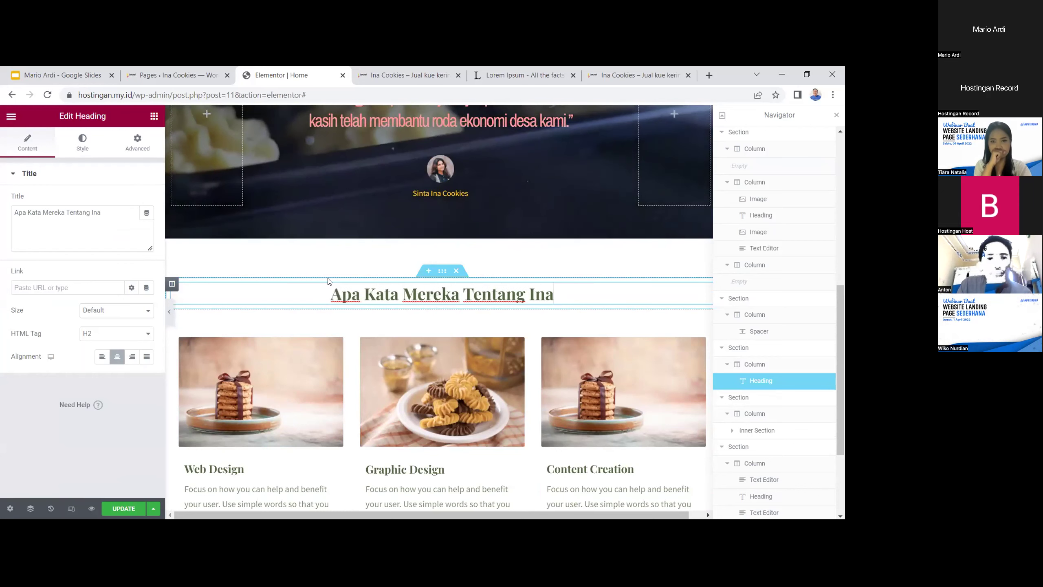
key("BackSpace")
key("BackSpace")
key("BackSpace")
key("BackSpace")
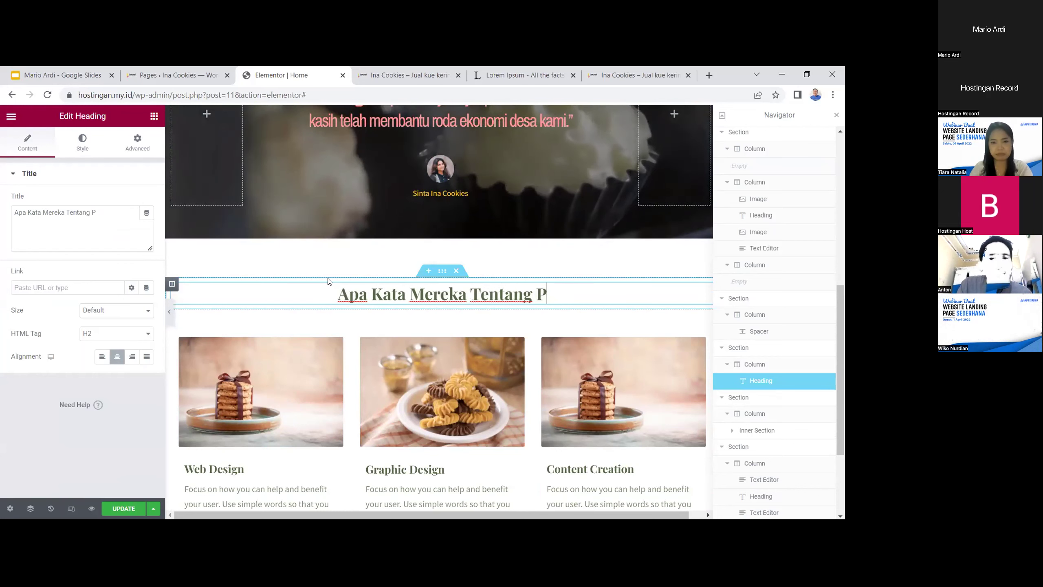
type("Produk kami")
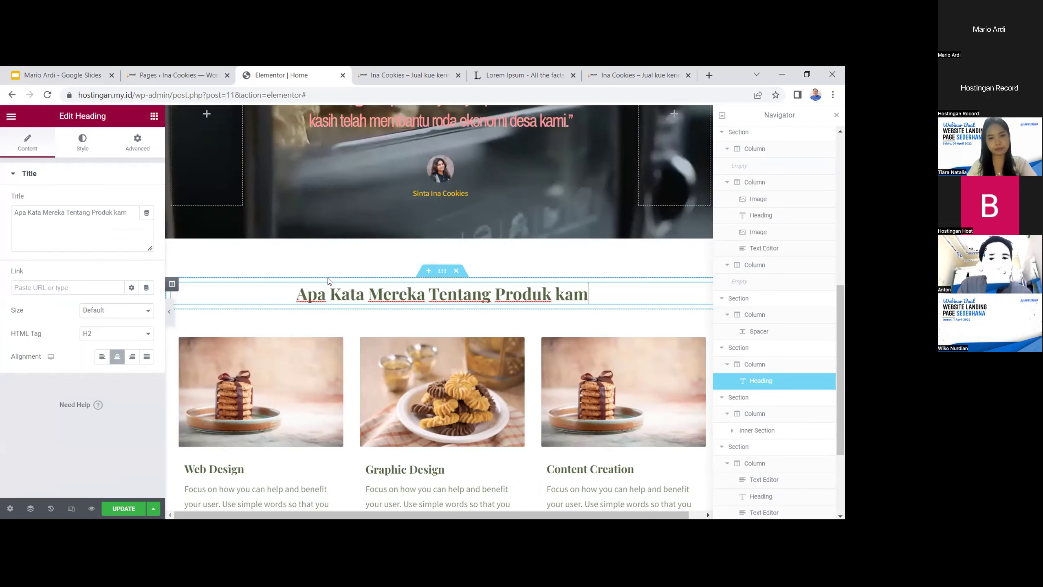
key("BackSpace")
key("BackSpace")
key("BackSpace")
key("BackSpace")
type("Kami?")
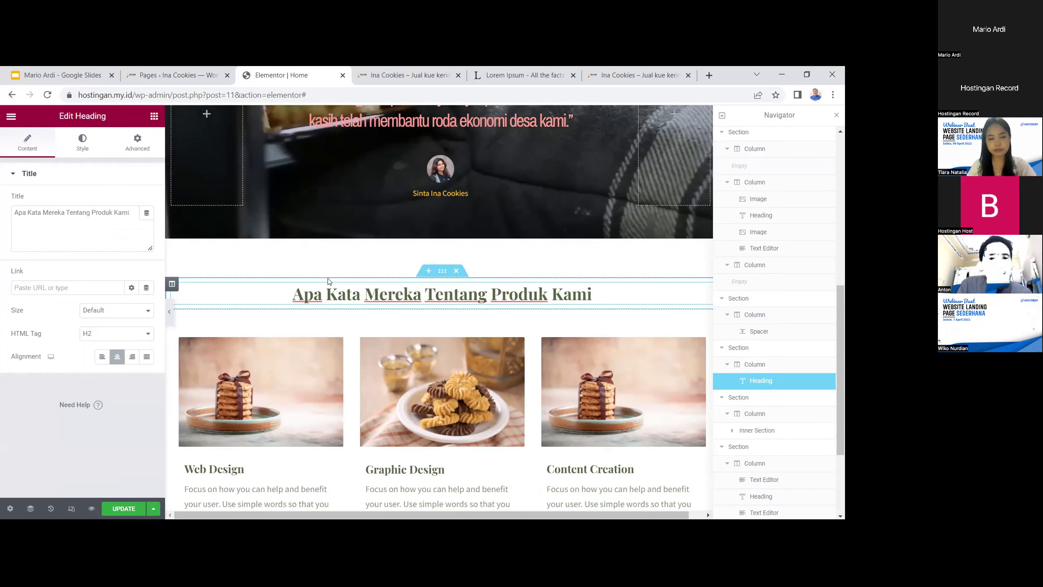
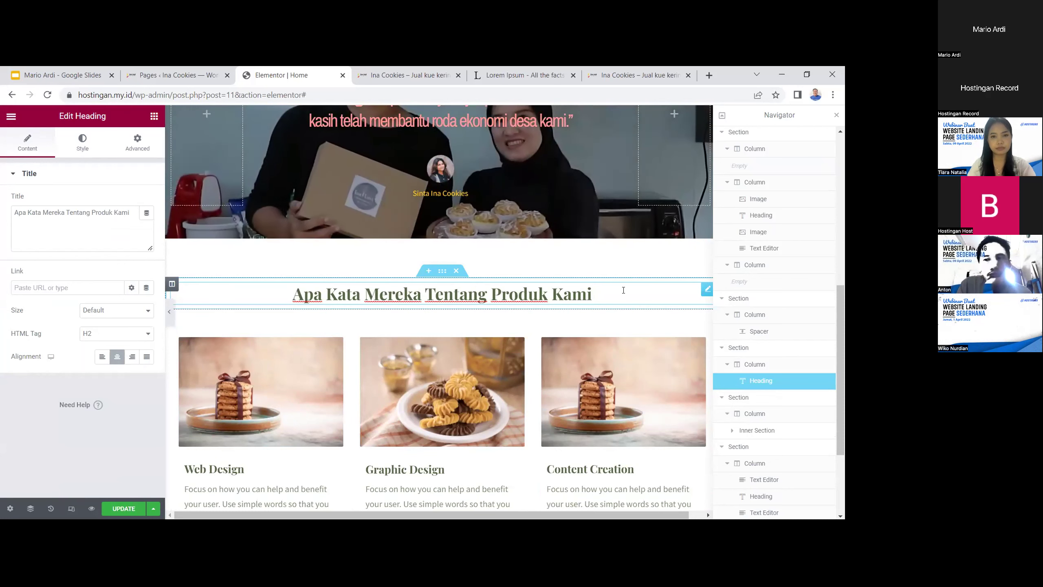
Add a question mark so the heading reads 'Apa Kata Mereka Tentang Produk Kami?'
type("?")
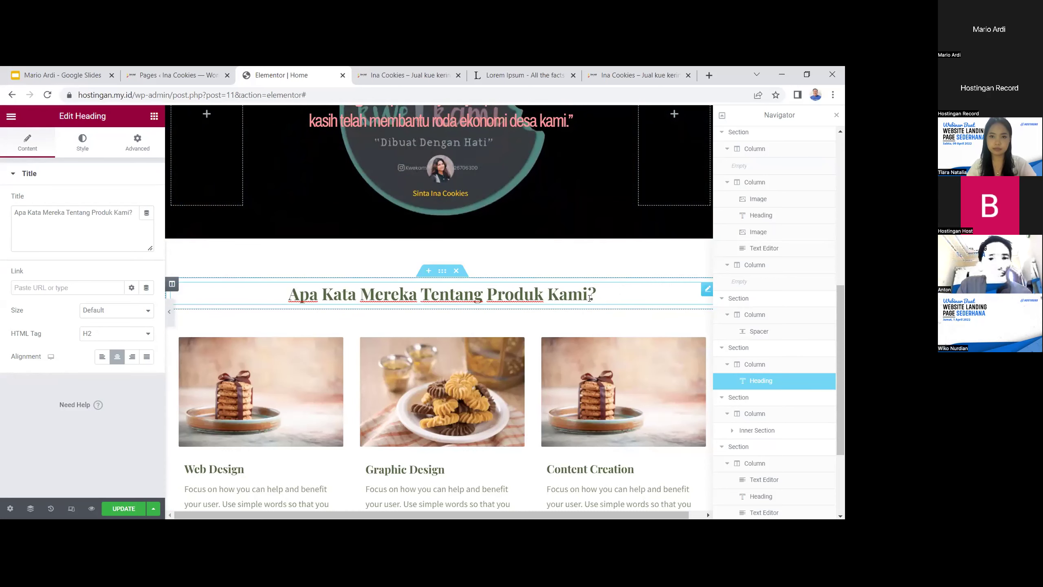
scroll(504, 312, "up", 1)
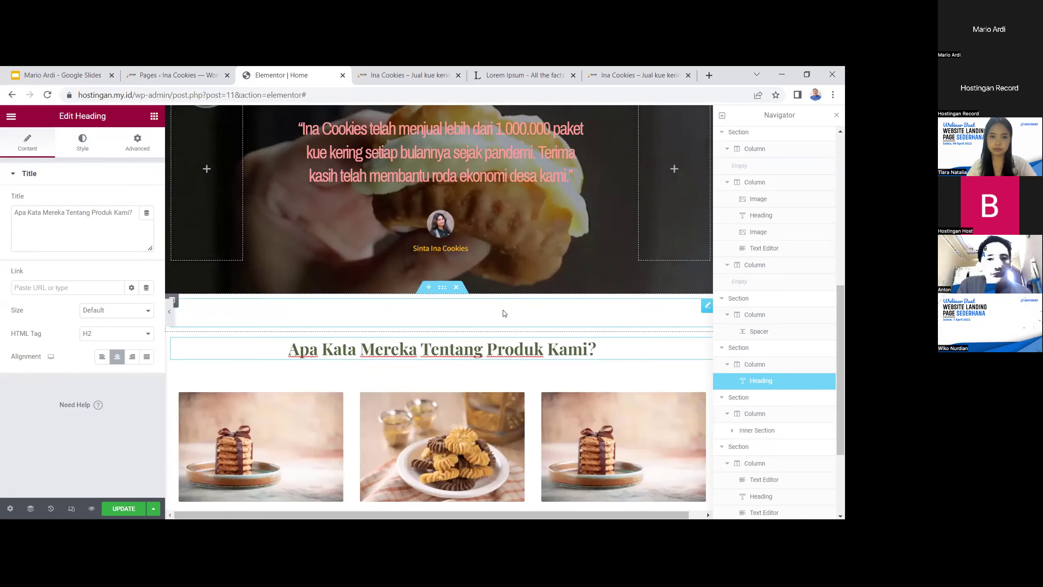
scroll(504, 313, "down", 2)
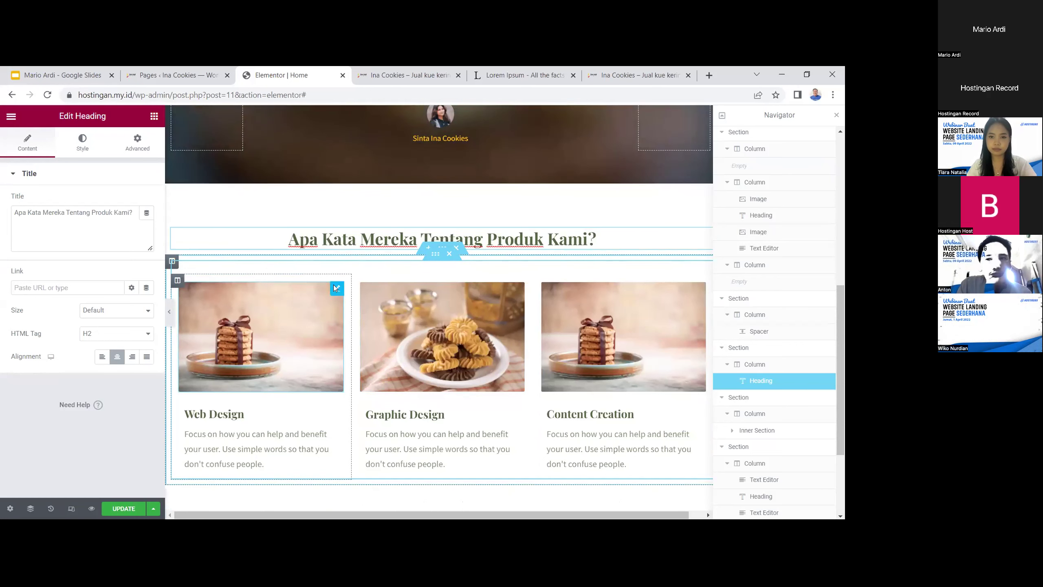
scroll(291, 293, "down", 2)
scroll(432, 222, "up", 1)
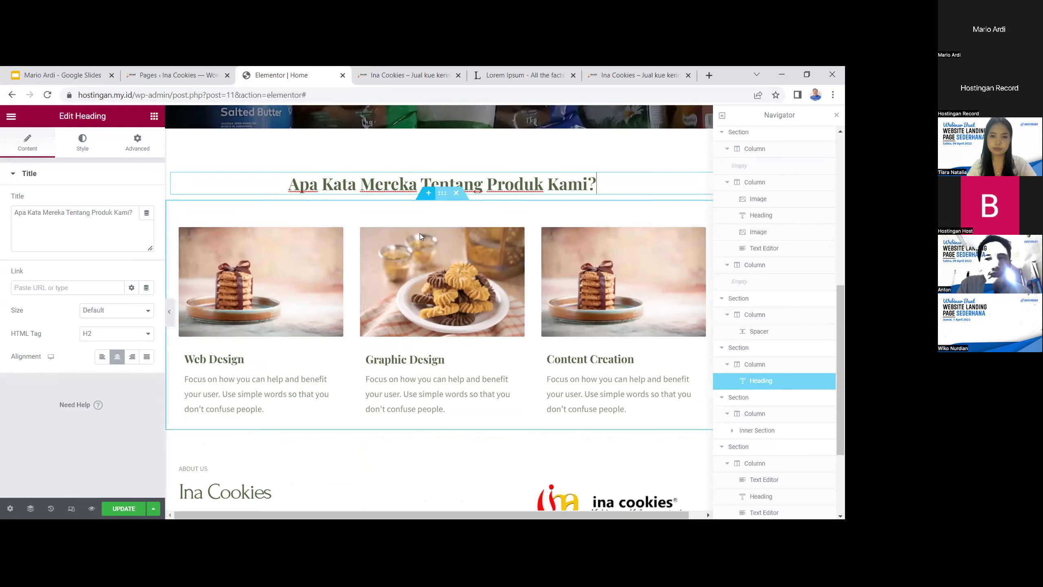
left_click(420, 408)
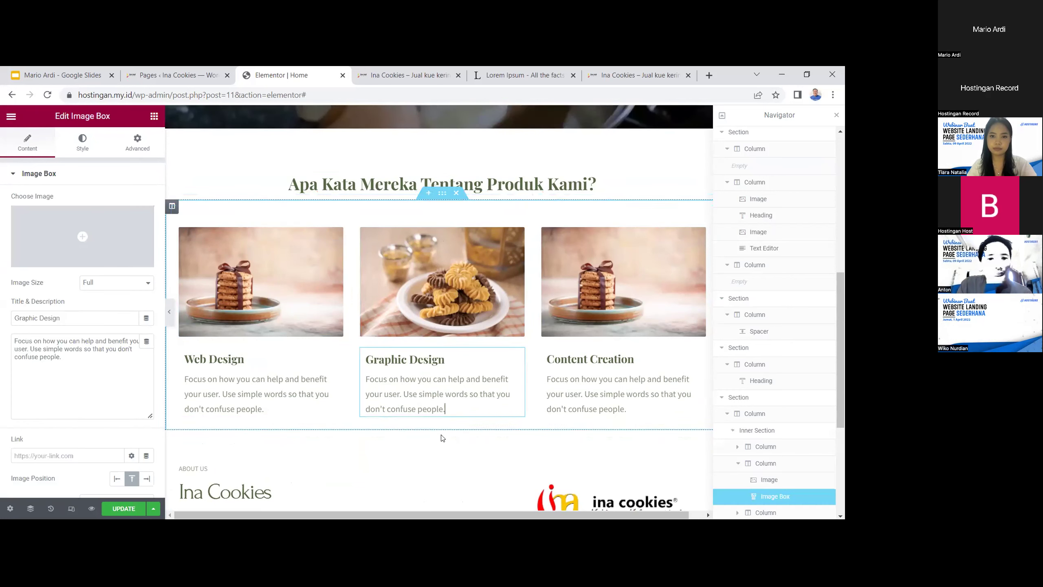
Add a three-column section below the cards and place a Star Rating widget in the first column
left_click(430, 425)
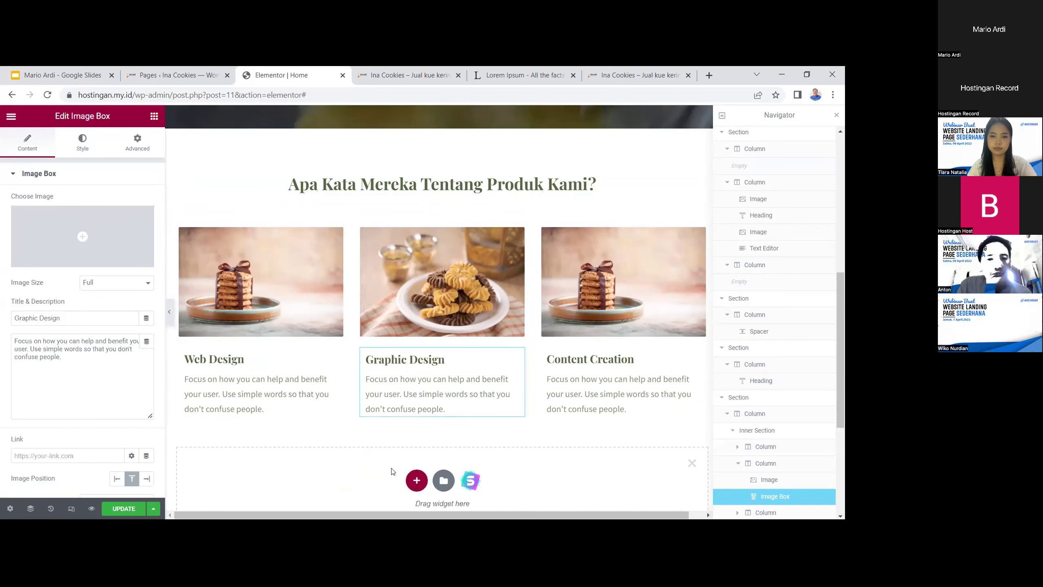
left_click(417, 480)
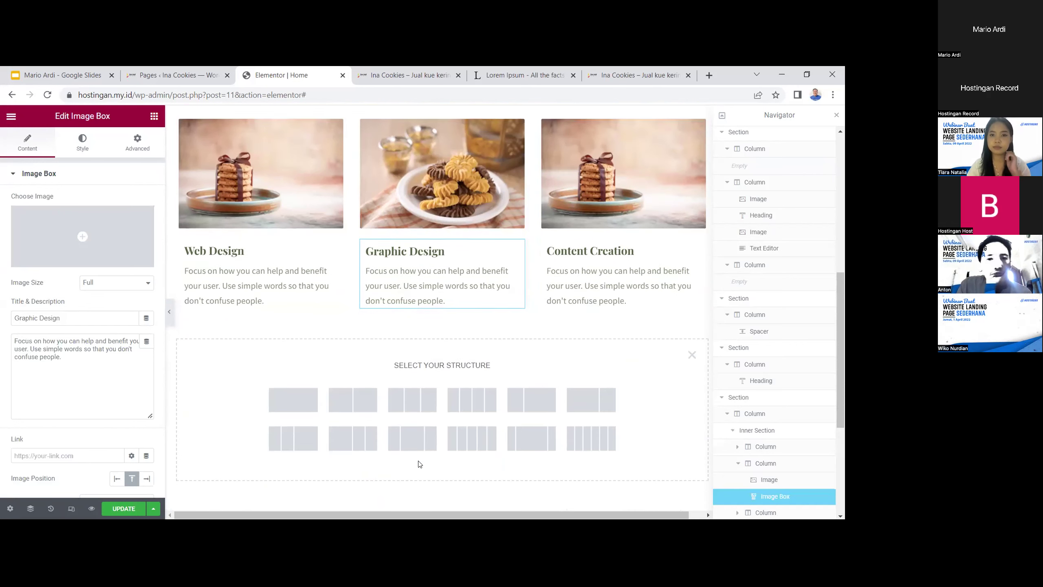
left_click(401, 410)
scroll(394, 411, "up", 2)
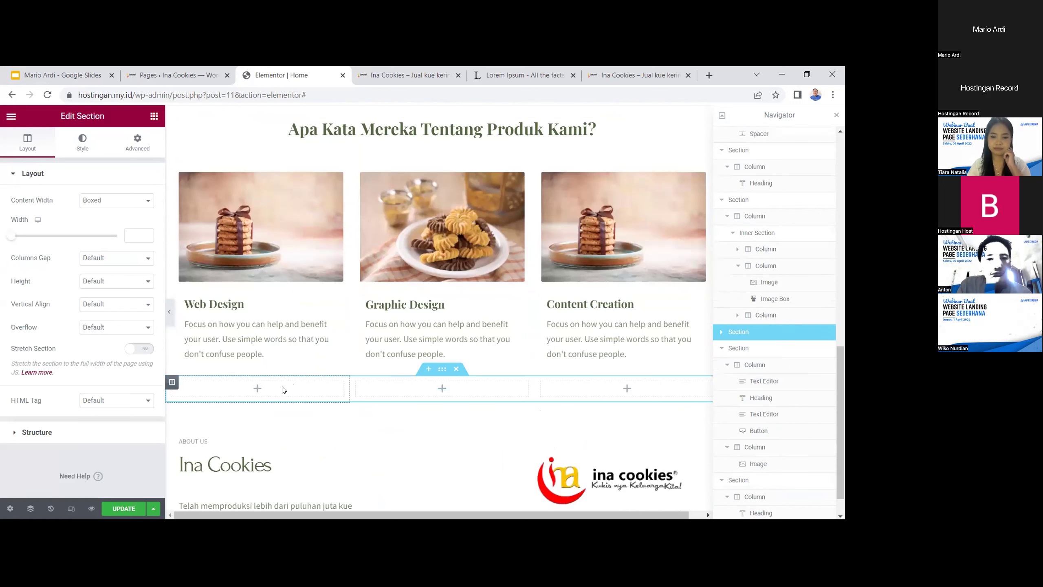
left_click(282, 390)
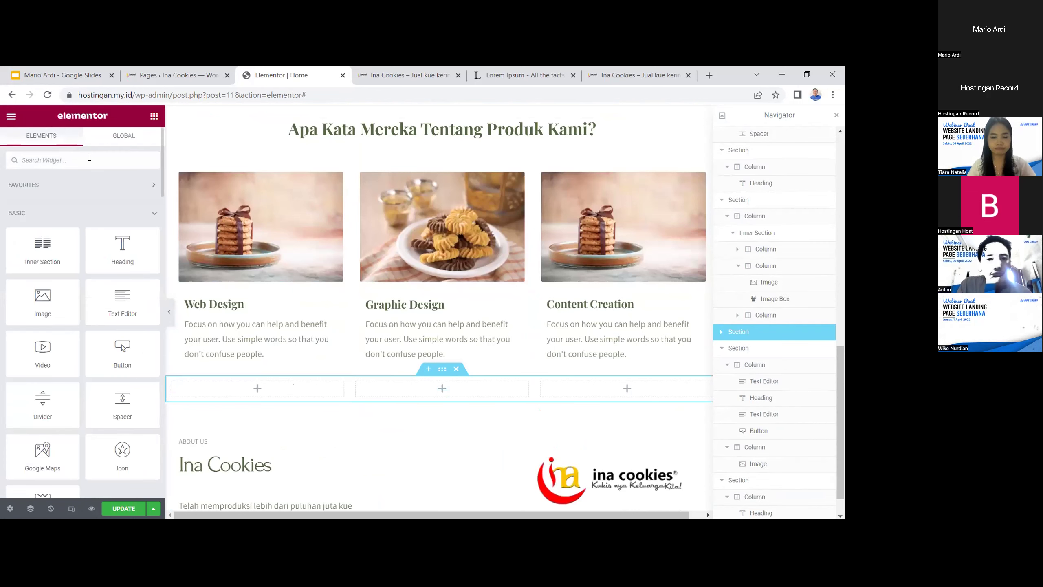
type("rating")
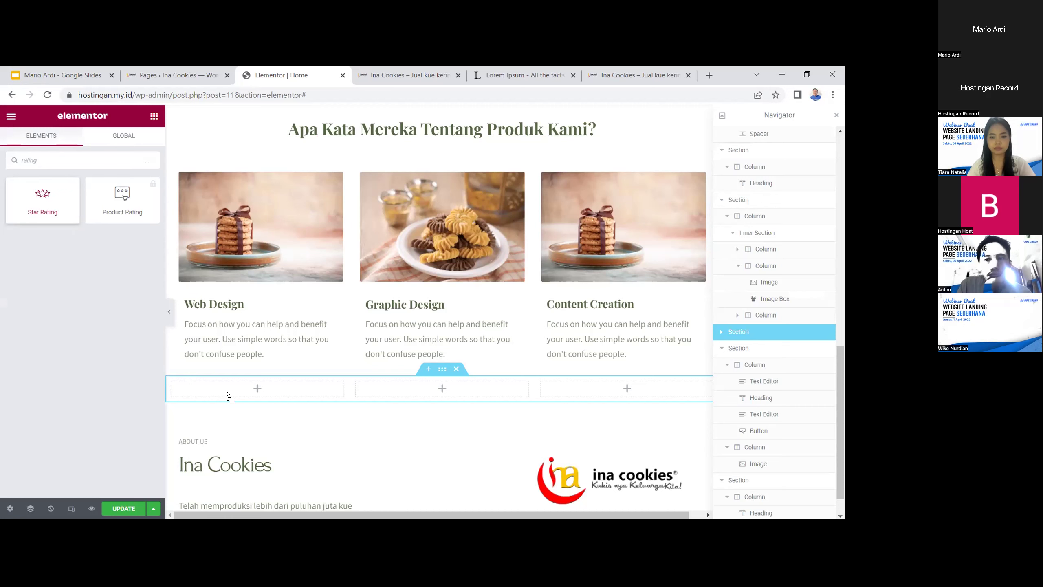
left_click_drag(226, 395, 228, 396)
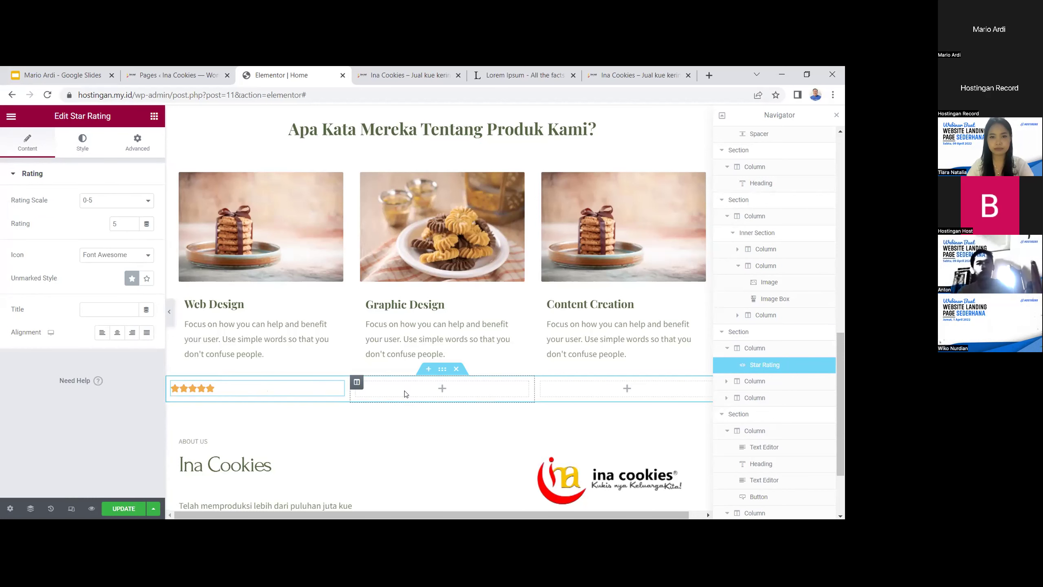
Copy the star rating and paste it into the middle and third columns
scroll(256, 389, "up", 3)
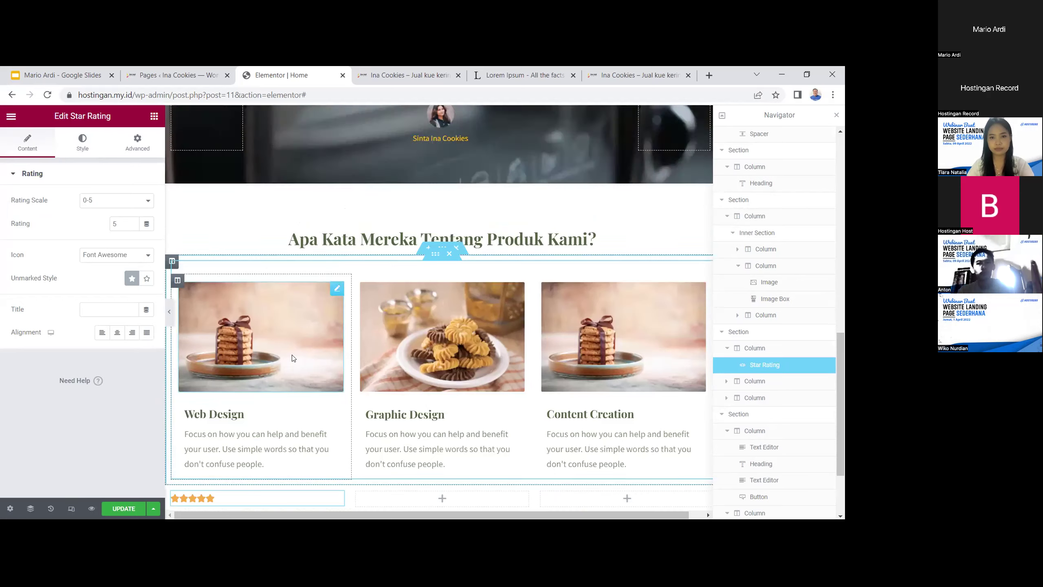
scroll(251, 389, "down", 3)
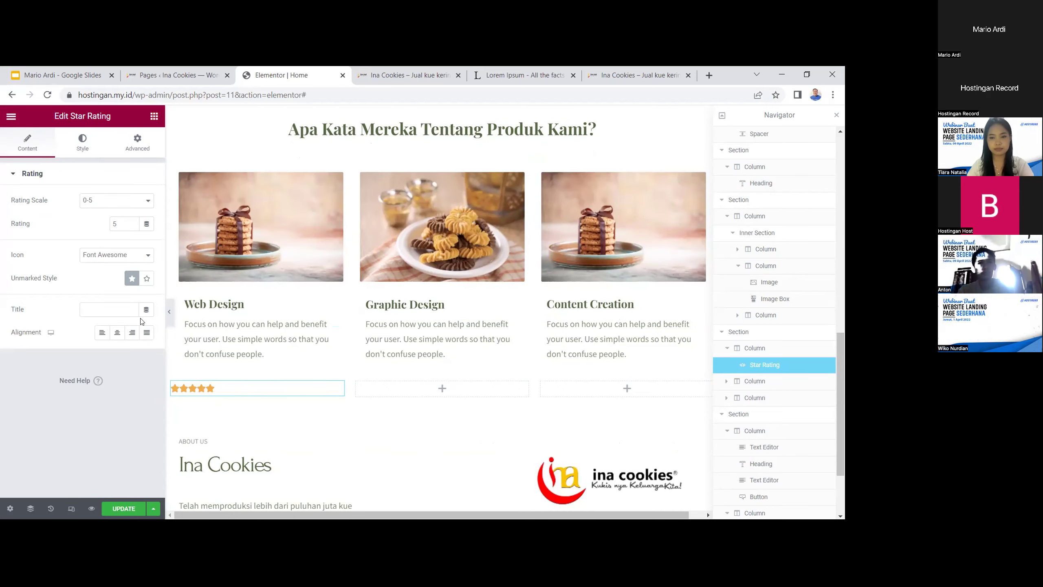
right_click(300, 391)
left_click(356, 399)
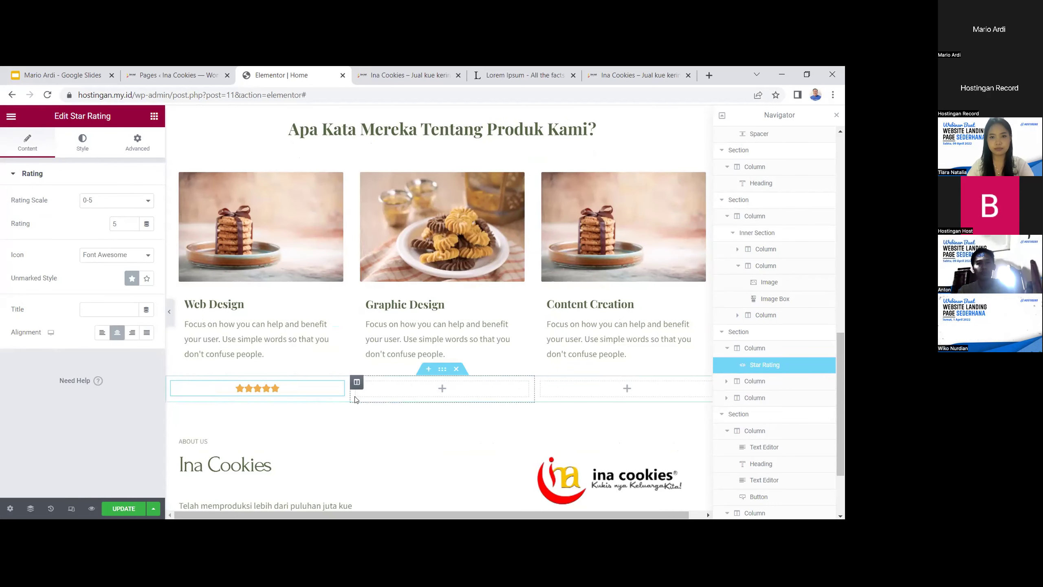
right_click(295, 389)
left_click(312, 398)
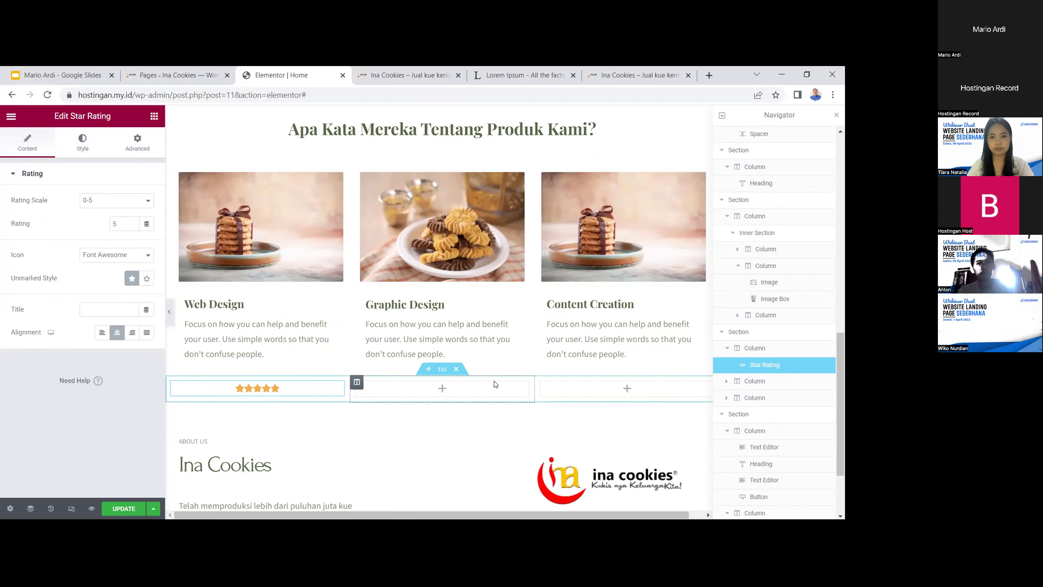
right_click(496, 385)
left_click(527, 433)
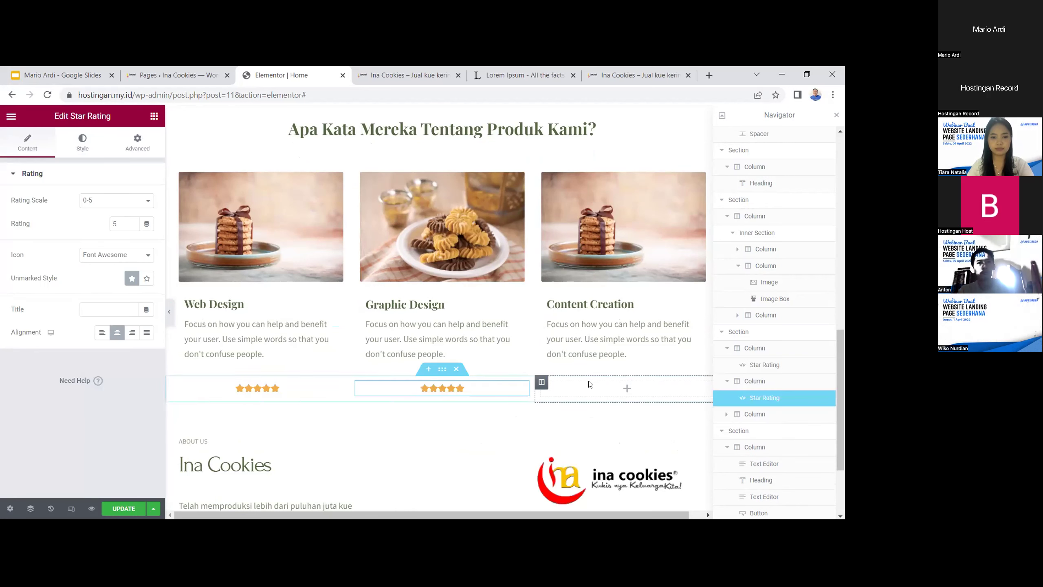
right_click(591, 389)
left_click(624, 437)
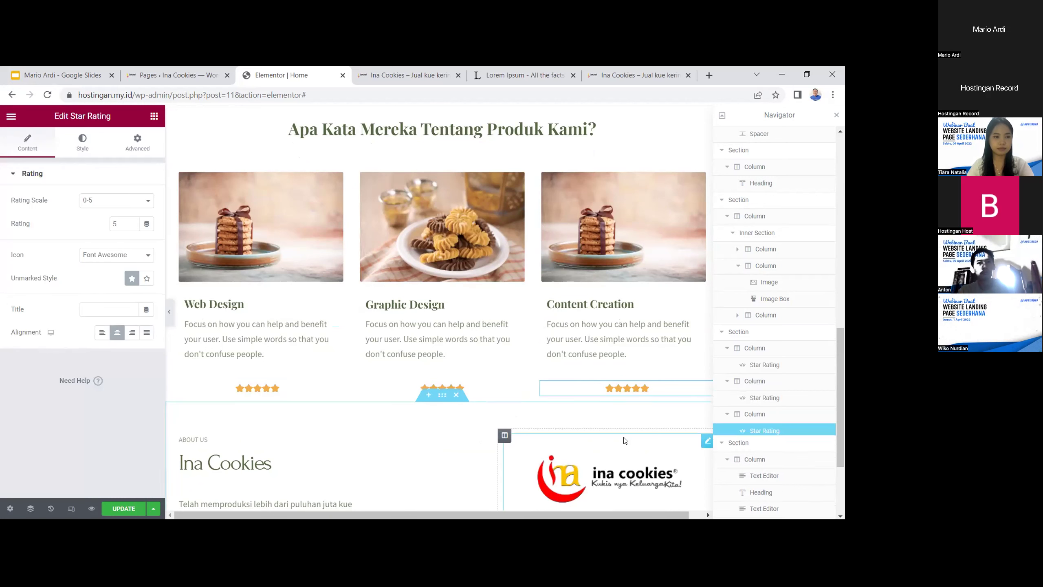
scroll(579, 429, "up", 2)
scroll(259, 337, "down", 2)
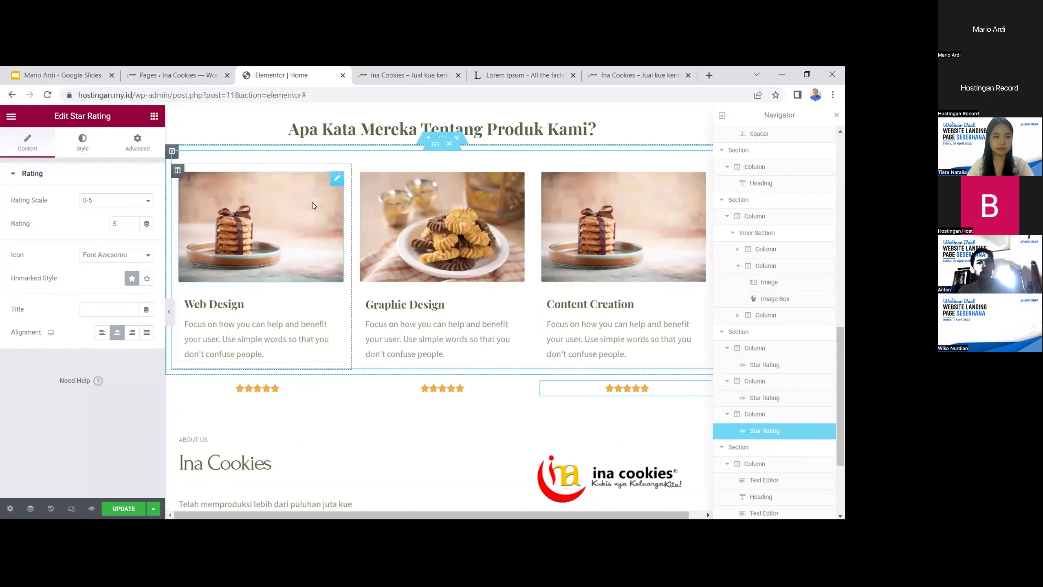
Swap the Web Design card's cookie photo for the avatar_3.jpg portrait
left_click(337, 179)
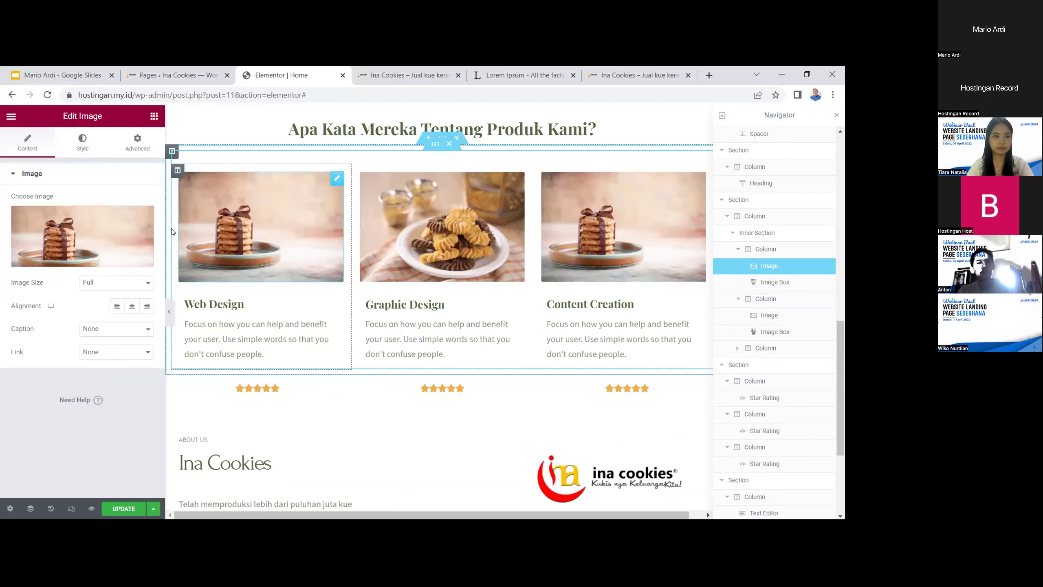
left_click(111, 256)
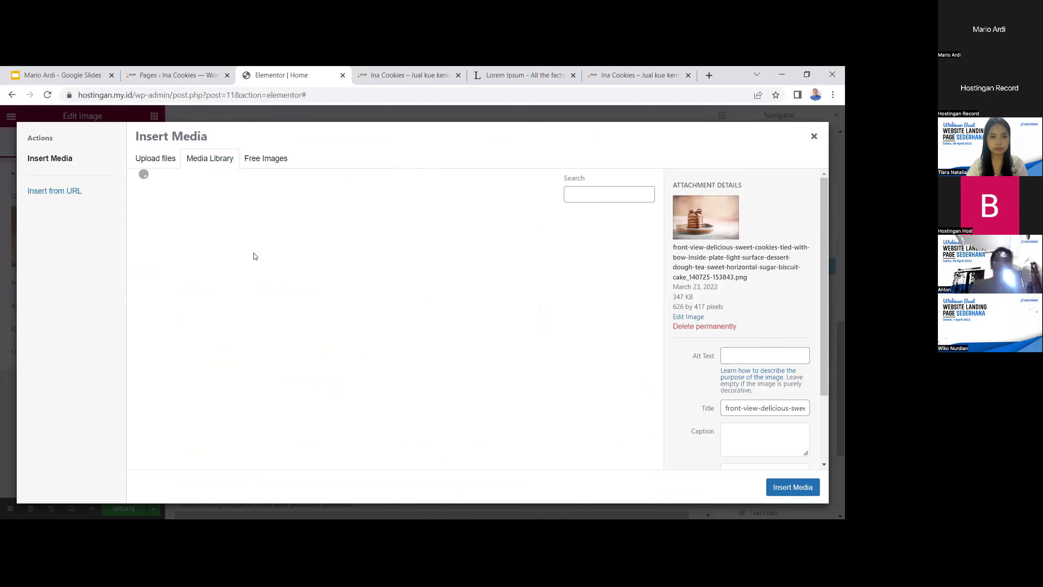
scroll(456, 345, "down", 1)
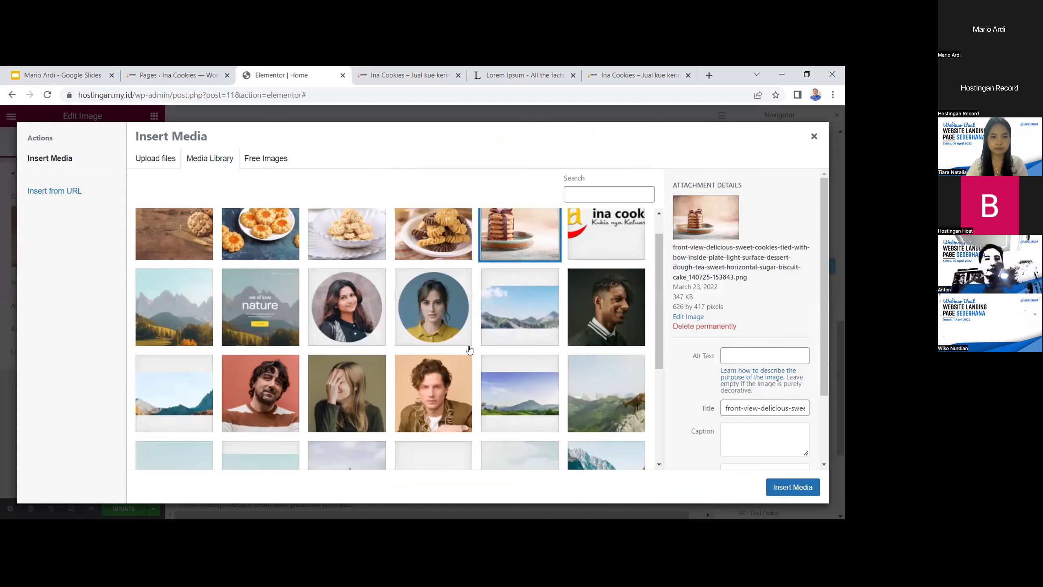
left_click(437, 379)
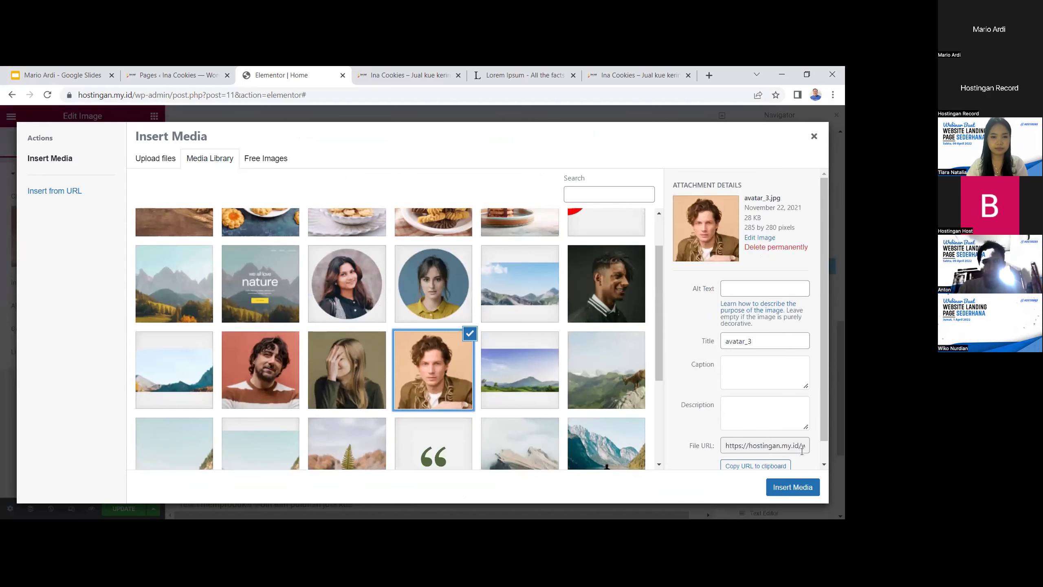
left_click(792, 486)
scroll(277, 351, "up", 1)
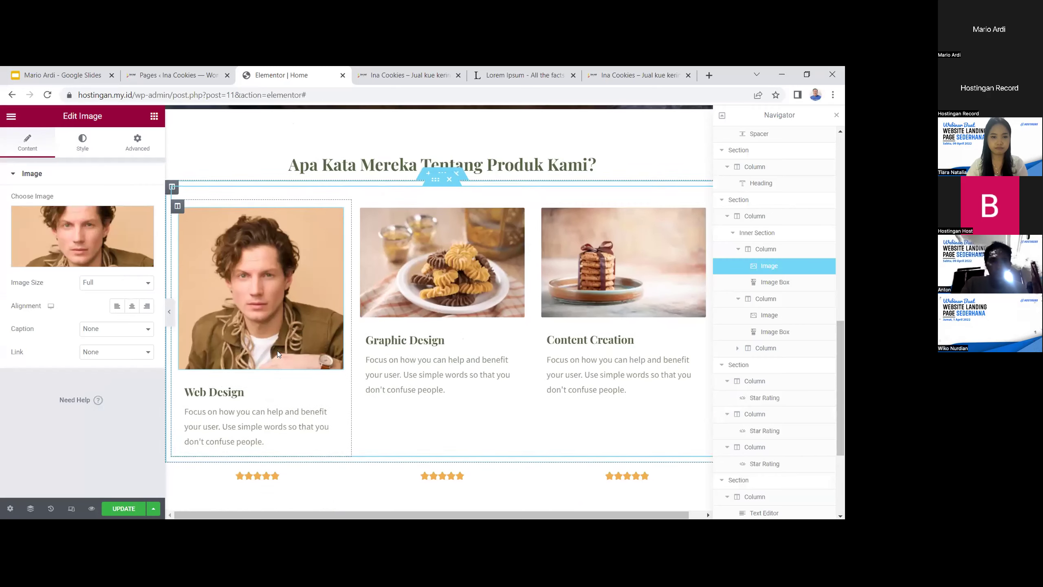
left_click(250, 414)
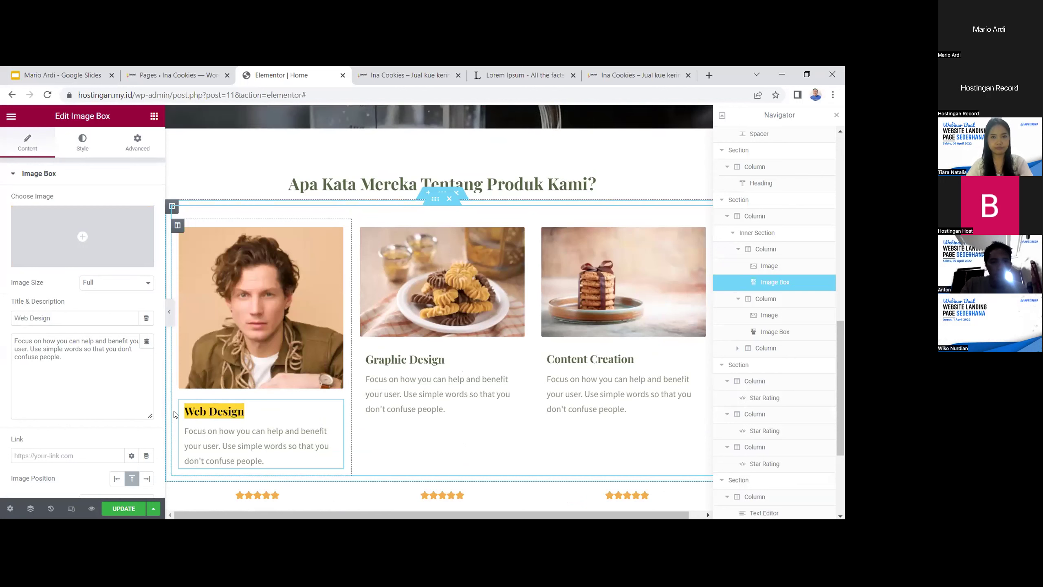
Rename the first card's title to 'Mas Awan'
type("M")
type("A")
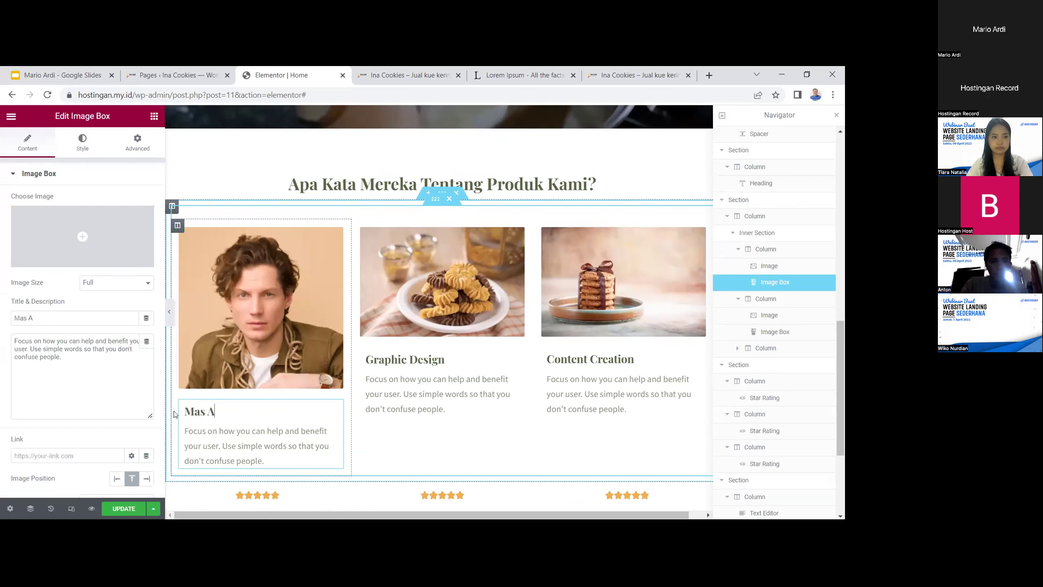
type("wan")
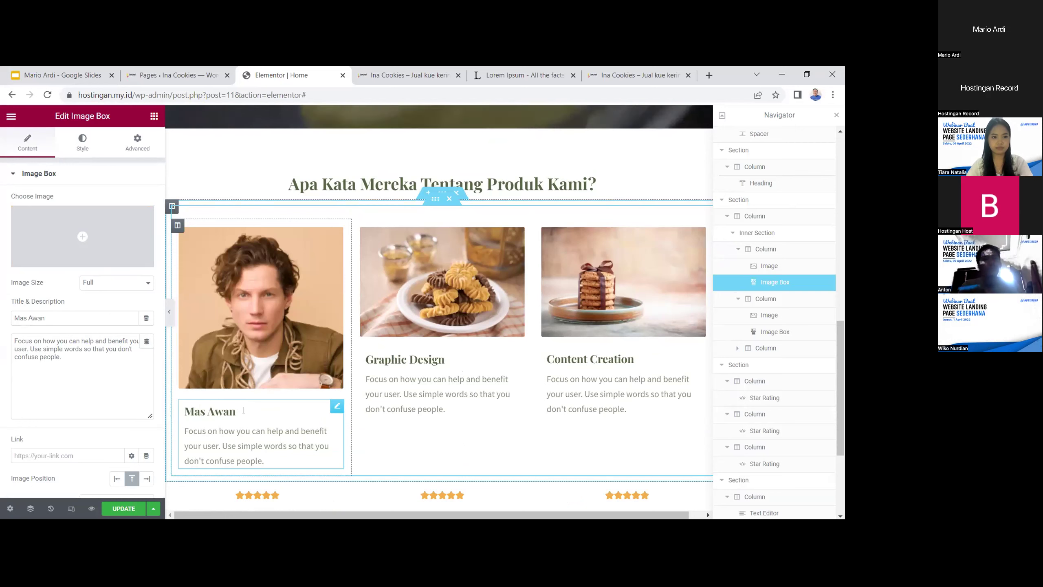
triple_click(175, 411)
scroll(144, 424, "down", 2)
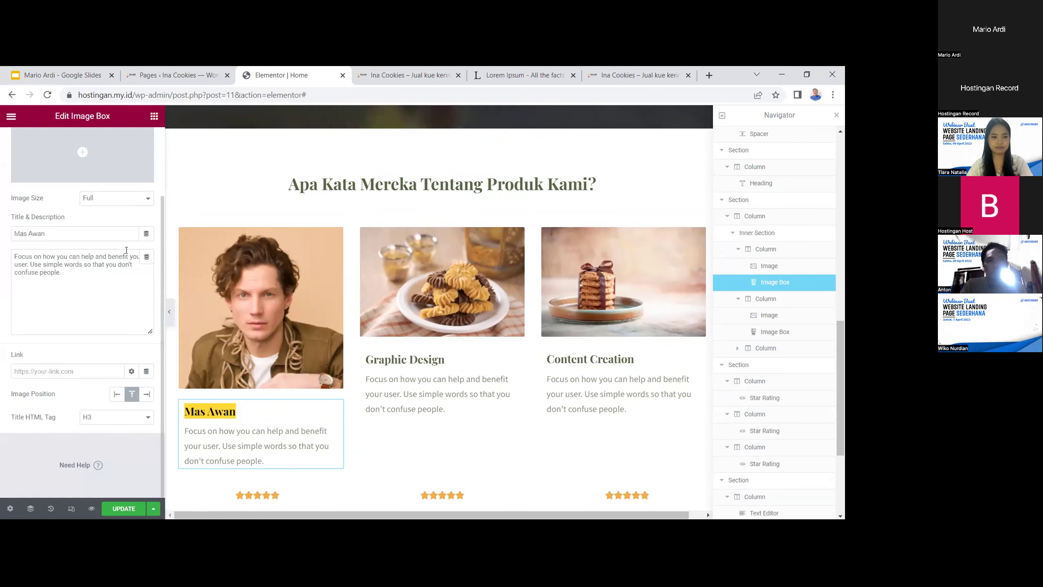
scroll(126, 250, "up", 3)
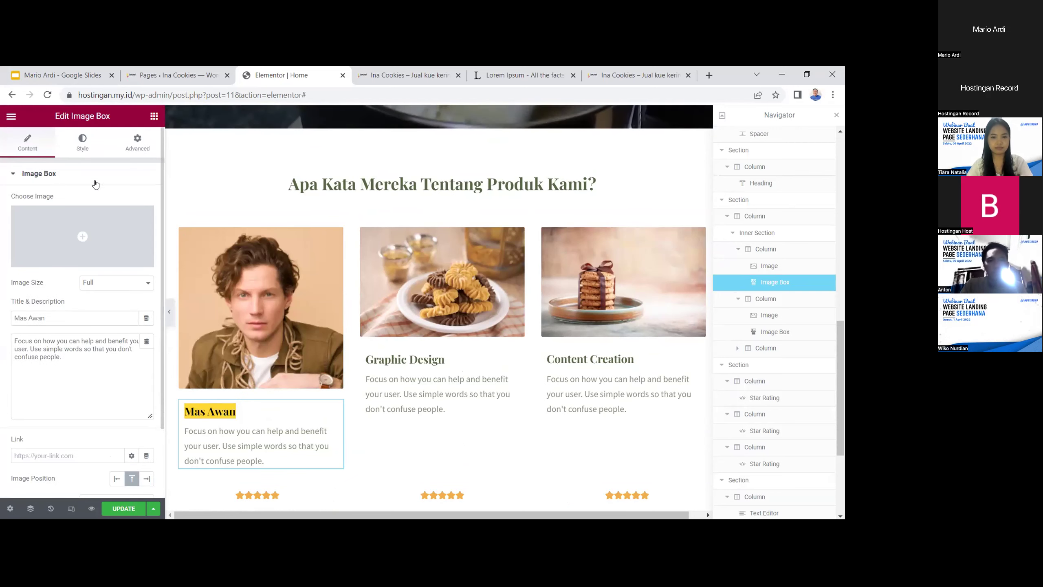
left_click(82, 142)
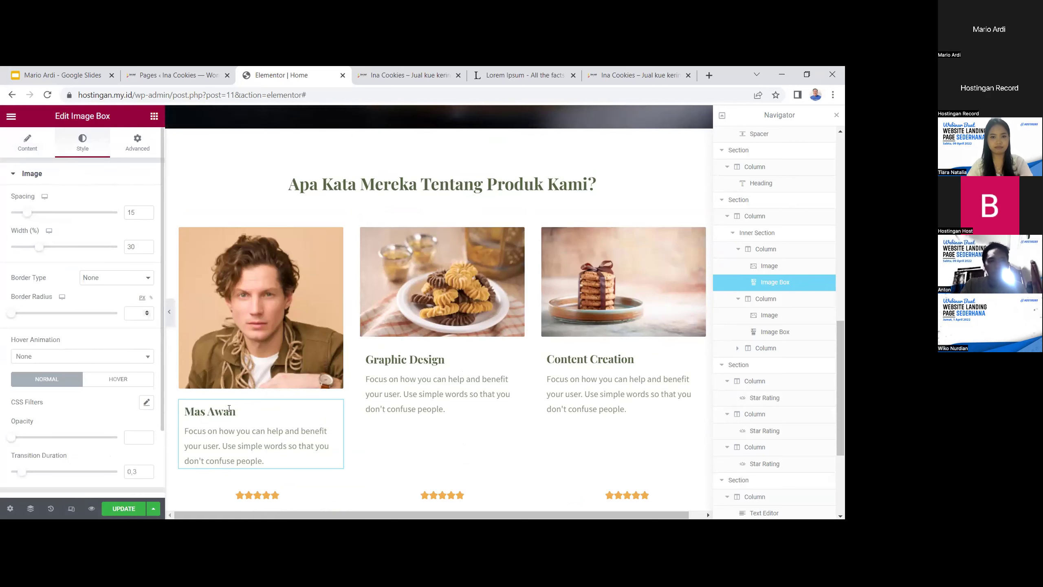
left_click(16, 142)
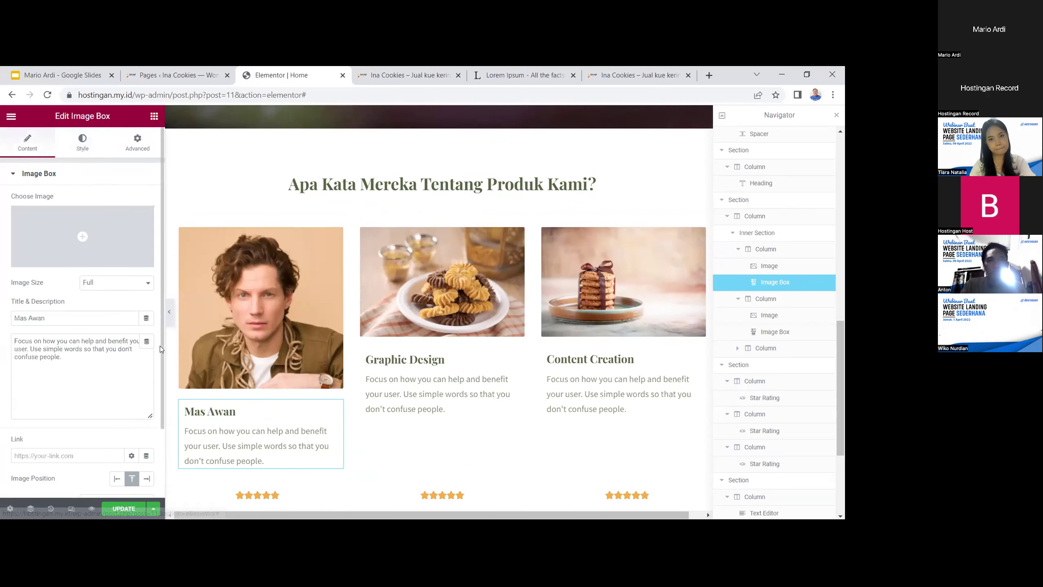
Replace the first card's placeholder review with 'Kue enak dan gurih'
left_click(107, 355)
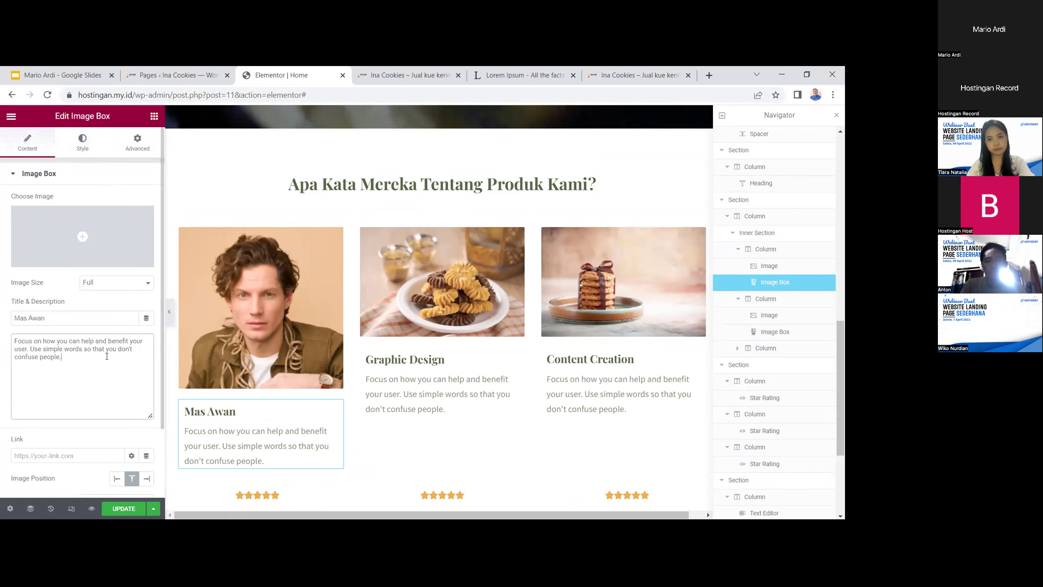
left_click_drag(99, 357, 2, 345)
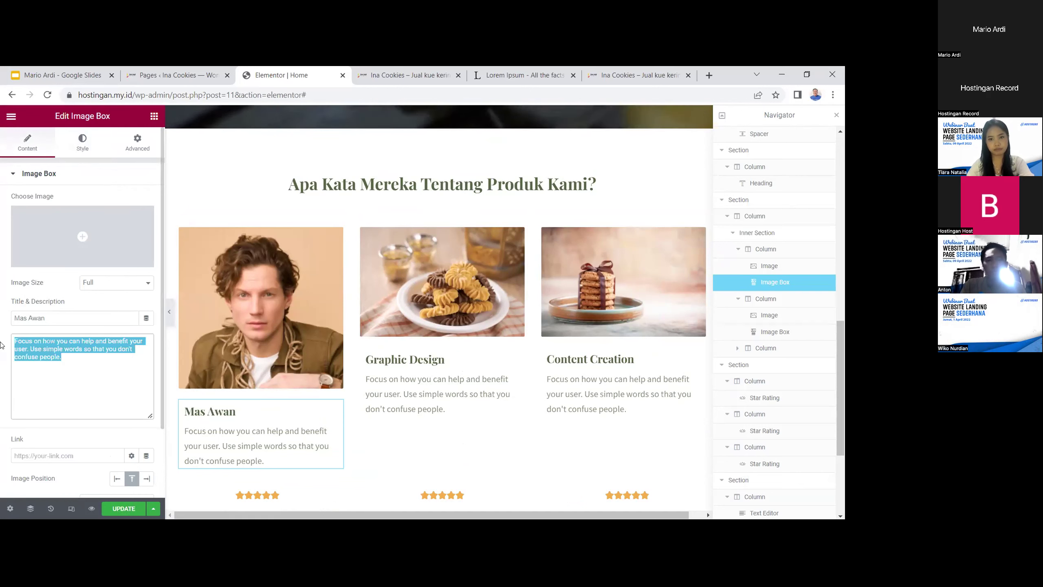
left_click(147, 317)
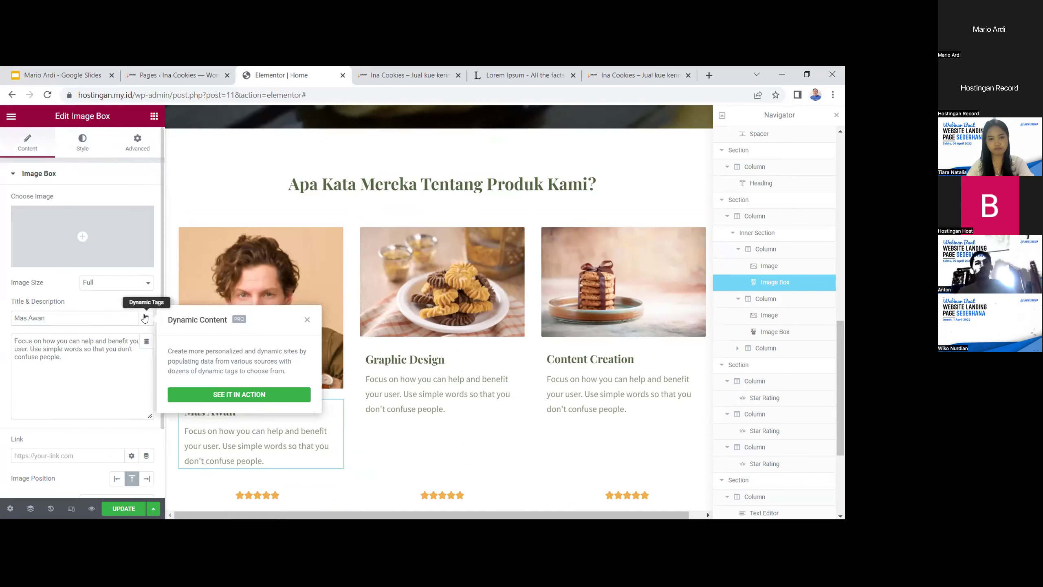
left_click(307, 320)
scroll(119, 421, "down", 2)
scroll(110, 428, "up", 2)
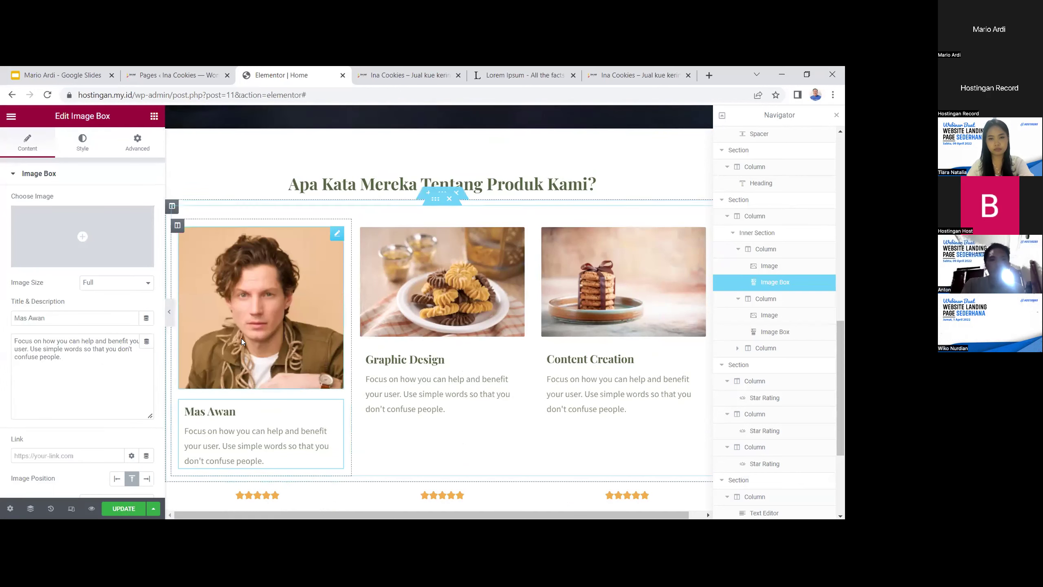
left_click_drag(238, 410, 184, 410)
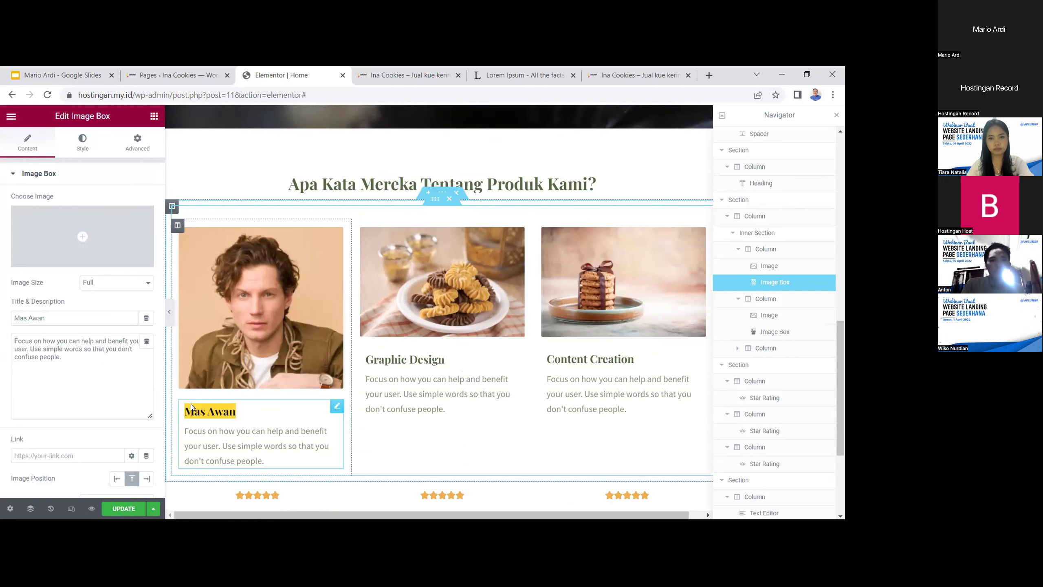
left_click(90, 351)
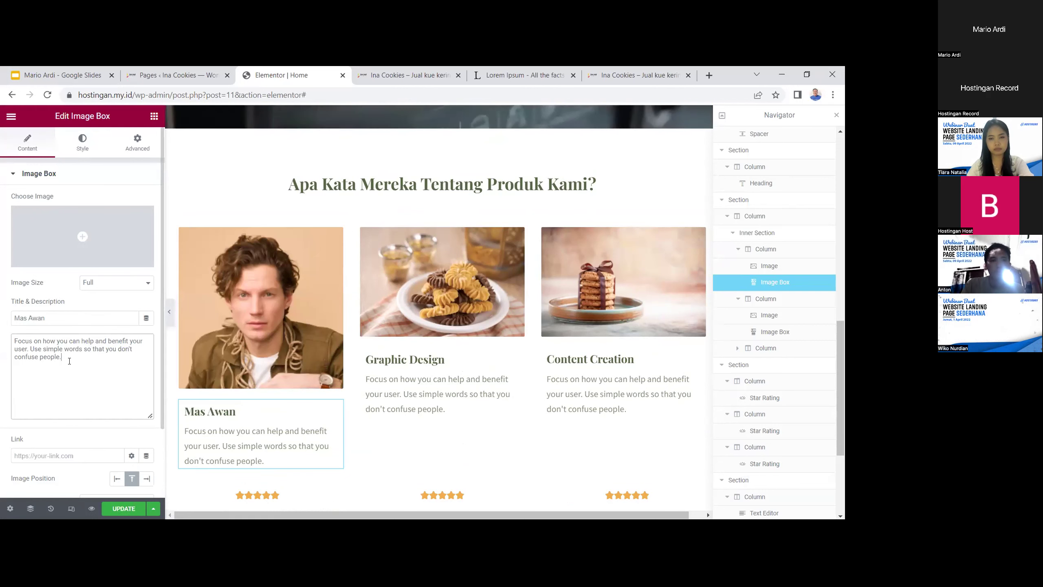
left_click_drag(69, 361, 1, 334)
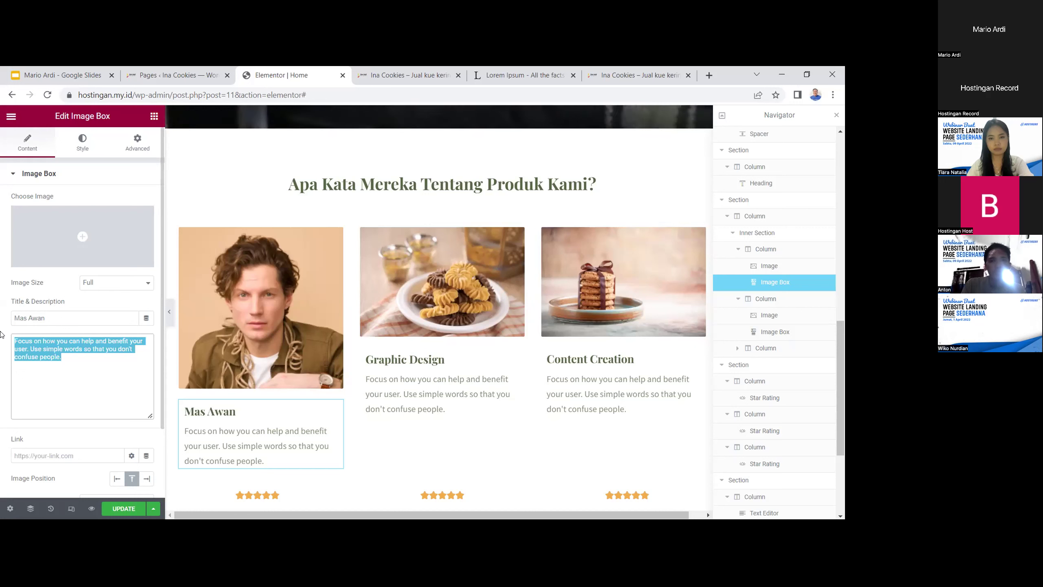
type("kUE E")
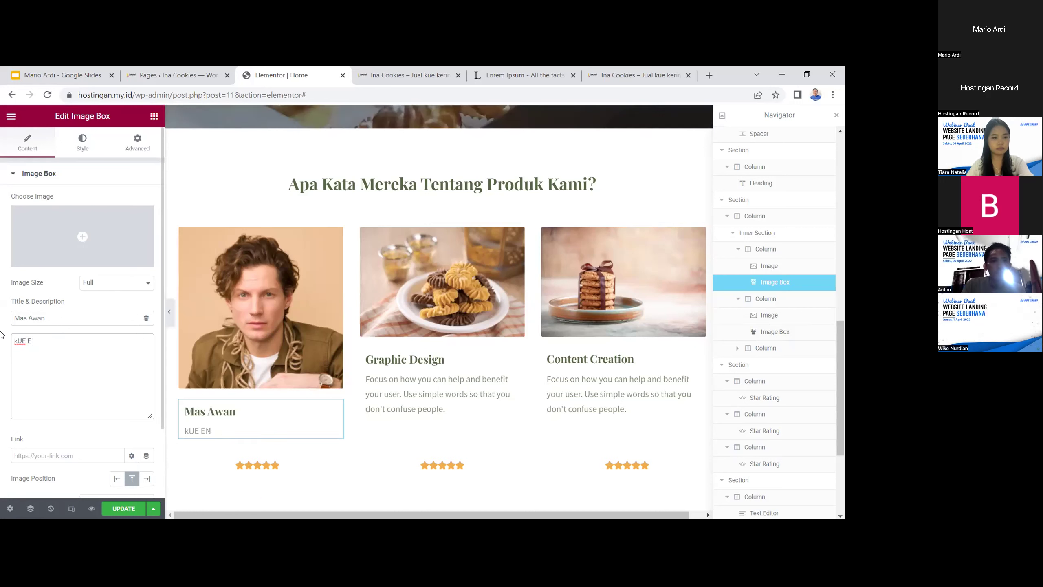
key("BackSpace")
type("Kue ")
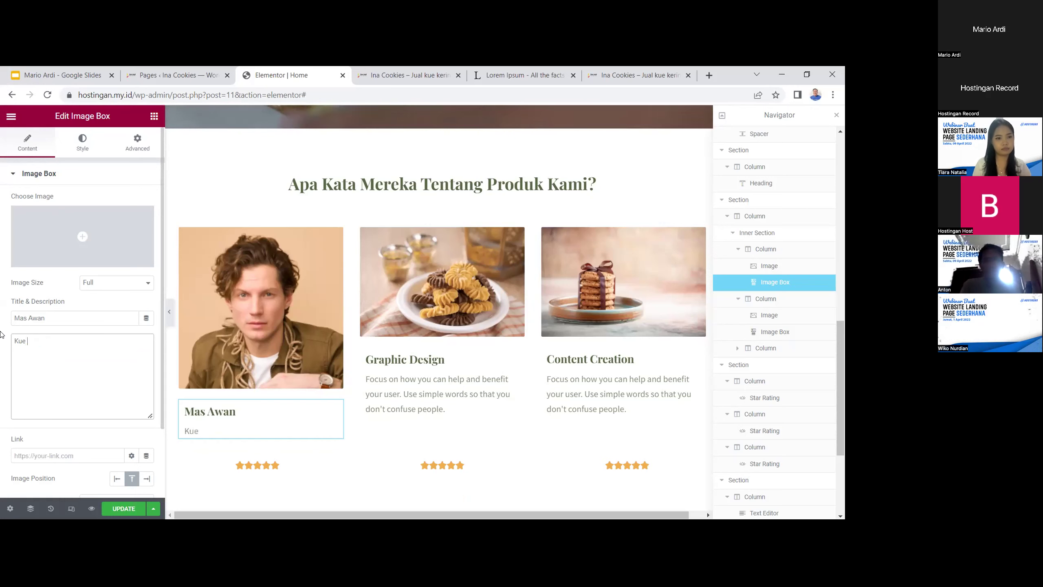
type("enak dan gurih")
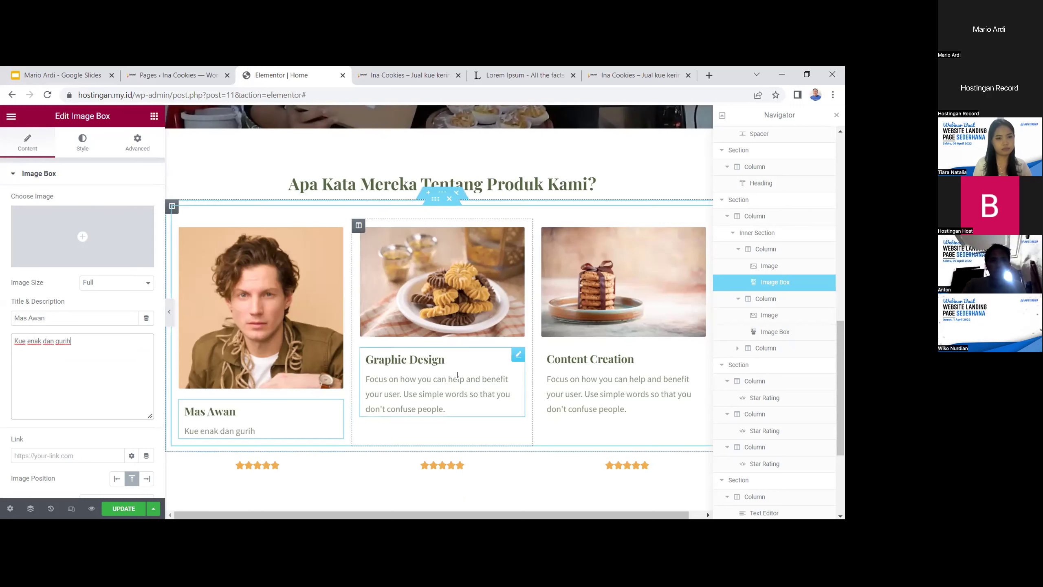
Give the second card the title 'Mas Iqbal', the striped-shirt portrait and the review 'Bakalan order lagi dan lagi, mantull'
left_click(448, 360)
left_click_drag(449, 360, 353, 360)
type("Mas")
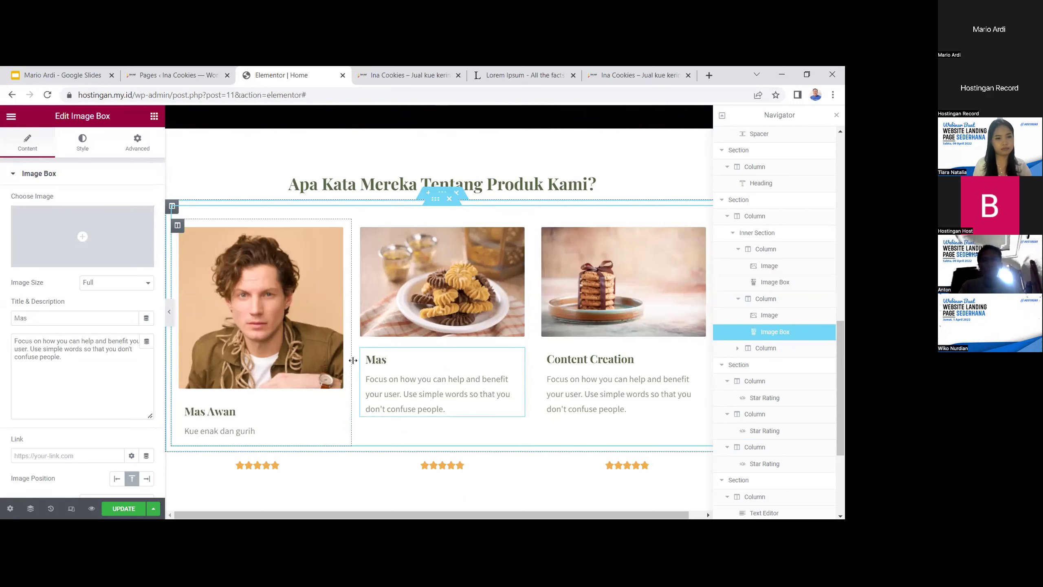
type(" Iqbal")
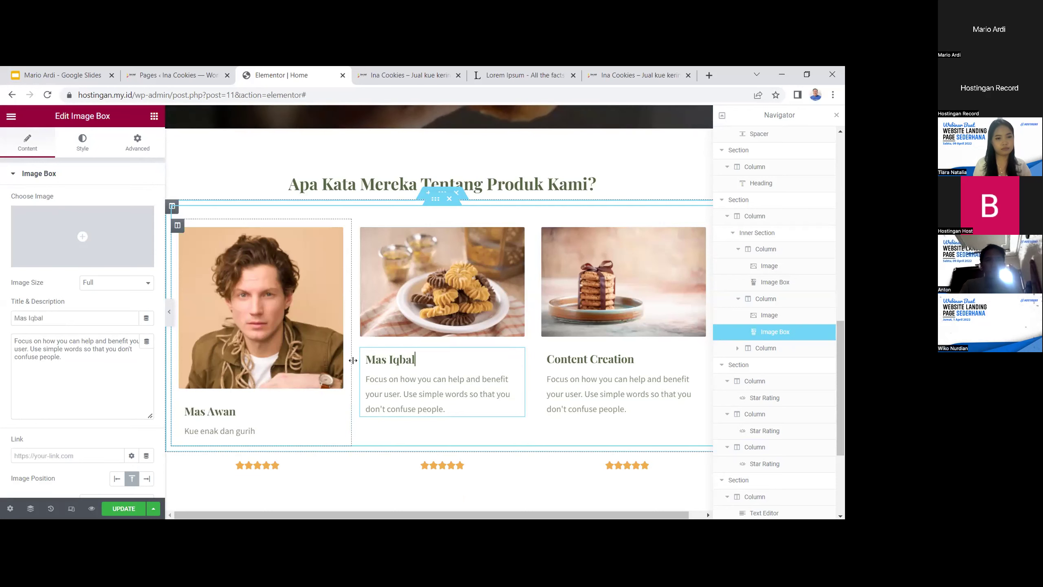
left_click(424, 285)
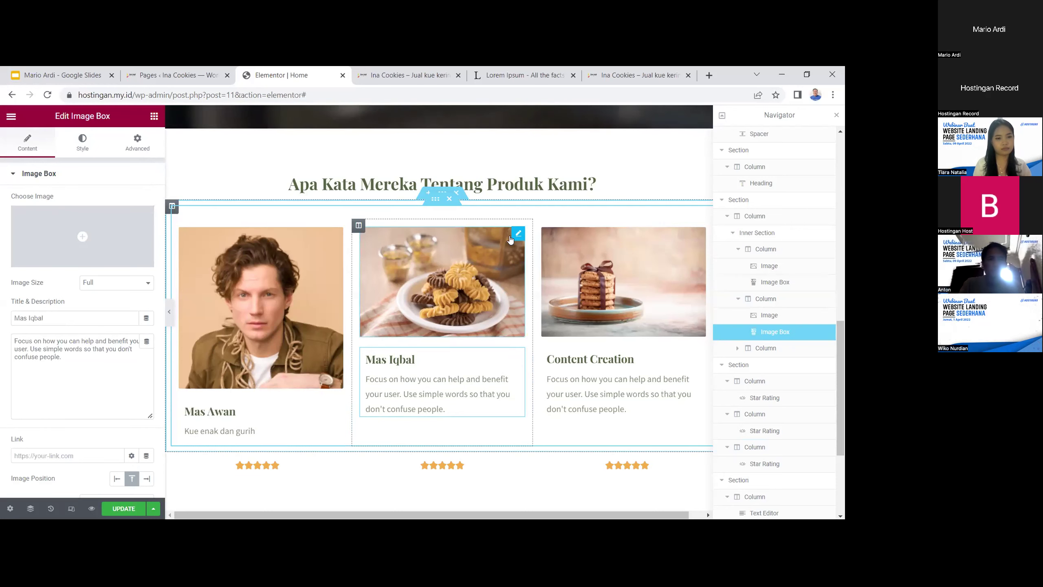
left_click(98, 252)
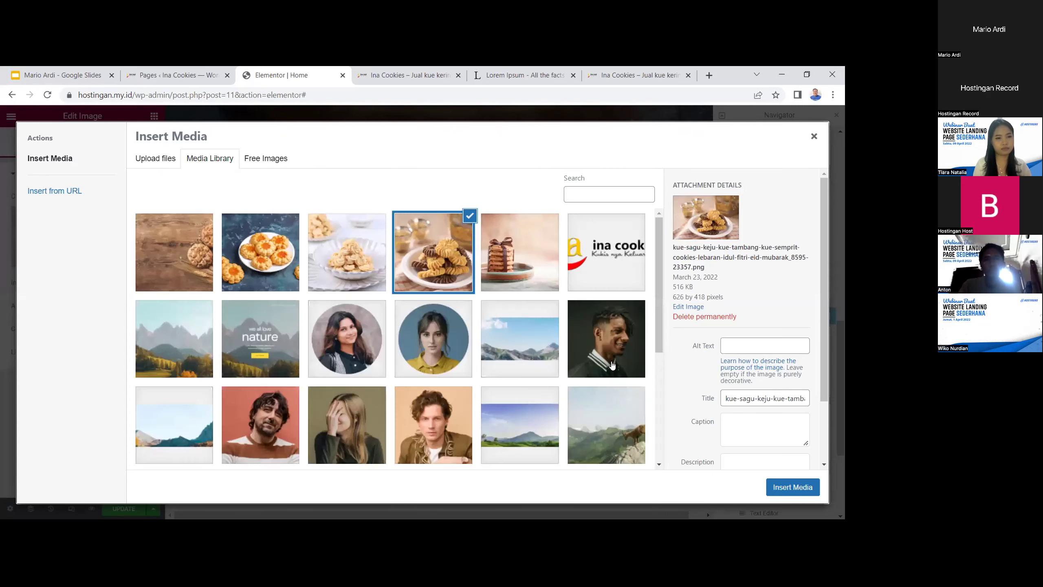
left_click(277, 429)
left_click(804, 483)
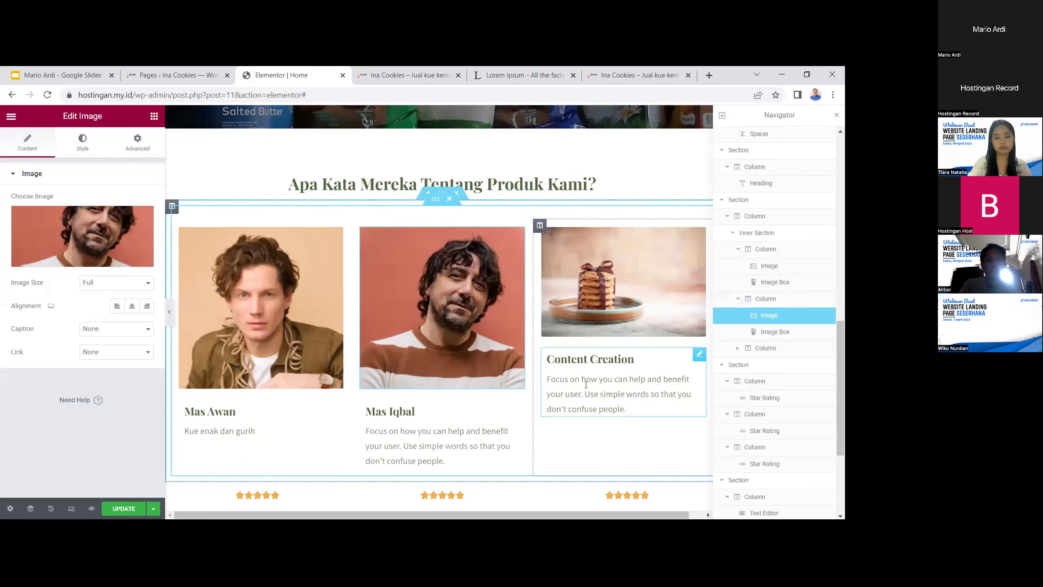
left_click(453, 458)
left_click_drag(453, 458, 354, 431)
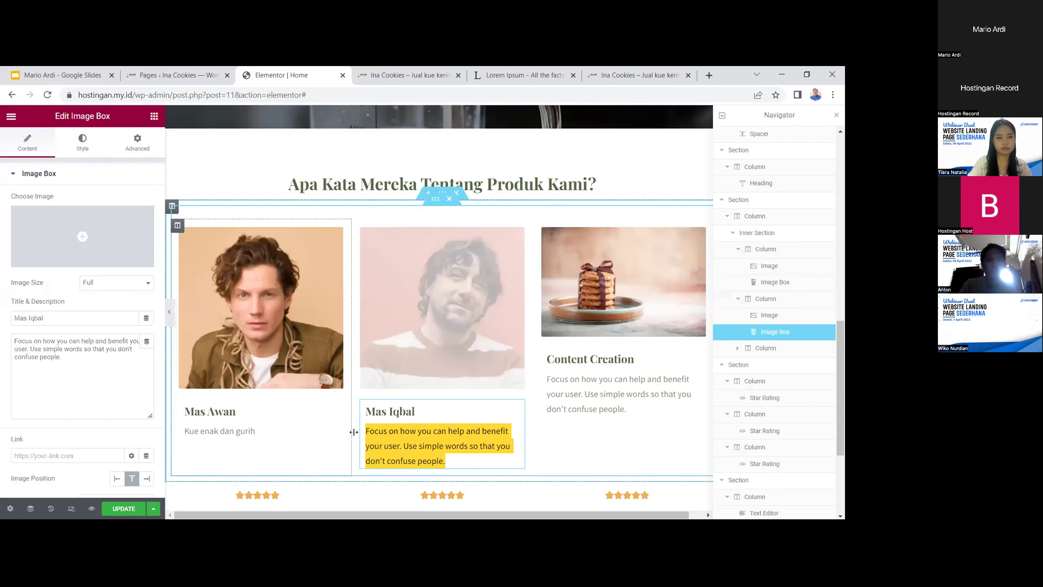
type("Bakalan order lagi dan lagi,")
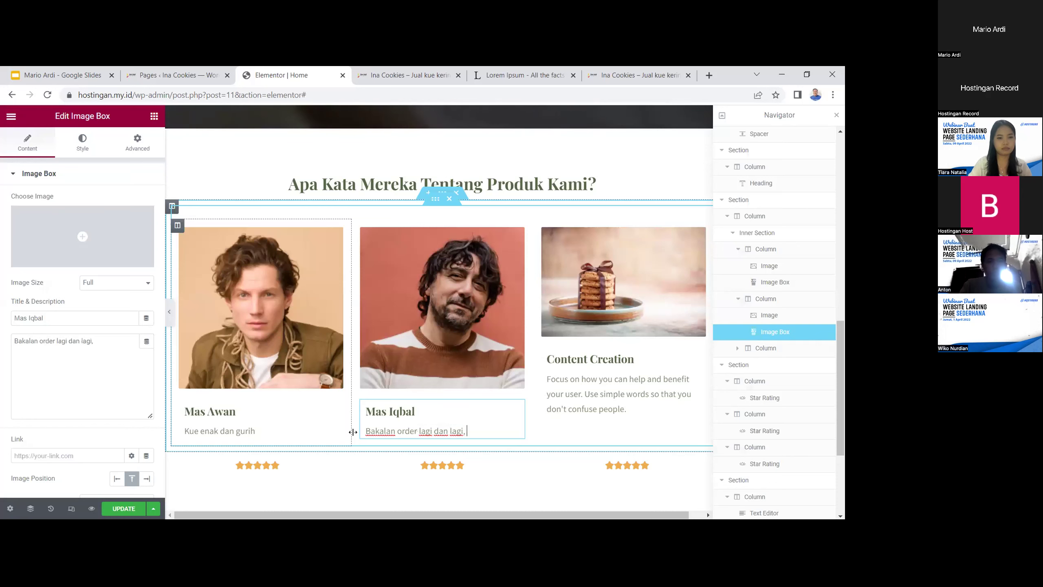
type(" mantull")
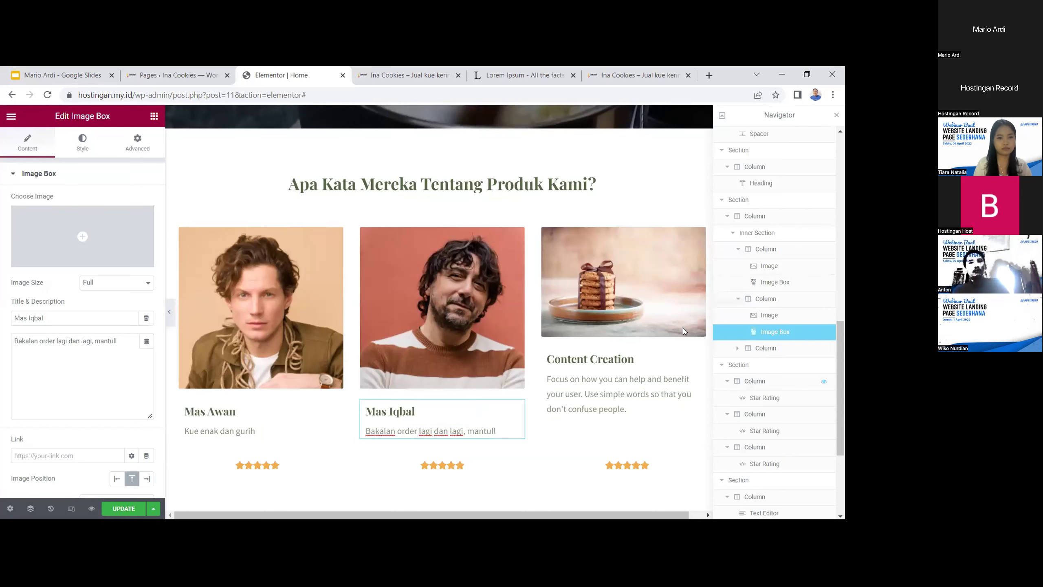
Give the third card the laughing woman's portrait and the title 'Mba Septi'
left_click(684, 328)
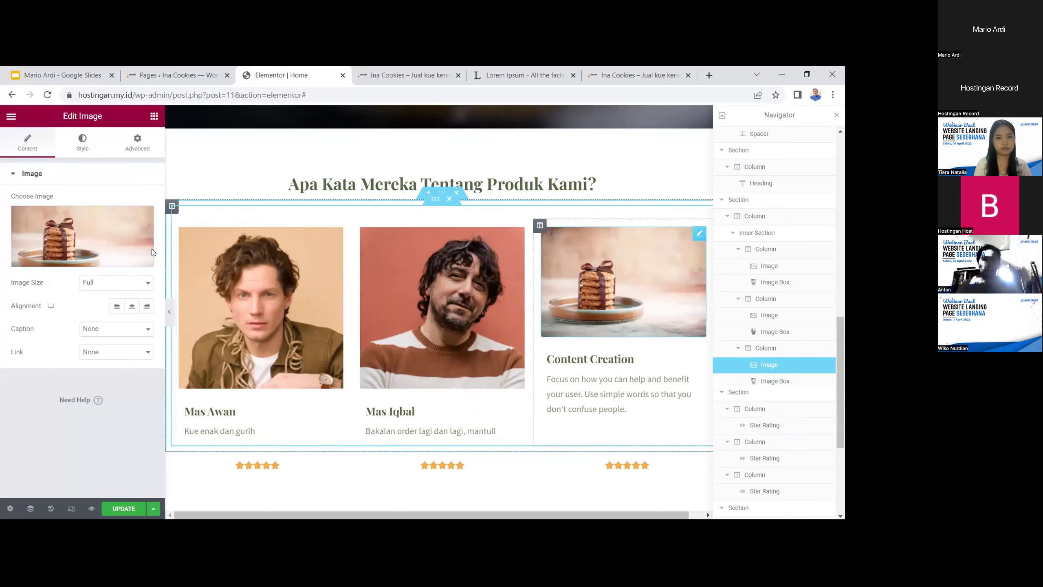
left_click(103, 255)
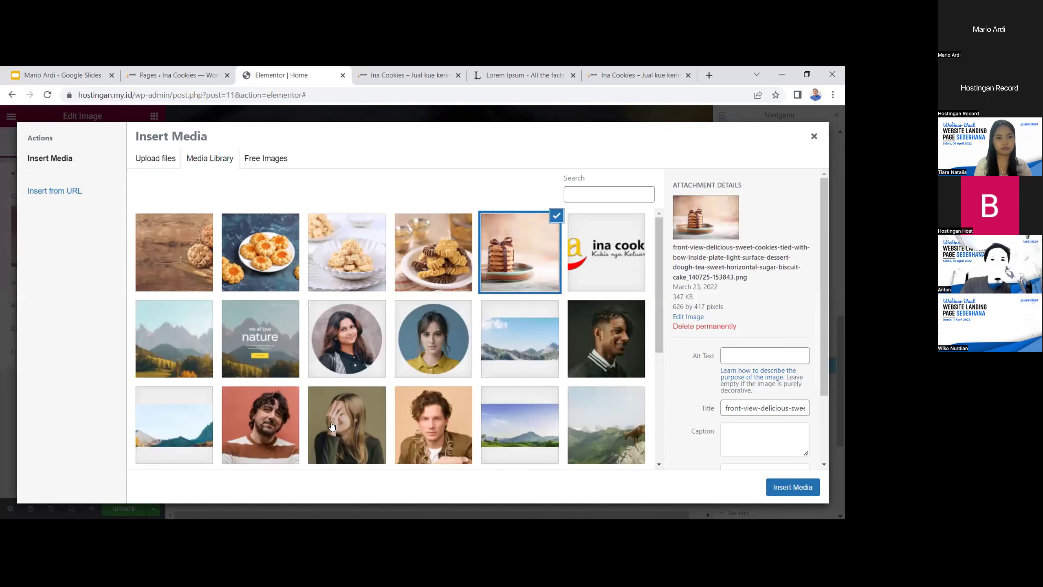
left_click(332, 426)
left_click(799, 485)
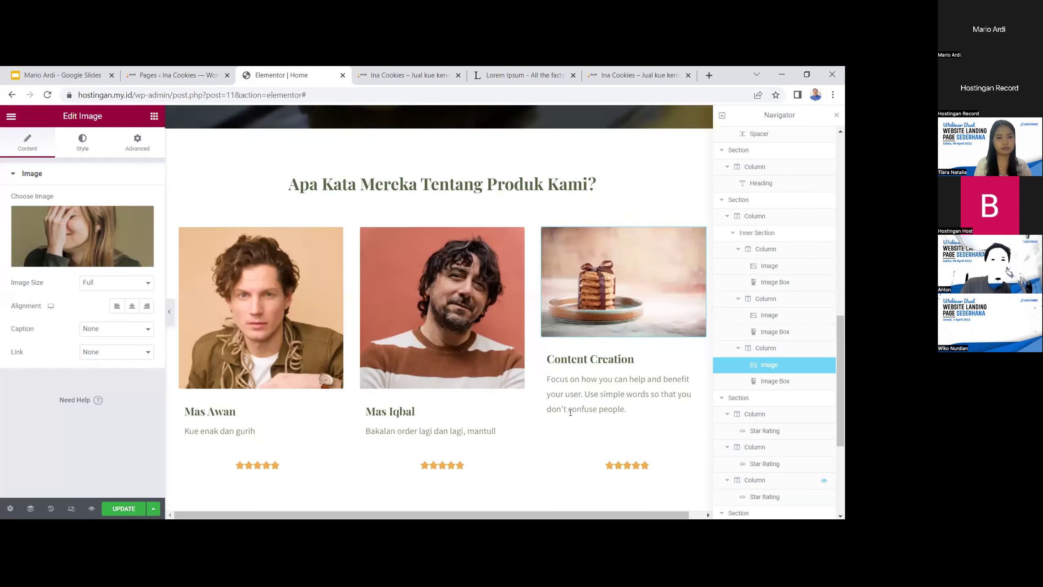
left_click(637, 416)
key("ctrl+a")
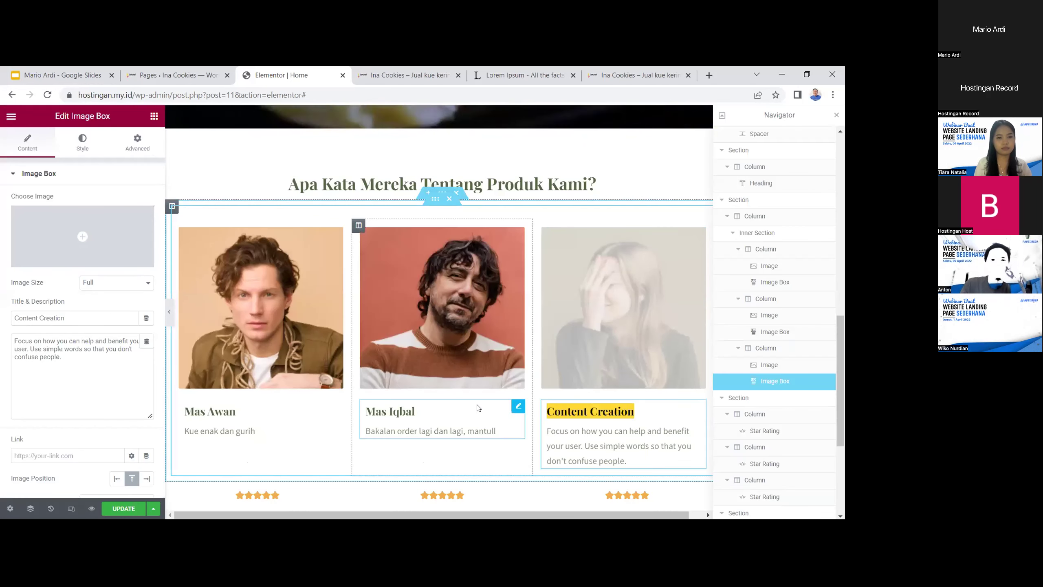
type("Mba Septi")
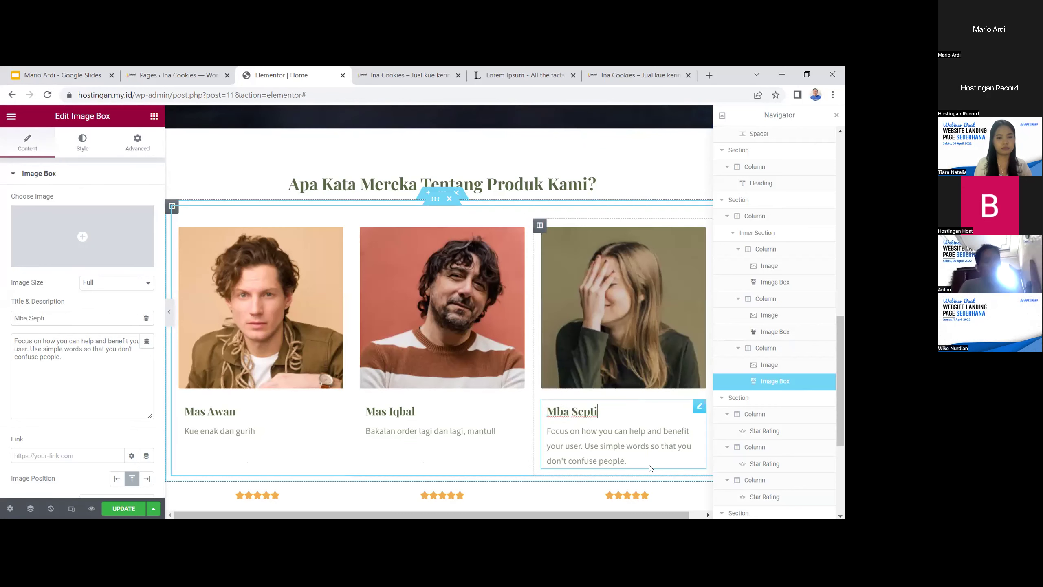
Write the third card's review 'Langganan disini, banyak Bonusnya', ending 'Makasih Ina Cookies.'
left_click_drag(623, 460, 544, 433)
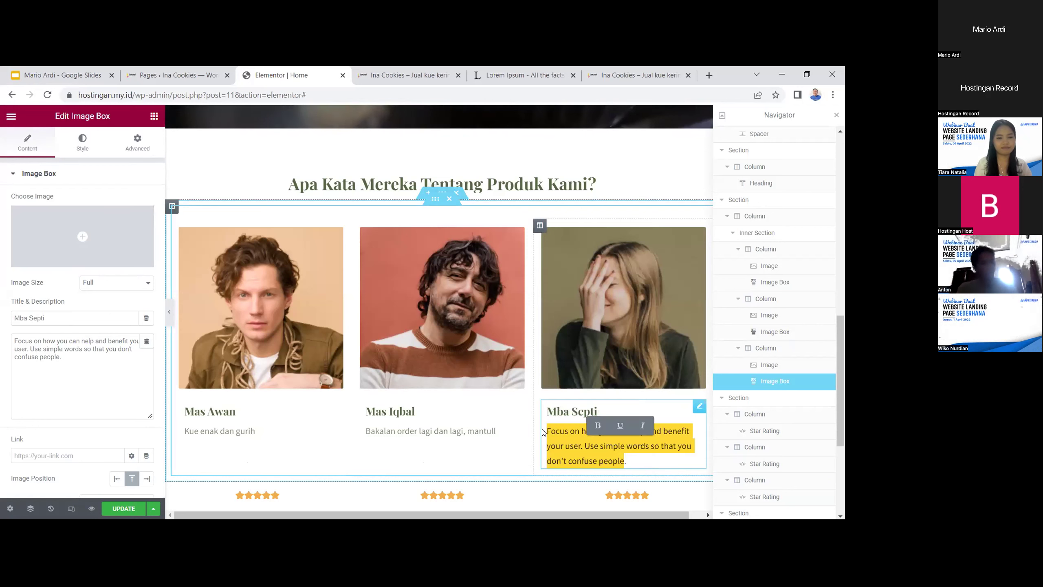
type("Lang")
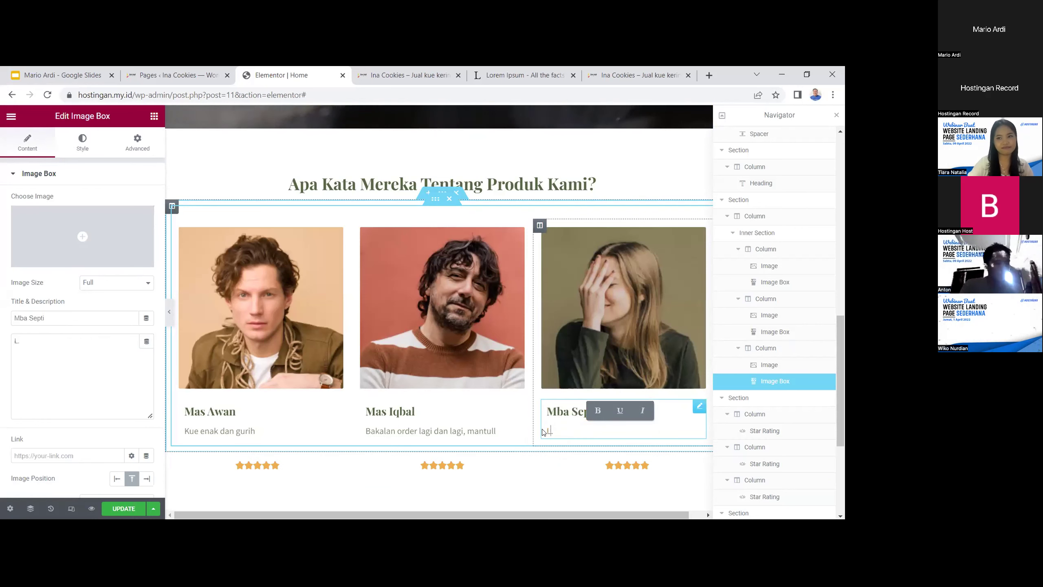
type("ganan disini, banyak ")
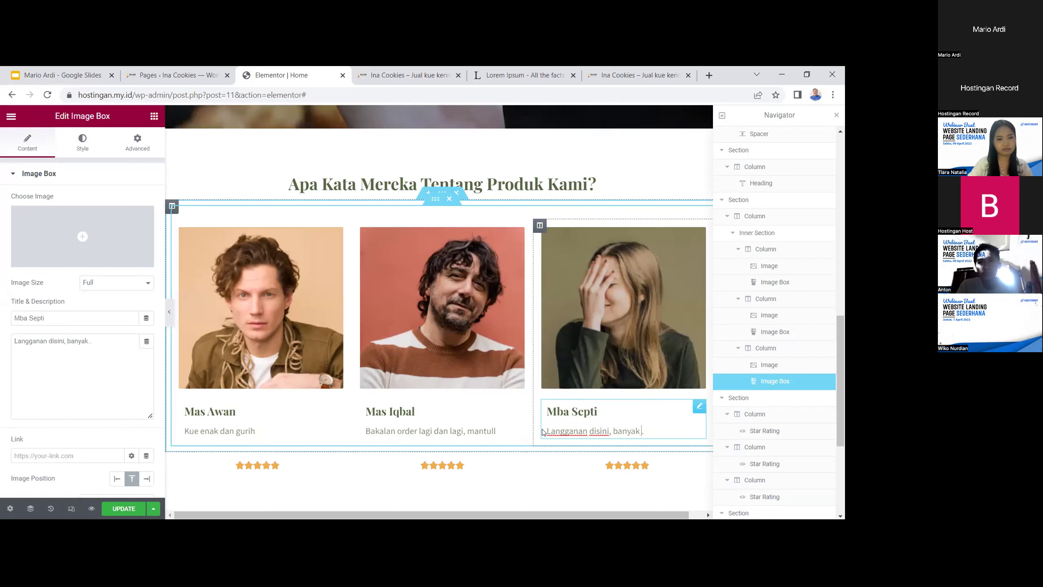
type("Bonusnya ")
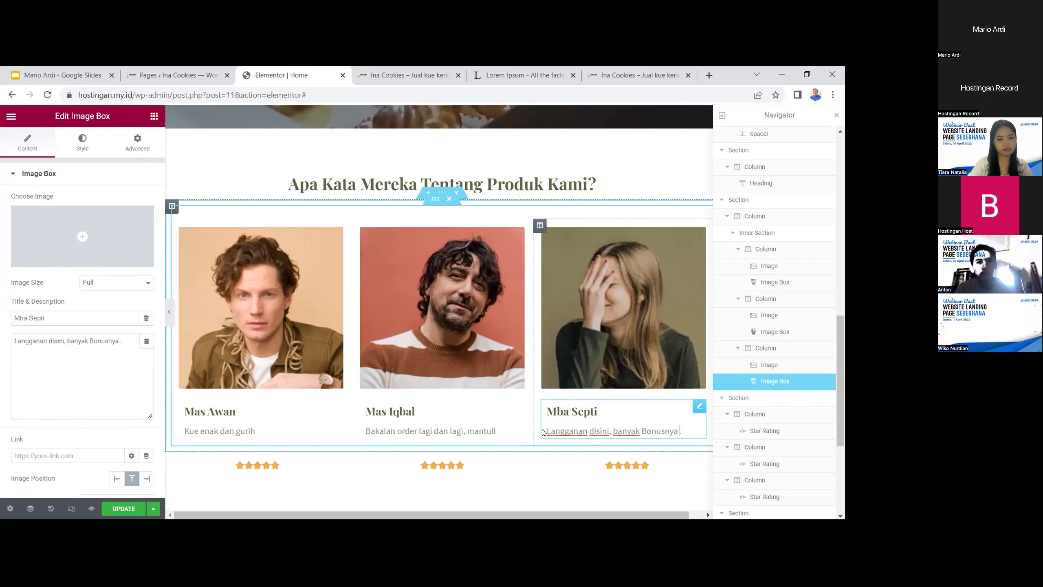
type(". Makasi")
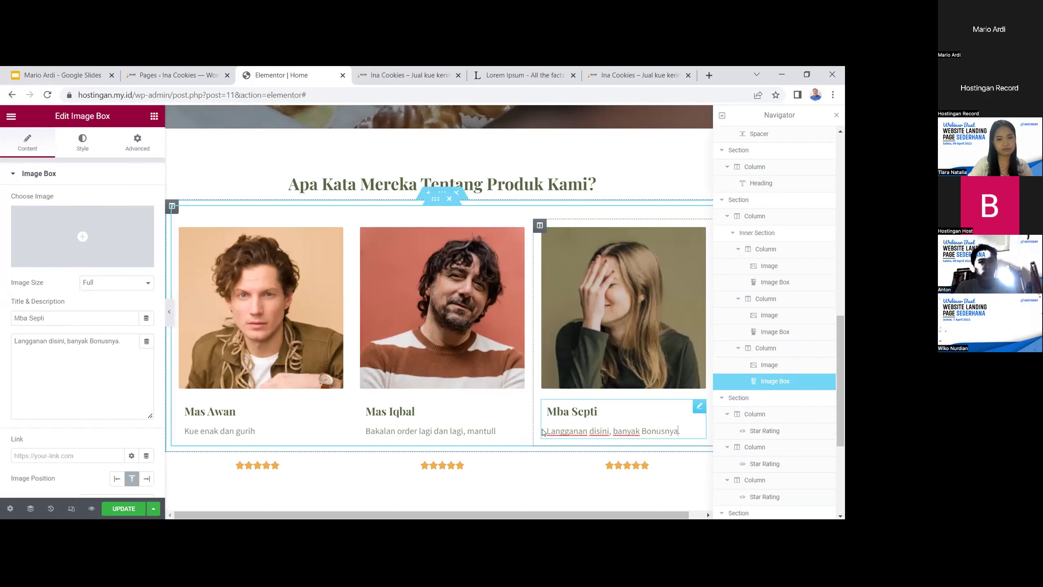
key("BackSpace")
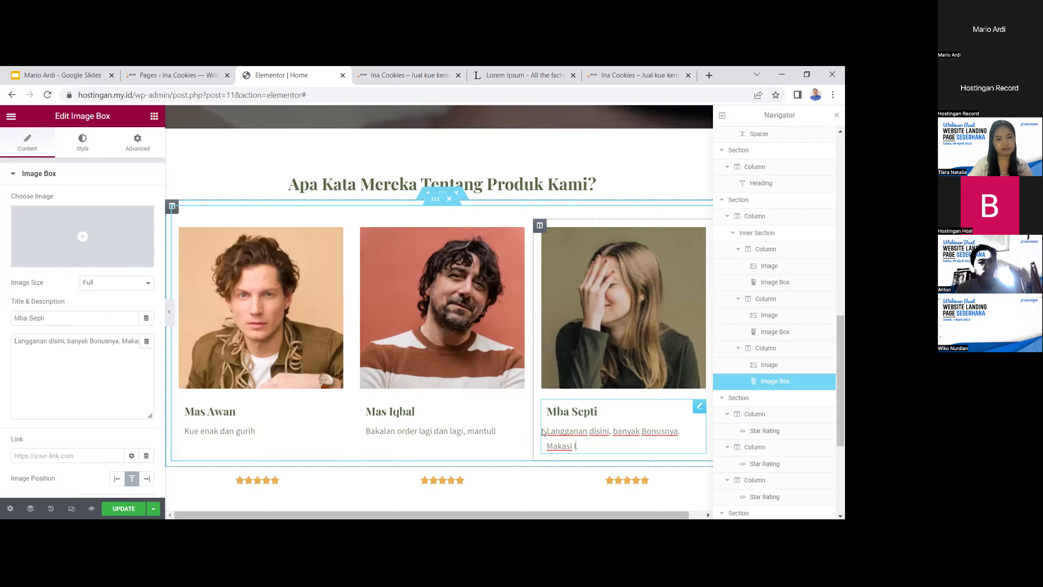
type("h ini")
key("BackSpace")
key("BackSpace")
key("BackSpace")
type("Ina Cookies")
scroll(533, 440, "down", 1)
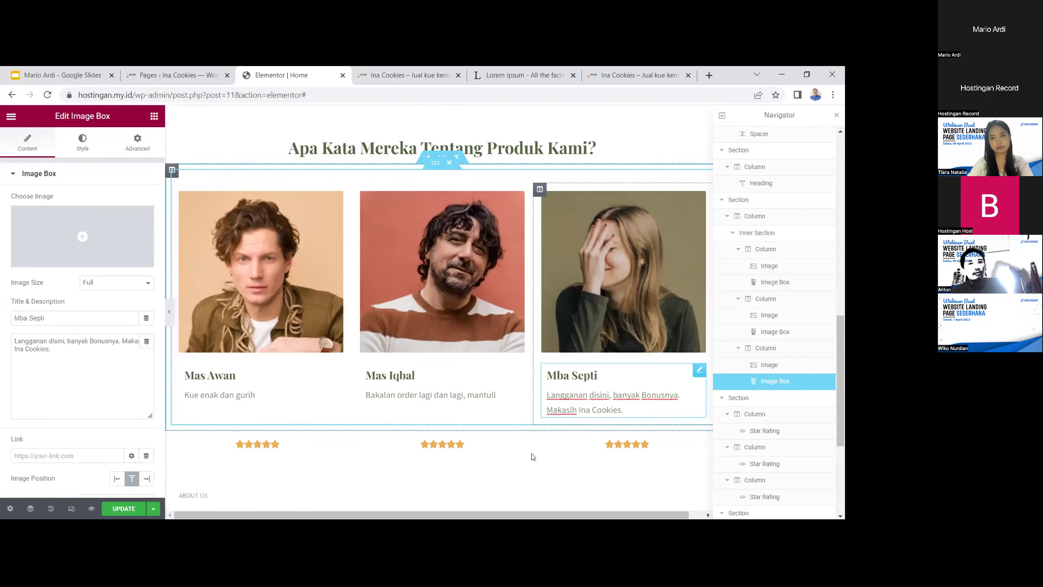
left_click(258, 422)
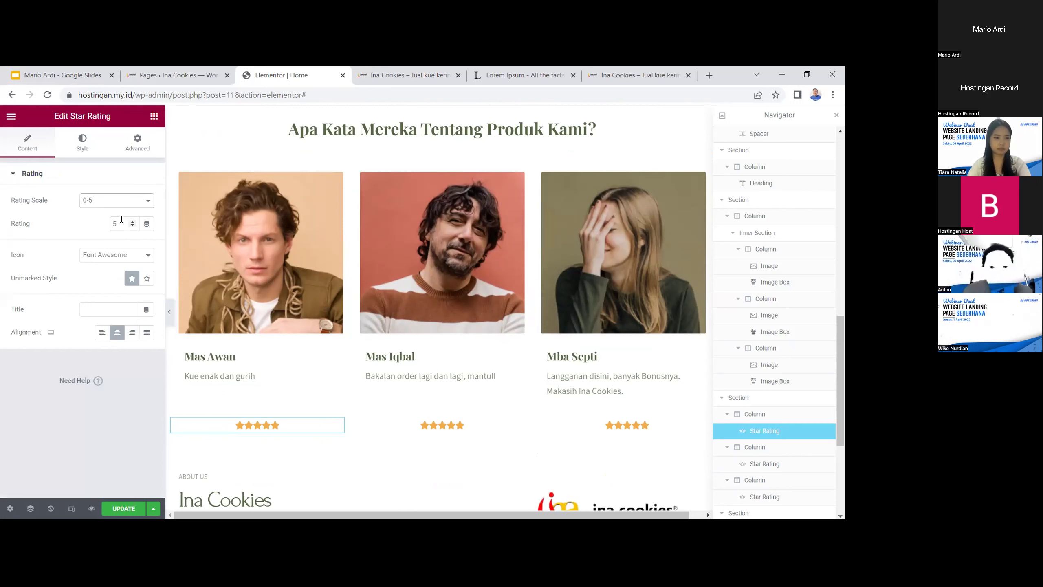
Set the star ratings under Mas Awan and Mas Iqbal to 4 on the 0-5 scale
left_click(119, 202)
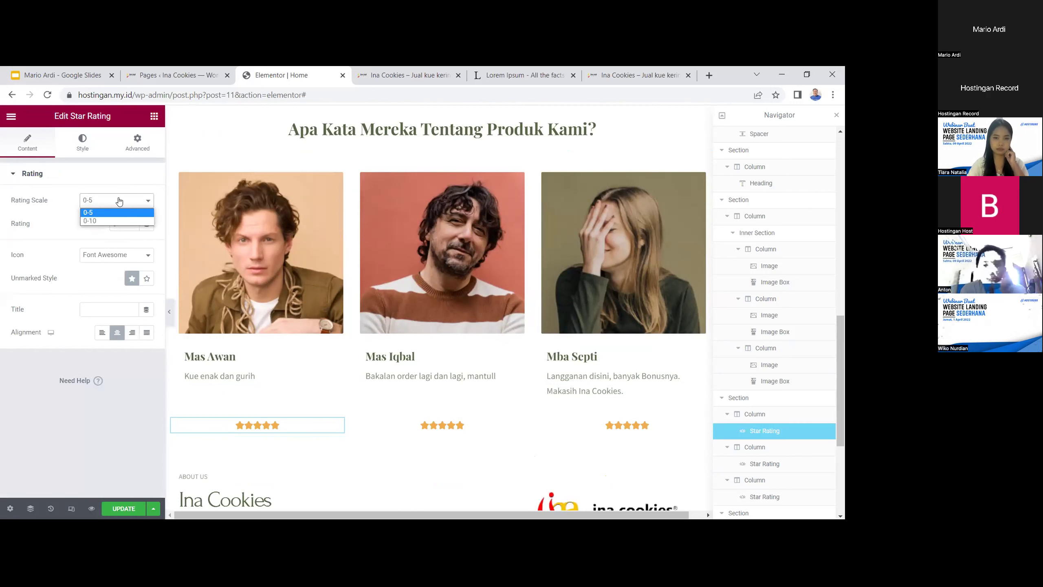
left_click(119, 198)
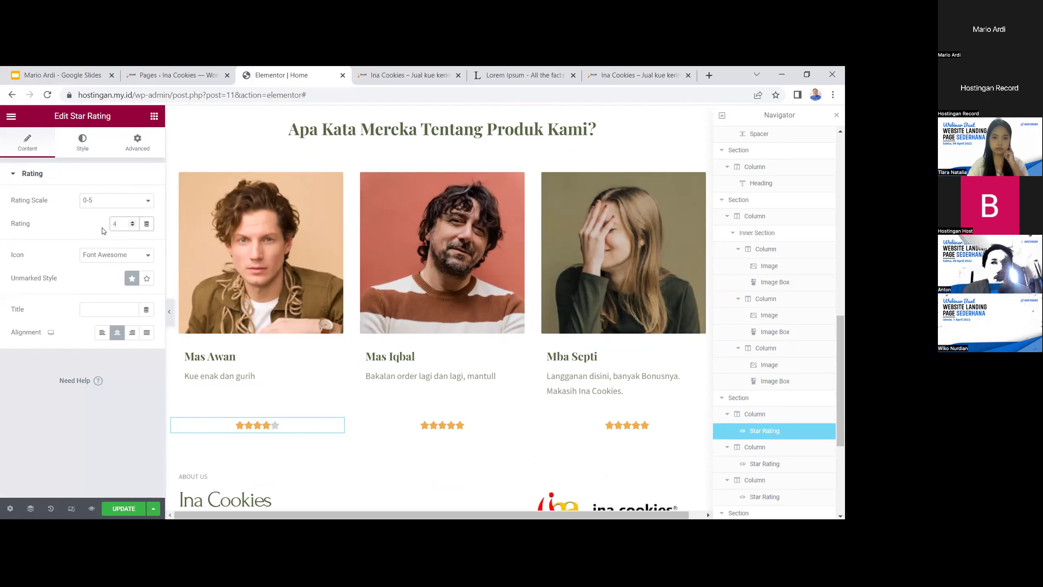
left_click(383, 424)
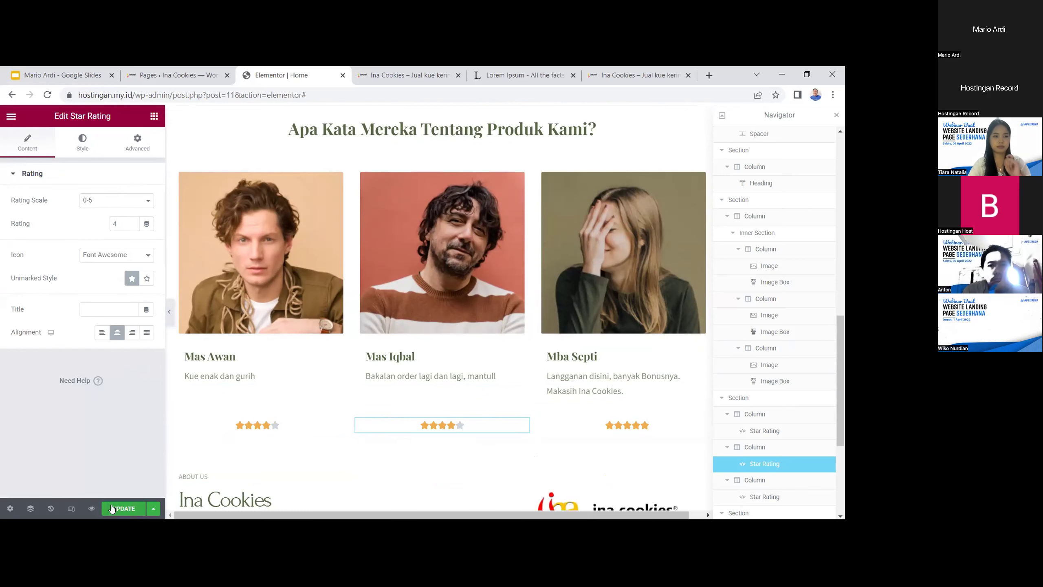
scroll(472, 428, "up", 2)
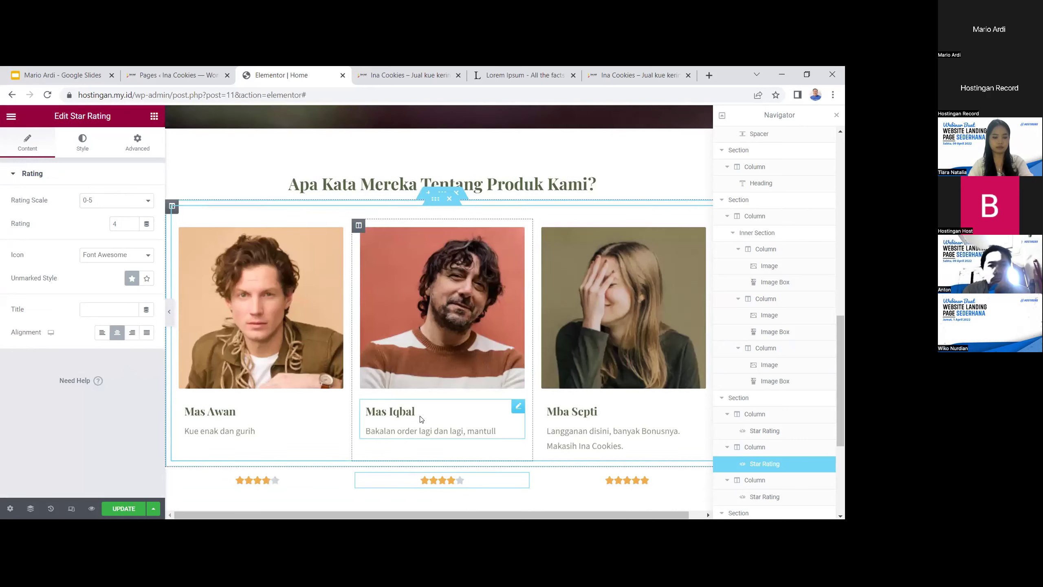
Open the text alignment settings in the Style tab of Mas Iqbal's card
left_click(421, 419)
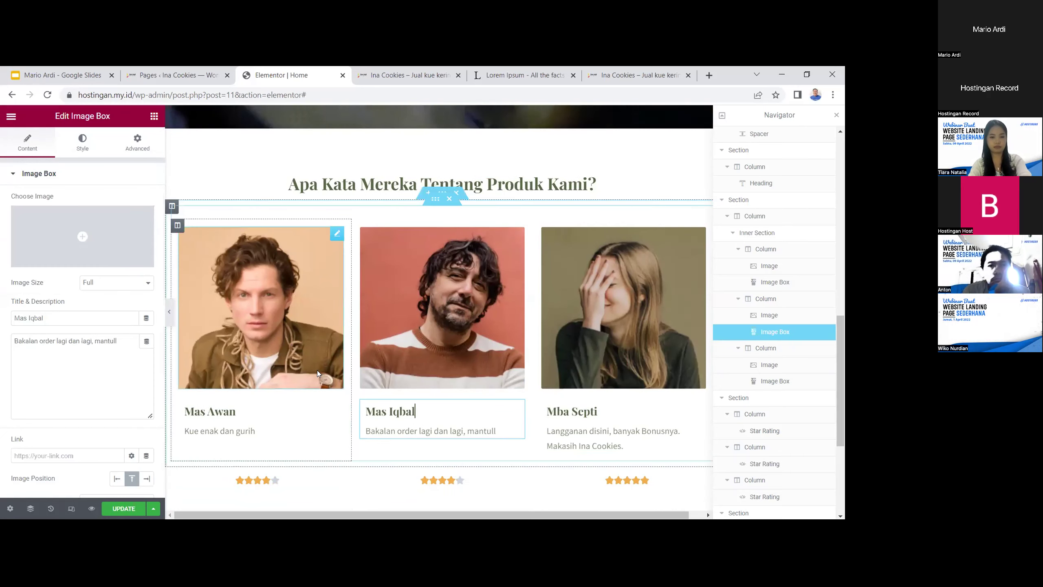
scroll(410, 390, "down", 2)
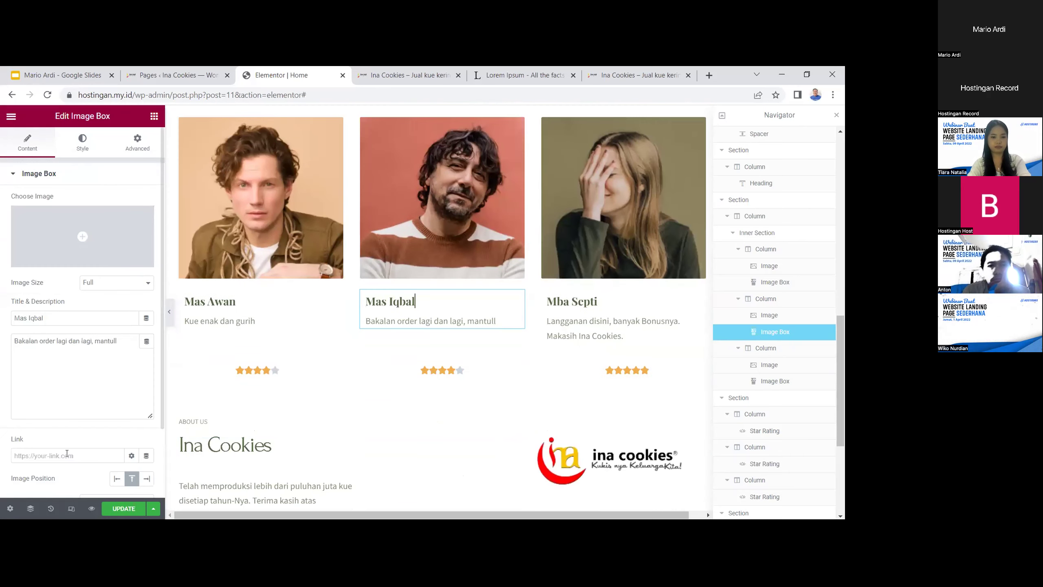
scroll(66, 453, "down", 2)
left_click(132, 387)
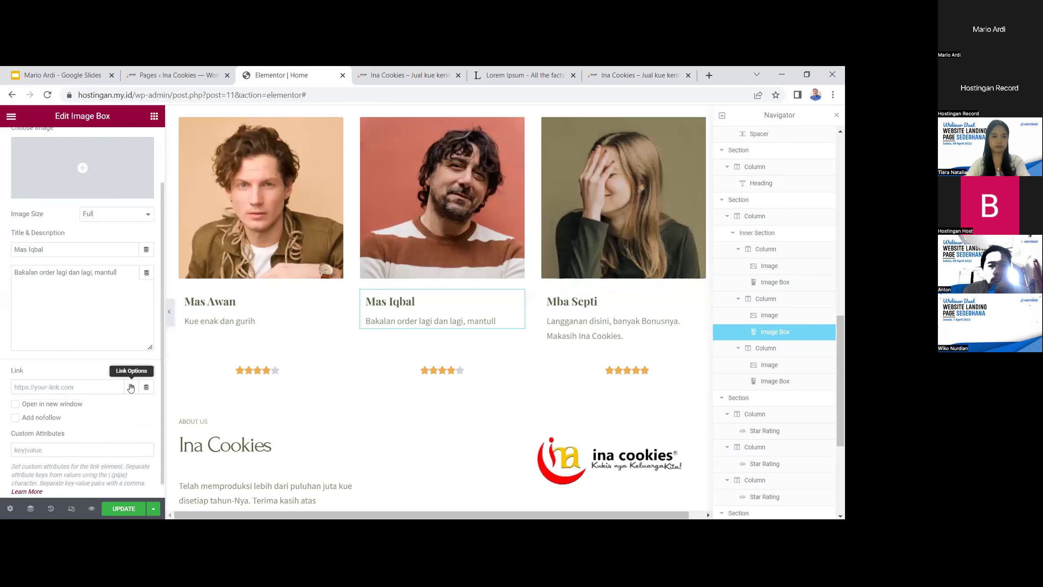
left_click(132, 386)
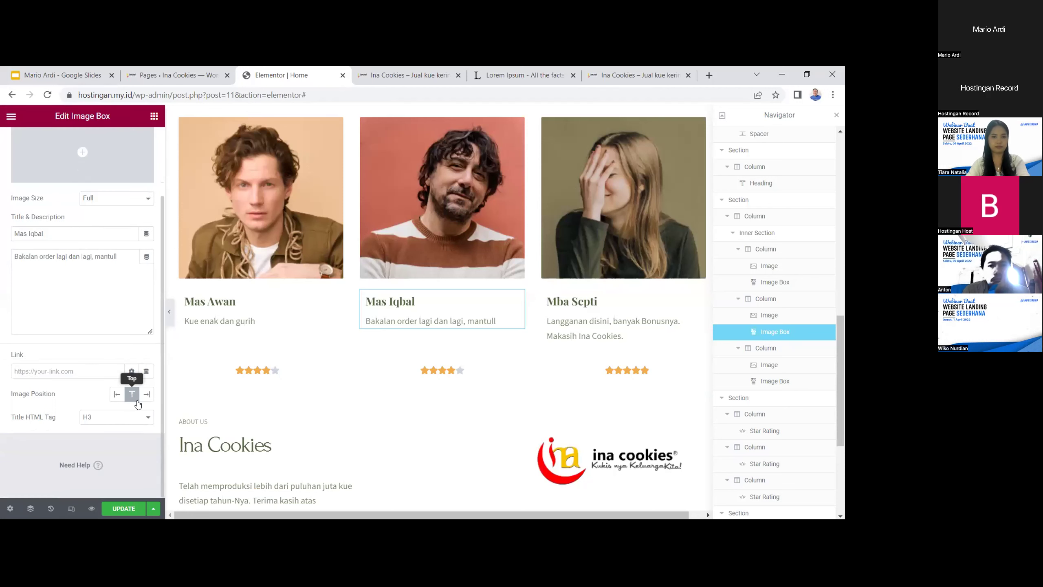
scroll(135, 370, "up", 3)
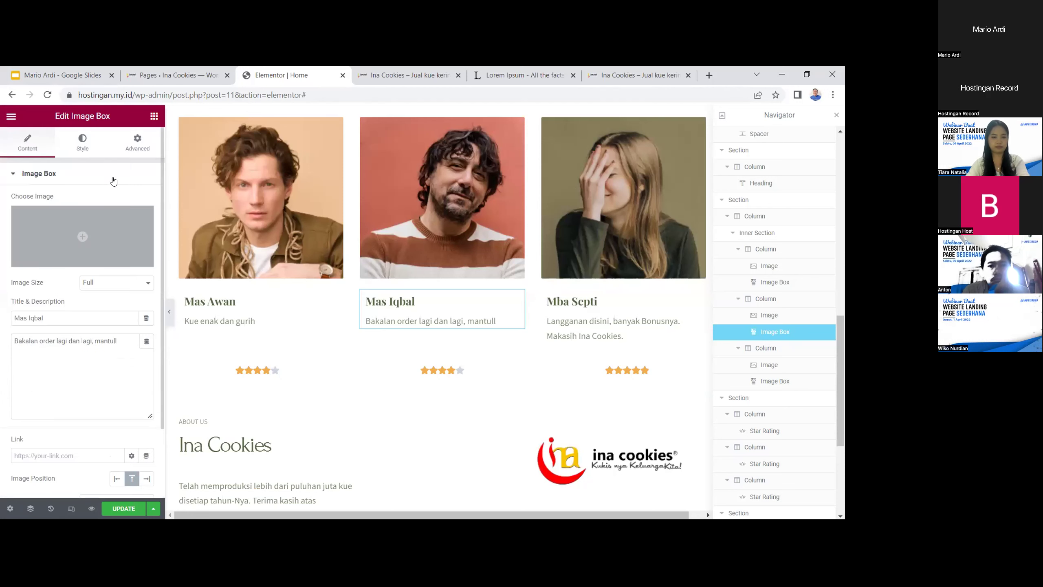
left_click(83, 143)
scroll(124, 319, "down", 2)
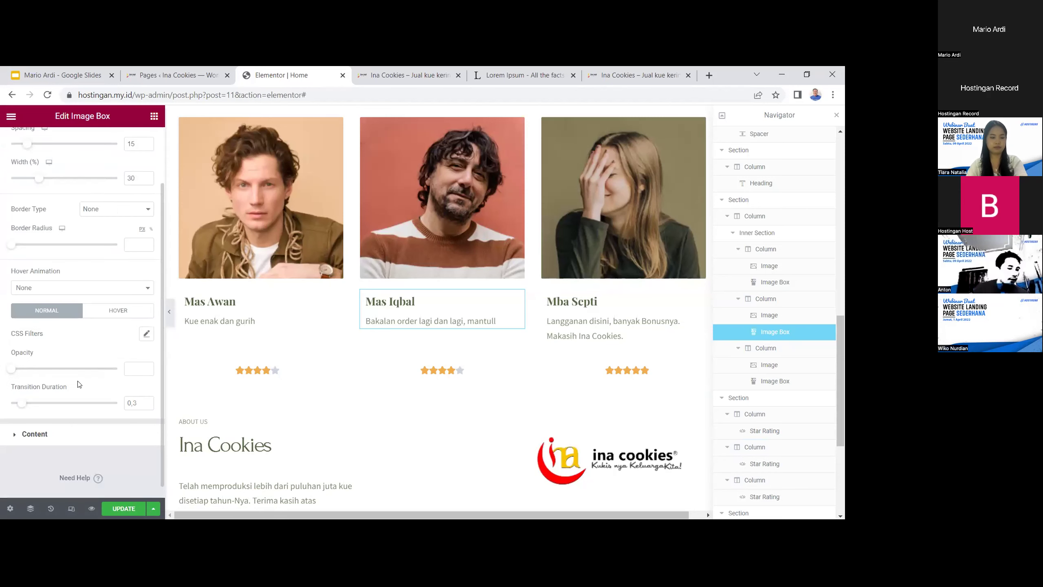
left_click(82, 433)
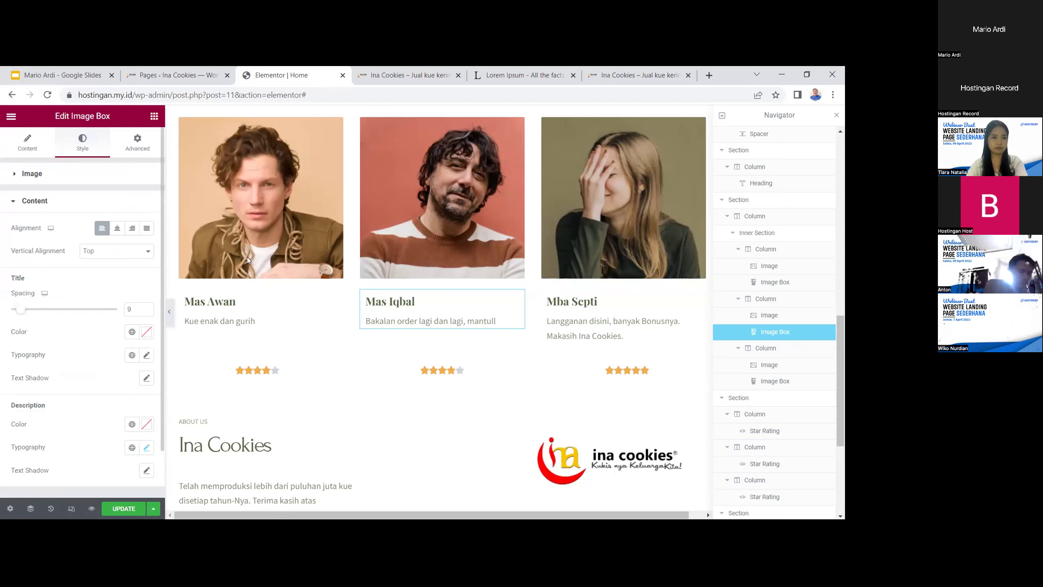
Centre-align the name and review in Mas Awan's card
left_click(245, 300)
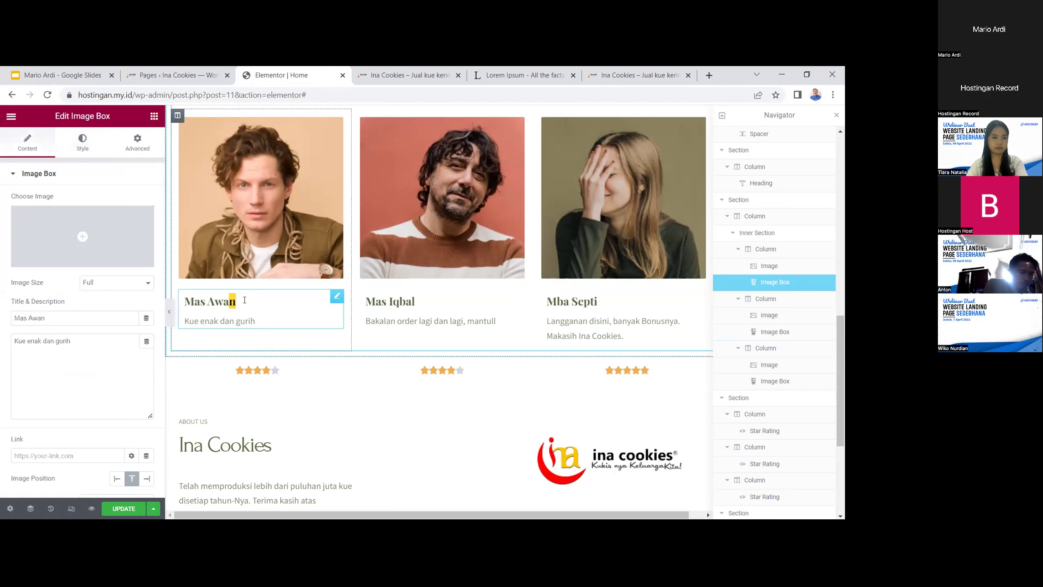
left_click_drag(244, 300, 184, 299)
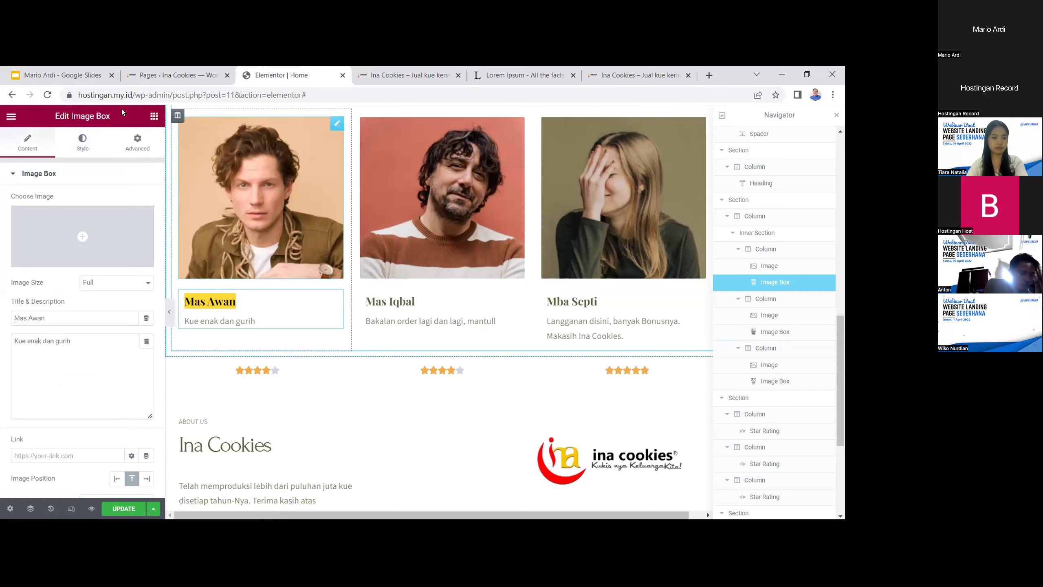
left_click(137, 145)
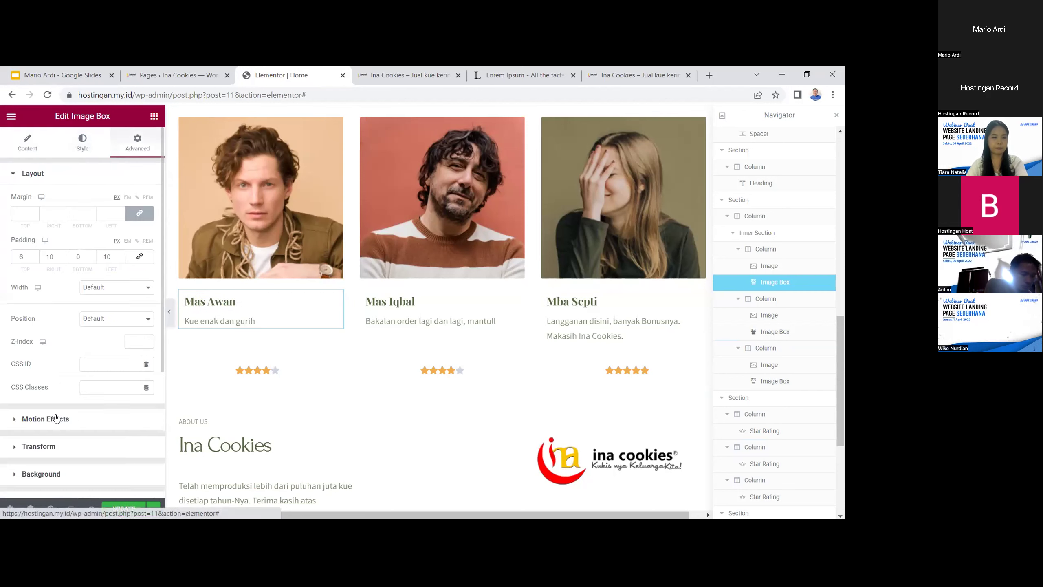
left_click(80, 147)
scroll(78, 365, "down", 5)
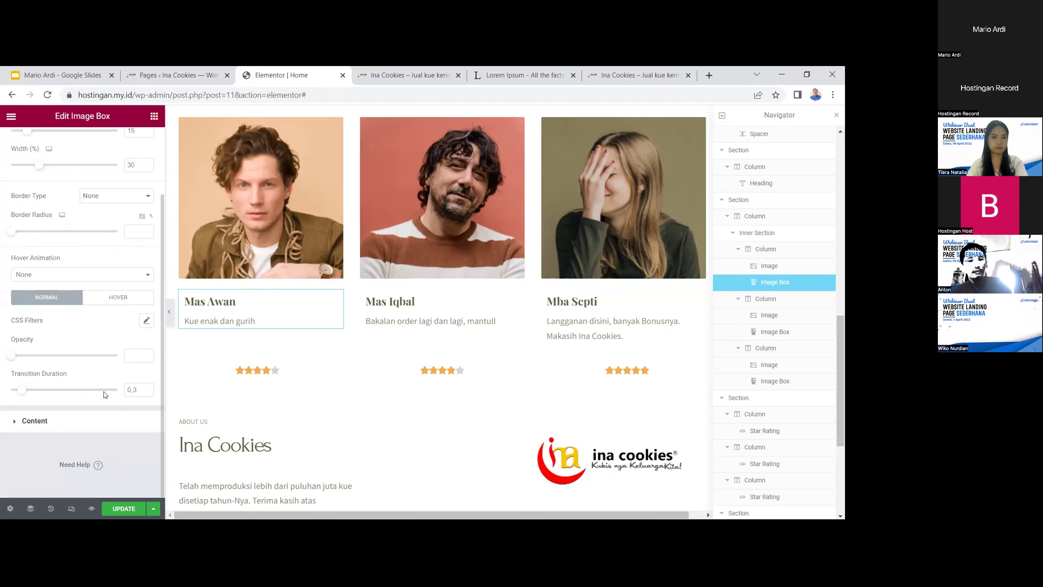
left_click(103, 420)
left_click(117, 229)
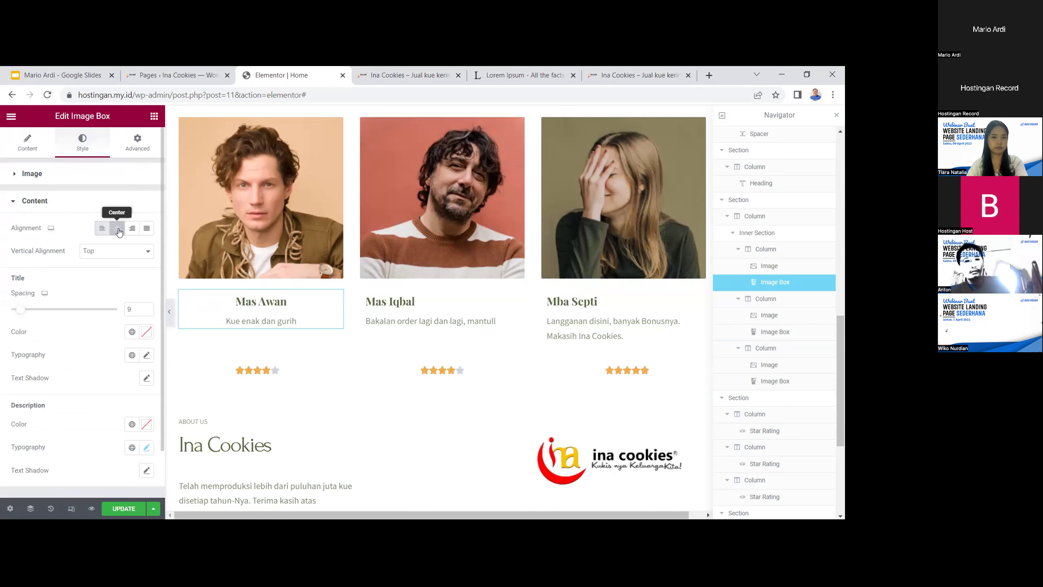
Centre-align the text in Mas Iqbal's card
left_click(400, 313)
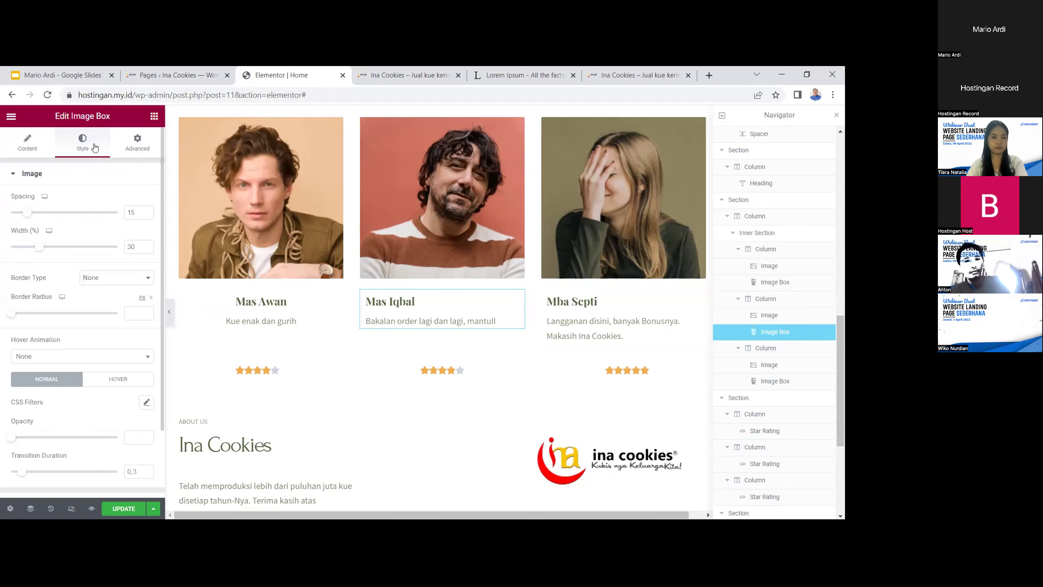
scroll(141, 388, "down", 2)
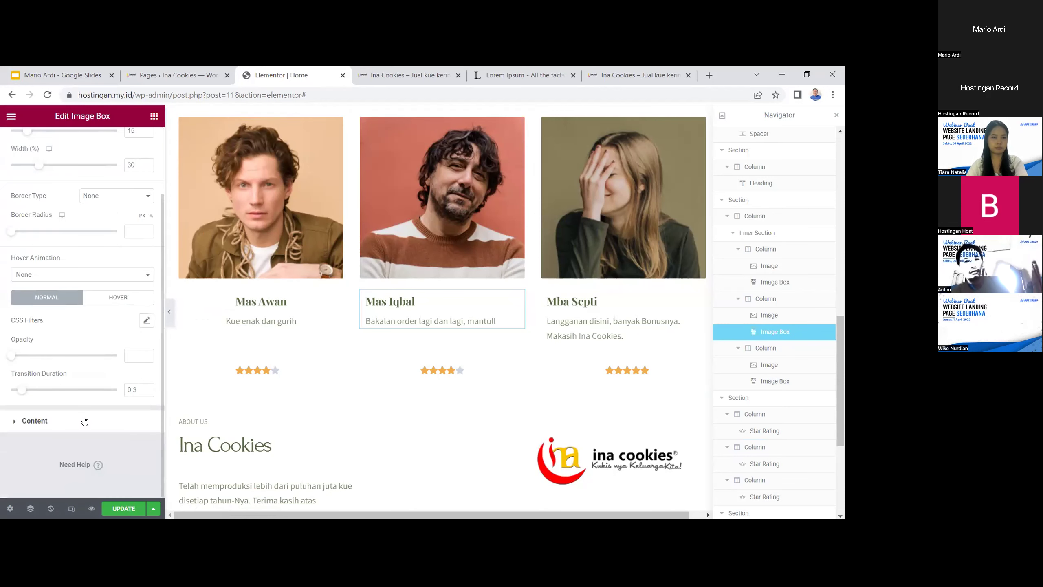
left_click(116, 417)
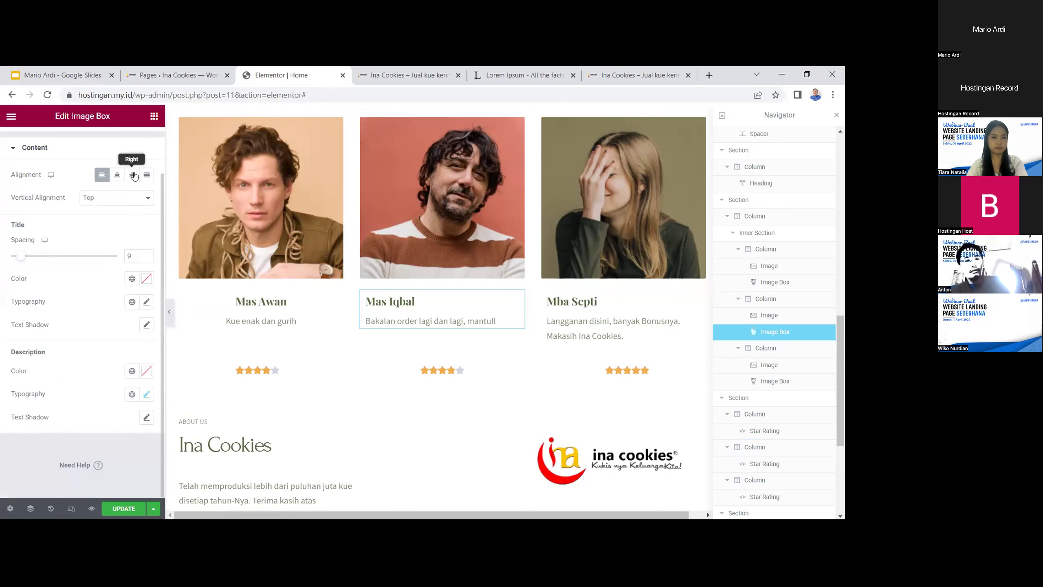
left_click(117, 175)
Centre-align Mba Septi's card text, then select the section holding all three cards
left_click(612, 325)
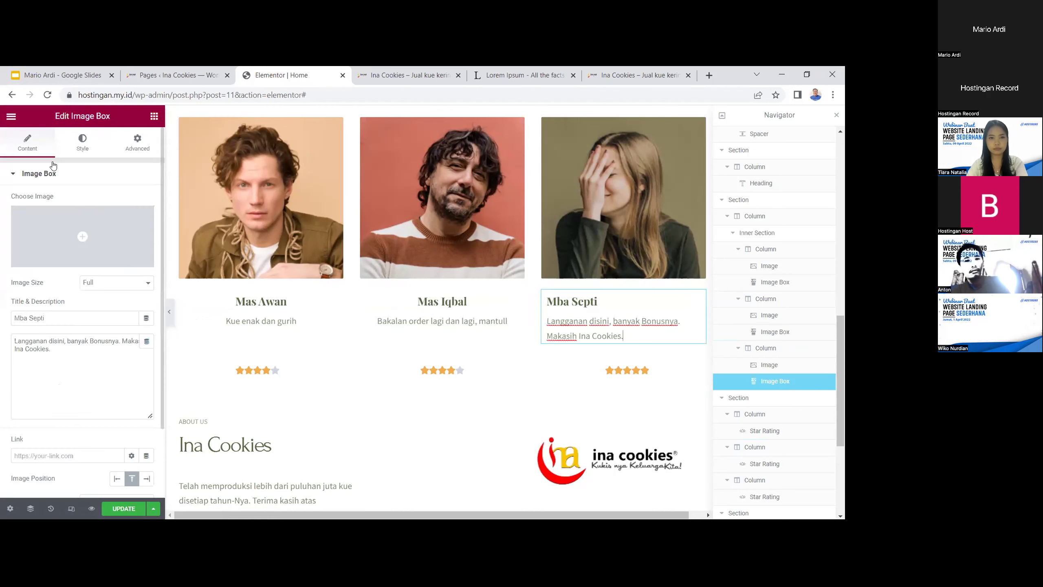
scroll(97, 377, "down", 2)
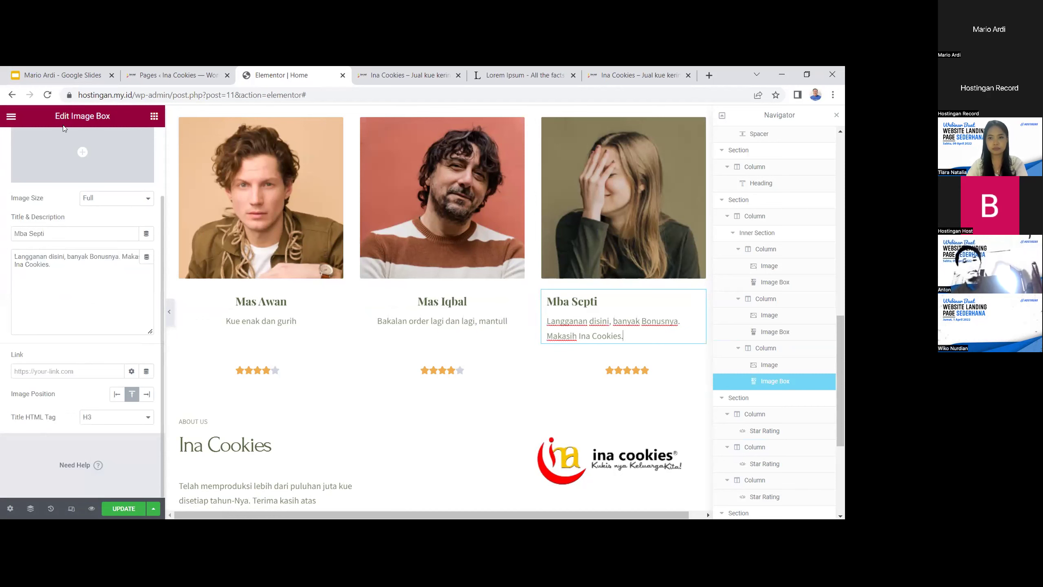
scroll(66, 140, "up", 2)
left_click(83, 143)
scroll(101, 334, "down", 2)
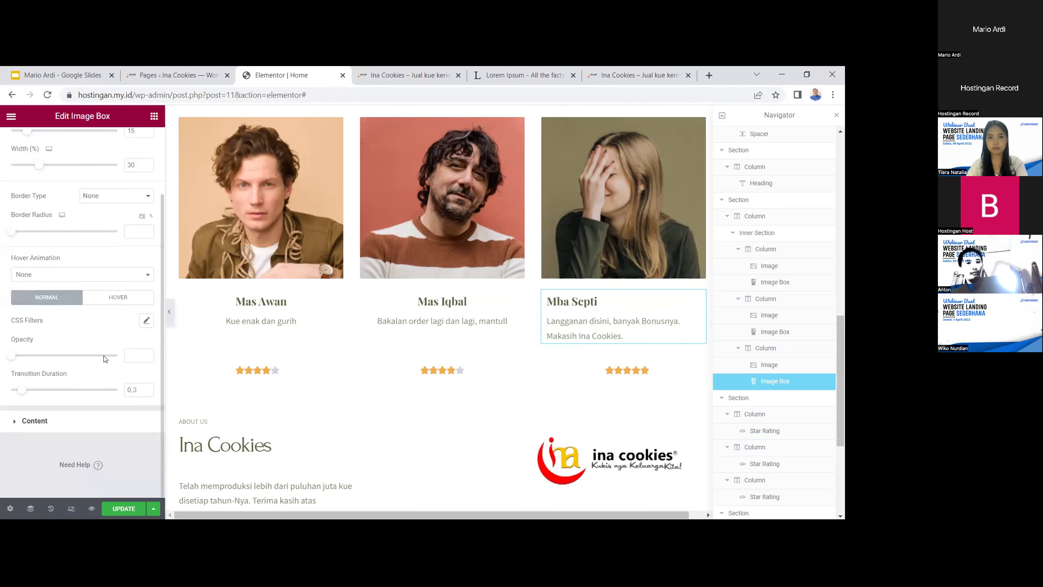
left_click(62, 421)
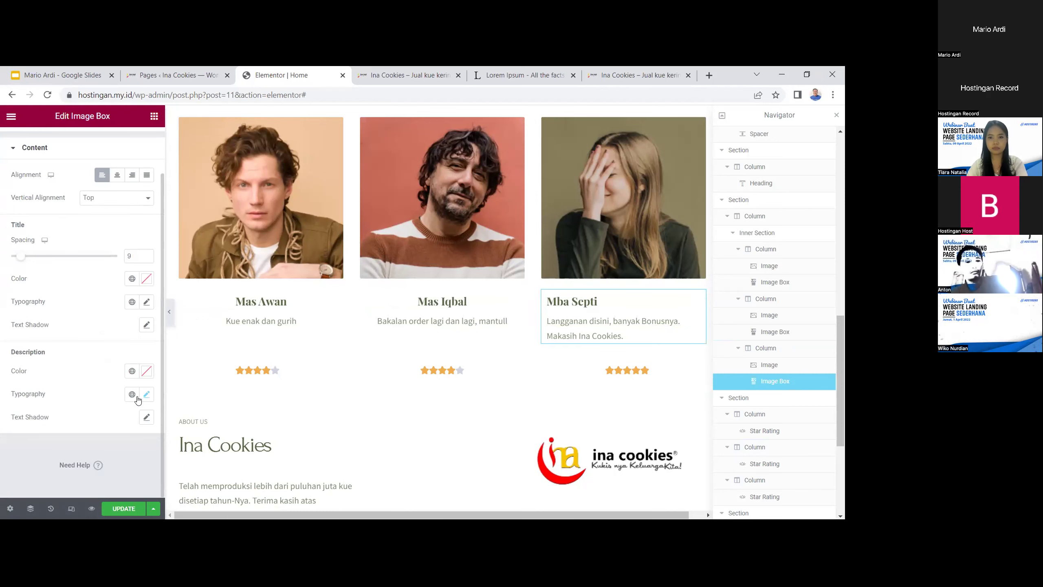
left_click(117, 175)
scroll(519, 386, "up", 4)
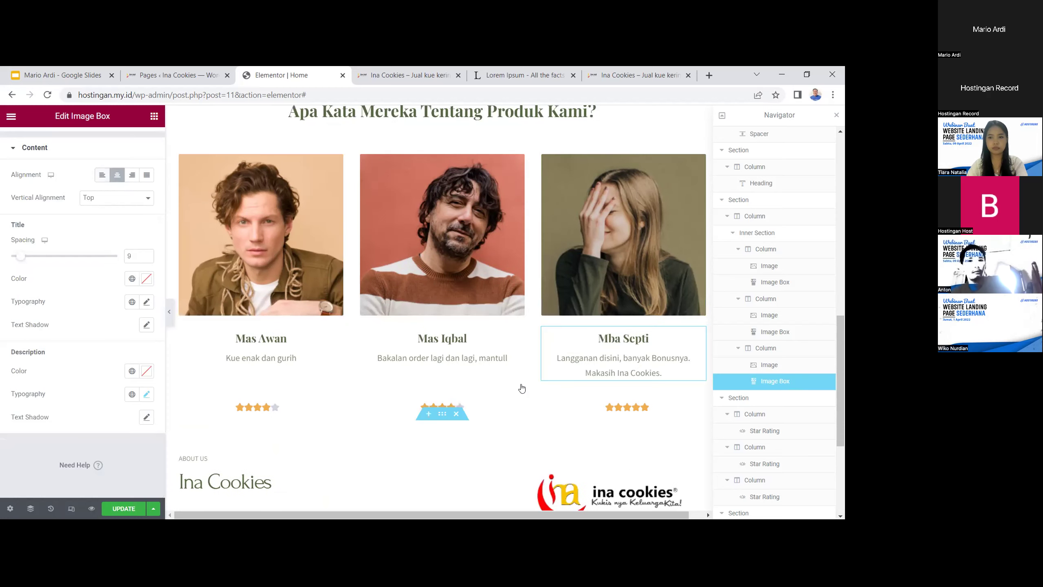
left_click(436, 255)
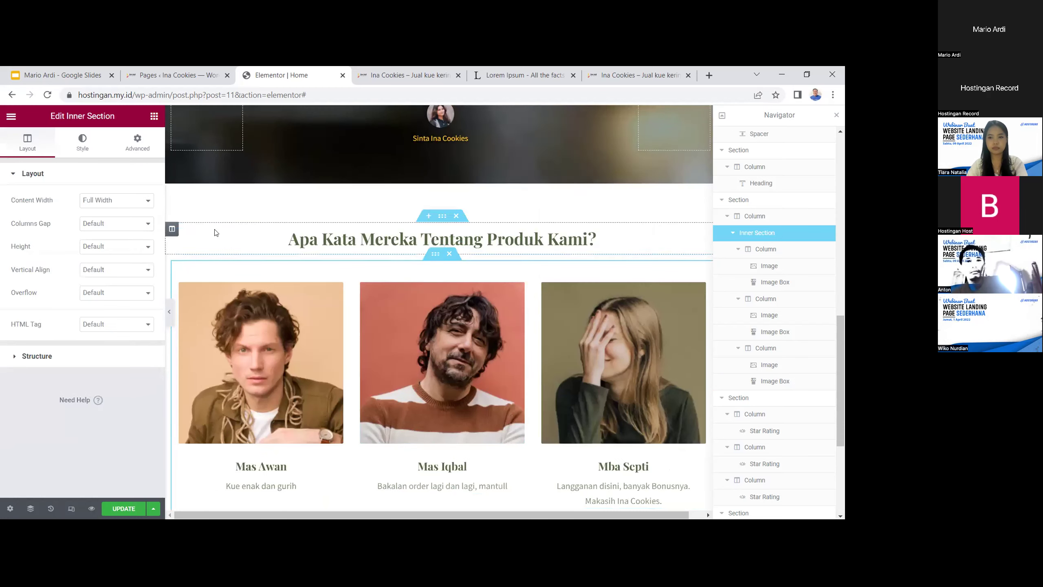
left_click(85, 144)
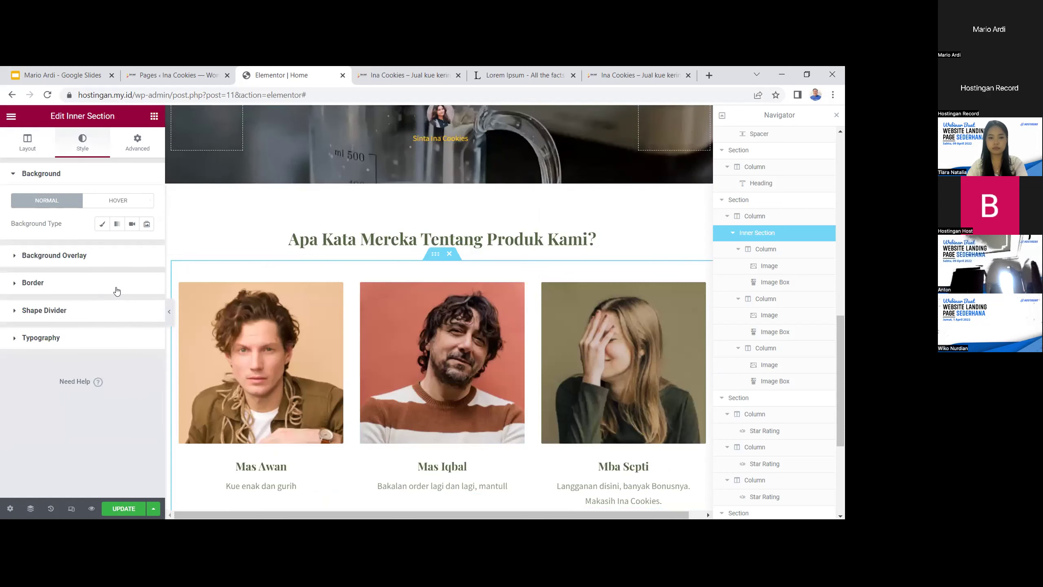
Try Zoom In Down, Zoom In Left, Bounce In and Bounce In Right as the row's entrance animation
left_click(138, 141)
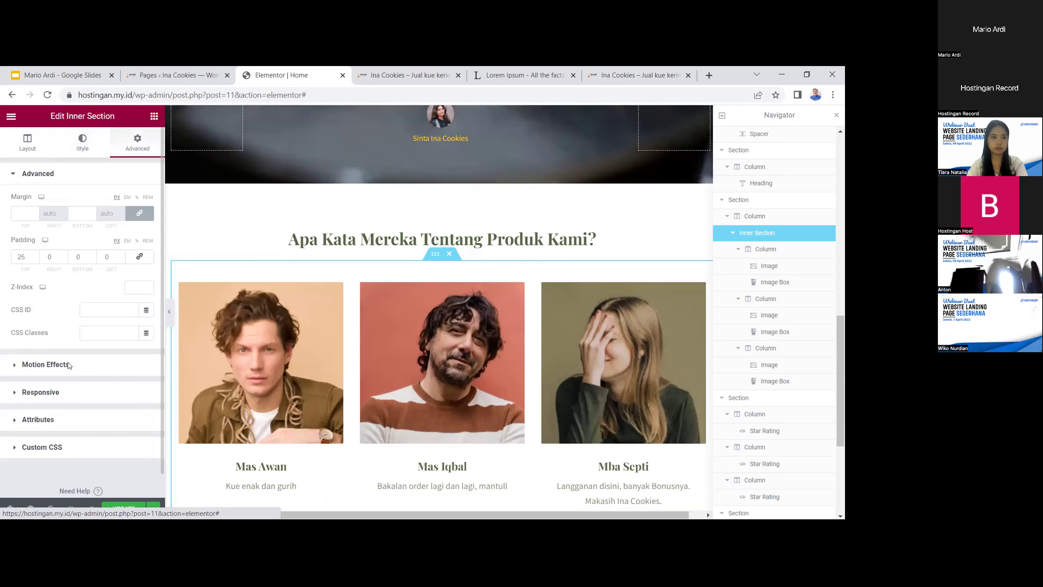
left_click(45, 364)
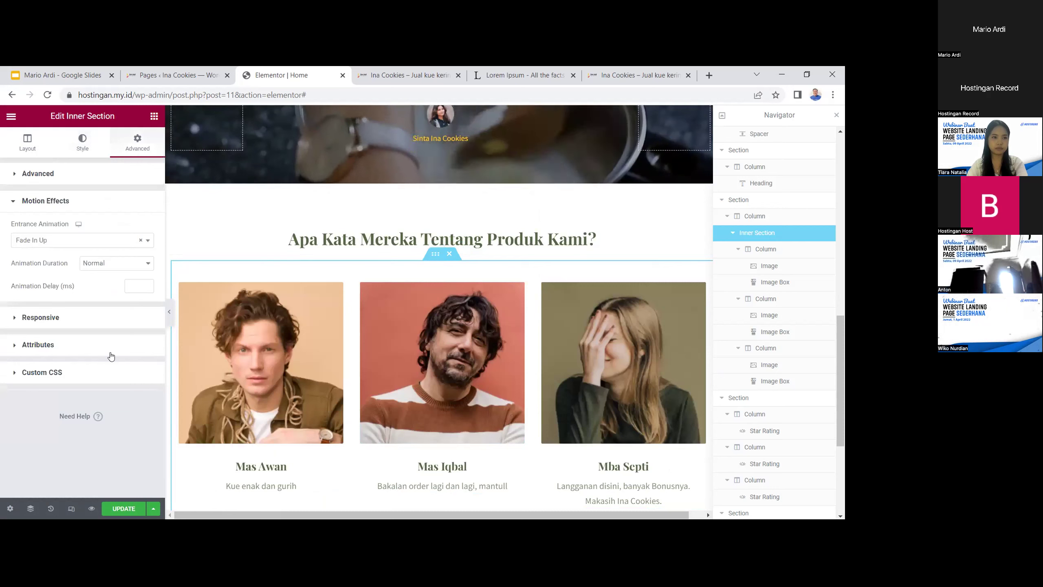
left_click(53, 245)
scroll(65, 334, "down", 2)
left_click(65, 334)
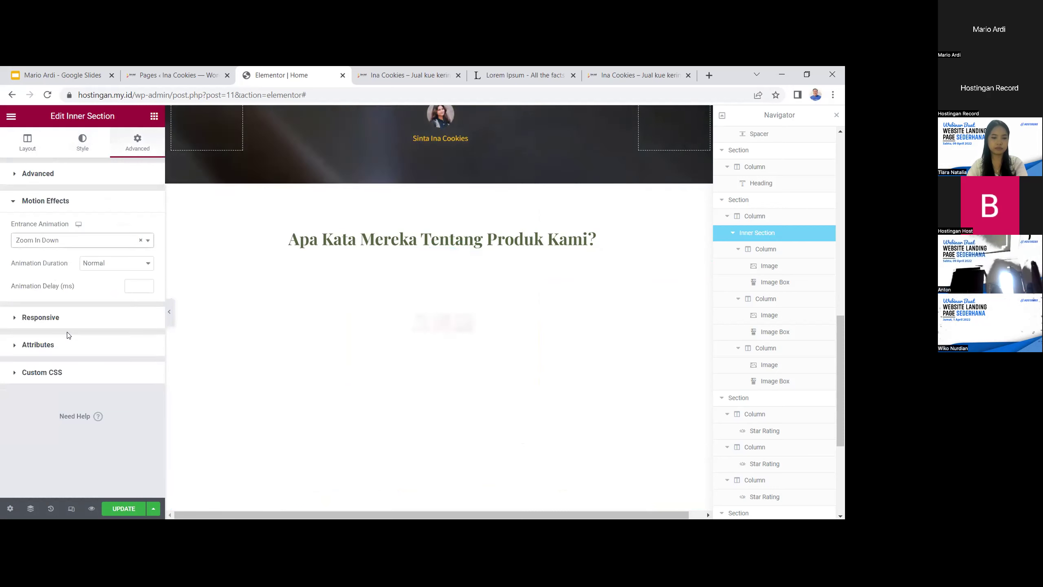
left_click(65, 241)
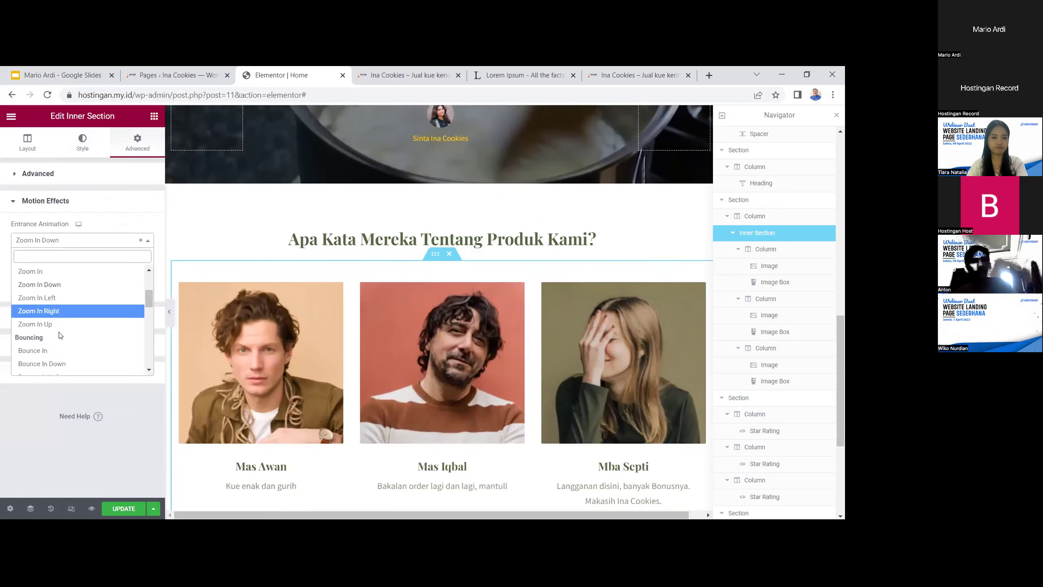
left_click(61, 298)
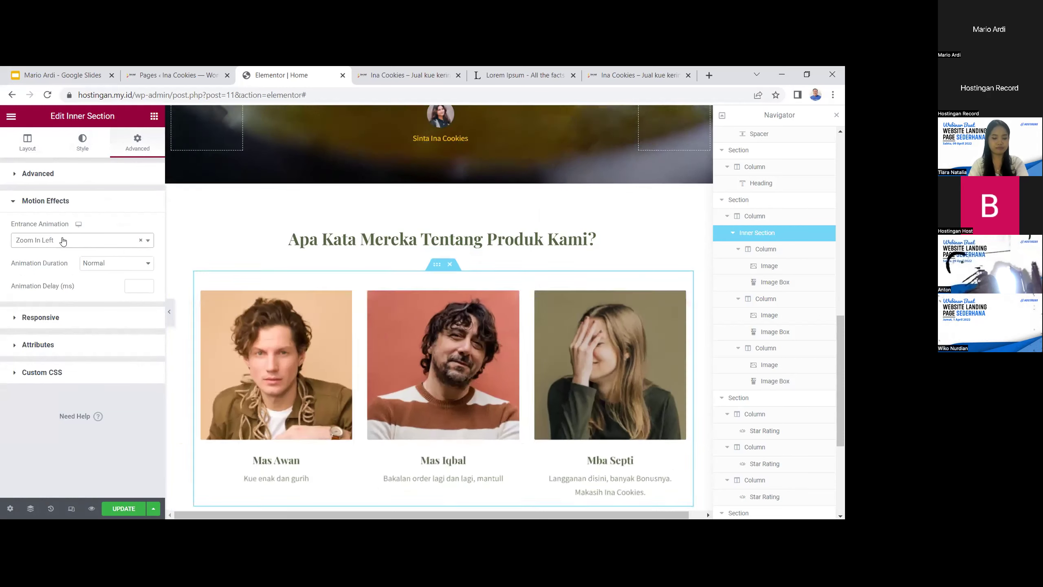
left_click(63, 240)
left_click(76, 343)
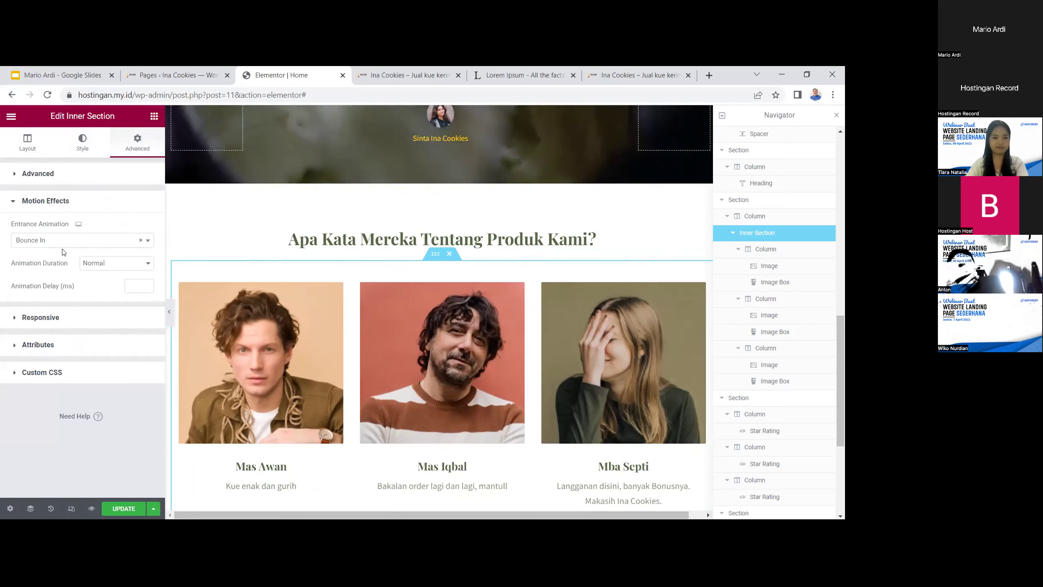
left_click(66, 240)
left_click(59, 328)
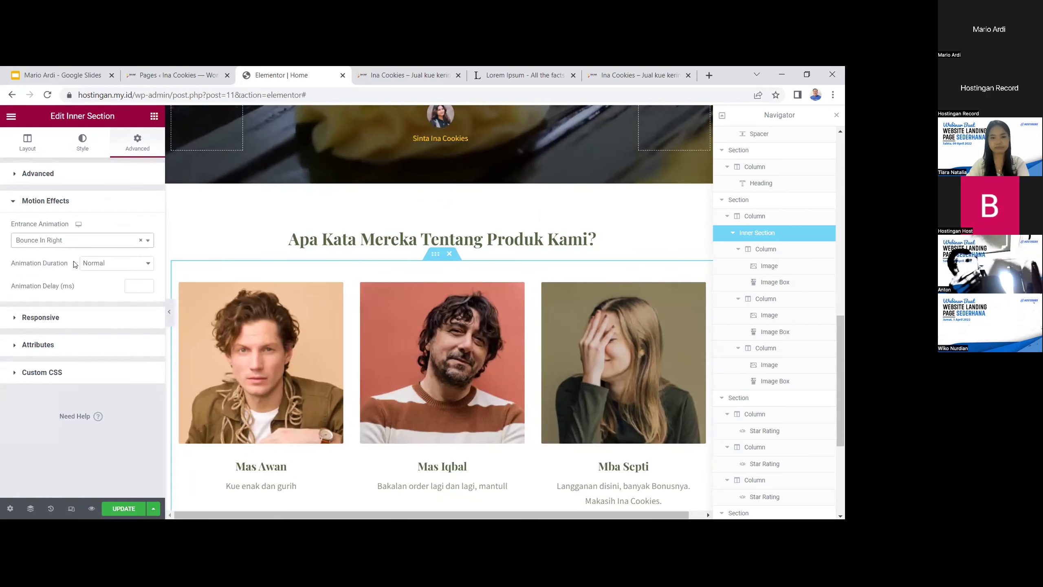
After trying Slide In Down, Rotate In and Wobble, settle on Slide In Left and update the page
left_click(65, 243)
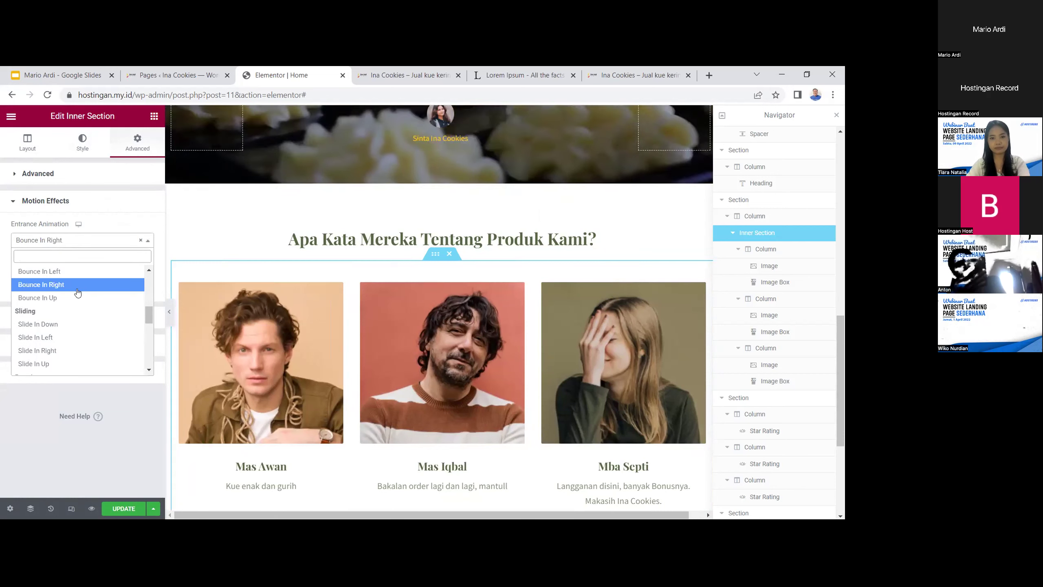
left_click(64, 325)
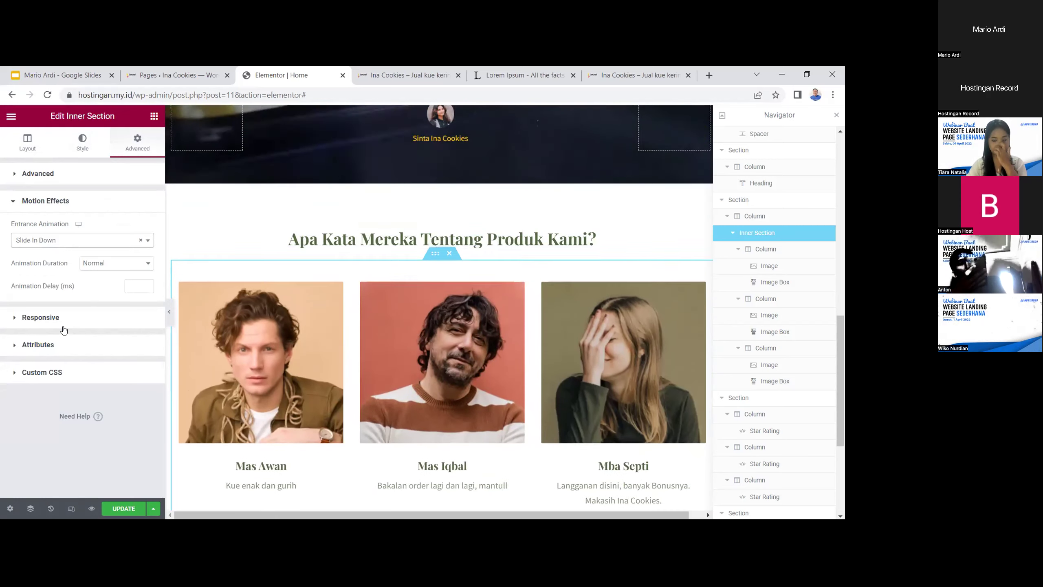
left_click(66, 240)
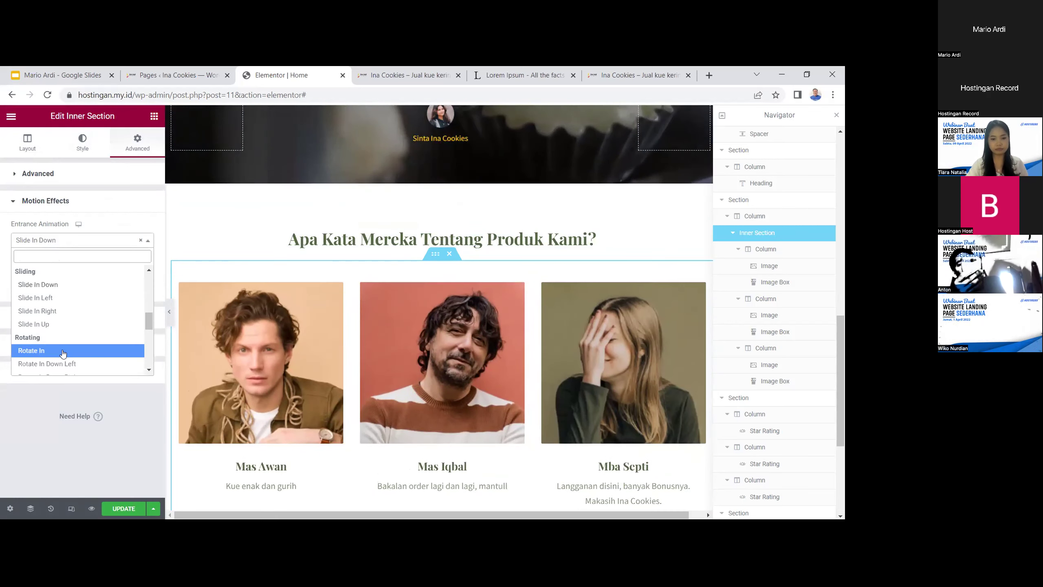
left_click(75, 347)
left_click(76, 240)
scroll(63, 341, "up", 3)
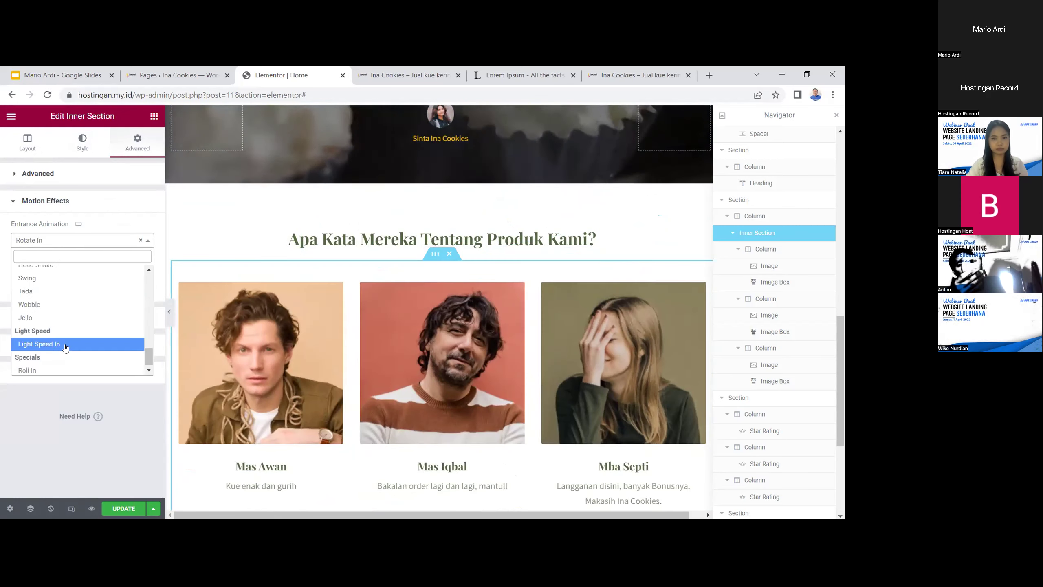
left_click(66, 304)
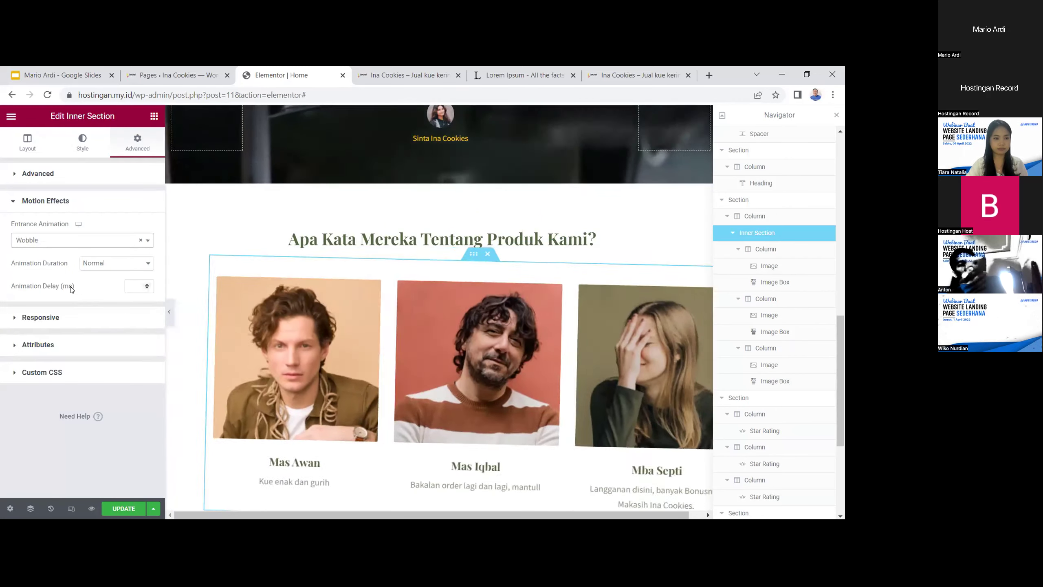
left_click(76, 239)
scroll(60, 349, "up", 3)
scroll(59, 349, "up", 2)
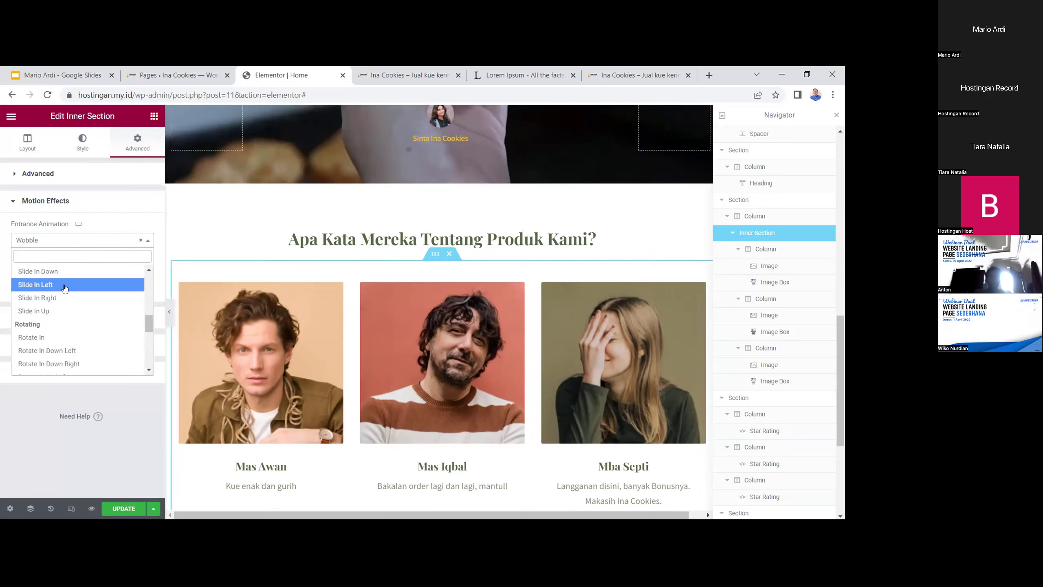
left_click(65, 285)
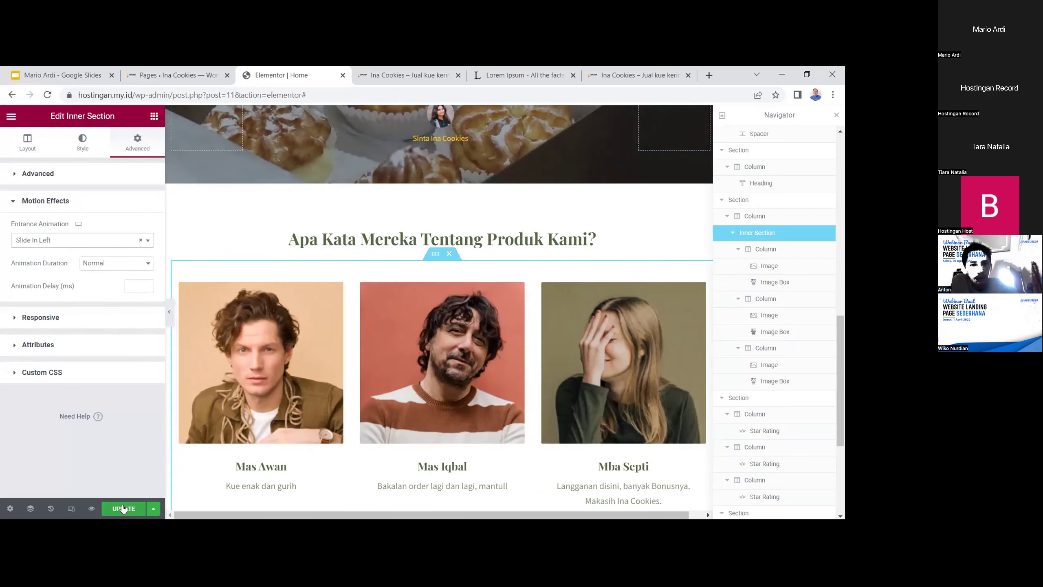
left_click(123, 508)
left_click(438, 220)
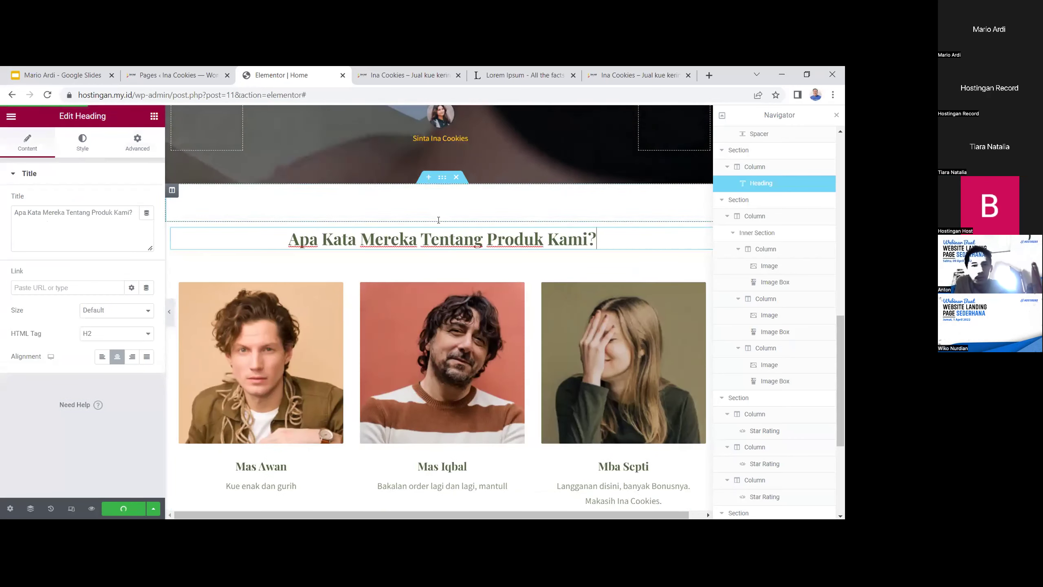
Give the 'Apa Kata Mereka Tentang Produk Kami?' section a Slide In Right entrance animation
left_click(409, 220)
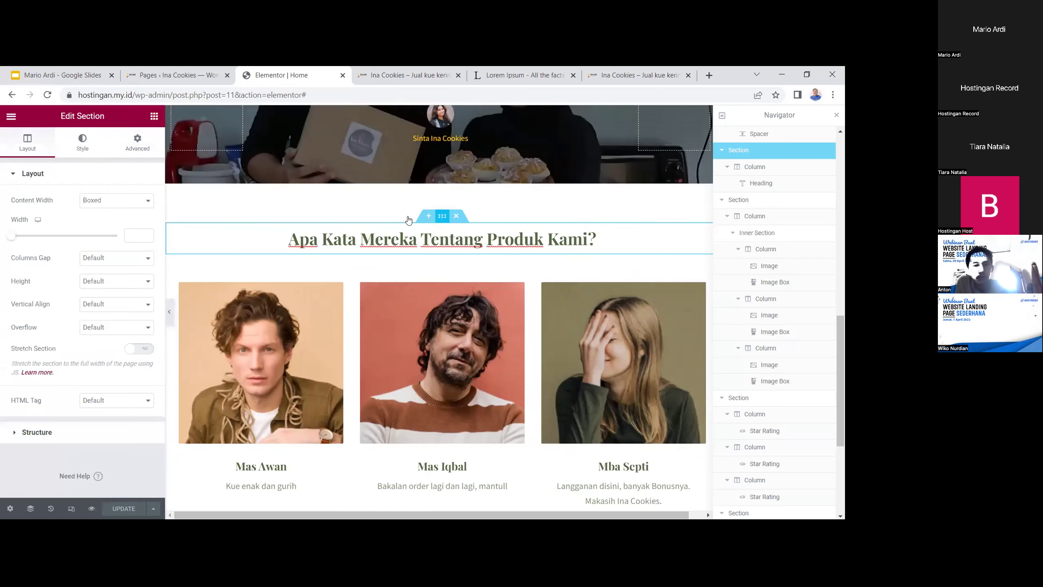
left_click(137, 142)
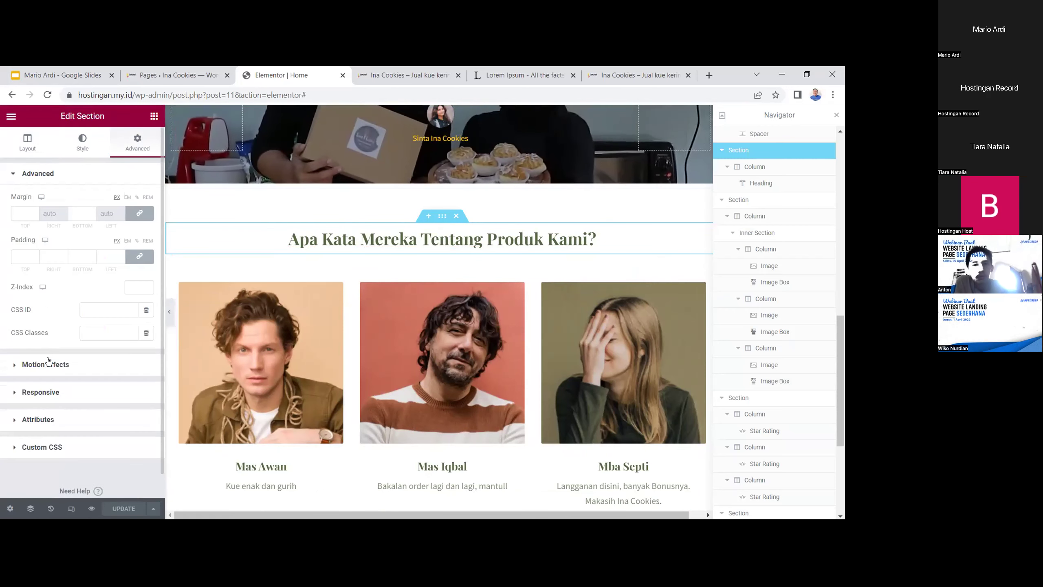
left_click(46, 362)
left_click(64, 240)
scroll(59, 312, "down", 3)
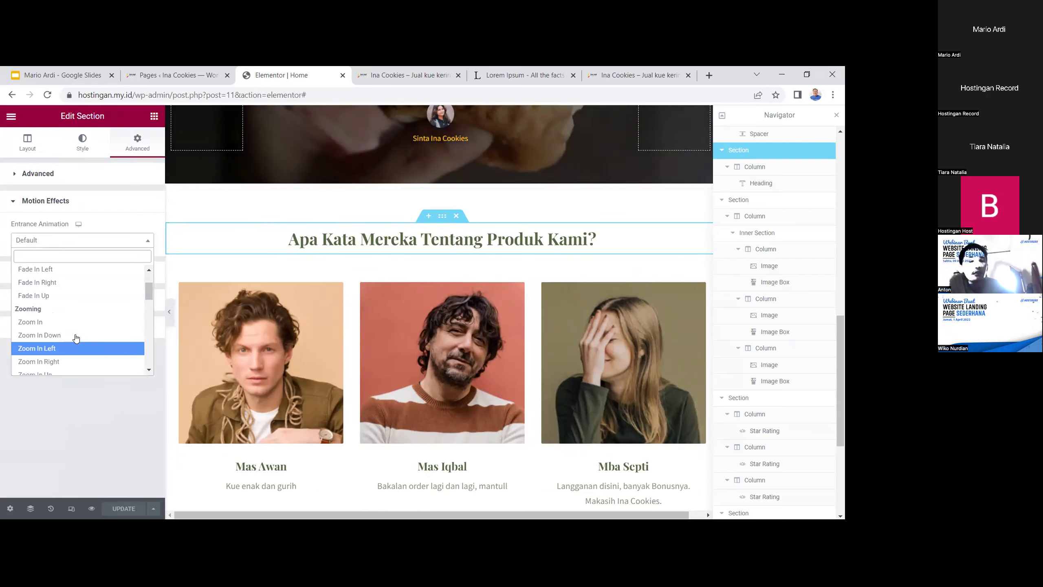
scroll(74, 341, "down", 4)
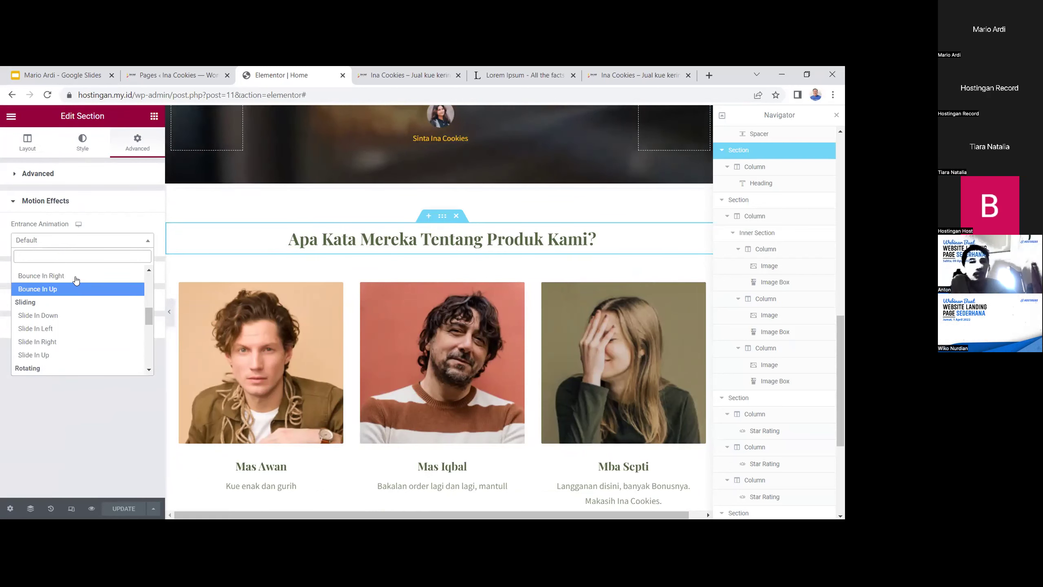
left_click(73, 342)
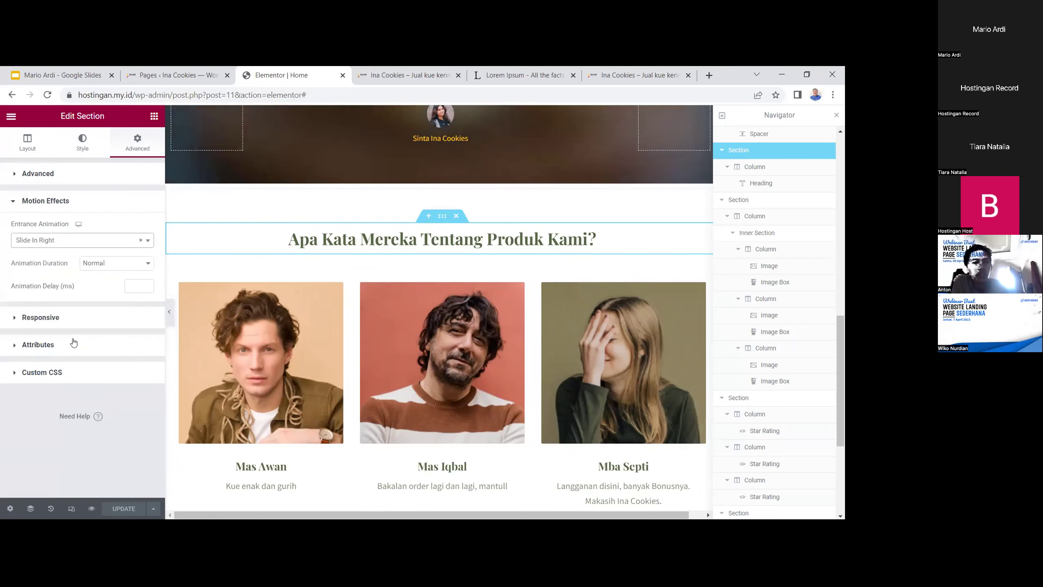
scroll(359, 362, "down", 8)
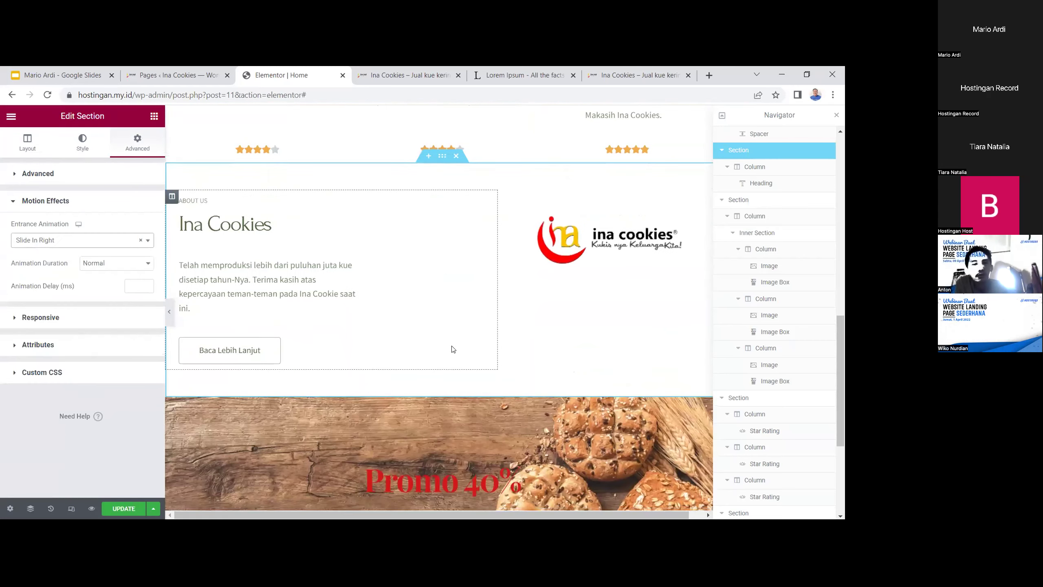
scroll(457, 333, "down", 4)
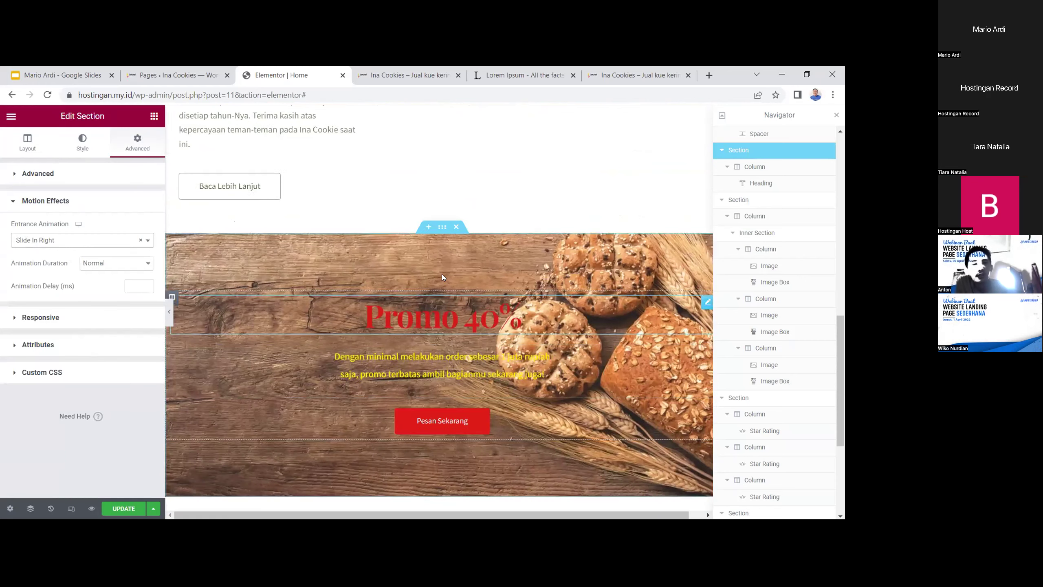
Give the Promo 40% banner section a Bounce In Down entrance animation
left_click(441, 227)
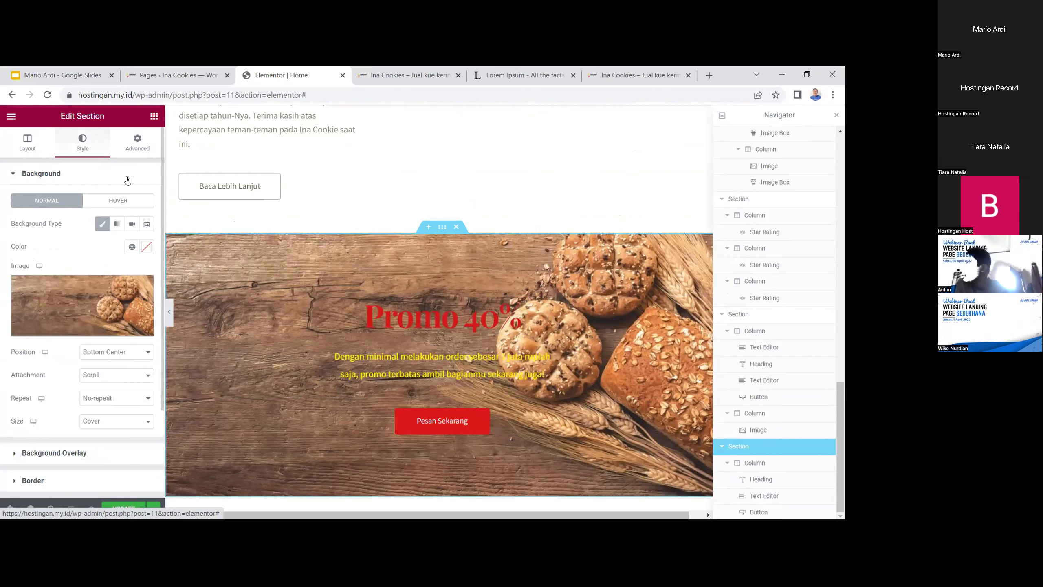
left_click(75, 365)
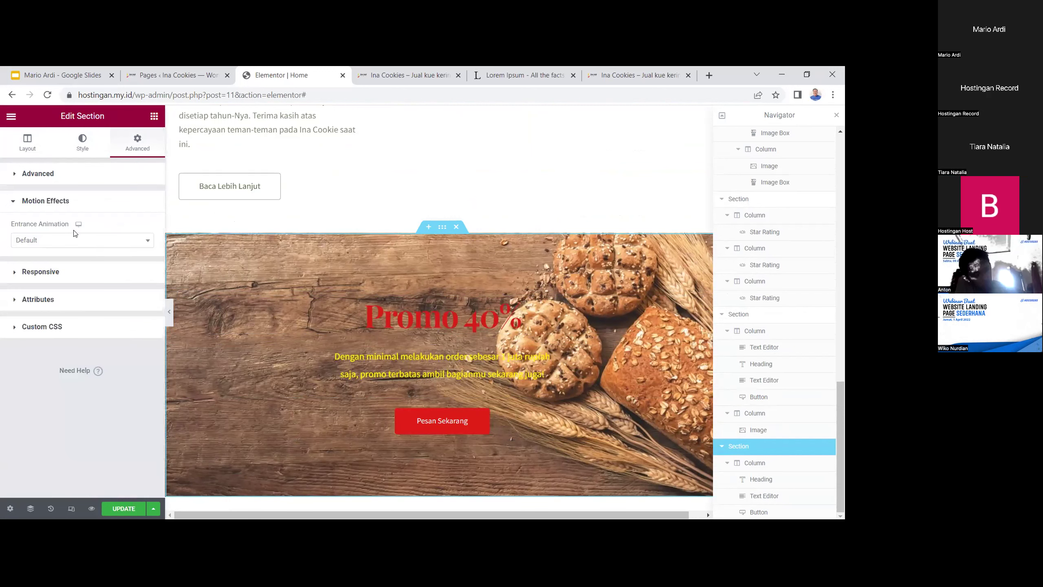
left_click(42, 243)
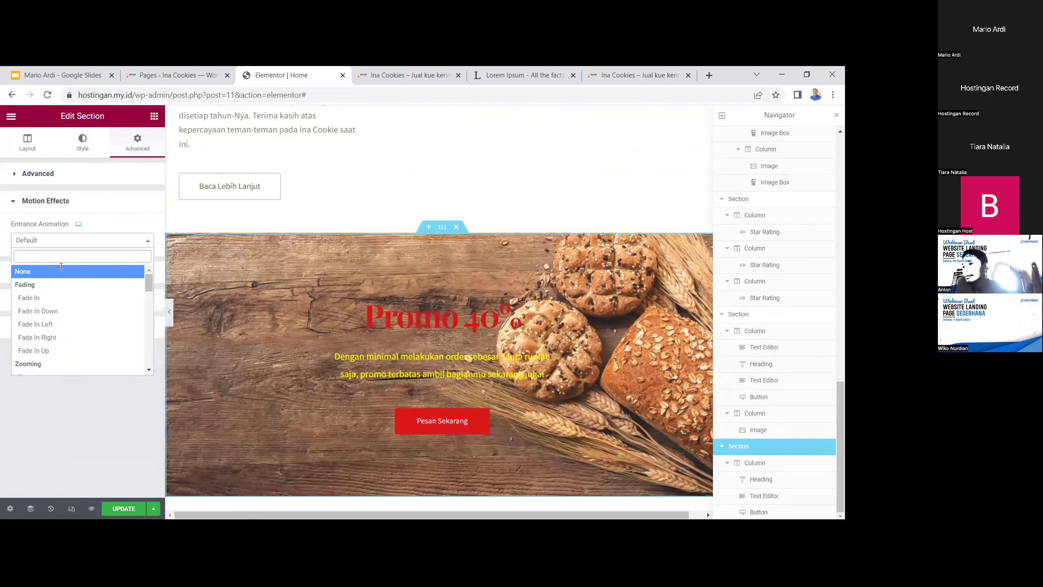
type("bou")
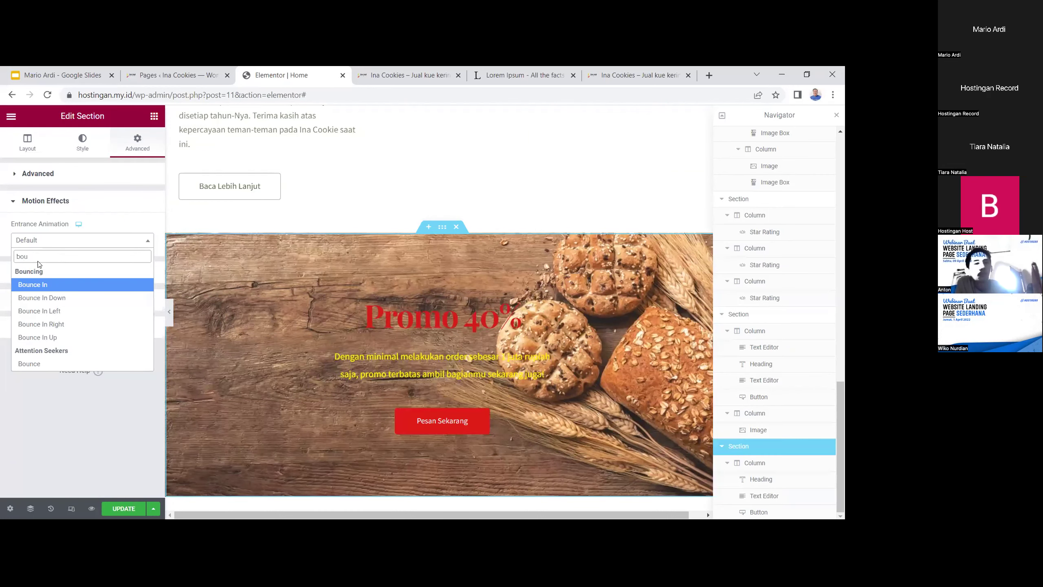
left_click(47, 298)
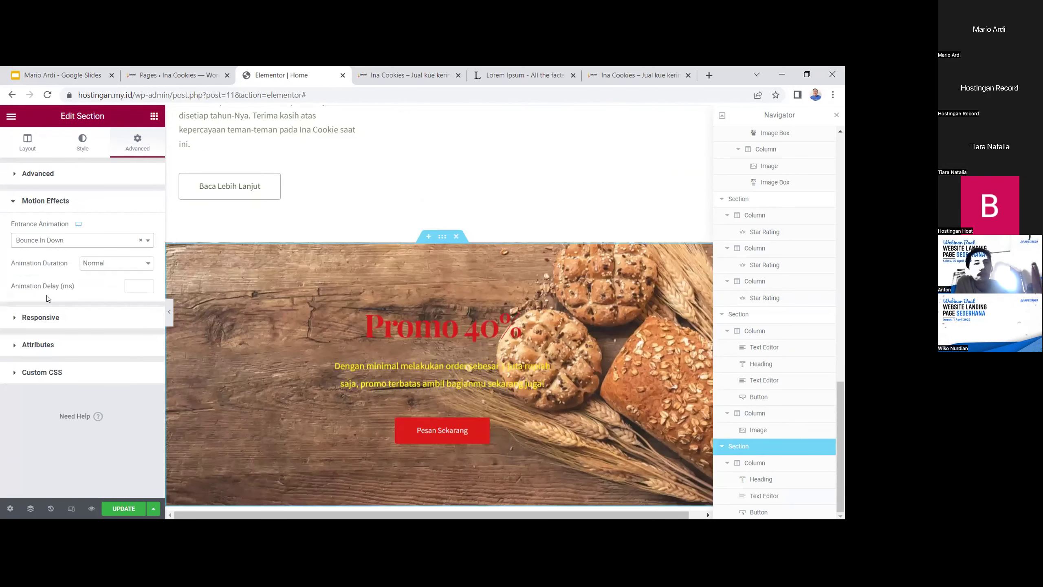
Lower the promo banner's minimum height to 70 and save the page
scroll(338, 244, "up", 3)
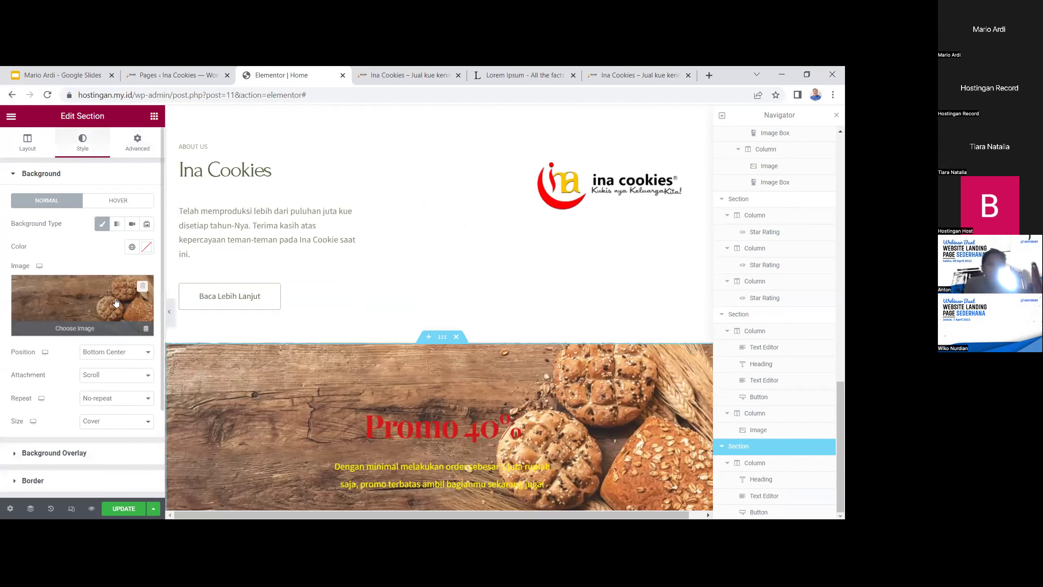
left_click(15, 144)
left_click_drag(43, 319, 23, 321)
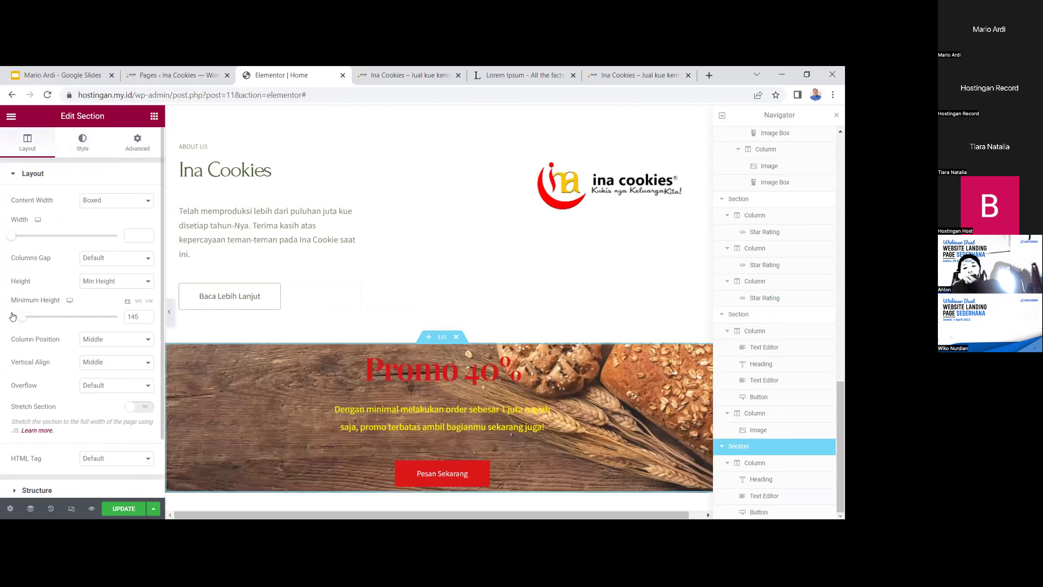
scroll(369, 444, "down", 5)
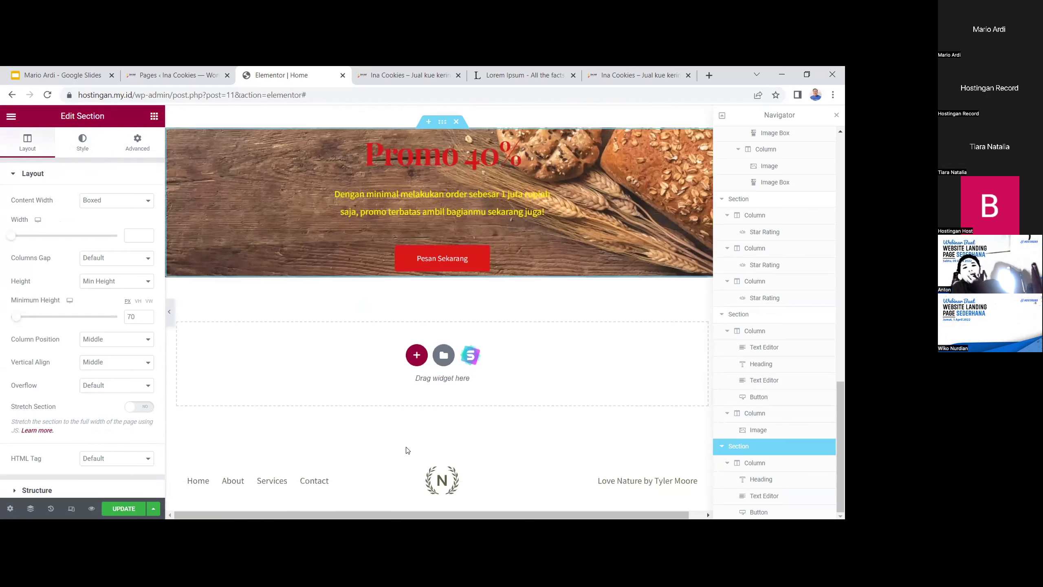
scroll(427, 445, "up", 5)
key("ctrl+s")
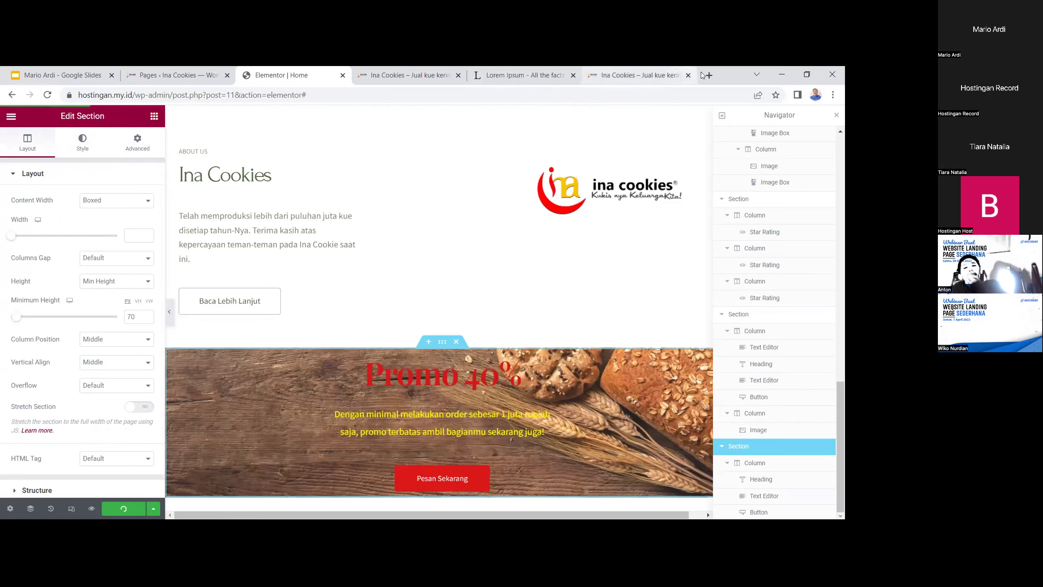
left_click(646, 74)
Reload the live Ina Cookies site and scroll through its sections
left_click(619, 96)
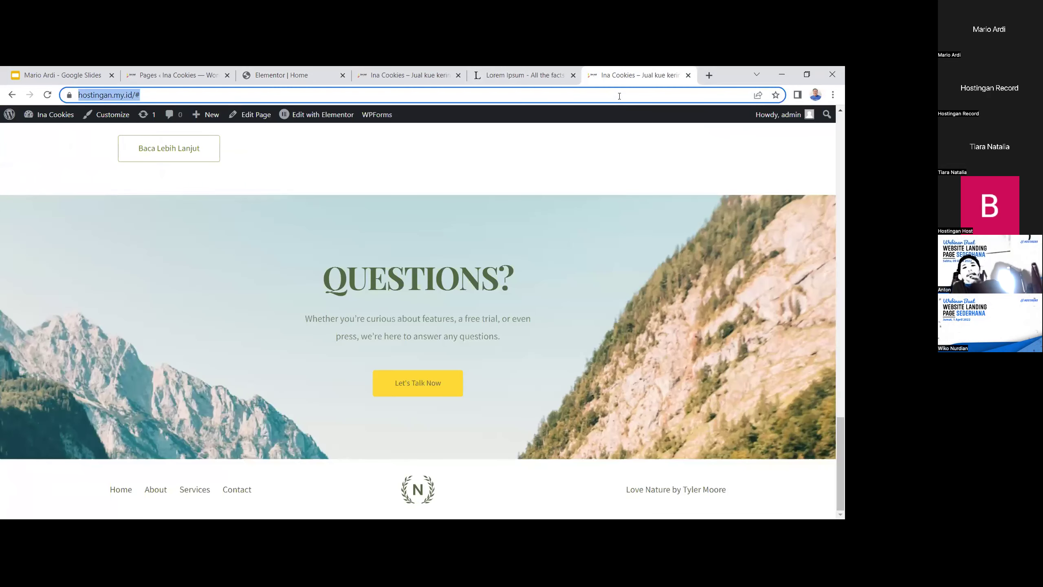
key("Return")
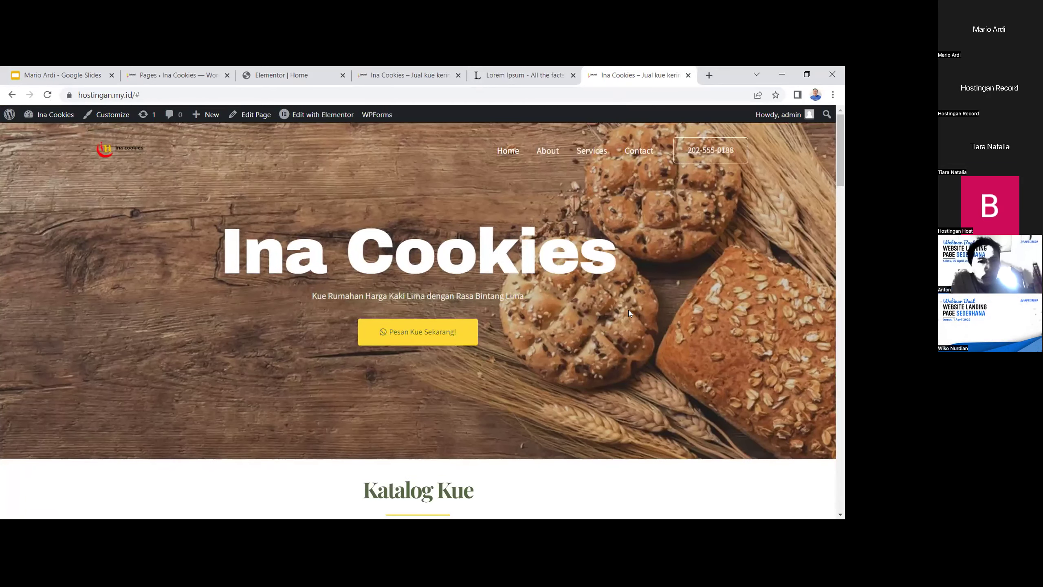
scroll(619, 339, "down", 8)
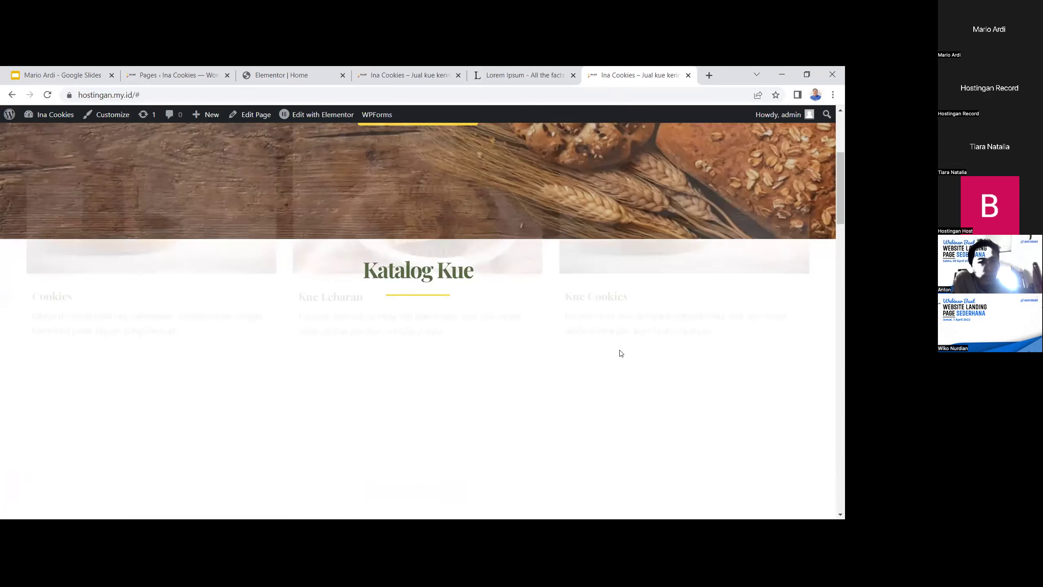
scroll(620, 353, "down", 4)
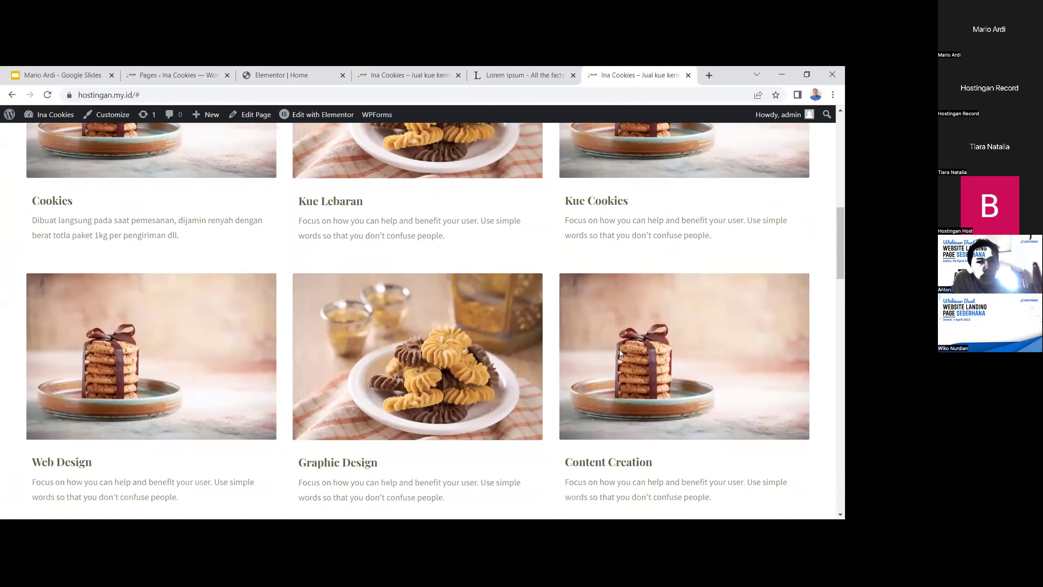
scroll(619, 350, "up", 8)
scroll(620, 342, "up", 4)
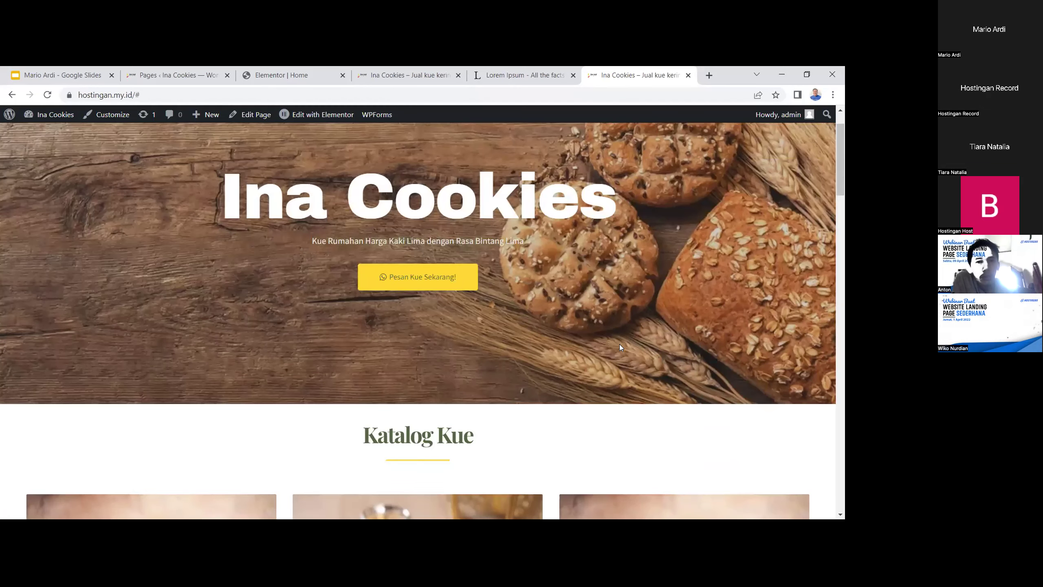
scroll(619, 347, "down", 7)
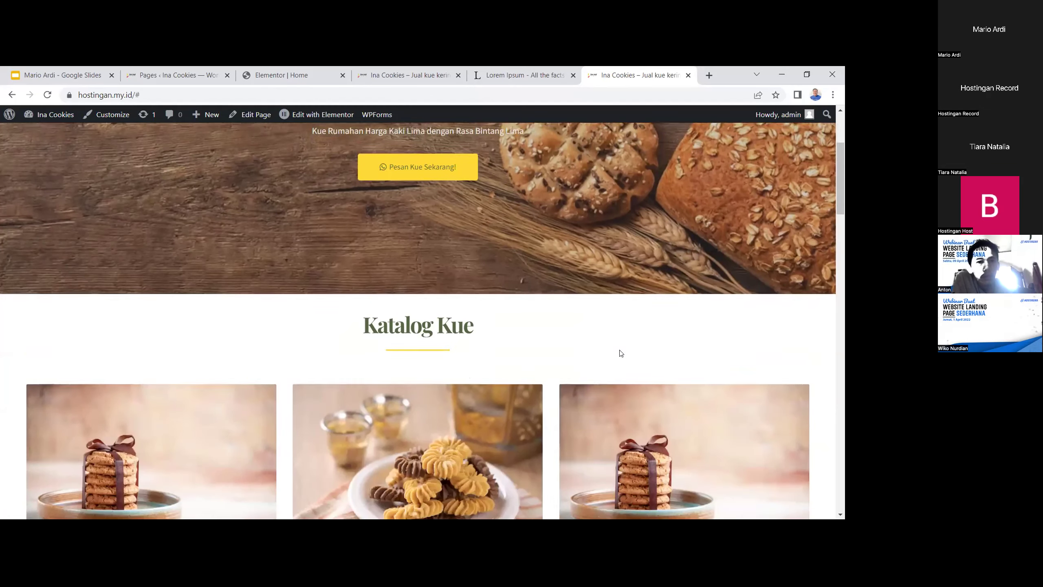
scroll(620, 348, "down", 13)
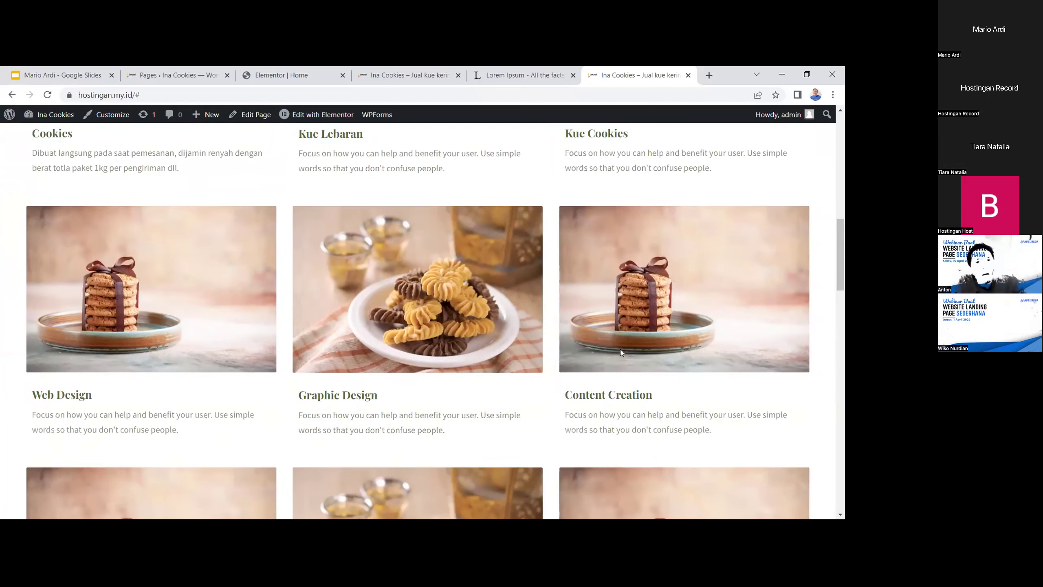
scroll(620, 349, "down", 6)
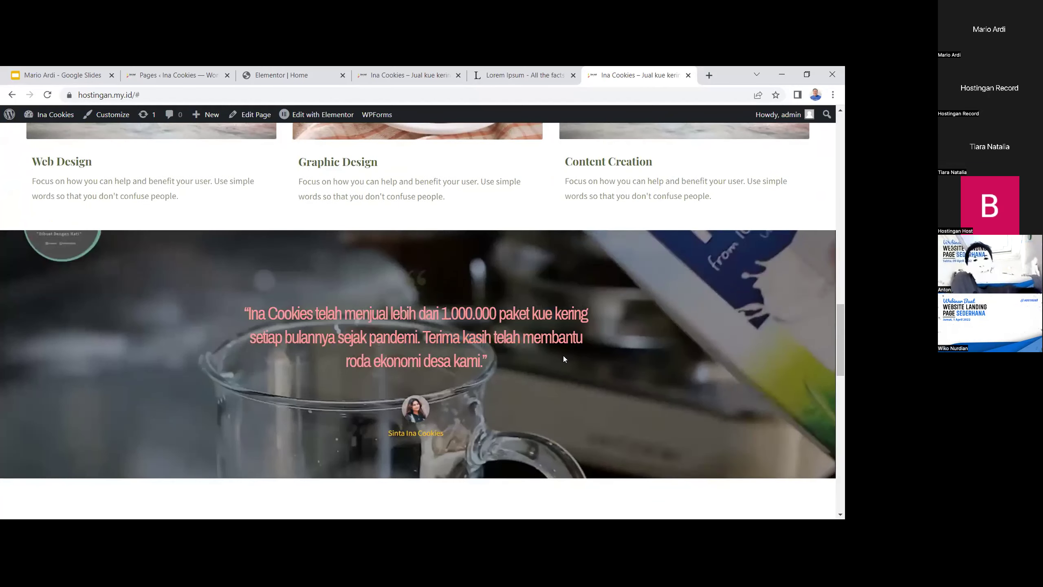
scroll(623, 359, "down", 1)
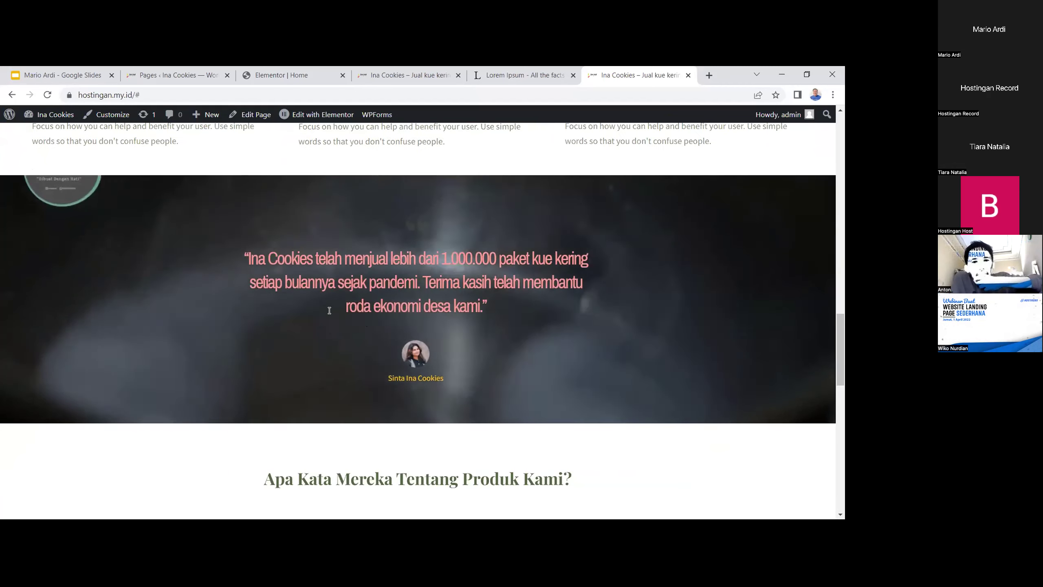
scroll(575, 365, "down", 1)
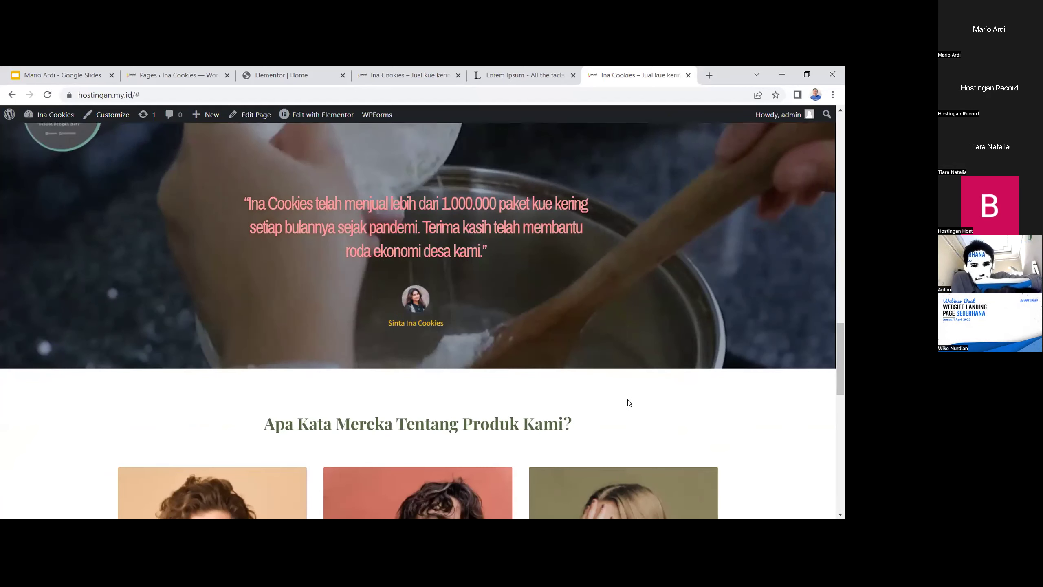
scroll(622, 390, "down", 1)
Reload the live site again, check it down to the footer, then edit the Home page
left_click(358, 95)
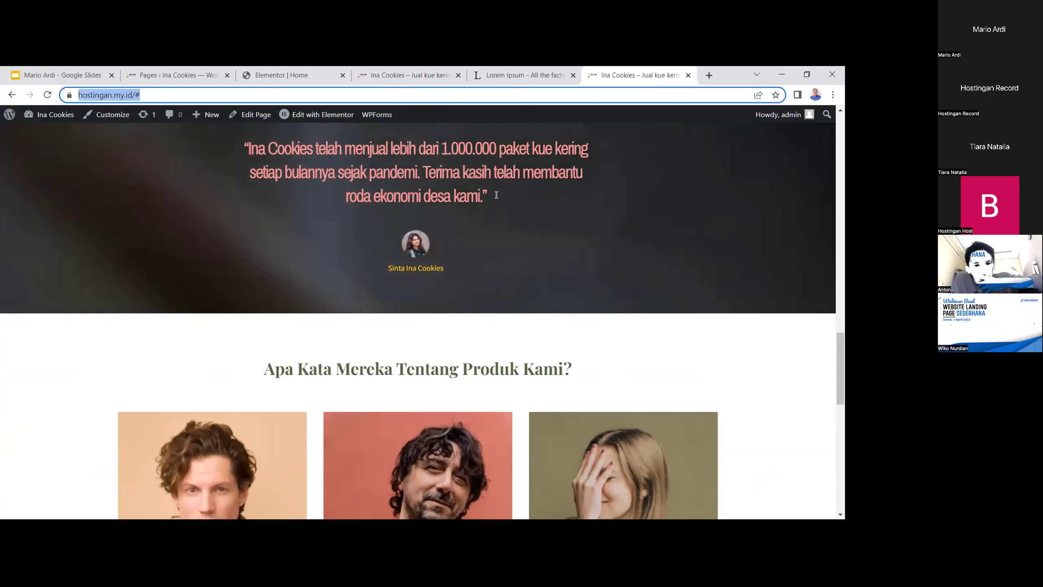
key("Return")
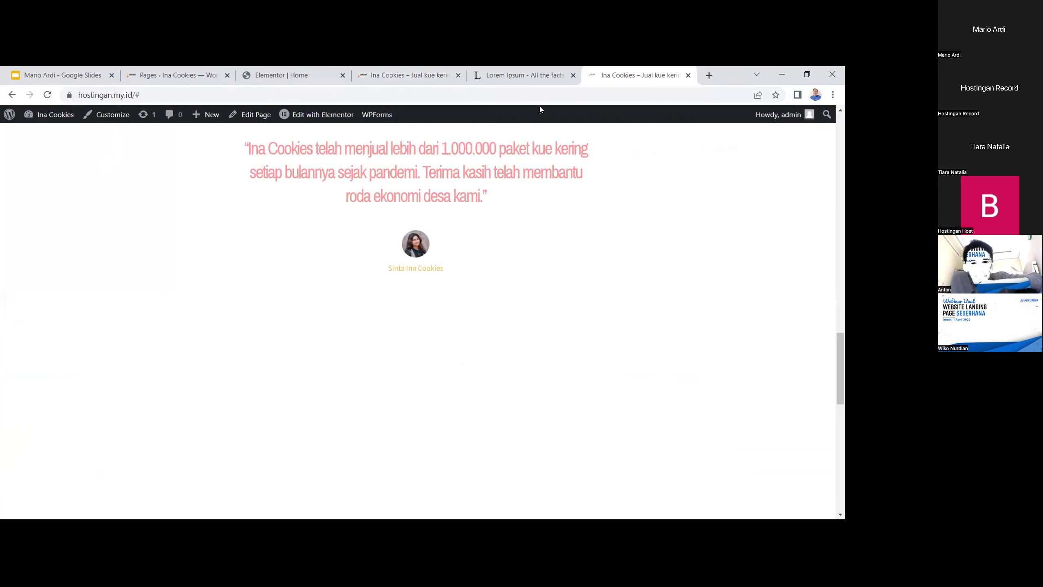
scroll(624, 295, "down", 4)
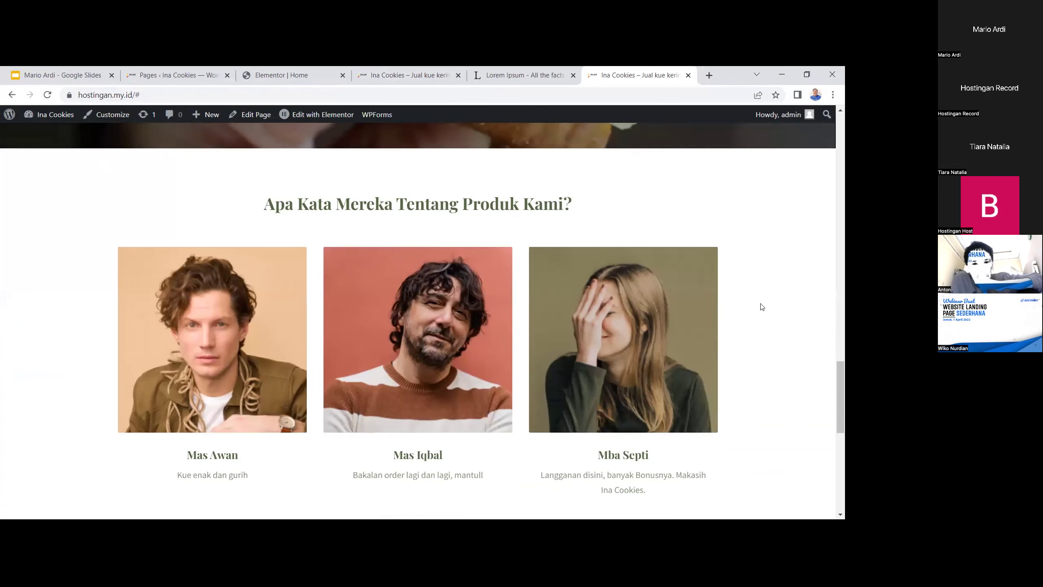
scroll(766, 308, "down", 5)
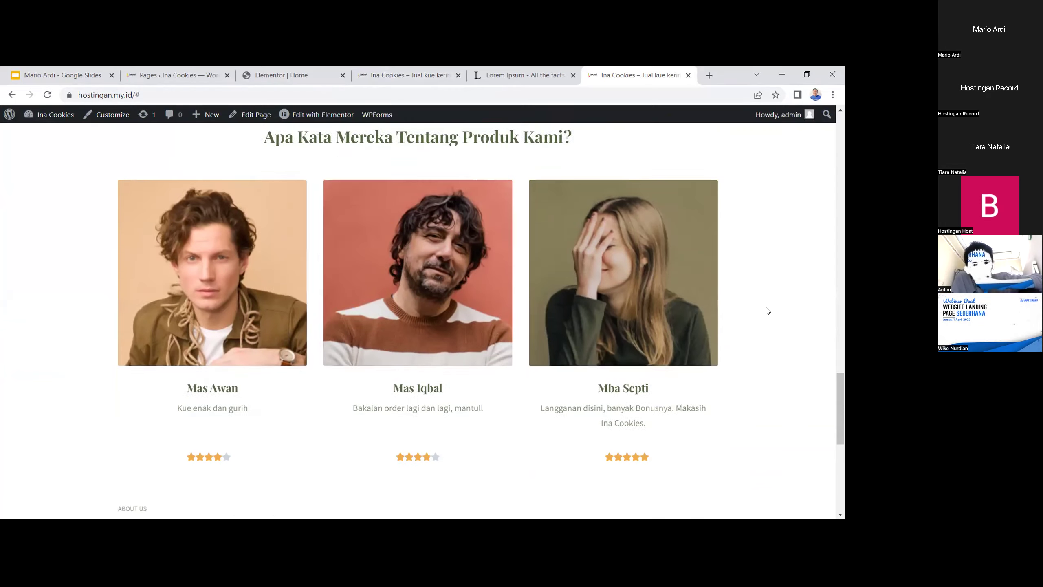
scroll(593, 318, "down", 3)
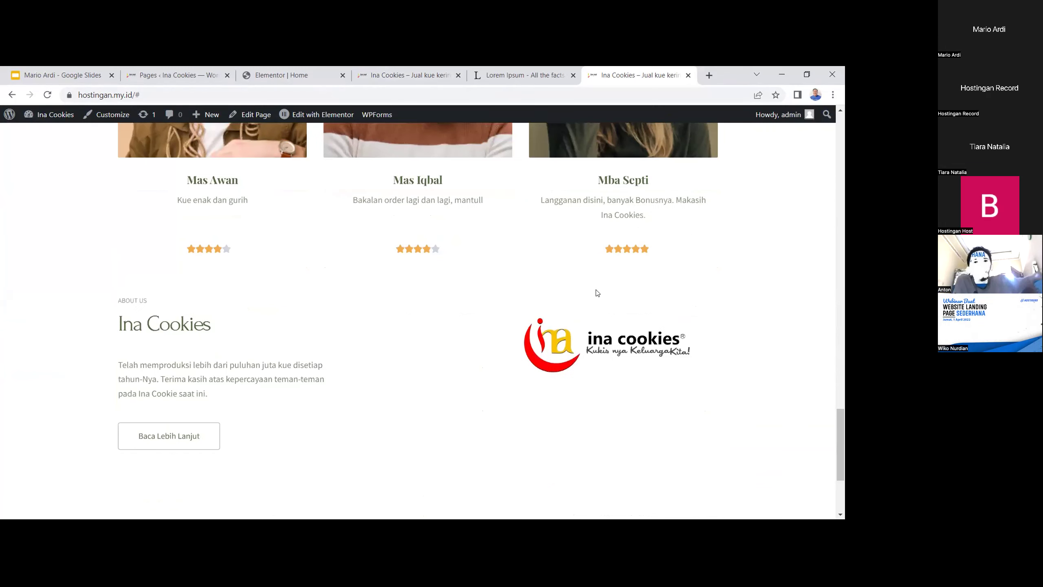
scroll(677, 282, "up", 4)
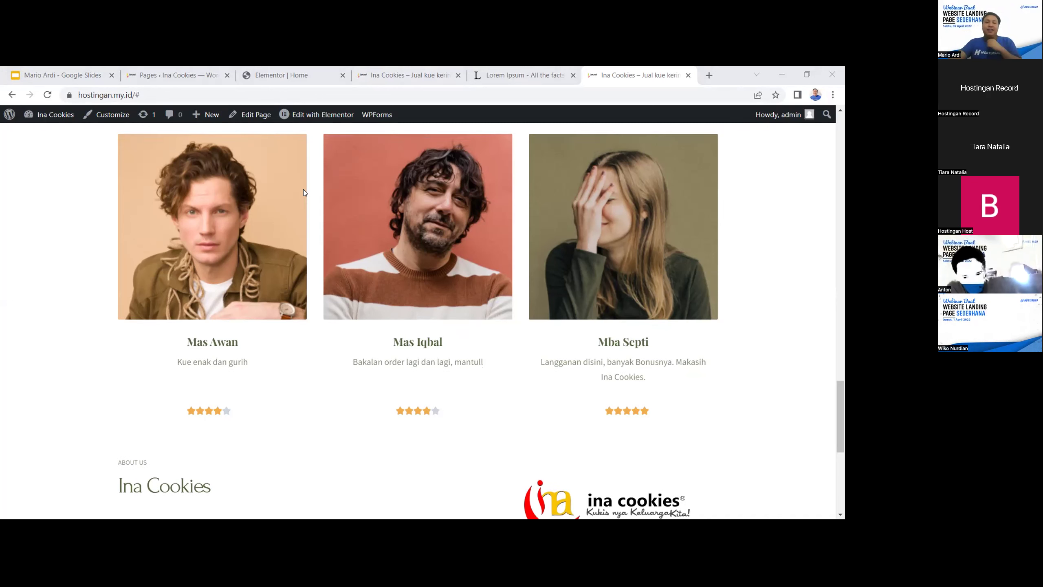
scroll(356, 242, "down", 8)
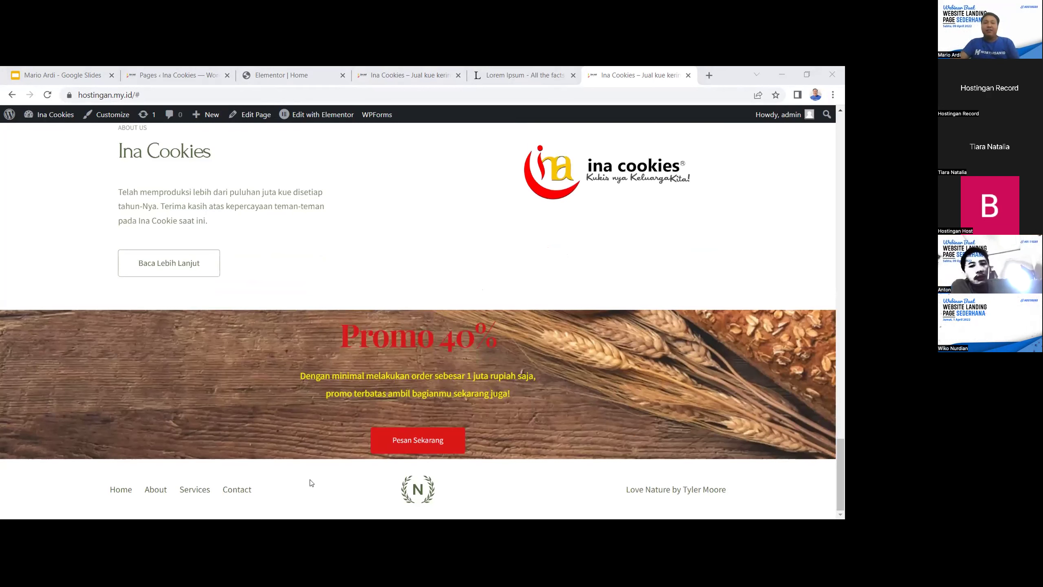
left_click(259, 113)
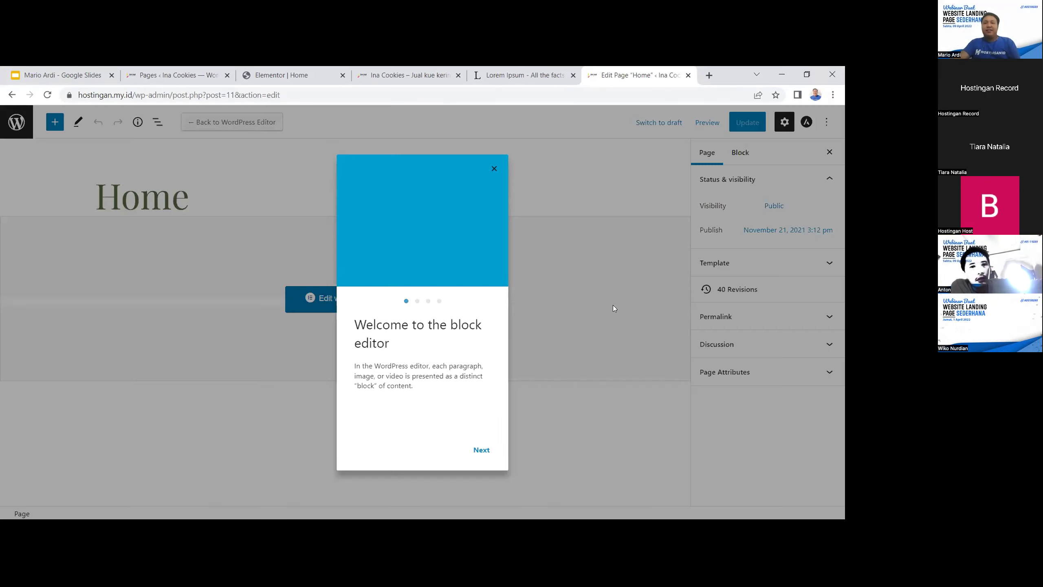
Step through the block editor welcome guide to its end
left_click(482, 450)
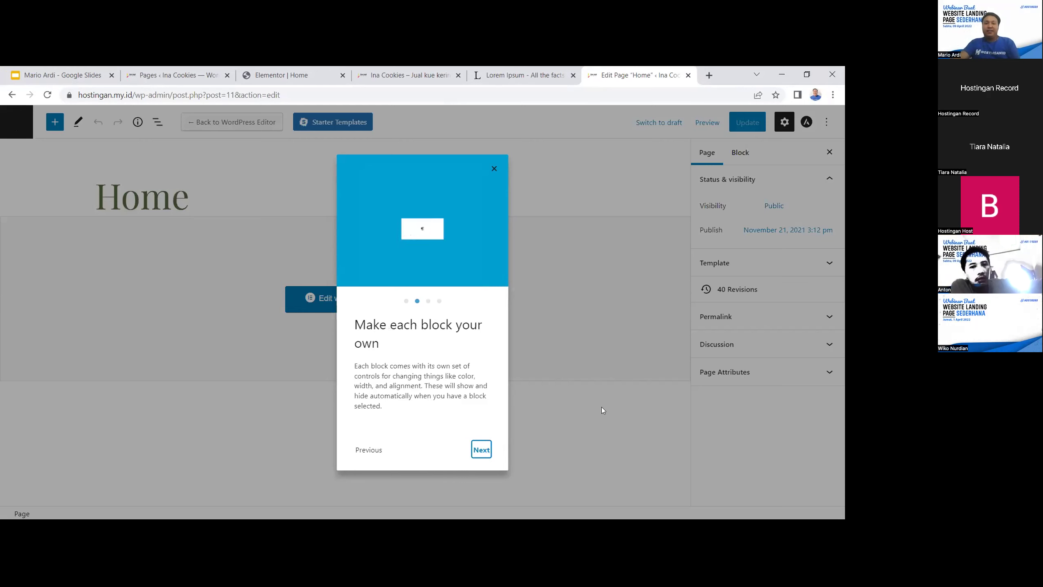
key("Return")
left_click(481, 449)
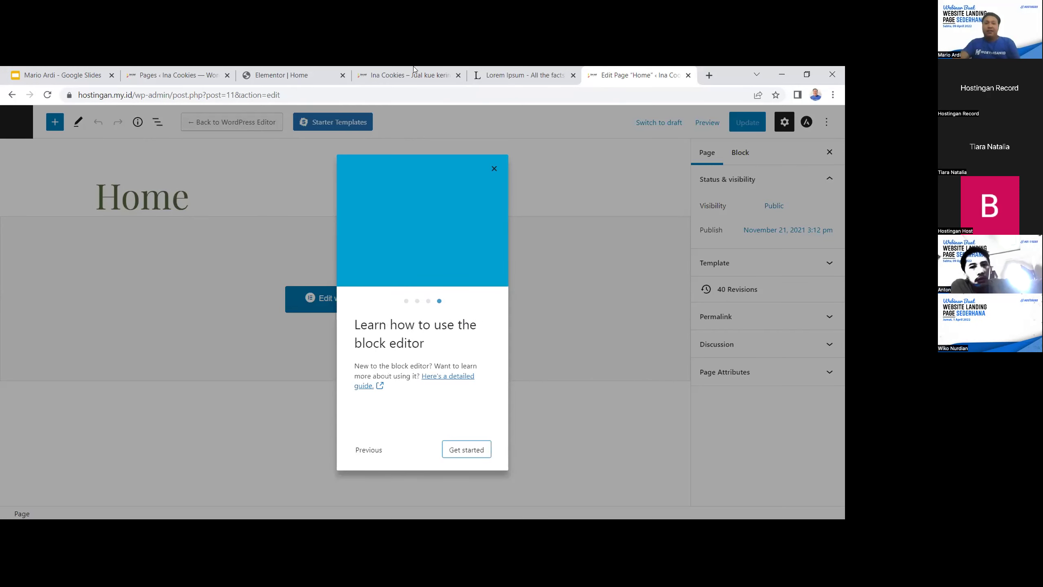
Open the theme Customizer from the pages list and go to Footer Builder
left_click(404, 76)
left_click(312, 76)
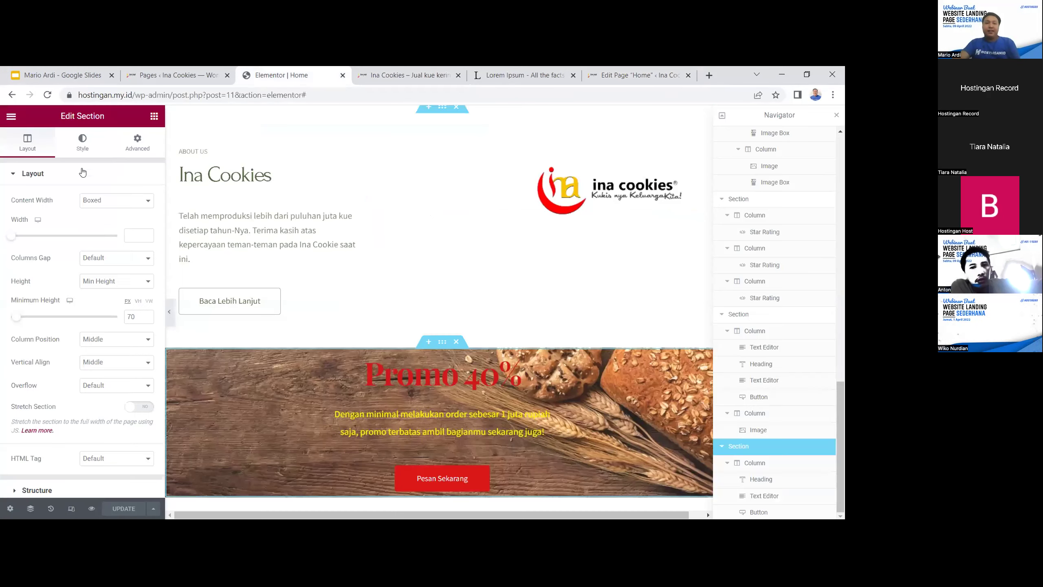
left_click(179, 77)
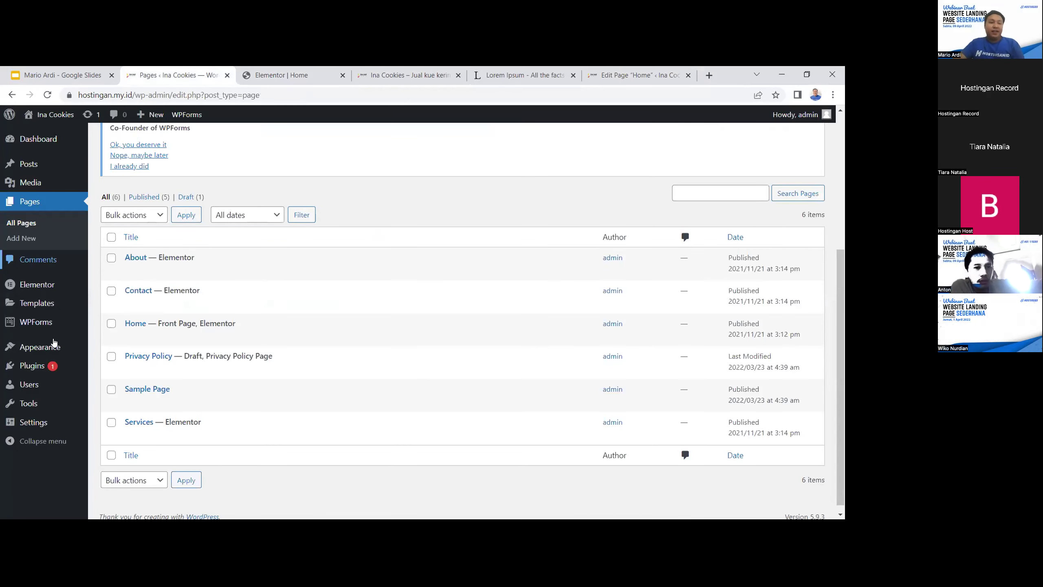
mouse_move(47, 348)
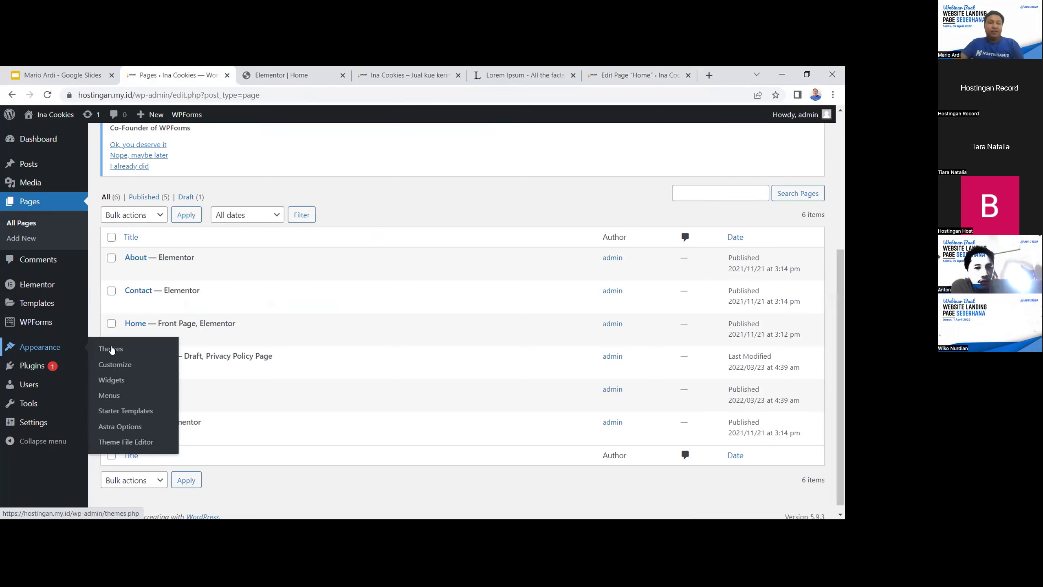
left_click(112, 362)
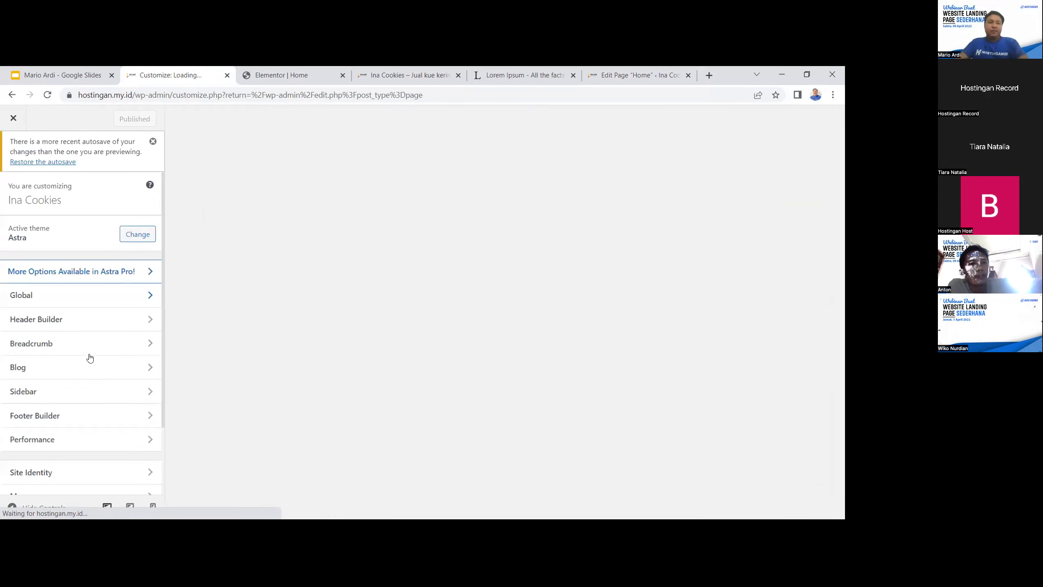
left_click(95, 416)
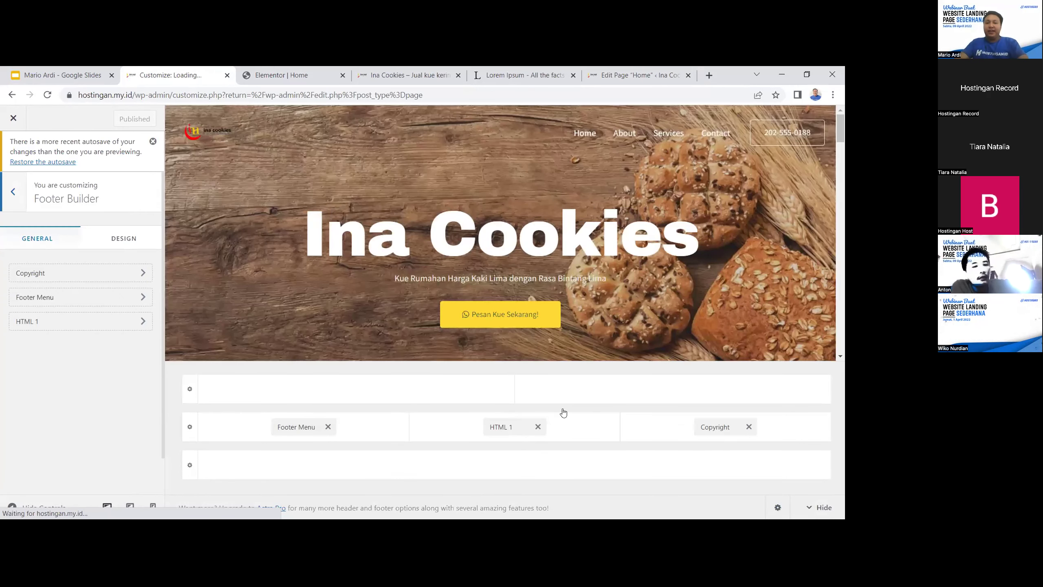
Remove HTML 1 and Footer Menu, and change the copyright to 'Dibuat Dengan Cinta Ina Cookies'
left_click(538, 427)
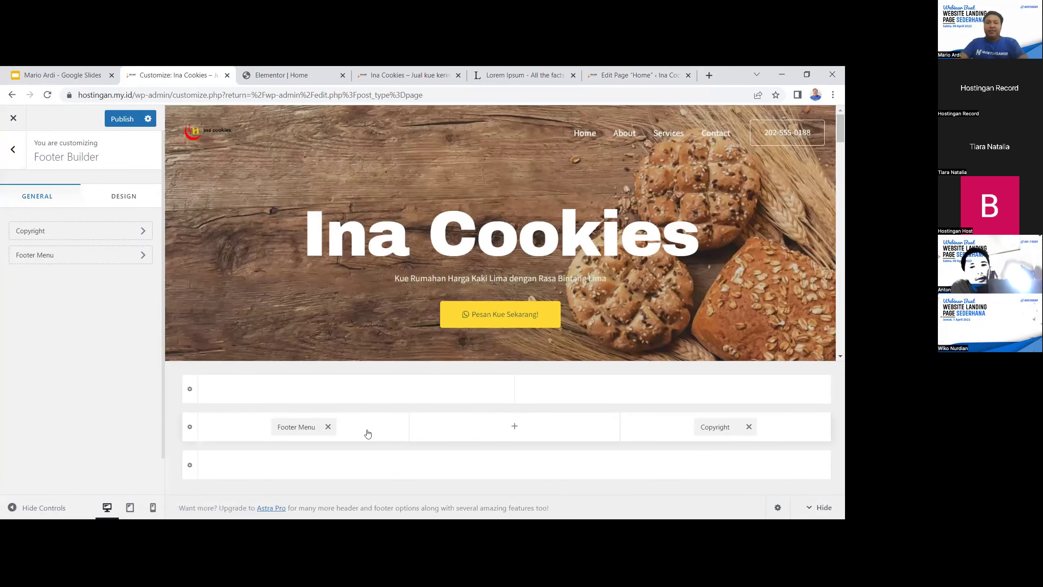
left_click(328, 427)
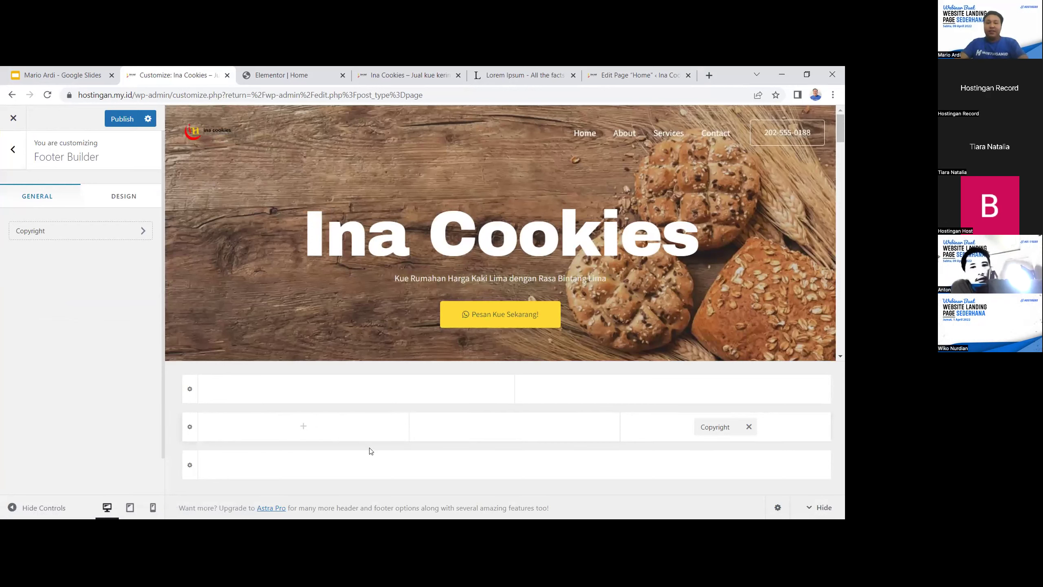
left_click(721, 419)
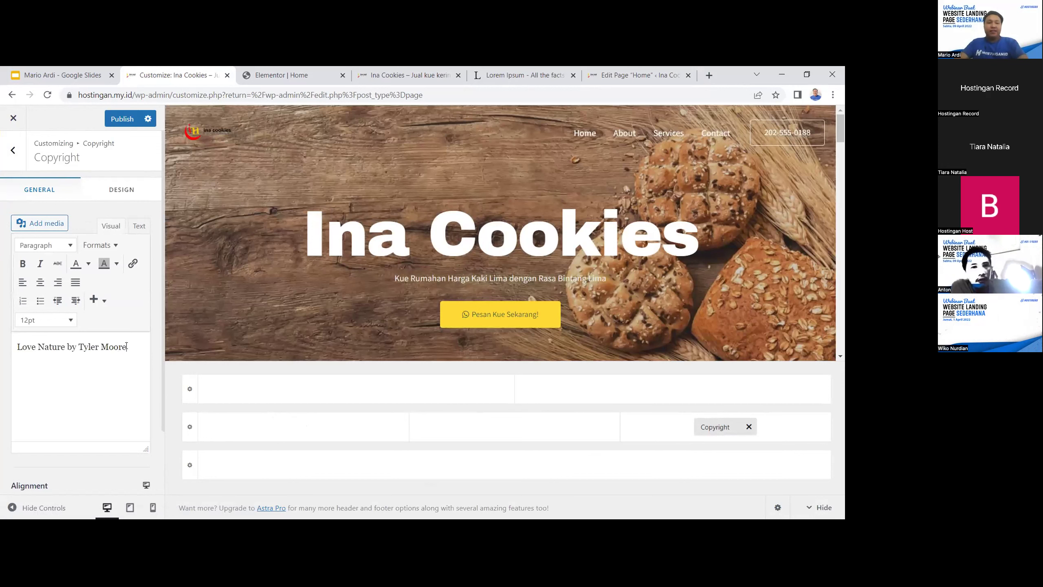
left_click_drag(126, 347, 1, 337)
type("Dibuat Dengan Cinta I")
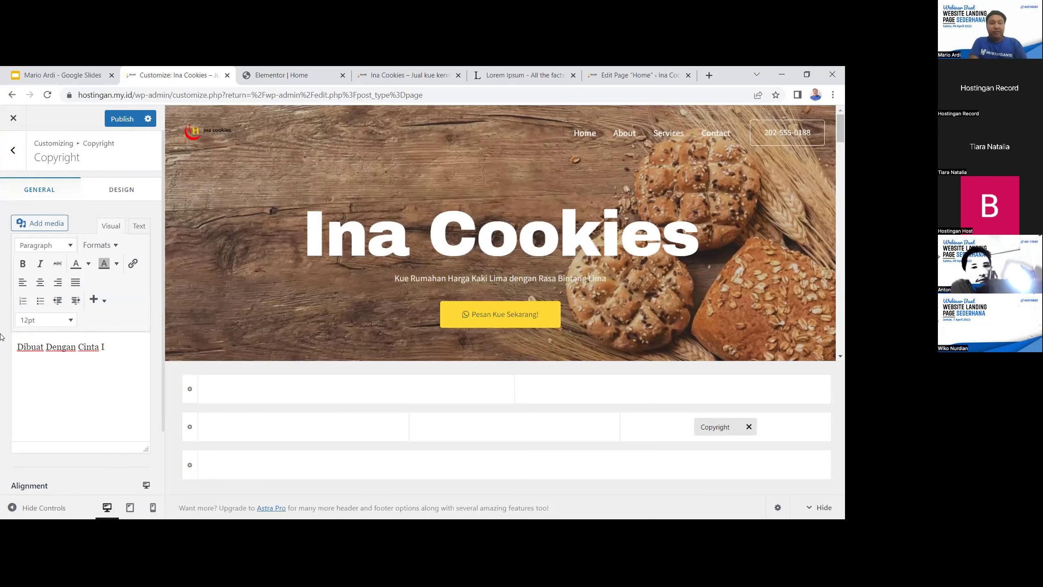
type("OOKIES")
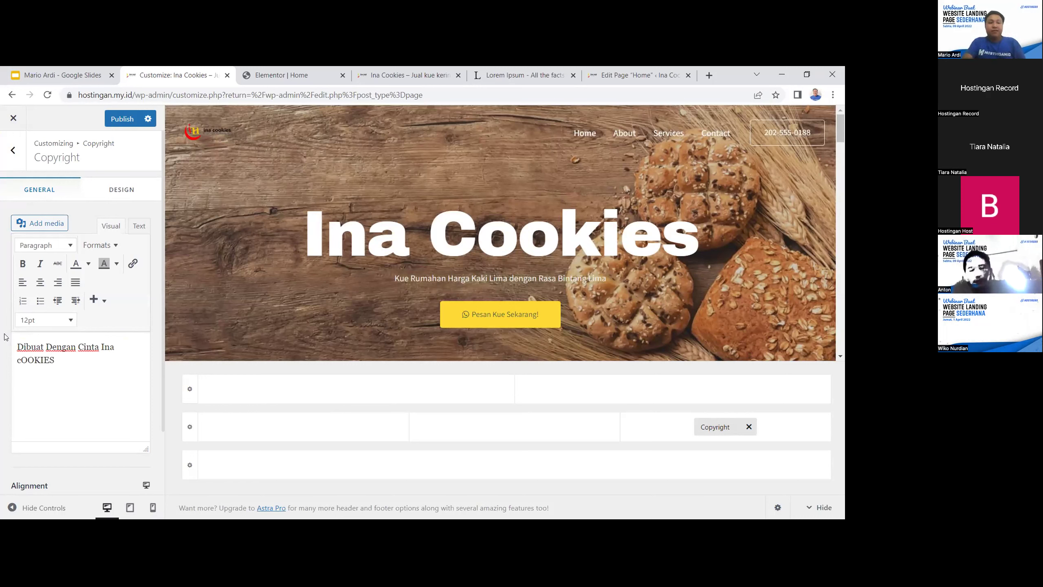
key("ctrl+BackSpace")
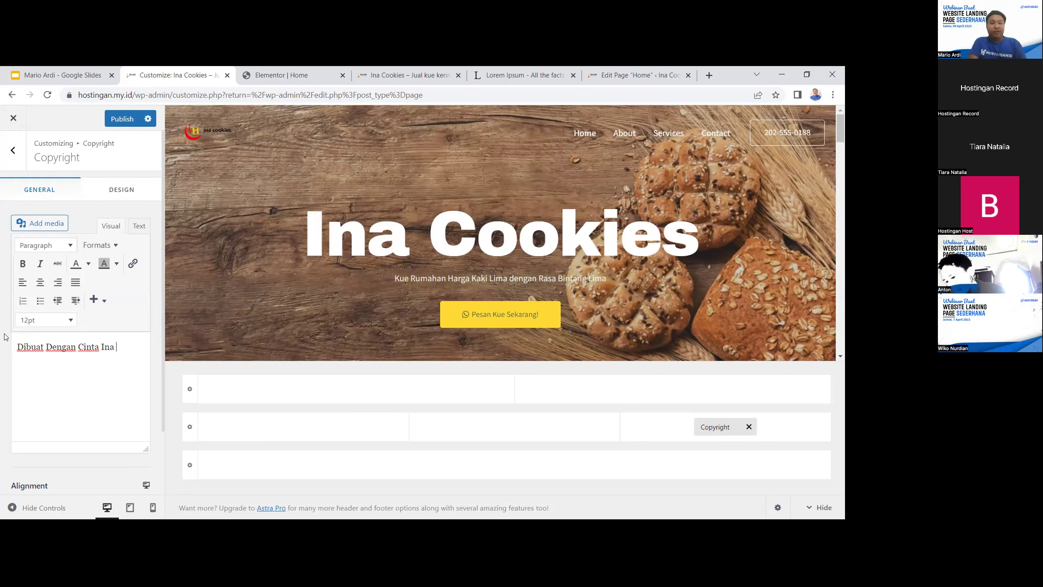
type("ies")
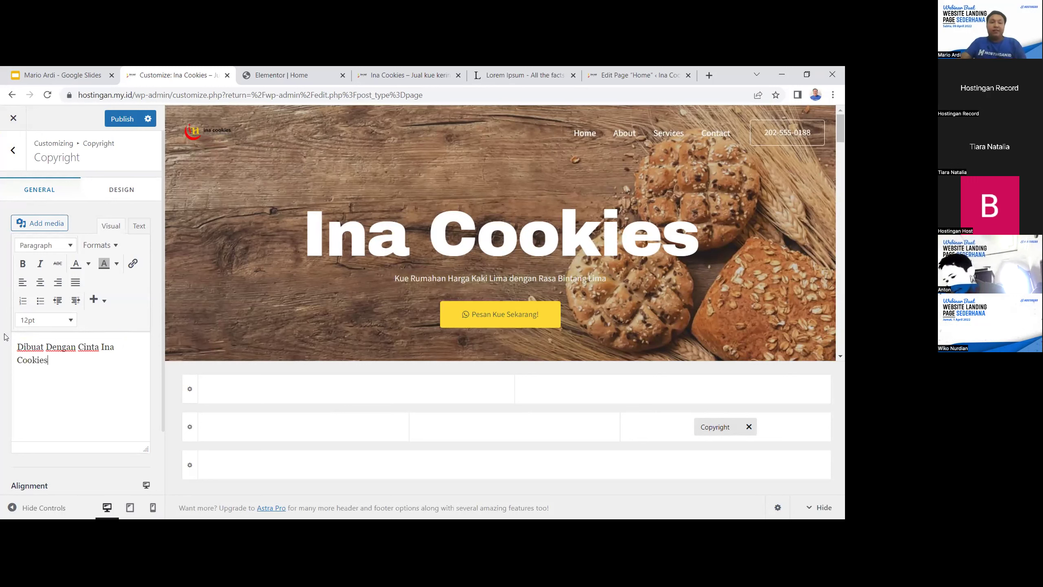
Publish the footer changes
left_click(123, 120)
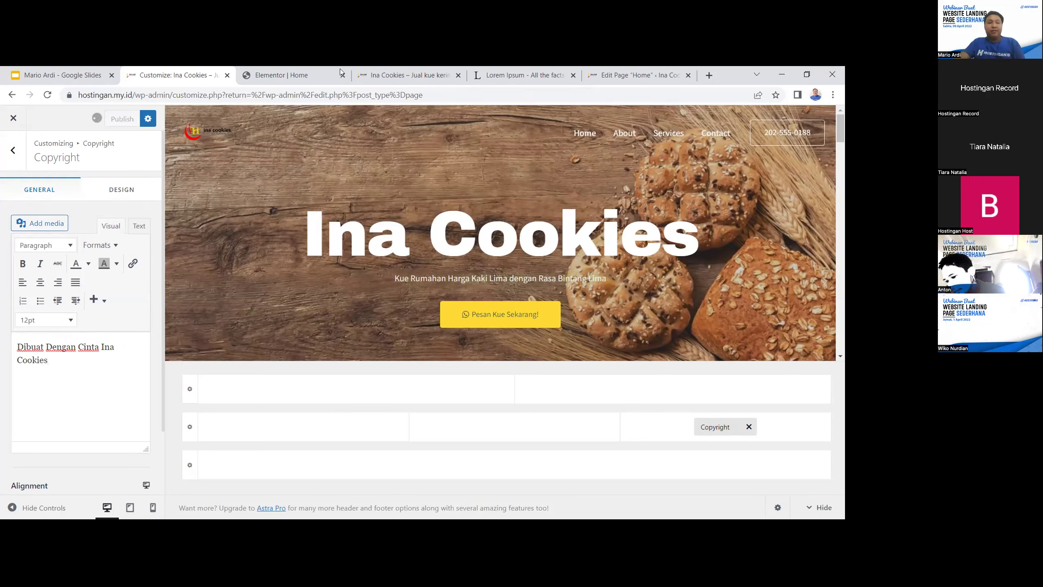
left_click(639, 77)
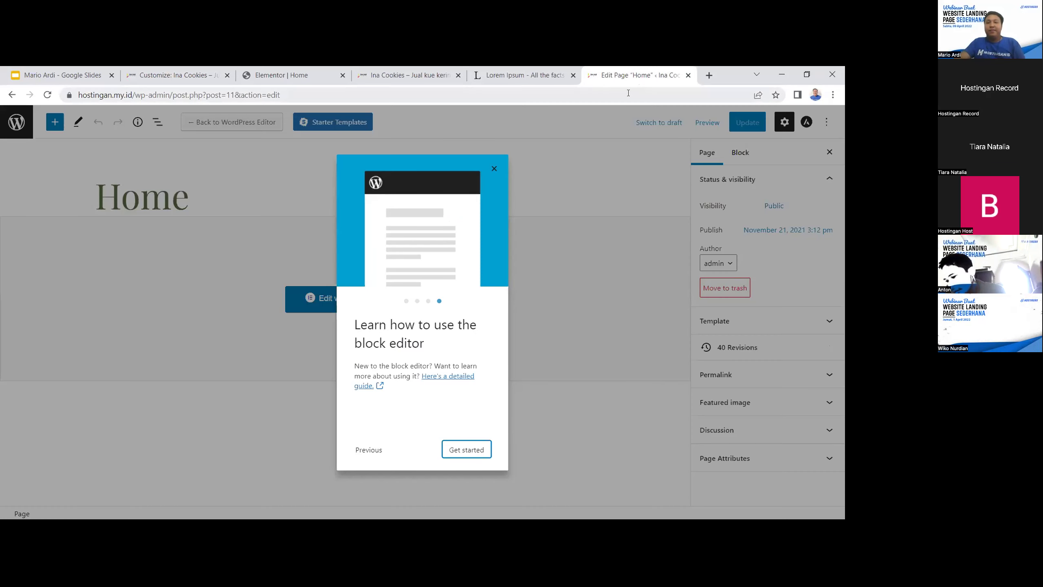
left_click(513, 78)
Reload the live site, verify the footer reads 'Dibuat Dengan Cinta Ina Cookies', and return to the Customizer
left_click(424, 78)
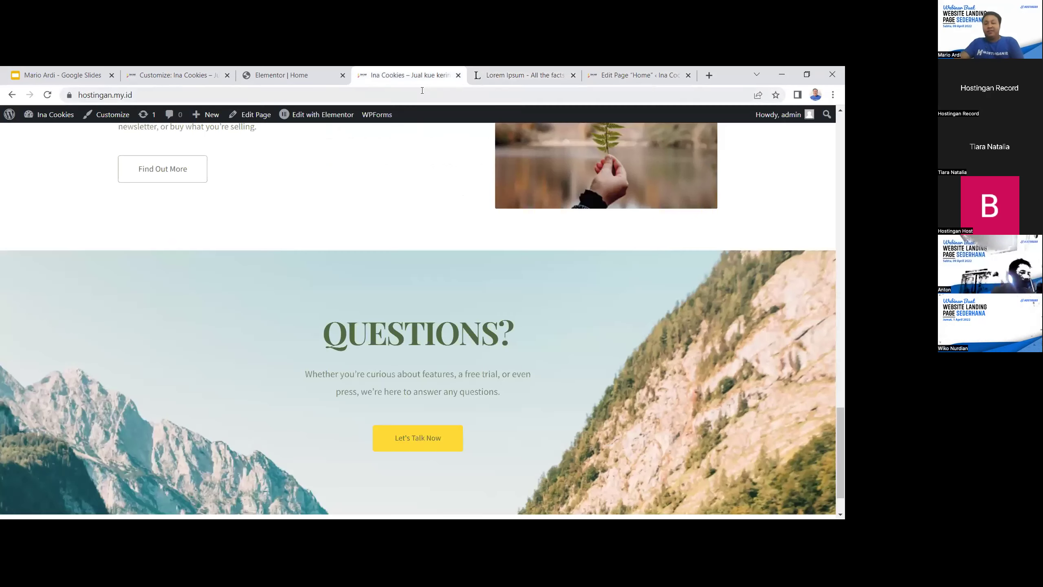
left_click(429, 95)
key("Return")
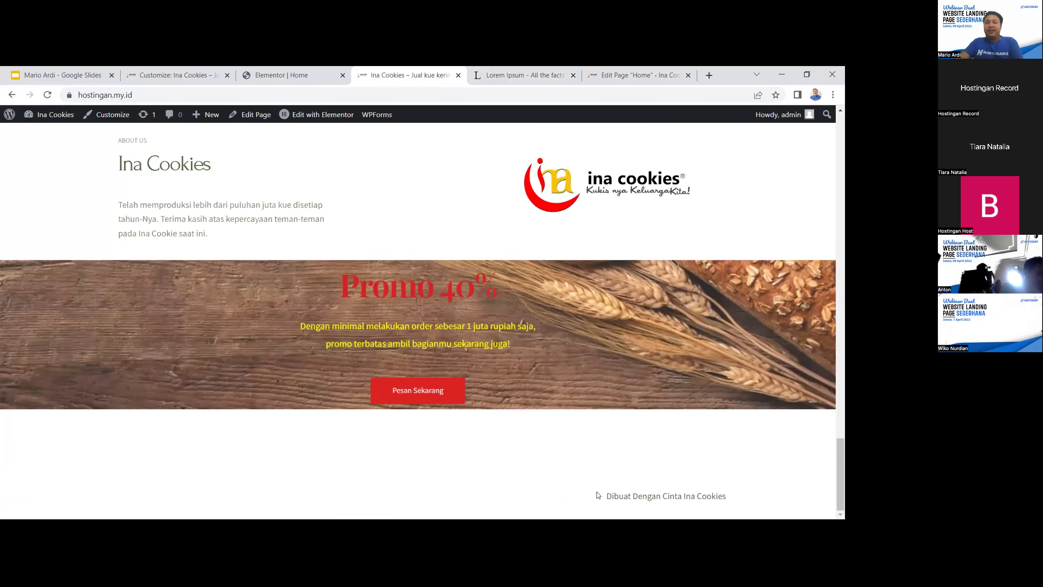
left_click_drag(600, 496, 719, 480)
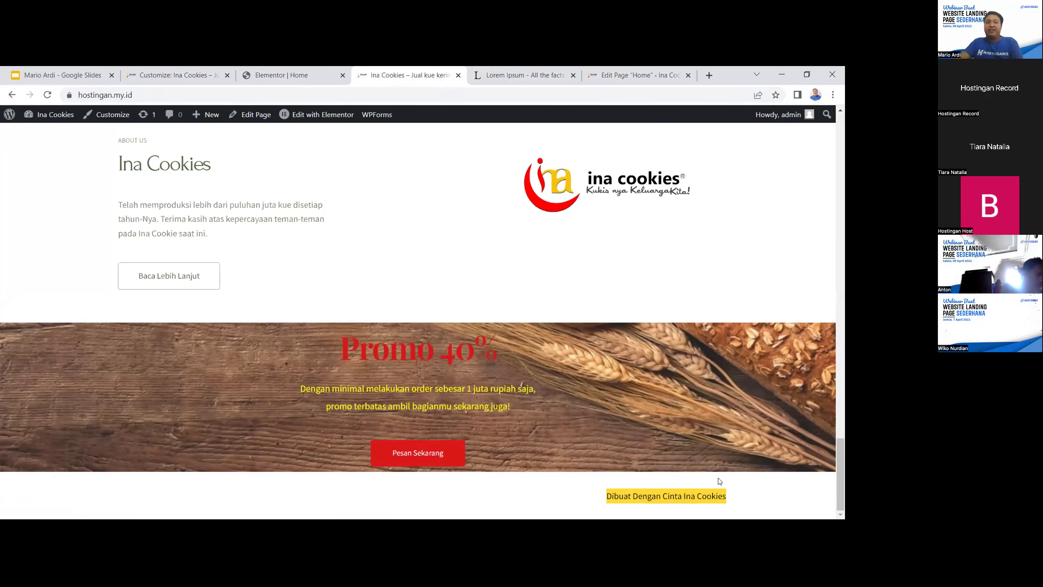
left_click(281, 70)
left_click(143, 78)
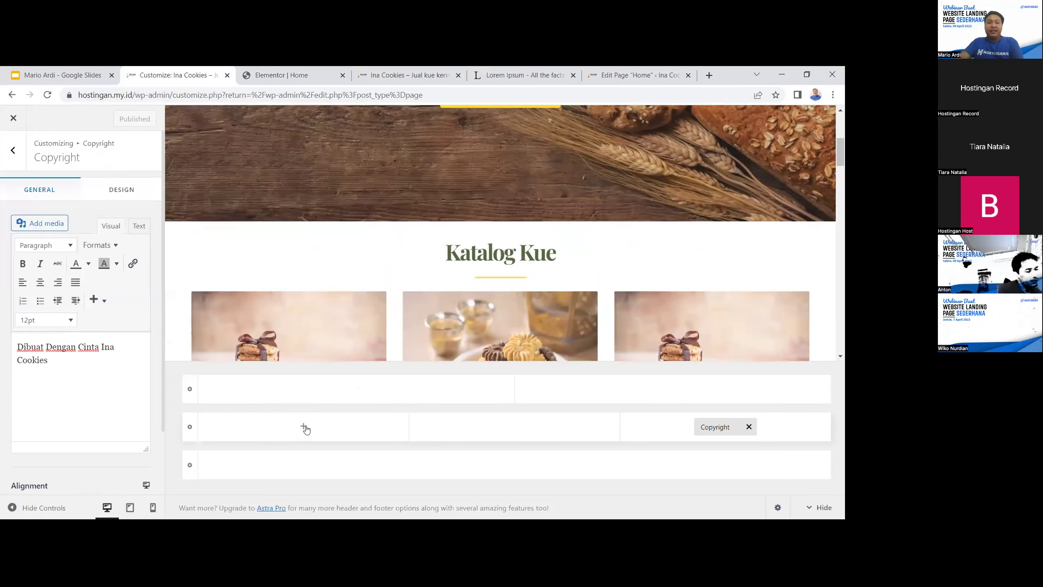
Re-add and inspect the Footer Menu, then remove it so only Copyright remains
left_click(302, 428)
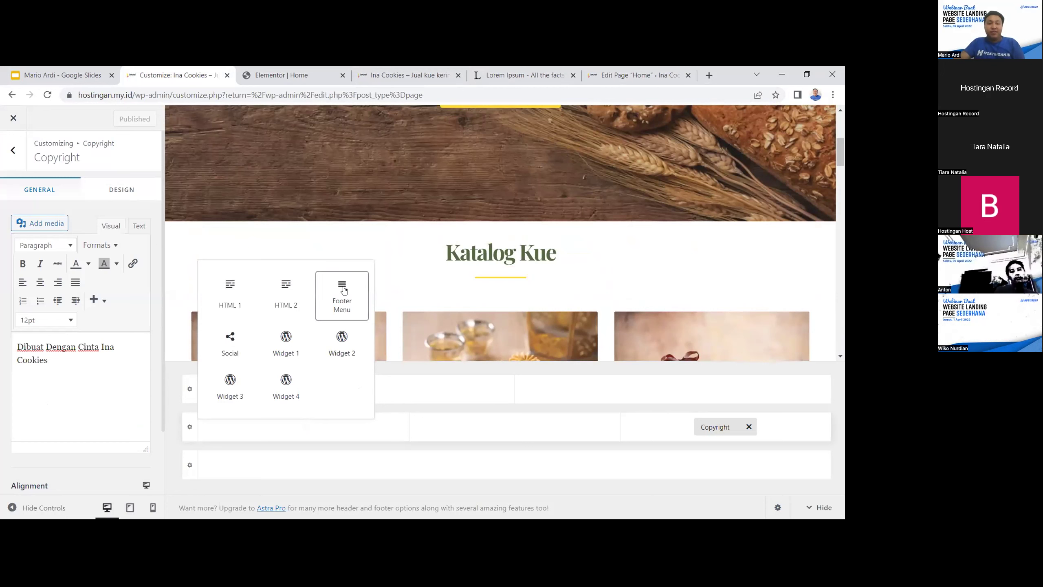
left_click(342, 302)
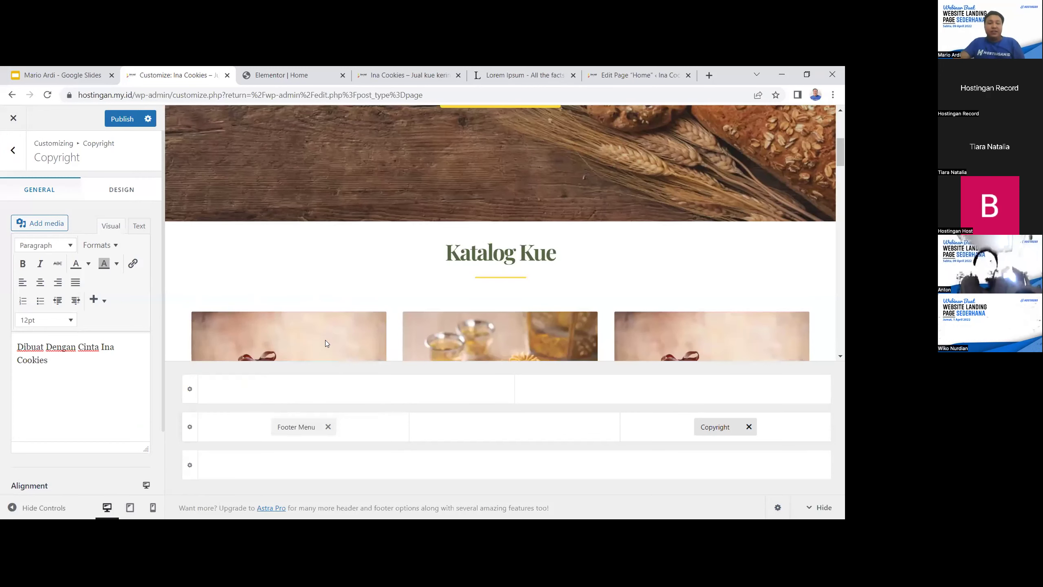
left_click(289, 427)
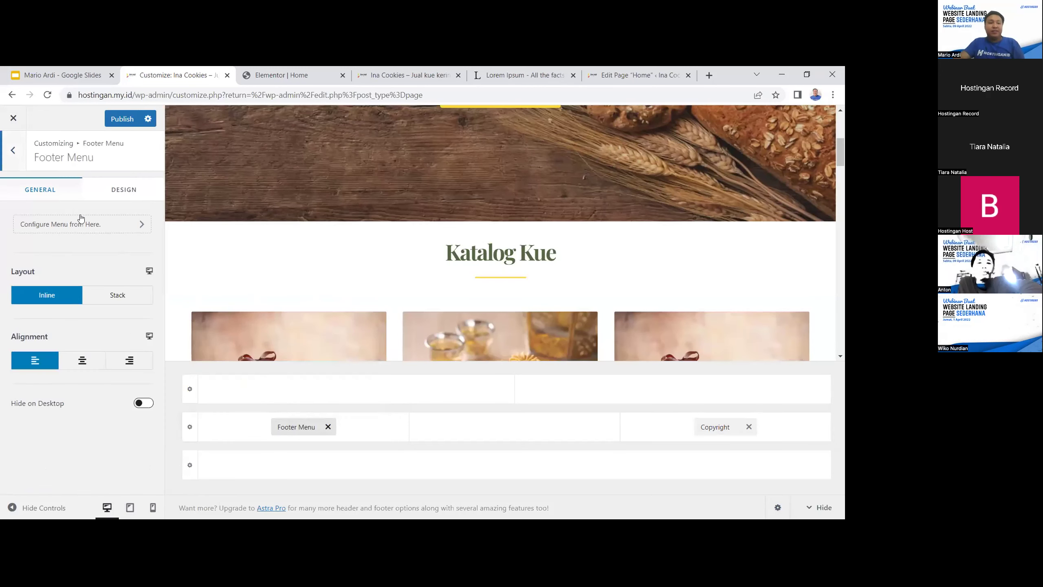
left_click(111, 189)
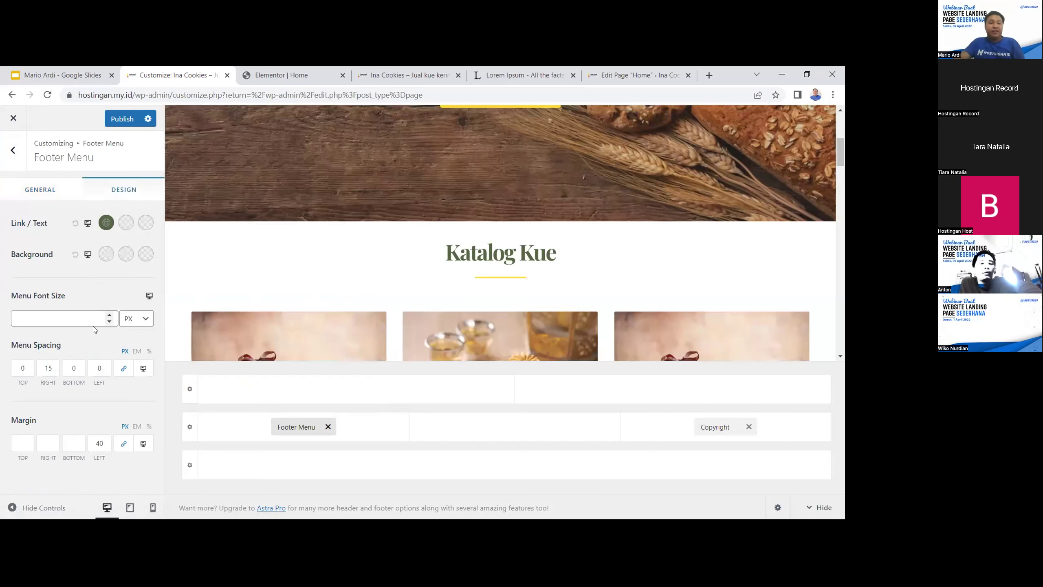
left_click(54, 189)
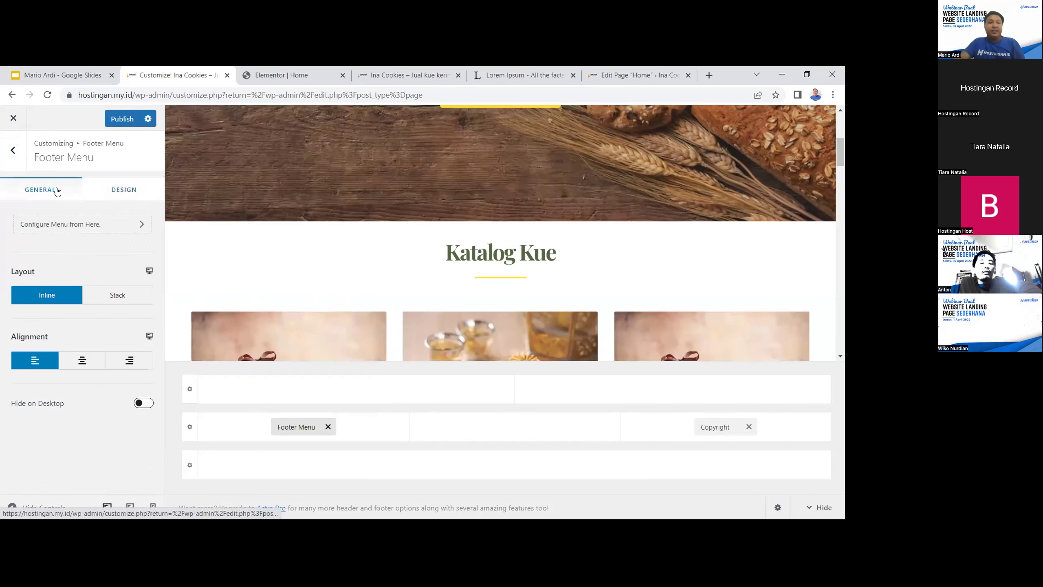
left_click(329, 427)
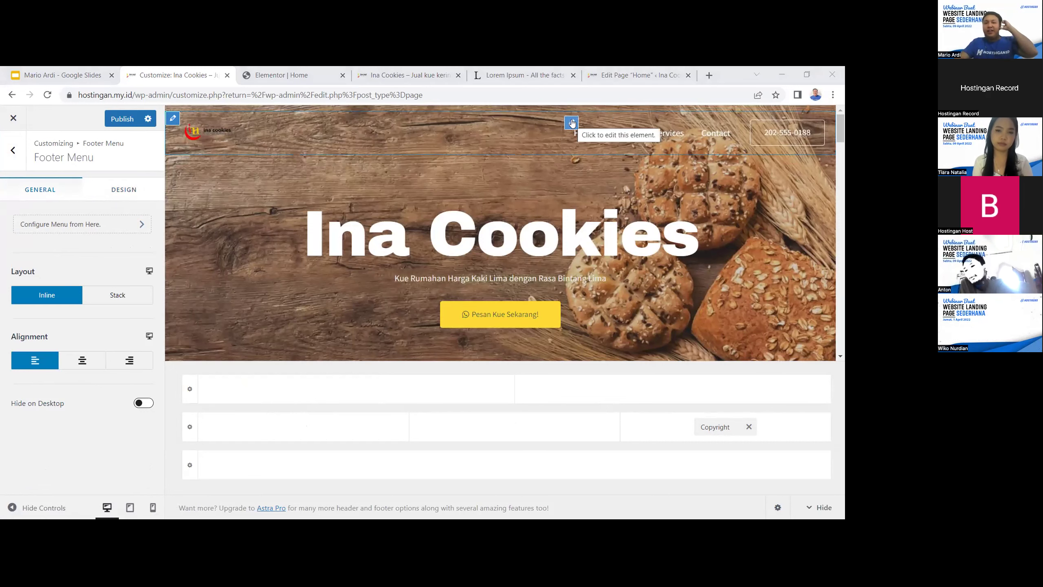
Open the Main Menu and remove its Services item
left_click(572, 122)
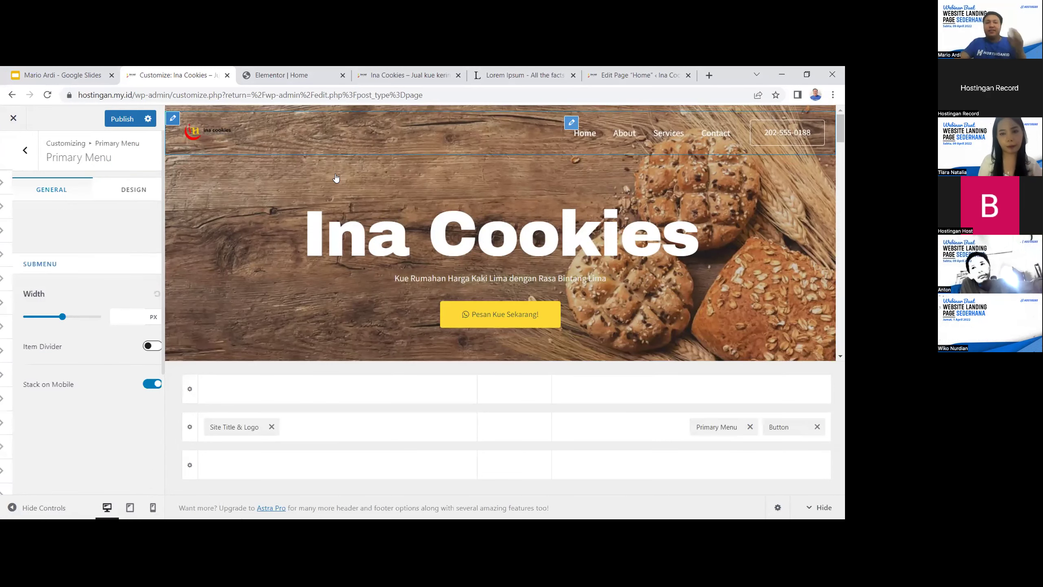
left_click(89, 224)
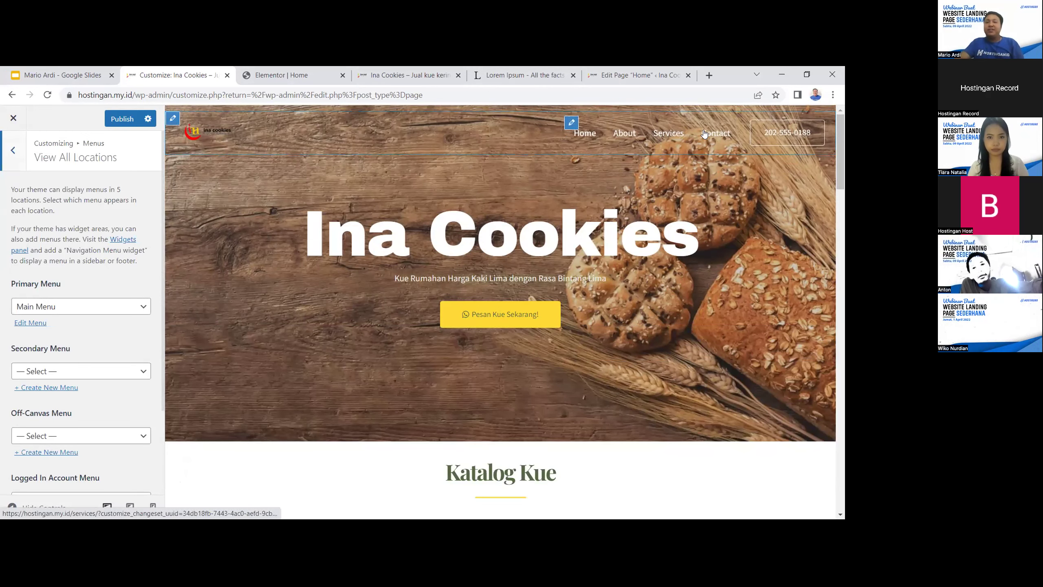
scroll(81, 291, "down", 3)
scroll(81, 292, "up", 3)
left_click(12, 150)
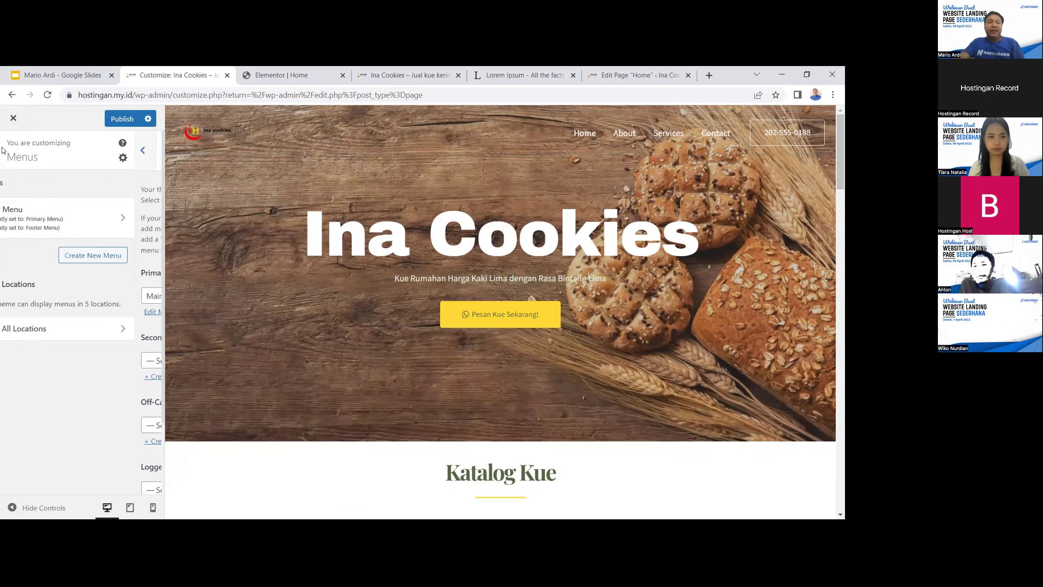
left_click(100, 228)
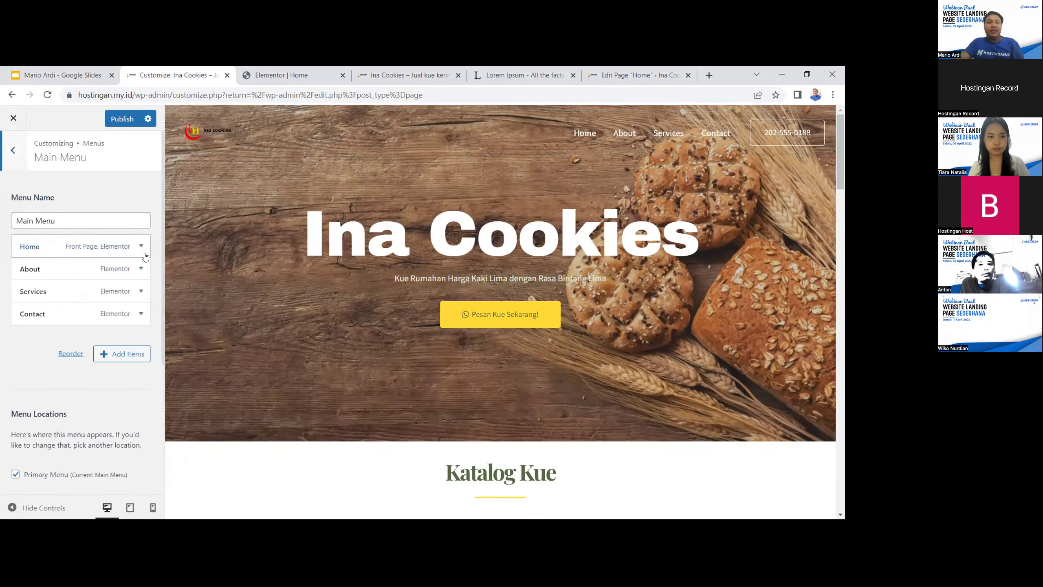
left_click(140, 291)
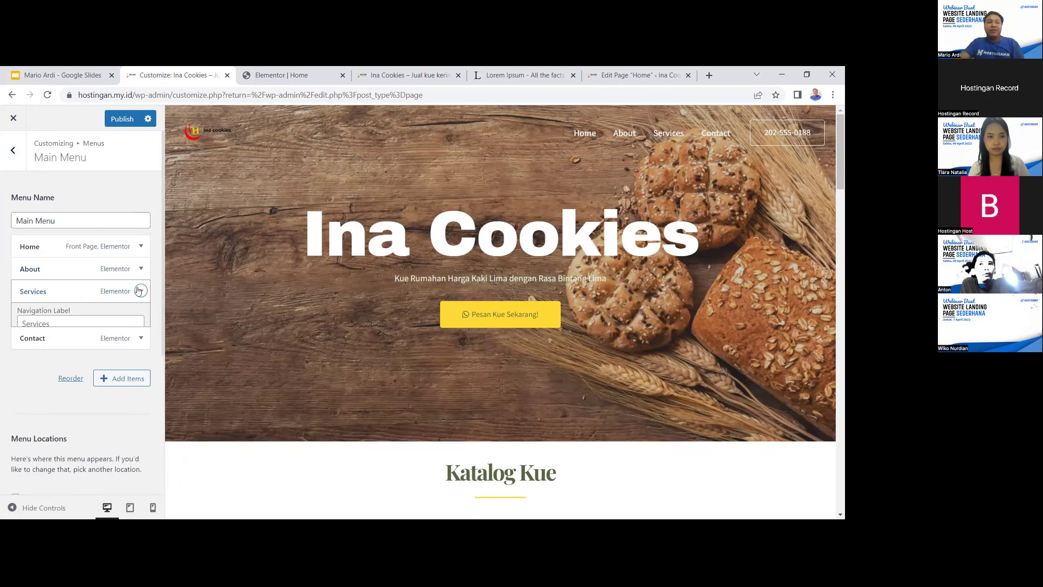
left_click(140, 290)
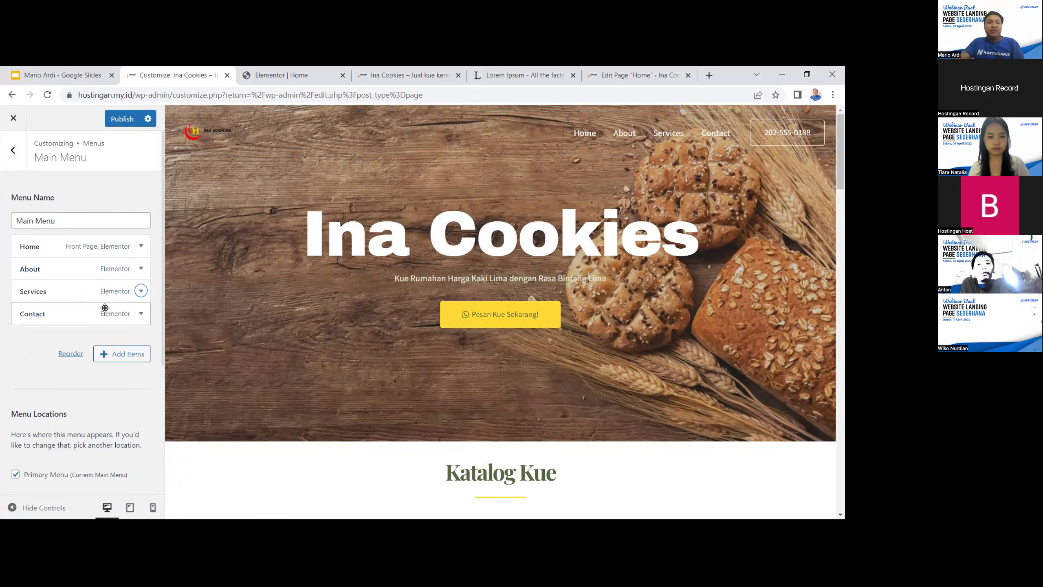
left_click(119, 291)
scroll(118, 332, "down", 3)
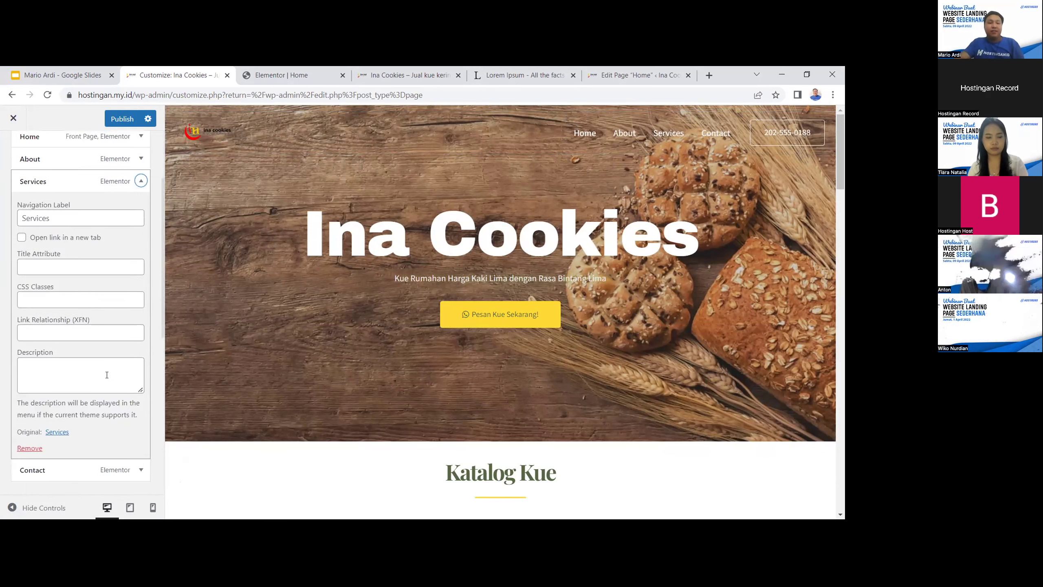
left_click(31, 450)
scroll(111, 214, "up", 3)
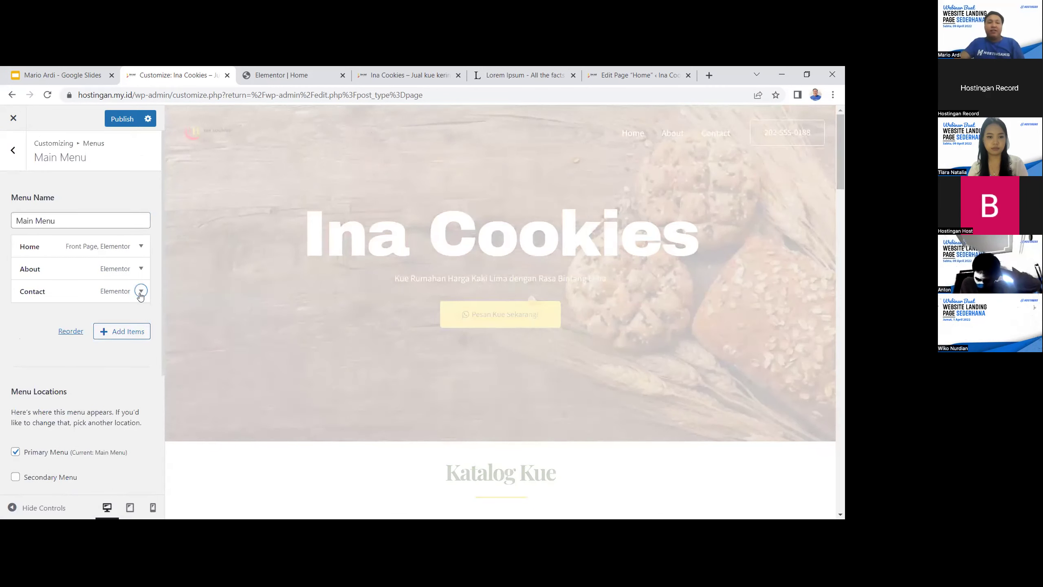
Remove the Contact item from the Main Menu and dismiss the call prompt
left_click(141, 291)
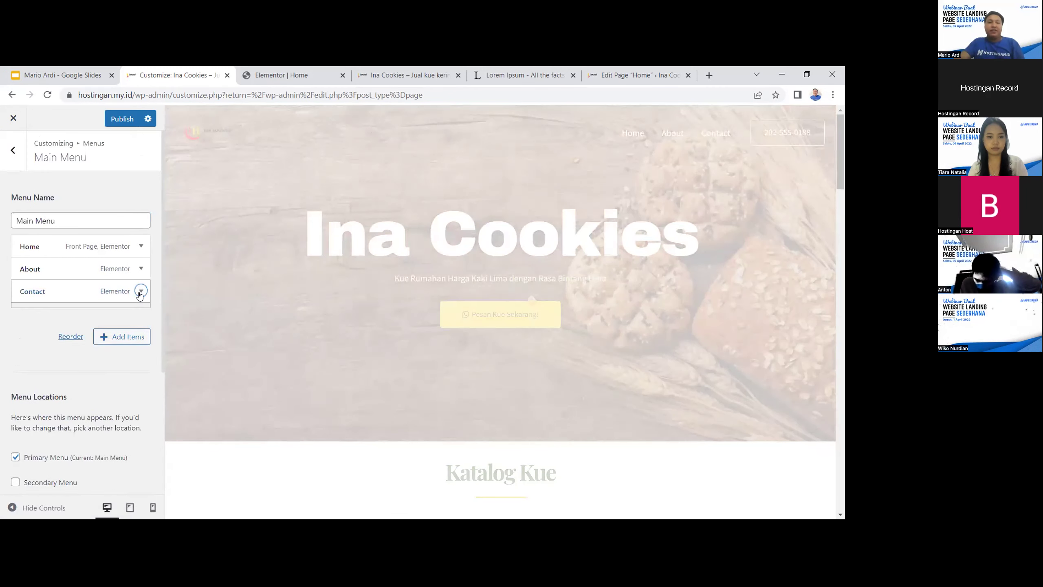
scroll(98, 338, "down", 1)
scroll(85, 246, "down", 5)
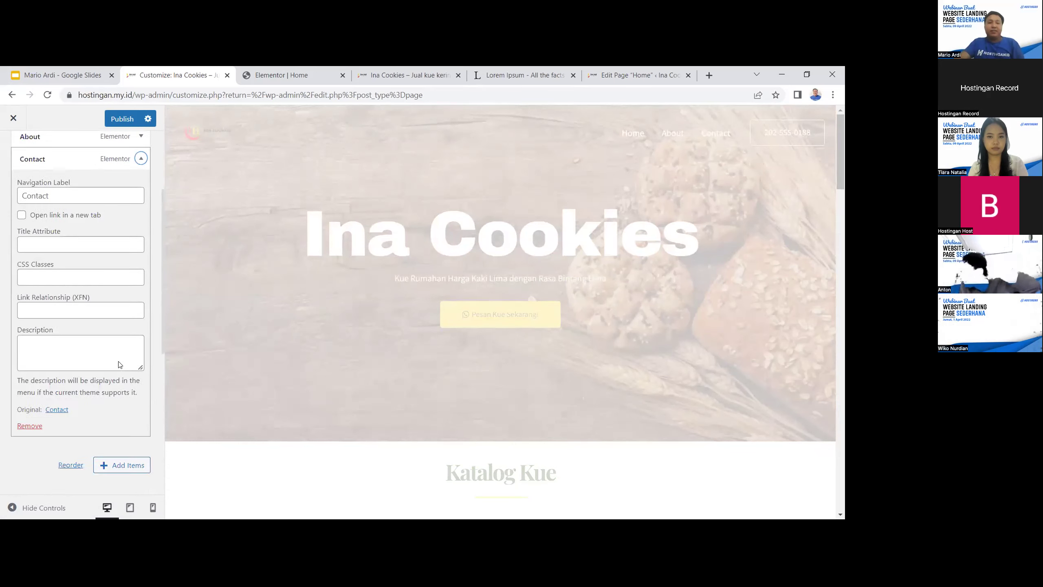
scroll(31, 342, "up", 1)
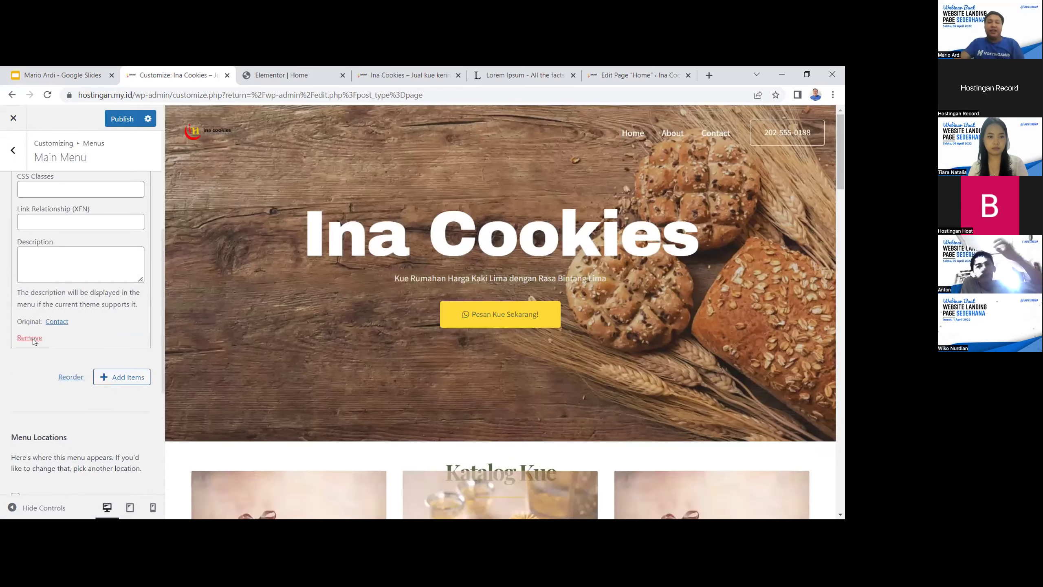
left_click(30, 334)
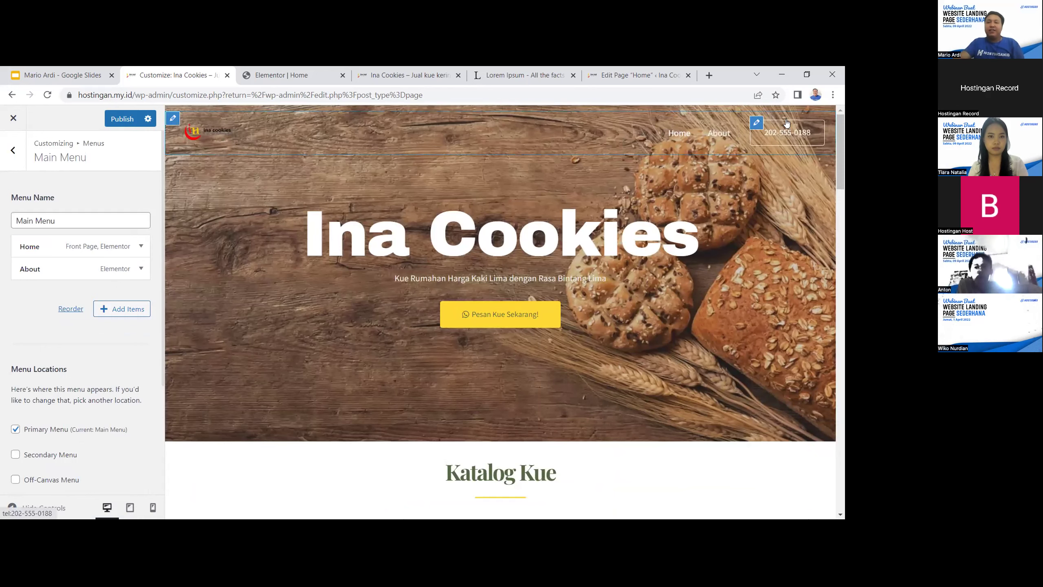
left_click(773, 134)
left_click(778, 113)
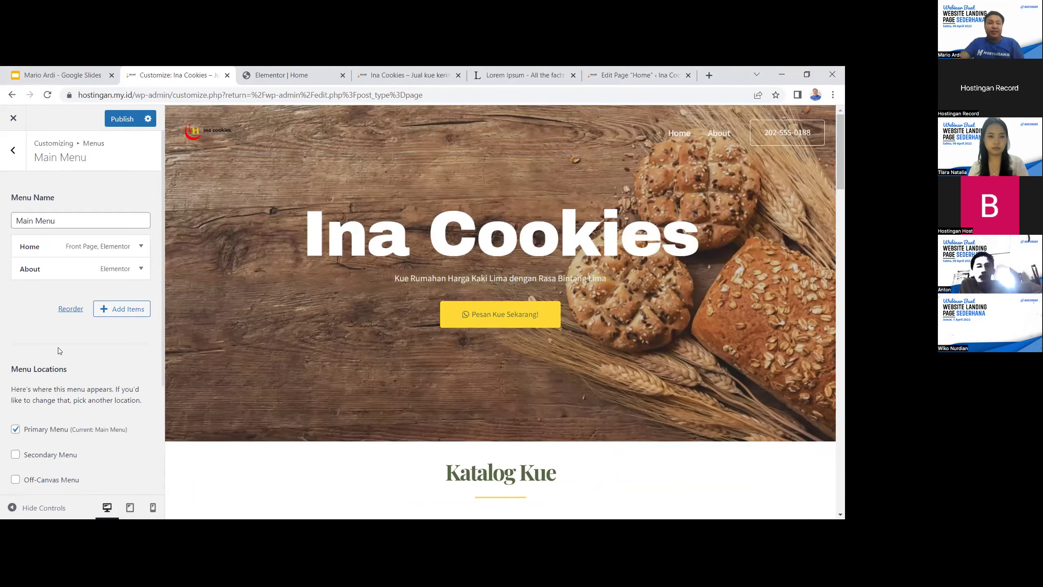
scroll(61, 370, "down", 3)
scroll(17, 307, "up", 3)
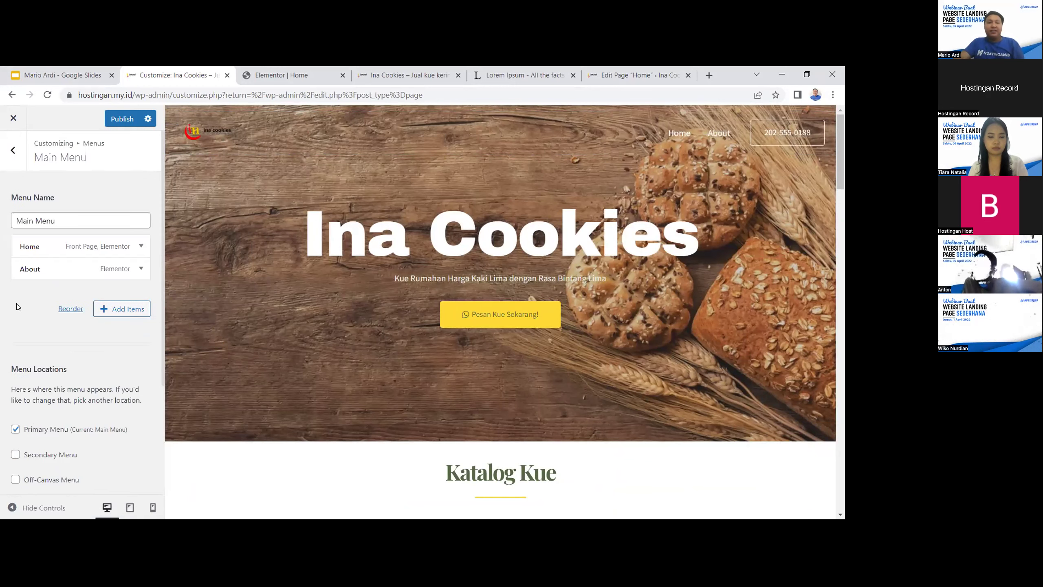
Rename the About menu item's navigation label to Katalog
left_click(127, 271)
double_click(37, 304)
type("K")
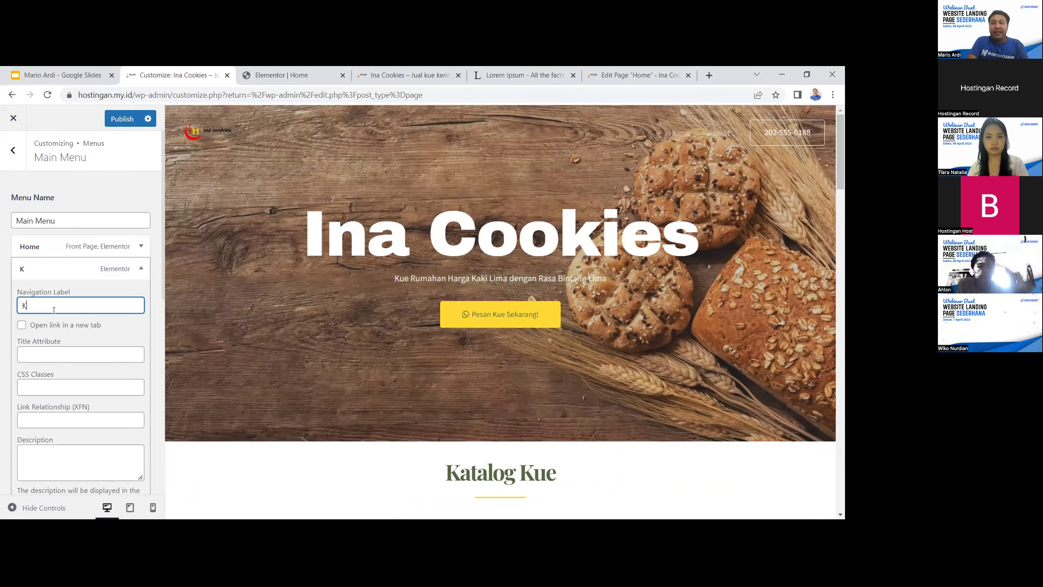
type("atalog")
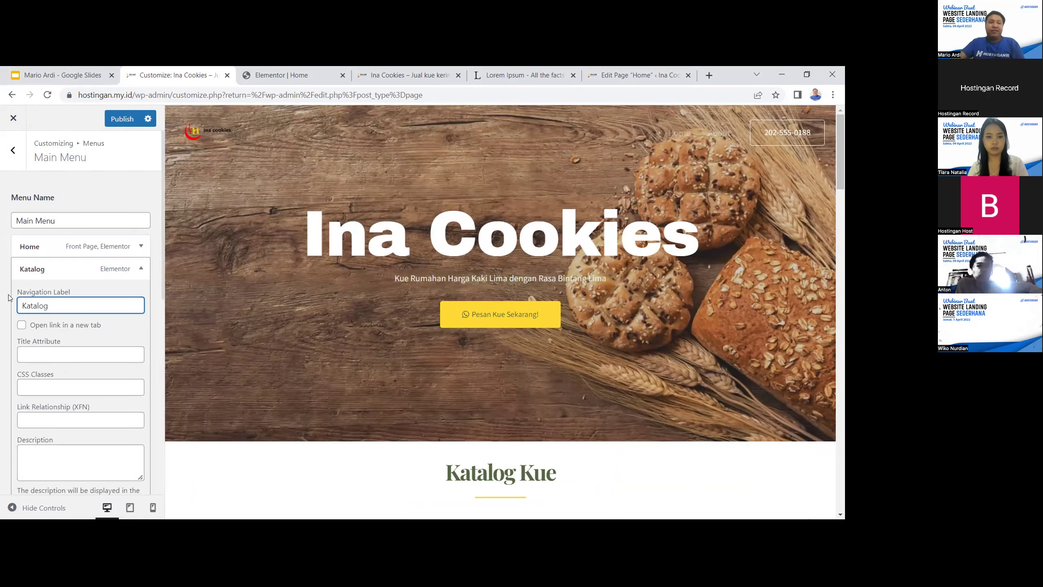
scroll(106, 405, "down", 3)
scroll(142, 359, "down", 5)
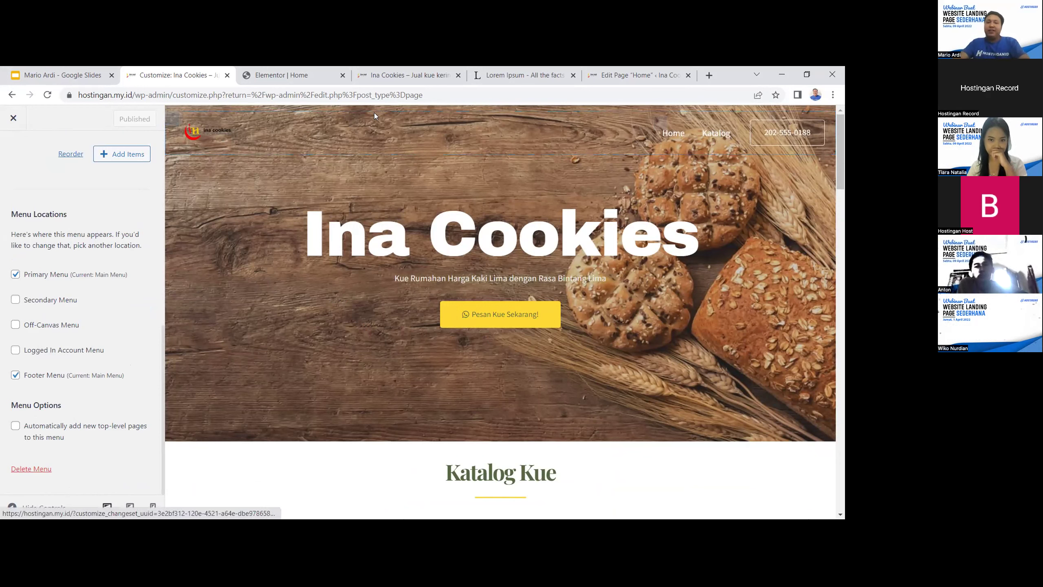
left_click(171, 118)
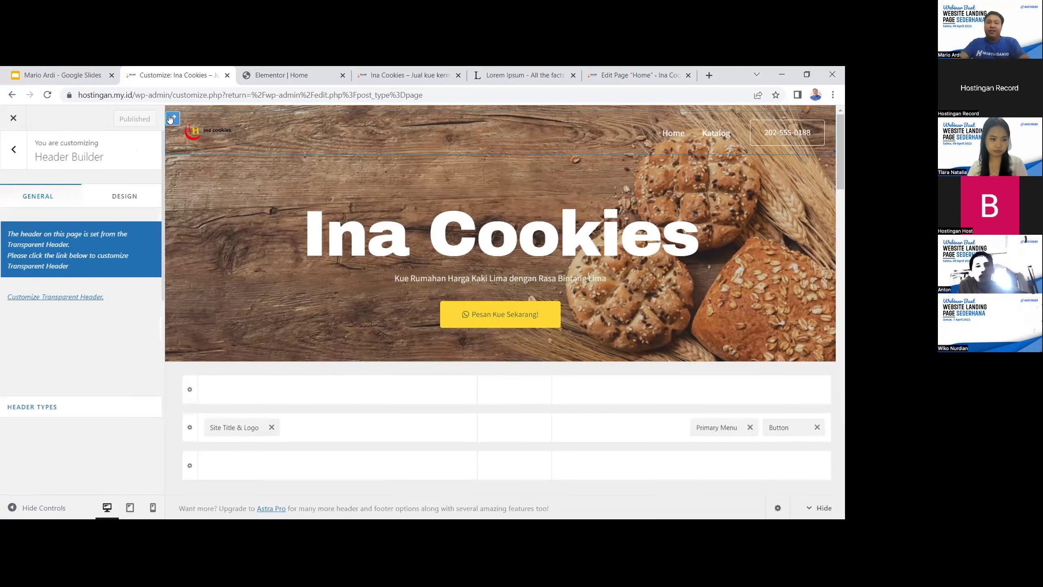
Change the header button text to 'Whatsapp Kami' and link it to a wa.me WhatsApp number URL
left_click(117, 198)
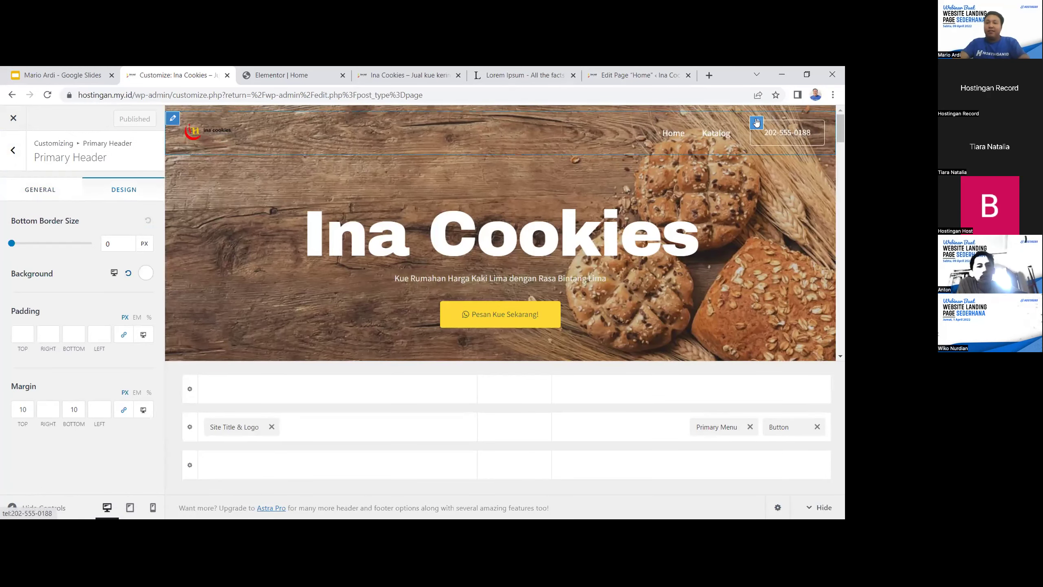
left_click(757, 123)
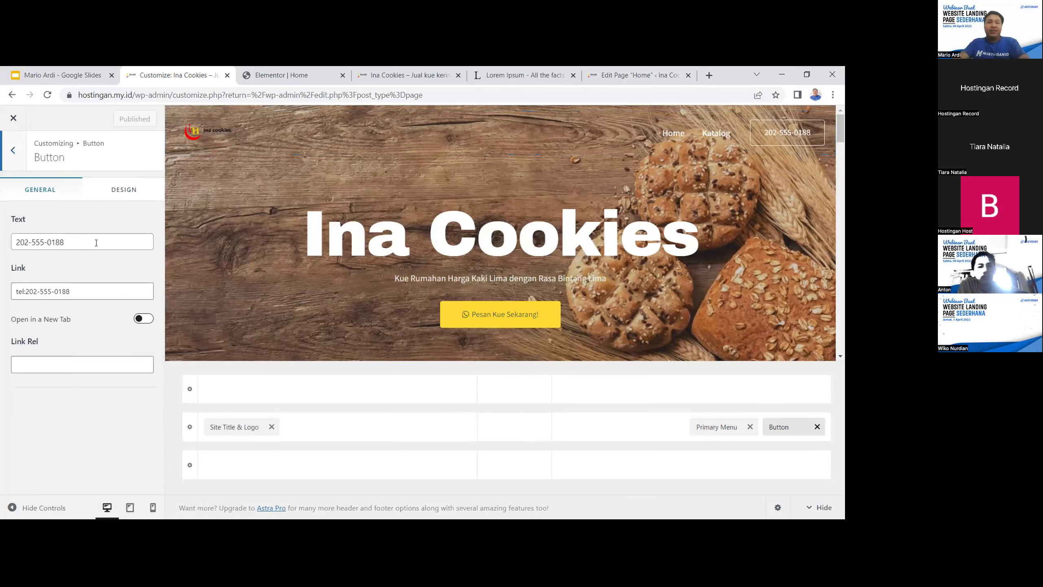
left_click_drag(82, 242, 2, 248)
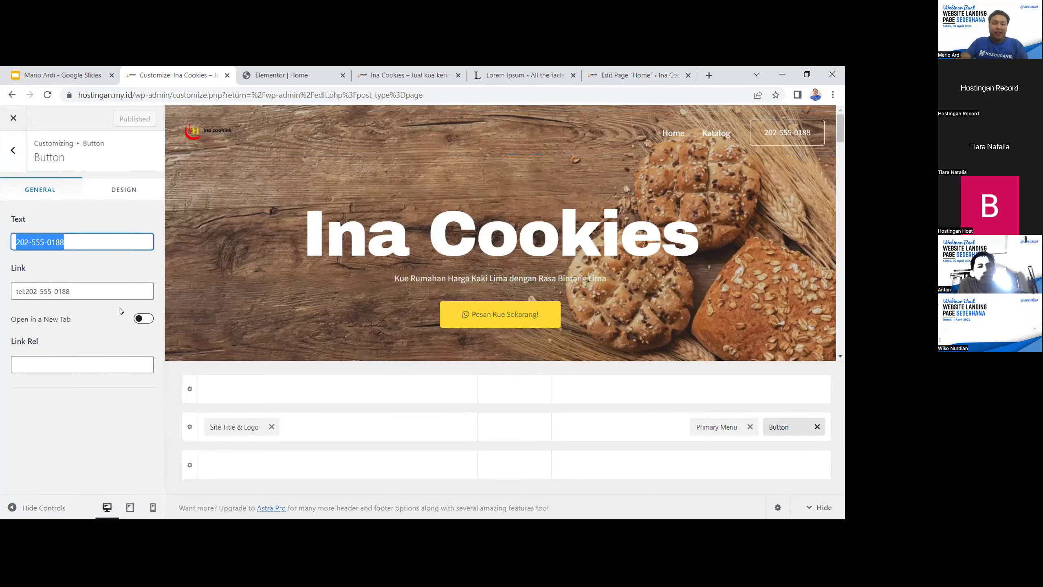
type("Wh")
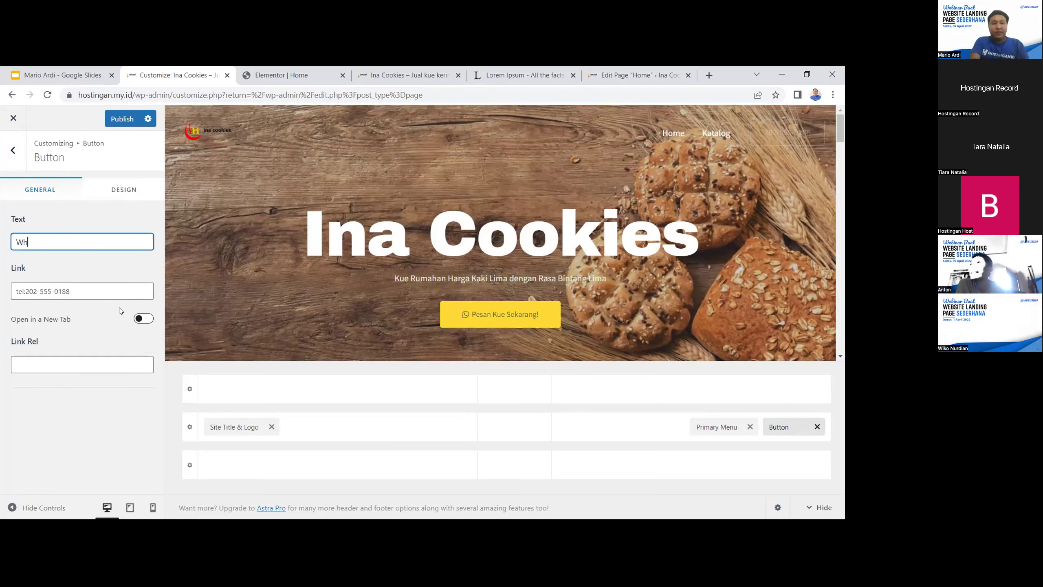
type("atsapp Kami")
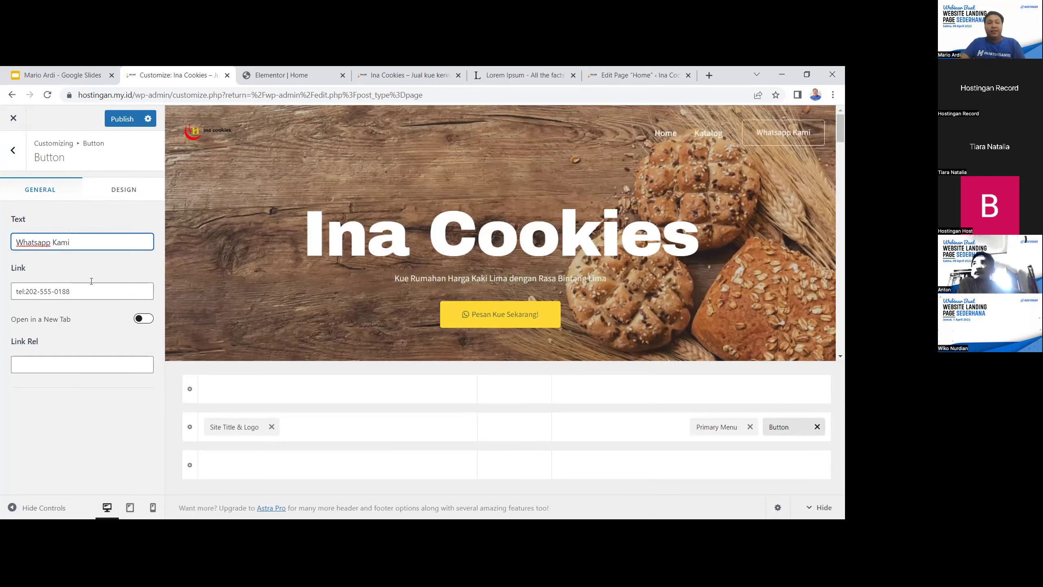
key("Tab")
type("w")
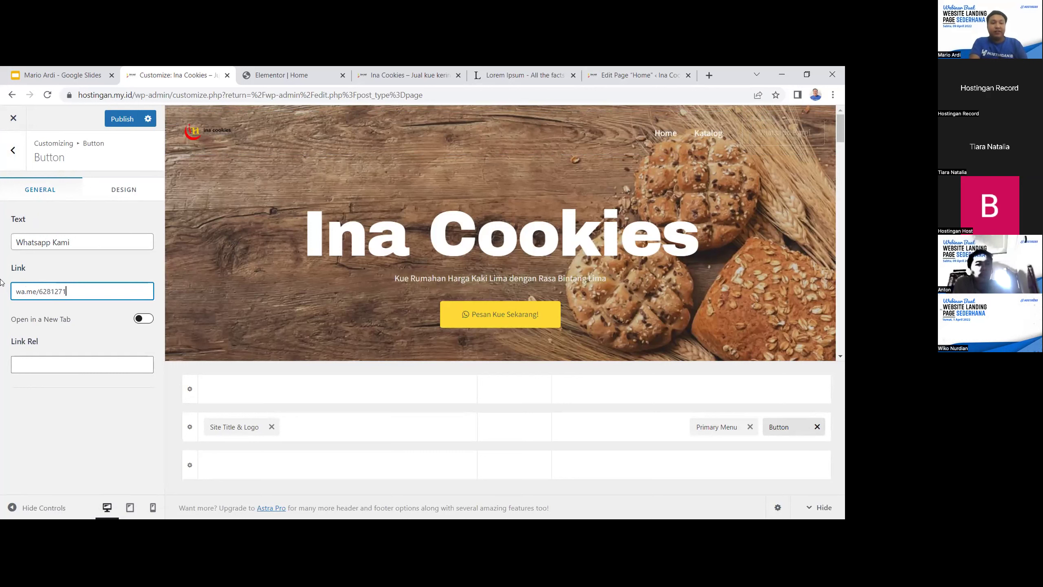
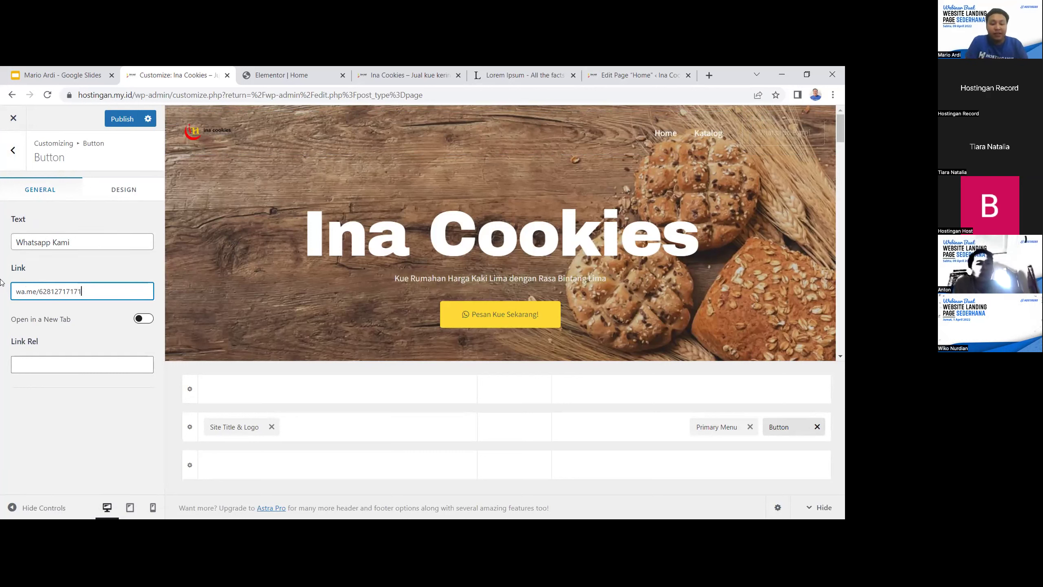
left_click(124, 191)
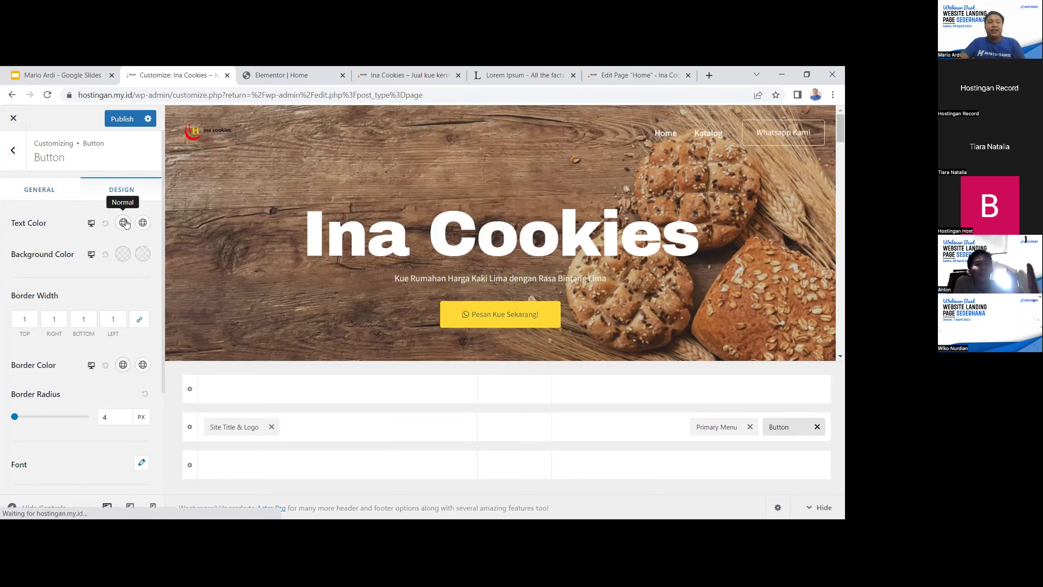
Try a custom yellow background and a dark red hover background on the header button
left_click(123, 254)
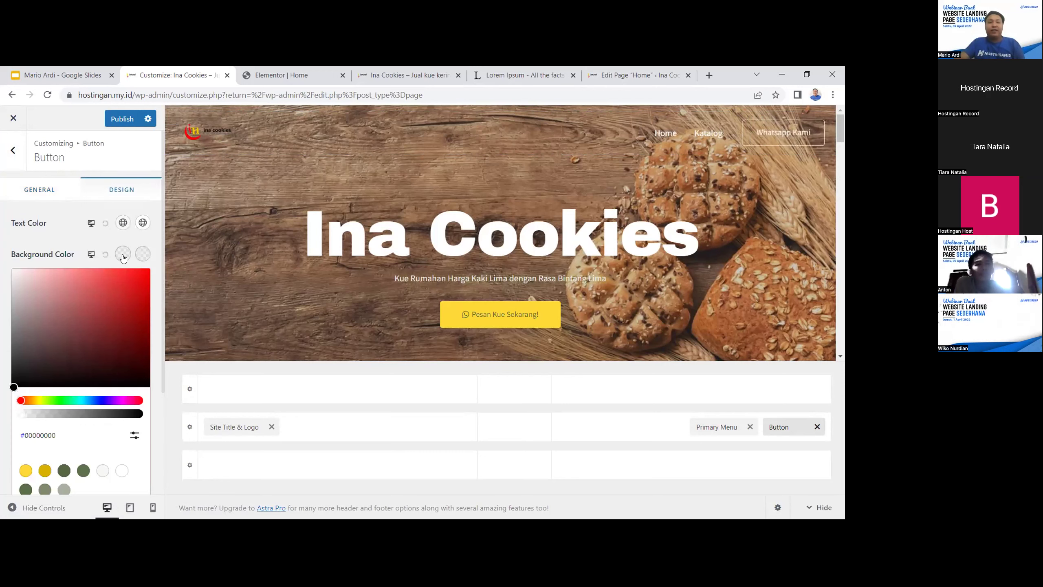
left_click_drag(31, 402, 42, 402)
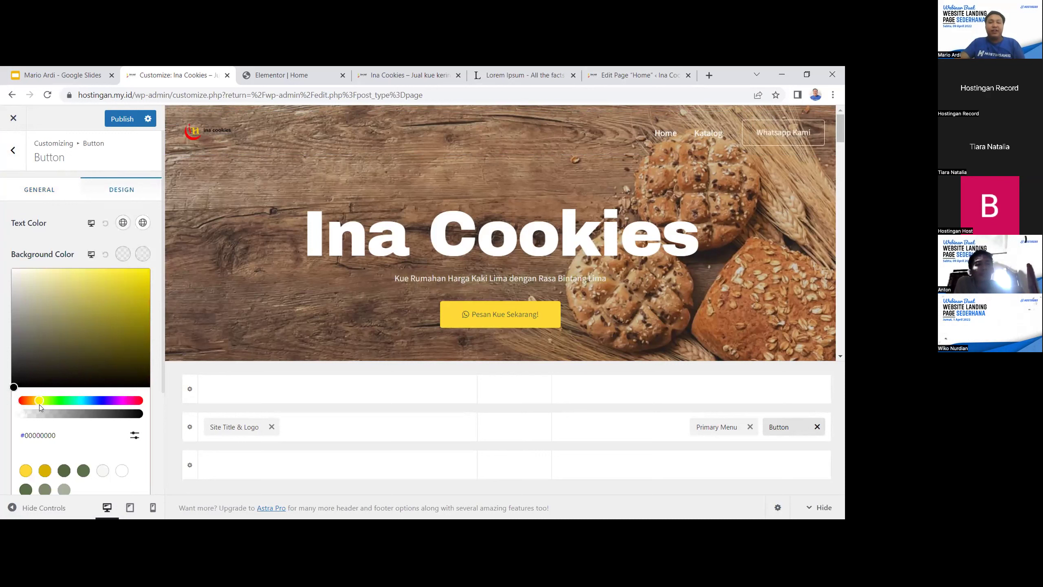
left_click(57, 301)
left_click_drag(57, 301, 79, 288)
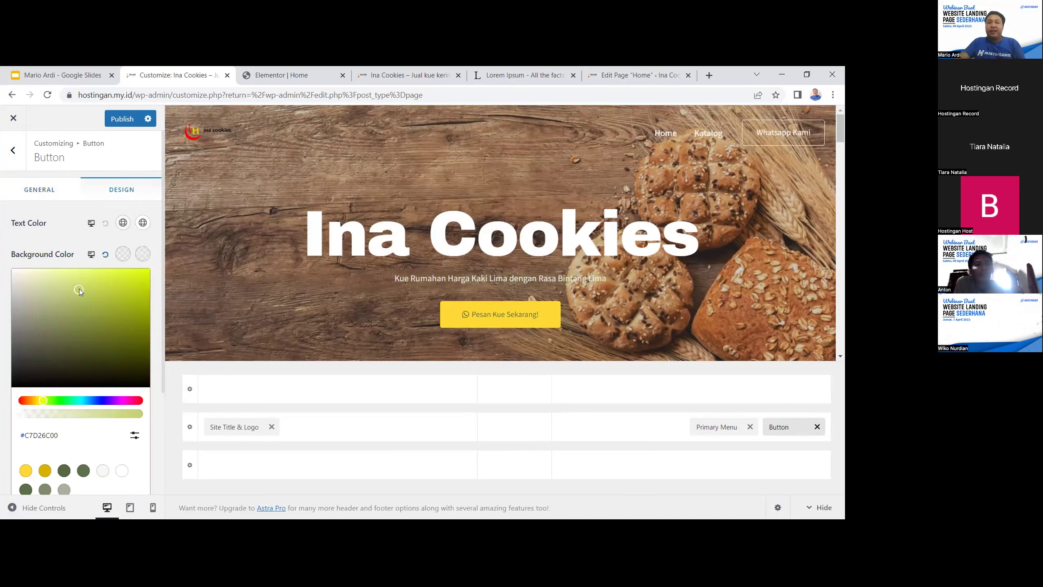
left_click(143, 255)
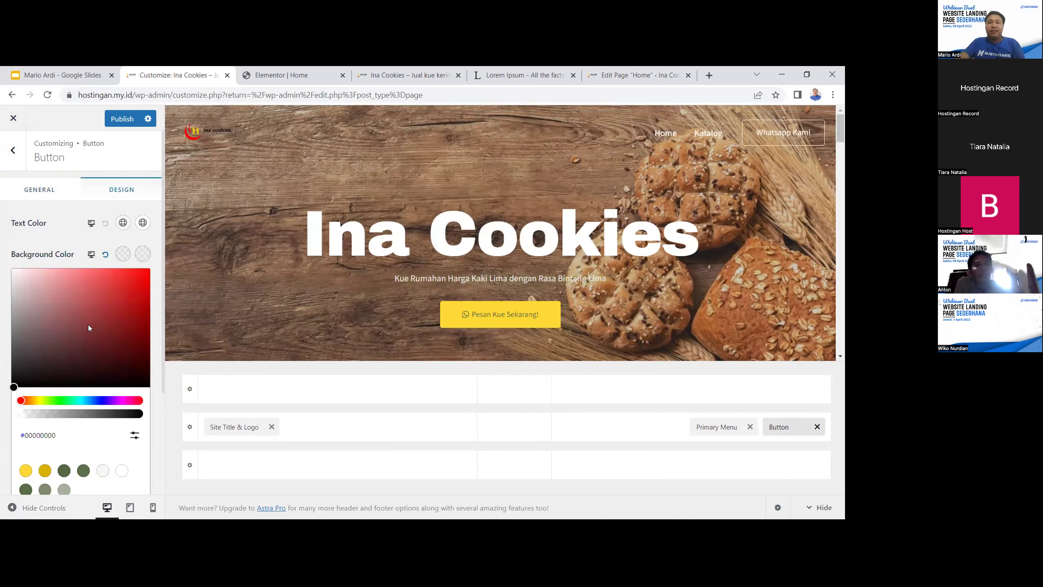
left_click_drag(17, 387, 92, 327)
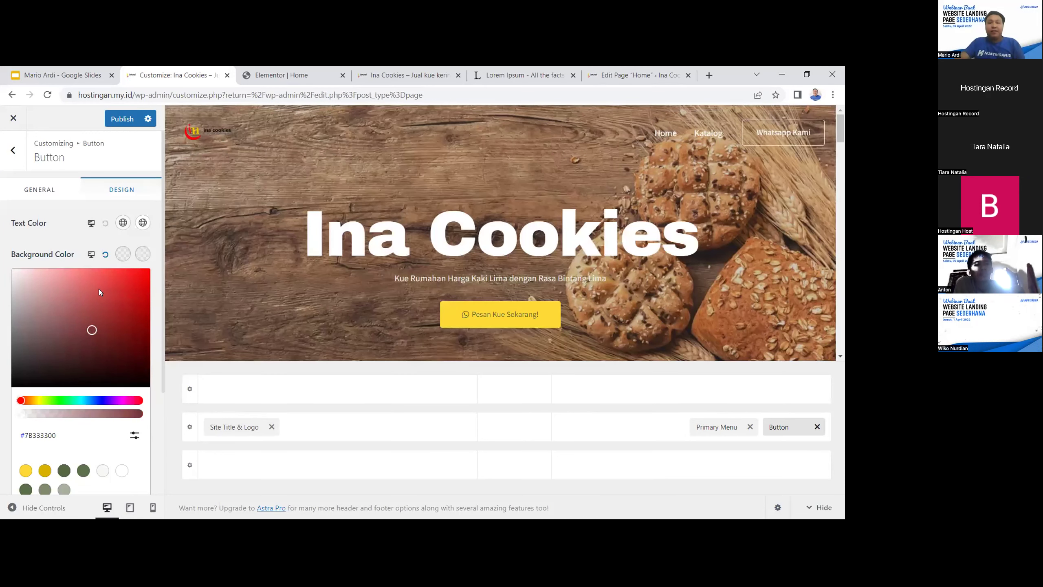
left_click(56, 228)
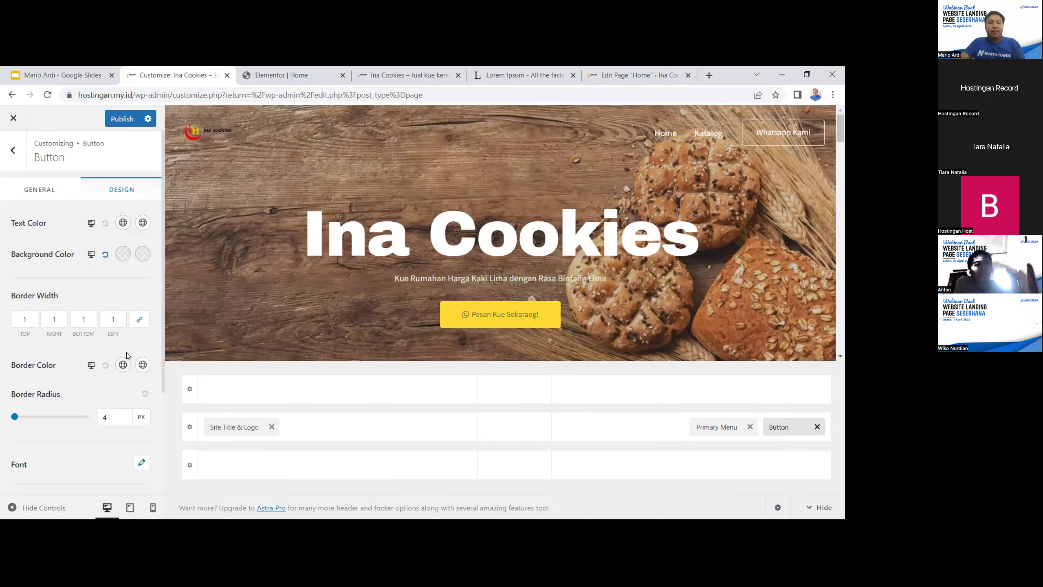
Check the border colour and clear the button's hover background colour
left_click(144, 365)
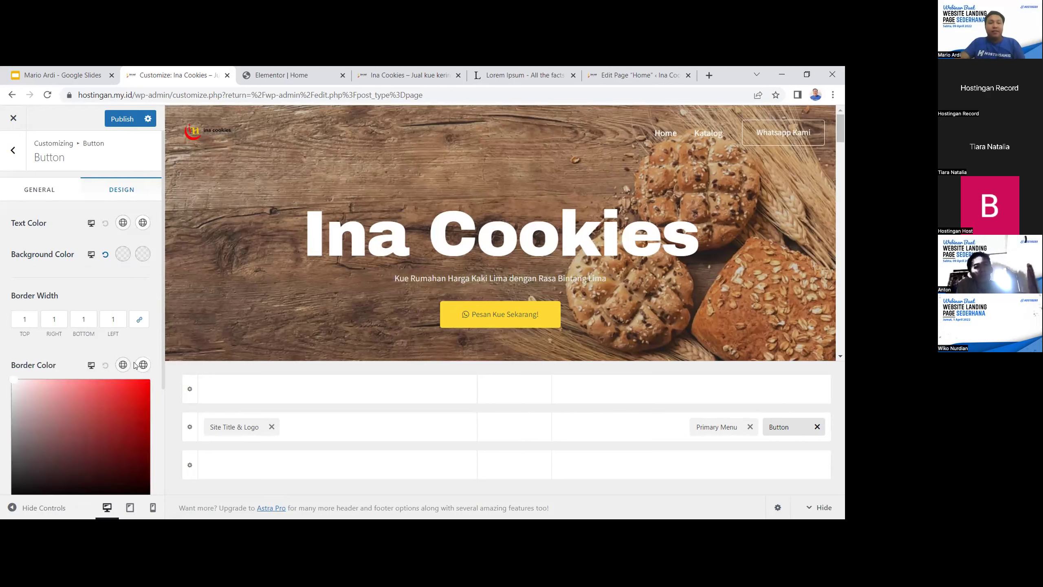
left_click(120, 270)
scroll(118, 388, "down", 3)
scroll(123, 287, "up", 3)
left_click(141, 254)
left_click_drag(106, 308, 121, 292)
scroll(95, 370, "down", 3)
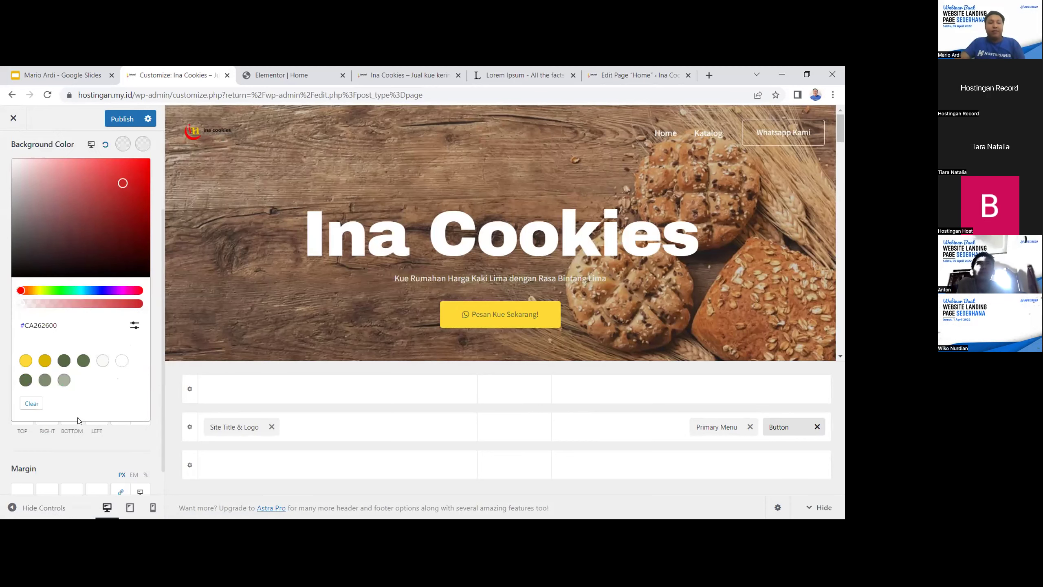
left_click(37, 407)
scroll(99, 293, "up", 3)
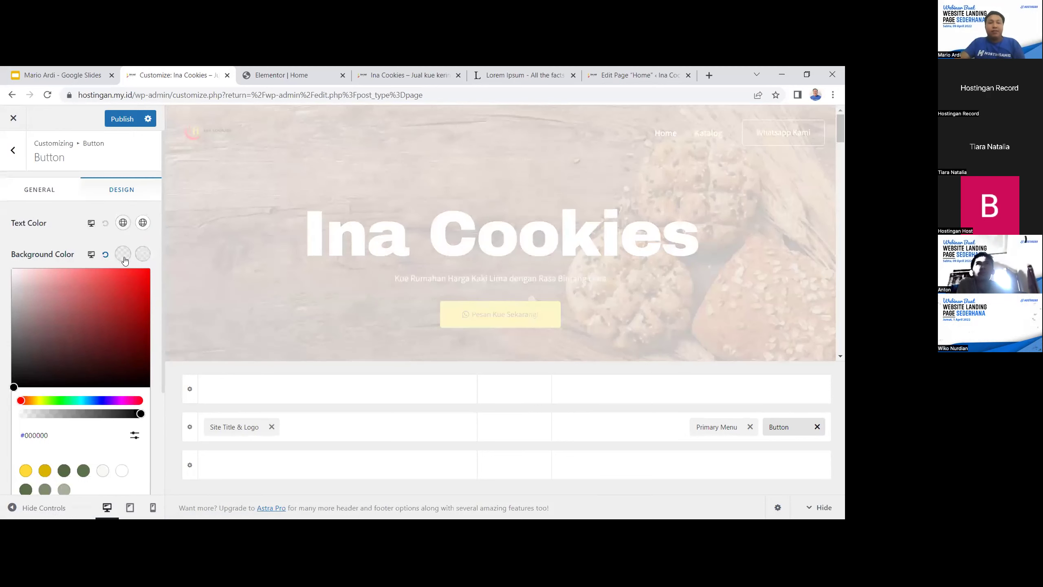
Try a red text colour on the button, then clear it back to default
left_click(123, 255)
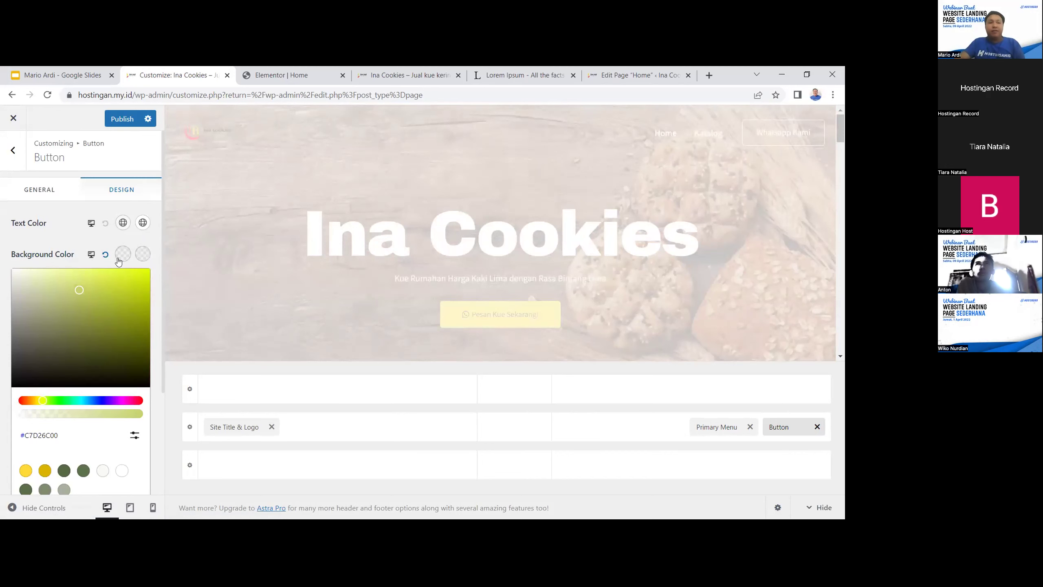
left_click(123, 223)
left_click(130, 247)
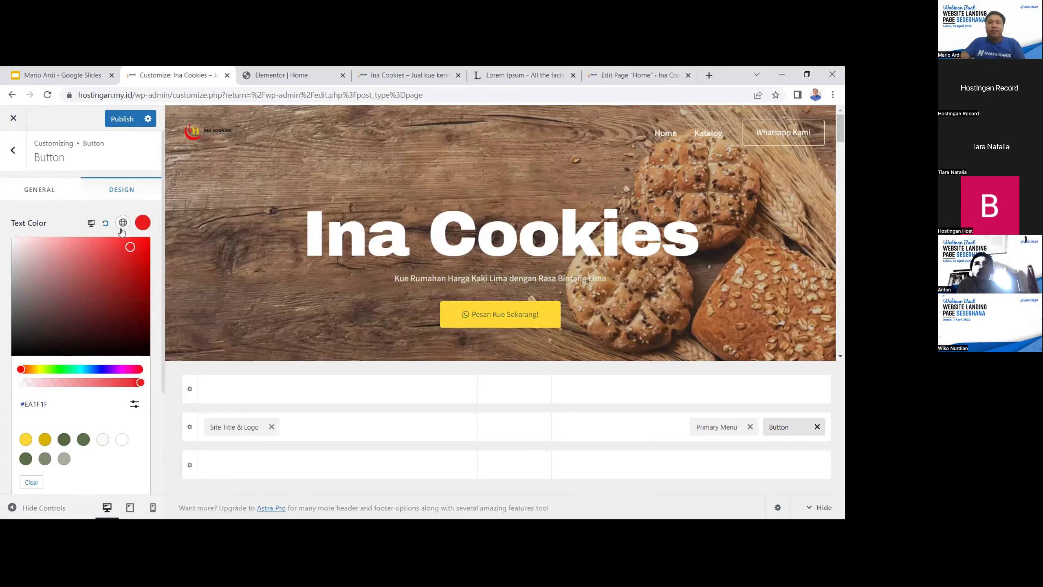
left_click(32, 482)
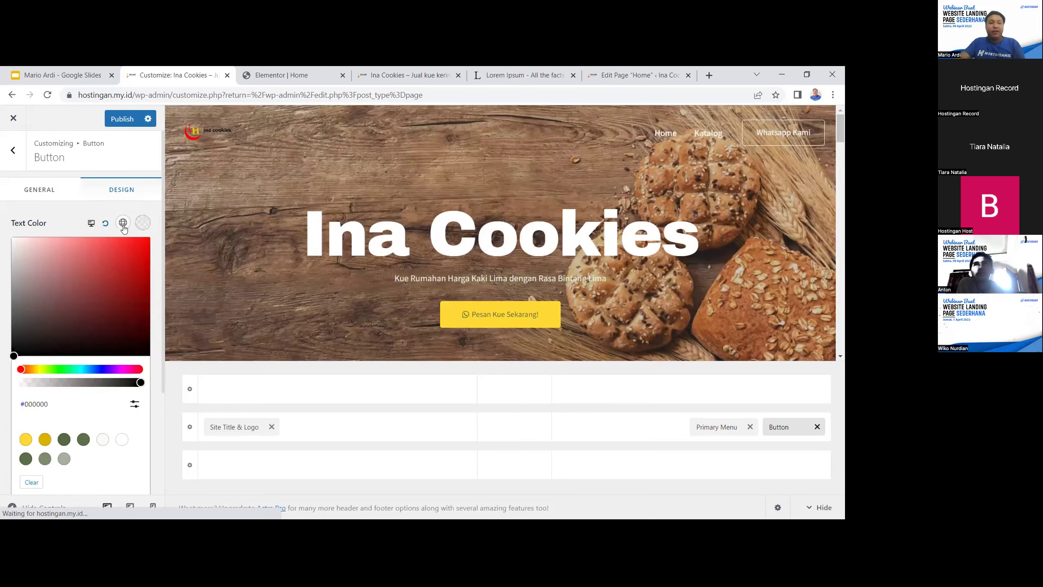
left_click(95, 208)
Set the button background to the yellow #DAB200 preset swatch
left_click(123, 254)
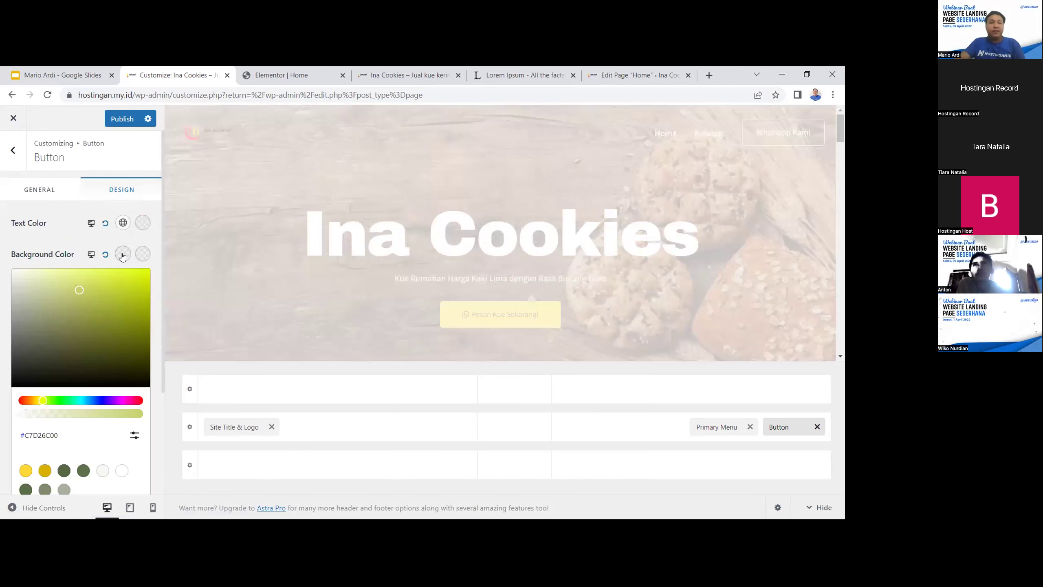
left_click(108, 286)
left_click(45, 471)
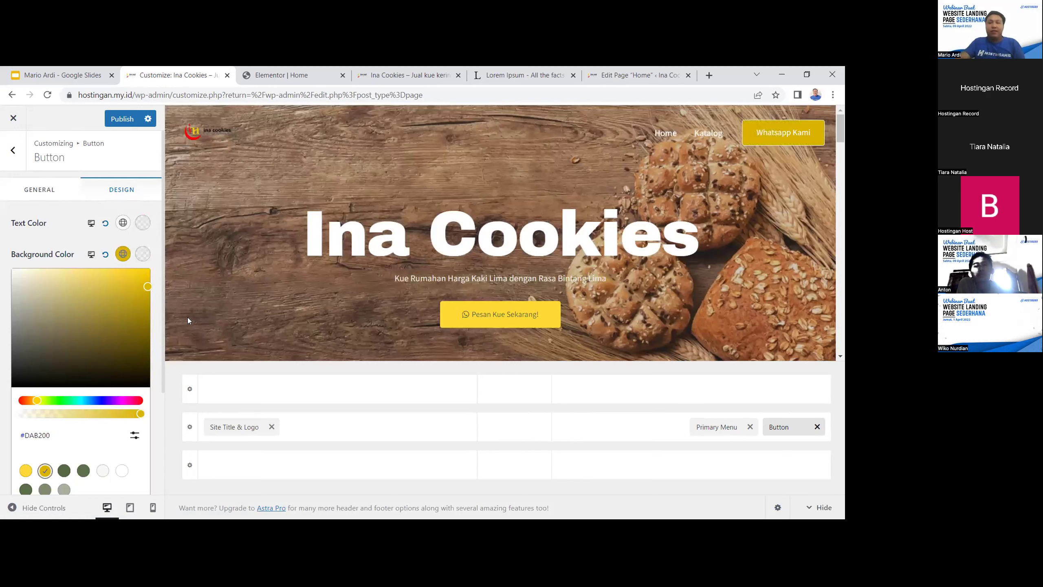
scroll(52, 391, "down", 3)
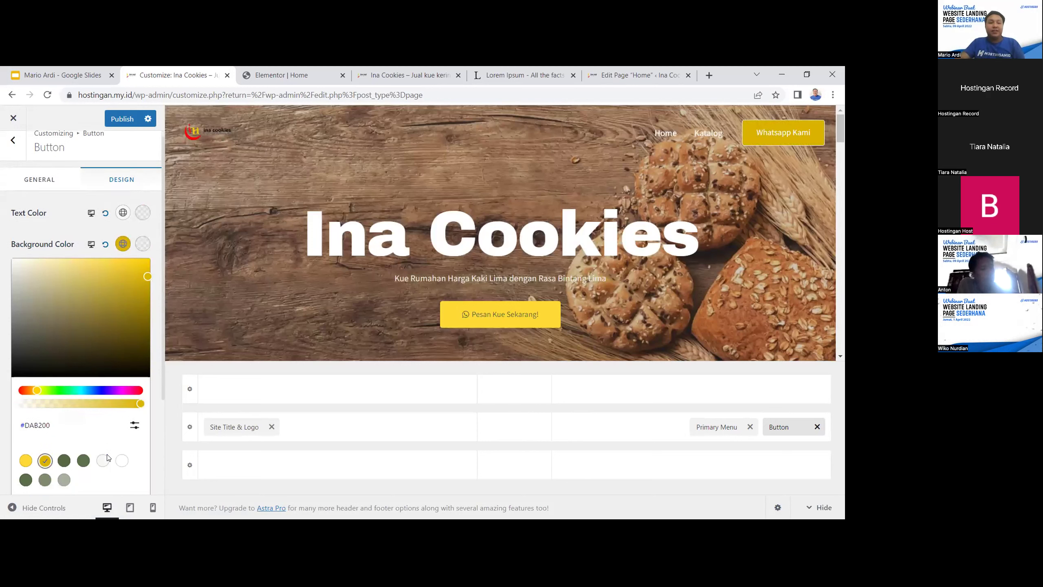
scroll(52, 391, "up", 4)
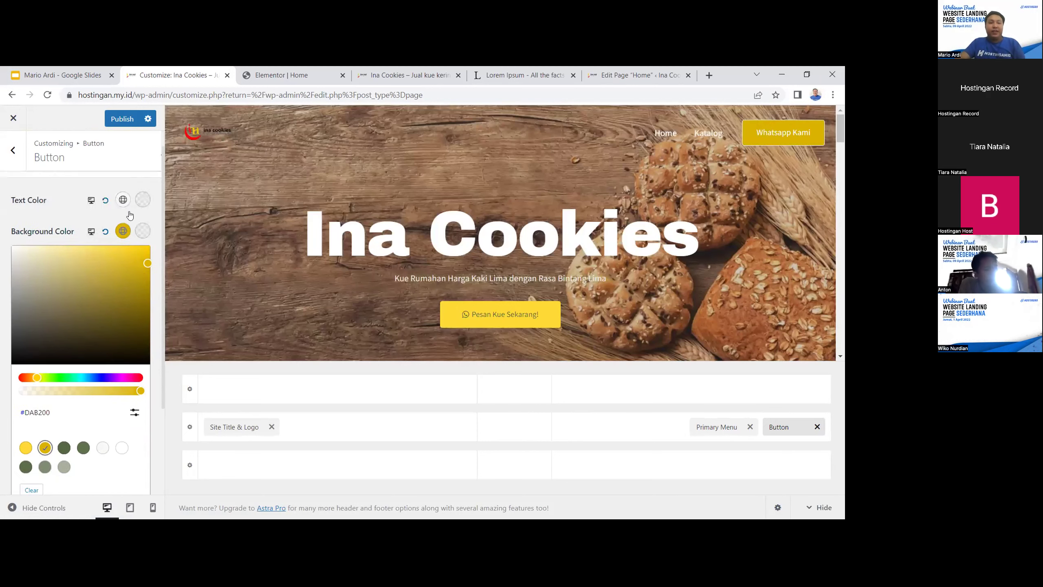
Publish the header button changes and bring up the live Ina Cookies site, closing the duplicate tab
left_click(123, 118)
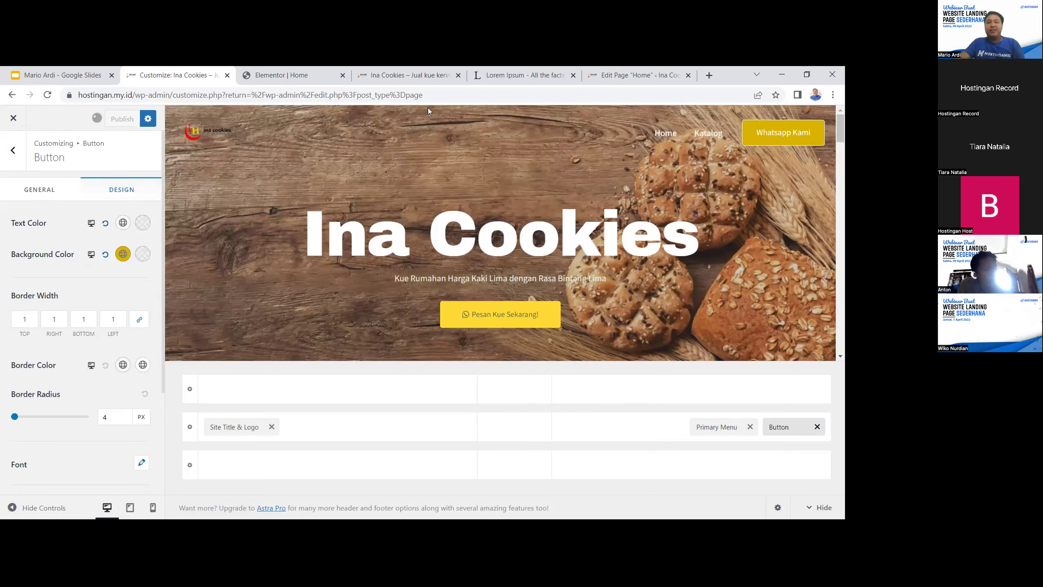
left_click(616, 73)
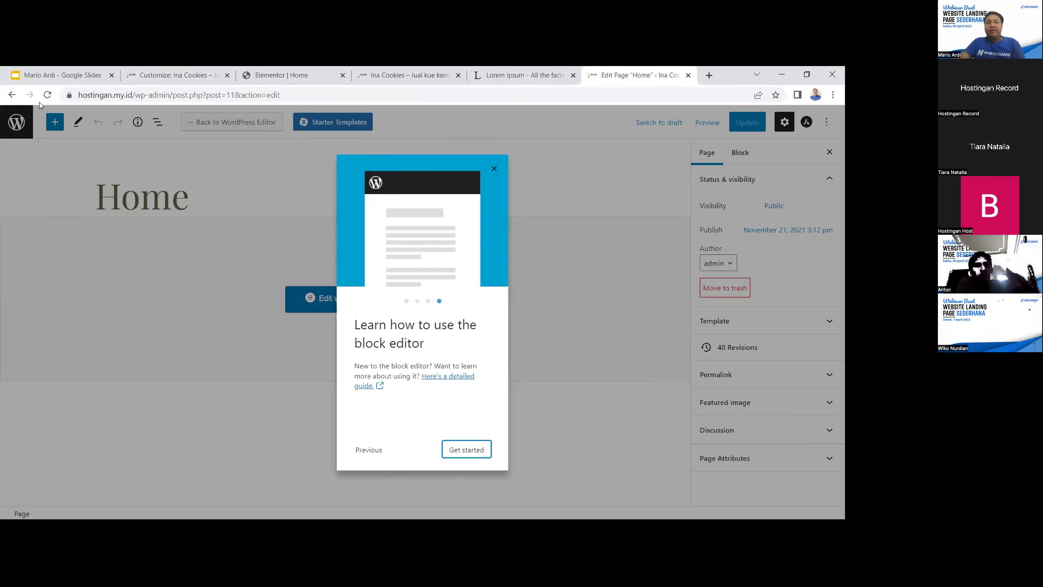
left_click(11, 95)
left_click(406, 75)
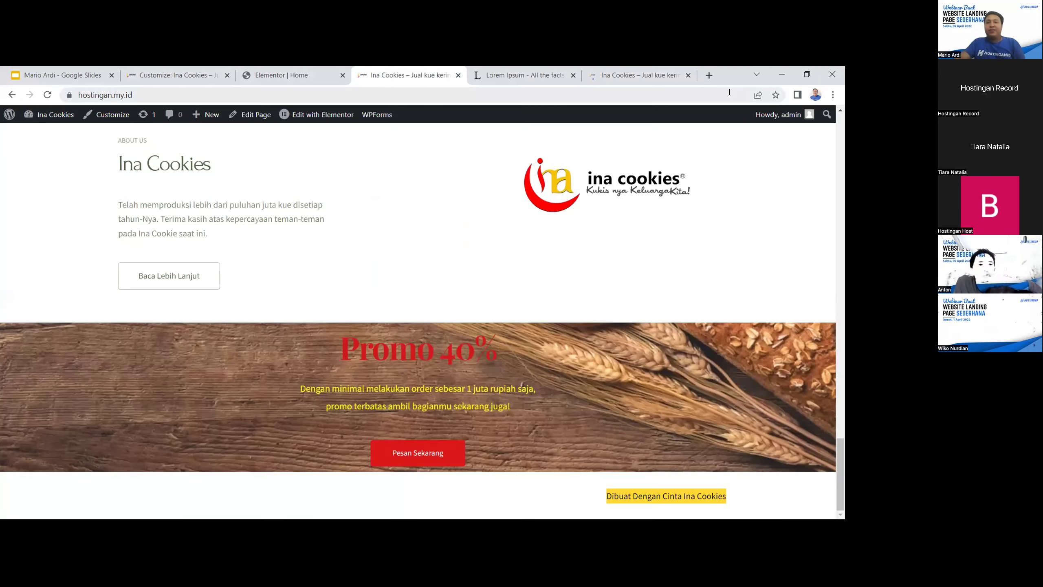
left_click(688, 75)
scroll(599, 268, "down", 5)
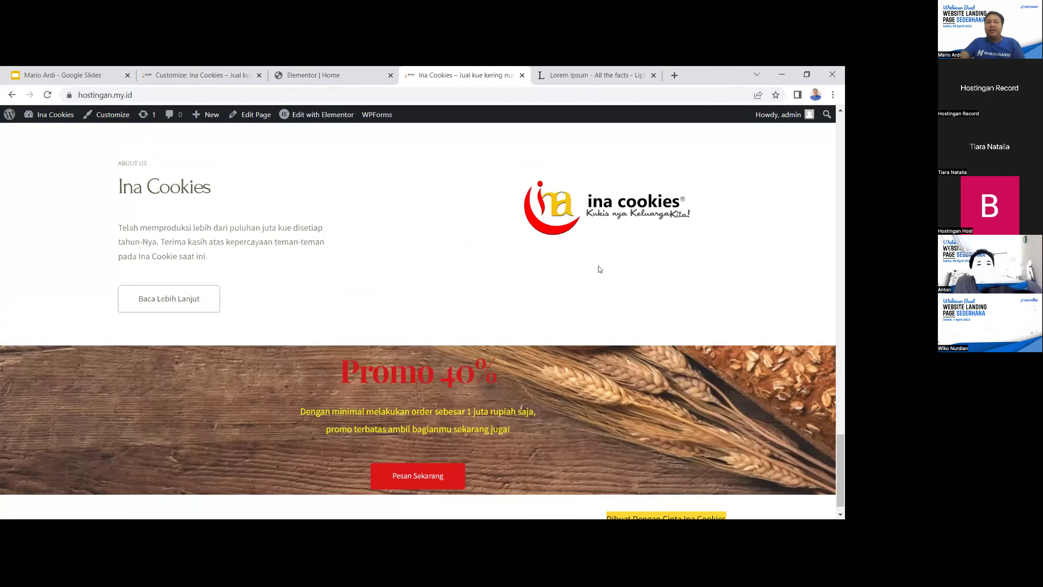
scroll(599, 268, "up", 10)
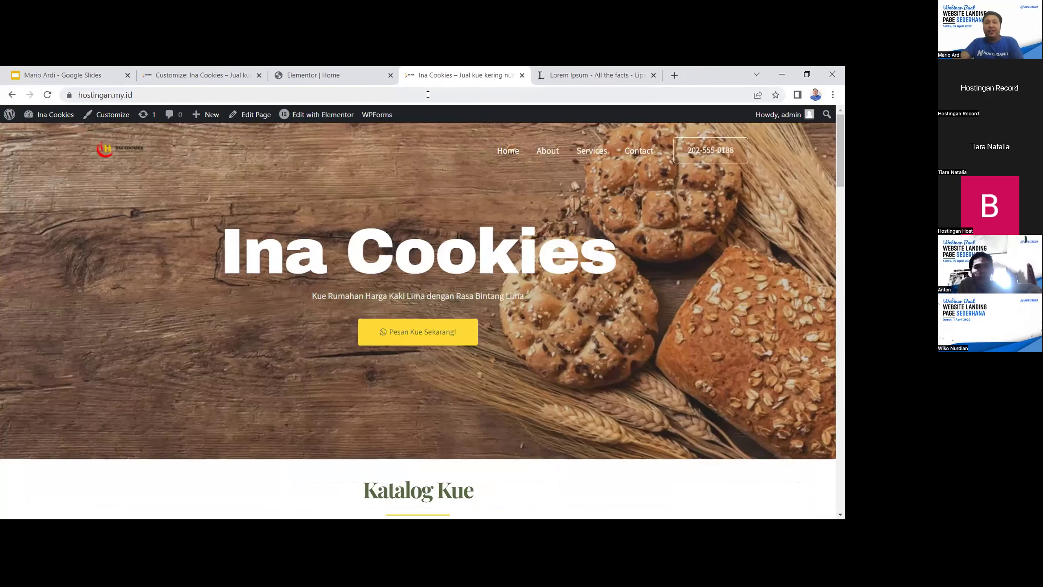
Reload the live homepage to verify Home, Katalog and the yellow Whatsapp Kami button, then return to the Customizer
key("ctrl+l")
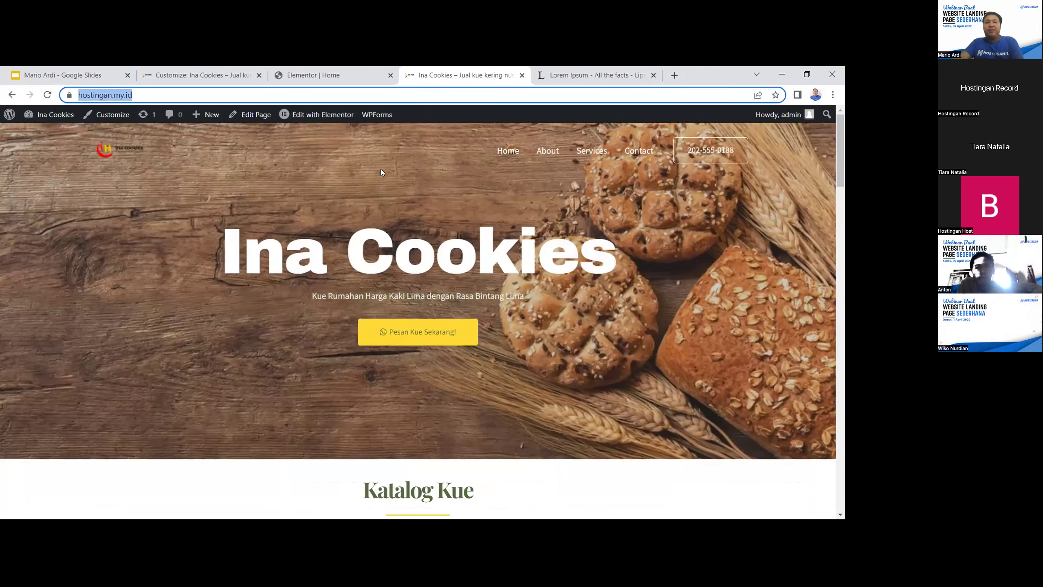
key("Return")
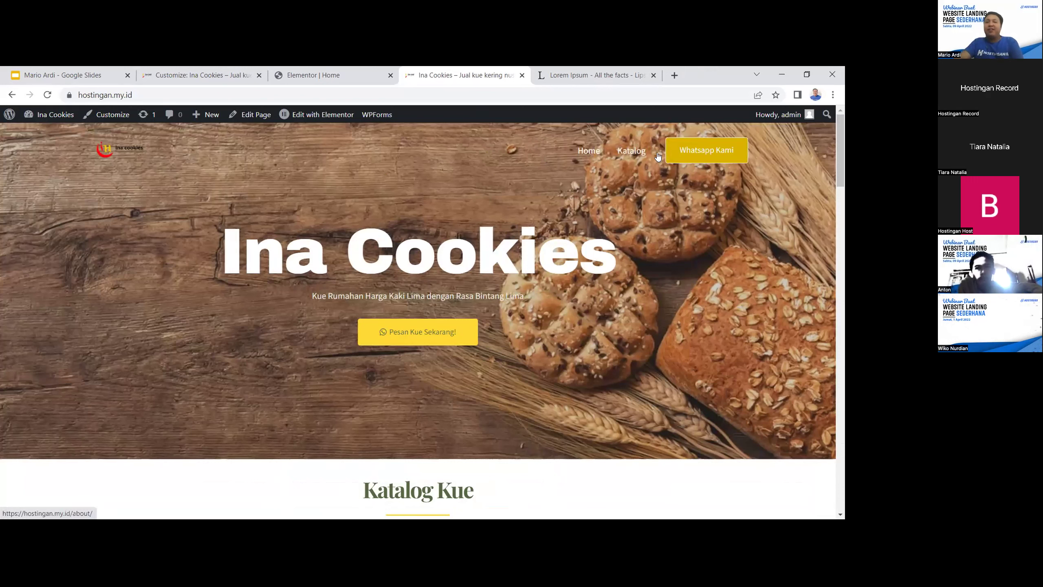
scroll(689, 197, "down", 3)
scroll(664, 199, "down", 10)
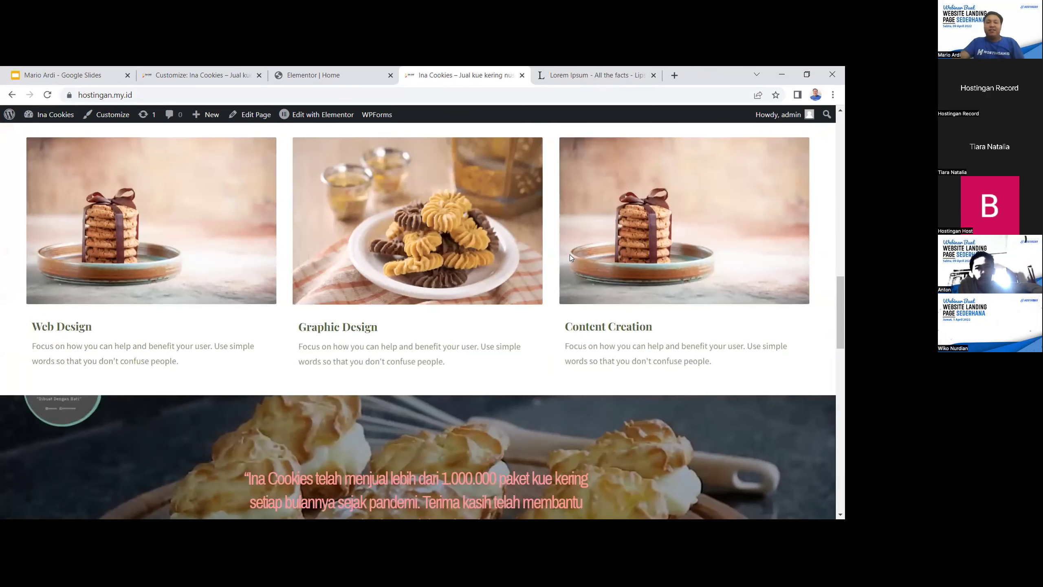
scroll(570, 257, "down", 8)
scroll(576, 257, "down", 12)
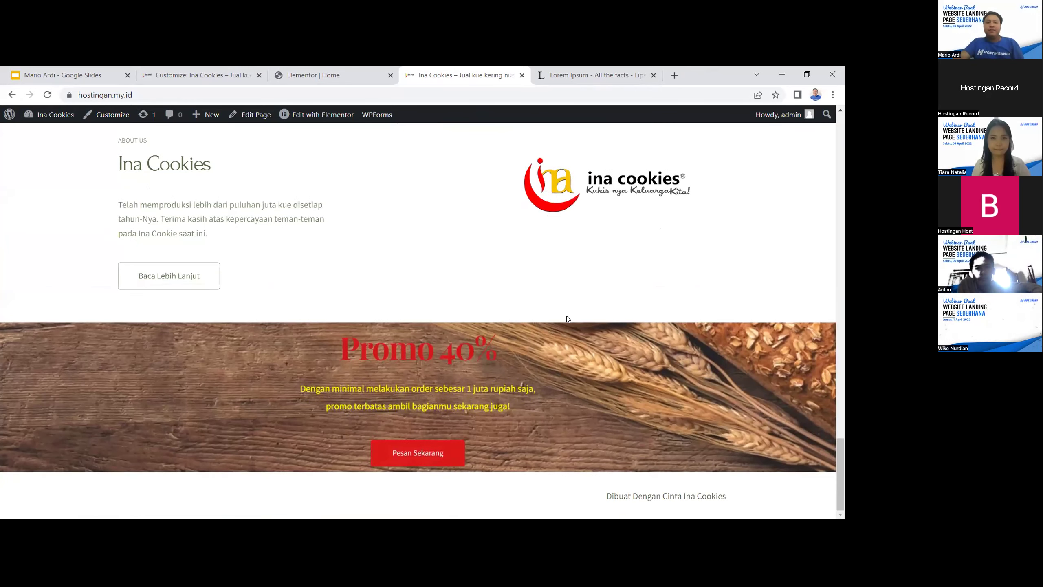
scroll(538, 336, "up", 1)
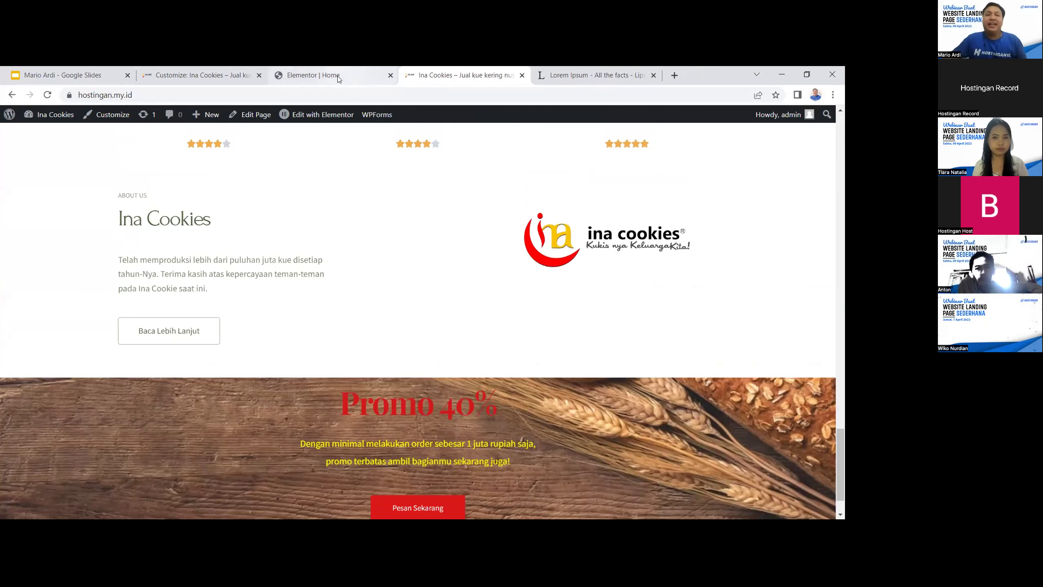
left_click(299, 78)
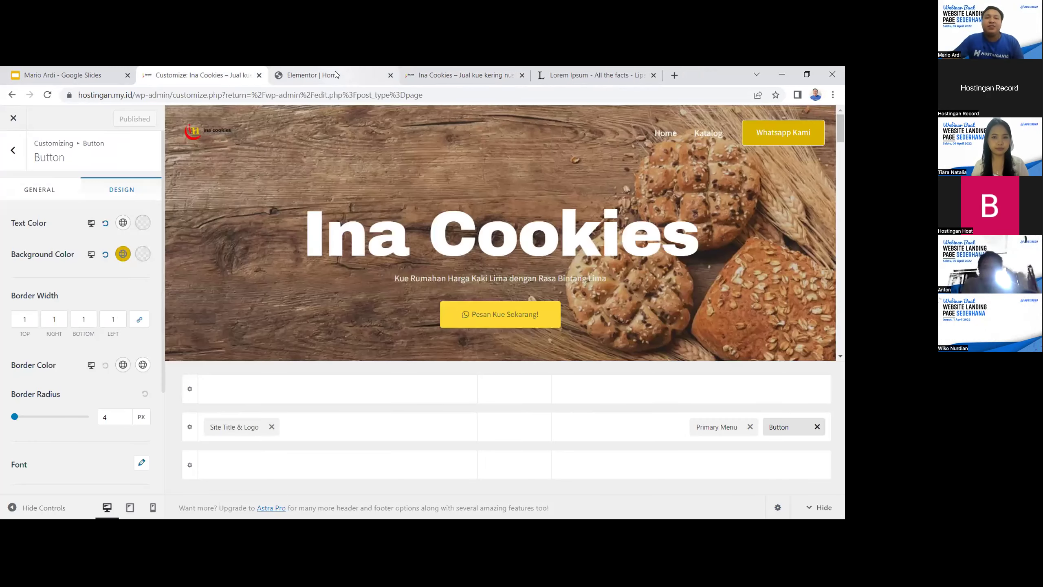
left_click(335, 74)
Run the Google Slides slideshow from the current slide and advance to the 'Langkah-Langkah' slide
left_click(66, 75)
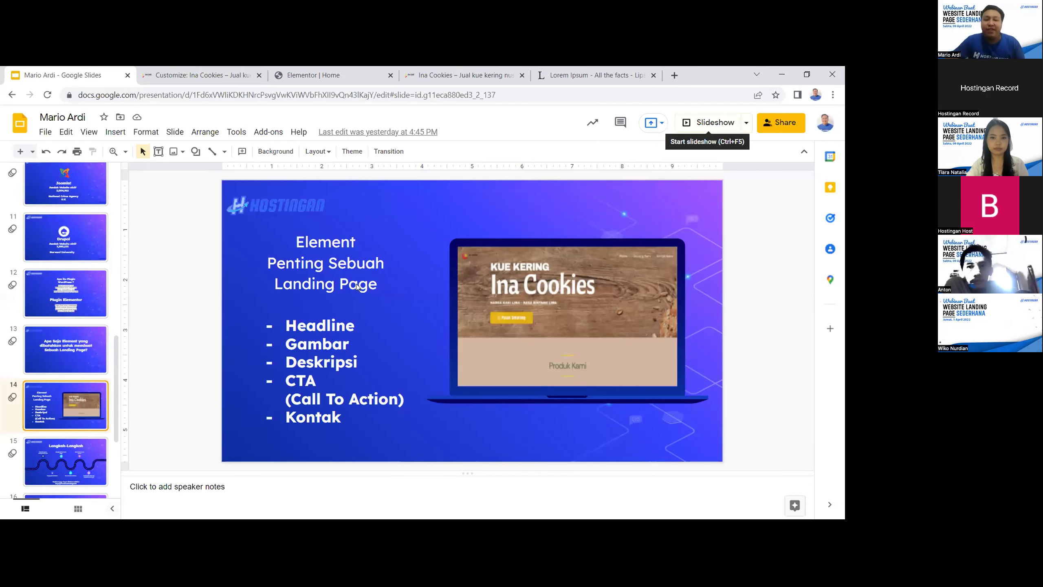
left_click(713, 126)
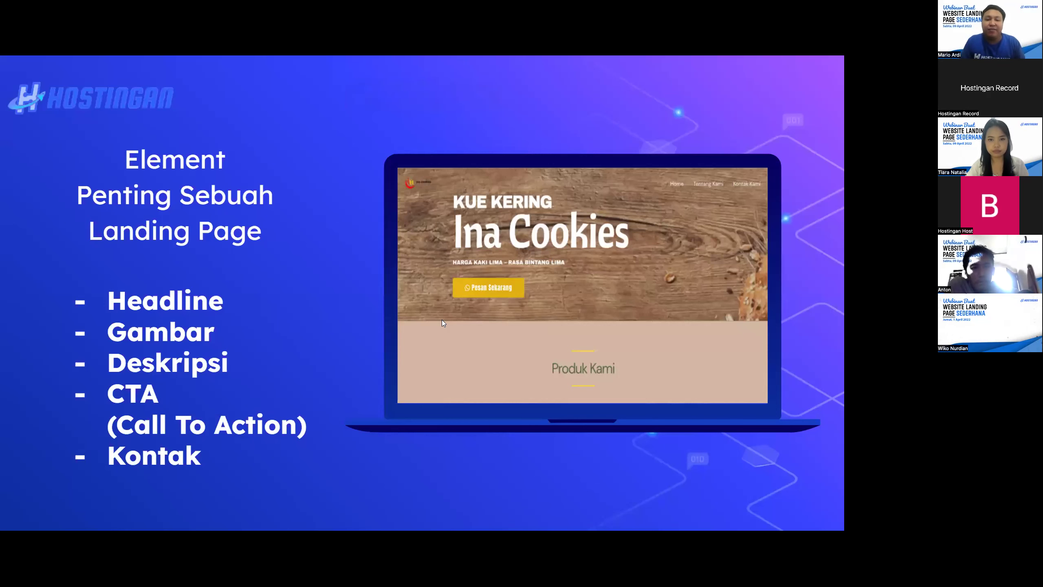
key("Right")
key("Right")
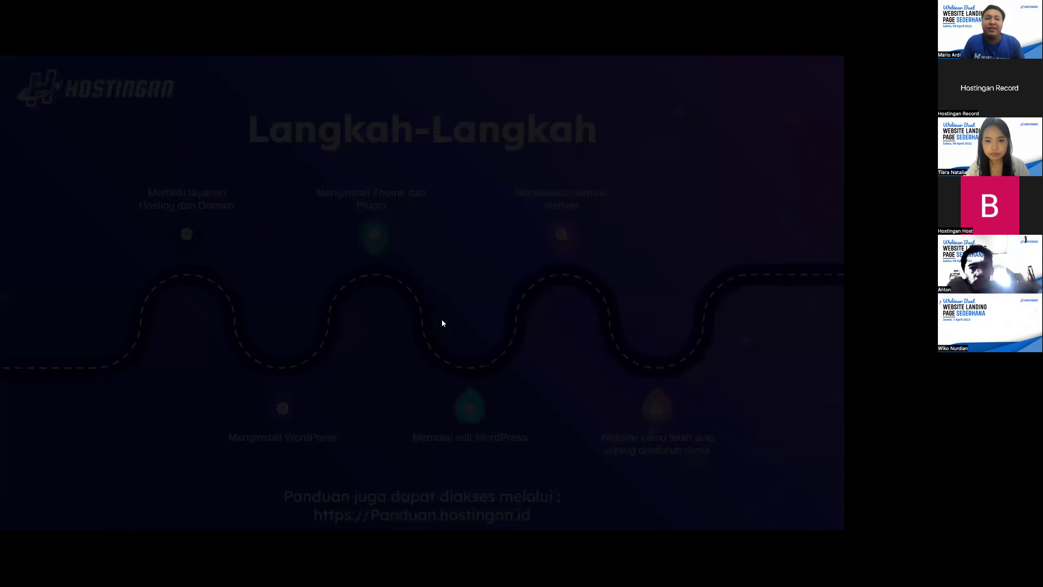
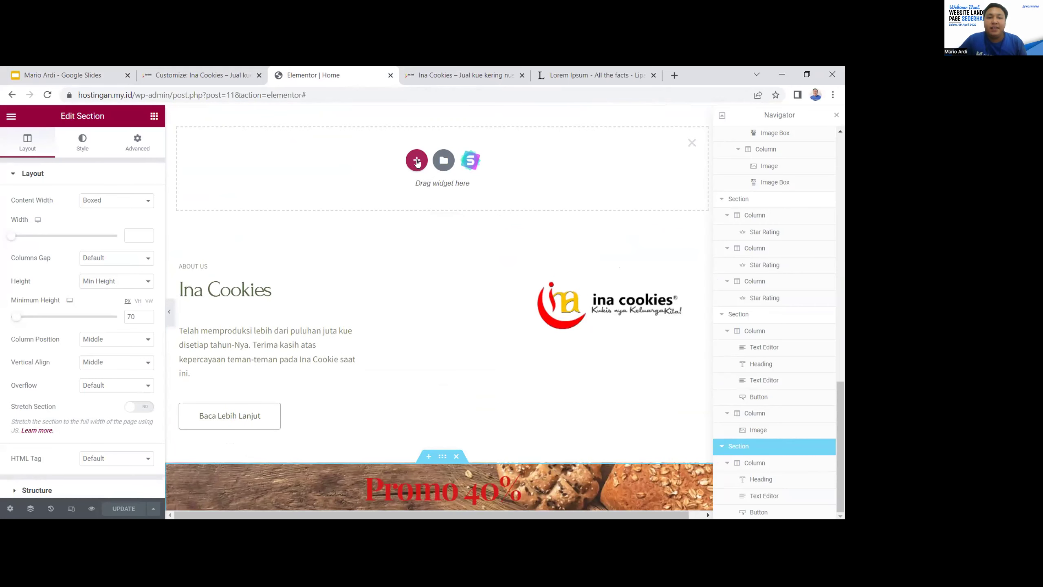
Delete the empty drop zone and add a one-column section above the Promo banner
scroll(431, 231, "up", 2)
left_click(692, 252)
scroll(526, 263, "down", 2)
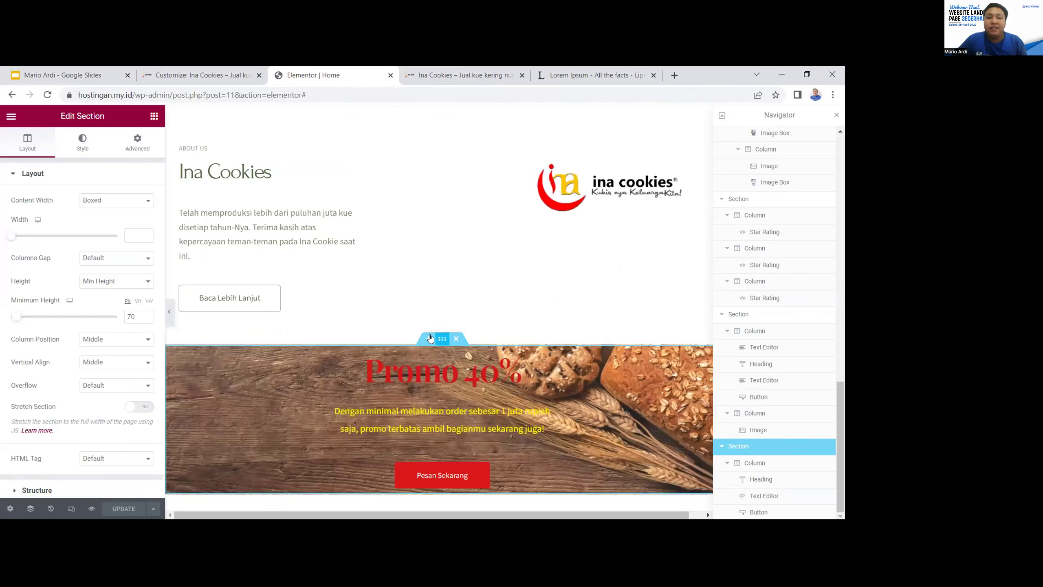
left_click(432, 338)
left_click(417, 397)
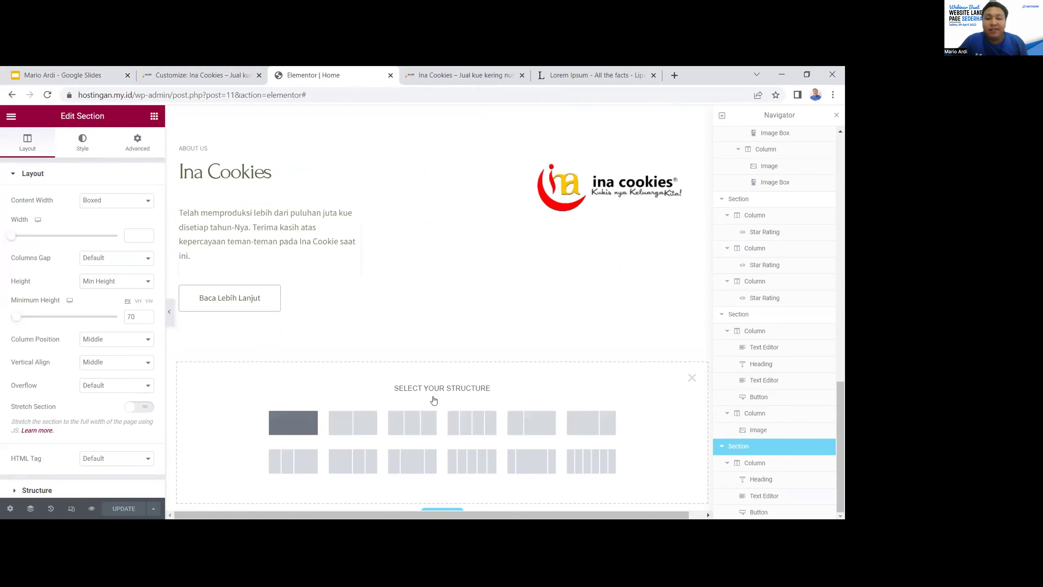
scroll(433, 400, "down", 3)
left_click(294, 312)
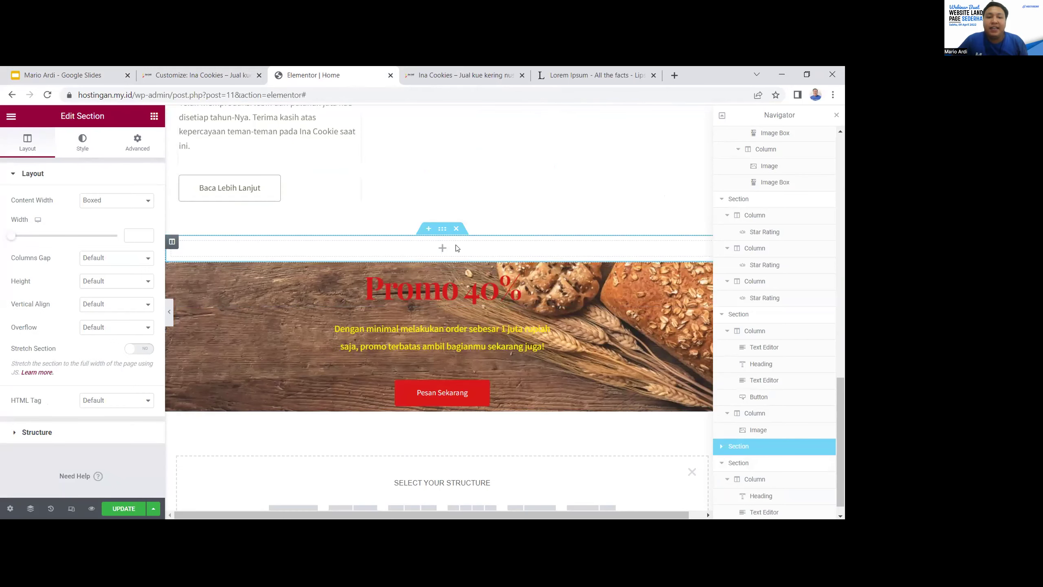
Search the column's widgets for 'maps' and close the element tree
left_click(442, 248)
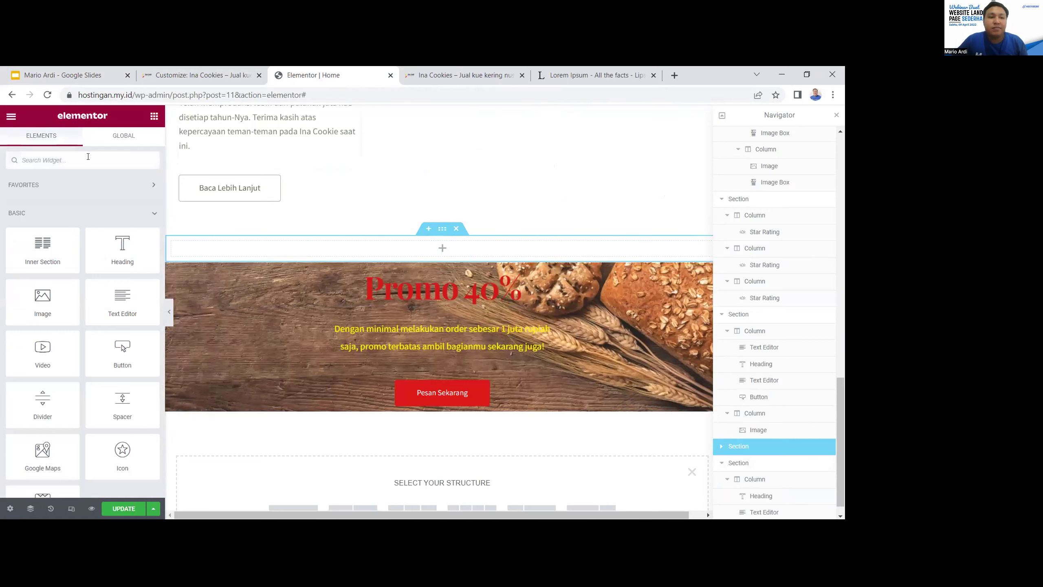
type("maps")
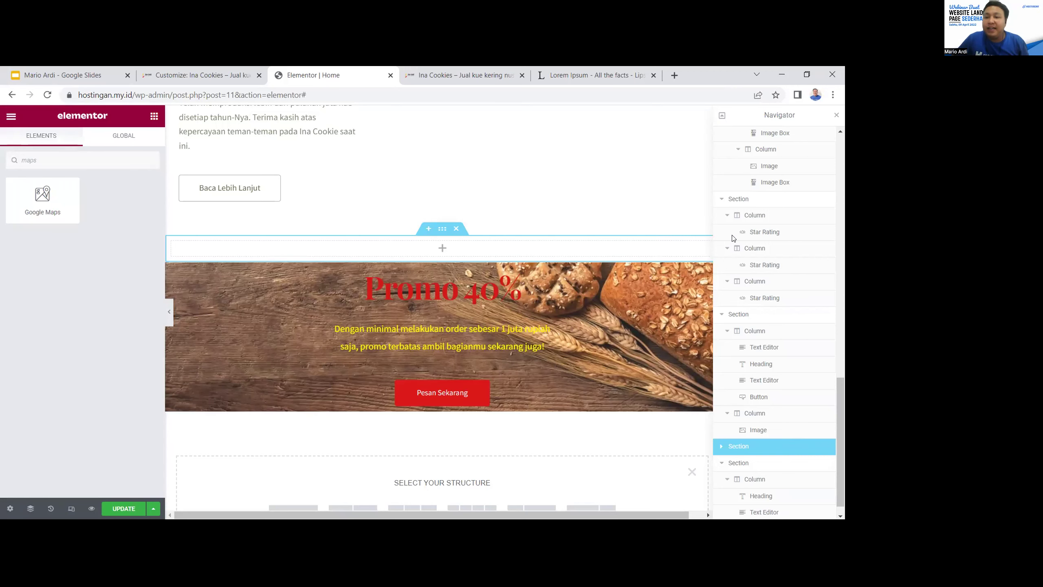
left_click(836, 115)
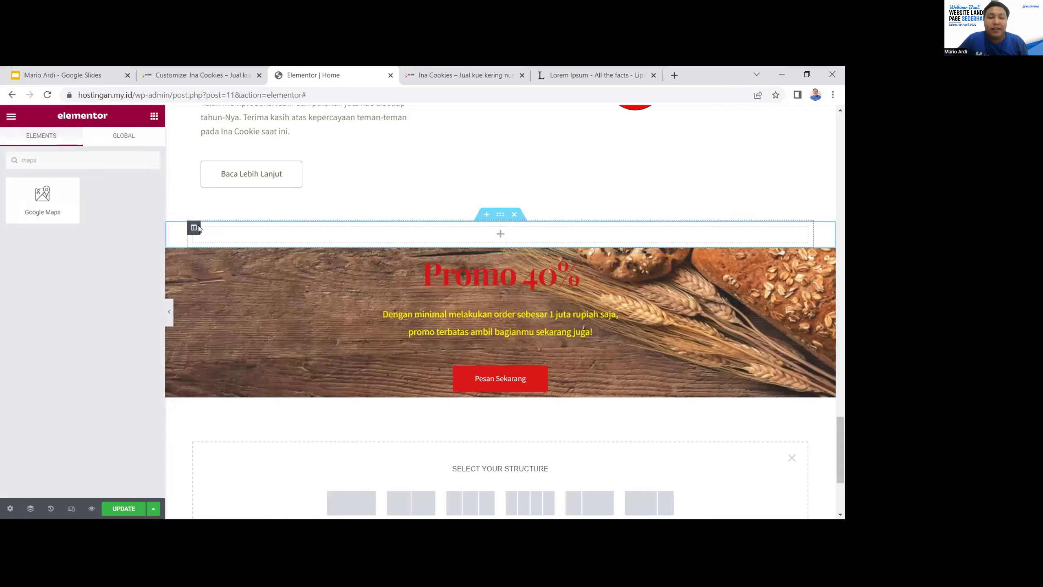
Delete the one-column section and replace it with a two-column section above the Promo banner
right_click(199, 228)
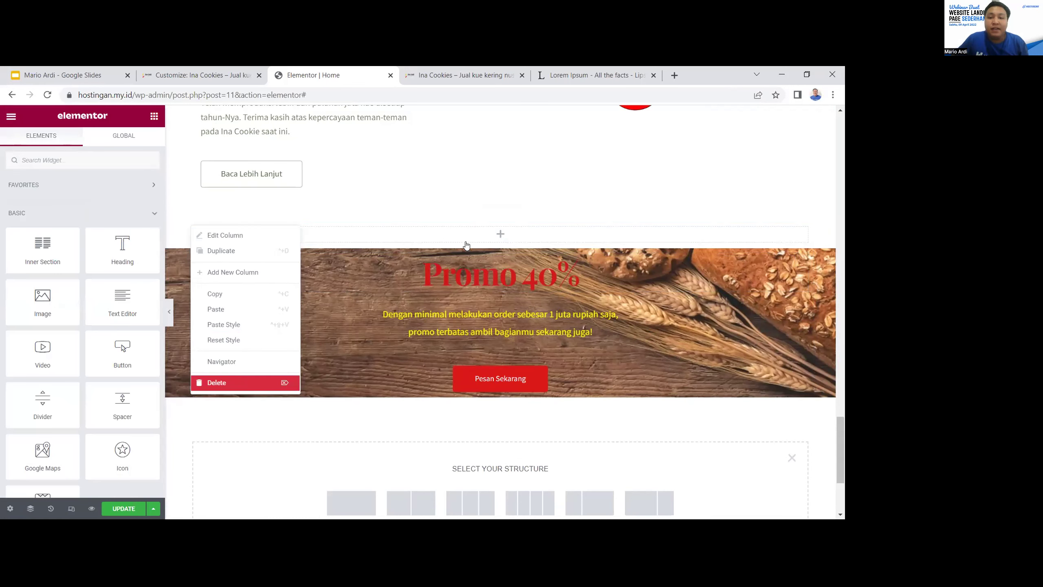
left_click(456, 239)
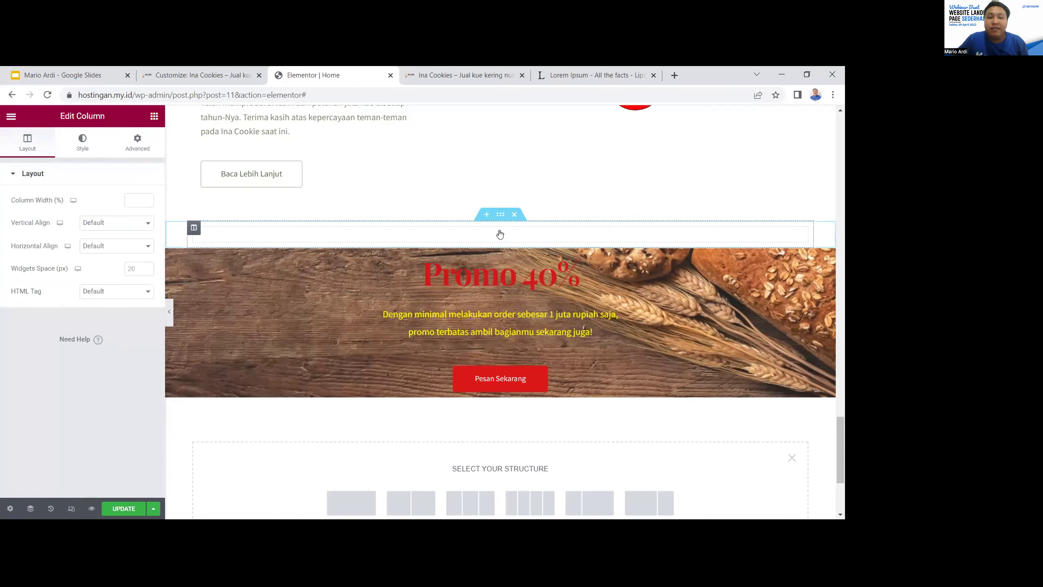
left_click(514, 214)
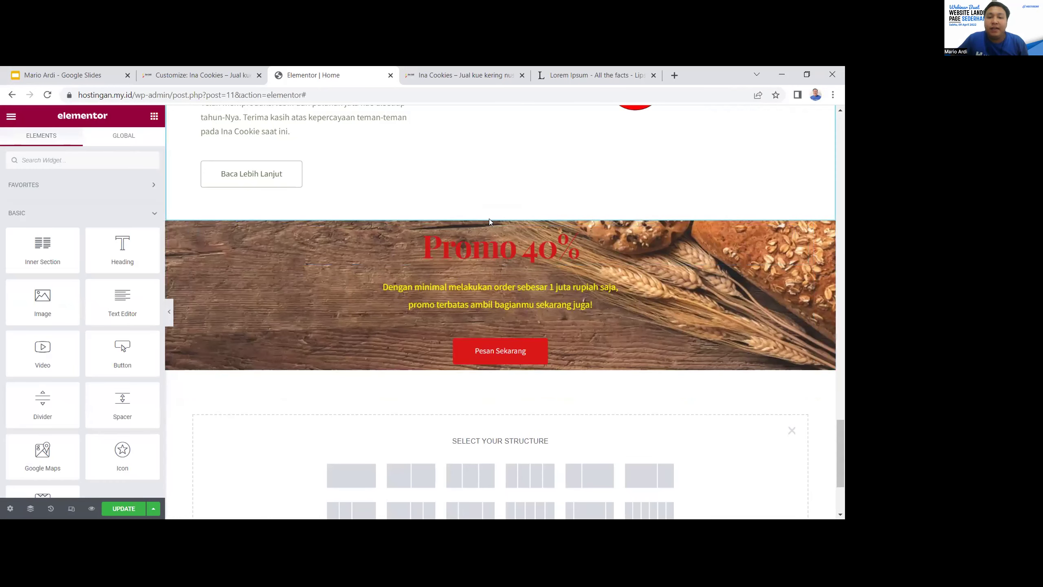
left_click(487, 215)
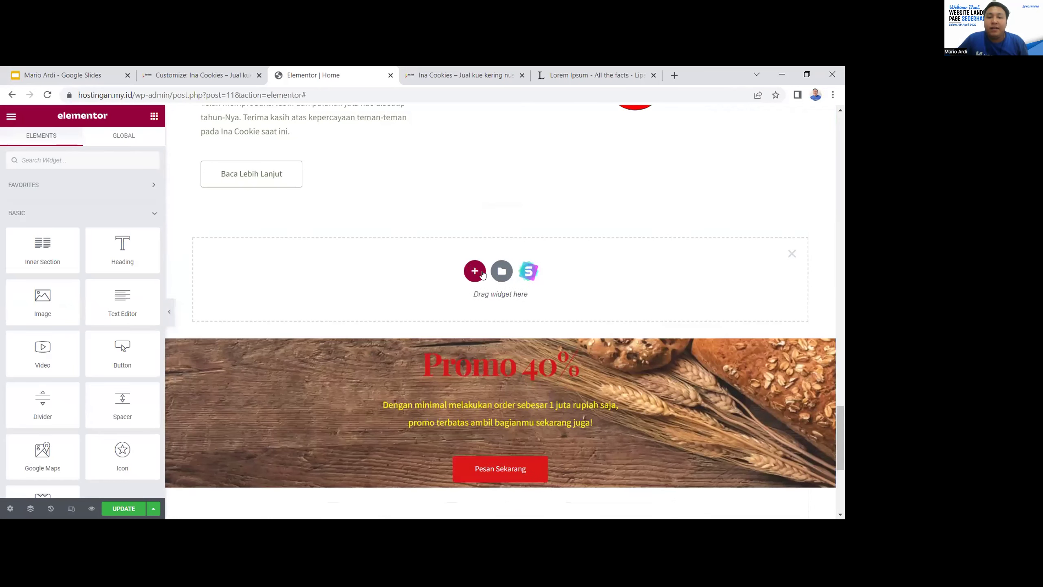
left_click(475, 271)
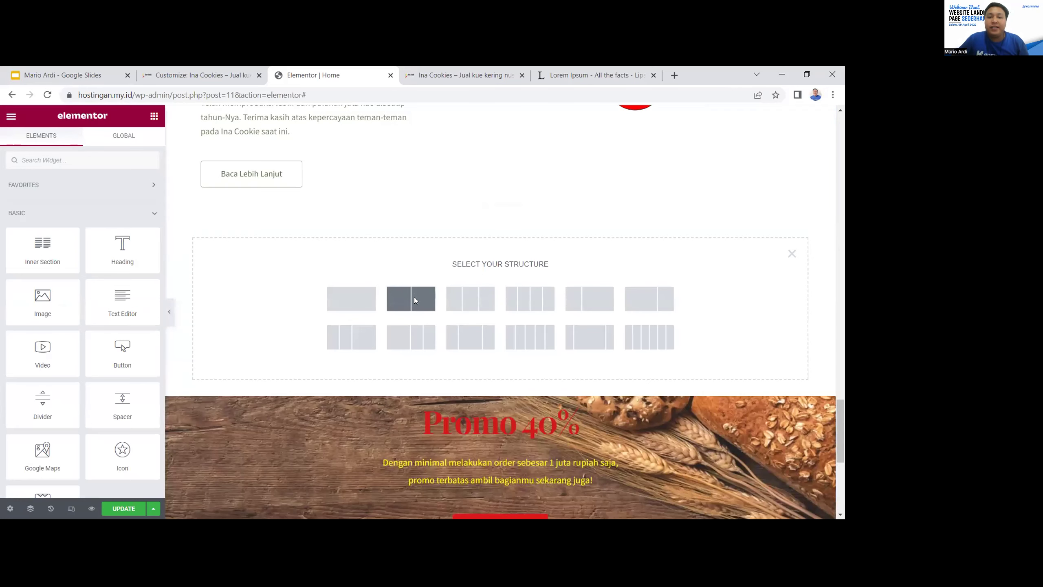
left_click(414, 301)
Drop a Heading into the left column titled 'Lokasi Pabrik Kami', then search widgets for 'maps'
left_click(385, 239)
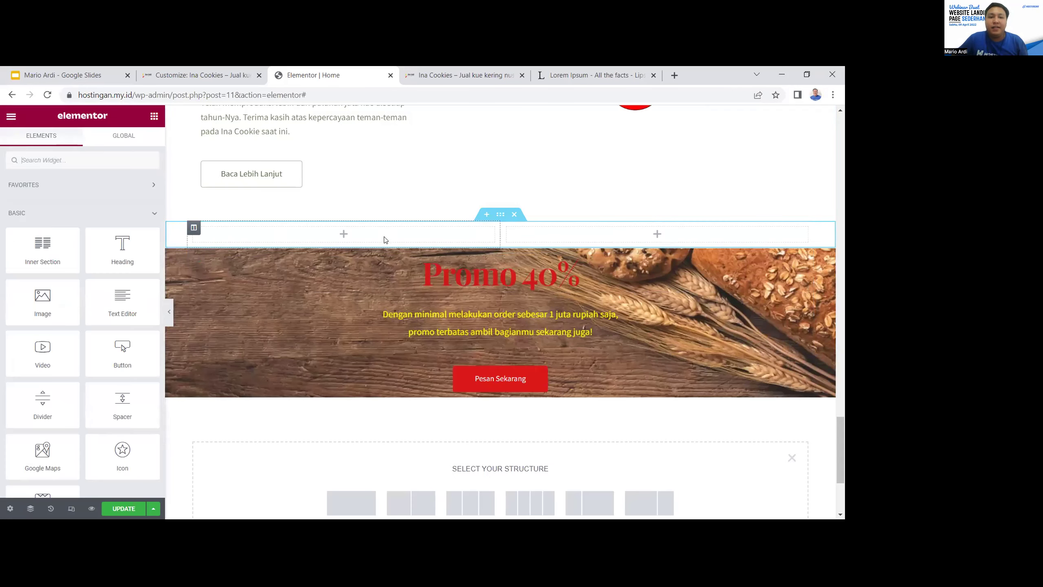
left_click_drag(280, 233, 179, 244)
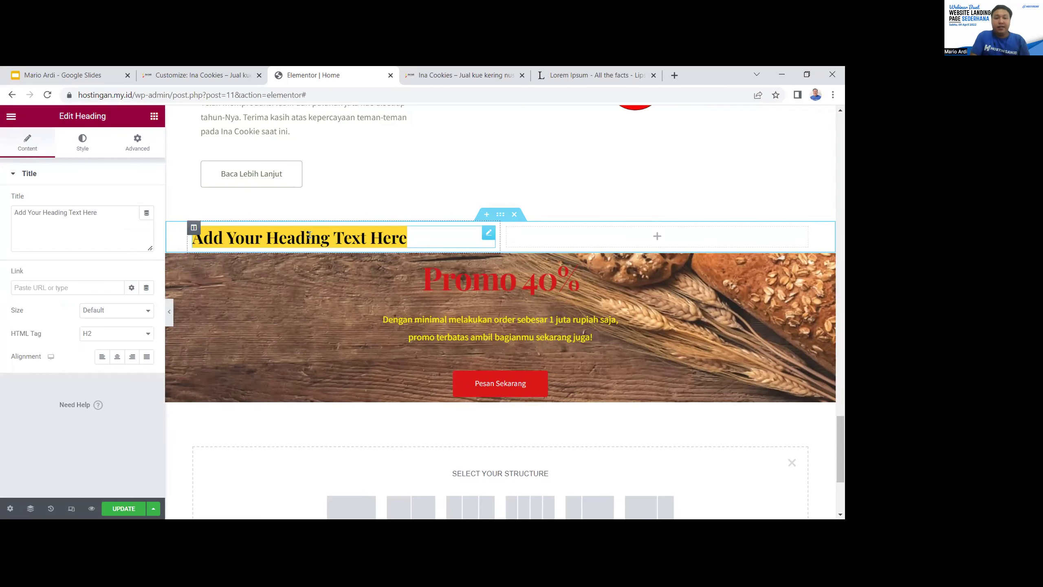
left_click_drag(101, 212, 1, 219)
type("L")
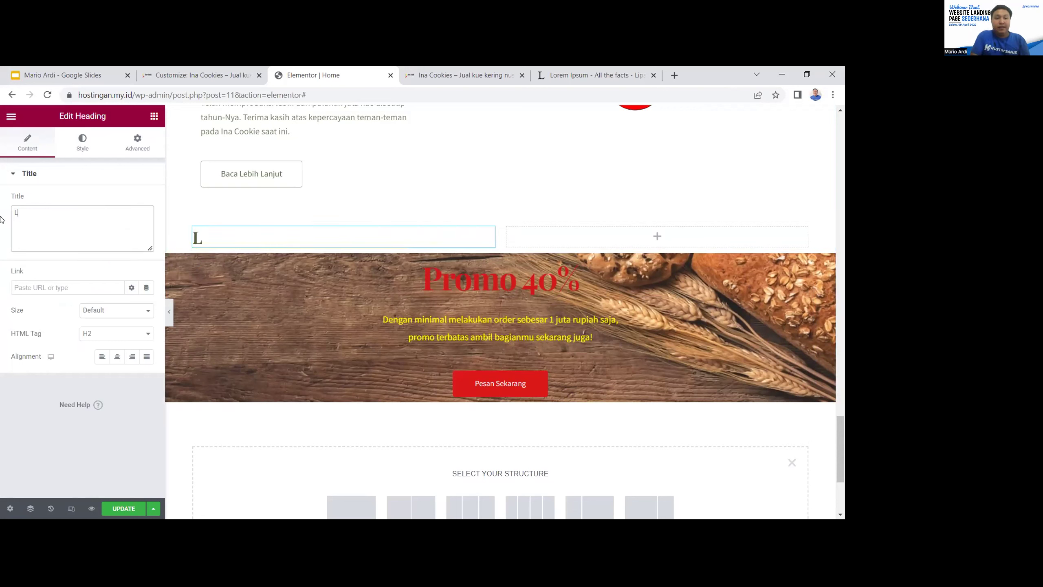
type("okasi Pabrik Ka,m")
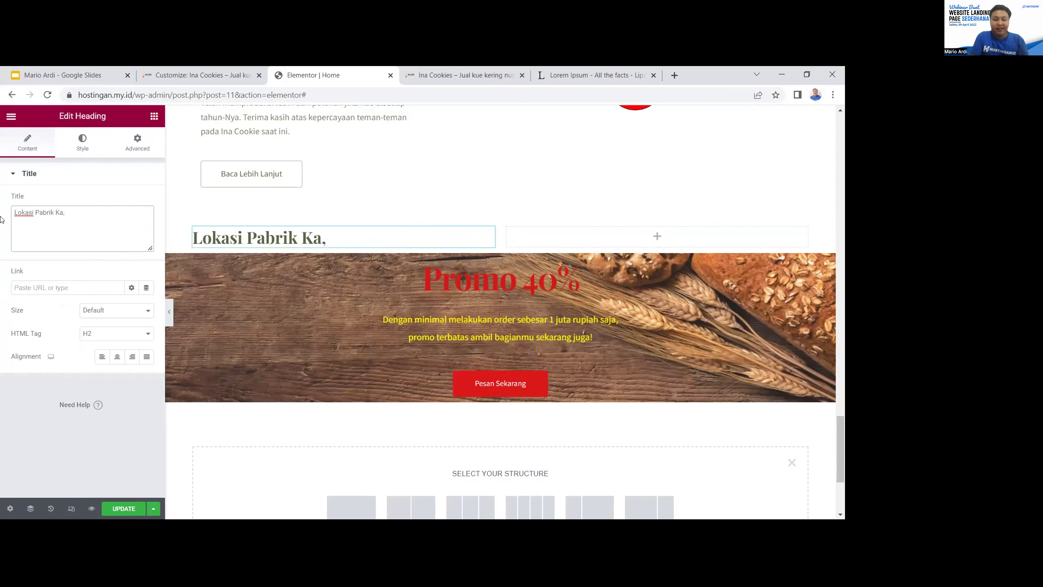
left_click(585, 240)
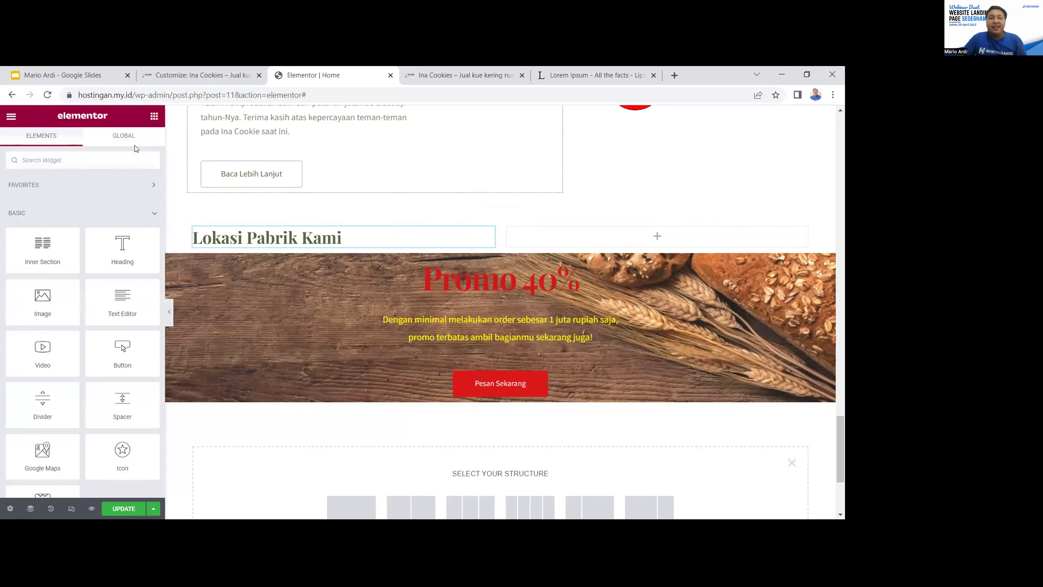
left_click(113, 160)
type("maps")
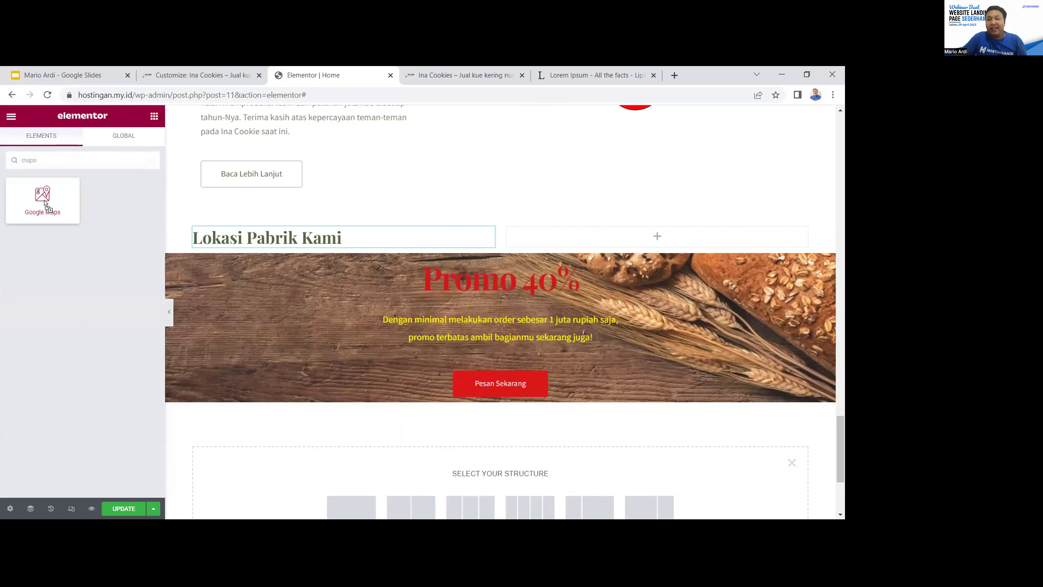
Drop a Google Maps widget into the right column and set its location to 'Hostingan ID'
left_click_drag(44, 203, 657, 236)
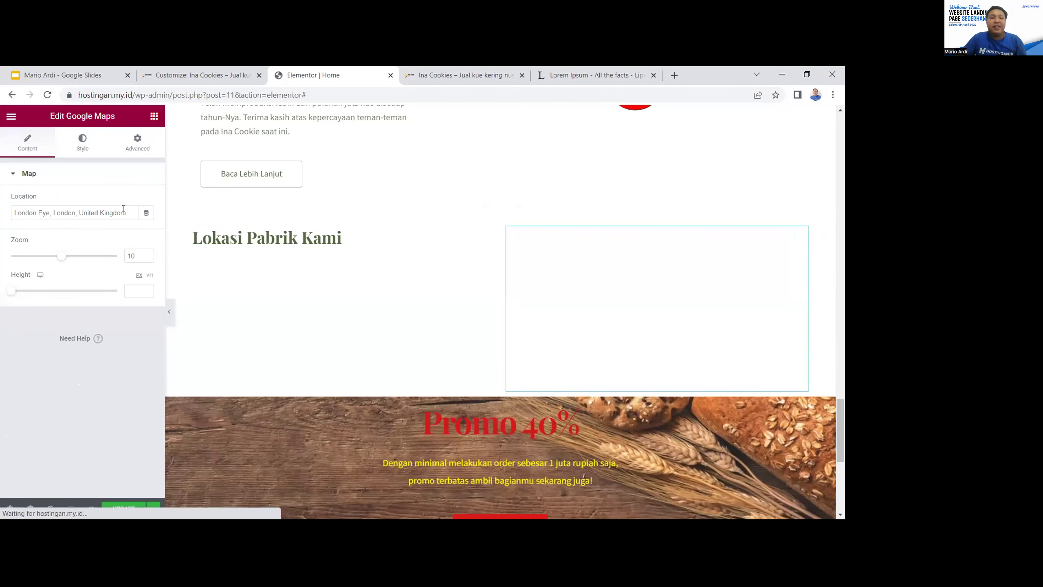
left_click_drag(128, 212, 2, 208)
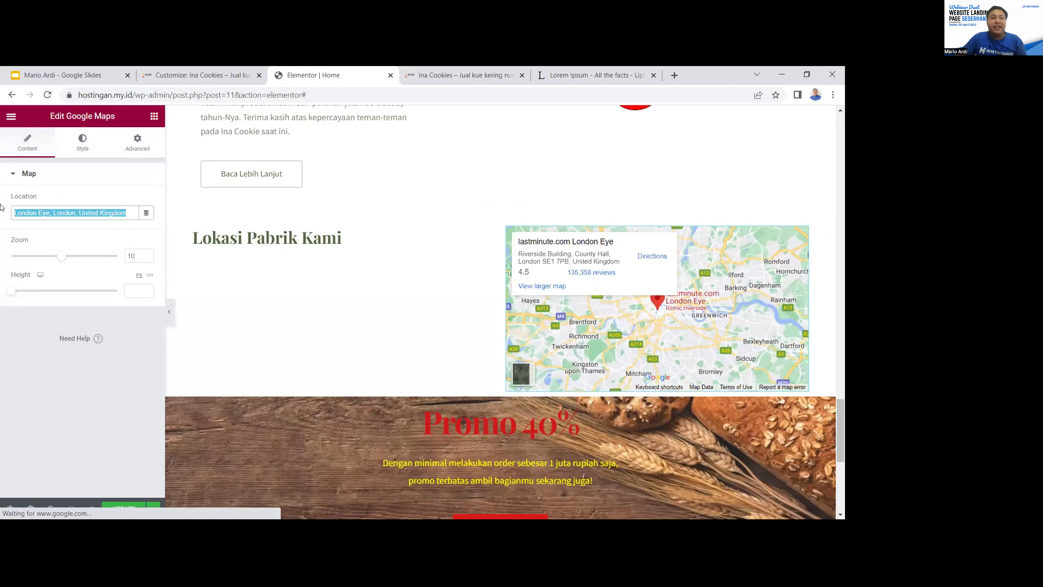
type("Hostingan")
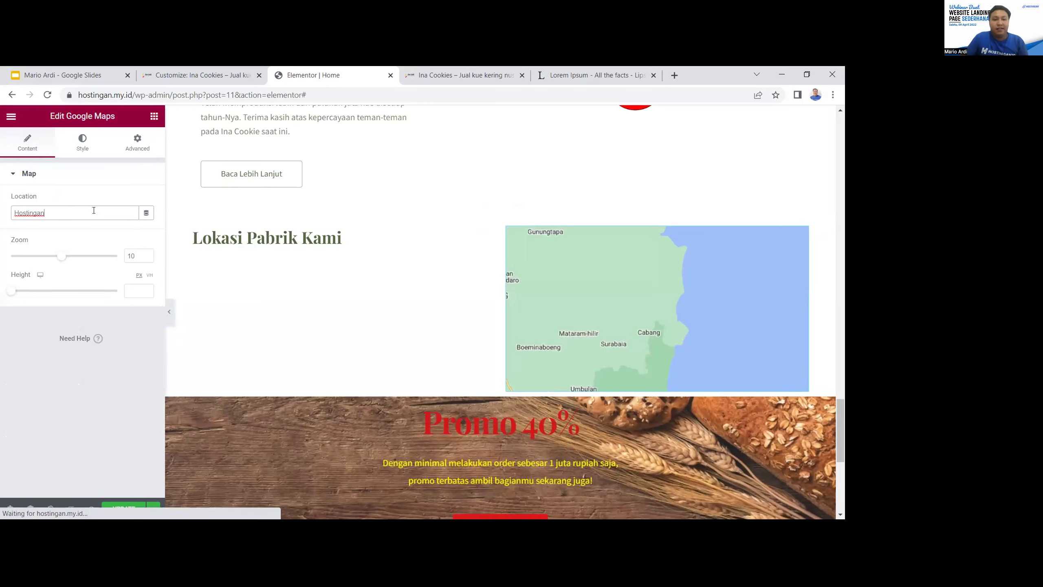
type("Id")
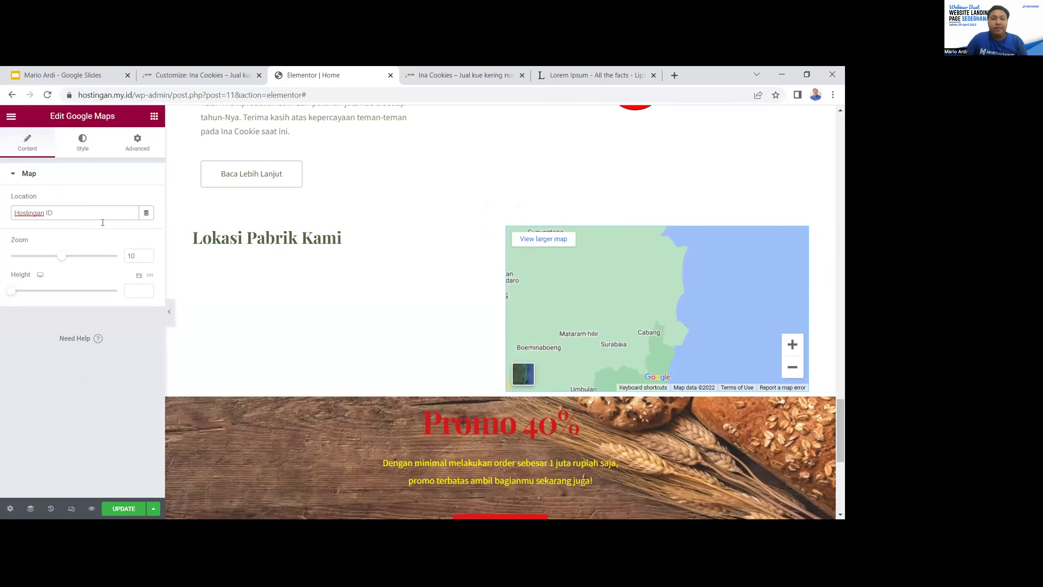
left_click_drag(29, 215, 1, 221)
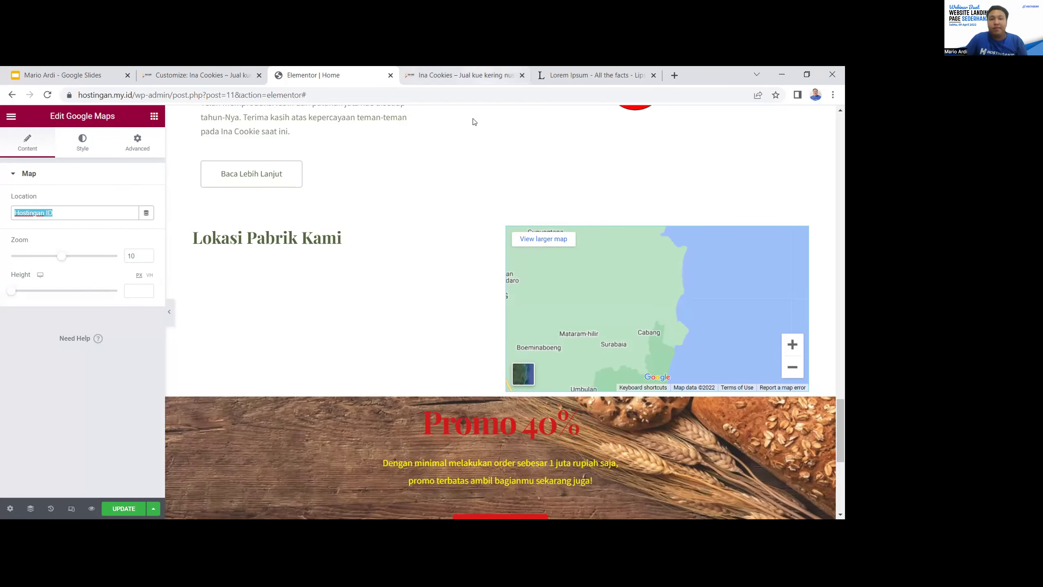
In a new browser tab, search Google for 'hostingan'
left_click(674, 75)
type("hosti")
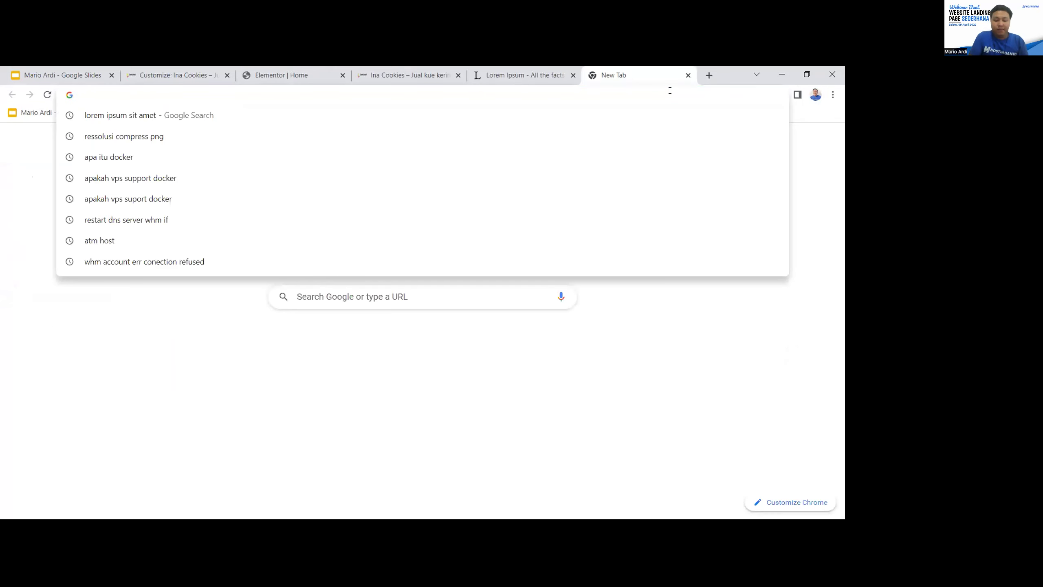
type("ngan")
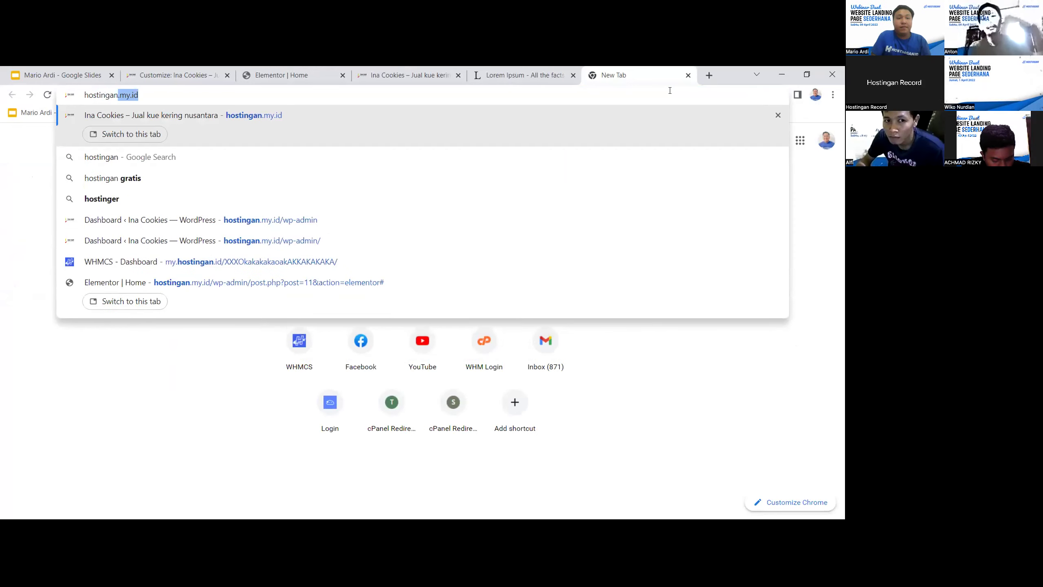
key("Return")
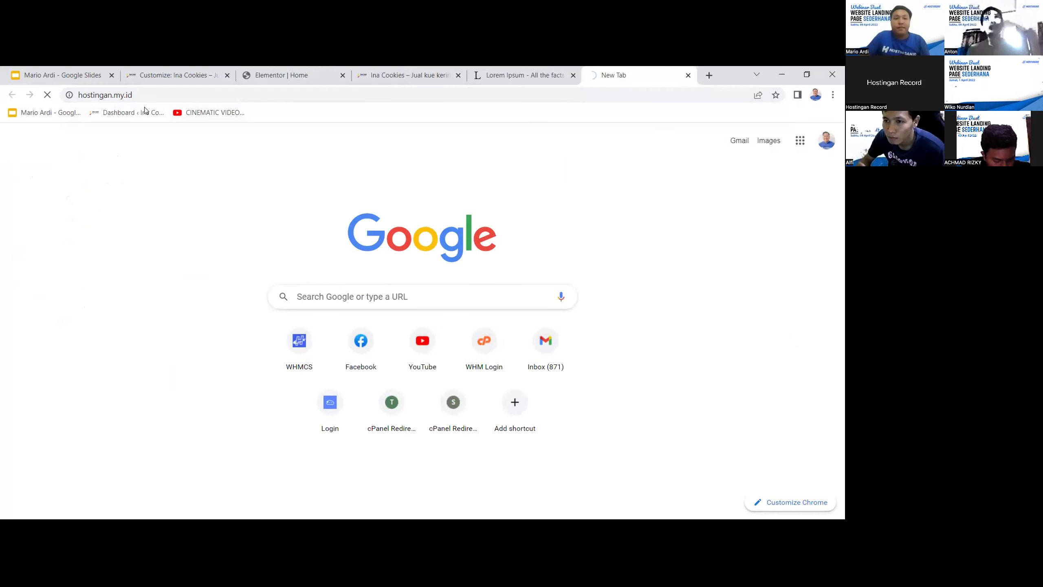
left_click(239, 95)
key("BackSpace")
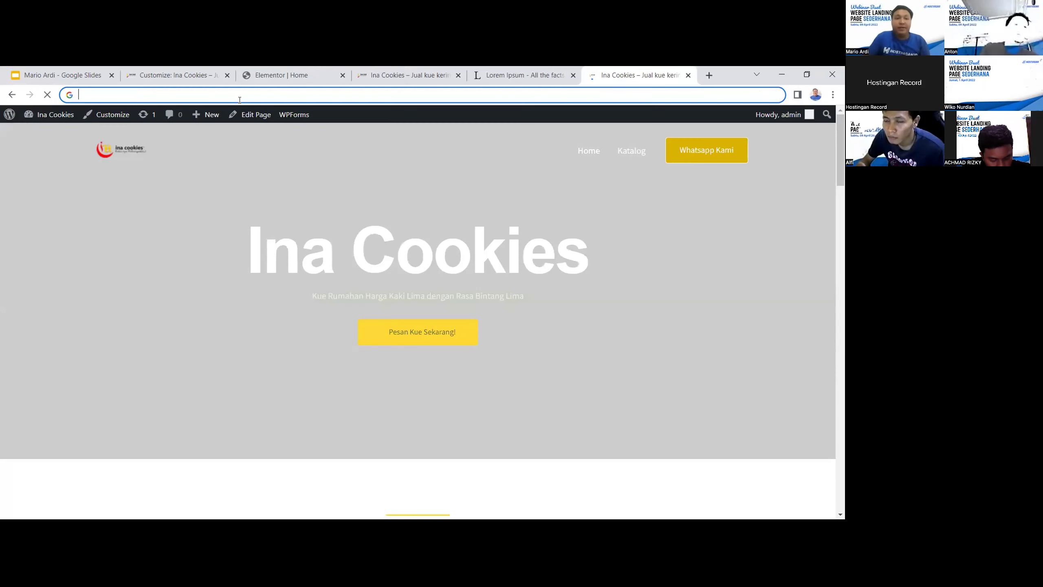
type("hostingan")
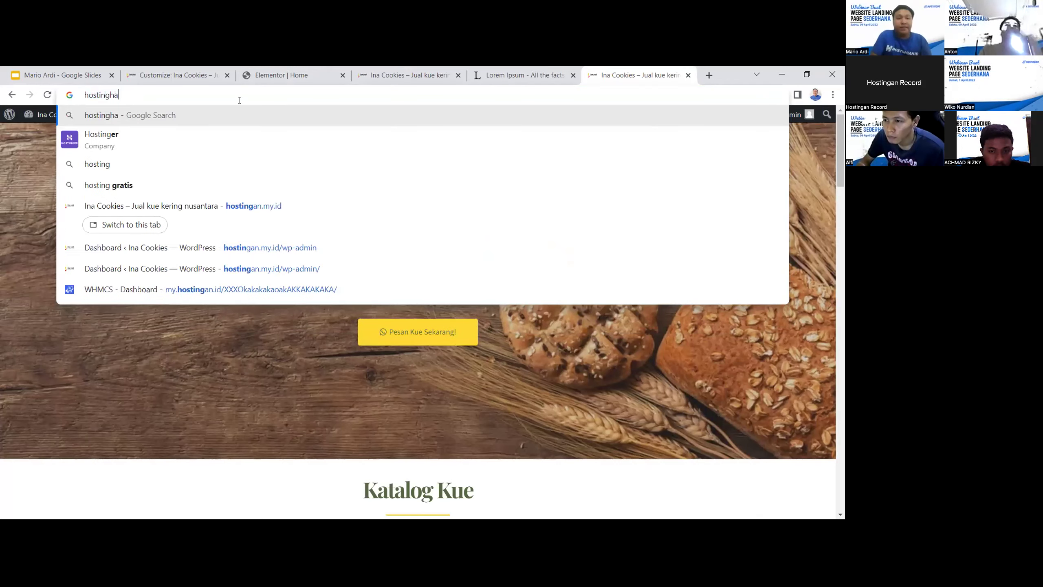
key("BackSpace")
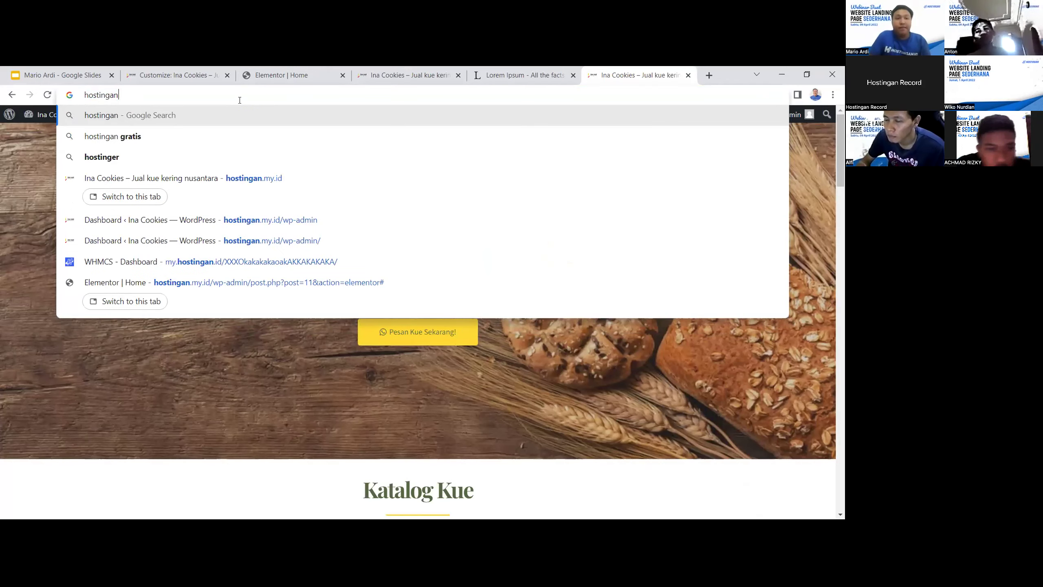
key("Return")
Open the Hostingan - Web Hosting Indonesia Terbaik listing and select its street address
scroll(251, 192, "down", 4)
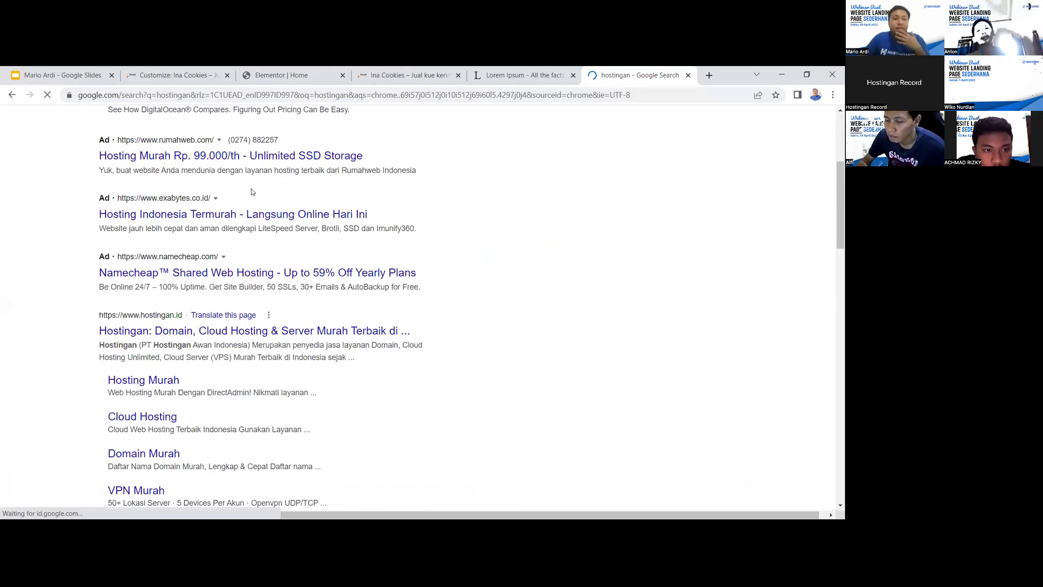
scroll(252, 192, "down", 5)
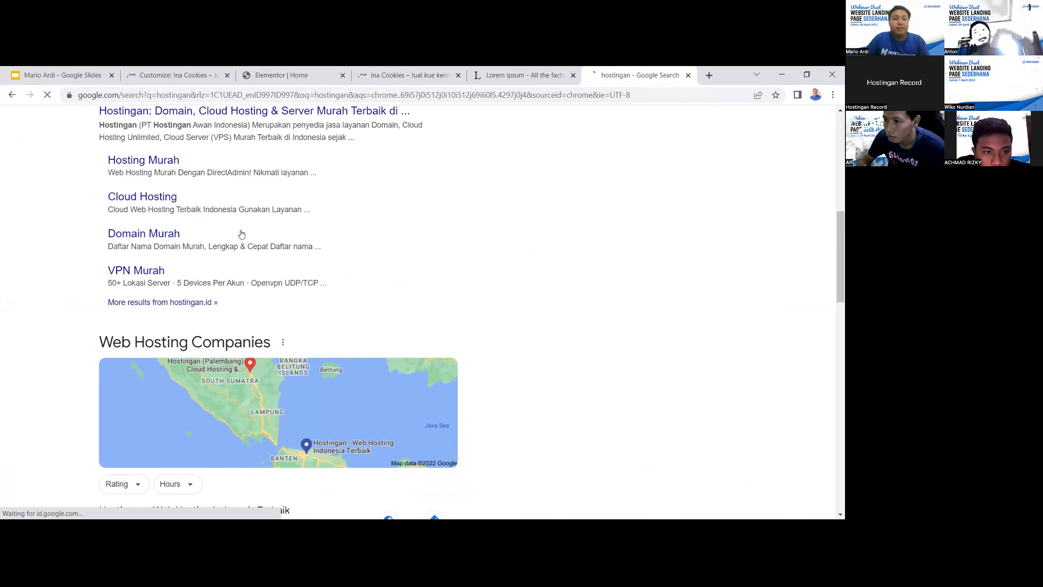
scroll(148, 304, "down", 5)
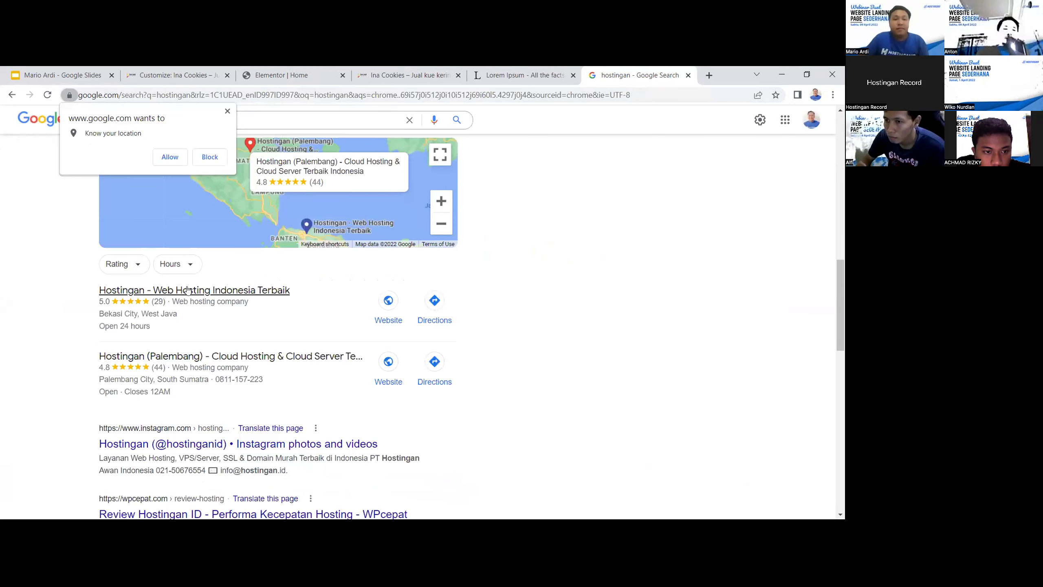
left_click(187, 290)
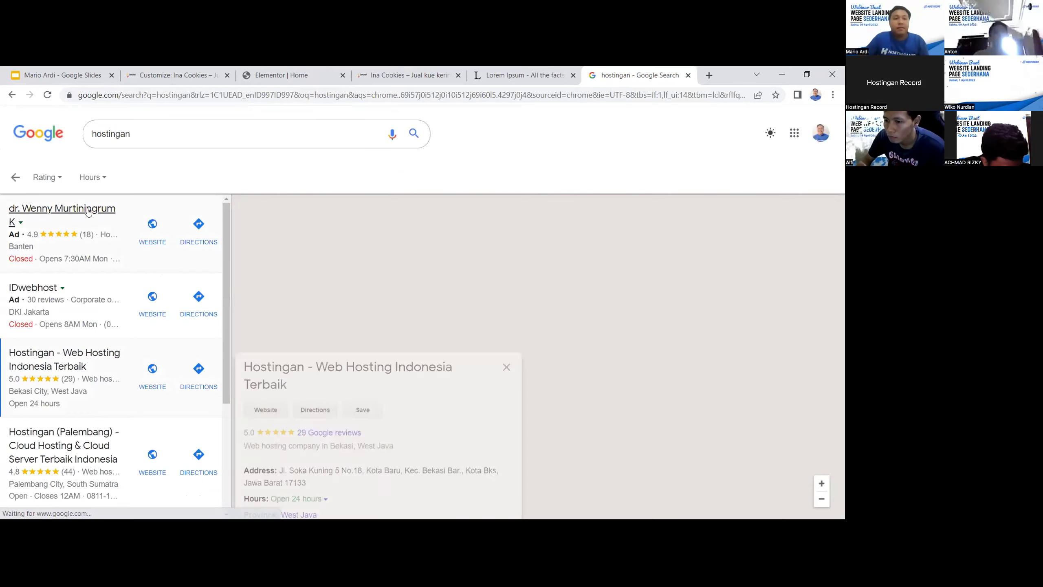
left_click_drag(279, 316, 497, 314)
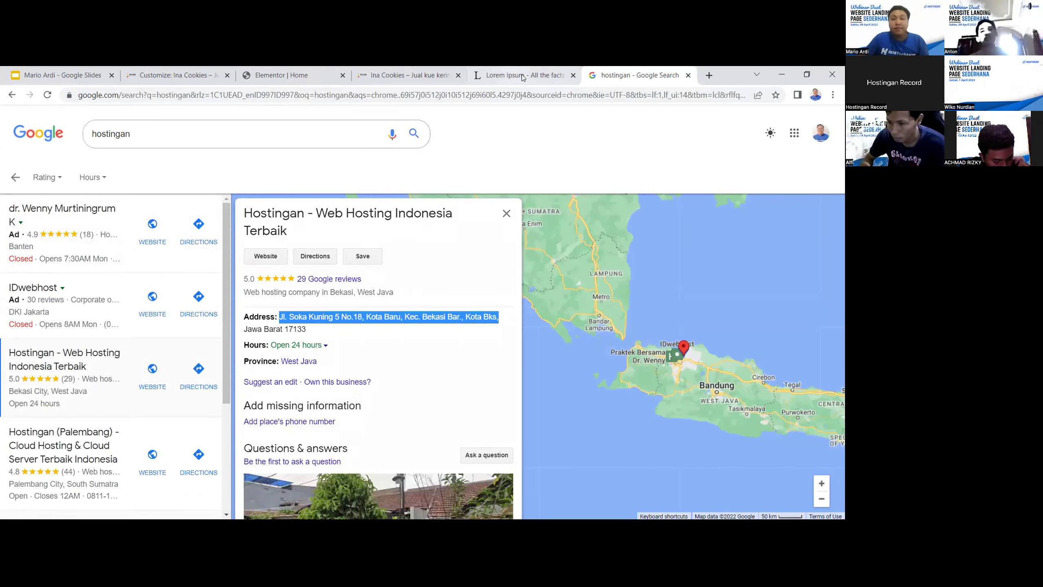
Paste the copied Hostingan address into the Google Map's Location field in Elementor
left_click(385, 75)
left_click(285, 73)
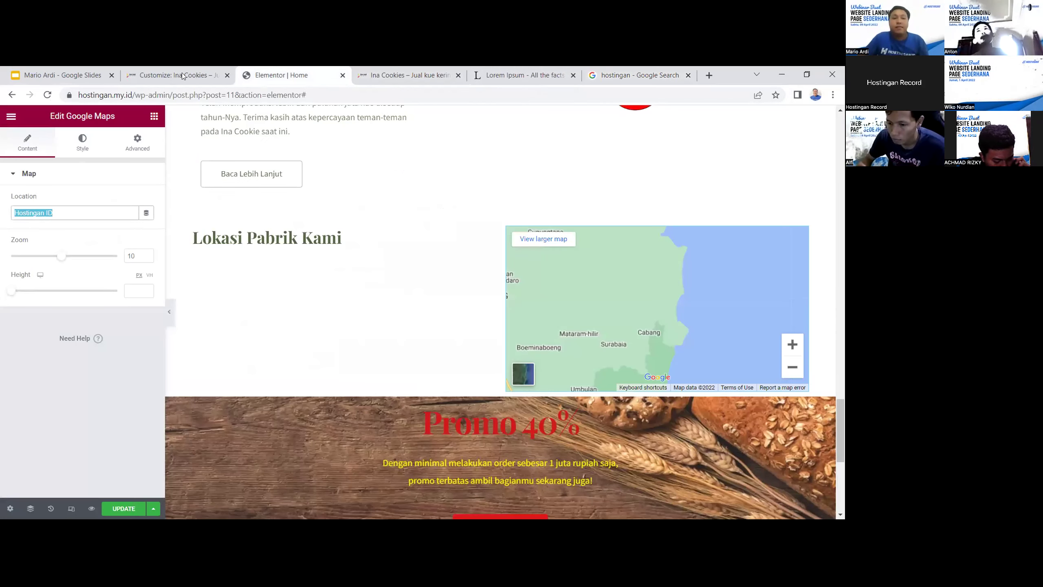
left_click(180, 76)
left_click(295, 73)
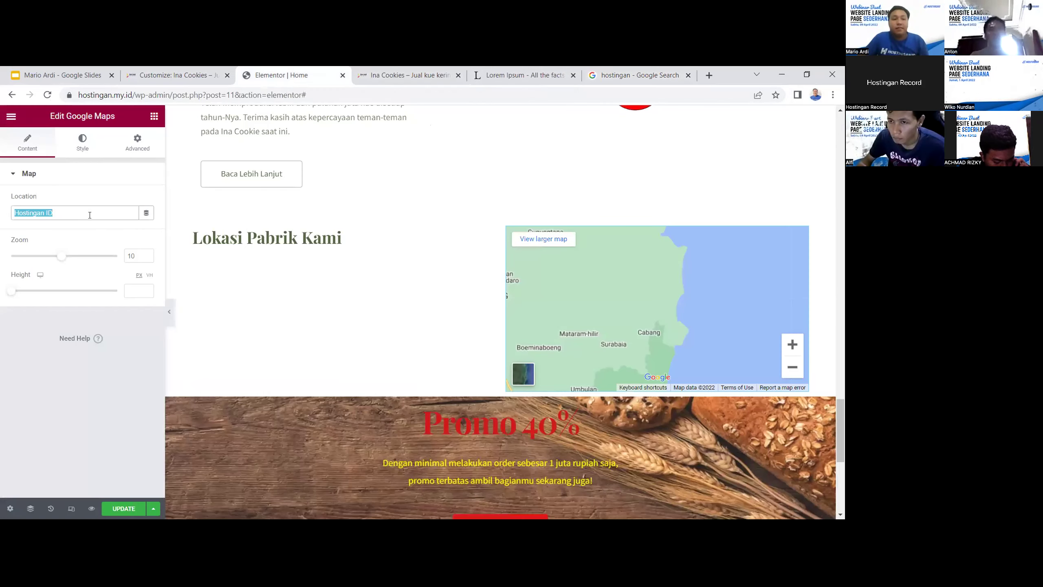
key("ctrl+v")
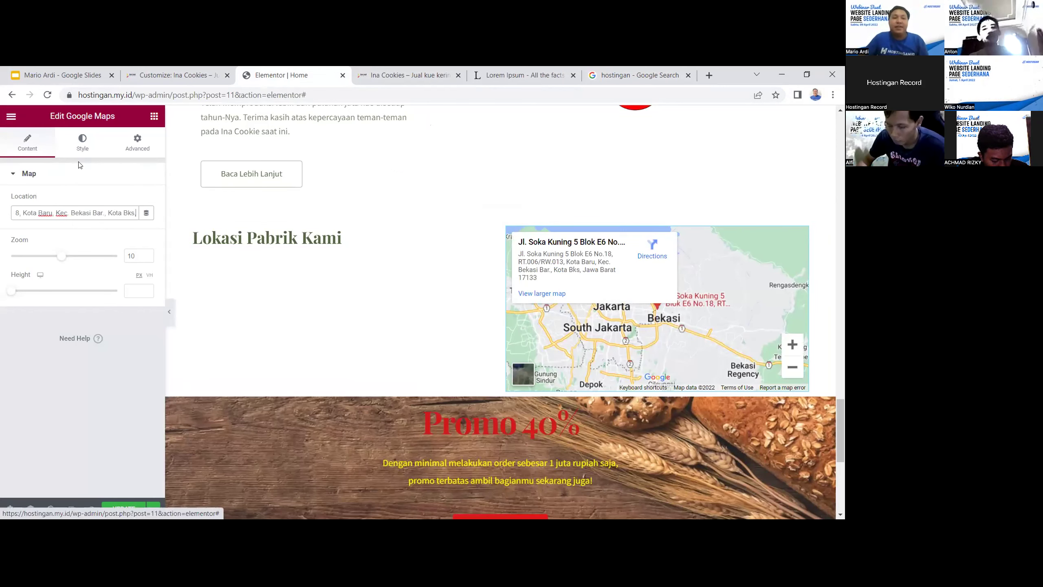
left_click(61, 180)
Center-align the Lokasi Pabrik Kami heading
left_click(341, 237)
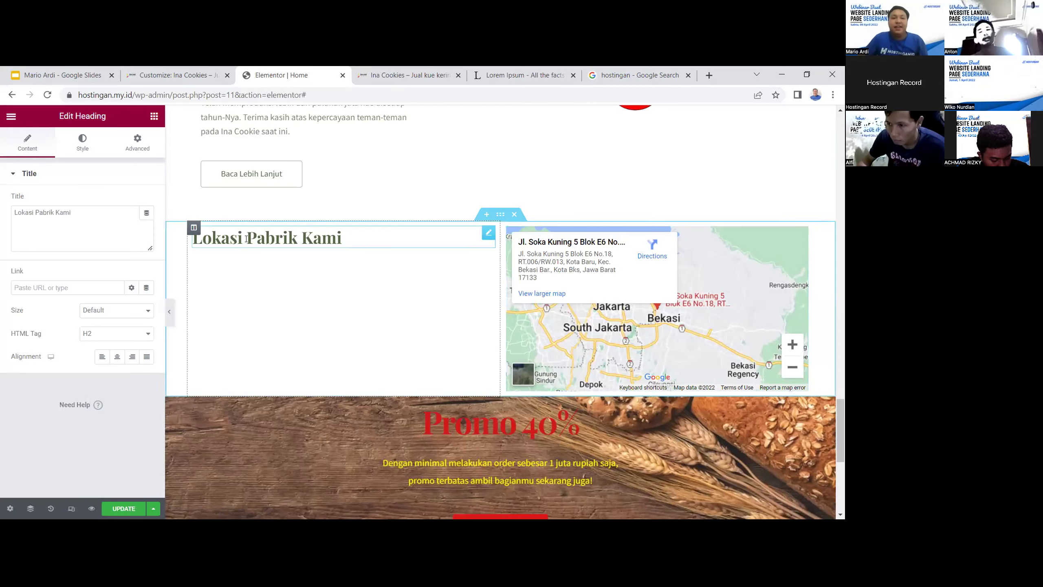
left_click(117, 356)
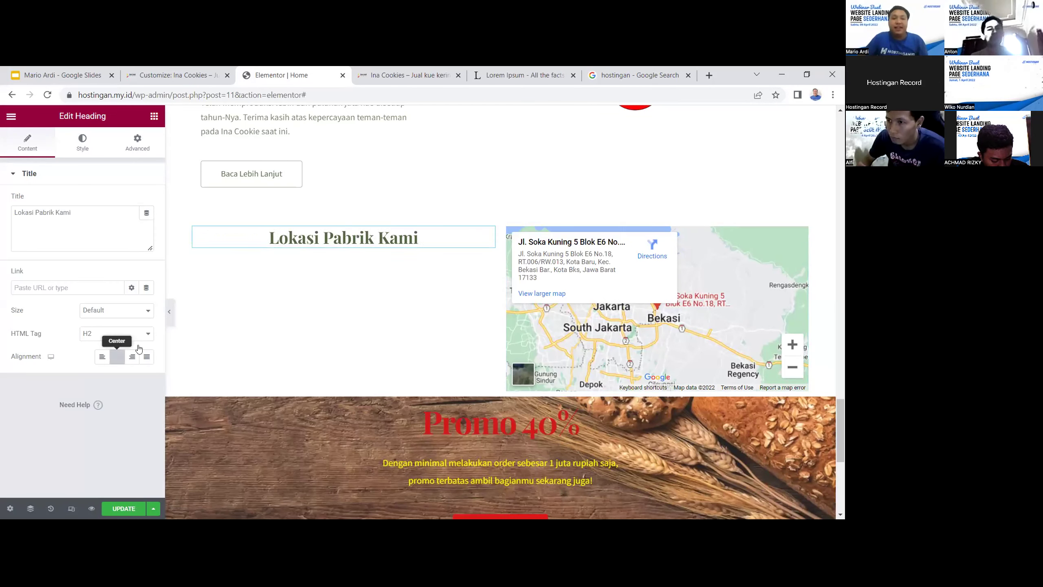
left_click(393, 241)
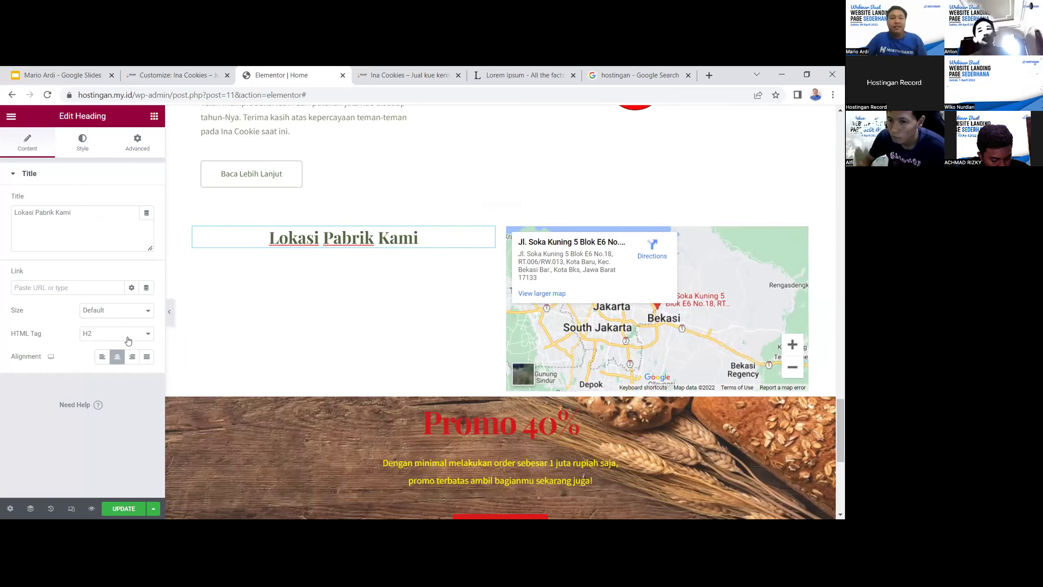
left_click(83, 144)
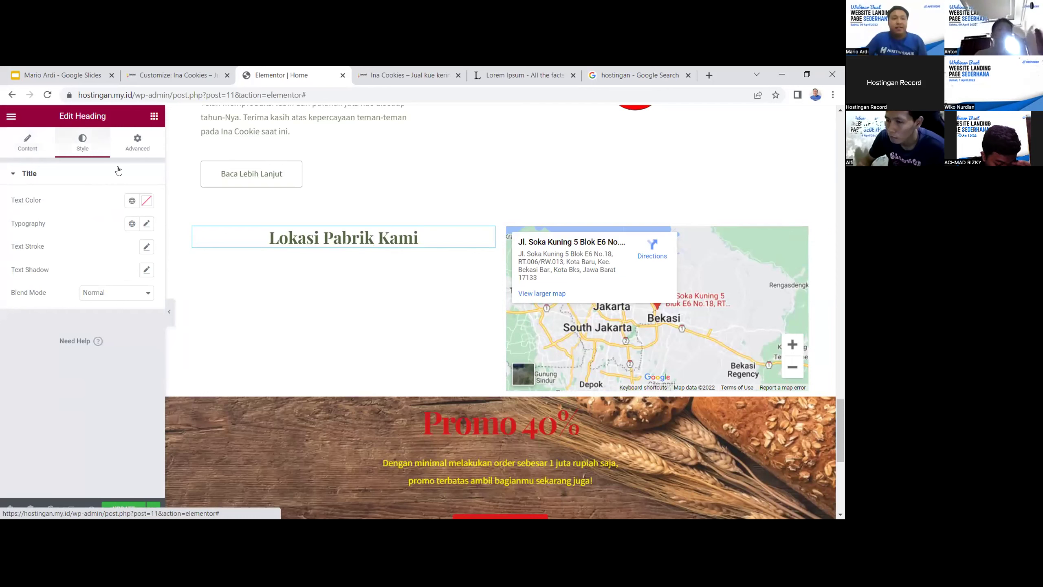
Under the heading's Transform > Offset, clear Offset X and shift it 98 px down
left_click(135, 144)
scroll(102, 349, "down", 3)
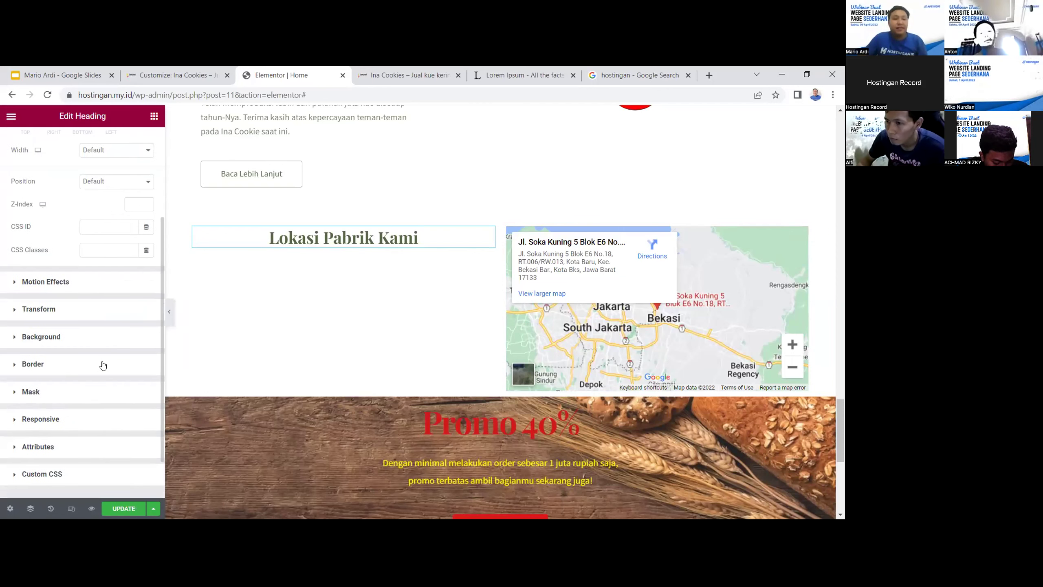
left_click(91, 314)
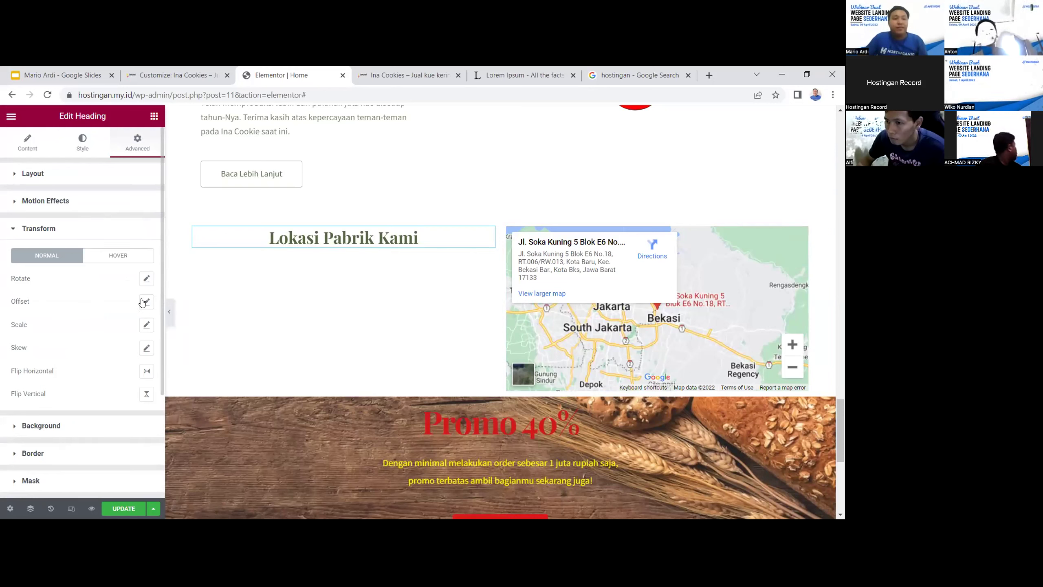
scroll(144, 310, "down", 2)
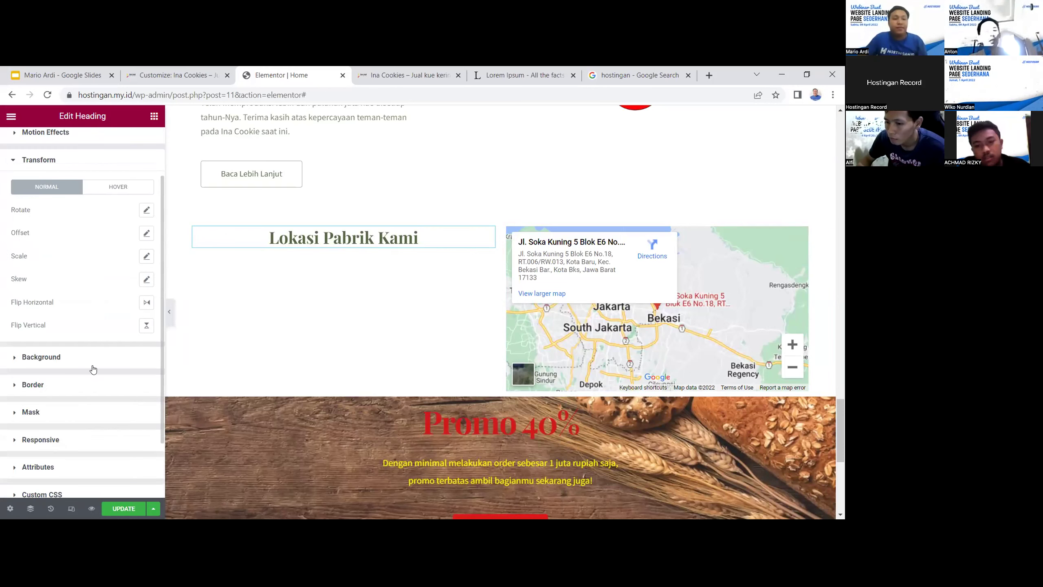
scroll(100, 349, "down", 2)
scroll(85, 395, "up", 3)
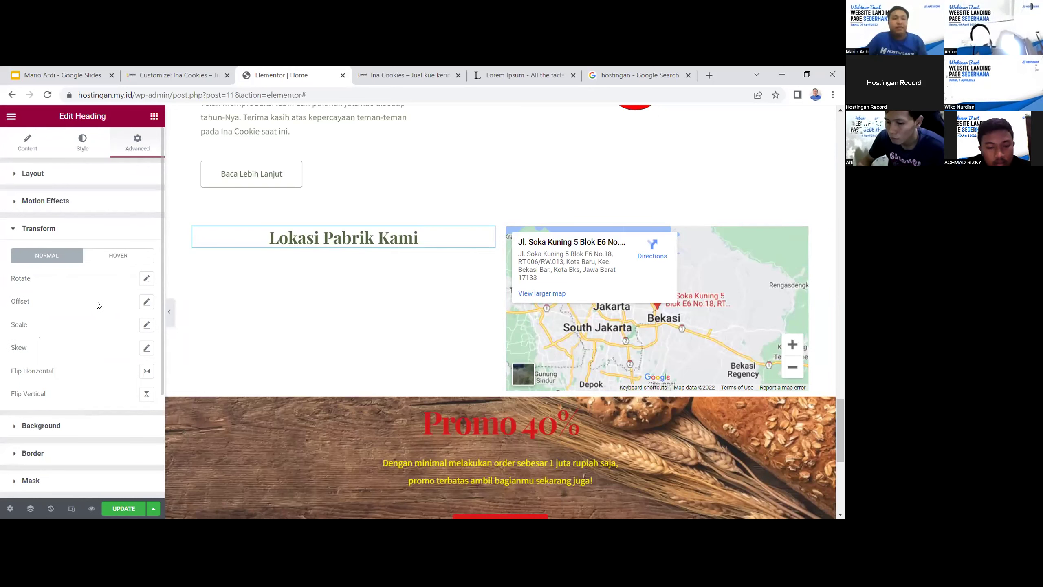
left_click(146, 301)
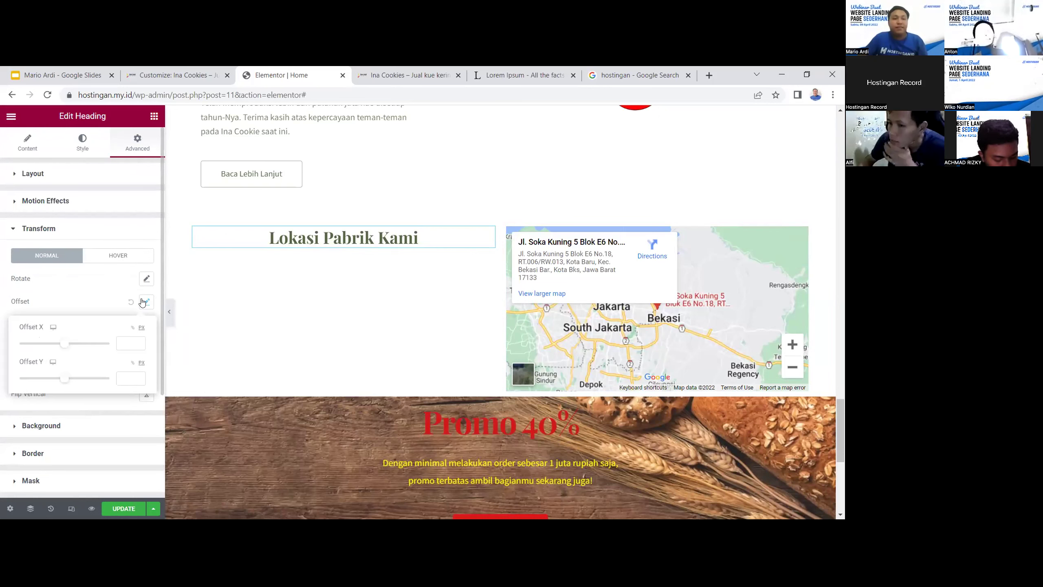
mouse_move(64, 343)
left_mouse_down()
mouse_move(48, 343)
mouse_move(86, 343)
mouse_move(63, 343)
left_mouse_up()
left_click_drag(131, 341, 68, 378)
key("BackSpace")
Update the page, then add and delete an empty section above the map
left_click(114, 505)
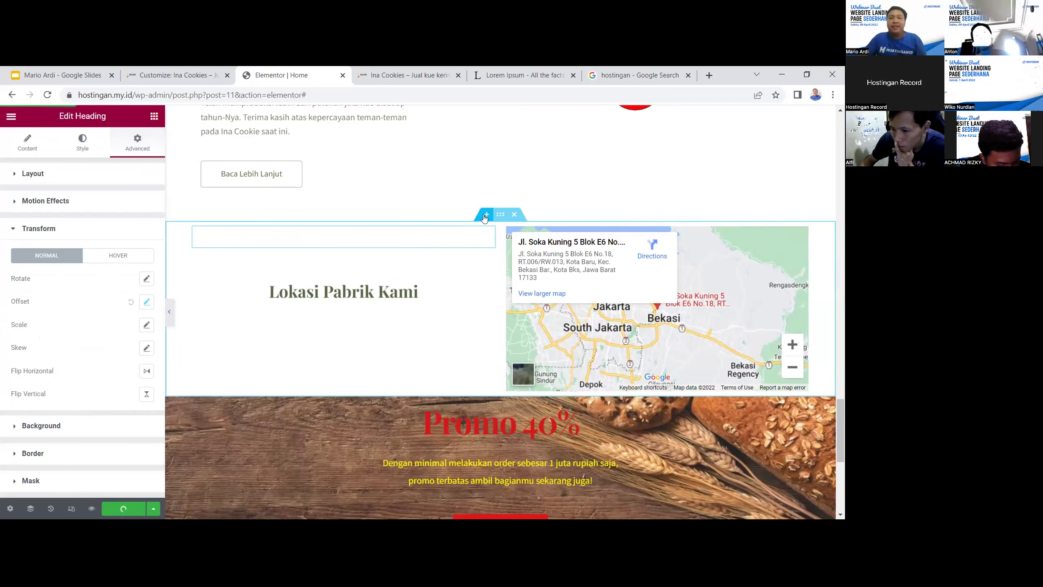
left_click(485, 213)
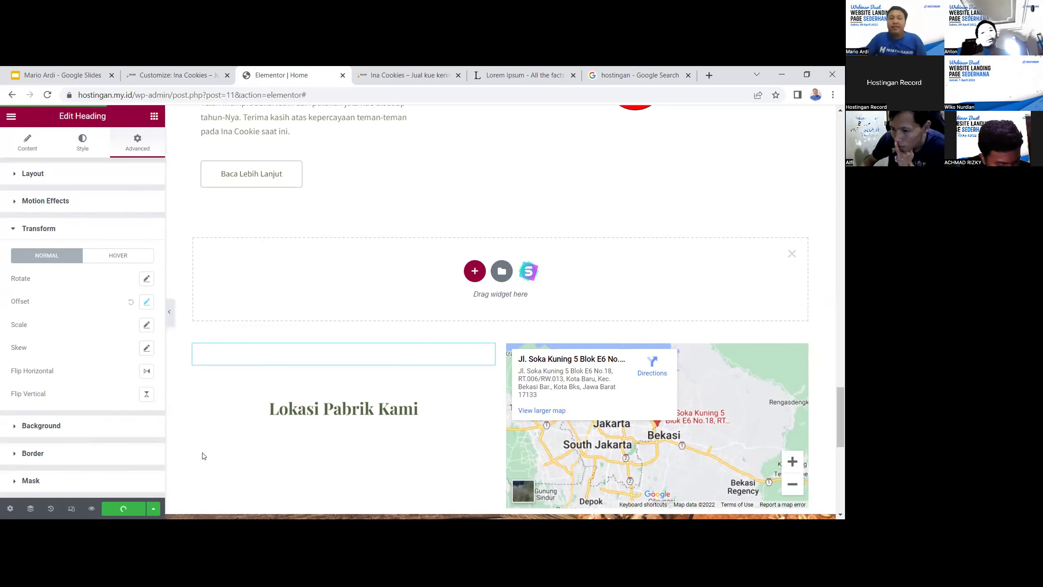
left_click(287, 424)
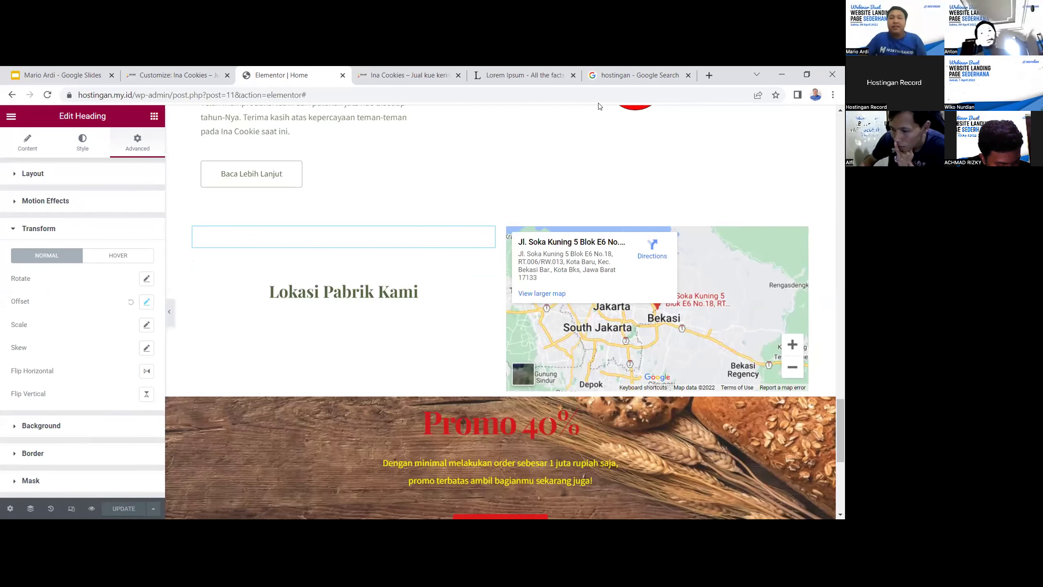
Load hostingan.my.id and scroll to the Lokasi Pabrik Kami heading and map above Promo 40%
left_click(604, 79)
left_click(602, 90)
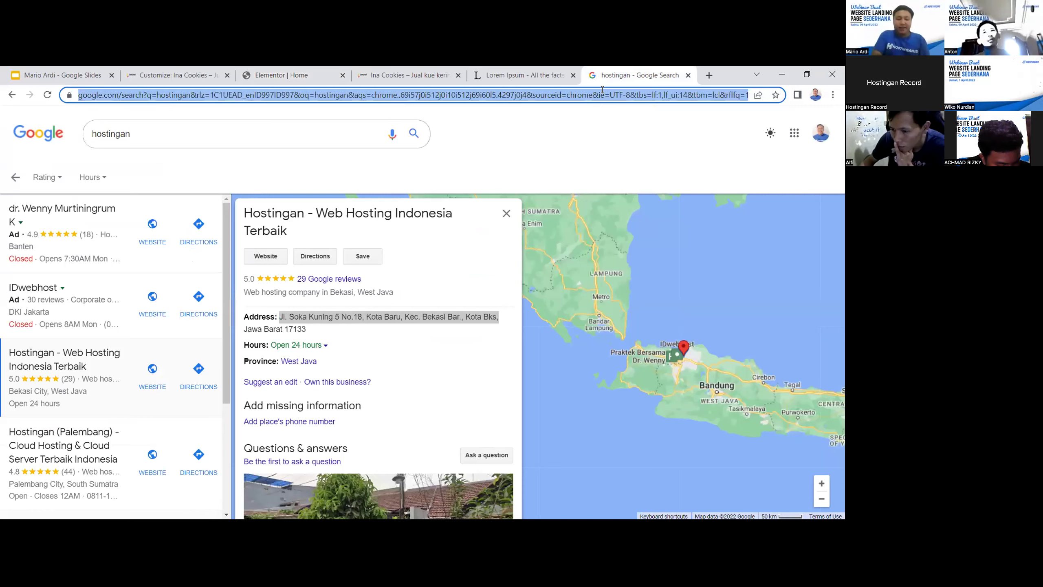
type("hostingan.my.id")
key("Return")
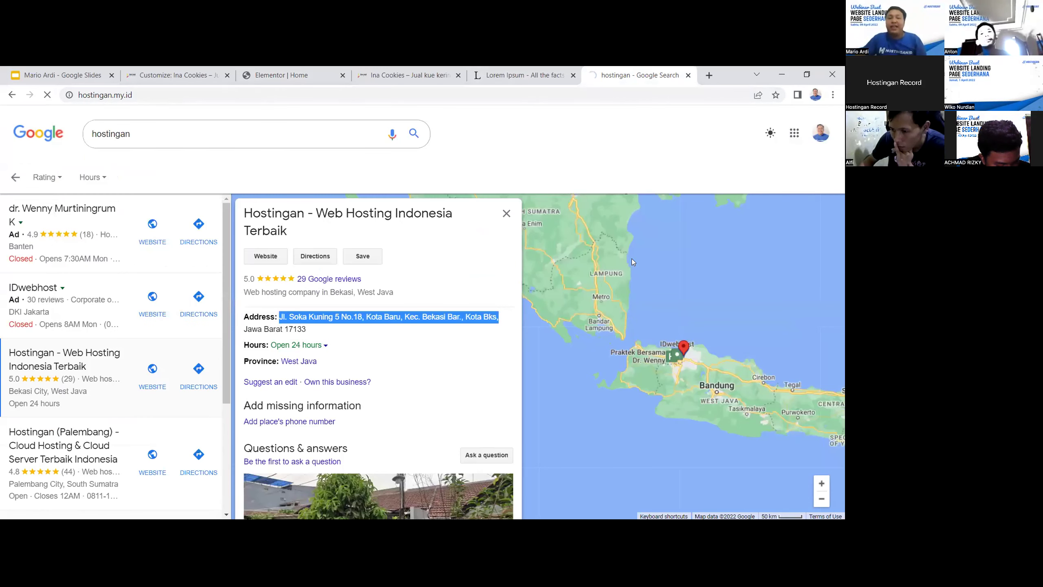
scroll(703, 232, "down", 10)
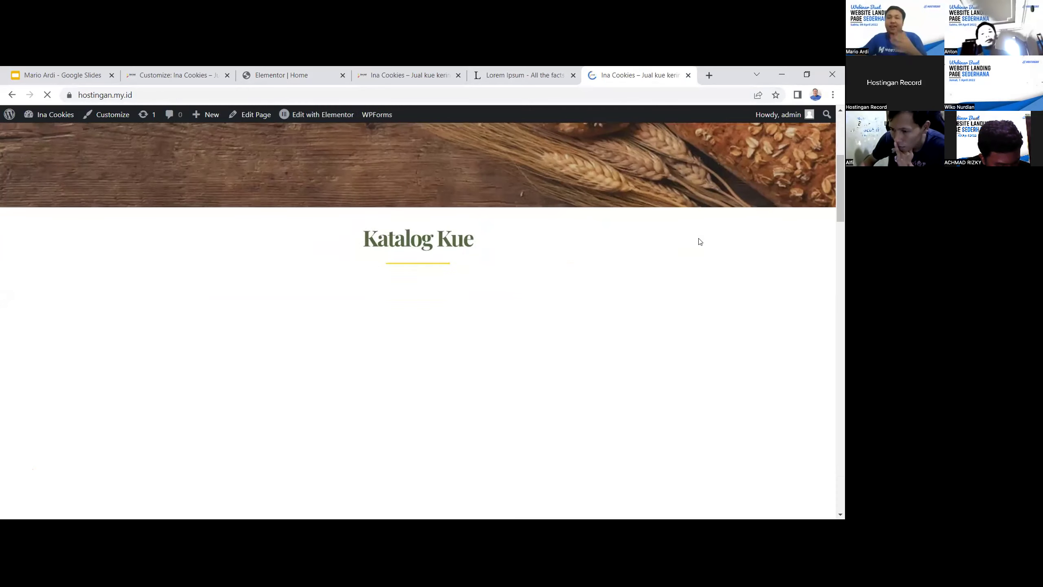
scroll(700, 241, "down", 15)
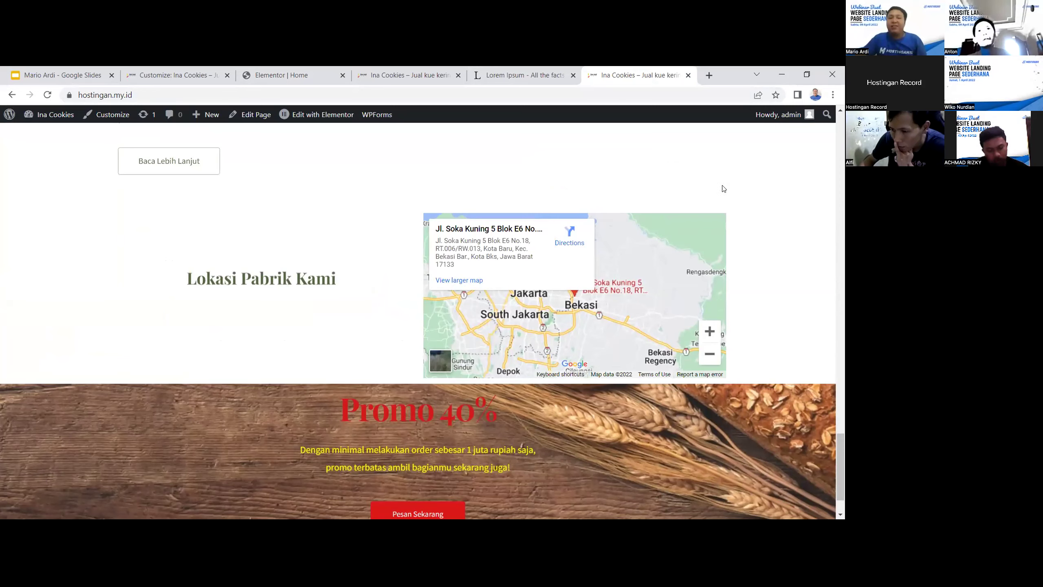
scroll(710, 198, "up", 1)
scroll(677, 228, "down", 3)
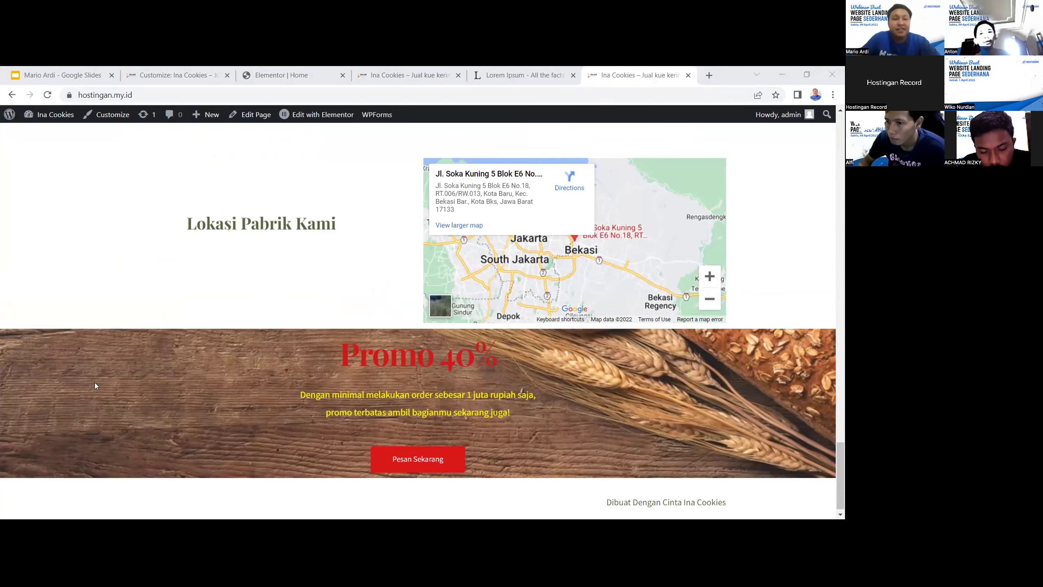
key("ctrl+1")
Step back to the Sesi Tanya Jawab slide, then return to the other Ina Cookies site tab
key("Up")
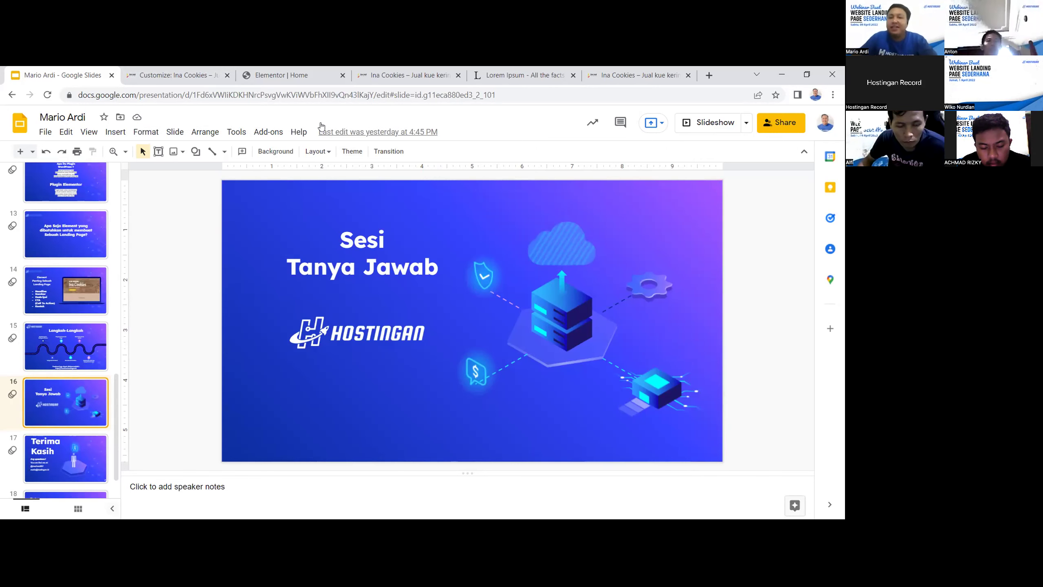
left_click(171, 74)
left_click(273, 75)
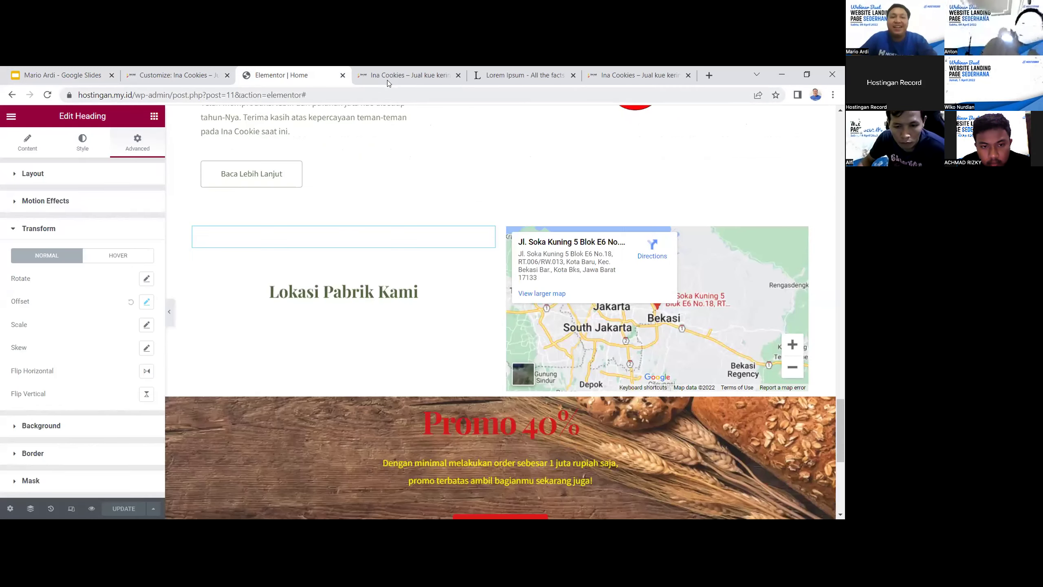
left_click(387, 76)
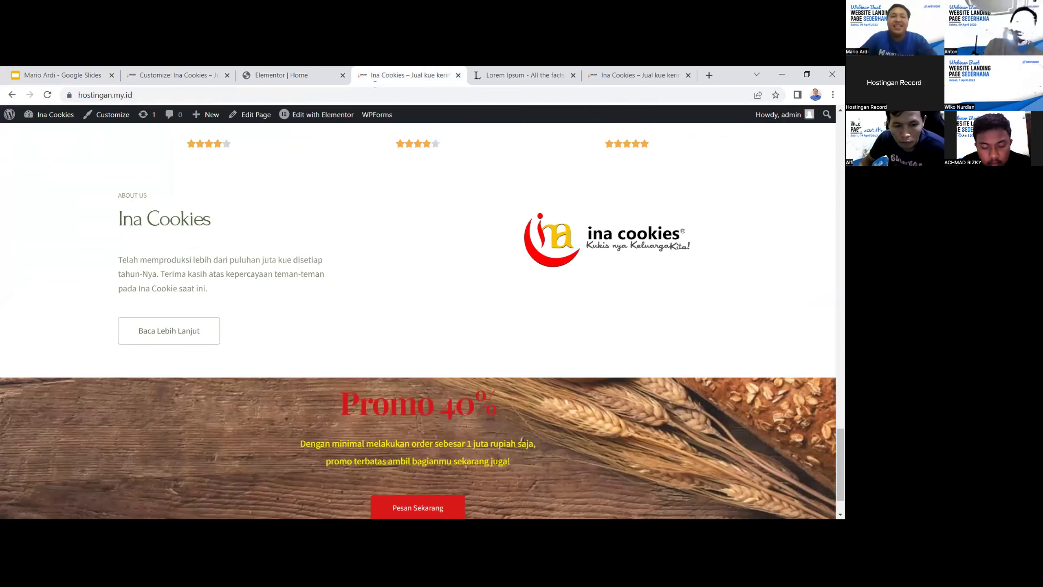
Go to the WordPress admin Plugins list and open Elementor's Settings
left_click(14, 117)
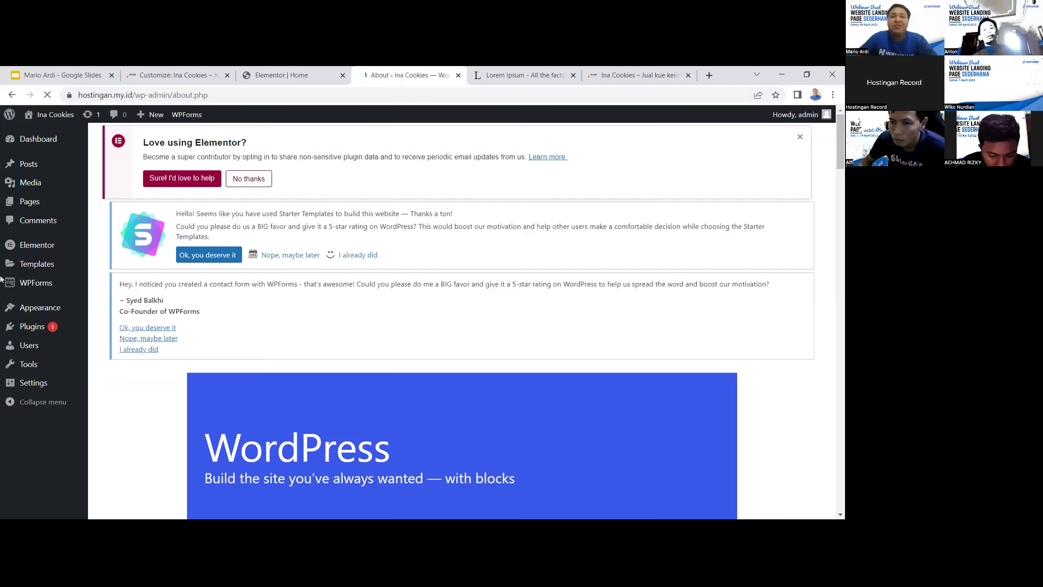
left_click(47, 327)
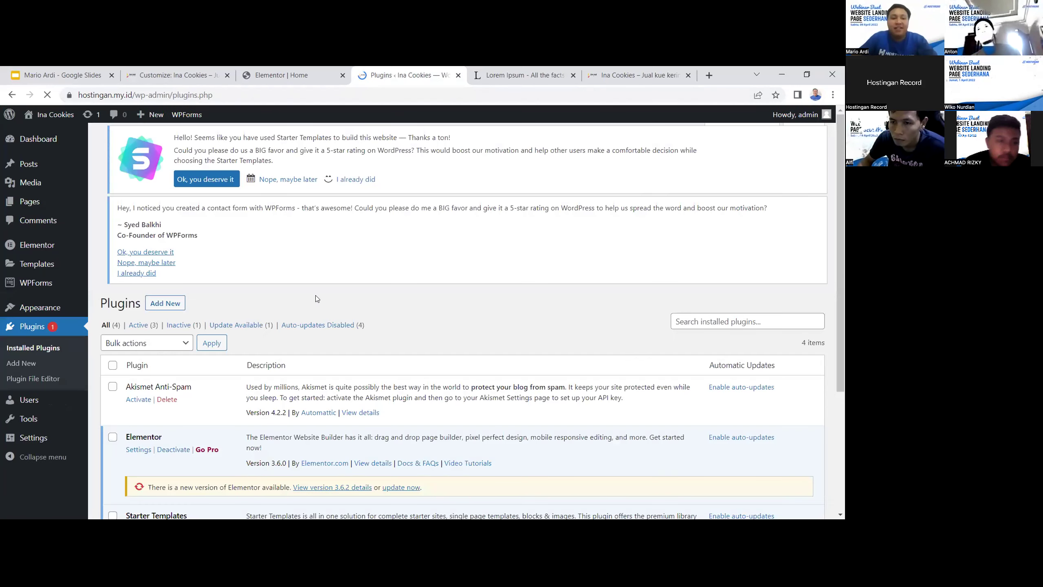
scroll(409, 311, "down", 2)
scroll(409, 311, "down", 2)
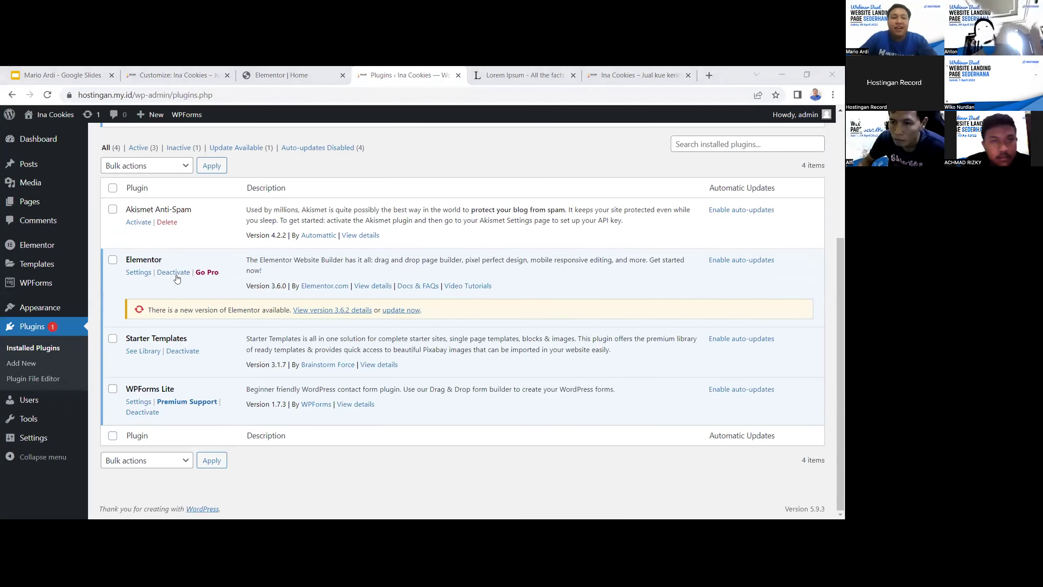
left_click(139, 273)
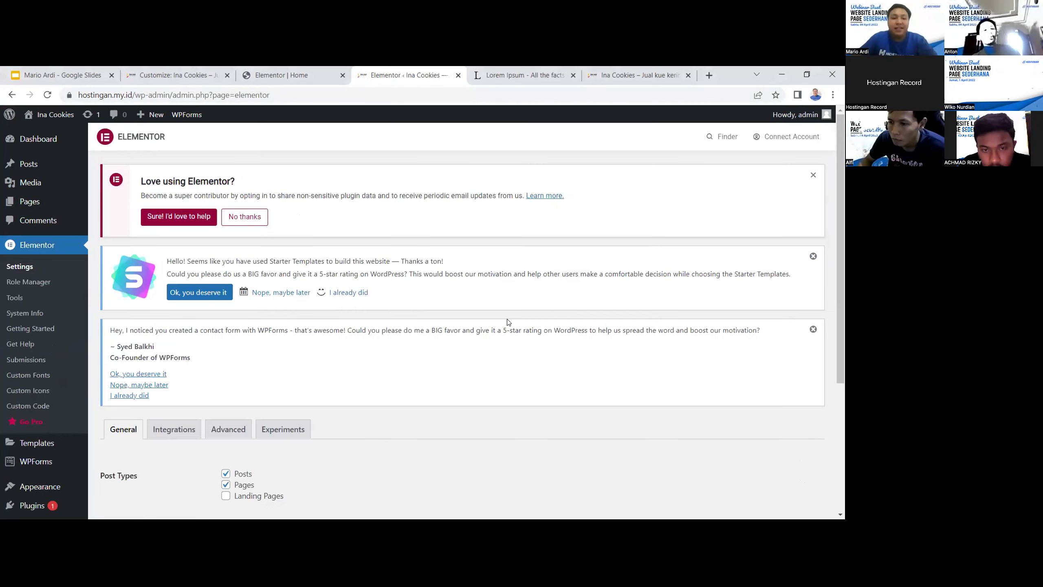
Review Elementor's Advanced, Integrations and General settings tabs
scroll(309, 331, "down", 3)
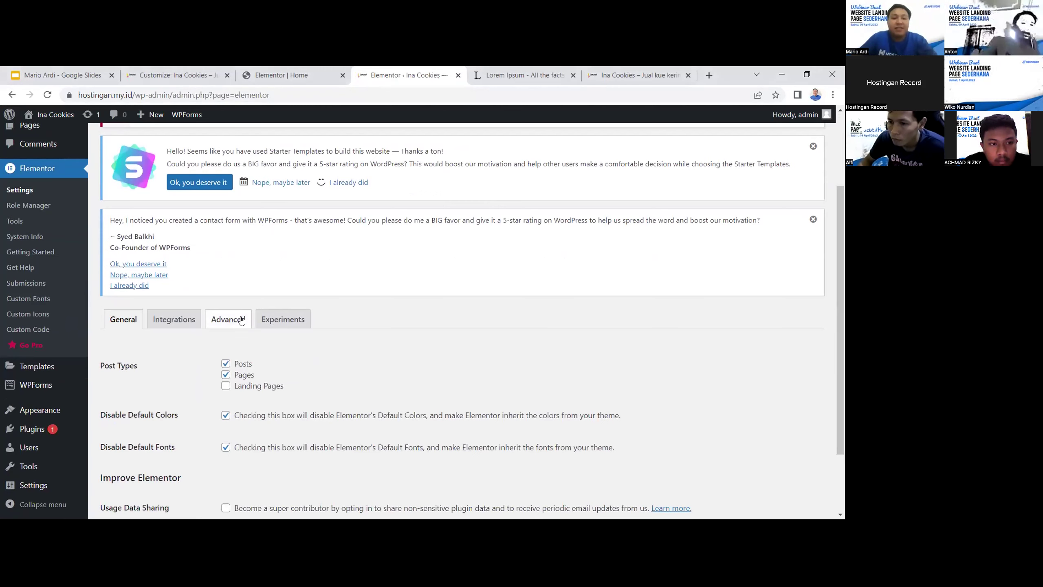
left_click(228, 319)
scroll(347, 328, "down", 4)
scroll(346, 327, "up", 2)
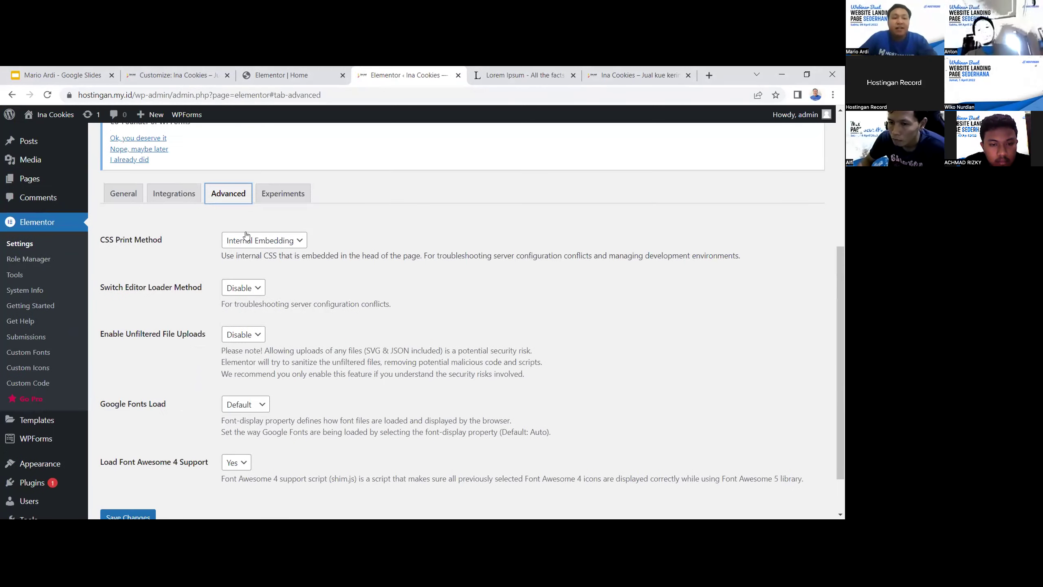
left_click(174, 198)
left_click(130, 197)
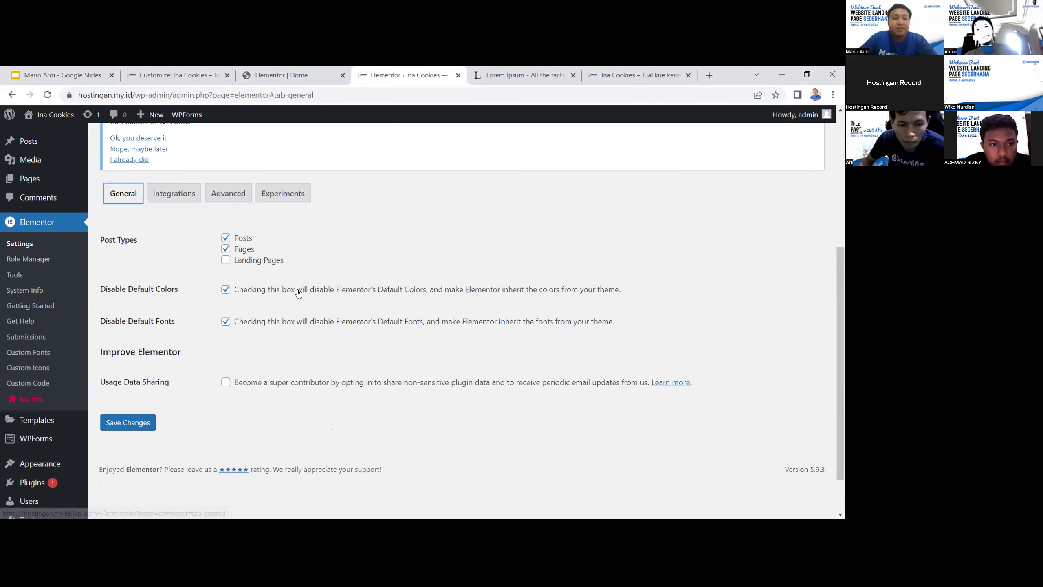
scroll(300, 294, "up", 4)
Browse the Experiments list, then revisit the Advanced and Google Maps API key settings
left_click(282, 374)
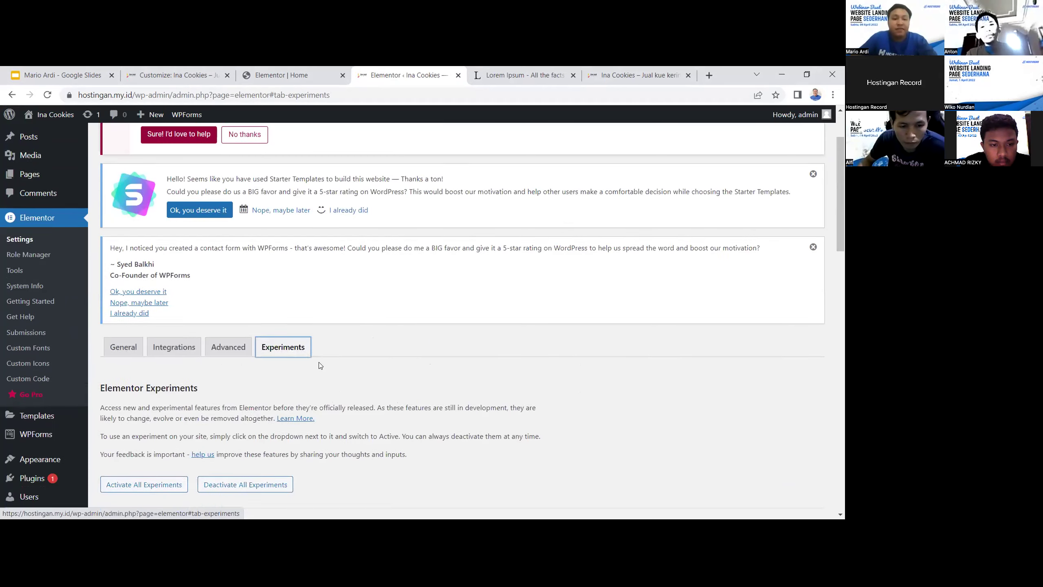
scroll(334, 366, "down", 5)
scroll(334, 365, "down", 18)
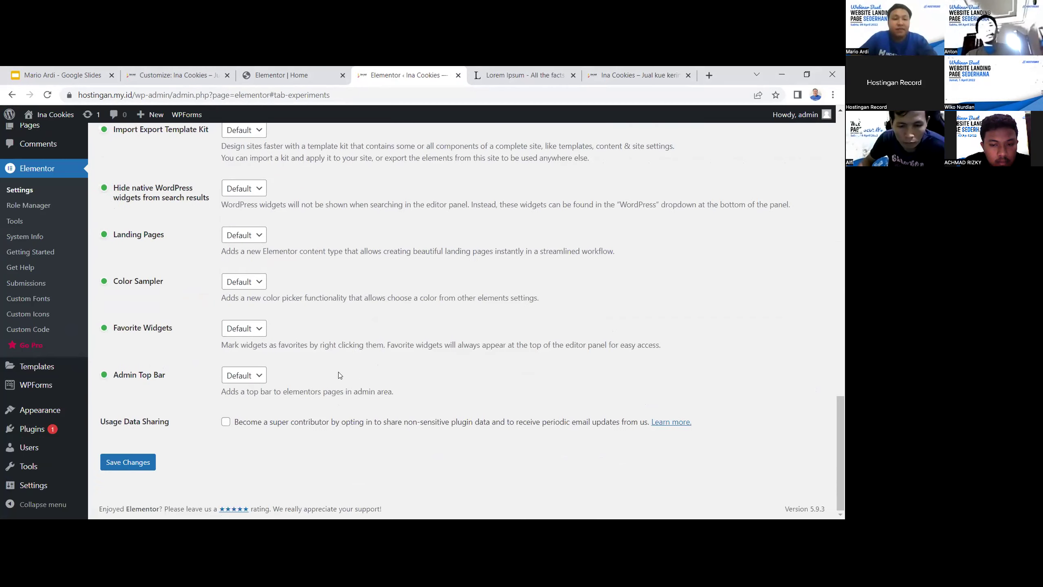
scroll(339, 372, "up", 20)
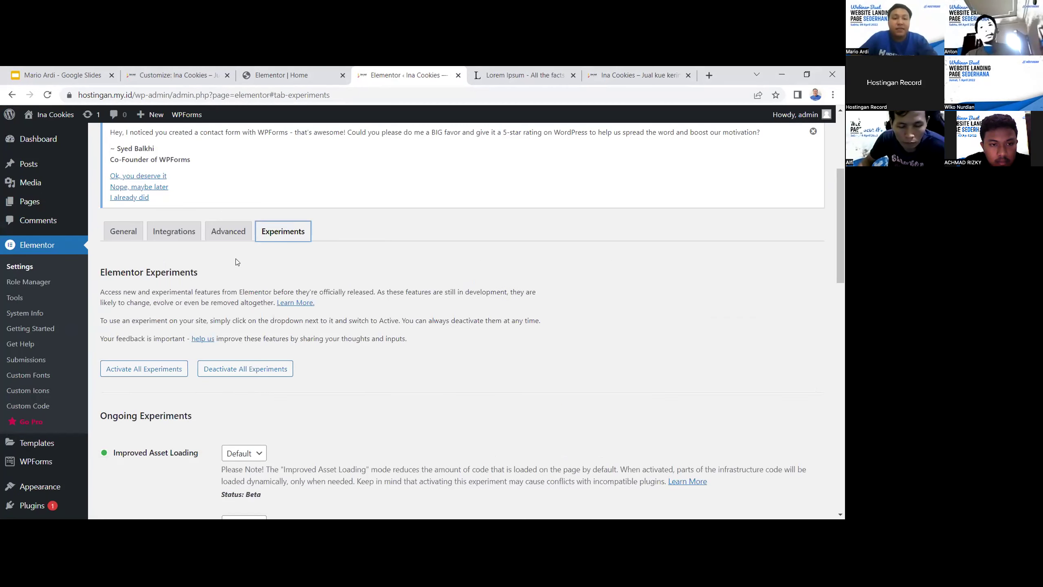
left_click(231, 239)
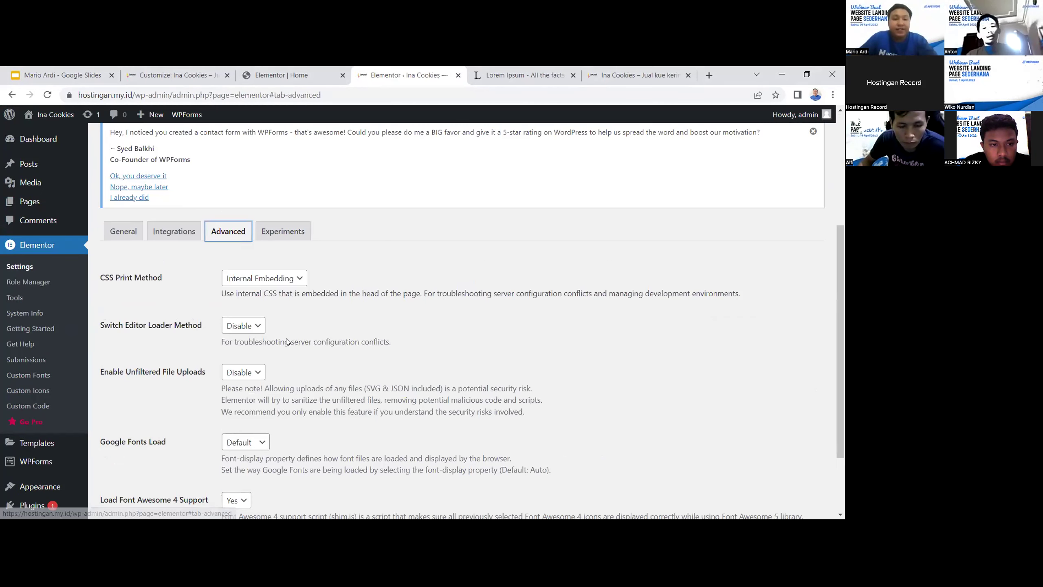
scroll(286, 339, "down", 2)
scroll(286, 341, "up", 3)
left_click(173, 242)
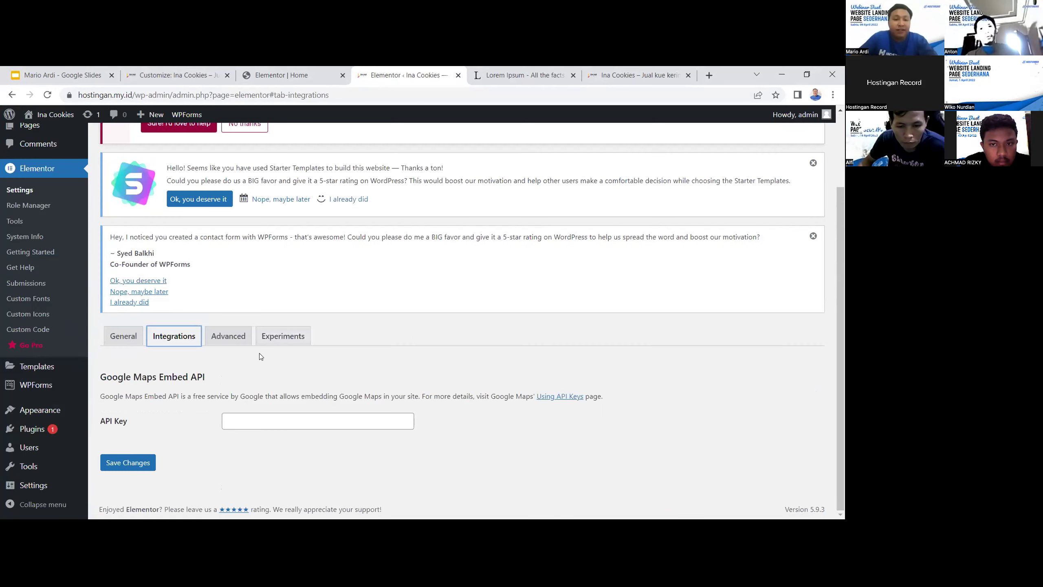
Return to Elementor's General settings, then go back to the installed Plugins list
left_click(123, 336)
scroll(262, 354, "down", 2)
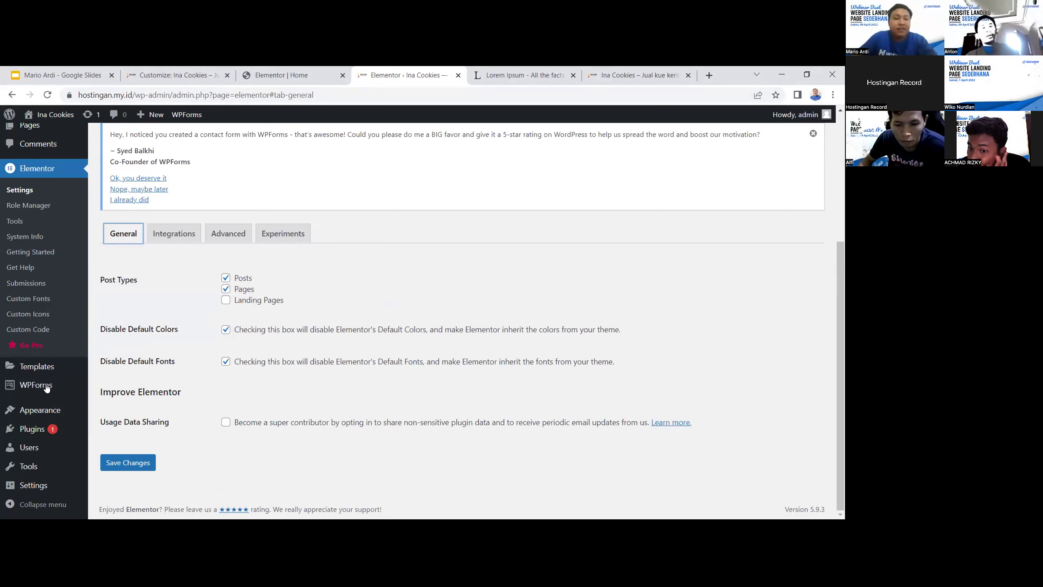
mouse_move(38, 432)
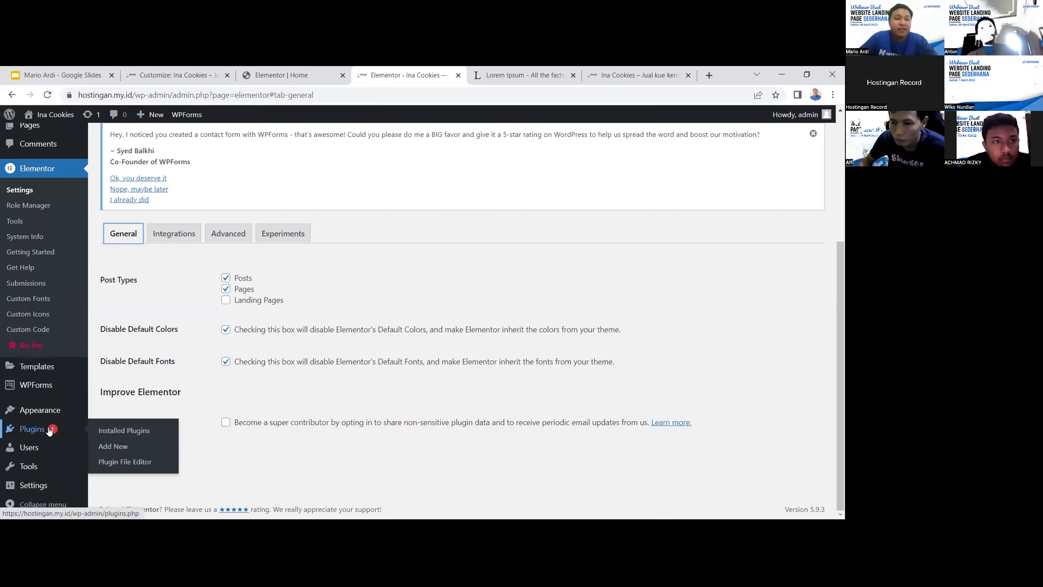
left_click(49, 429)
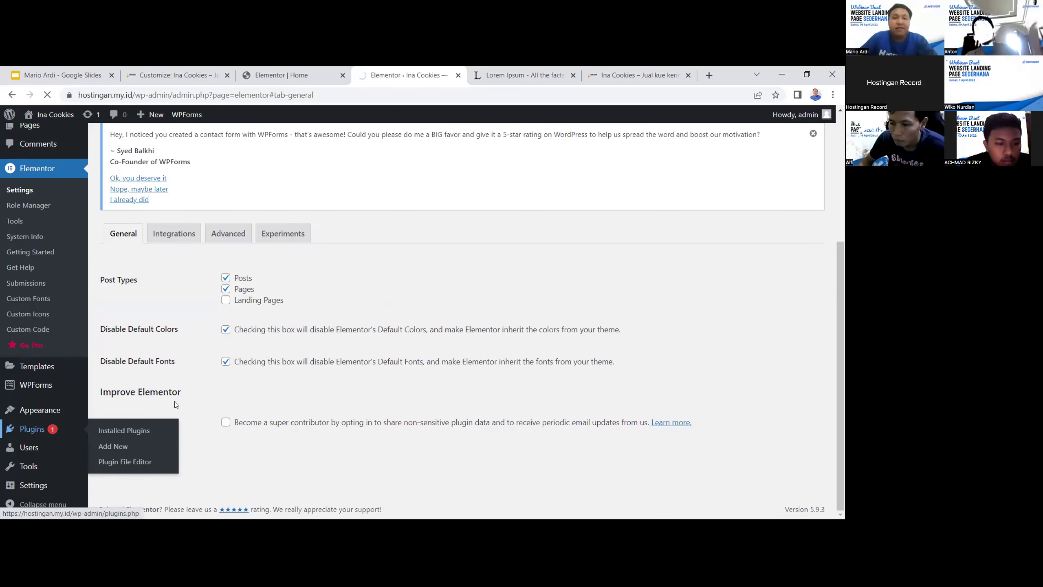
Open the Elementor 3.6.2 details in a new tab and look at them
scroll(464, 395, "down", 1)
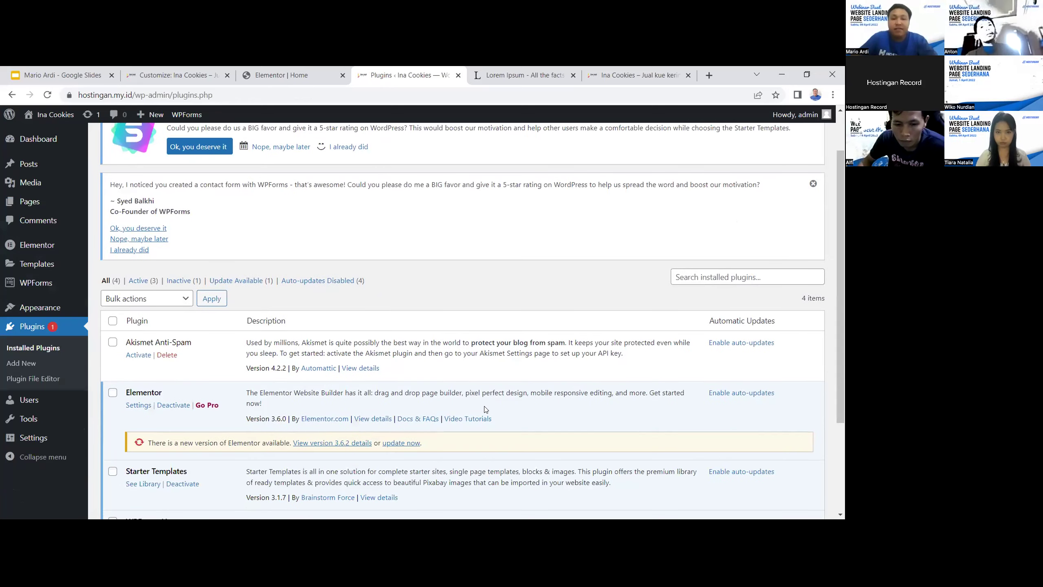
scroll(485, 408, "down", 1)
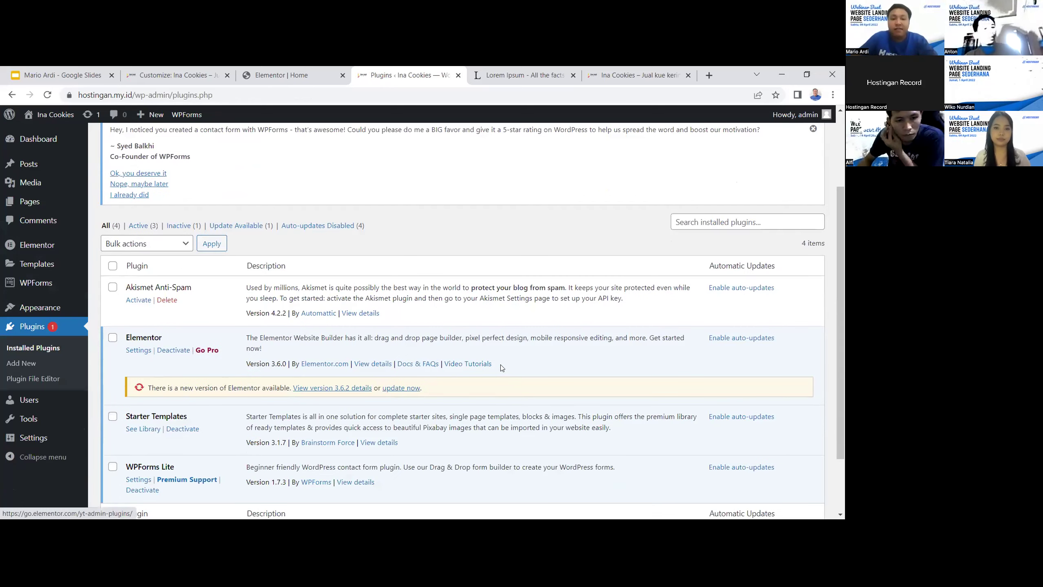
right_click(336, 388)
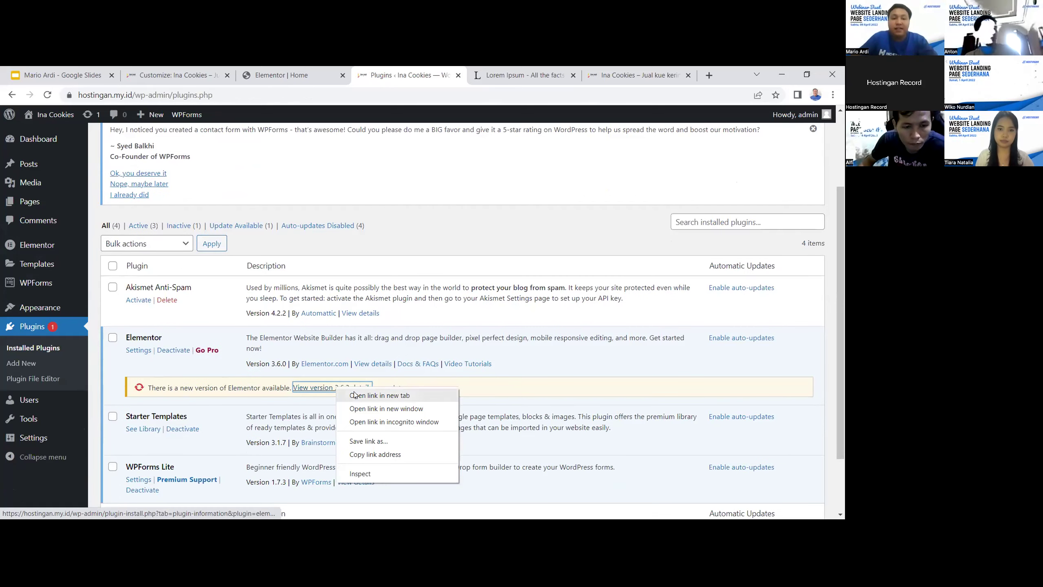
left_click(355, 395)
left_click(439, 70)
left_click(353, 78)
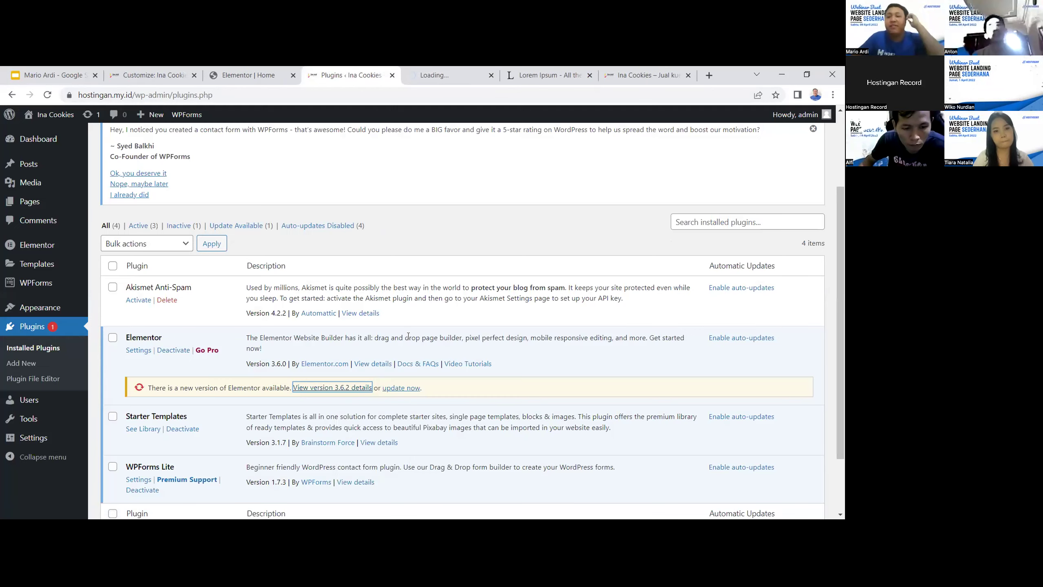
Recheck the 3.6.2 changelog, then open Elementor's Settings from the Installed Plugins list
left_click(433, 71)
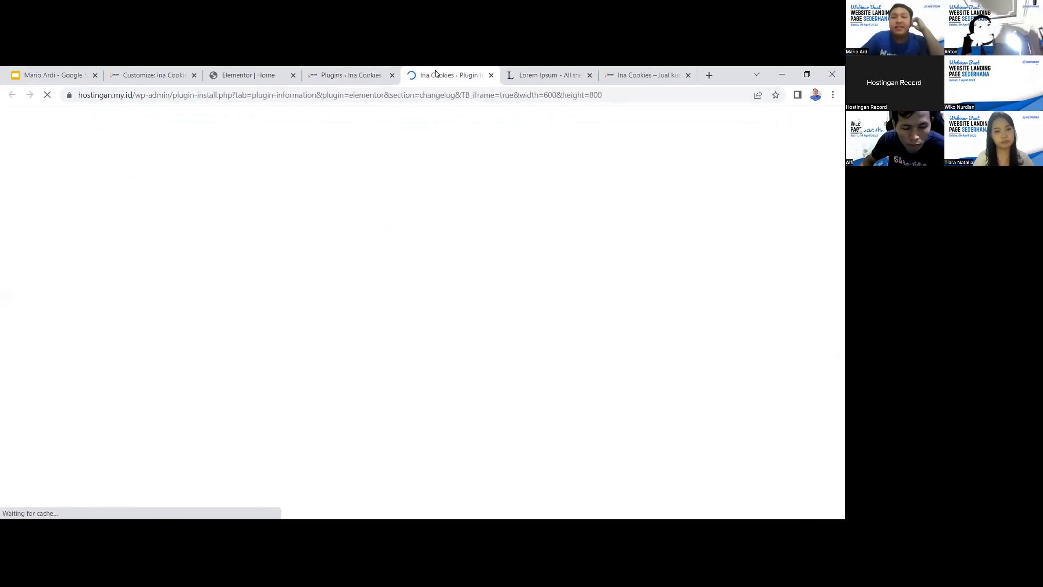
left_click(347, 69)
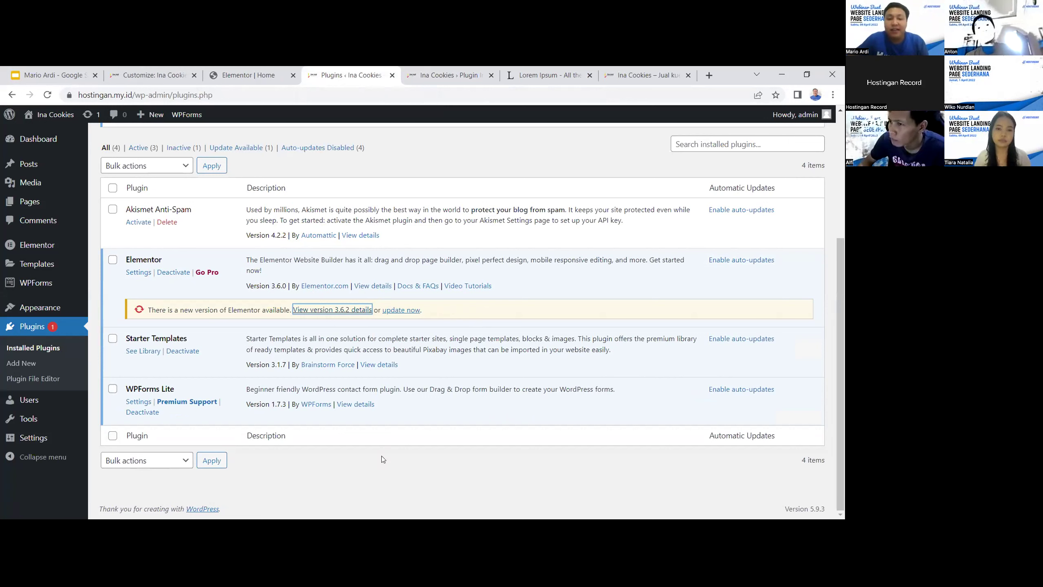
left_click(638, 148)
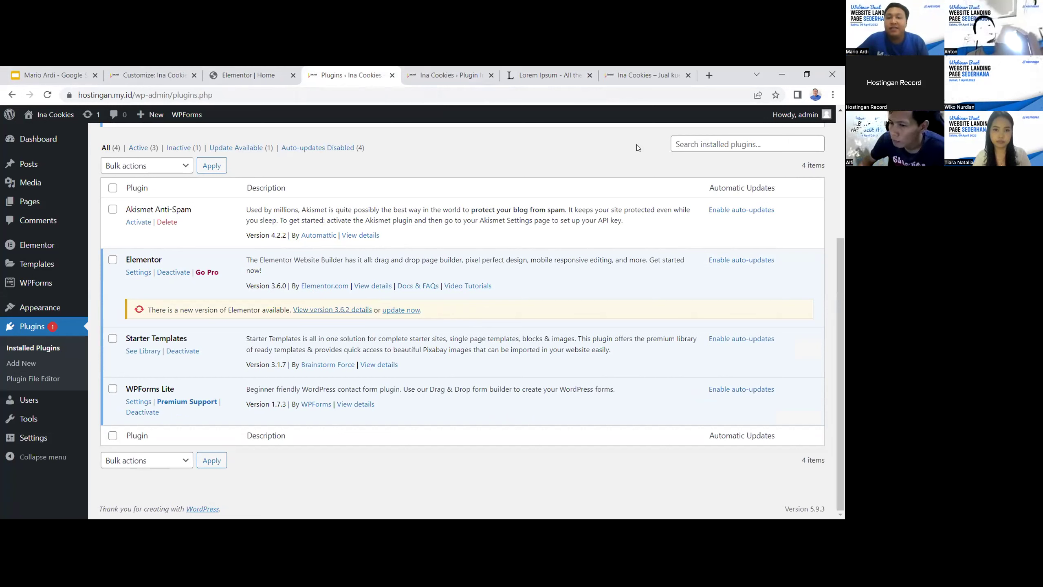
left_click(148, 273)
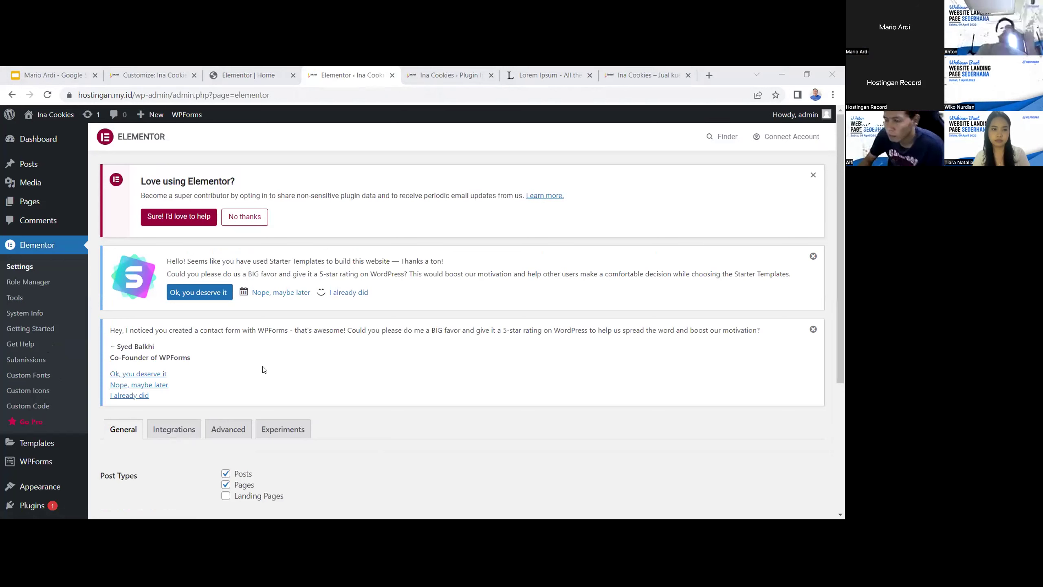
Dismiss the WPForms, Starter Templates and 'Love using Elementor' rating notices
left_click(814, 331)
left_click(813, 257)
left_click(812, 176)
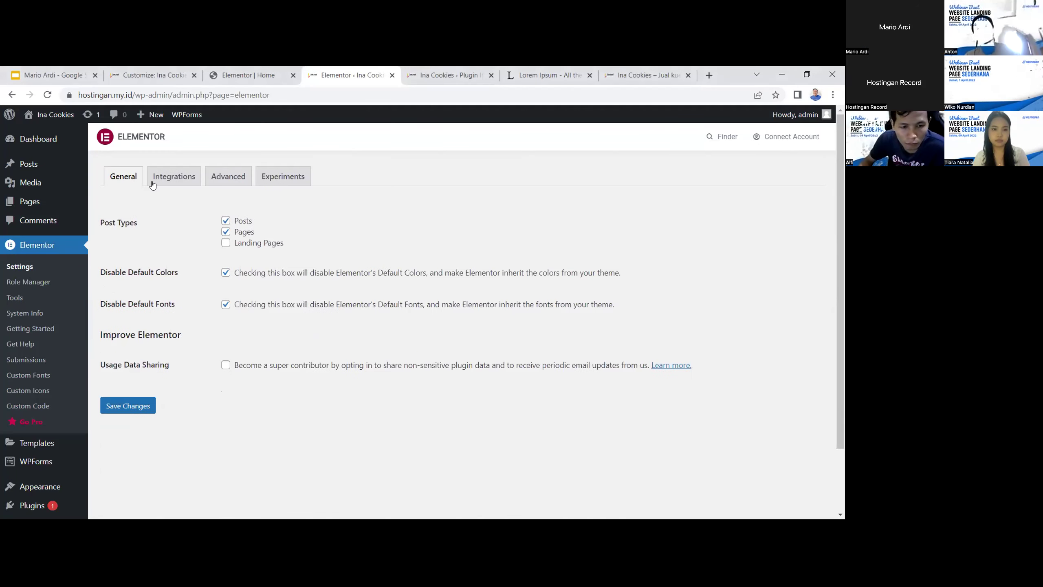
Browse the Advanced and Experiments settings, then return to the Google Slides deck
left_click(230, 172)
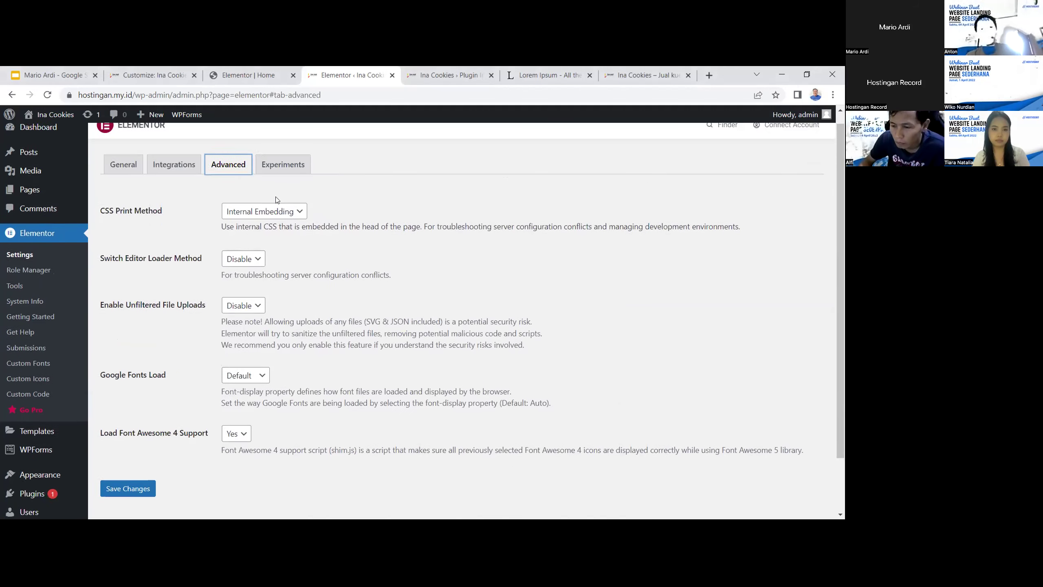
left_click(278, 172)
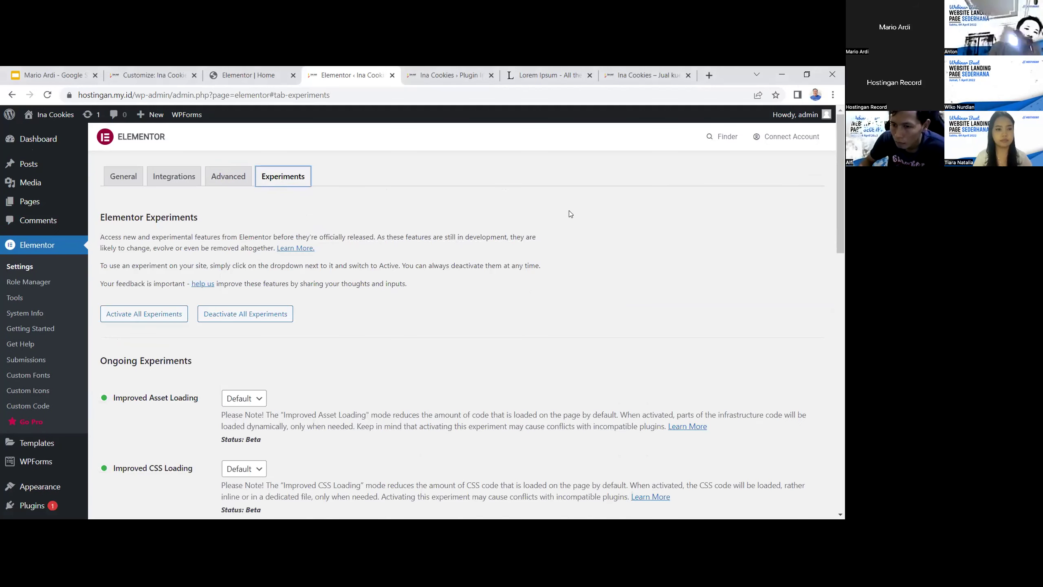
scroll(550, 233, "down", 5)
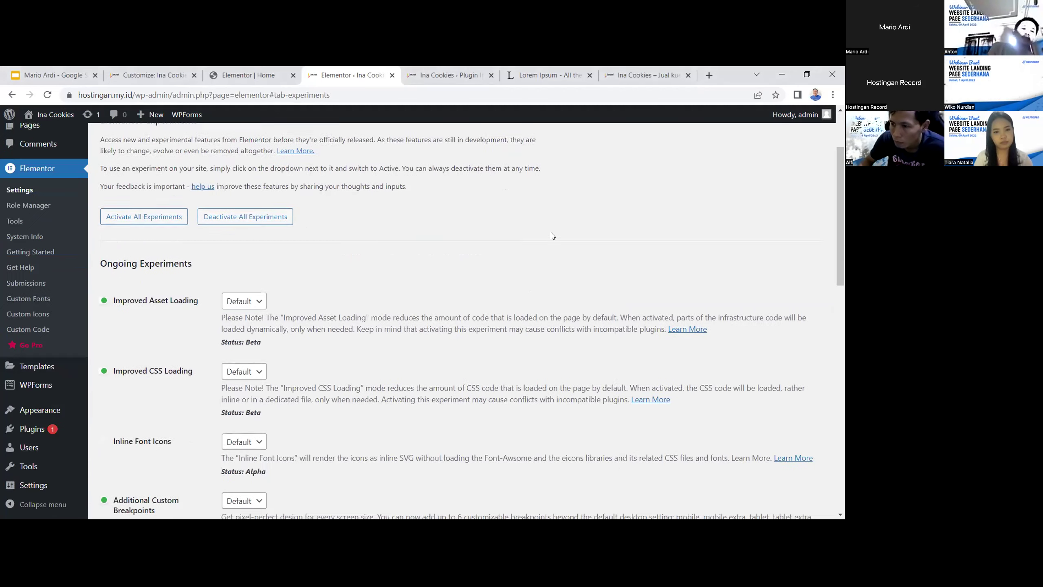
scroll(549, 235, "down", 9)
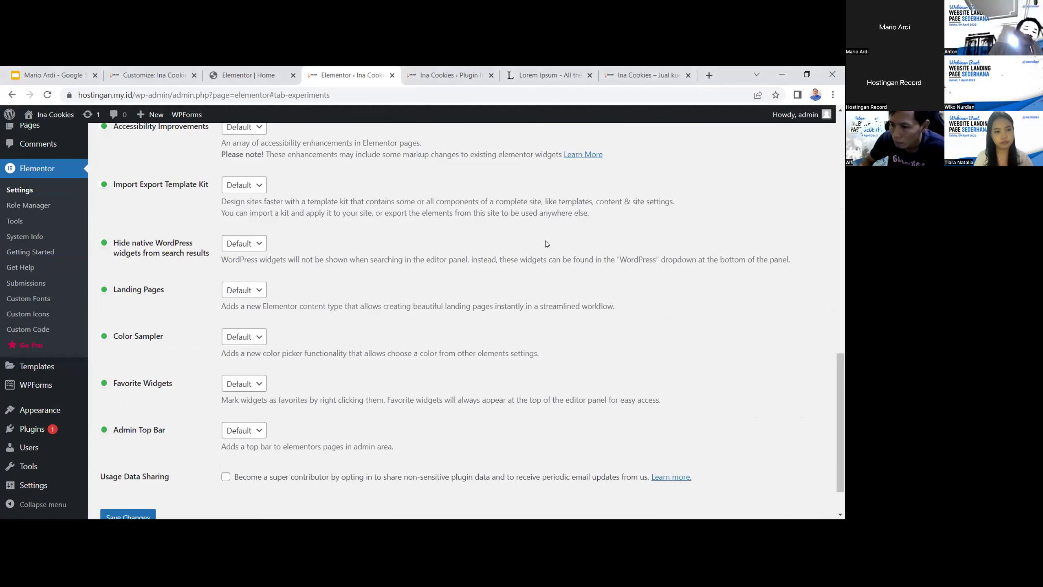
scroll(472, 281, "up", 9)
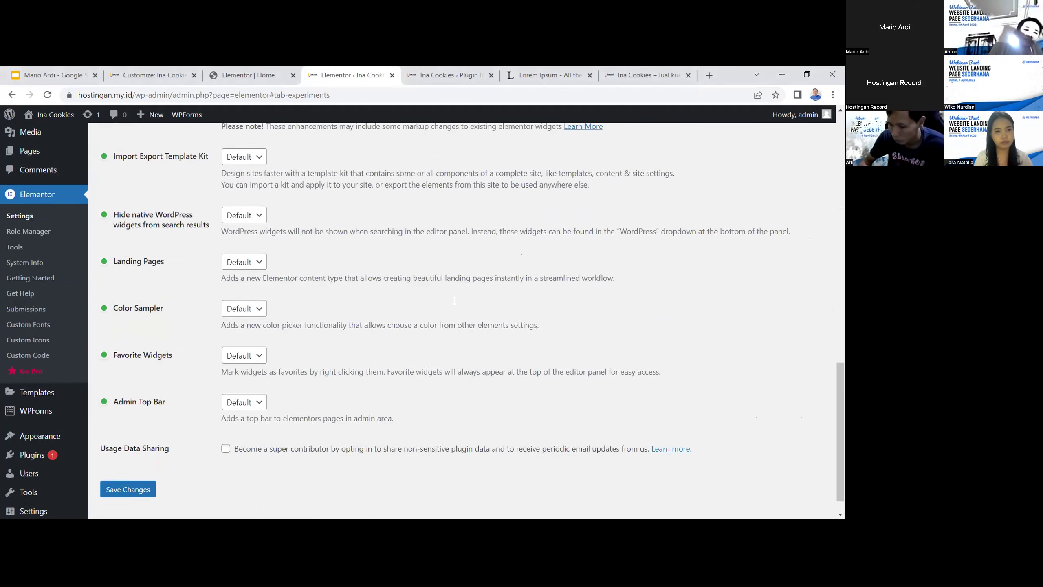
scroll(455, 300, "up", 5)
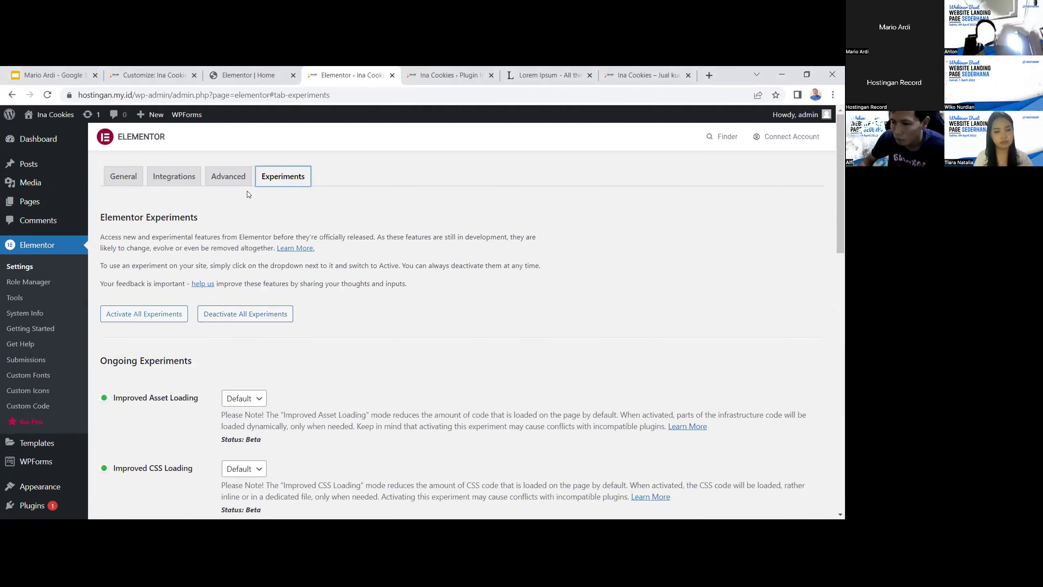
left_click(226, 181)
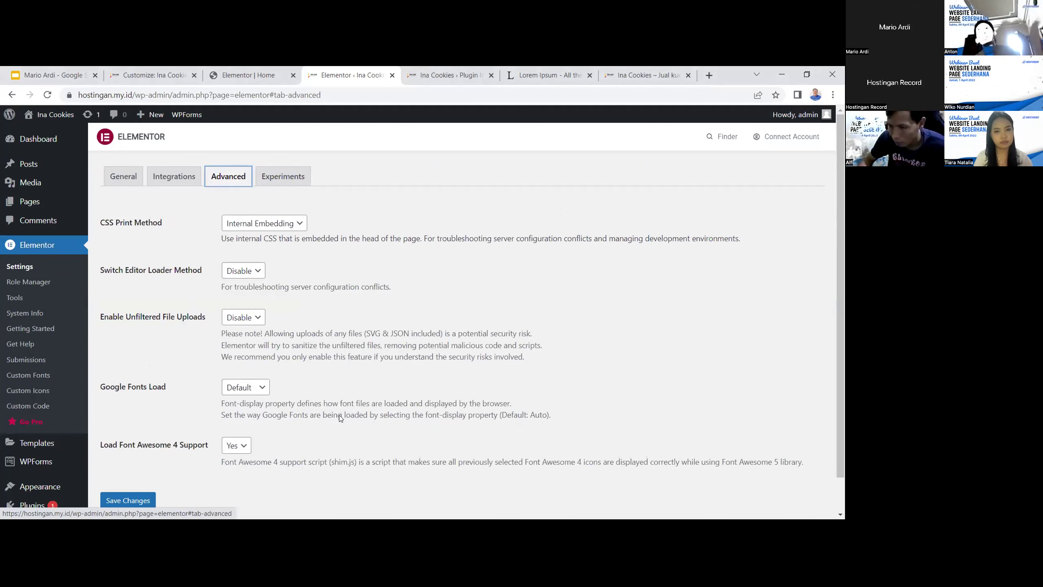
left_click(53, 75)
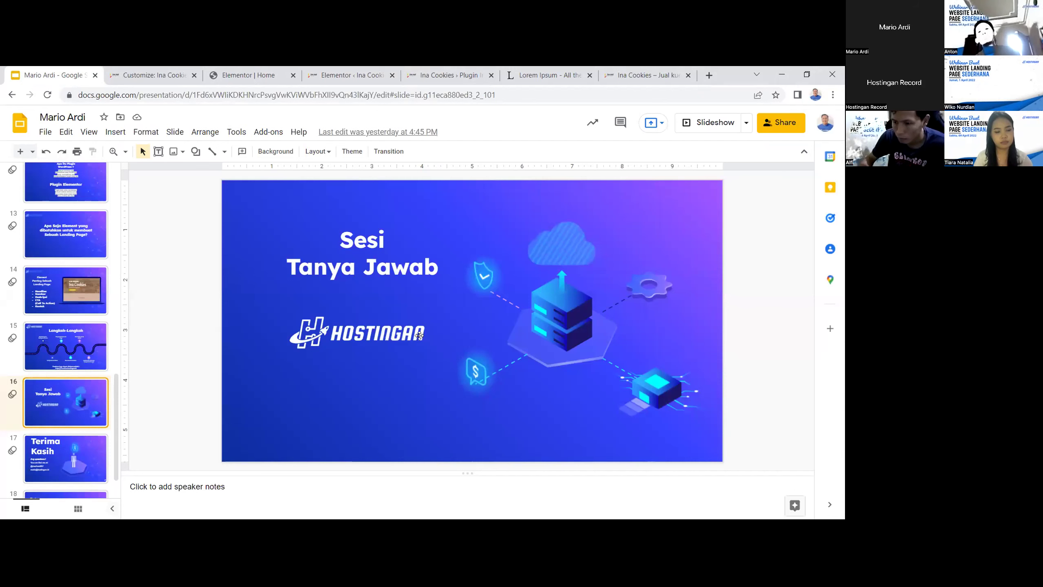
Present slide 16 'Sesi Tanya Jawab' full screen, then exit back to the WordPress tab
left_click(693, 128)
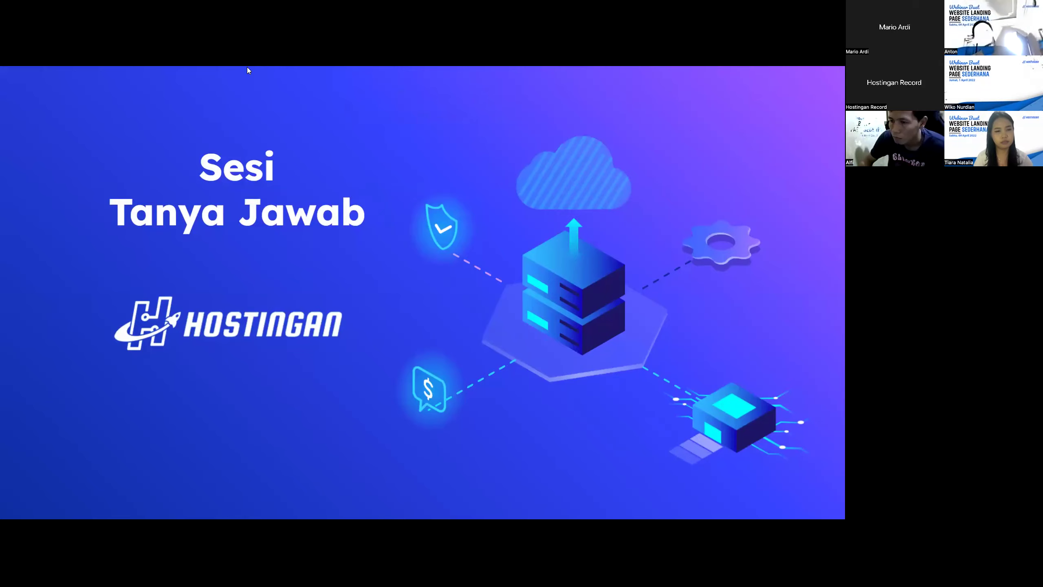
key("ctrl+Tab")
left_click(268, 79)
Close the Elementor 3.6.2 changelog tab
left_click(351, 75)
left_click(447, 81)
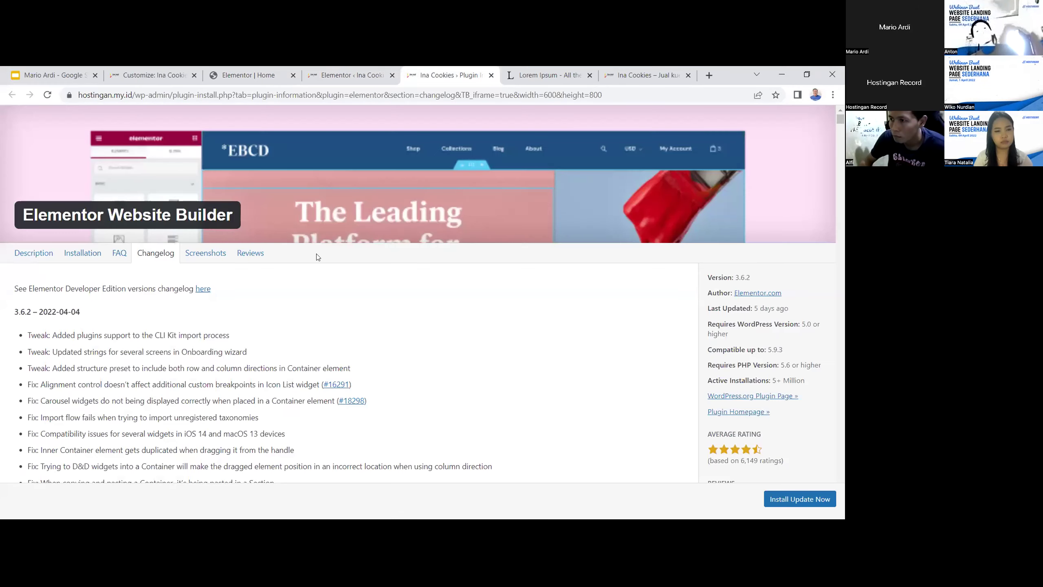
left_click(491, 76)
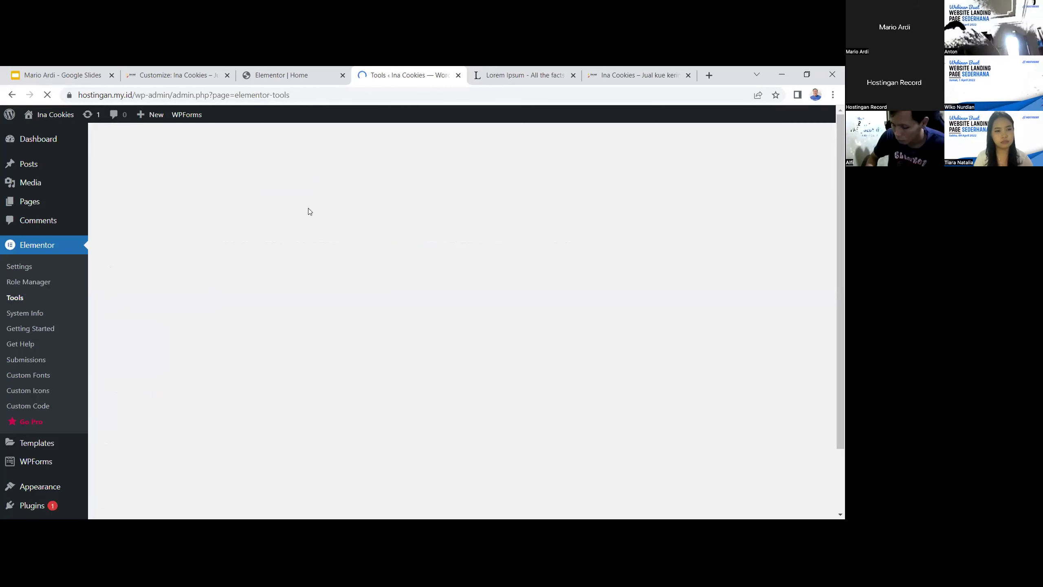
Browse Version Control's rollback versions, keeping 3.5.6 selected, then return to Google Slides
scroll(414, 319, "down", 1)
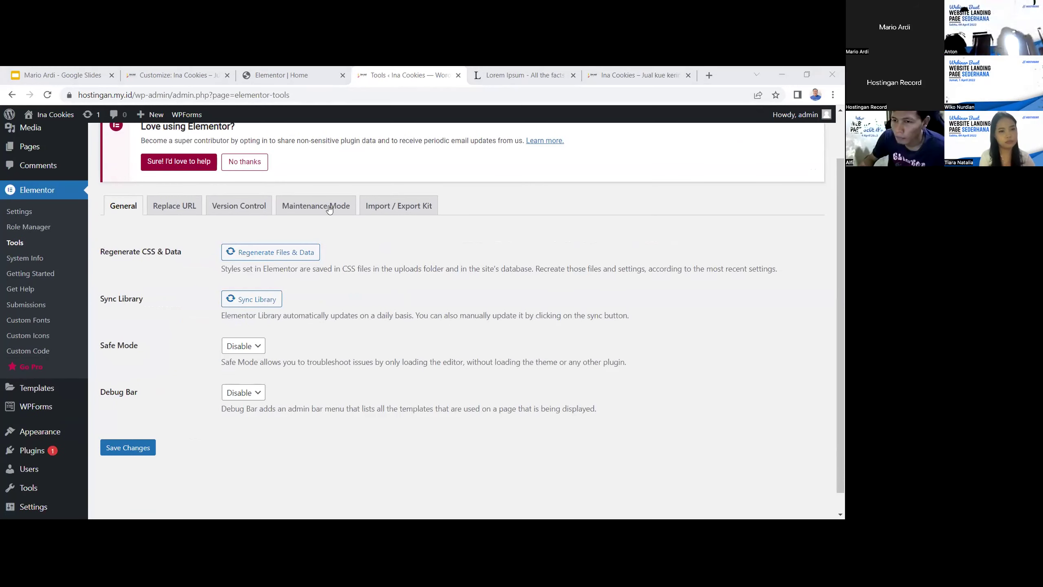
left_click(239, 207)
scroll(239, 242, "down", 1)
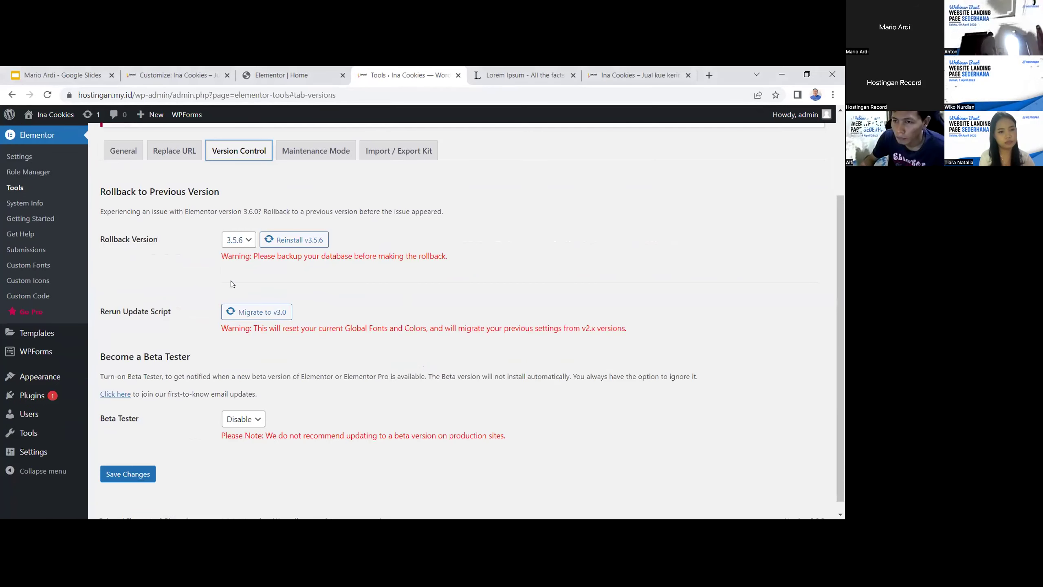
left_click(239, 242)
scroll(235, 331, "down", 2)
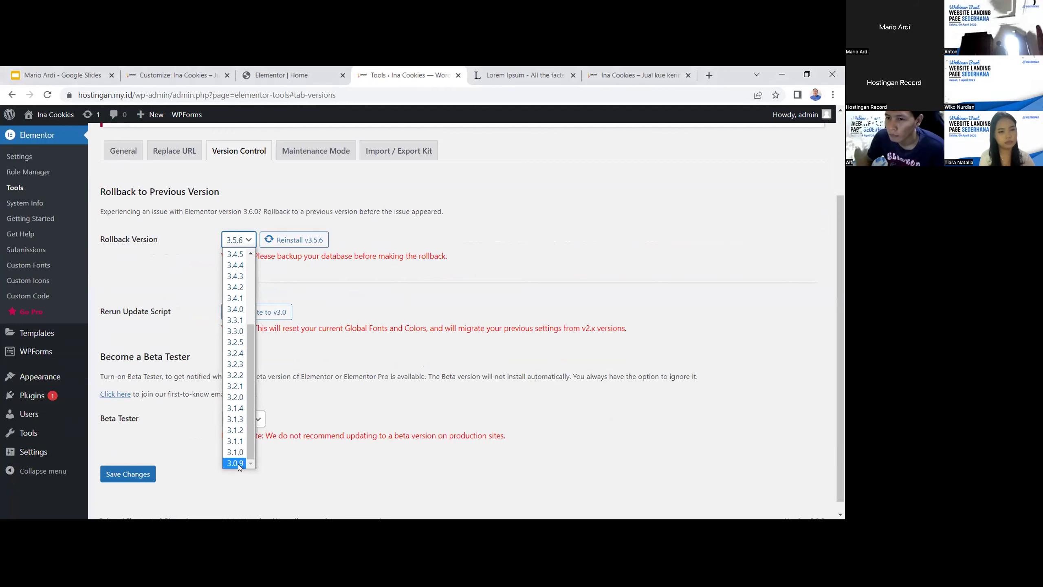
left_click_drag(251, 361, 252, 279)
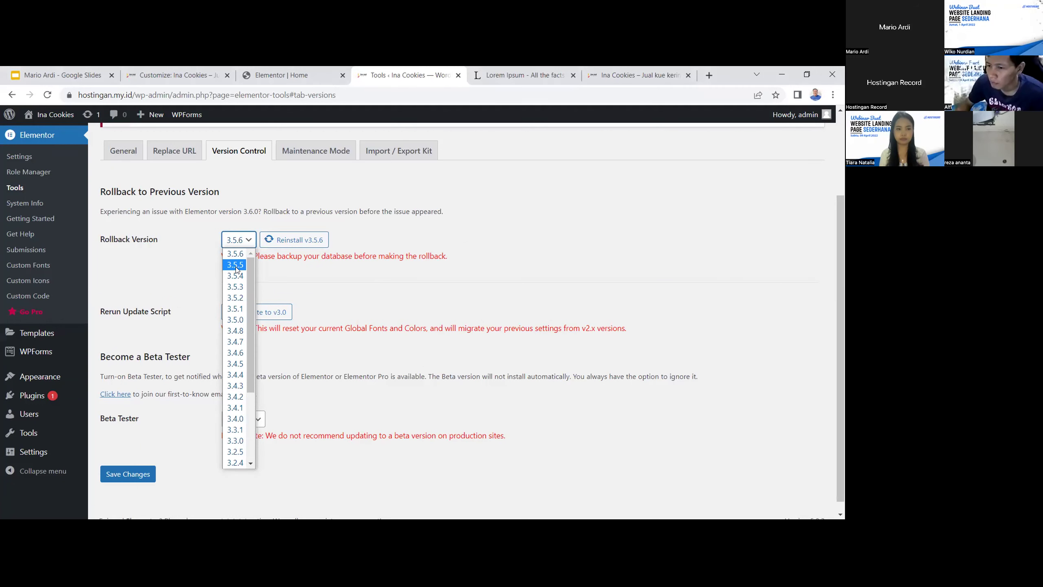
left_click(285, 418)
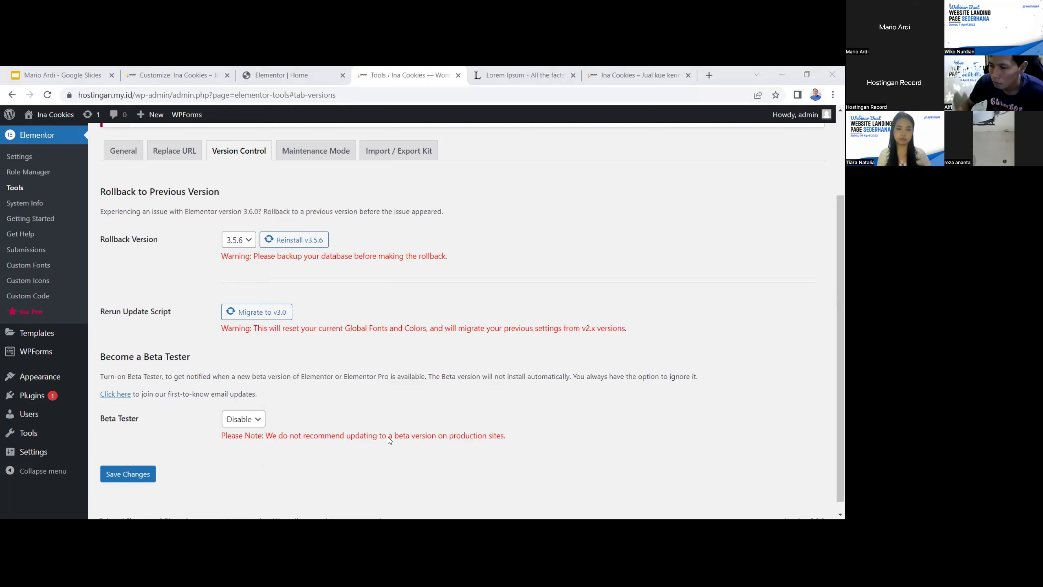
left_click(61, 71)
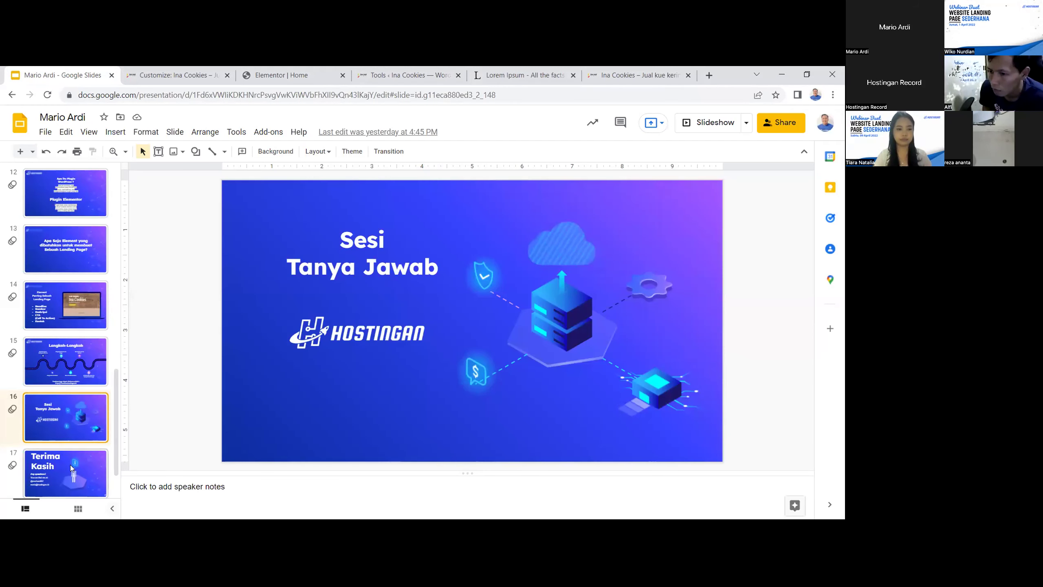
Start the slideshow from slide 17 'Terima Kasih' and step back to 'Sesi Tanya Jawab'
key("Down")
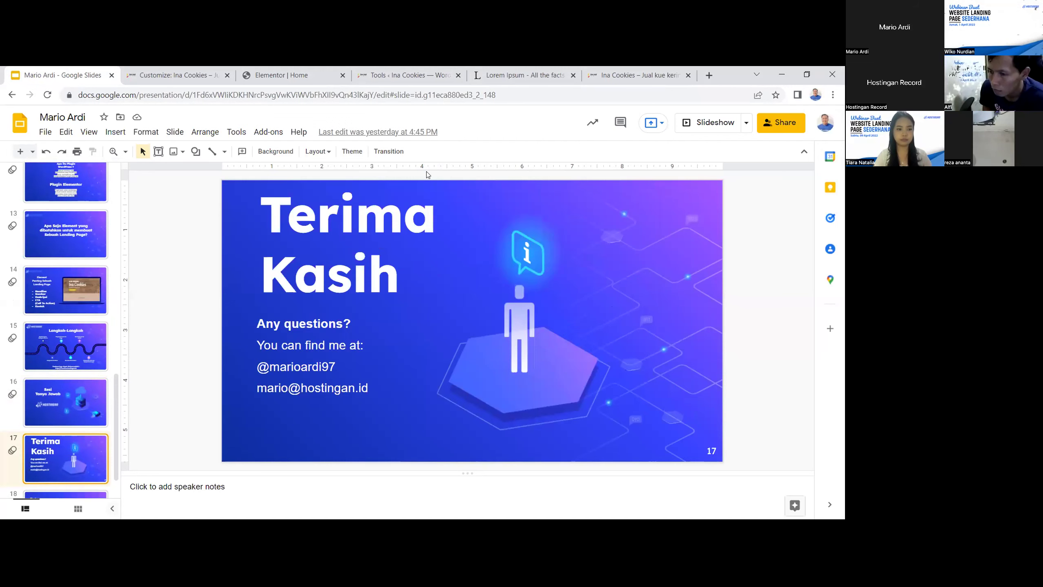
left_click(719, 122)
key("Left")
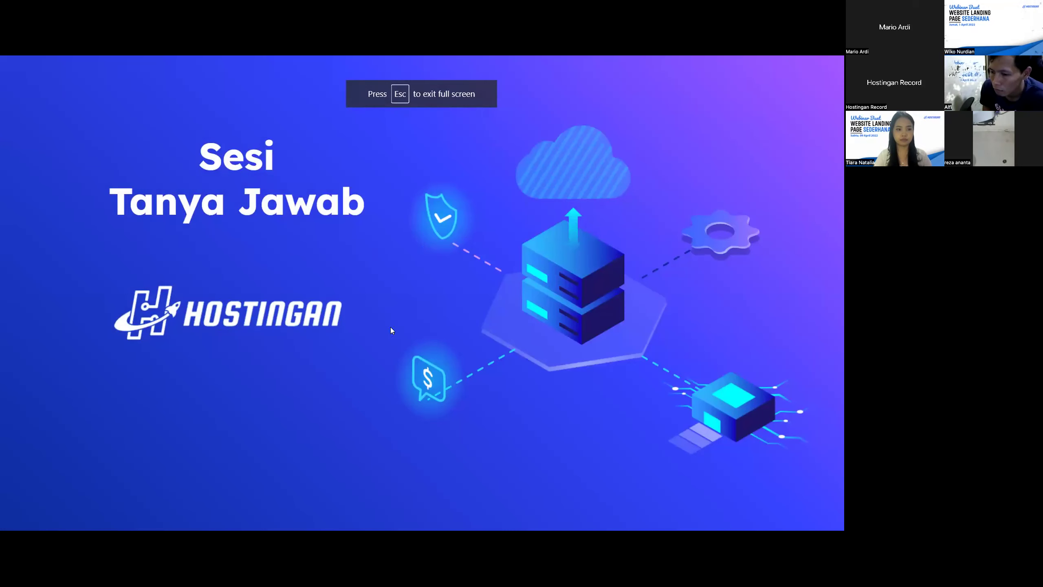